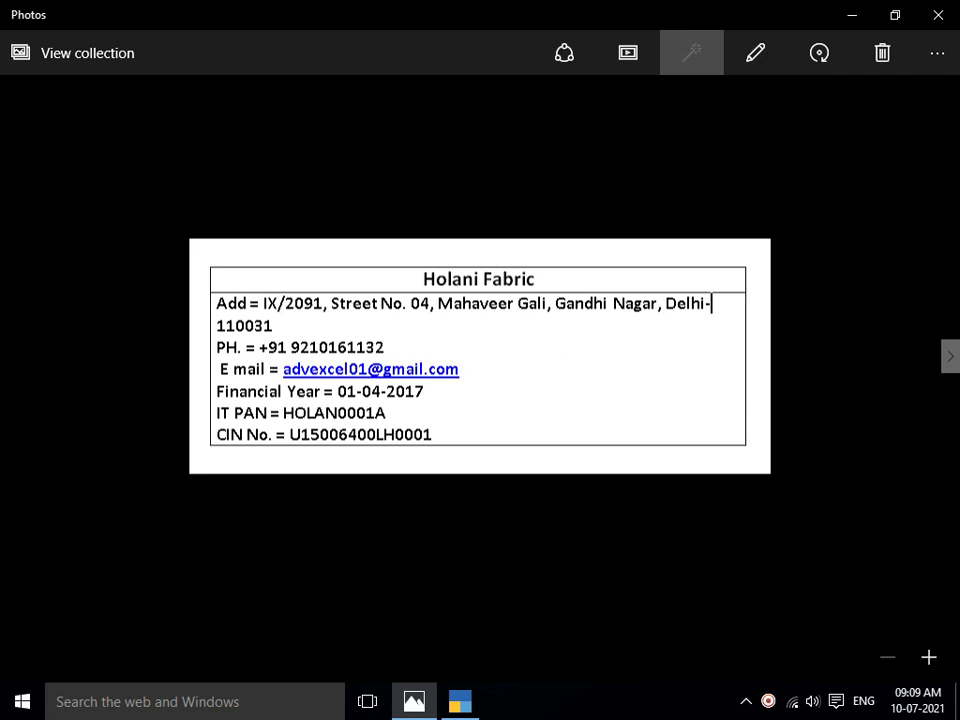
Switch to TallyPrime and set Enable Bill-wise entry to No in the HOLANI FABRICS company features
{"action": "left_click", "coordinate": [460, 702]}
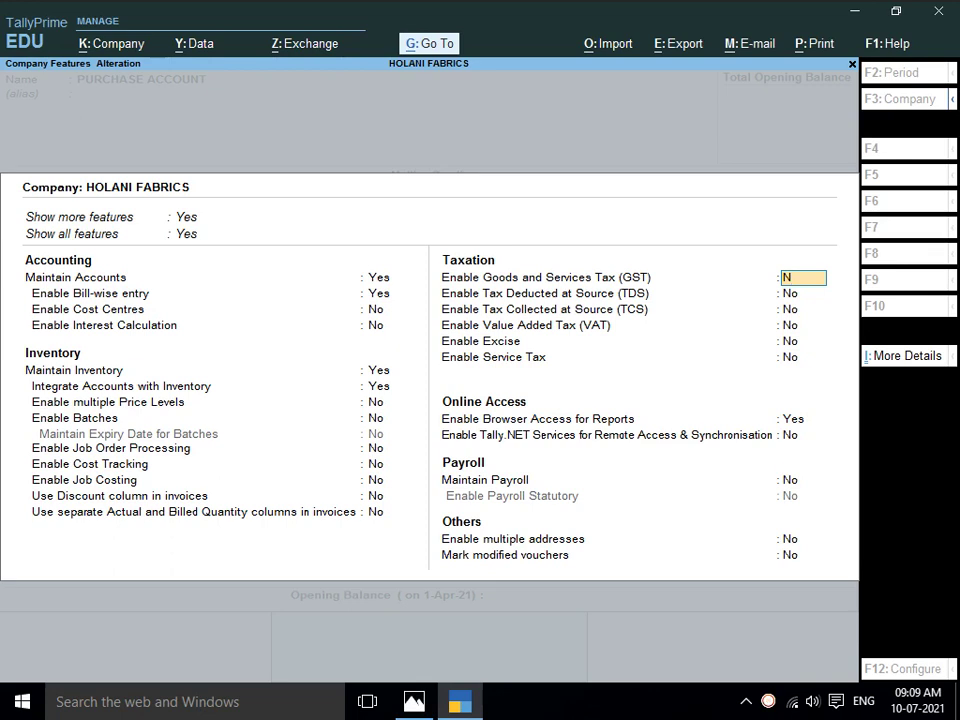
{"action": "left_click", "coordinate": [197, 234]}
{"action": "key", "text": "Return"}
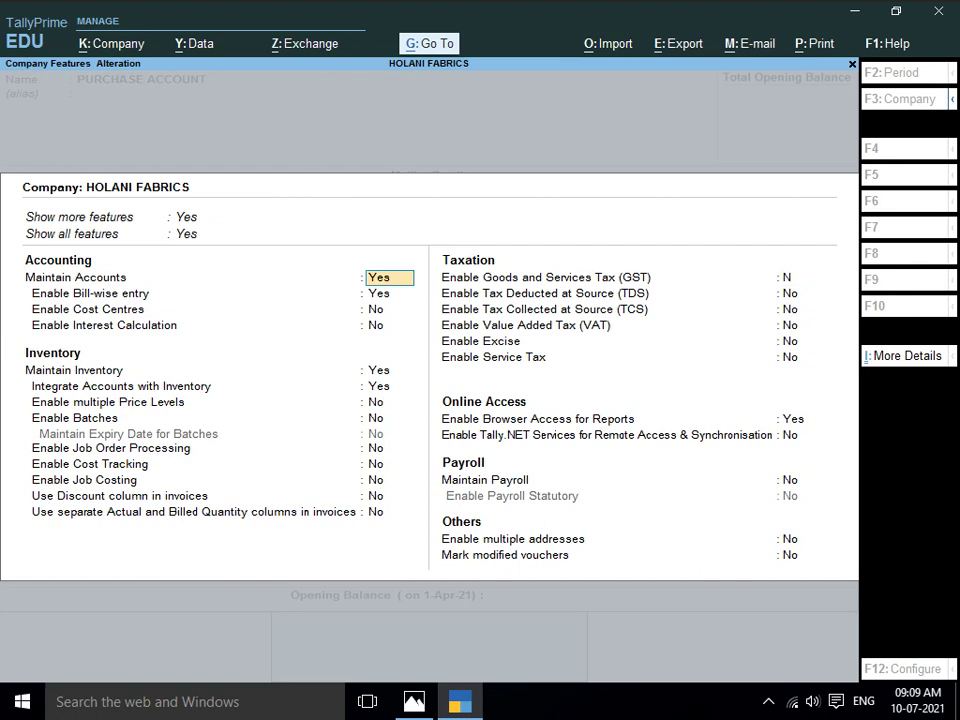
{"action": "key", "text": "Return"}
{"action": "type", "text": "N"}
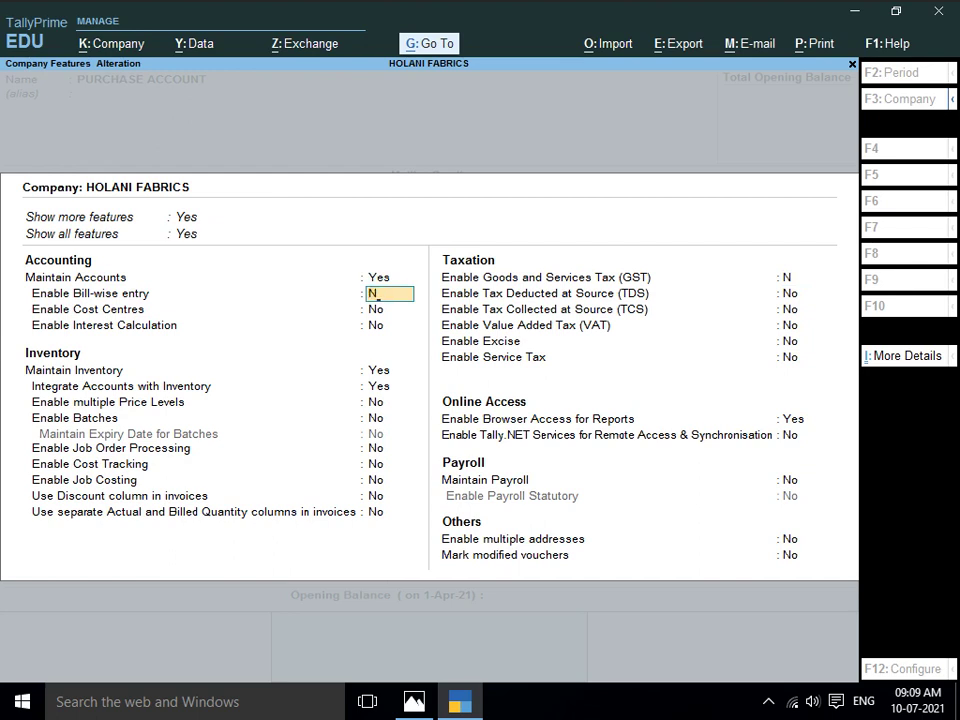
{"action": "key", "text": "Return"}
Enable Job Order Processing, Cost Tracking and Job Costing in the inventory features
{"action": "key", "text": "Return"}
{"action": "key", "text": "Return"}
{"action": "key", "text": "Return"}
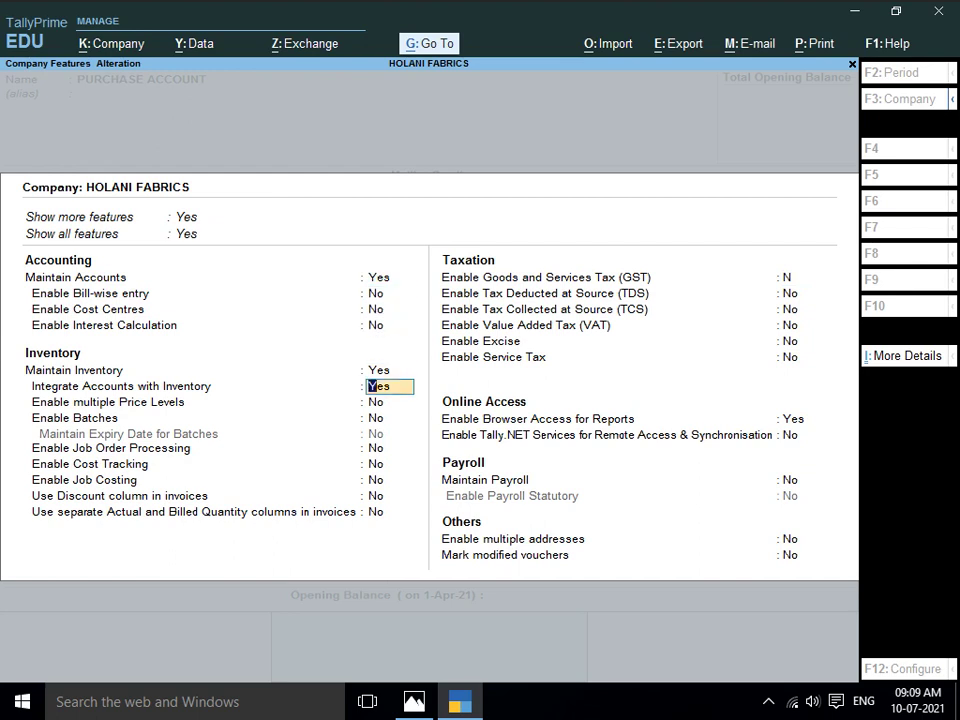
{"action": "key", "text": "Return"}
{"action": "key", "text": "Return"}
{"action": "key", "text": "Return"}
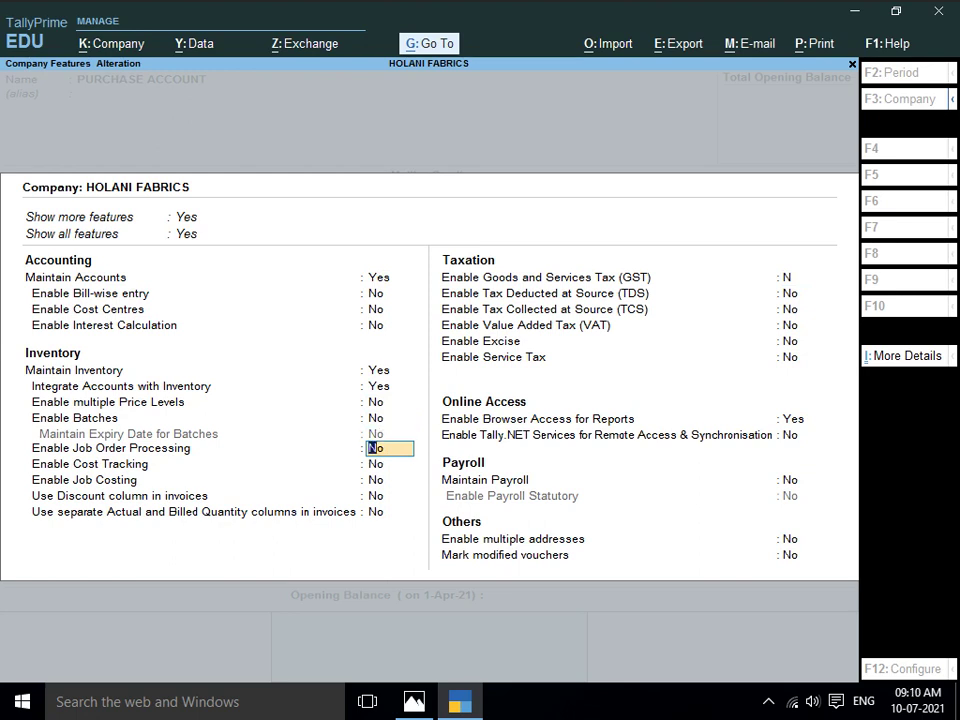
{"action": "type", "text": "Y"}
{"action": "key", "text": "Return"}
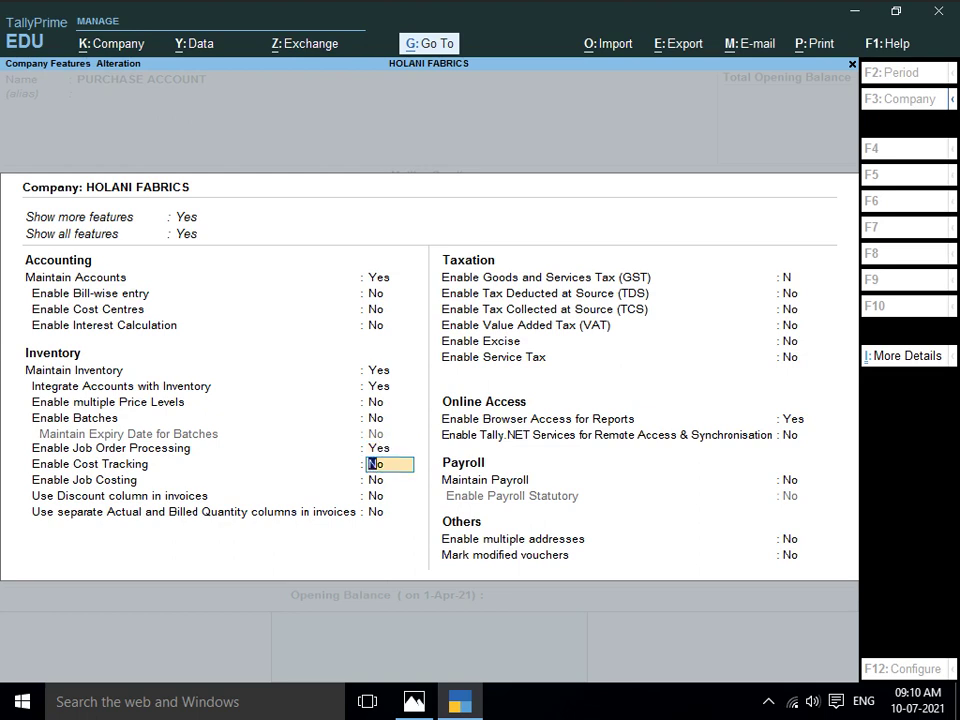
{"action": "type", "text": "y"}
{"action": "key", "text": "Return"}
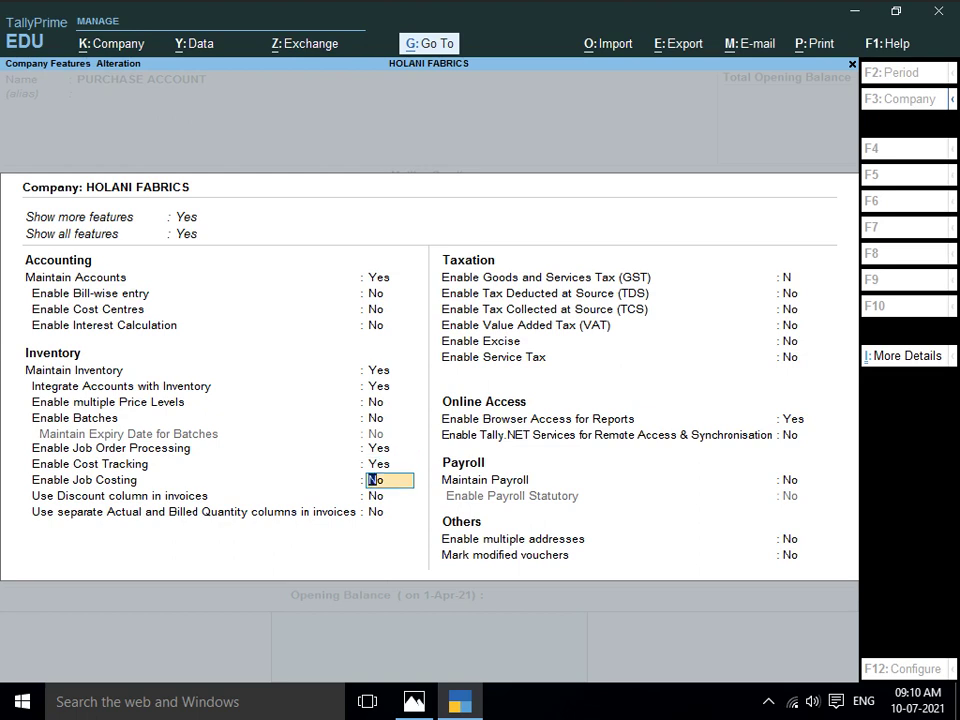
{"action": "type", "text": "y"}
{"action": "key", "text": "Return"}
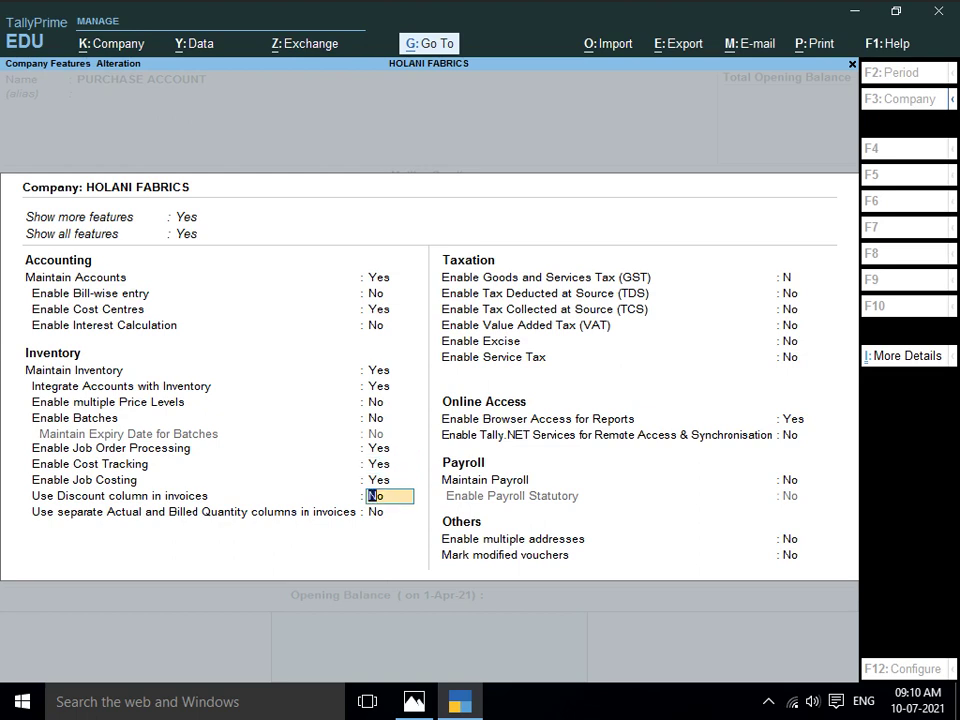
Set GST to No, keep the remaining features at their current settings, and save the company features
{"action": "key", "text": "Return"}
{"action": "key", "text": "Return"}
{"action": "key", "text": "Return"}
{"action": "key", "text": "Return"}
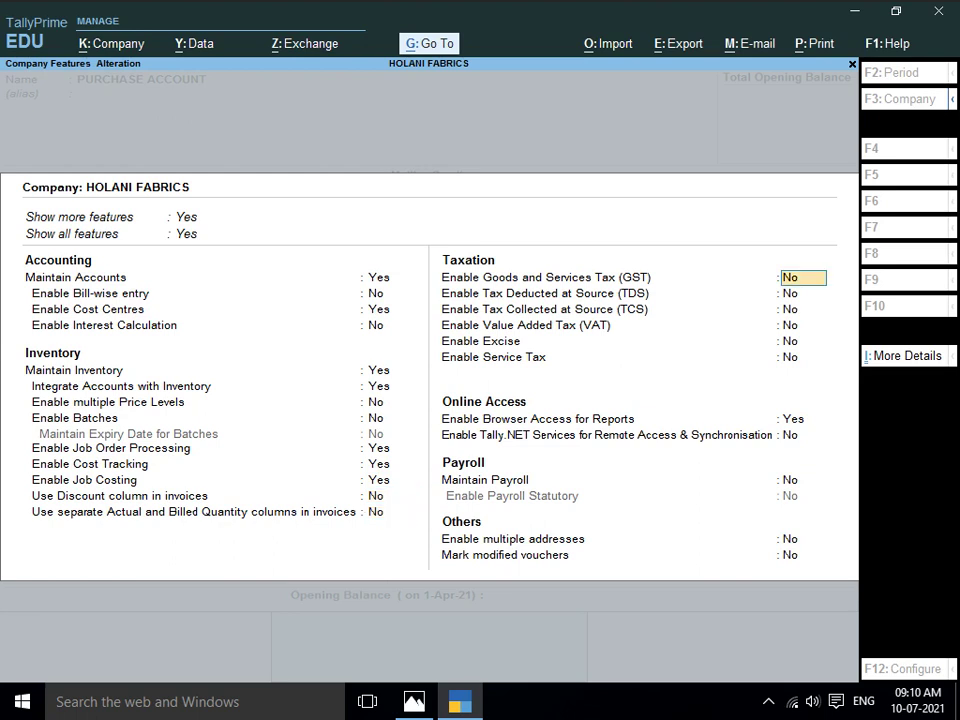
{"action": "key", "text": "Up"}
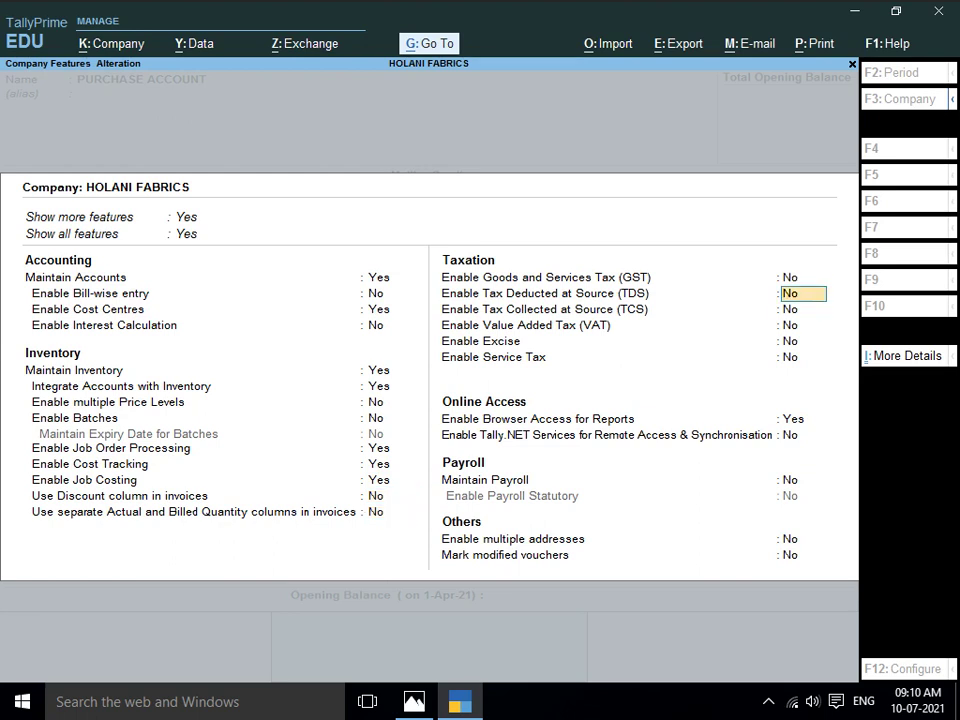
{"action": "key", "text": "Down"}
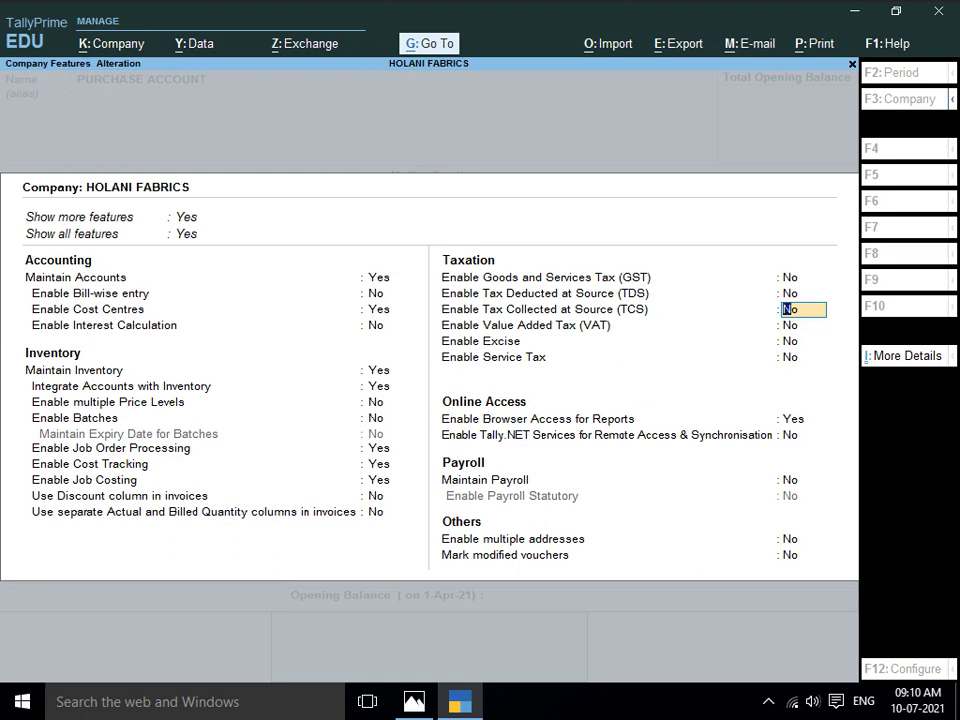
{"action": "key", "text": "Down"}
{"action": "key", "text": "Down"}
{"action": "key", "text": "Down"}
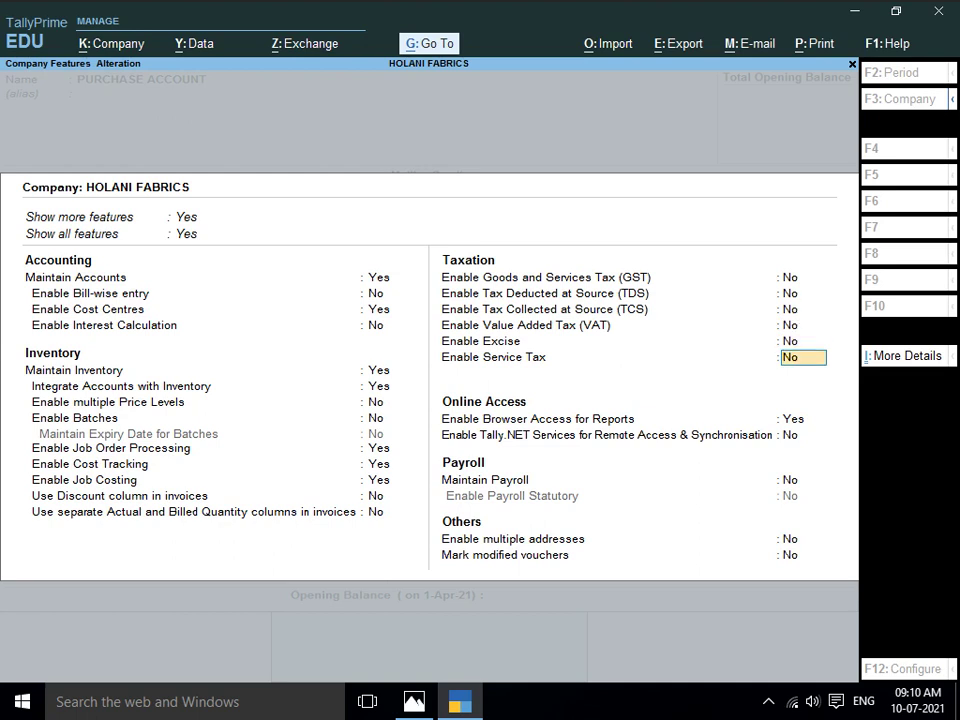
{"action": "key", "text": "Down"}
{"action": "key", "text": "Down"}
{"action": "key", "text": "Down"}
{"action": "key", "text": "Down"}
{"action": "key", "text": "Down"}
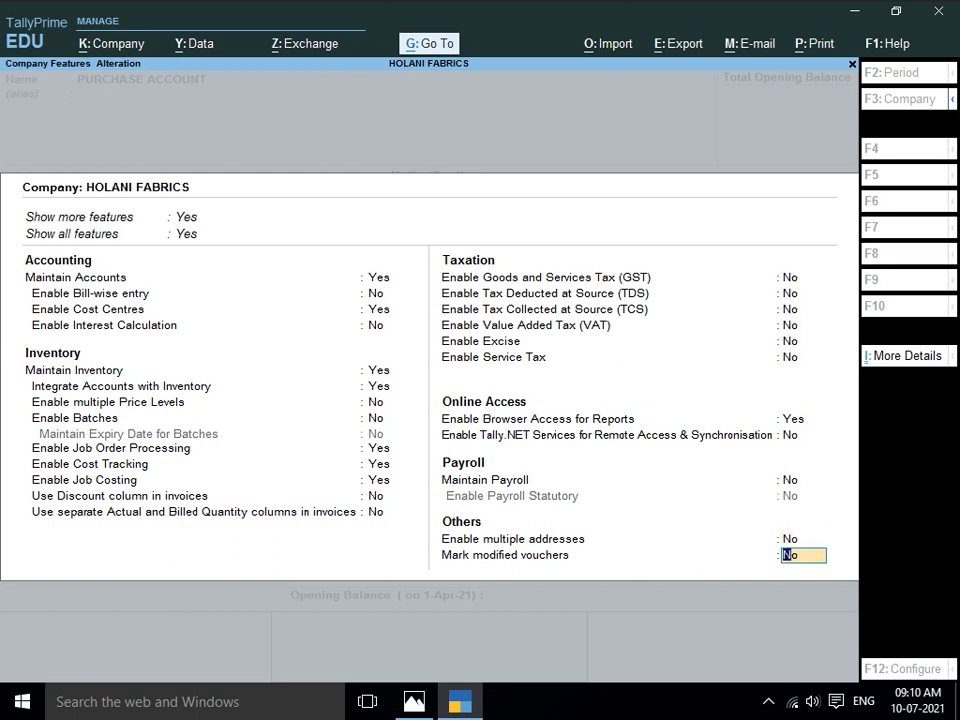
{"action": "key", "text": "Return"}
{"action": "key", "text": "Return"}
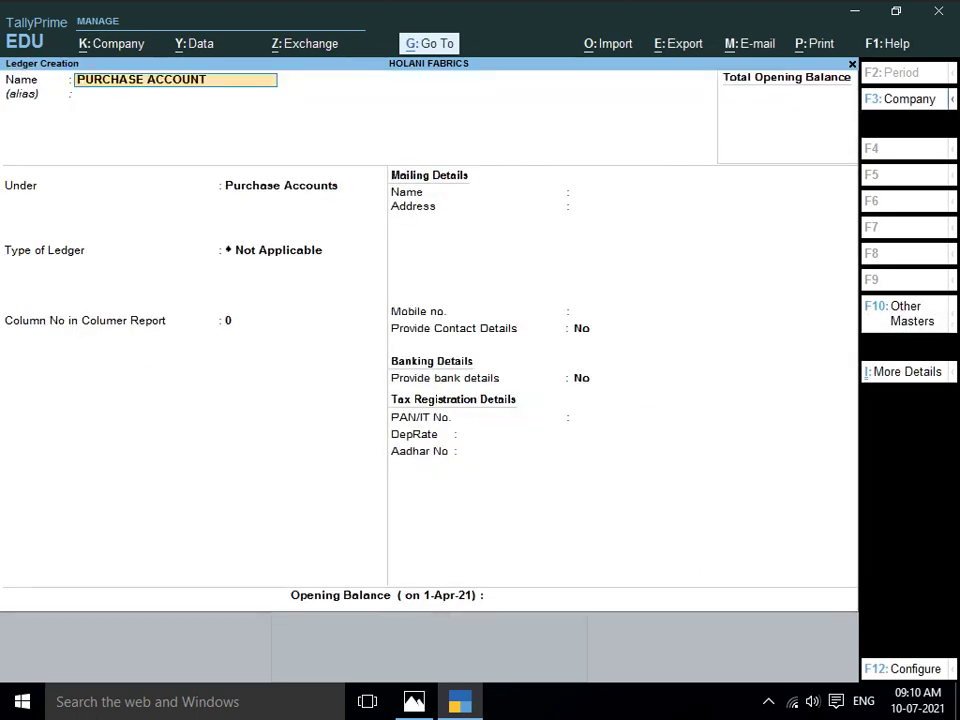
Discard the unsaved ledger creation form and return to the Gateway of Tally without quitting the program
{"action": "key", "text": "Escape"}
{"action": "key", "text": "Escape"}
{"action": "key", "text": "Escape"}
{"action": "key", "text": "Escape"}
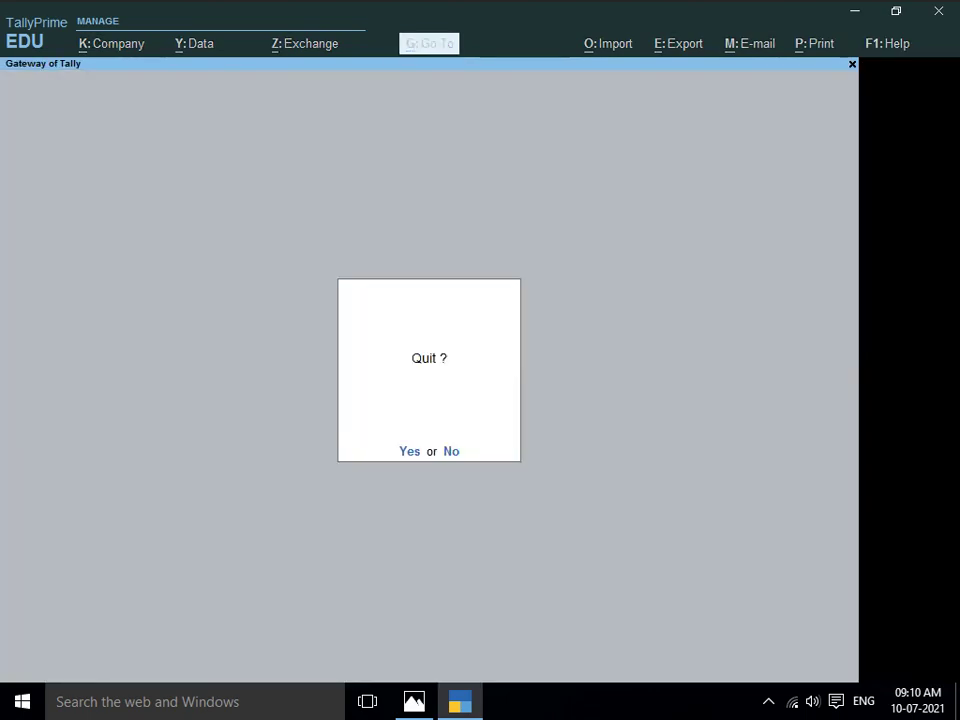
{"action": "key", "text": "n"}
Switch to Photos and examine the Bag Drive Tourist Bagage invoice for its party details, items and charges
{"action": "key", "text": "alt+Tab"}
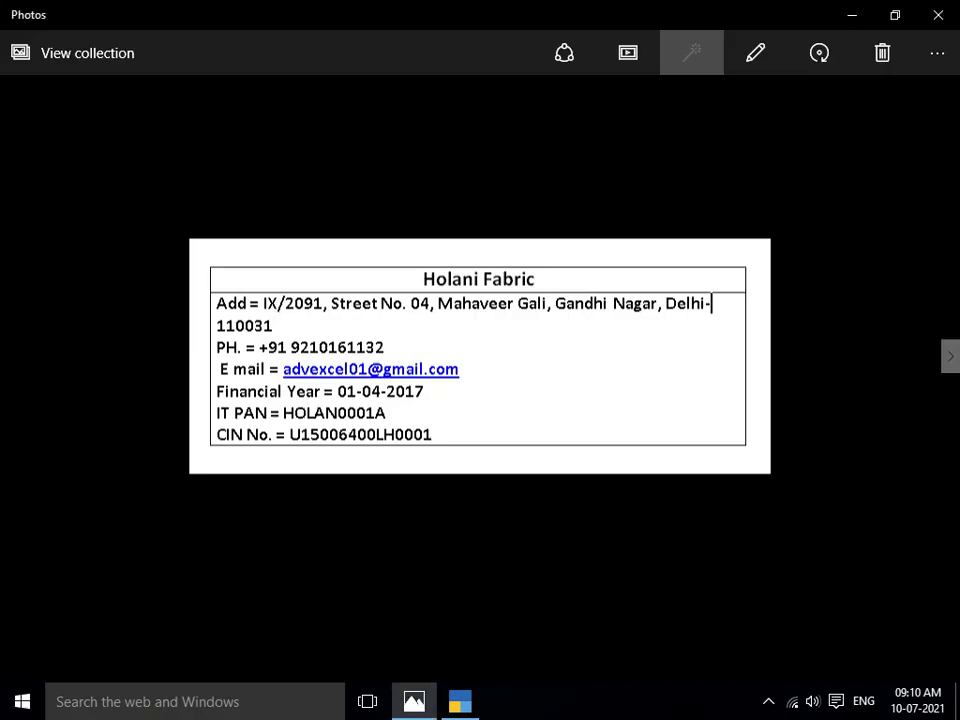
{"action": "key", "text": "Right"}
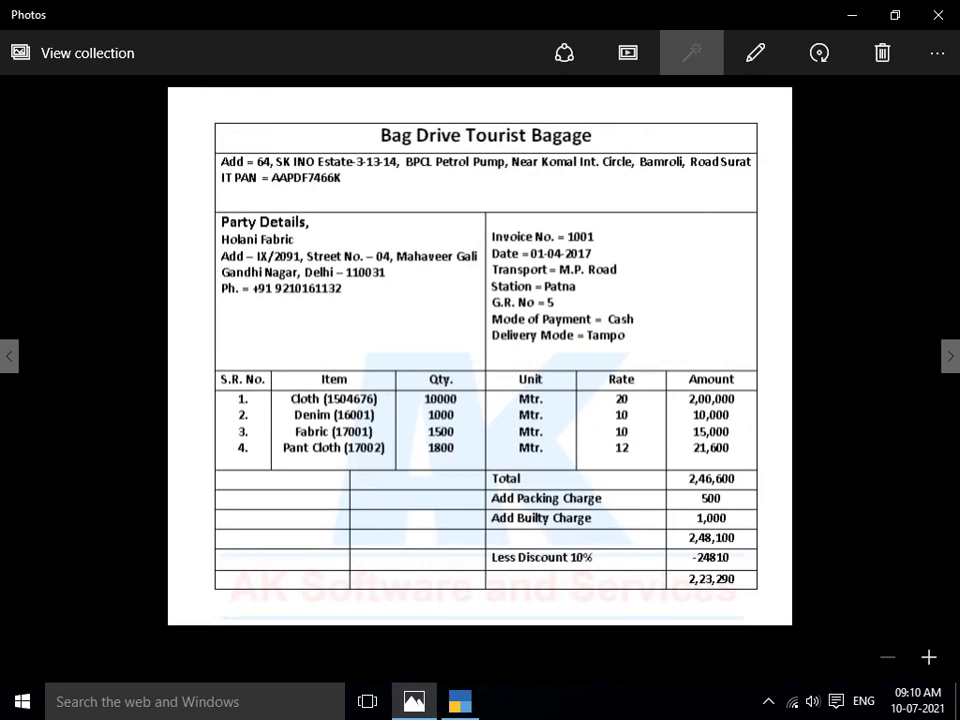
{"action": "key", "text": "Right"}
{"action": "key", "text": "Left"}
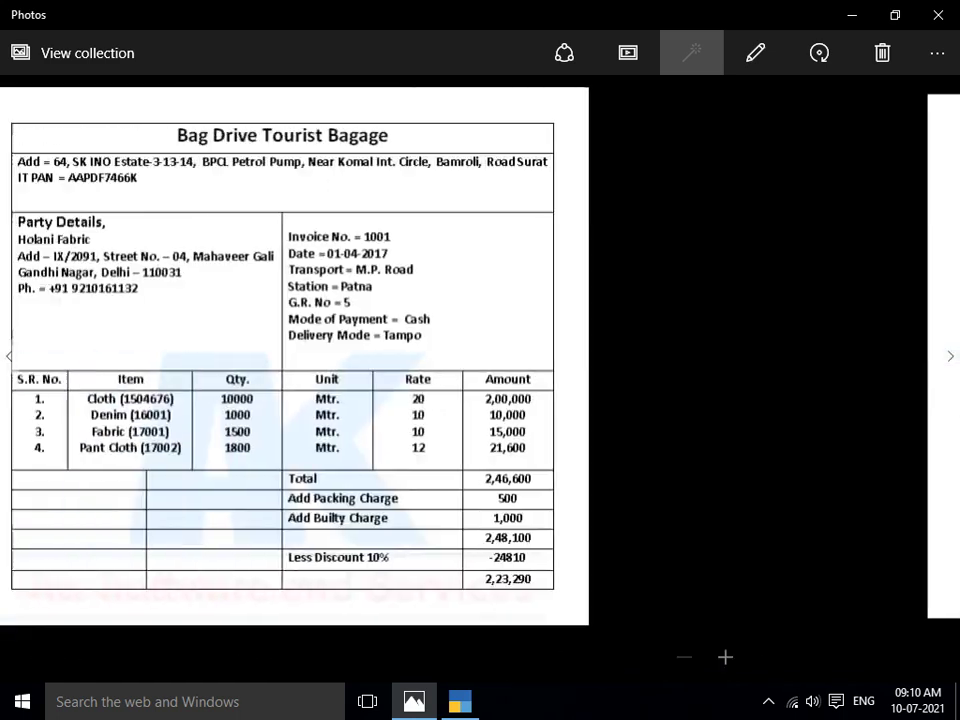
Switch back to TallyPrime and start a new Purchase voucher, accepting the voucher date
{"action": "key", "text": "alt+Tab"}
{"action": "key", "text": "Down"}
{"action": "key", "text": "Down"}
{"action": "key", "text": "Down"}
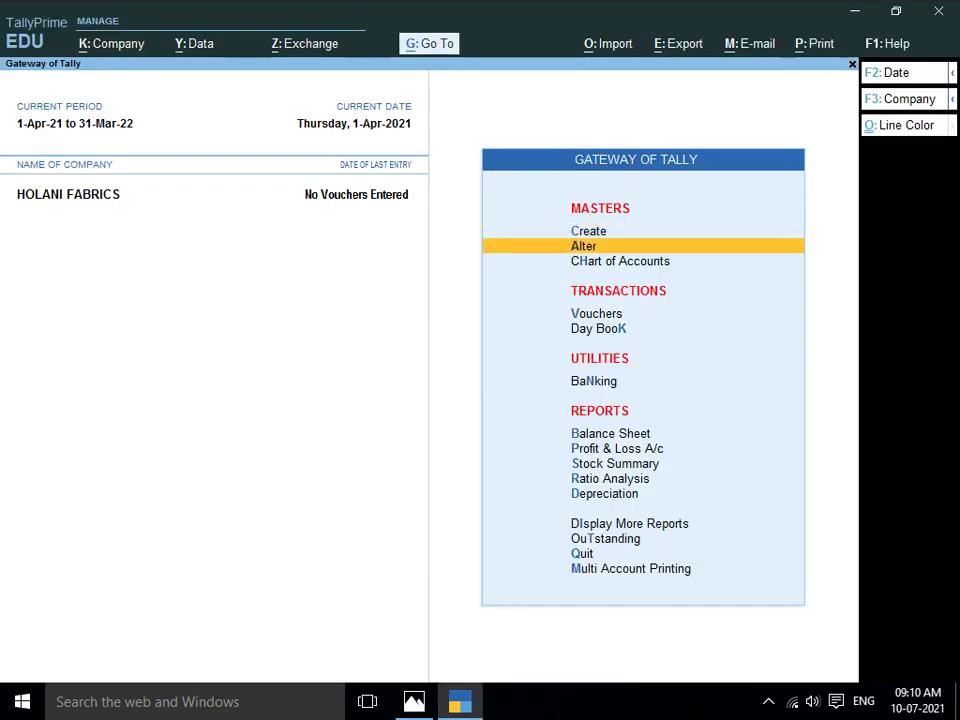
{"action": "key", "text": "Return"}
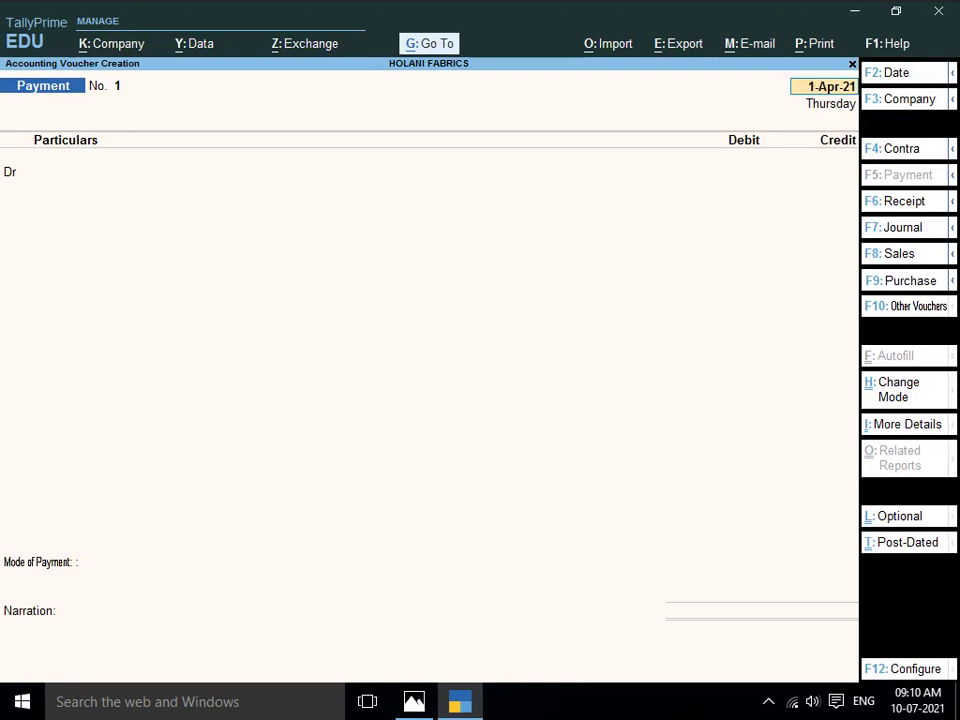
{"action": "key", "text": "F9"}
{"action": "key", "text": "Return"}
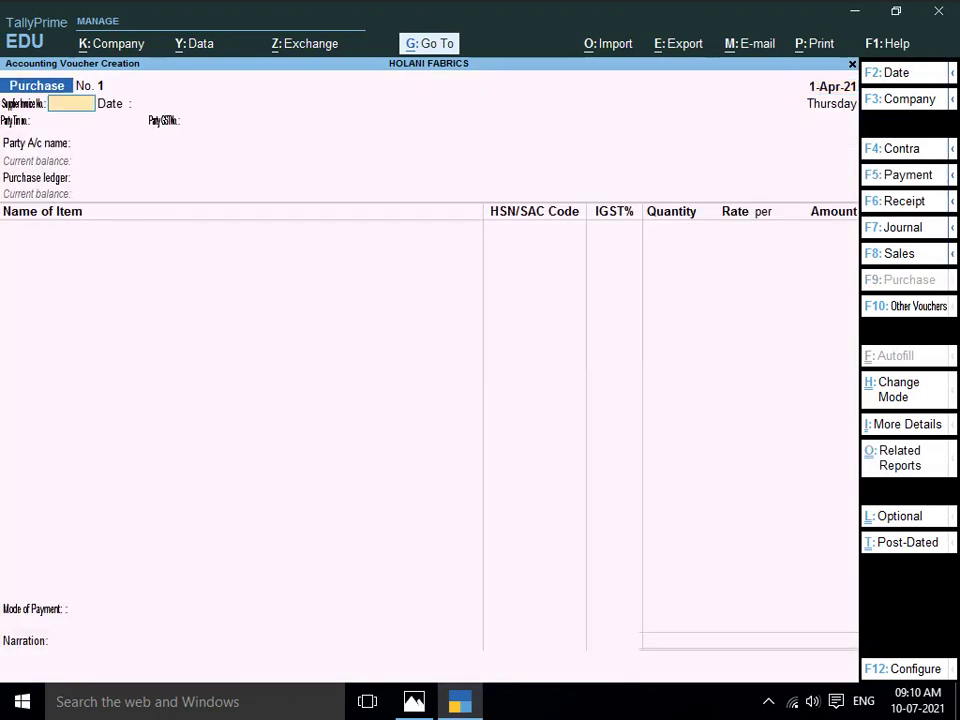
Enter supplier invoice number 1 and accept 1-Apr-21 as its date
{"action": "type", "text": "1"}
{"action": "key", "text": "Return"}
{"action": "key", "text": "Return"}
Start a new party ledger from the voucher and name it BAG DRIVE TOURIST BAGAGE, checking the name against the invoice image
{"action": "key", "text": "alt+Tab"}
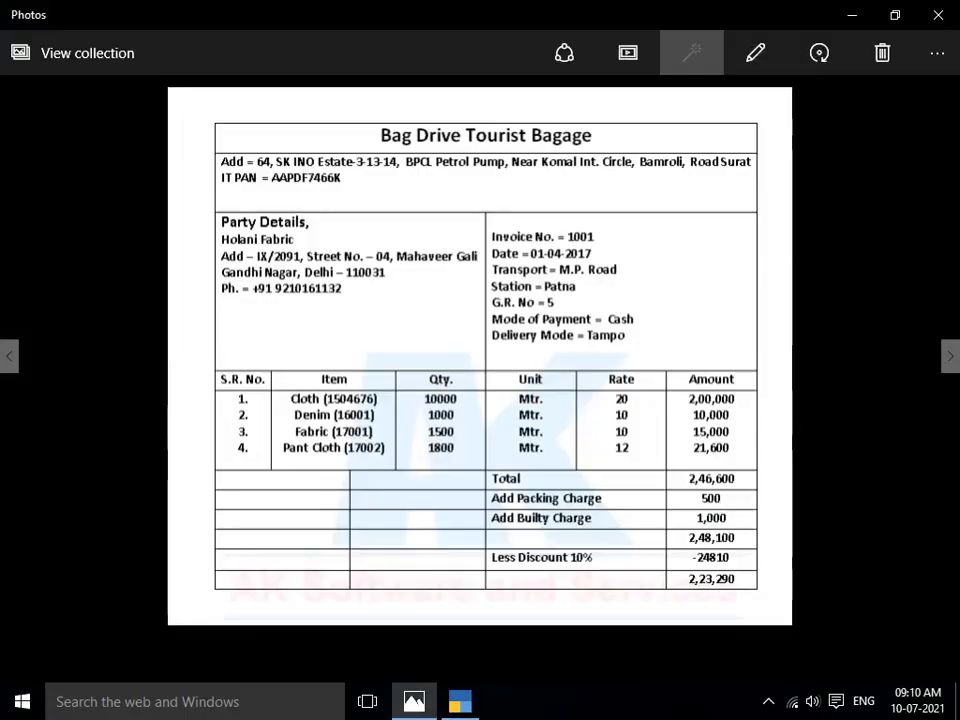
{"action": "key", "text": "alt+Tab"}
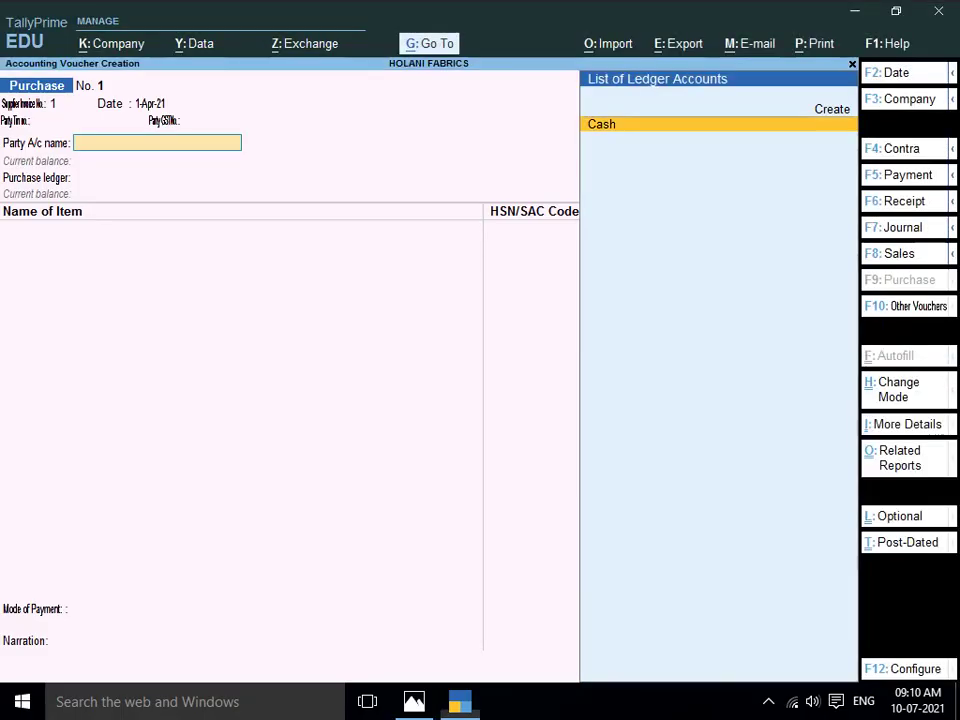
{"action": "key", "text": "alt+c"}
{"action": "type", "text": "B"}
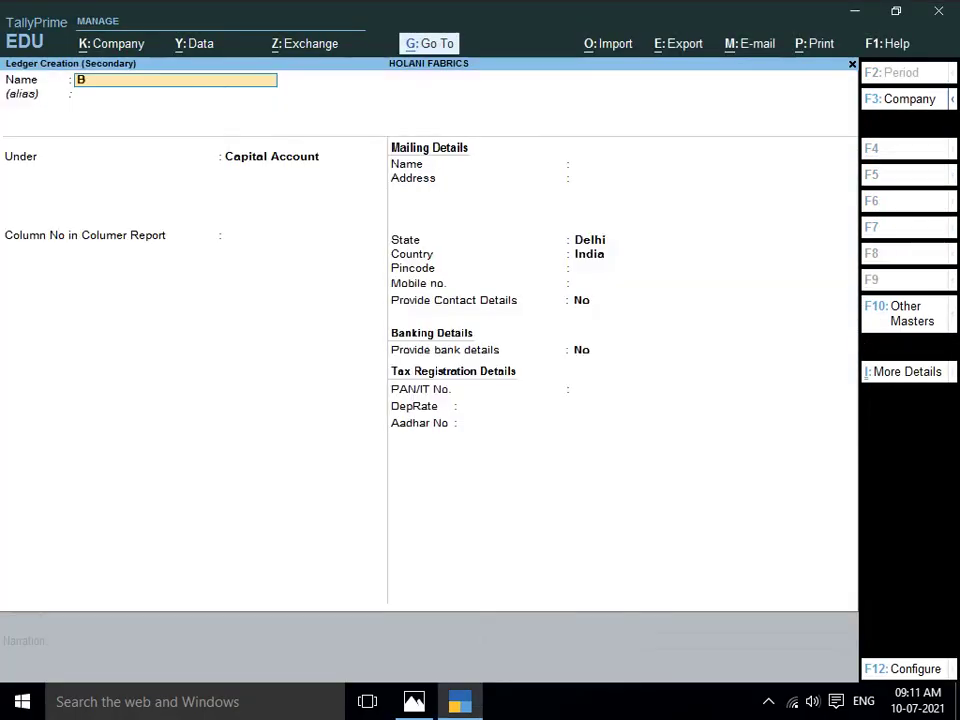
{"action": "type", "text": "AG DRIV"}
{"action": "key", "text": "alt+Tab"}
{"action": "key", "text": "alt+Tab"}
{"action": "type", "text": "E"}
{"action": "key", "text": "alt+Tab"}
{"action": "key", "text": "alt+Tab"}
{"action": "type", "text": "T"}
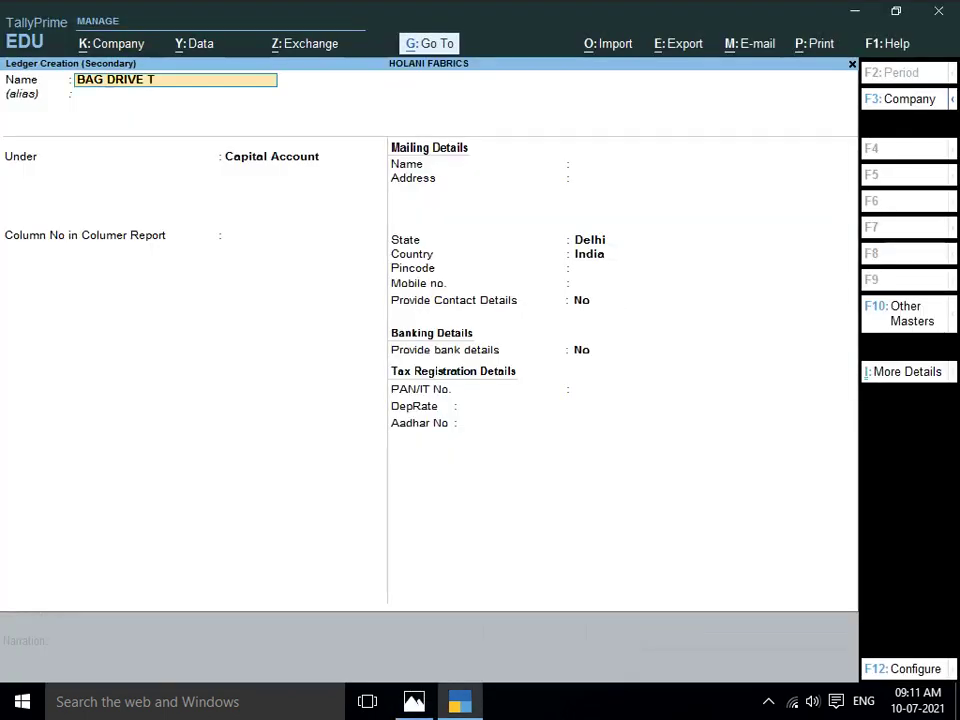
{"action": "type", "text": "OURIST"}
{"action": "key", "text": "alt+Tab"}
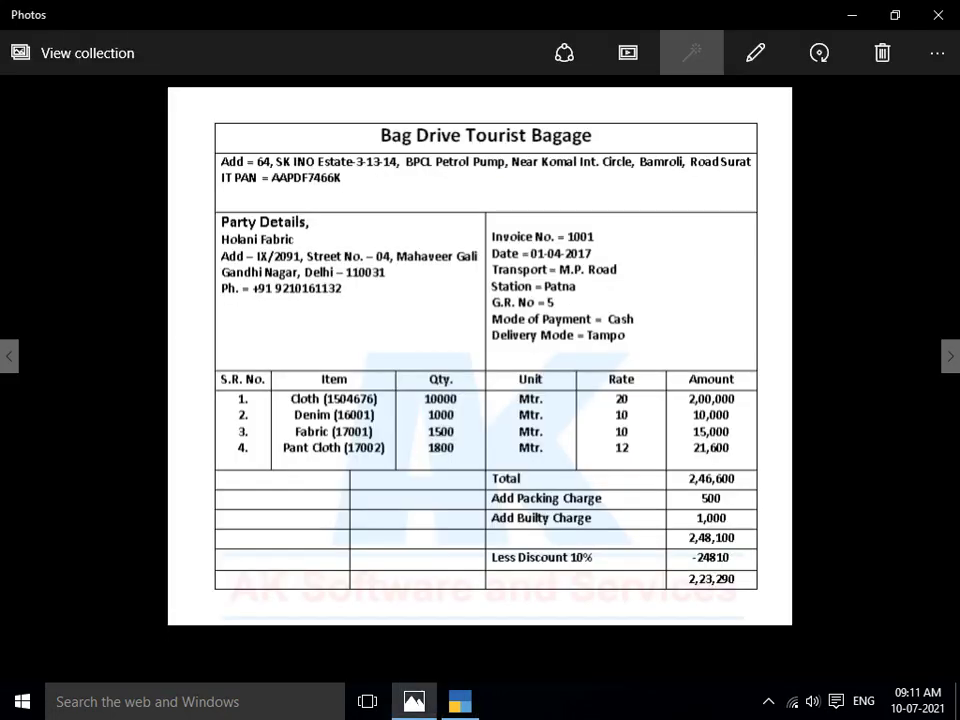
{"action": "key", "text": "alt+Tab"}
{"action": "type", "text": "BAGAGE"}
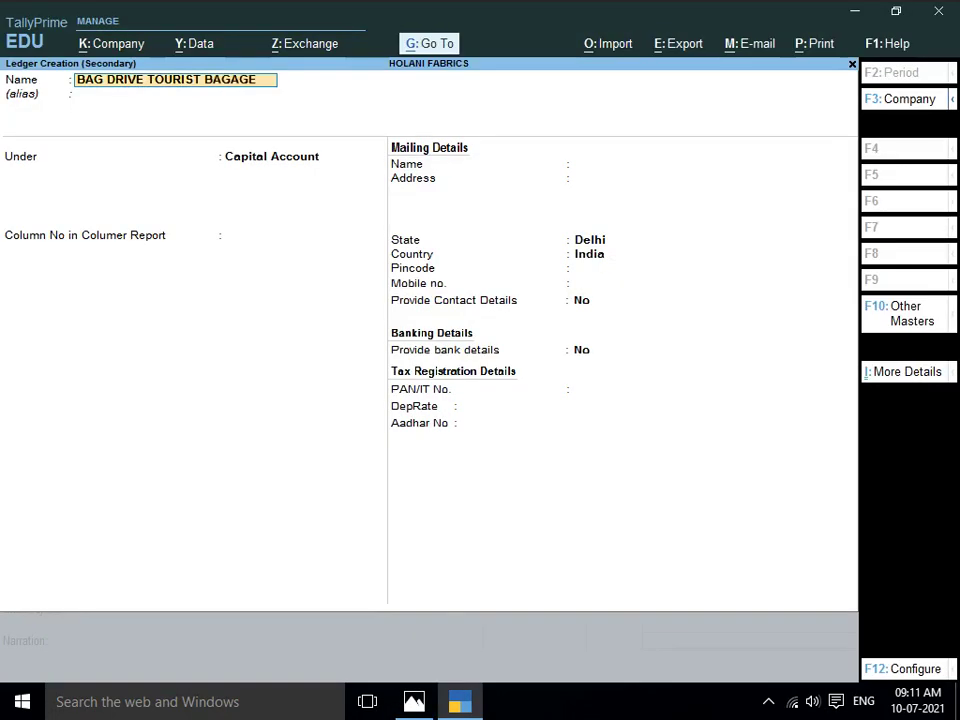
Place the new ledger under Sundry Creditors and accept its mailing name without an alias
{"action": "key", "text": "Return"}
{"action": "key", "text": "Return"}
{"action": "type", "text": "SUN"}
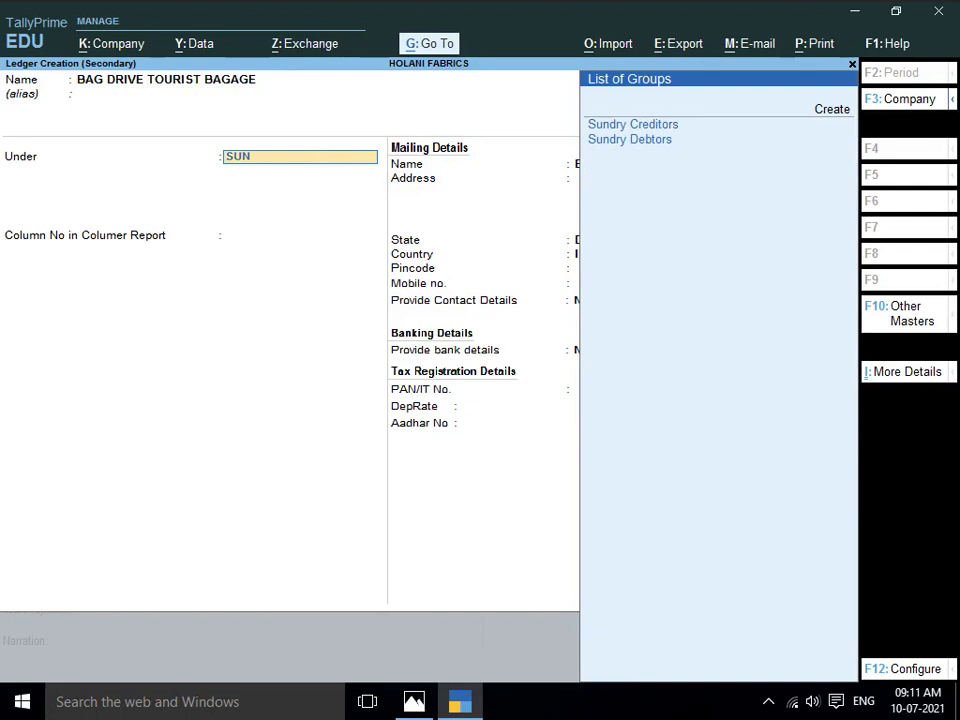
{"action": "key", "text": "Return"}
{"action": "key", "text": "Return"}
{"action": "key", "text": "Return"}
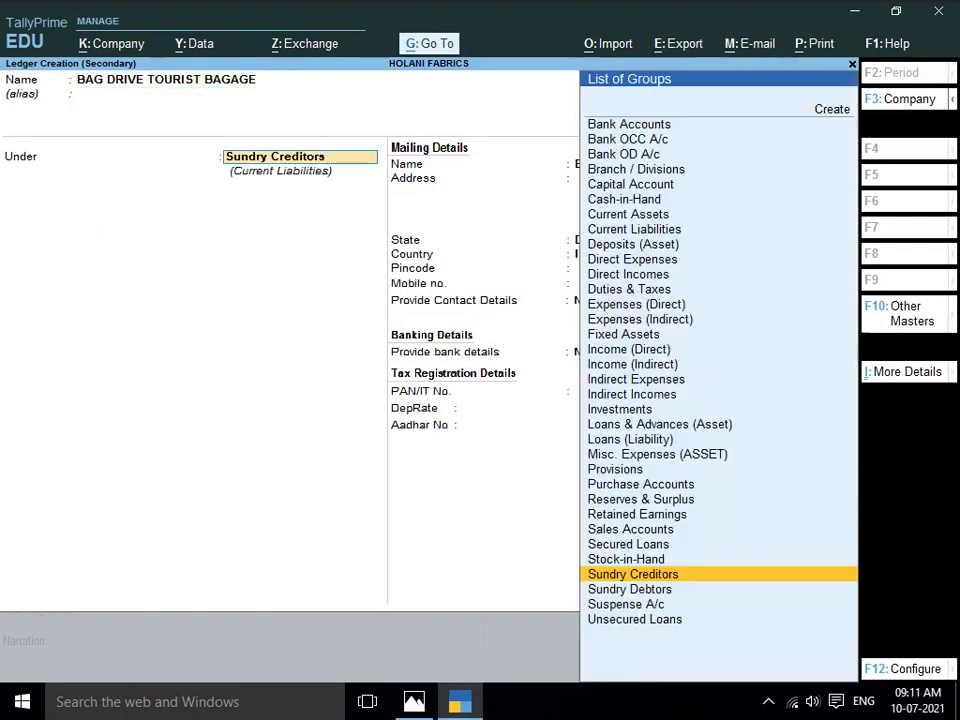
{"action": "key", "text": "Return"}
{"action": "key", "text": "Return"}
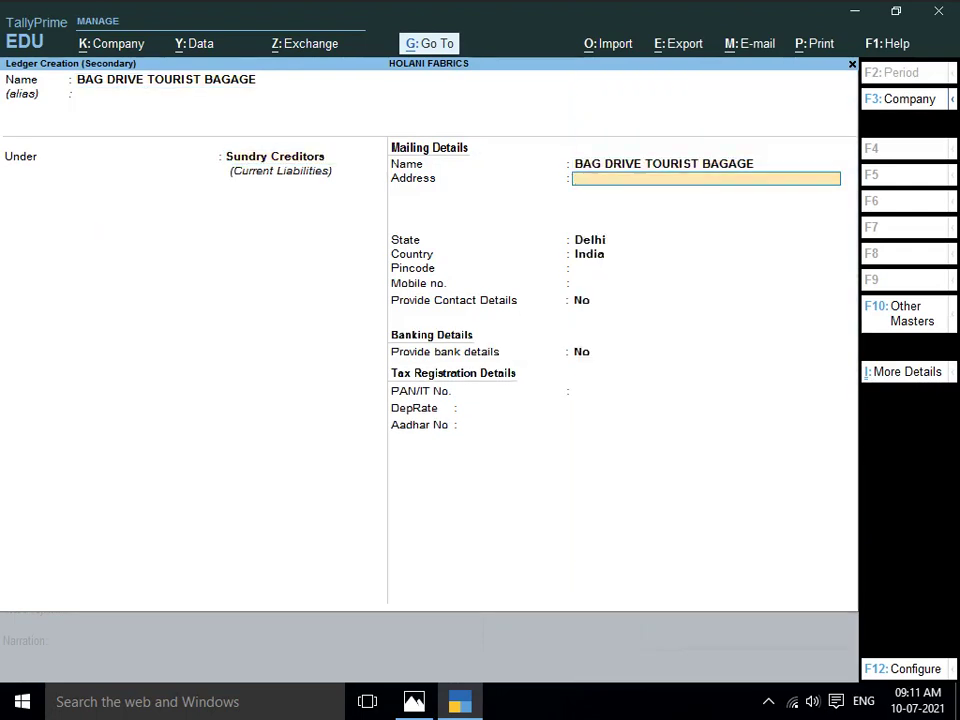
Leave the ledger's address and tax registration fields empty, set DepRate to 0, and save the ledger as the voucher's party
{"action": "key", "text": "Return"}
{"action": "key", "text": "Return"}
{"action": "key", "text": "Return"}
{"action": "key", "text": "Return"}
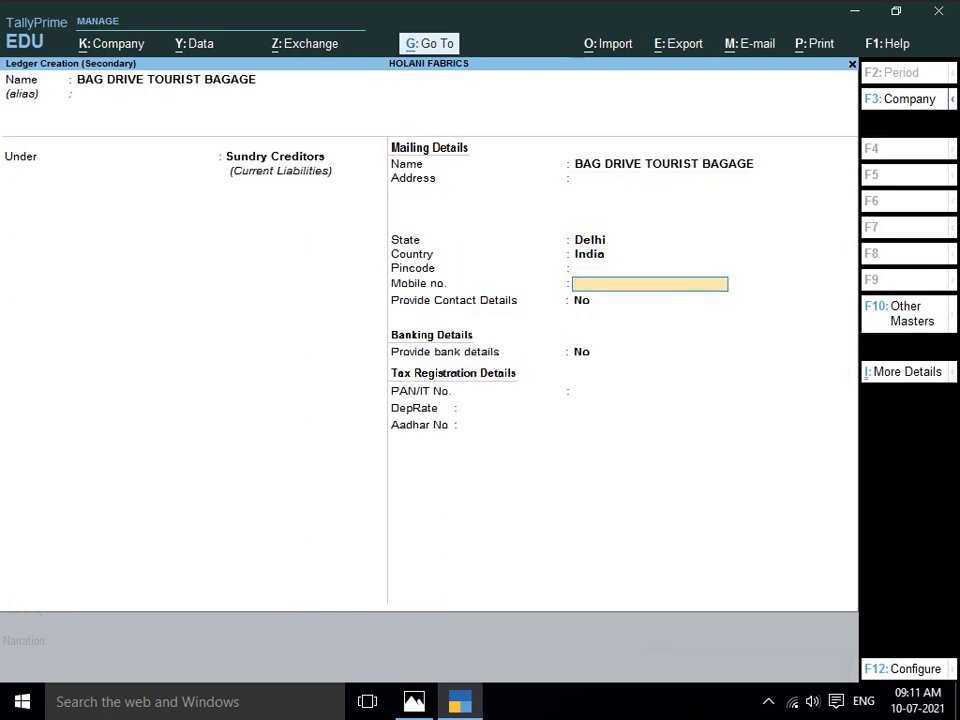
{"action": "key", "text": "Return"}
{"action": "key", "text": "Return"}
{"action": "key", "text": "Return"}
{"action": "type", "text": "0"}
{"action": "key", "text": "Return"}
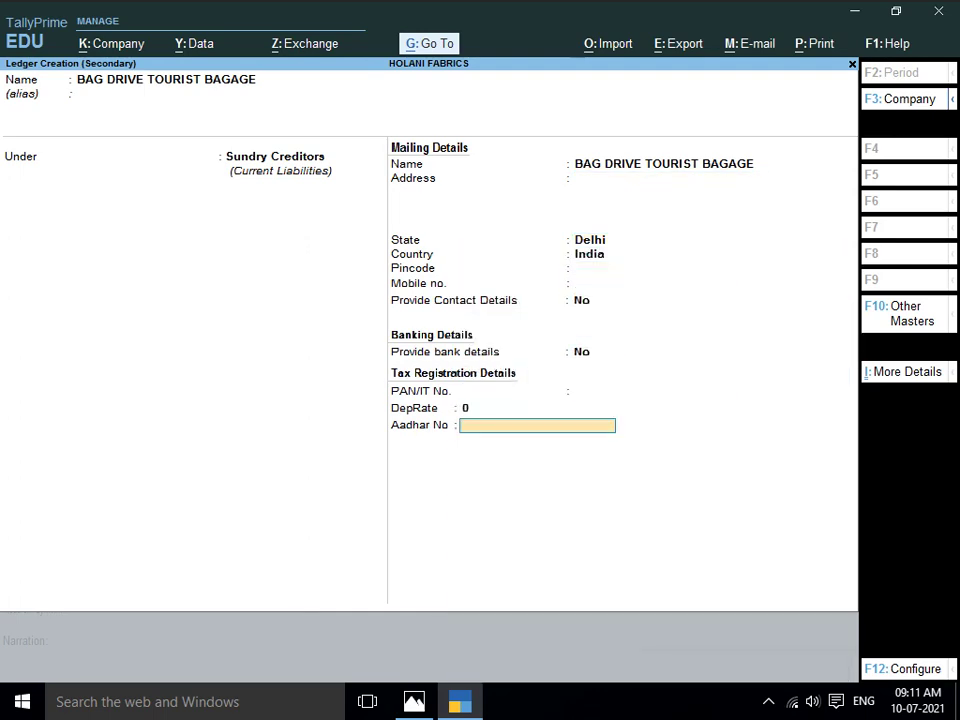
{"action": "key", "text": "Return"}
{"action": "key", "text": "Return"}
{"action": "key", "text": "Return"}
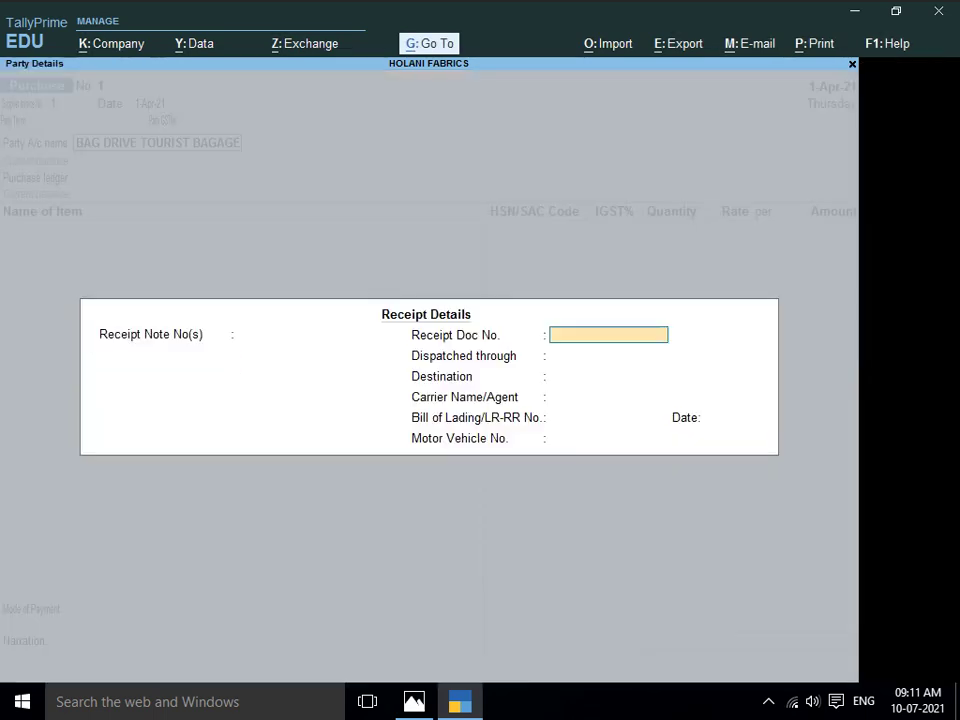
Leave all receipt details blank and accept the party details to reach the voucher's purchase ledger
{"action": "key", "text": "Return"}
{"action": "key", "text": "Return"}
{"action": "key", "text": "Return"}
{"action": "key", "text": "Return"}
{"action": "key", "text": "Return"}
{"action": "key", "text": "Return"}
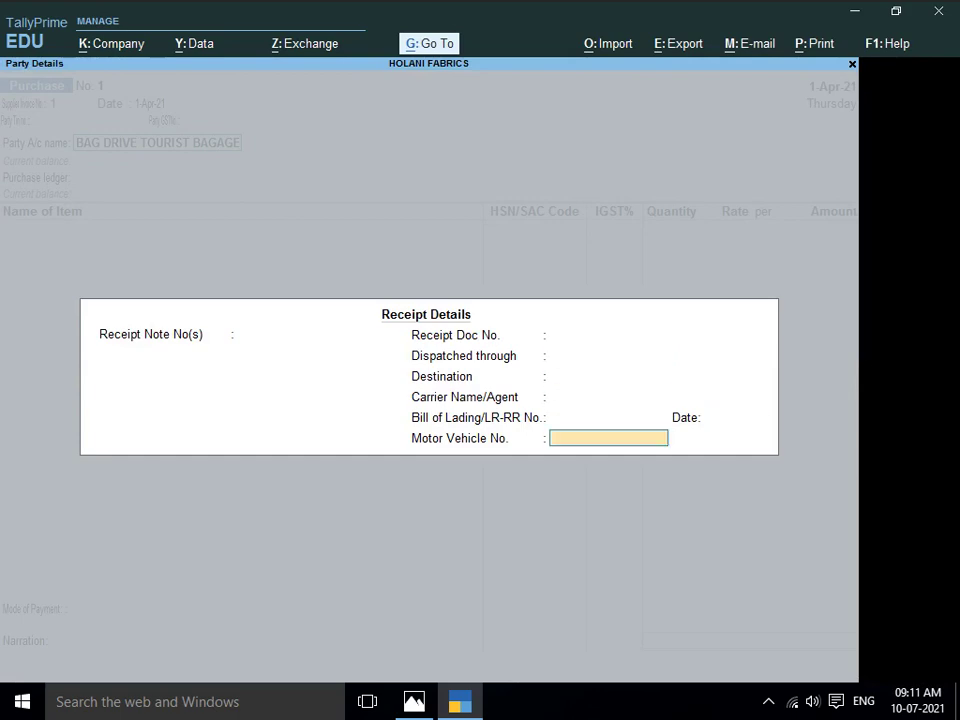
{"action": "key", "text": "Return"}
{"action": "key", "text": "Return"}
{"action": "key", "text": "Return"}
{"action": "key", "text": "Return"}
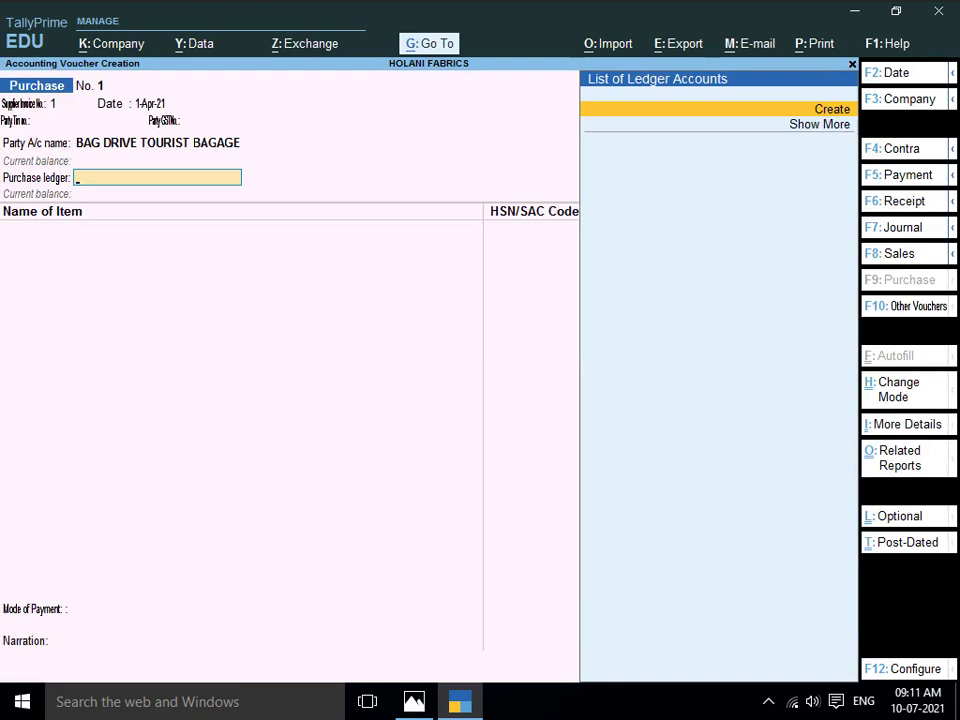
Start creating a new purchase ledger from the voucher and name it PURCHASE ACCOUNT
{"action": "key", "text": "Return"}
{"action": "type", "text": "PU"}
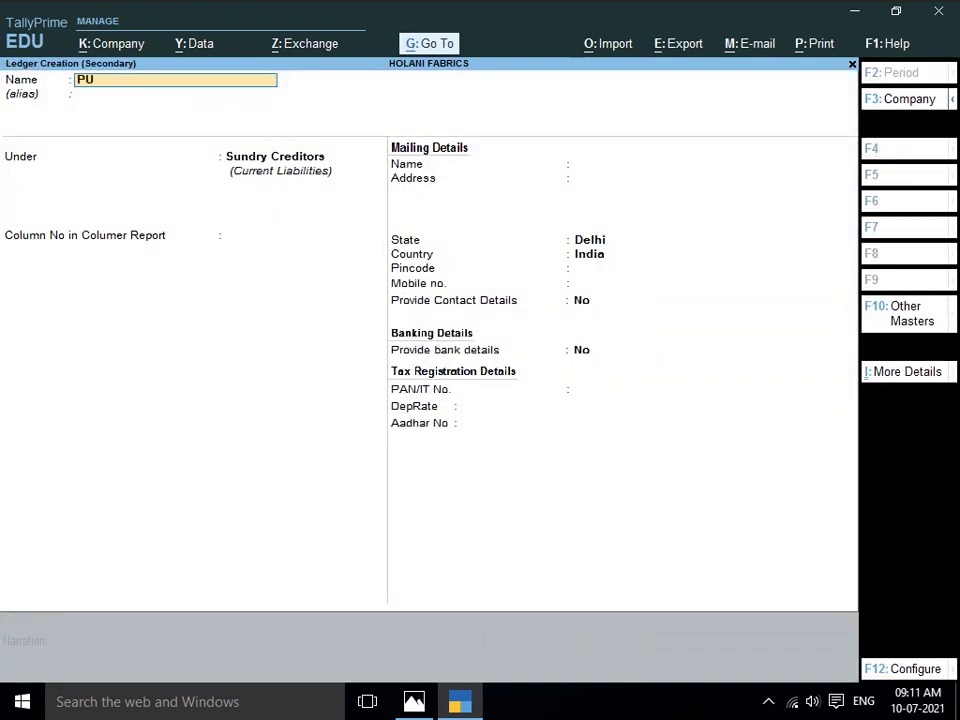
{"action": "type", "text": "RCHASER"}
{"action": "key", "text": "BackSpace"}
{"action": "type", "text": "ACCOUNT"}
{"action": "key", "text": "Return"}
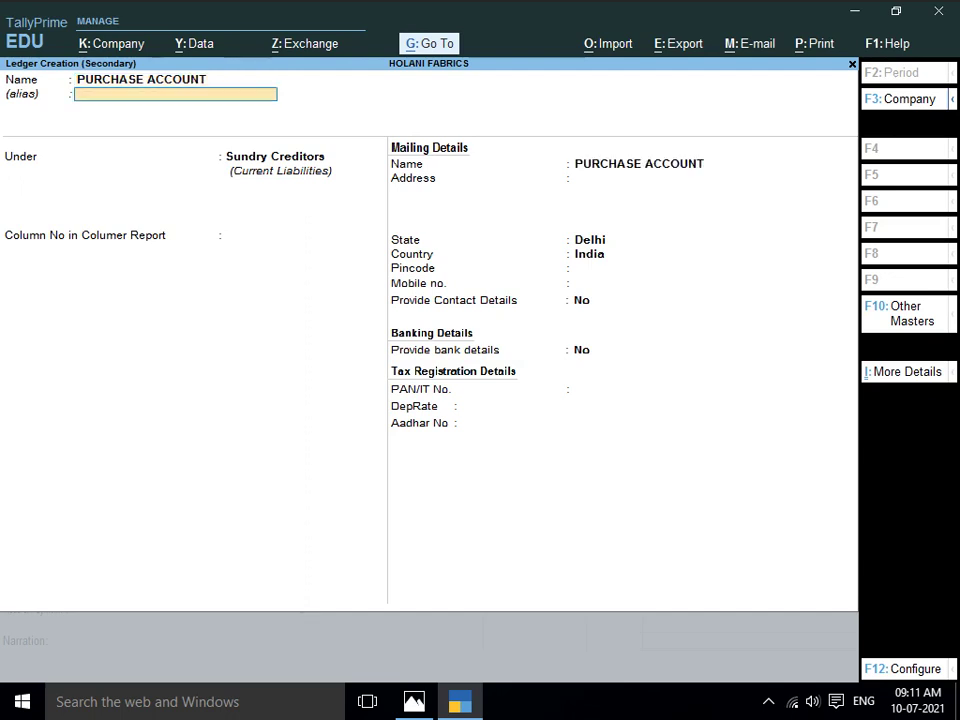
Place the ledger under Purchase Accounts without an alias, keep its remaining fields at their defaults, and save it as the voucher's purchase ledger
{"action": "key", "text": "Return"}
{"action": "type", "text": "PUR"}
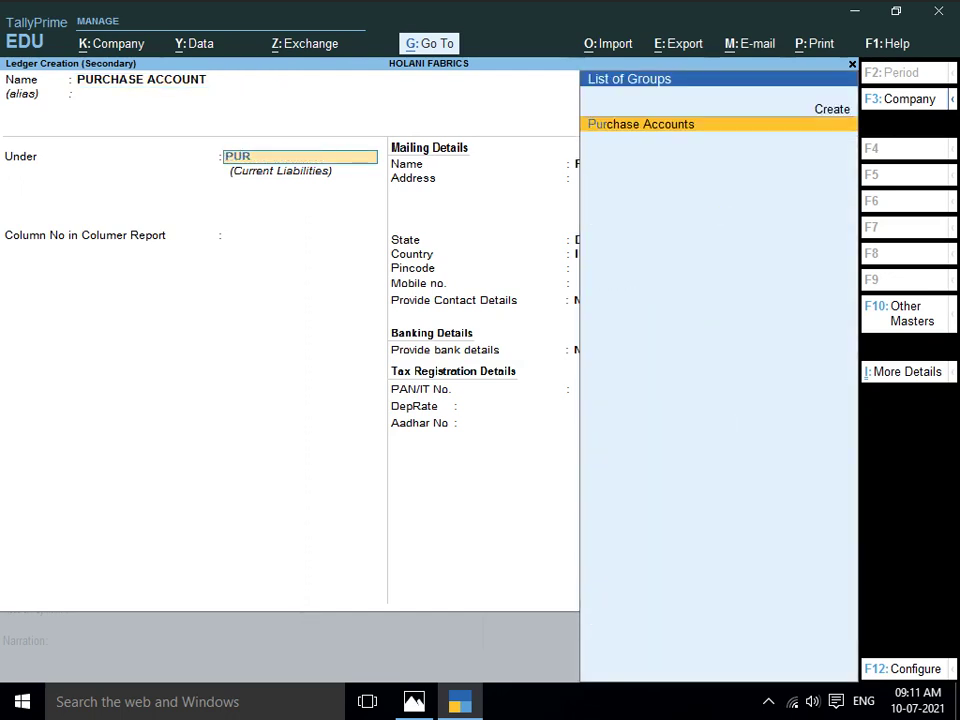
{"action": "key", "text": "Return"}
{"action": "key", "text": "Return"}
{"action": "key", "text": "Return"}
{"action": "key", "text": "Return"}
{"action": "key", "text": "Return"}
{"action": "key", "text": "Return"}
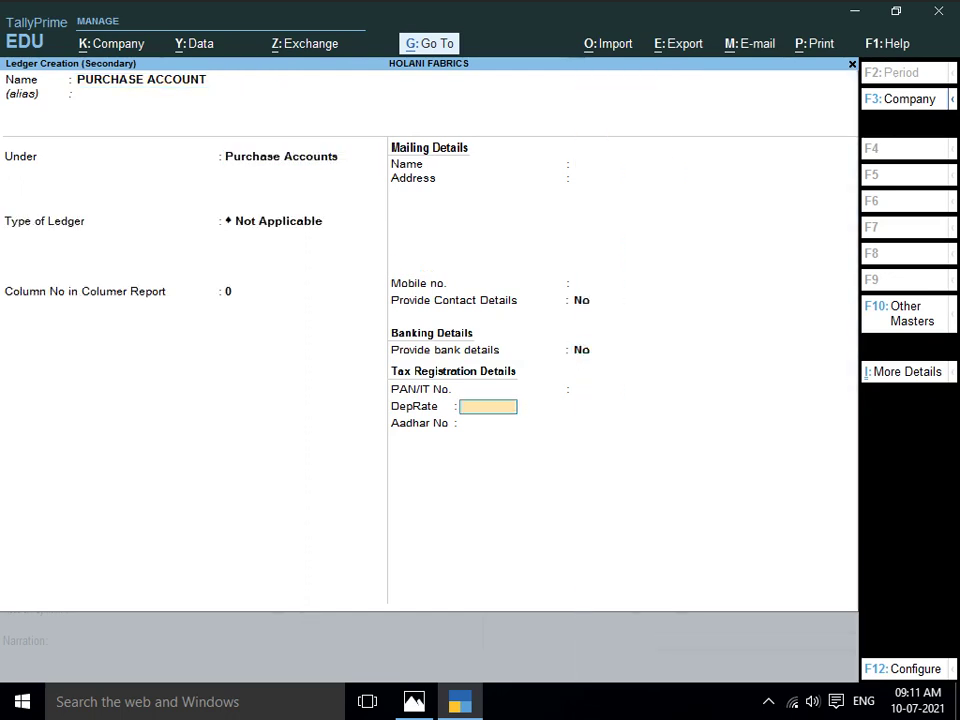
{"action": "key", "text": "Return"}
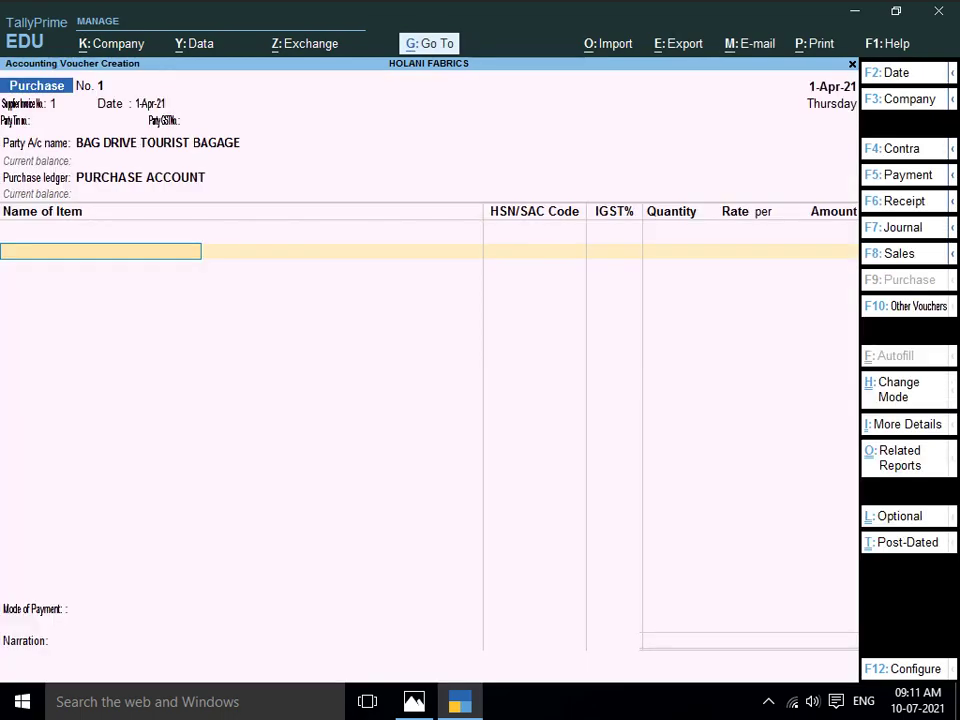
Consult the invoice image for the first item, start a new stock item from the voucher, and enter CLOTH as its name
{"action": "key", "text": "alt+Tab"}
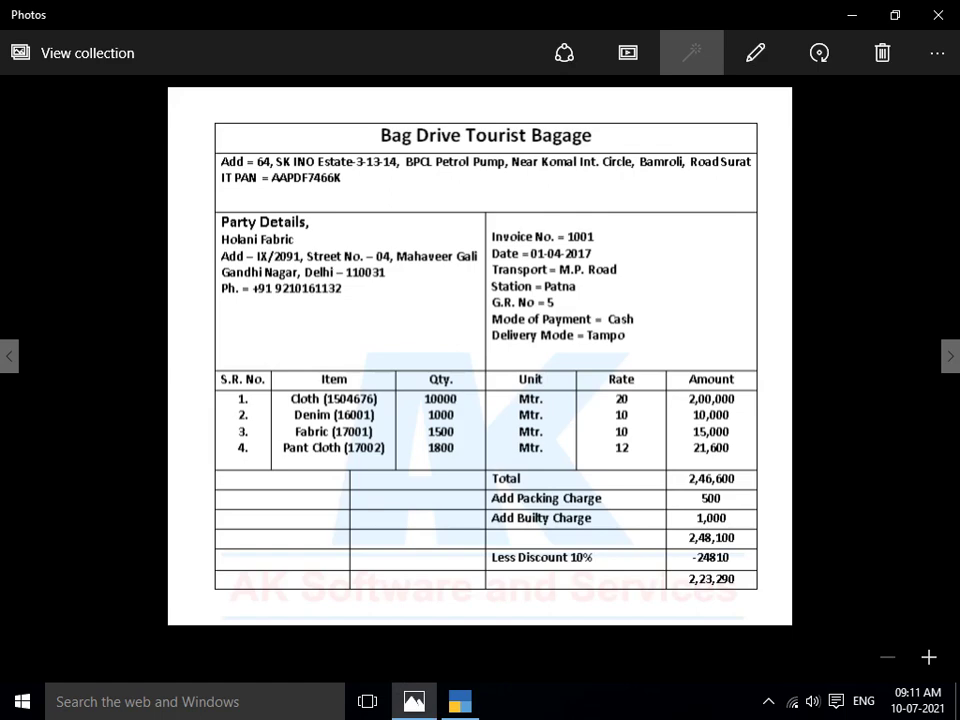
{"action": "key", "text": "alt+Tab"}
{"action": "key", "text": "alt+c"}
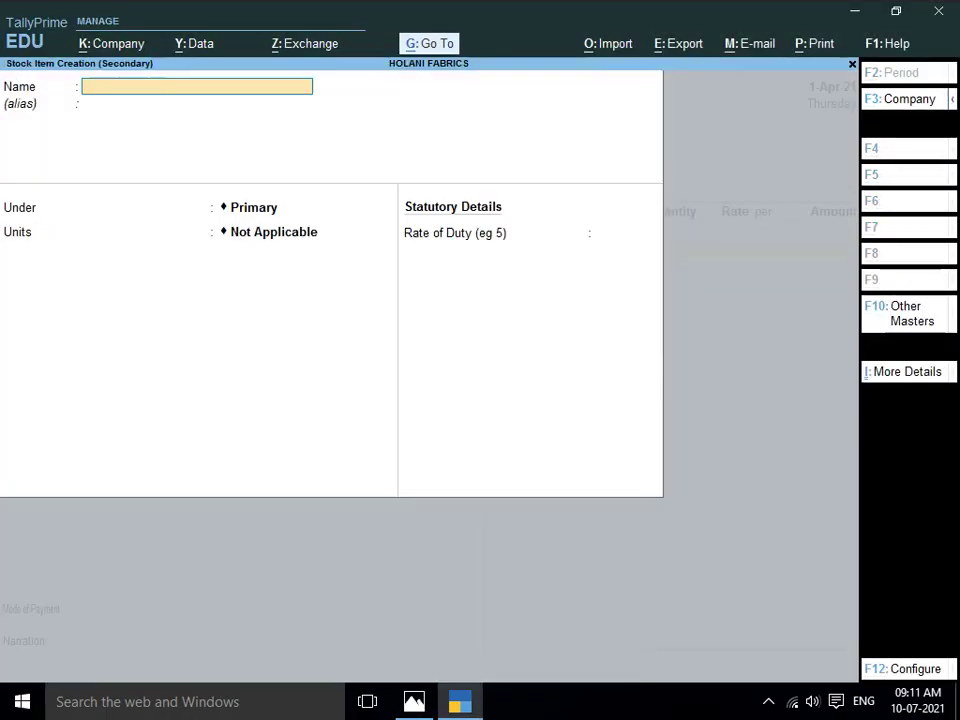
{"action": "type", "text": "L"}
{"action": "key", "text": "BackSpace"}
{"action": "type", "text": "CLOPTH"}
{"action": "key", "text": "BackSpace"}
{"action": "key", "text": "BackSpace"}
{"action": "key", "text": "BackSpace"}
{"action": "type", "text": "TH"}
Complete the stock item's name as CLOTH 1504676, taking the code from the invoice image, and keep it under Primary without an alias
{"action": "key", "text": "alt+Tab"}
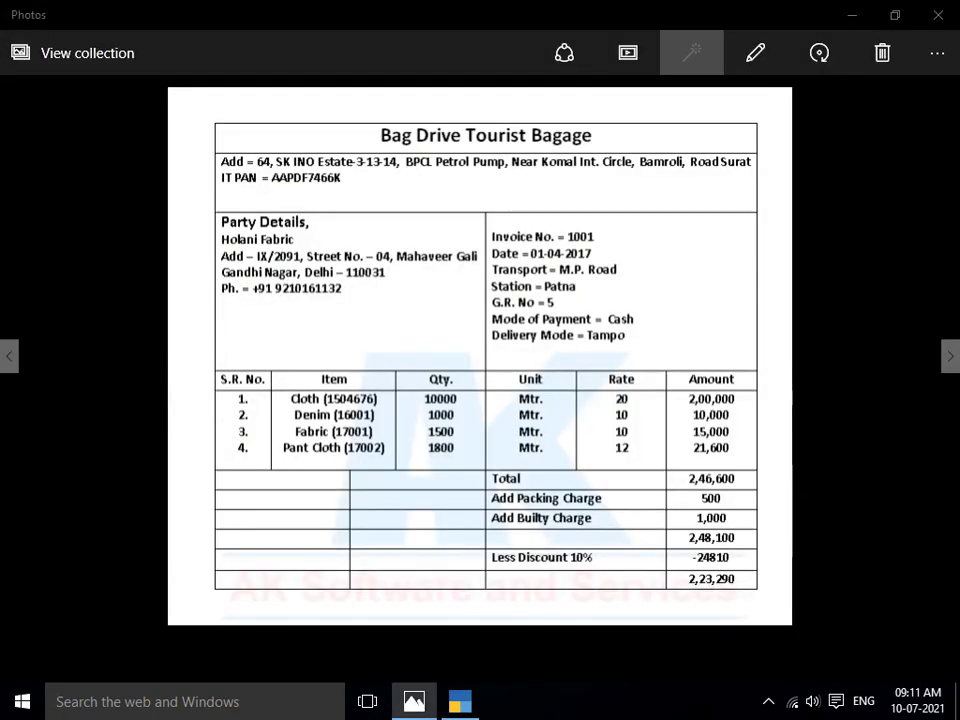
{"action": "key", "text": "alt+Tab"}
{"action": "type", "text": "15"}
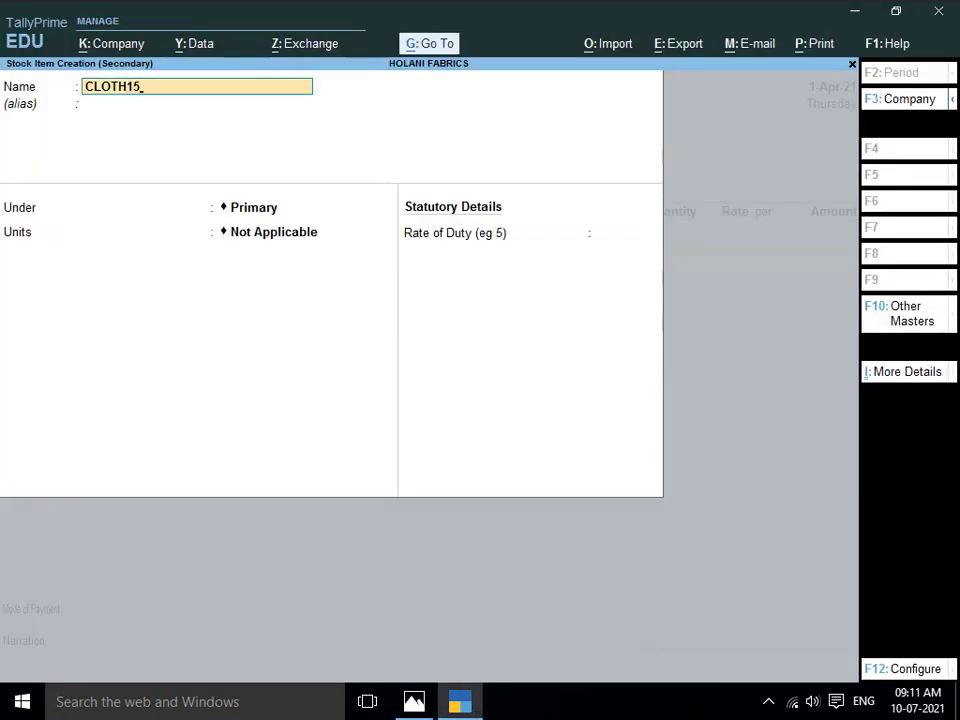
{"action": "key", "text": "BackSpace"}
{"action": "key", "text": "BackSpace"}
{"action": "type", "text": "150,"}
{"action": "key", "text": "alt+Tab"}
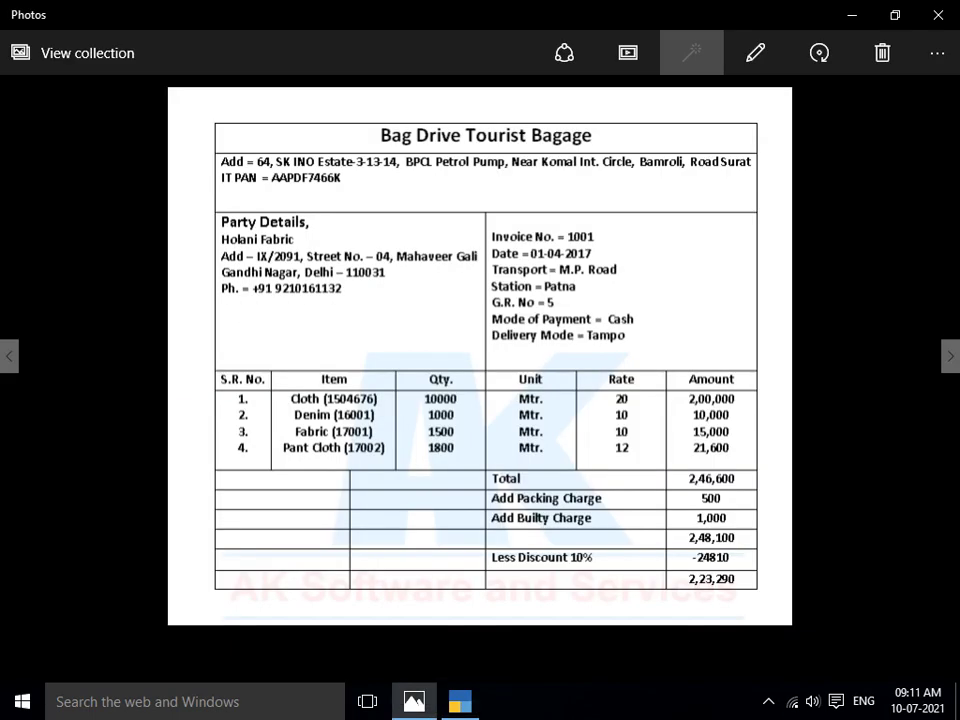
{"action": "key", "text": "alt+Tab"}
{"action": "type", "text": "4676"}
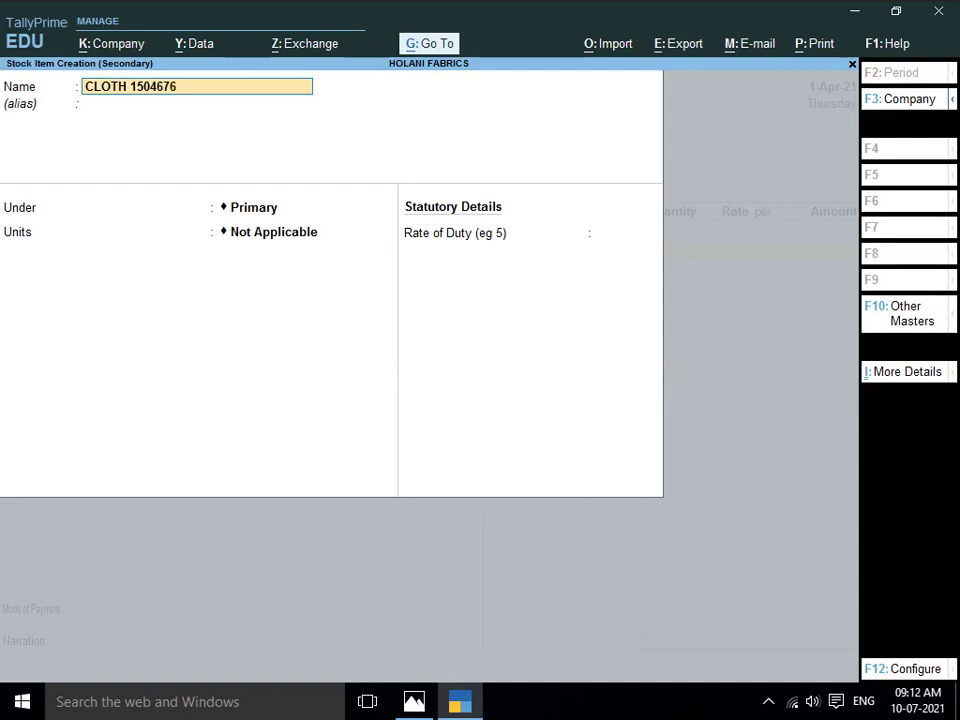
{"action": "key", "text": "Return"}
{"action": "key", "text": "Return"}
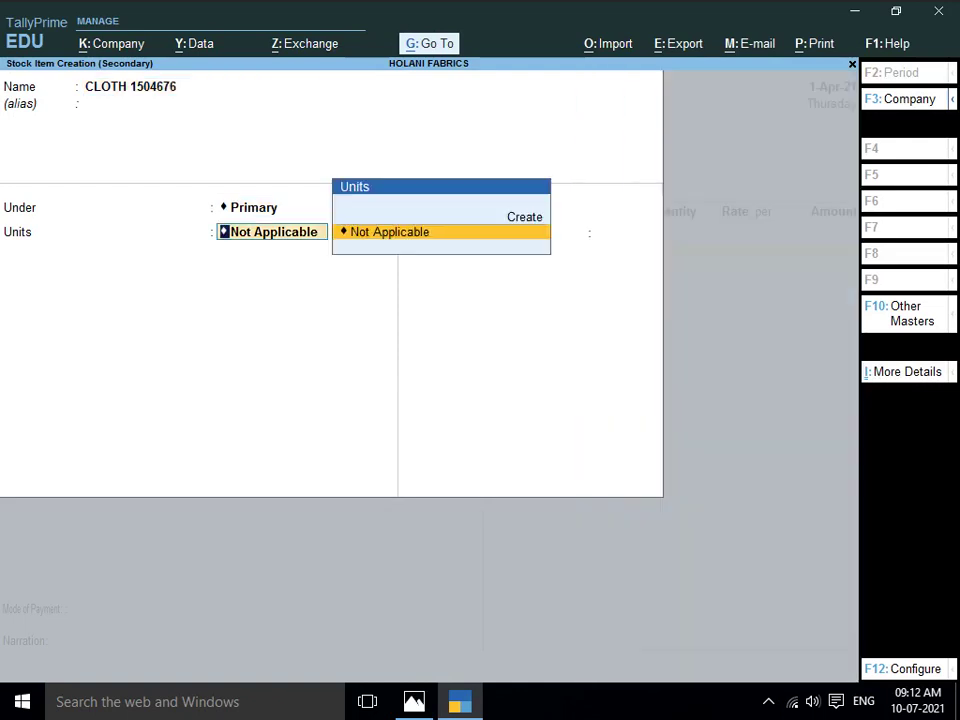
Create a simple unit with symbol MTR, formal name METER and 3 decimal places, and use it for the cloth item
{"action": "key", "text": "alt+c"}
{"action": "type", "text": "M"}
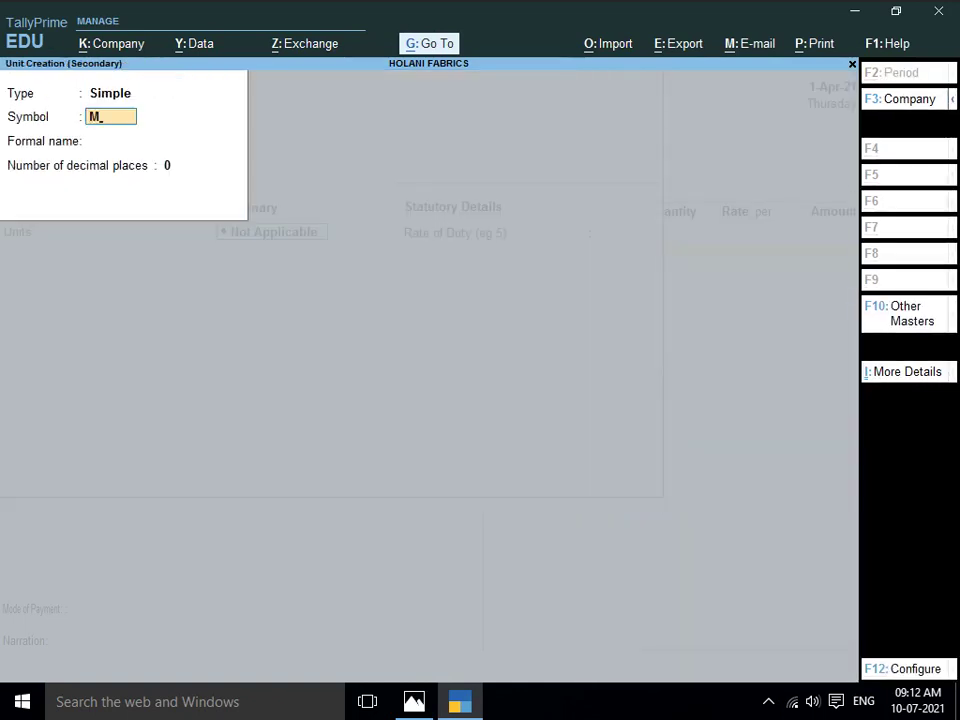
{"action": "type", "text": "TR"}
{"action": "key", "text": "Return"}
{"action": "type", "text": "METER"}
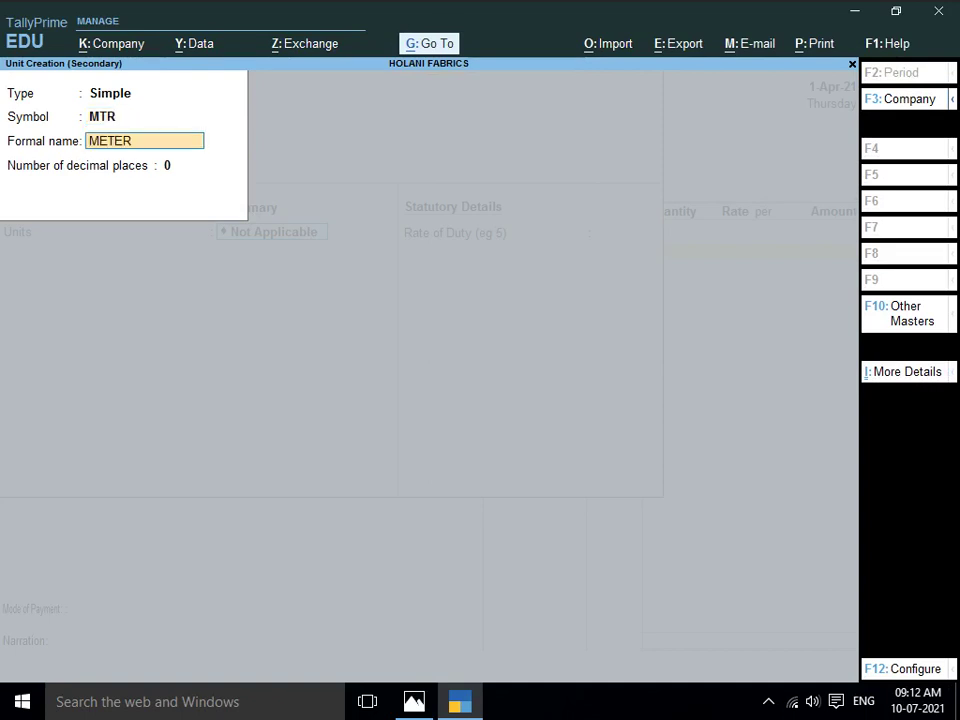
{"action": "key", "text": "Return"}
{"action": "type", "text": "3"}
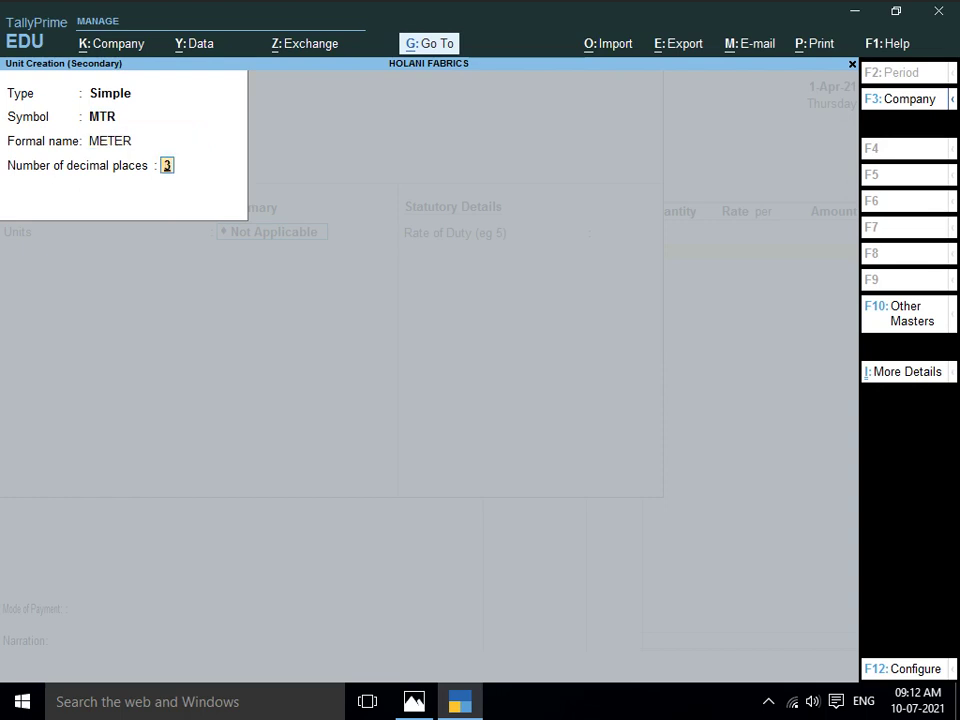
{"action": "key", "text": "Return"}
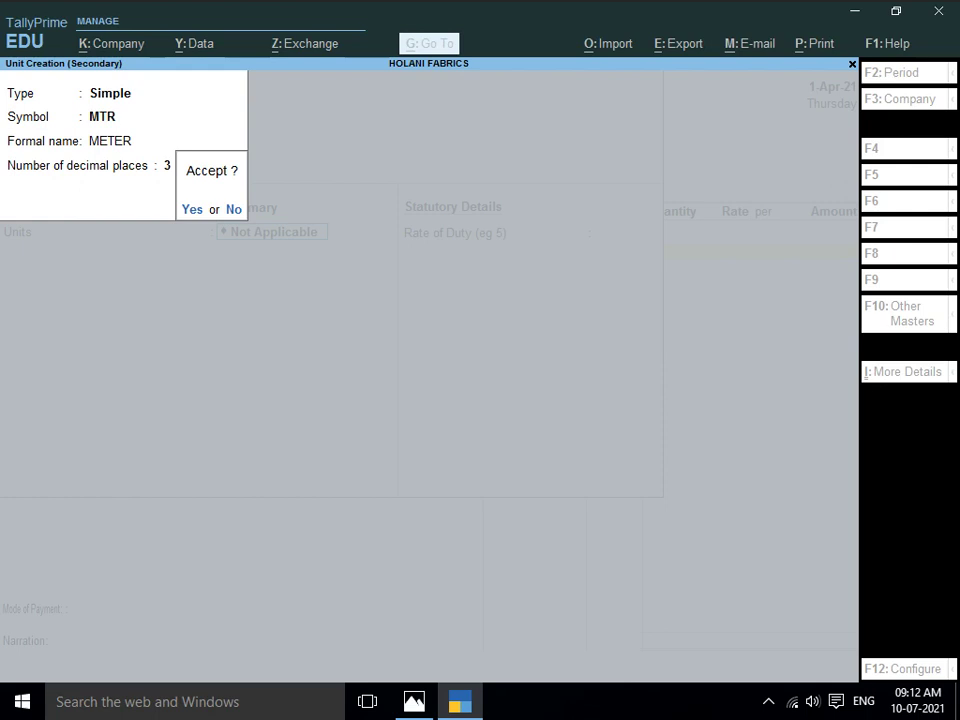
{"action": "key", "text": "Return"}
Keep standard rates and cost tracking at No with a 0 rate of duty, and save CLOTH 1504676 into the voucher's first line
{"action": "key", "text": "Return"}
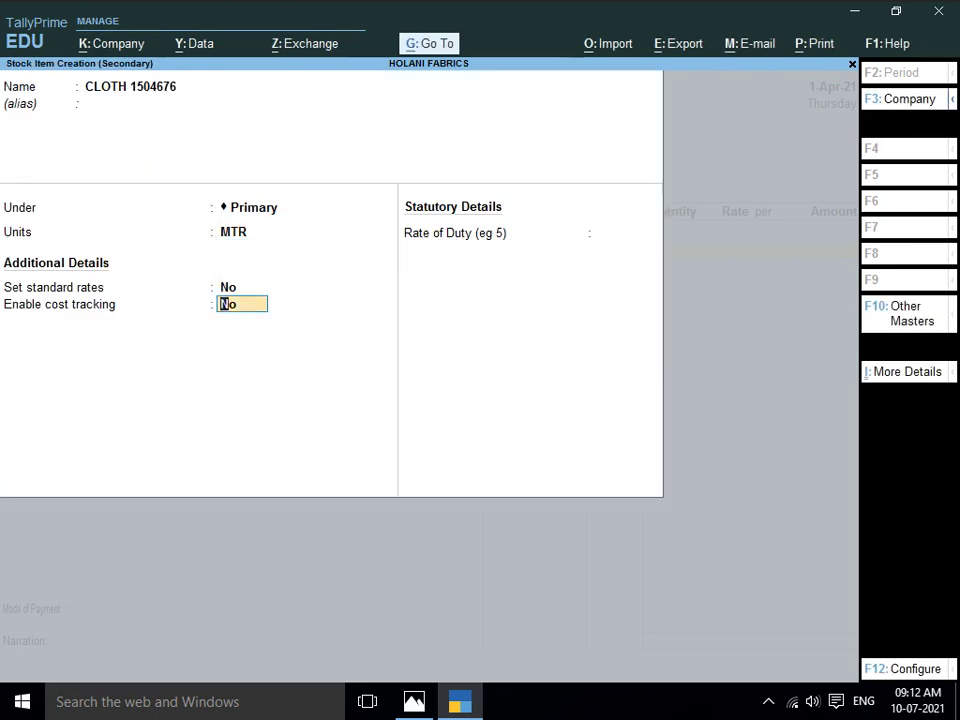
{"action": "key", "text": "Return"}
{"action": "key", "text": "Return"}
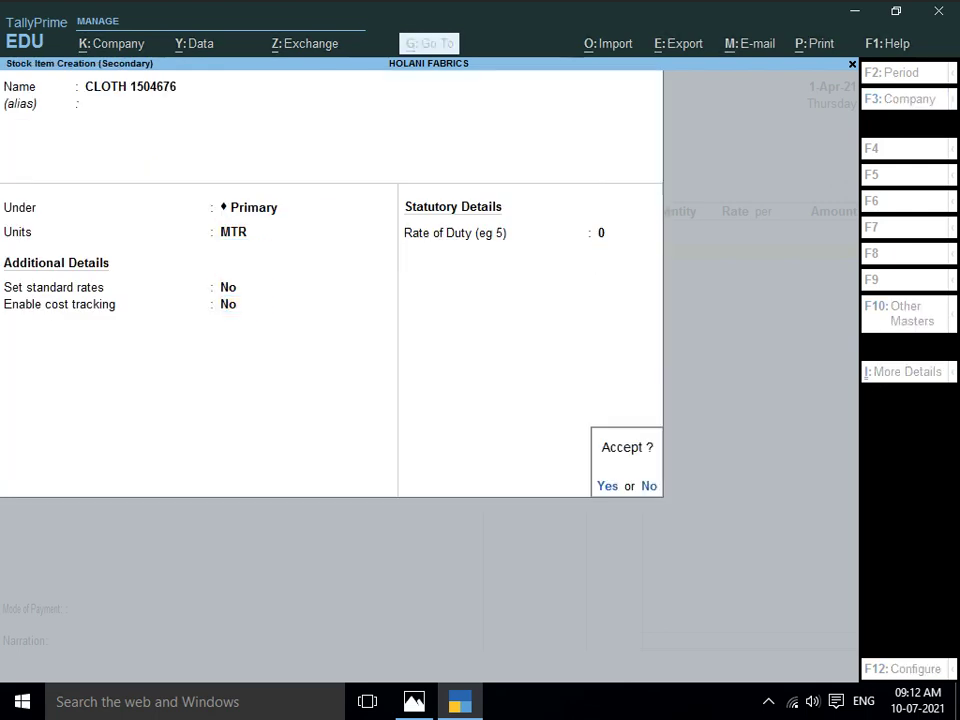
{"action": "key", "text": "Return"}
{"action": "key", "text": "Return"}
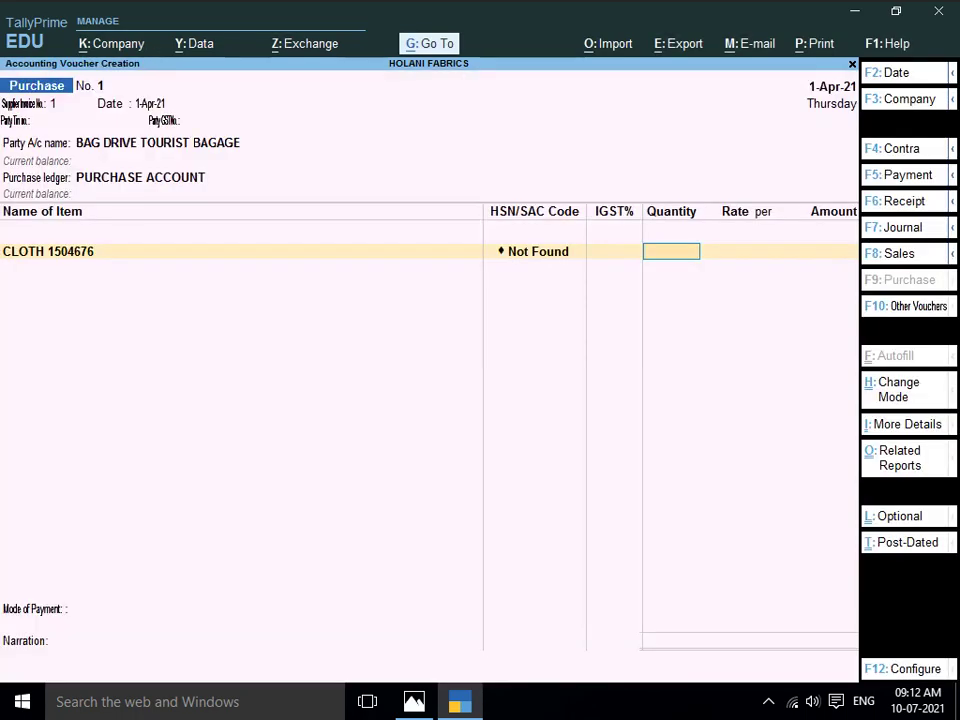
Enter a quantity of 10000 and a rate of 20 per MTR for CLOTH 1504676, following the invoice image
{"action": "key", "text": "alt+Tab"}
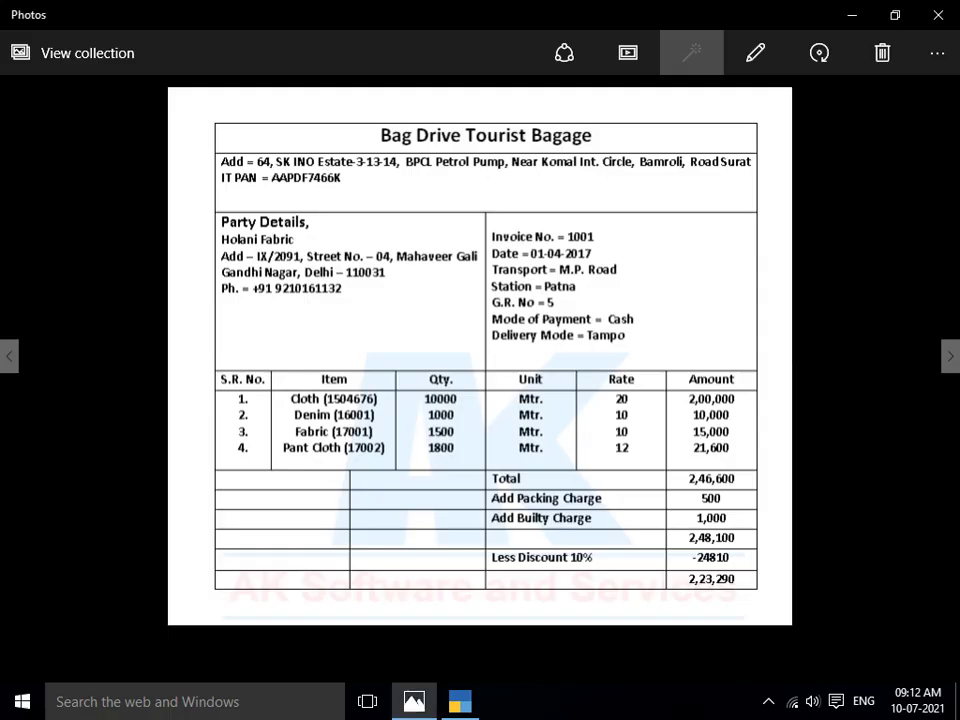
{"action": "key", "text": "alt+Tab"}
{"action": "type", "text": "10000"}
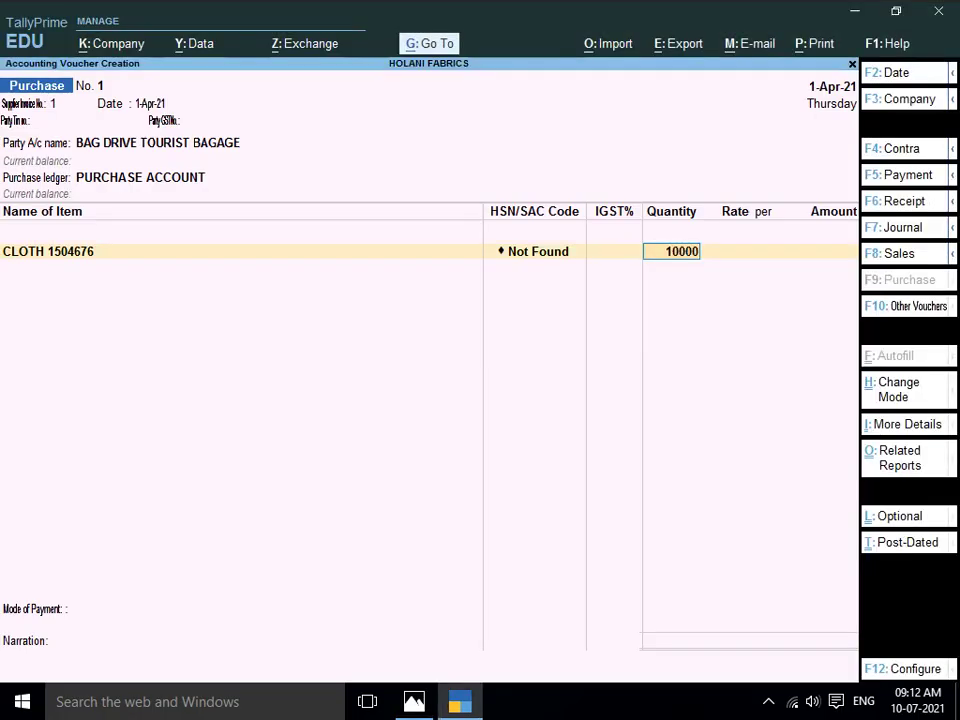
{"action": "key", "text": "Return"}
{"action": "key", "text": "alt+Tab"}
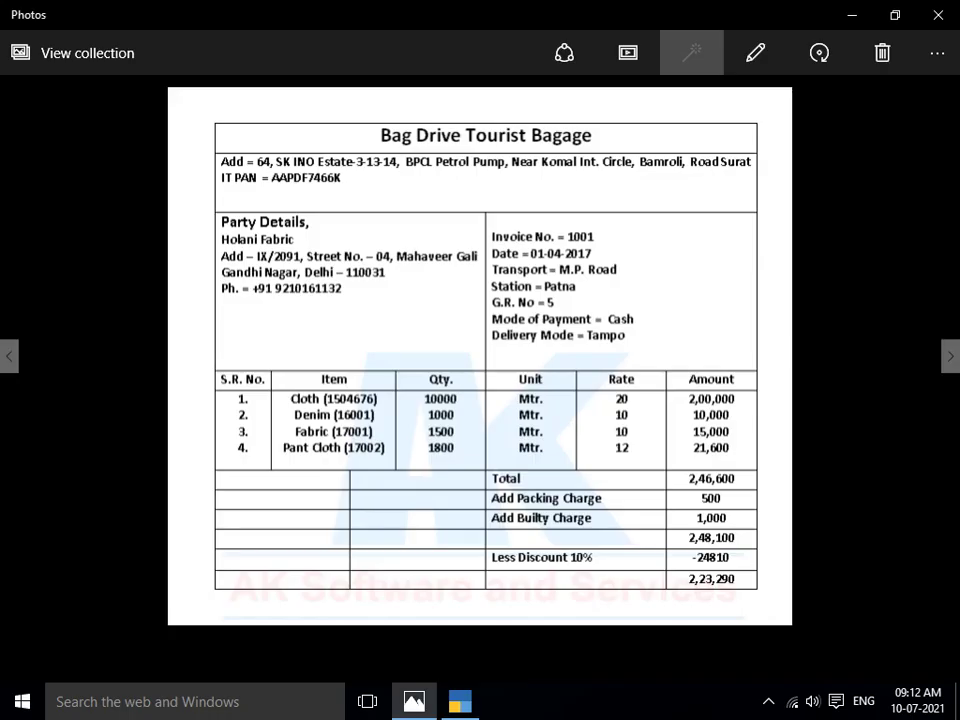
{"action": "key", "text": "alt+Tab"}
{"action": "type", "text": "20"}
{"action": "key", "text": "Return"}
{"action": "key", "text": "Return"}
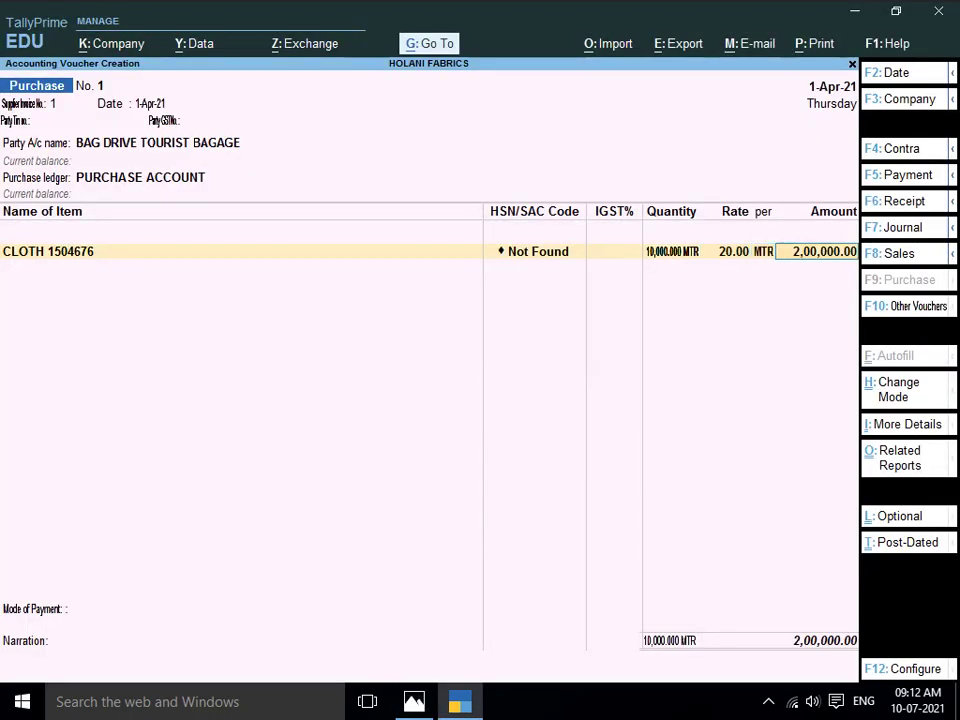
{"action": "key", "text": "Return"}
Start a second stock item named DENIM16001 from the voucher, following the invoice image, and keep it under Primary without an alias
{"action": "key", "text": "alt+Tab"}
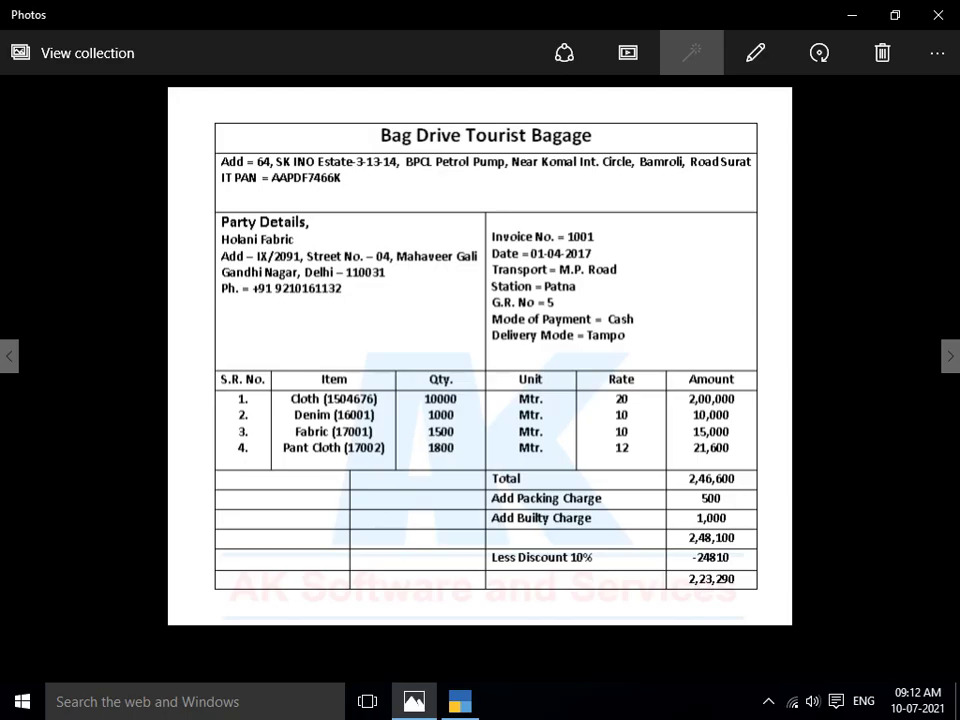
{"action": "key", "text": "alt+Tab"}
{"action": "key", "text": "alt+c"}
{"action": "type", "text": "D"}
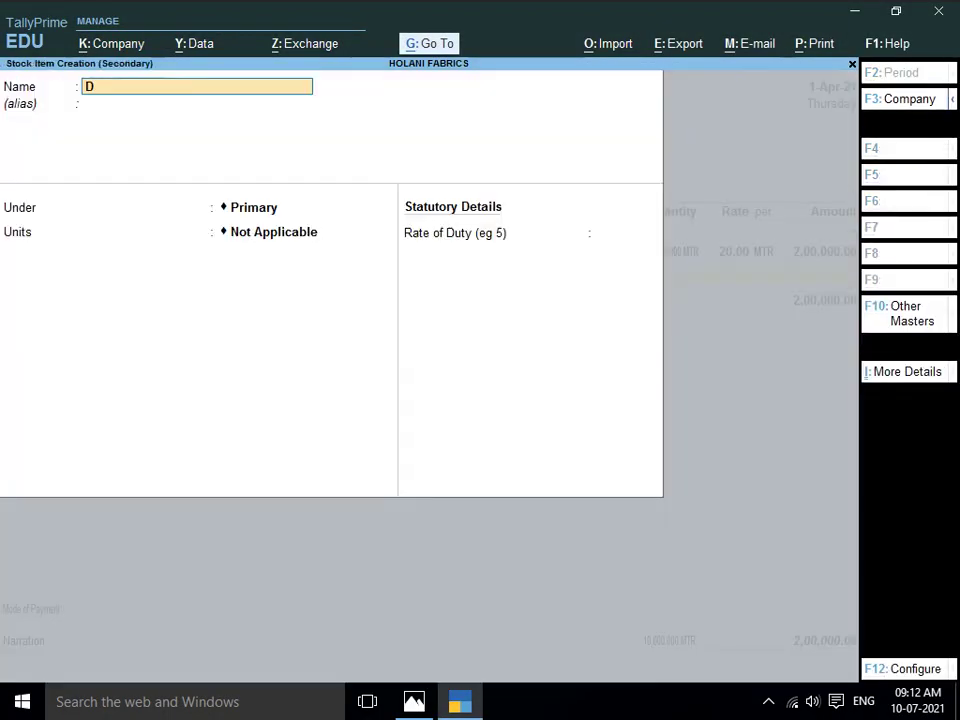
{"action": "type", "text": "ENIM"}
{"action": "key", "text": "BackSpace"}
{"action": "key", "text": "BackSpace"}
{"action": "type", "text": "IM"}
{"action": "key", "text": "alt+Tab"}
{"action": "key", "text": "alt+Tab"}
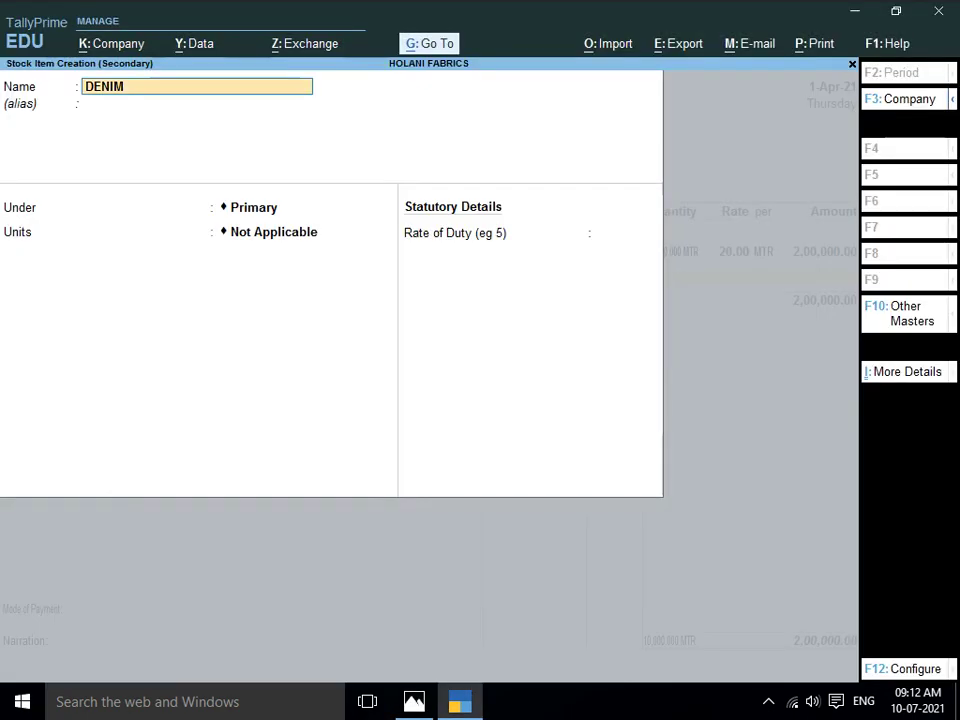
{"action": "type", "text": "1600"}
{"action": "key", "text": "alt+Tab"}
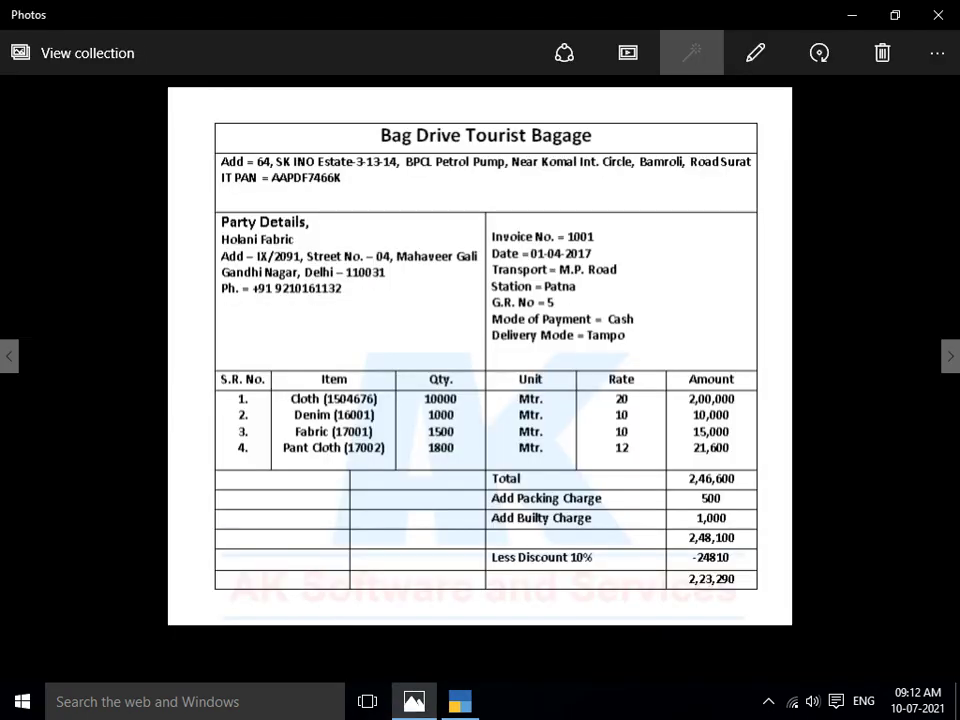
{"action": "key", "text": "alt+Tab"}
{"action": "key", "text": "Return"}
{"action": "key", "text": "Return"}
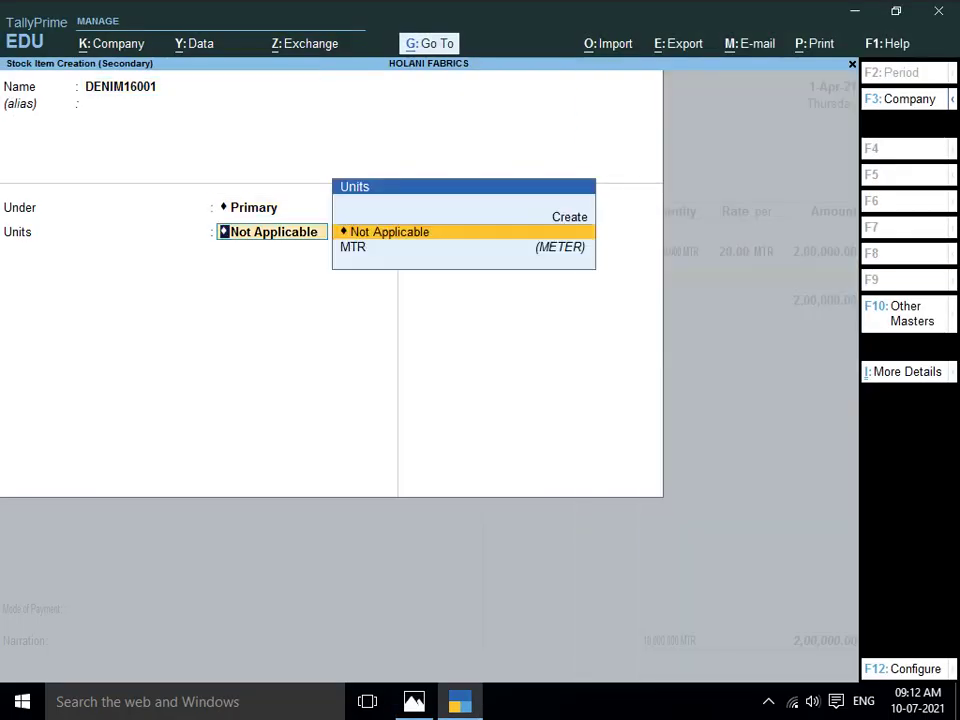
Set the denim item's unit to MTR, keep standard rates and cost tracking at No, and save the item without a duty rate
{"action": "key", "text": "Down"}
{"action": "key", "text": "Return"}
{"action": "key", "text": "Return"}
{"action": "key", "text": "Return"}
{"action": "key", "text": "Return"}
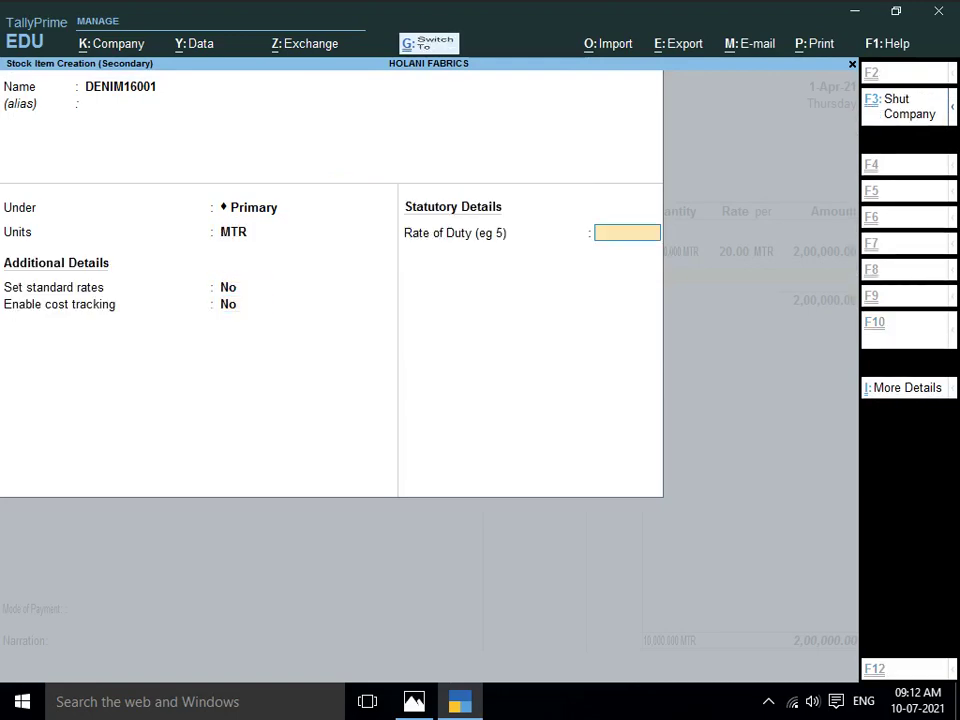
{"action": "key", "text": "Return"}
Enter a quantity of 1000 and a rate of 10 per MTR for DENIM16001, following the invoice image
{"action": "key", "text": "alt+Tab"}
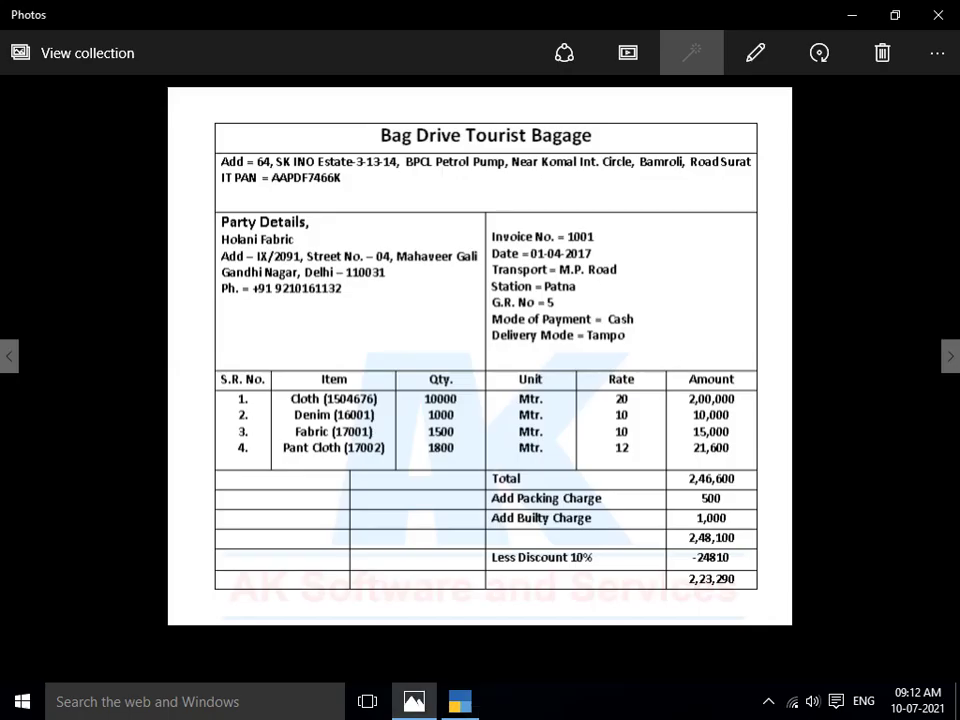
{"action": "key", "text": "alt+Tab"}
{"action": "type", "text": "1000"}
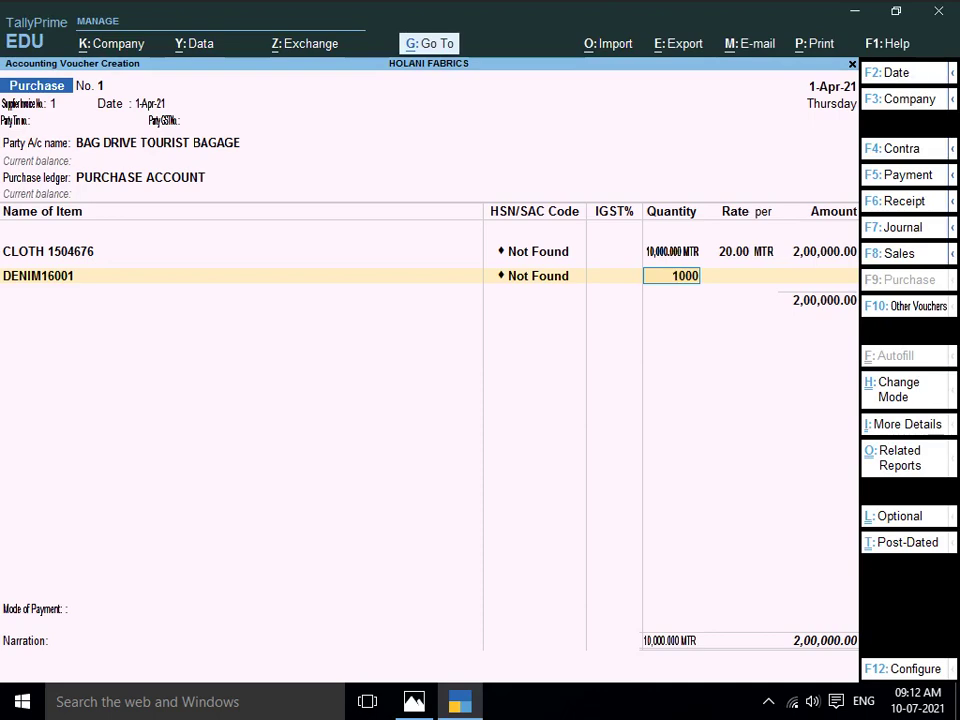
{"action": "key", "text": "Return"}
{"action": "type", "text": "10"}
{"action": "key", "text": "Return"}
{"action": "key", "text": "Return"}
{"action": "key", "text": "Return"}
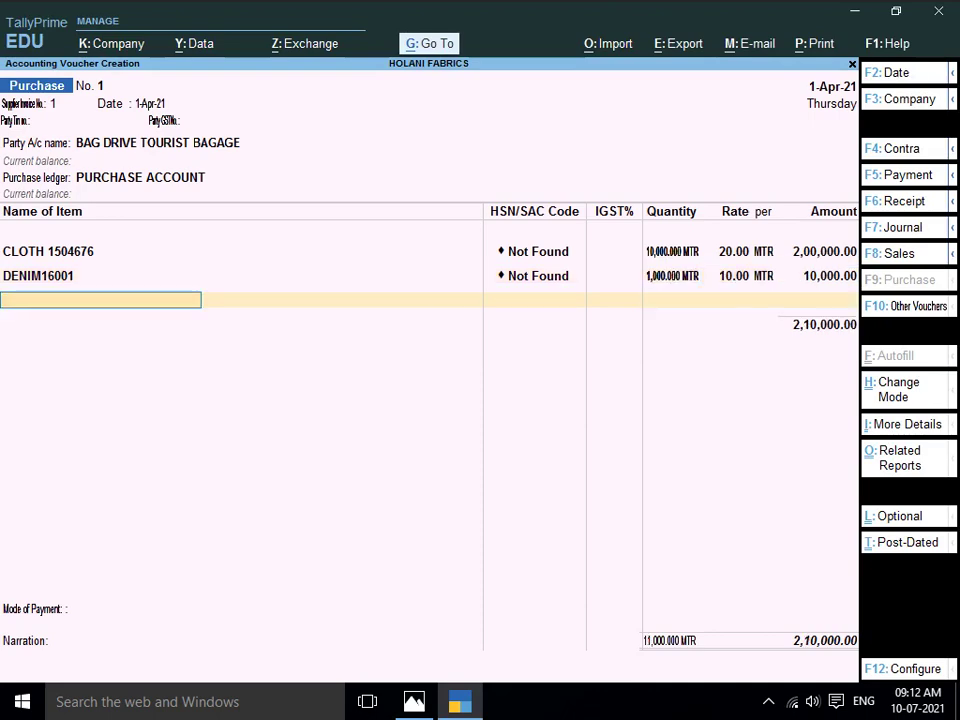
Start a third stock item from the voucher and name it FABRIC 17001, following the invoice image, without an alias
{"action": "key", "text": "alt+c"}
{"action": "key", "text": "alt+Tab"}
{"action": "key", "text": "alt+Tab"}
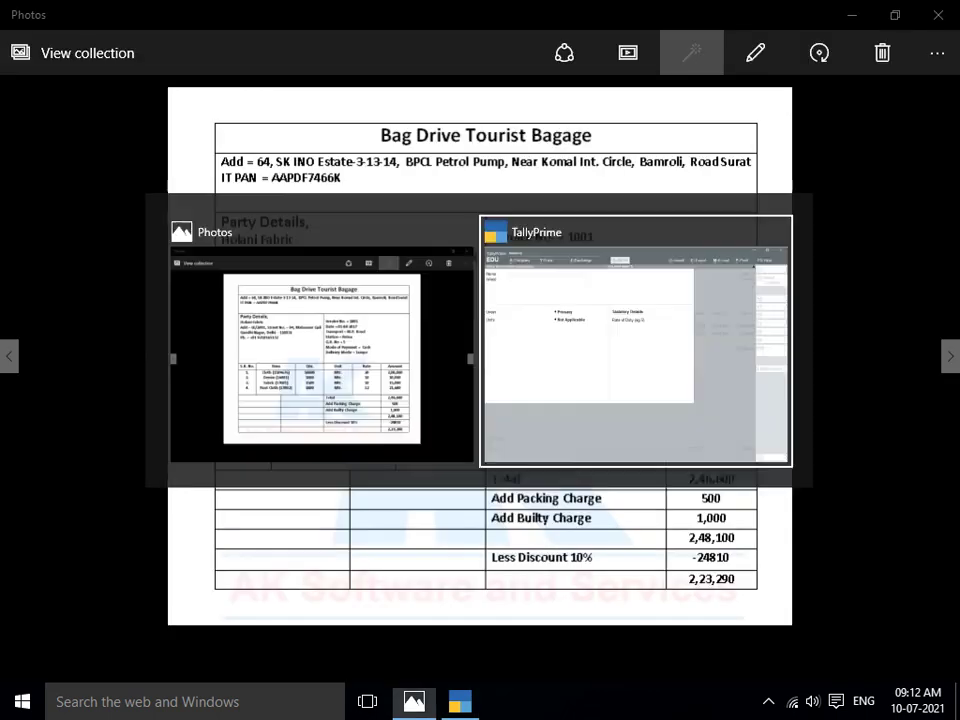
{"action": "type", "text": "FABRIC"}
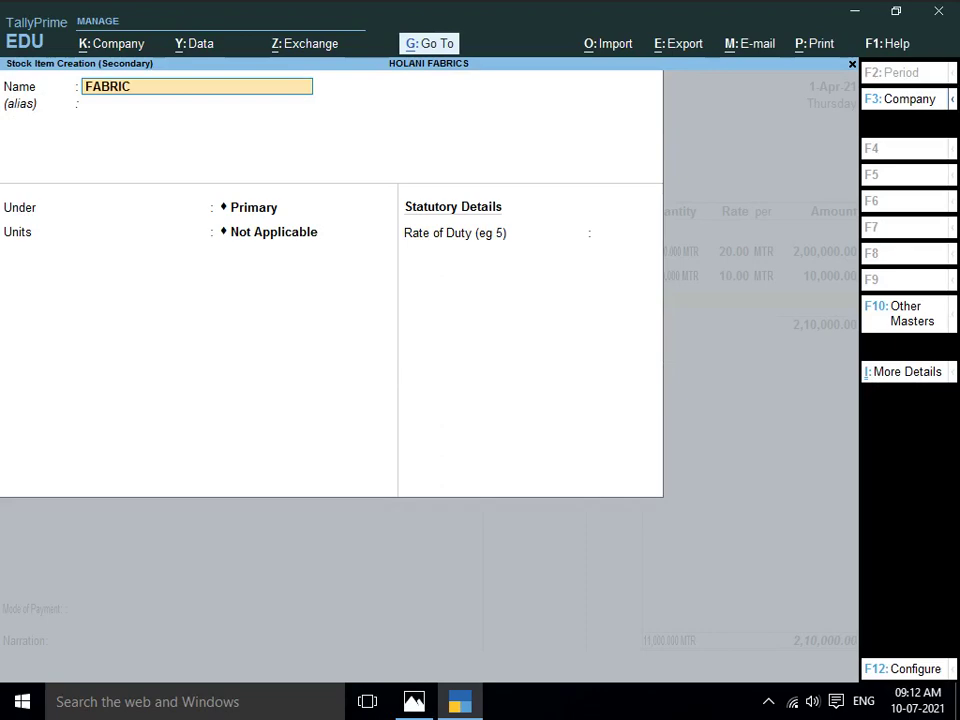
{"action": "key", "text": "alt+Tab"}
{"action": "key", "text": "alt+Tab"}
{"action": "type", "text": "17001"}
{"action": "key", "text": "Return"}
{"action": "key", "text": "Return"}
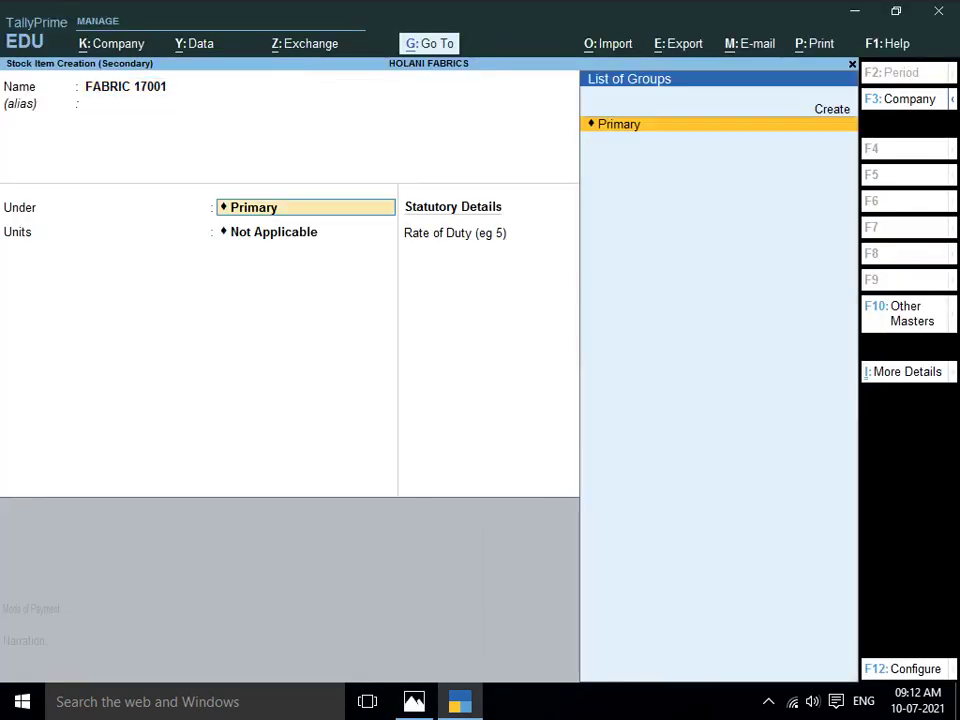
Keep FABRIC 17001 under Primary, set its unit to MTR, leave standard rates and cost tracking at No, and save the item
{"action": "key", "text": "Return"}
{"action": "type", "text": "M"}
{"action": "key", "text": "Return"}
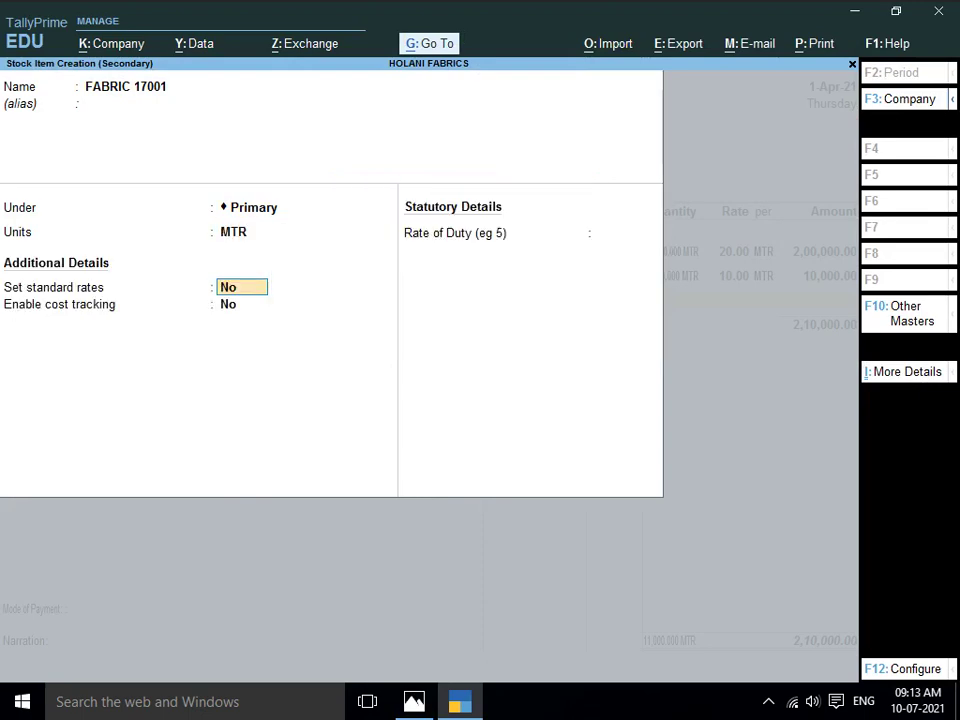
{"action": "key", "text": "Return"}
{"action": "key", "text": "Return"}
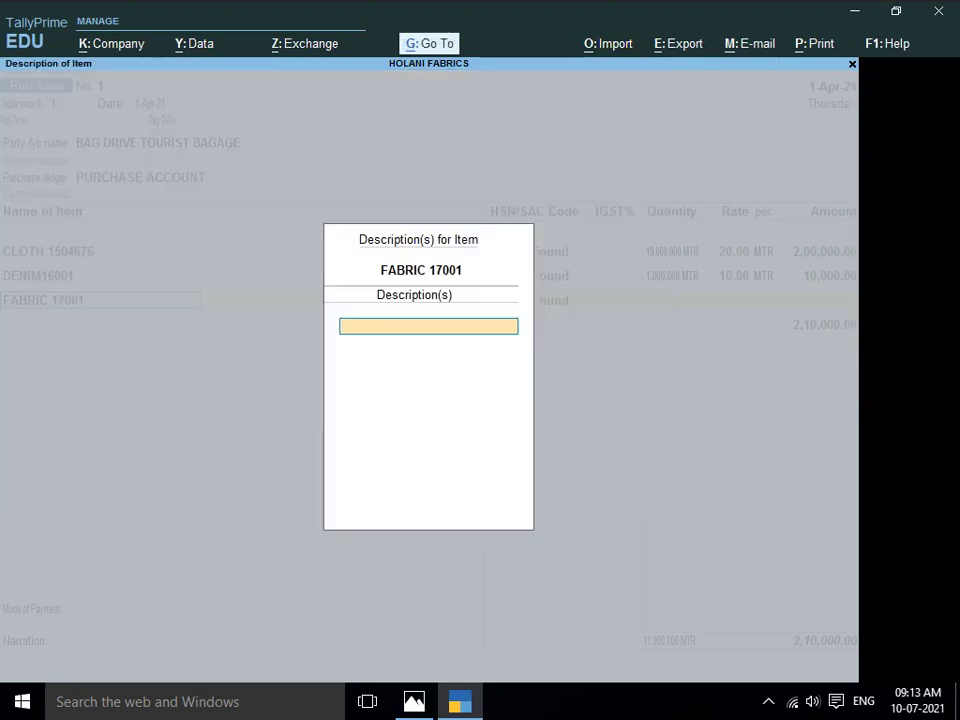
Enter a quantity of 1500 and a rate of 10 per MTR for FABRIC 17001, following the invoice image and leaving its description blank
{"action": "key", "text": "Return"}
{"action": "key", "text": "alt+Tab"}
{"action": "key", "text": "alt+Tab"}
{"action": "type", "text": "1500"}
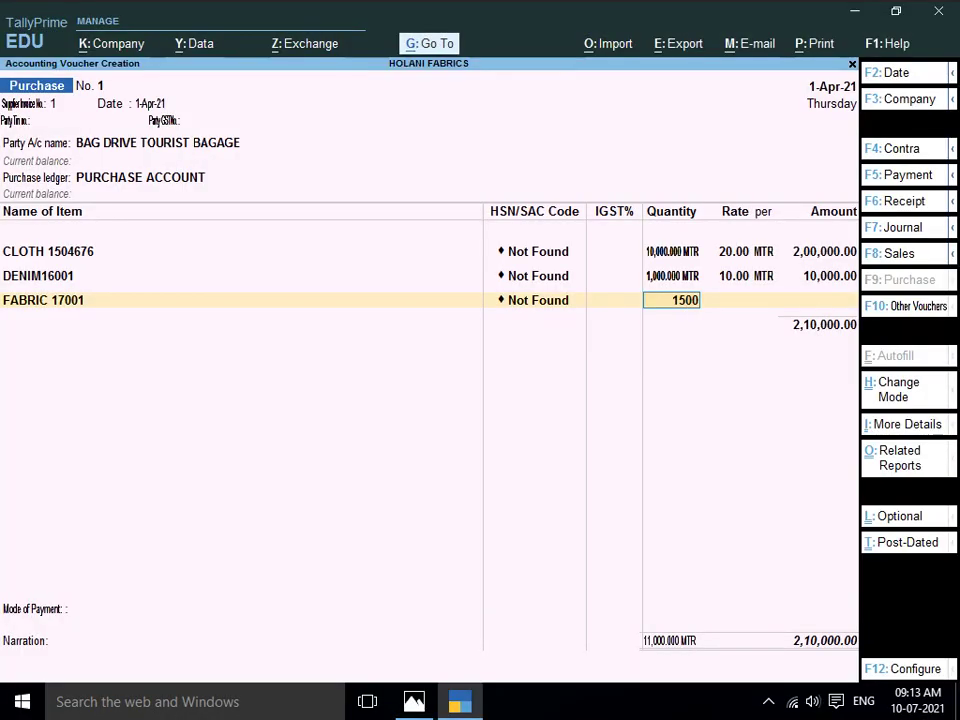
{"action": "key", "text": "Return"}
{"action": "key", "text": "alt+Tab"}
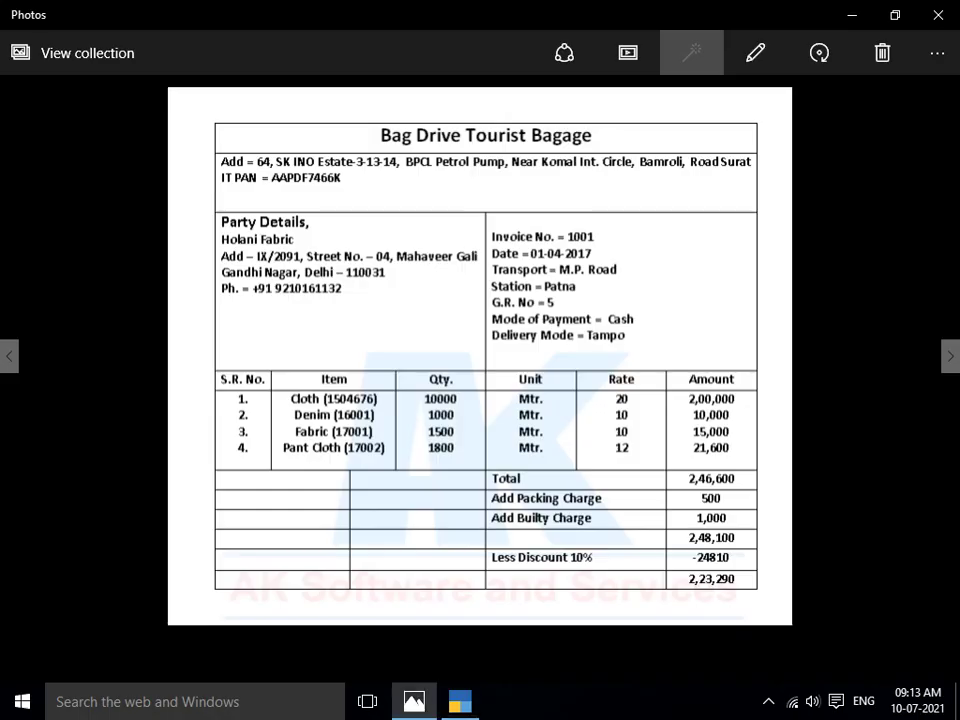
{"action": "key", "text": "alt+Tab"}
{"action": "type", "text": "10"}
{"action": "key", "text": "Return"}
{"action": "key", "text": "Return"}
Start a fourth stock item named PANT CLOTH from the voucher, following the invoice image, and keep it under Primary without an alias
{"action": "key", "text": "alt+Tab"}
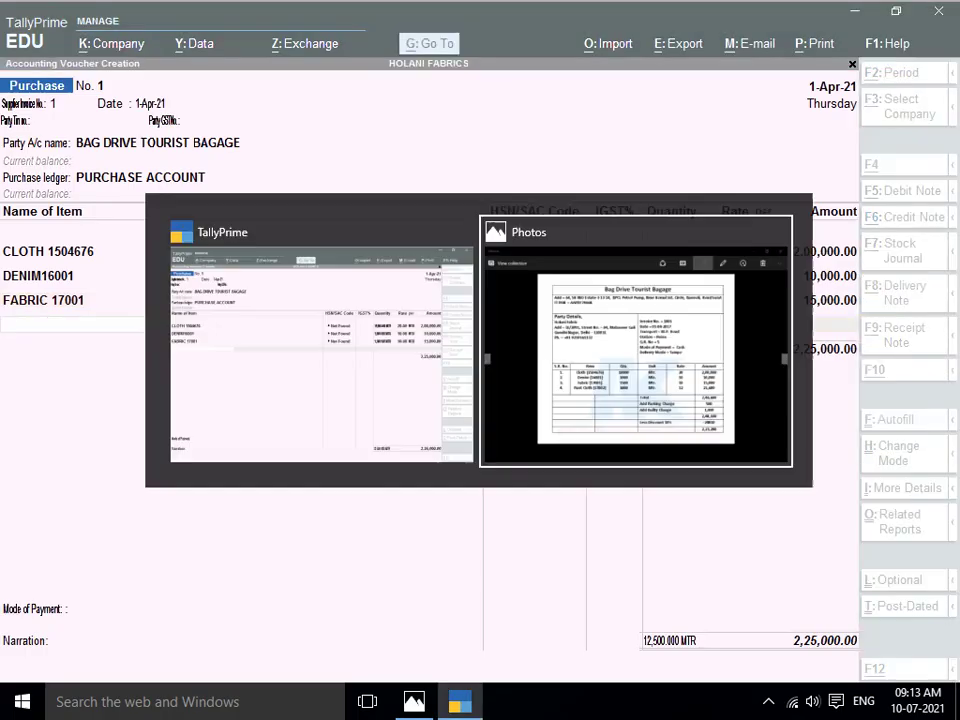
{"action": "key", "text": "alt+Tab"}
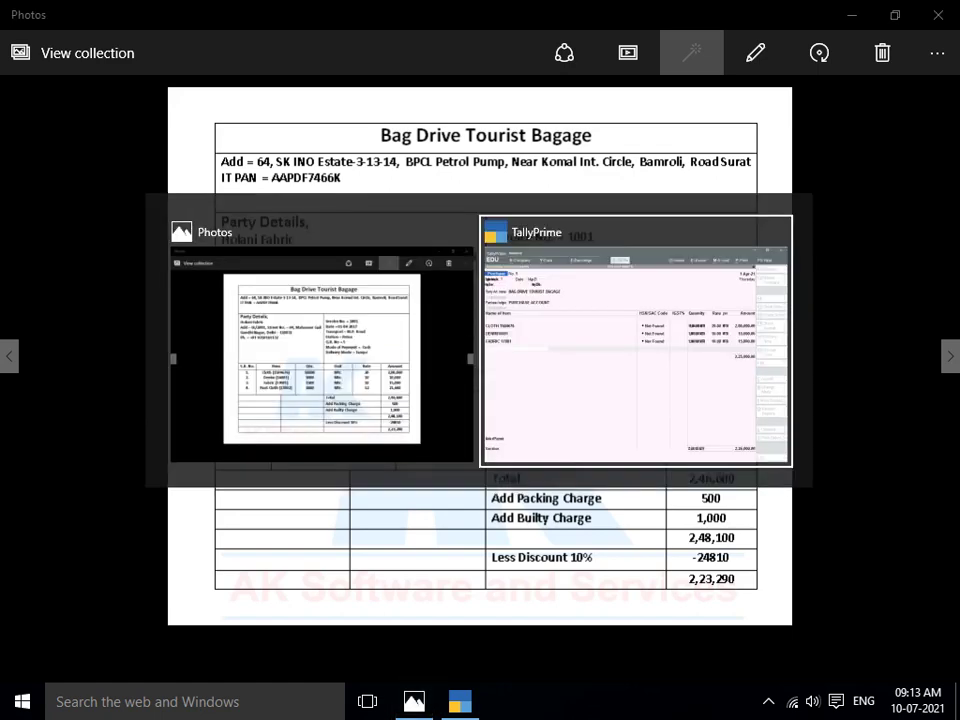
{"action": "key", "text": "alt+c"}
{"action": "type", "text": "PANTH"}
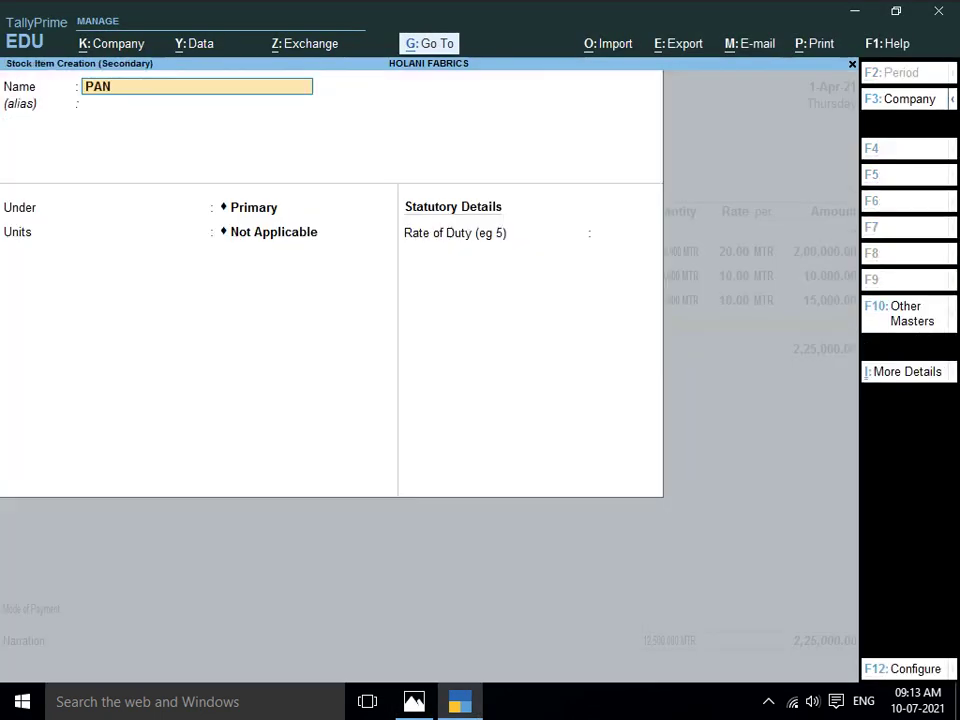
{"action": "key", "text": "BackSpace"}
{"action": "type", "text": "LCO"}
{"action": "key", "text": "BackSpace"}
{"action": "key", "text": "BackSpace"}
{"action": "key", "text": "BackSpace"}
{"action": "type", "text": "CLTU"}
{"action": "key", "text": "BackSpace"}
{"action": "key", "text": "BackSpace"}
{"action": "type", "text": "OTH"}
{"action": "key", "text": "Return"}
{"action": "key", "text": "Return"}
{"action": "key", "text": "Return"}
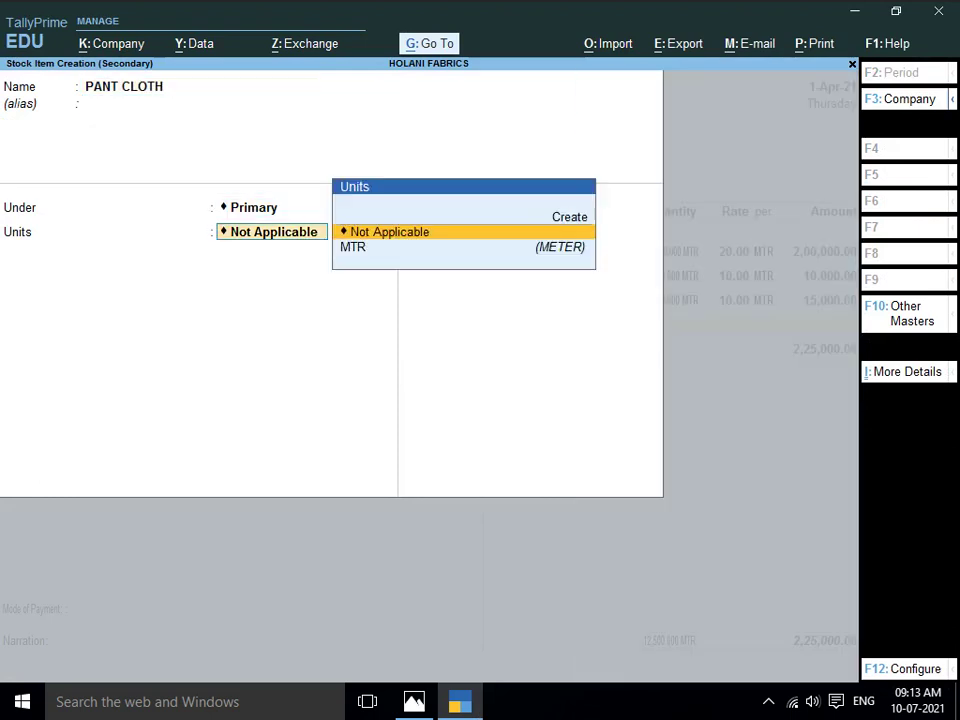
Set the pant cloth item's unit to MTR, keep standard rates and cost tracking at No, and save the item
{"action": "key", "text": "Down"}
{"action": "key", "text": "Return"}
{"action": "key", "text": "Return"}
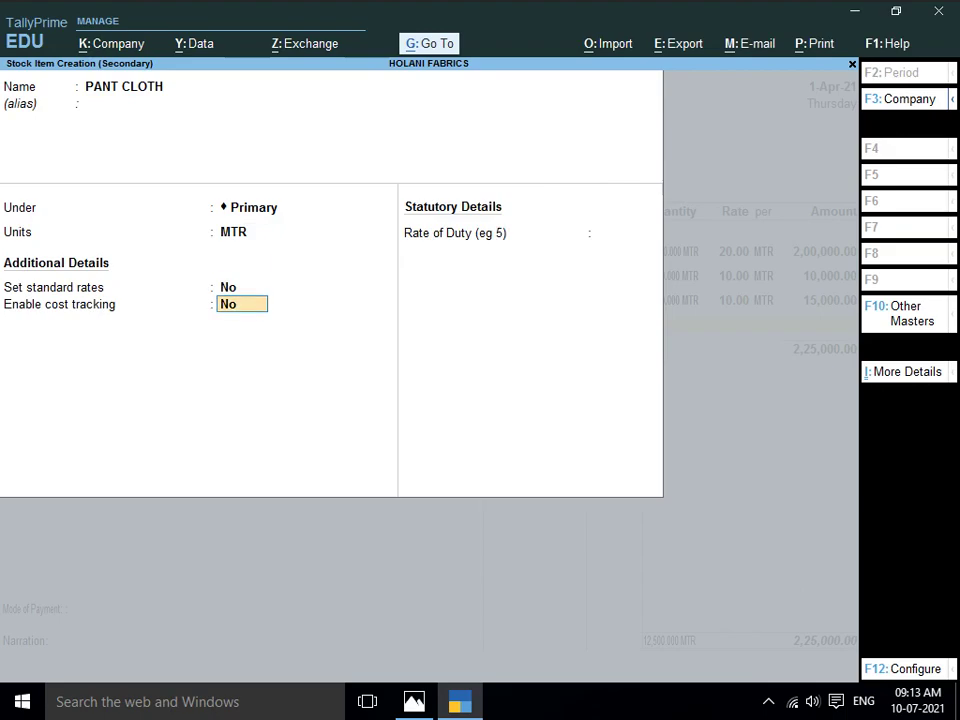
{"action": "key", "text": "ctrl+a"}
{"action": "key", "text": "Return"}
Return to the PANT CLOTH line and enter a quantity of 1800, following the invoice image
{"action": "key", "text": "alt+Tab"}
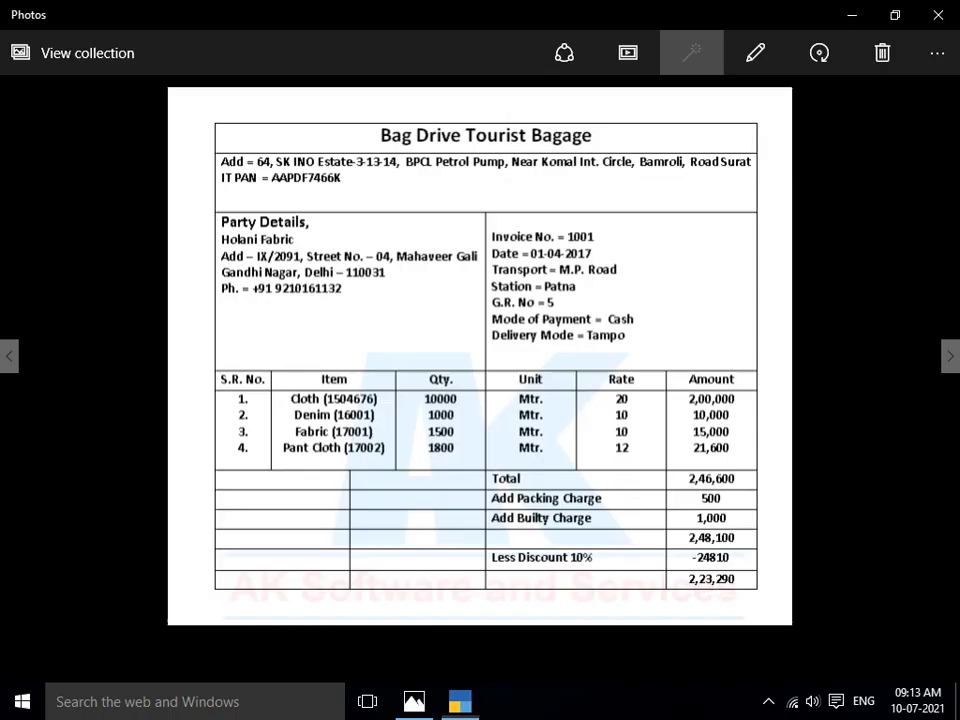
{"action": "key", "text": "alt+Tab"}
{"action": "key", "text": "Return"}
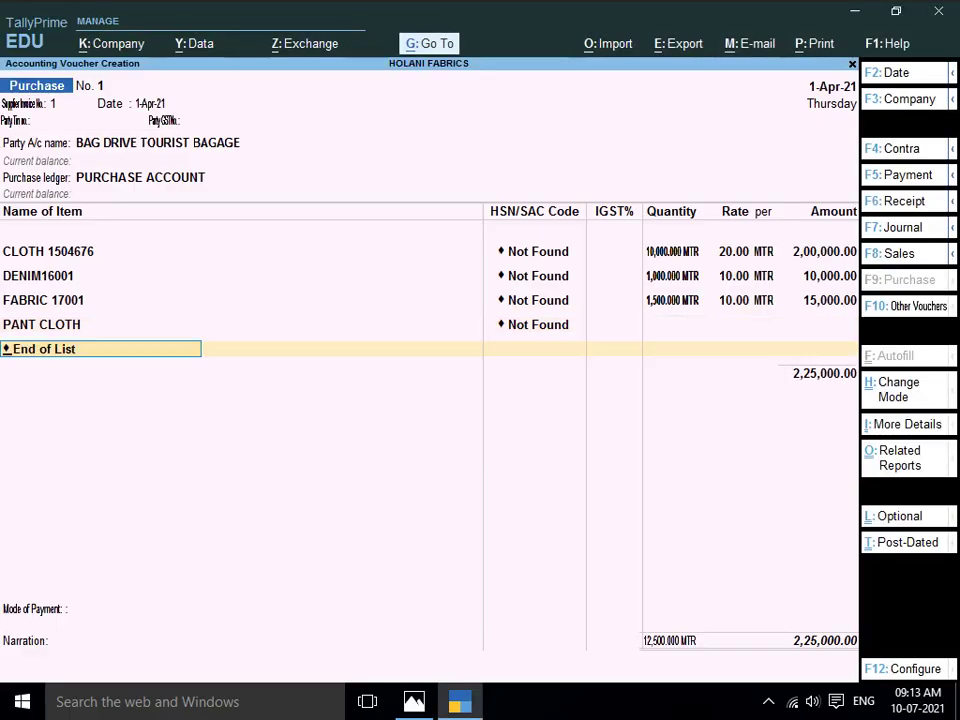
{"action": "key", "text": "BackSpace"}
{"action": "key", "text": "BackSpace"}
{"action": "key", "text": "BackSpace"}
{"action": "key", "text": "alt+Tab"}
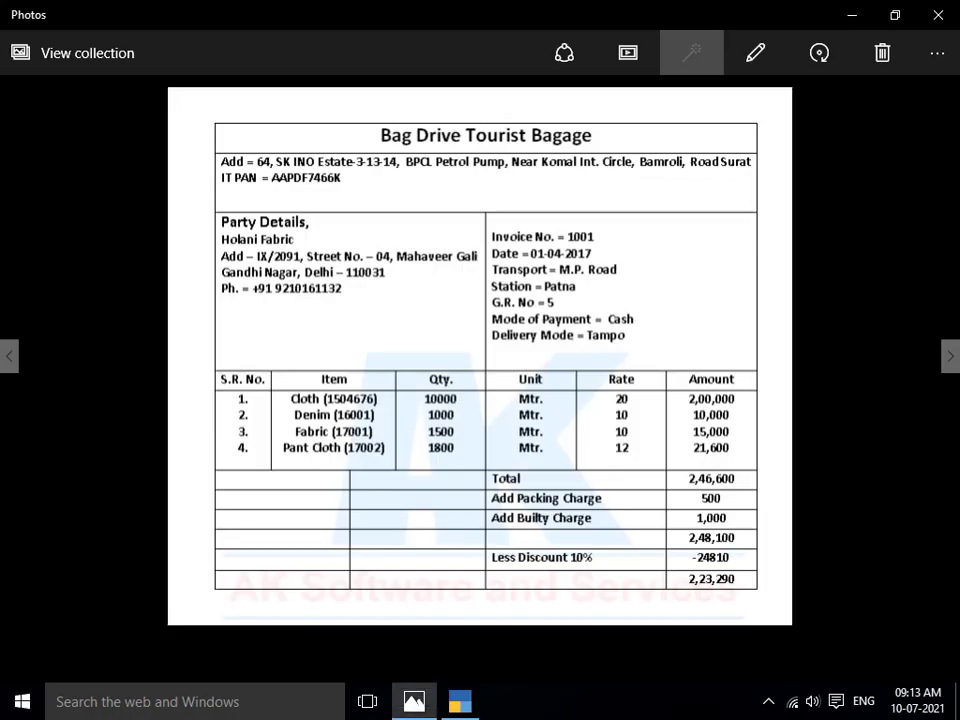
{"action": "key", "text": "alt+Tab"}
{"action": "key", "text": "alt+Tab"}
{"action": "key", "text": "alt+Tab"}
{"action": "type", "text": "1800"}
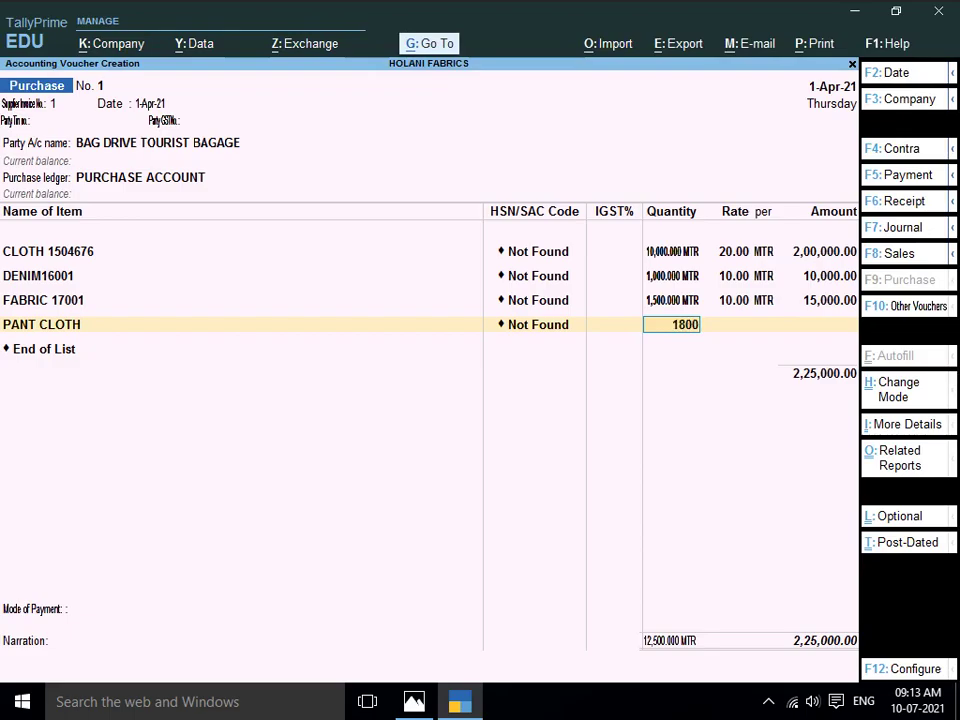
Enter a rate of 12 per MTR for PANT CLOTH, following the invoice image, and end the list of stock items
{"action": "key", "text": "Return"}
{"action": "key", "text": "alt+Tab"}
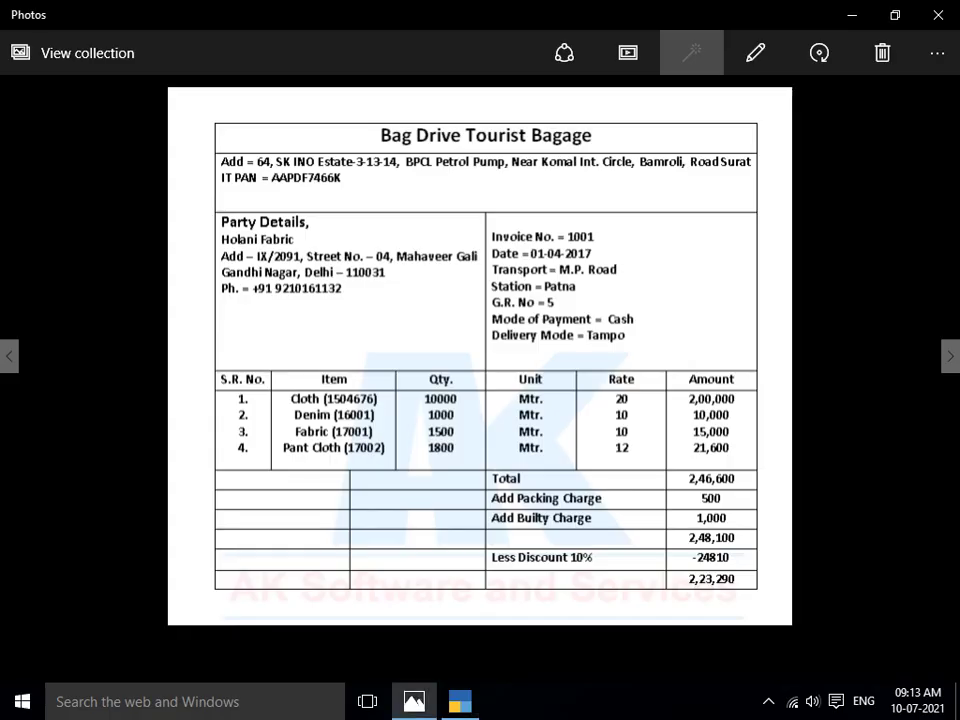
{"action": "key", "text": "alt+Tab"}
{"action": "type", "text": "12"}
{"action": "key", "text": "Return"}
{"action": "key", "text": "Return"}
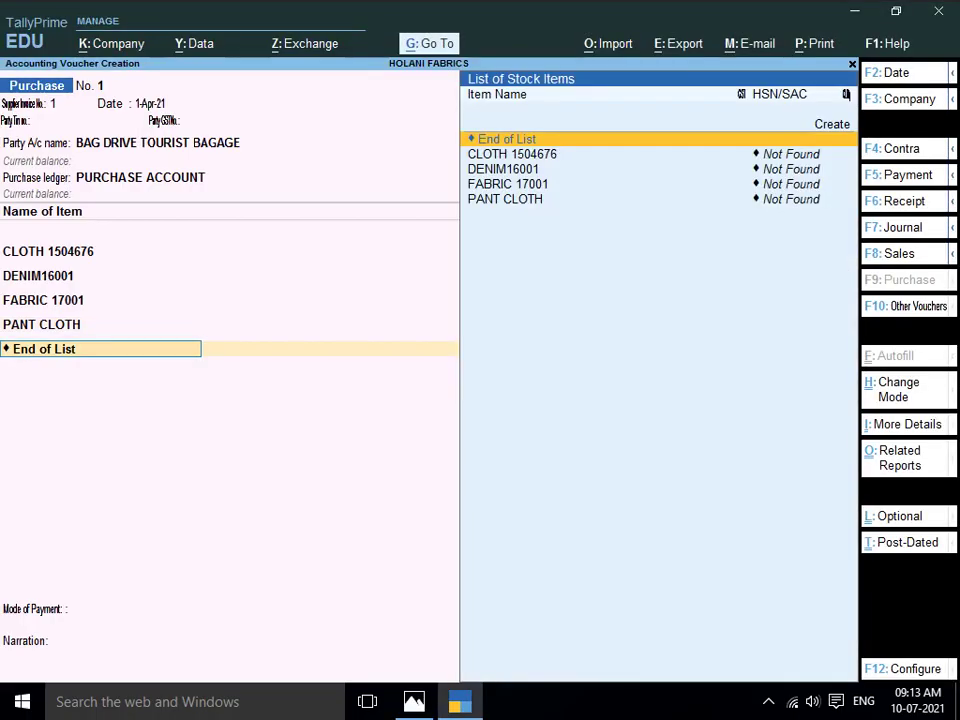
{"action": "key", "text": "Return"}
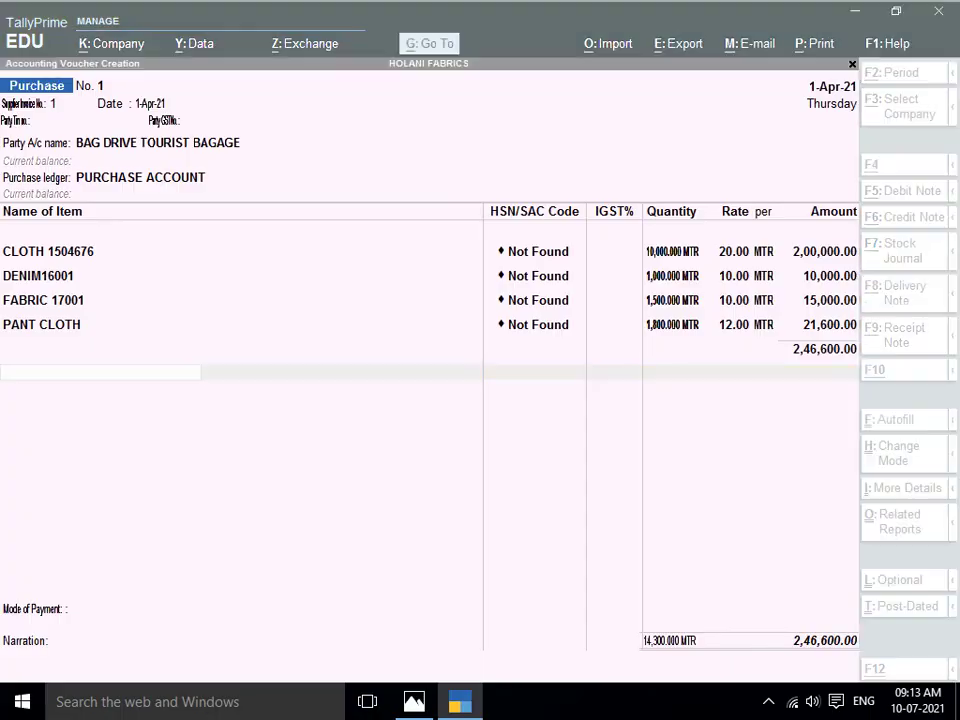
Start a new ledger from the voucher and name it PACKING CHARGES for the packing charge on the invoice image
{"action": "key", "text": "alt+Tab"}
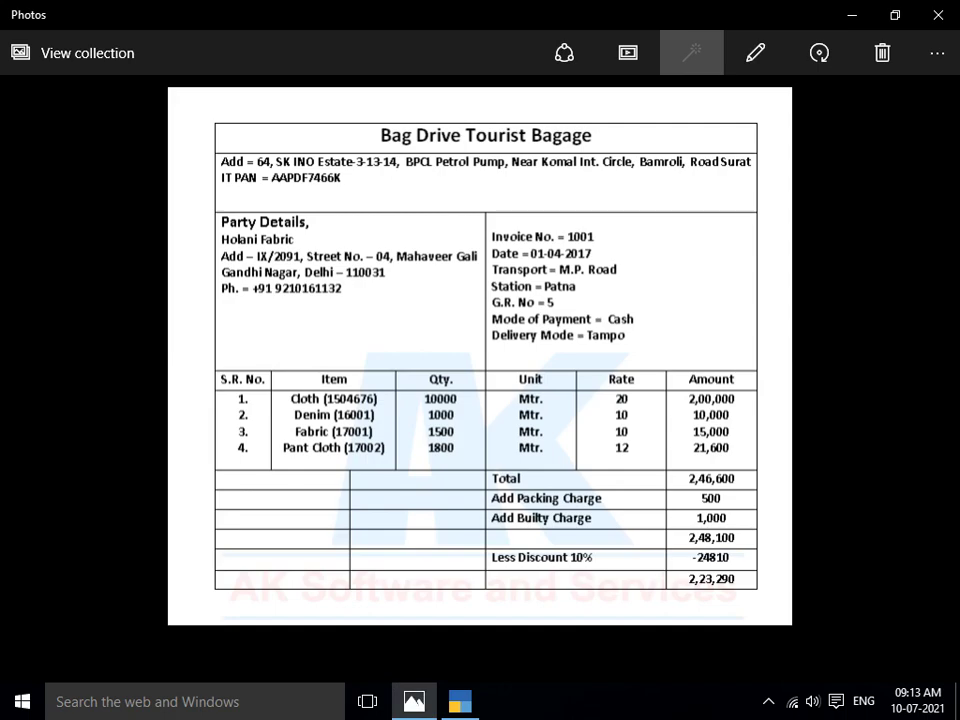
{"action": "key", "text": "alt+Tab"}
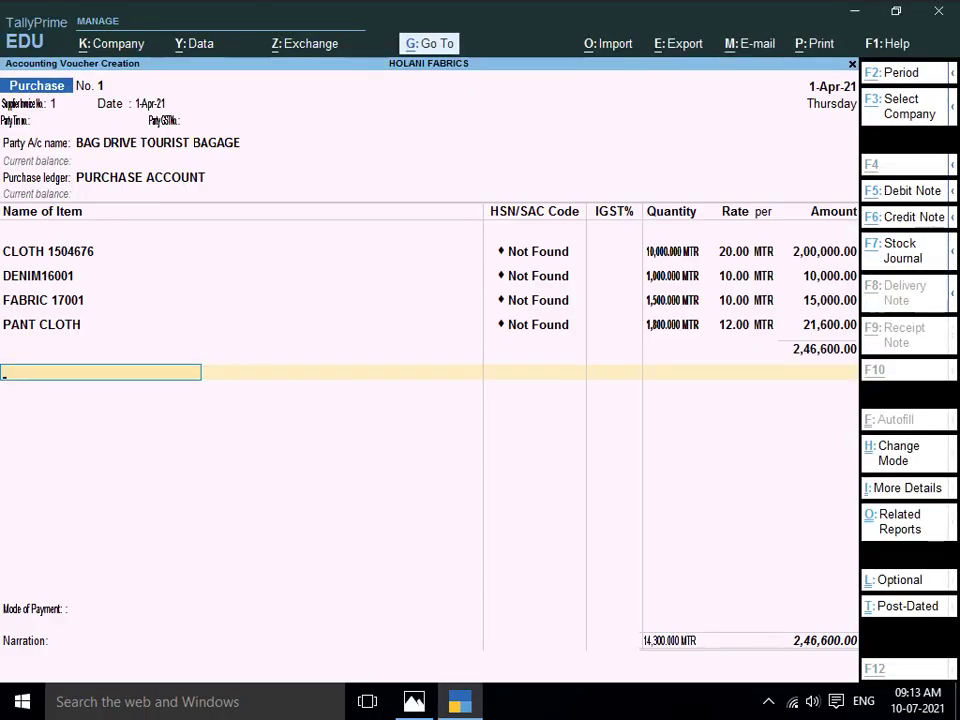
{"action": "key", "text": "alt+c"}
{"action": "type", "text": "PACK"}
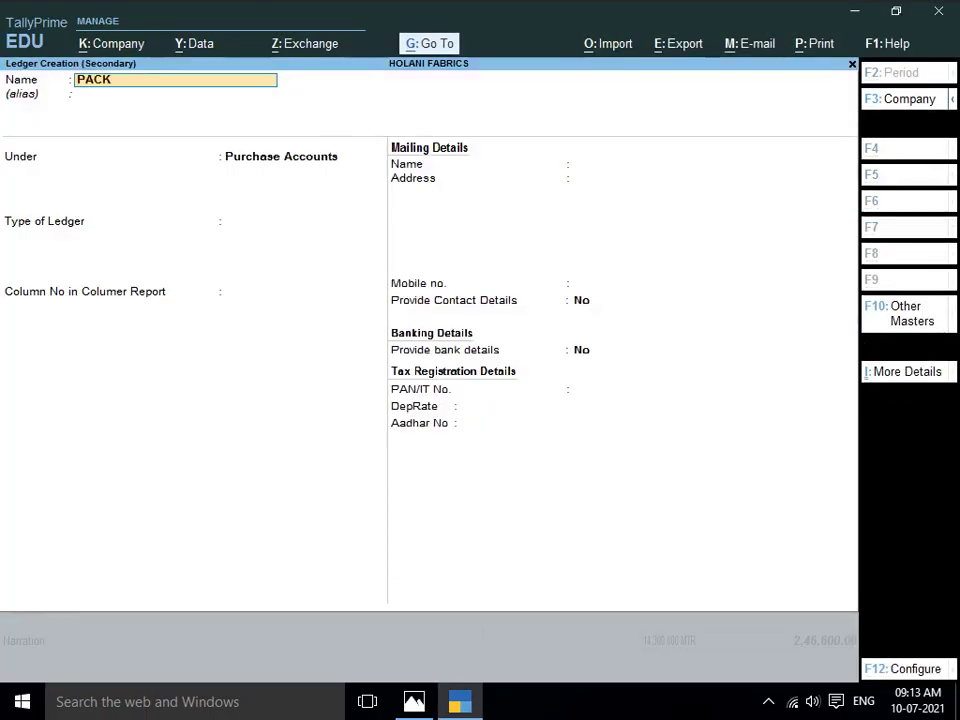
{"action": "type", "text": "INGH"}
{"action": "key", "text": "BackSpace"}
{"action": "type", "text": "CHARRGE"}
{"action": "key", "text": "BackSpace"}
{"action": "key", "text": "BackSpace"}
{"action": "key", "text": "BackSpace"}
{"action": "type", "text": "GES"}
{"action": "key", "text": "Return"}
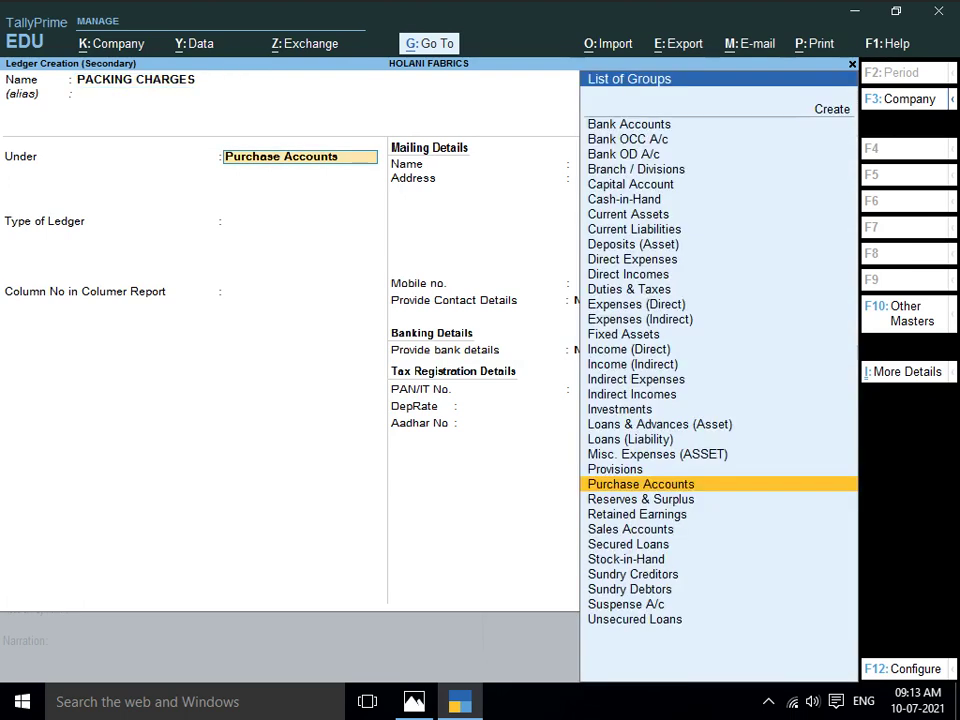
Place the PACKING CHARGES ledger under Indirect Expenses, keep its type Not Applicable and remaining details at their defaults, and save it
{"action": "type", "text": "EX"}
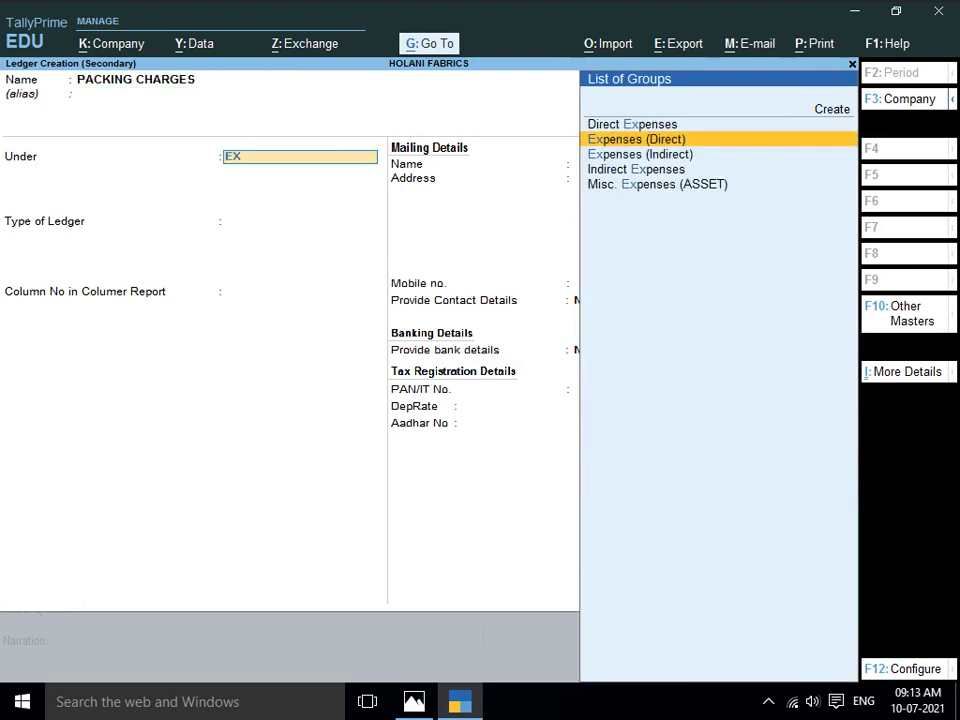
{"action": "key", "text": "Down"}
{"action": "key", "text": "Return"}
{"action": "key", "text": "Return"}
{"action": "key", "text": "Return"}
{"action": "key", "text": "Return"}
{"action": "key", "text": "Return"}
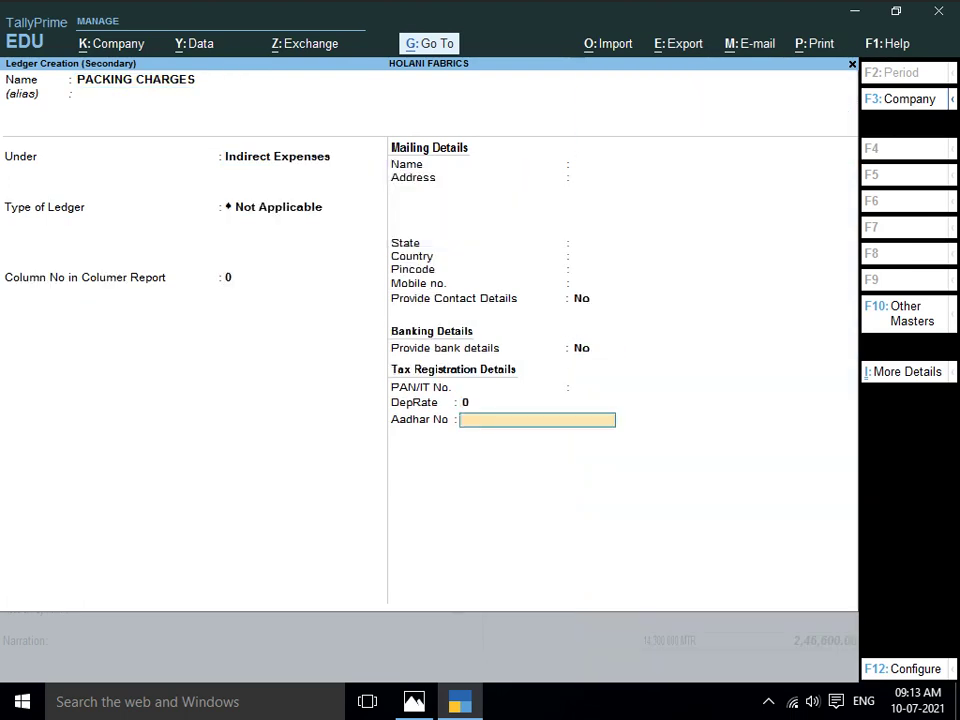
{"action": "key", "text": "Return"}
{"action": "key", "text": "Return"}
{"action": "key", "text": "Return"}
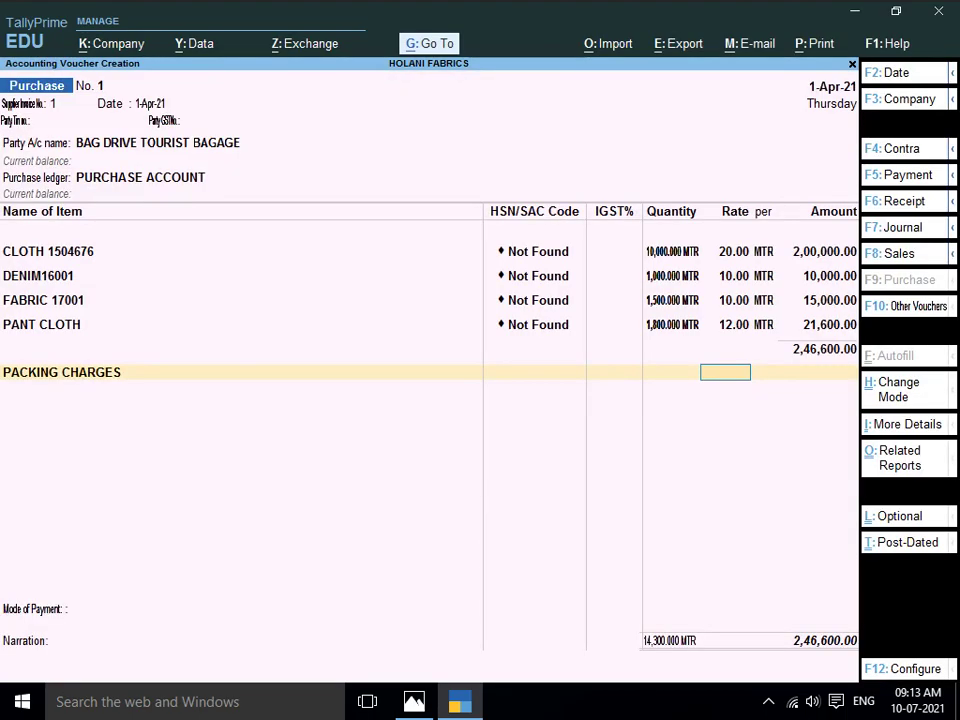
Enter an amount of 500 for PACKING CHARGES, following the invoice image and leaving the rate blank
{"action": "key", "text": "Return"}
{"action": "key", "text": "alt+Tab"}
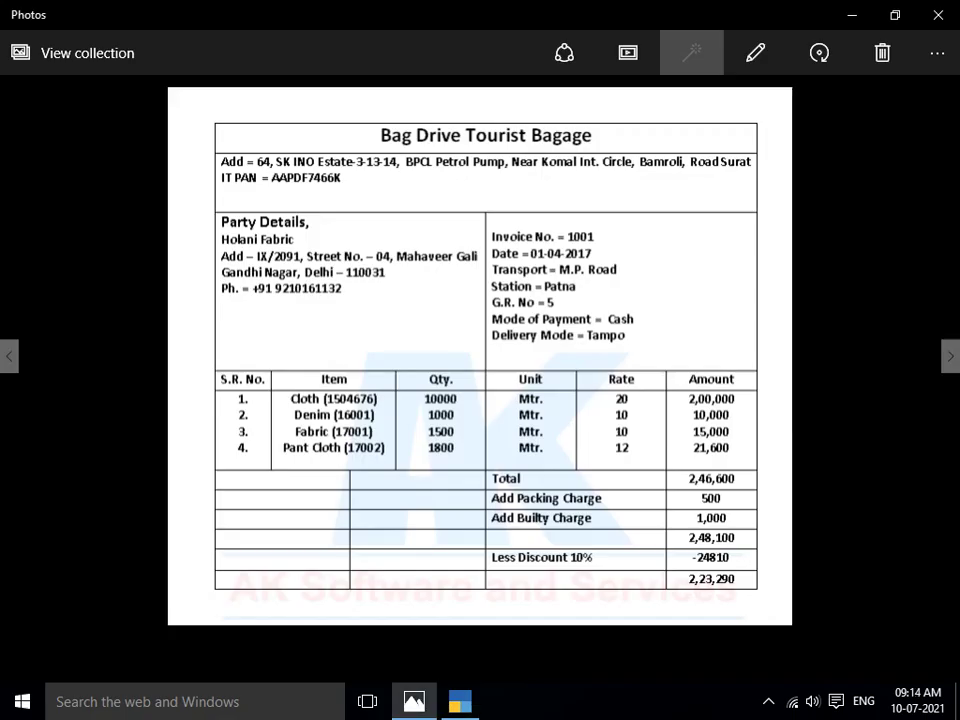
{"action": "key", "text": "alt+Tab"}
{"action": "type", "text": "500"}
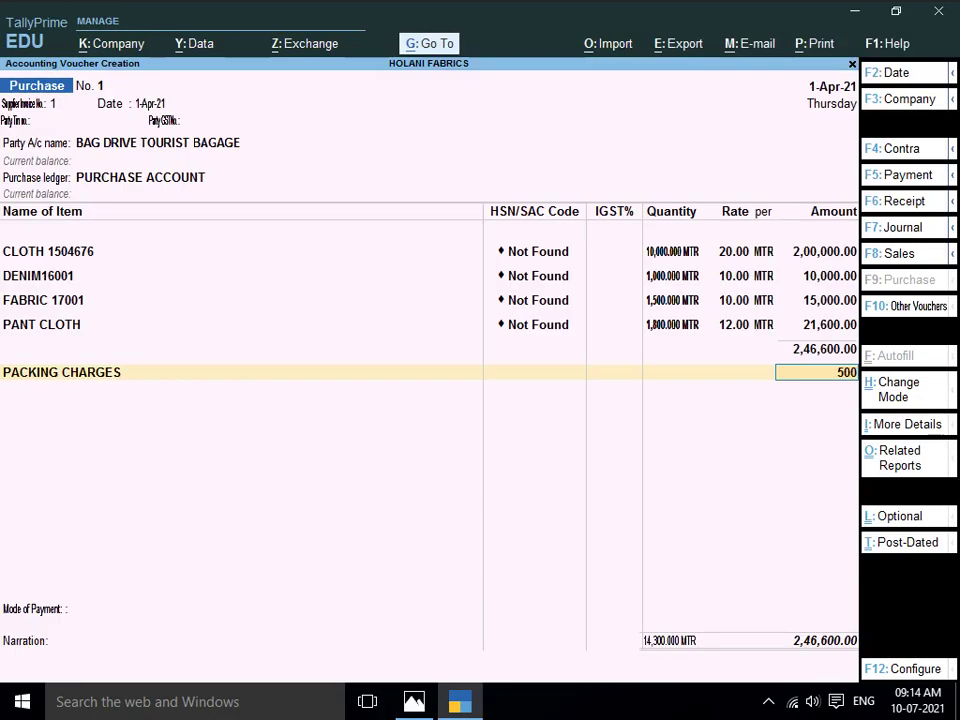
{"action": "key", "text": "Return"}
Start another ledger from the voucher and name it BUILTY CHARGES, following the invoice image, without an alias
{"action": "key", "text": "alt+Tab"}
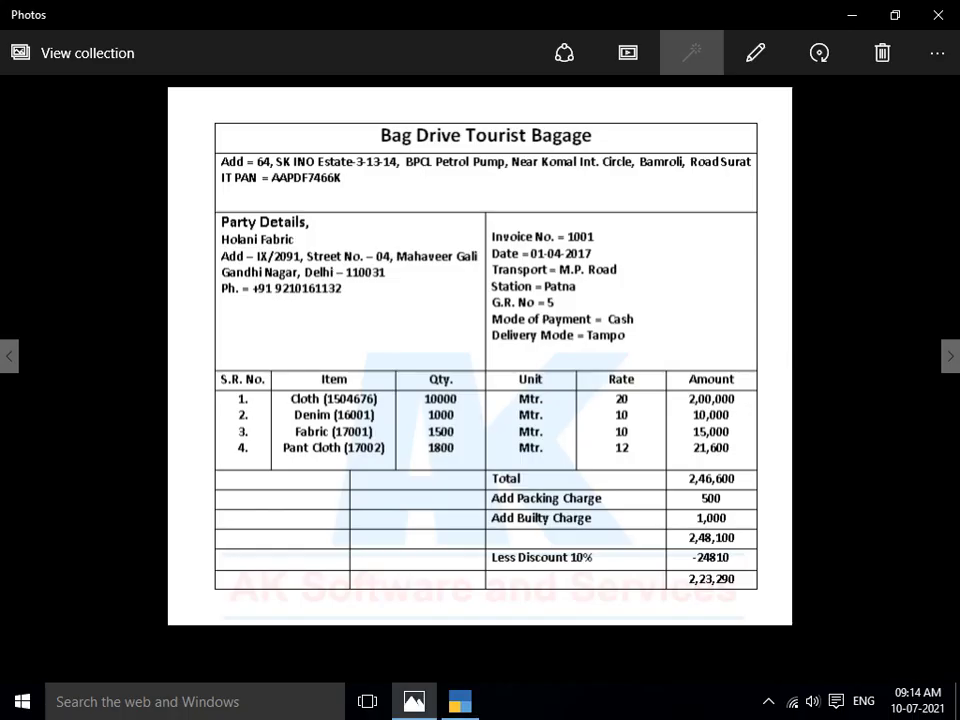
{"action": "key", "text": "alt+Tab"}
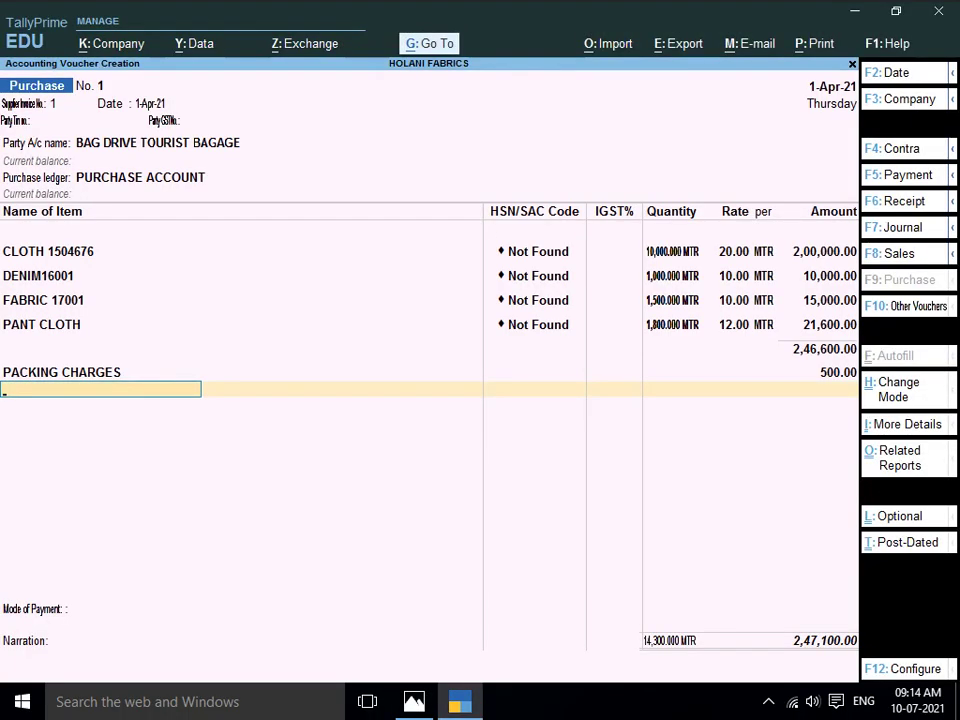
{"action": "key", "text": "alt+c"}
{"action": "type", "text": "B"}
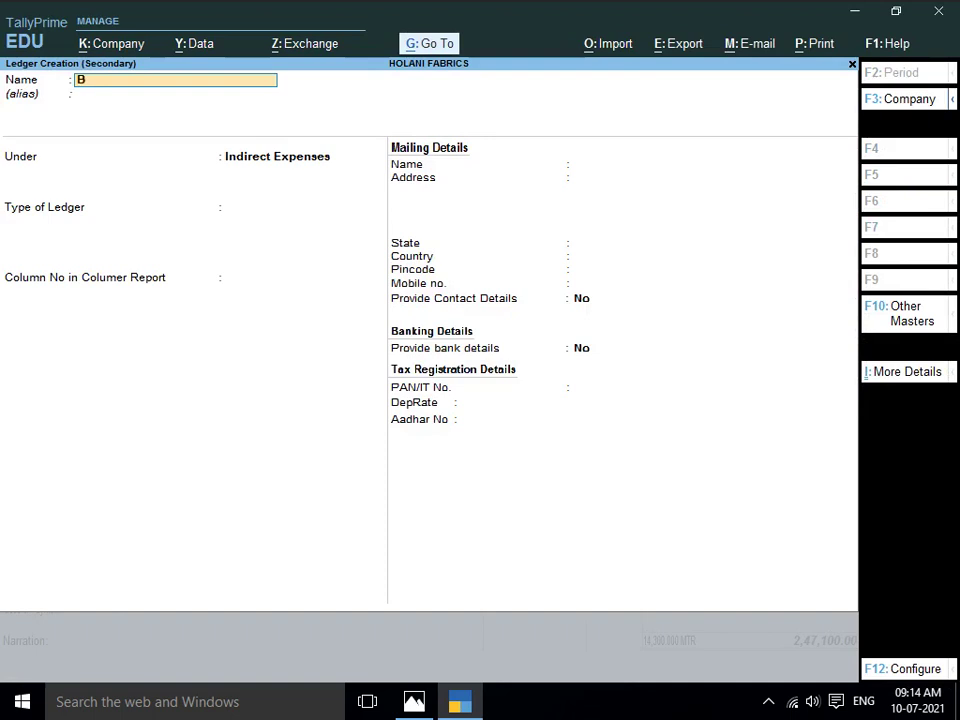
{"action": "type", "text": "UILTY CHARGES"}
{"action": "key", "text": "Return"}
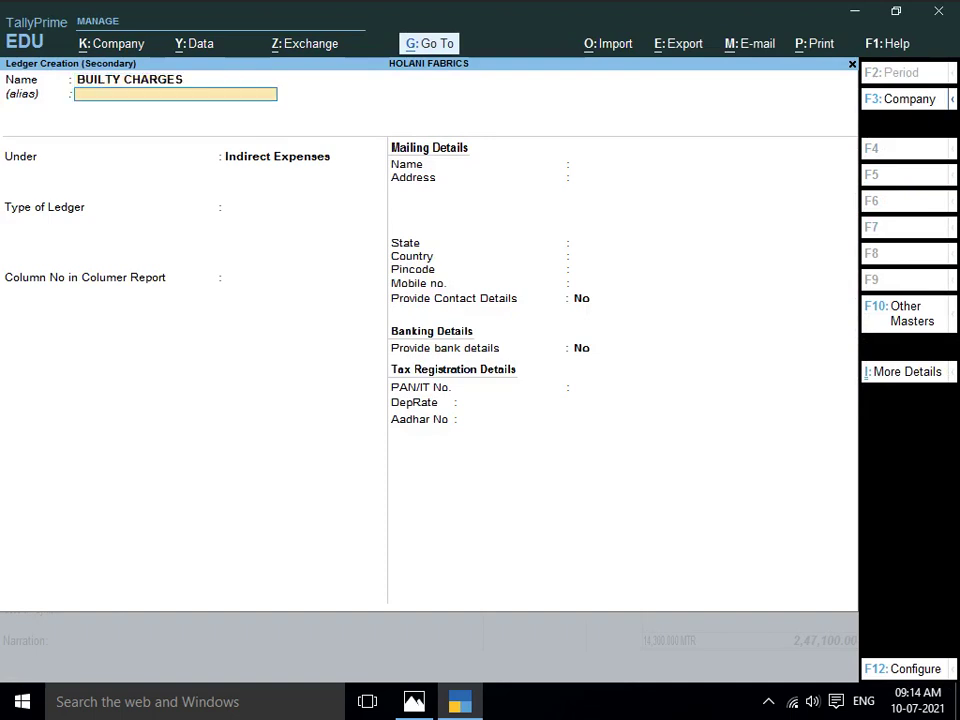
{"action": "key", "text": "Return"}
Keep the BUILTY CHARGES ledger under Indirect Expenses with type Not Applicable and default details, and save it
{"action": "key", "text": "Return"}
{"action": "key", "text": "Return"}
{"action": "key", "text": "Return"}
{"action": "key", "text": "Return"}
{"action": "key", "text": "Return"}
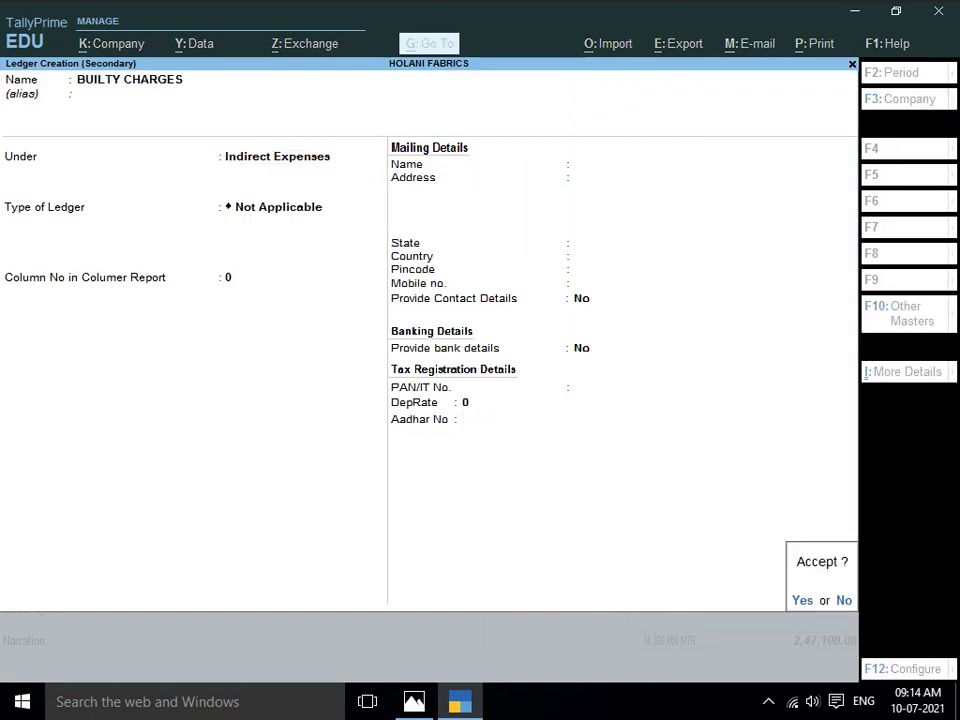
{"action": "key", "text": "Return"}
Enter an amount of 1000 for BUILTY CHARGES, following the invoice image and leaving the rate blank
{"action": "key", "text": "Return"}
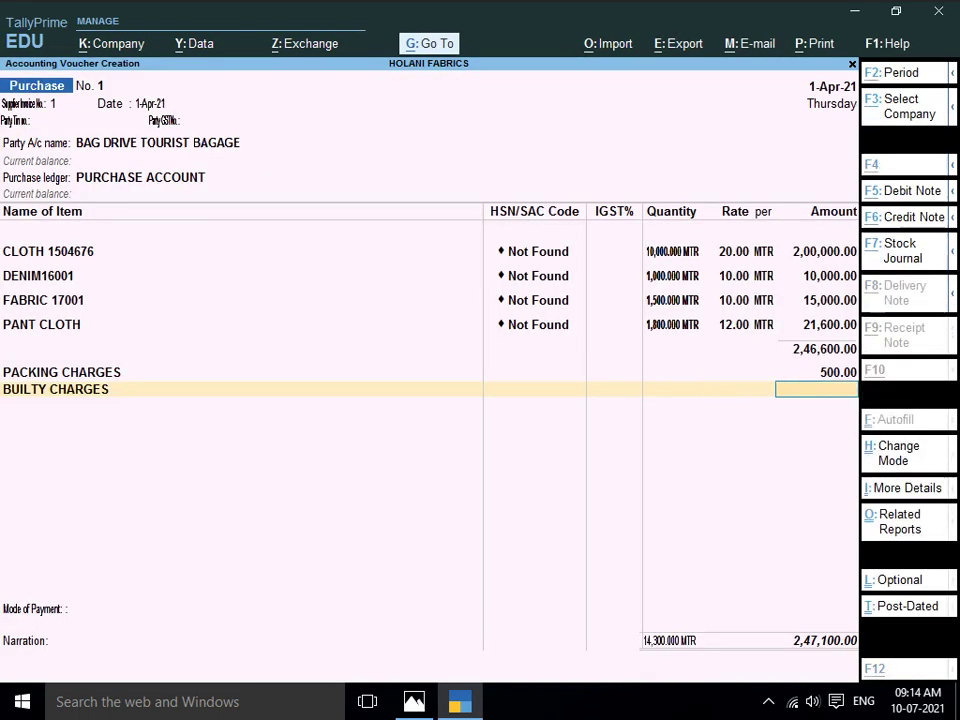
{"action": "key", "text": "alt+Tab"}
{"action": "key", "text": "alt+Tab"}
{"action": "type", "text": "1000"}
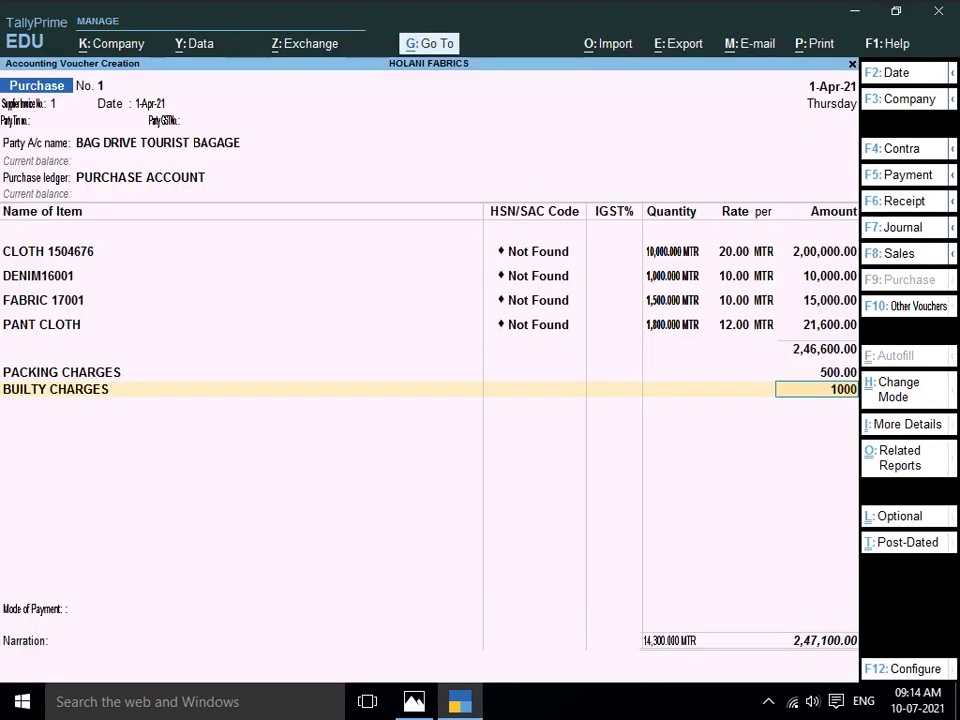
{"action": "key", "text": "Return"}
Check the invoice image, start another ledger from the voucher and name it DISCOUNT RECEIVED A/C, without an alias
{"action": "key", "text": "alt+Tab"}
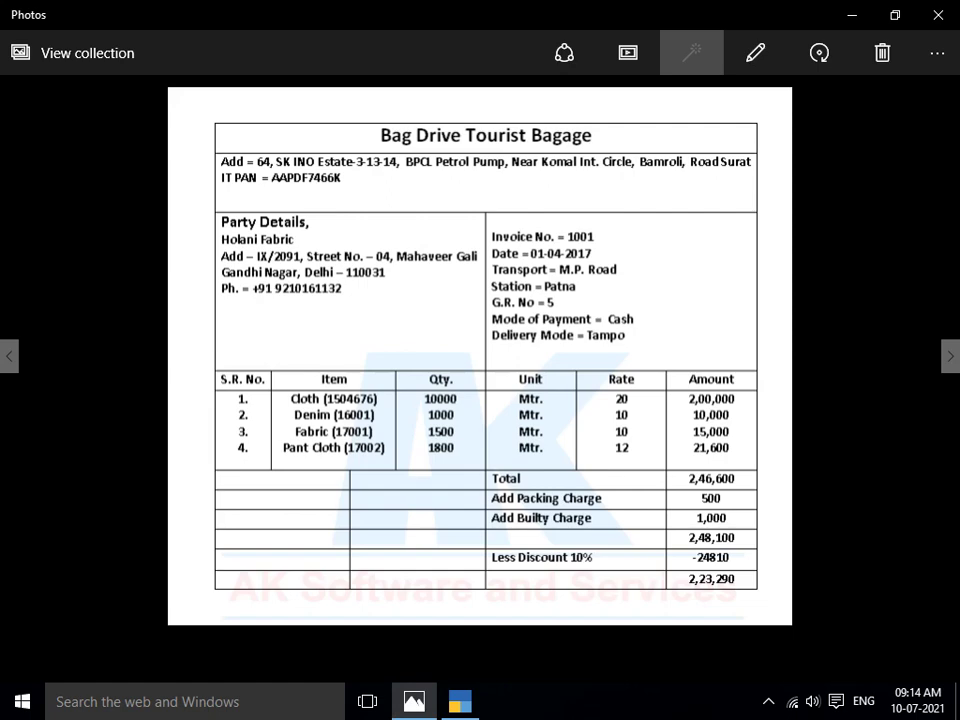
{"action": "key", "text": "alt+Tab"}
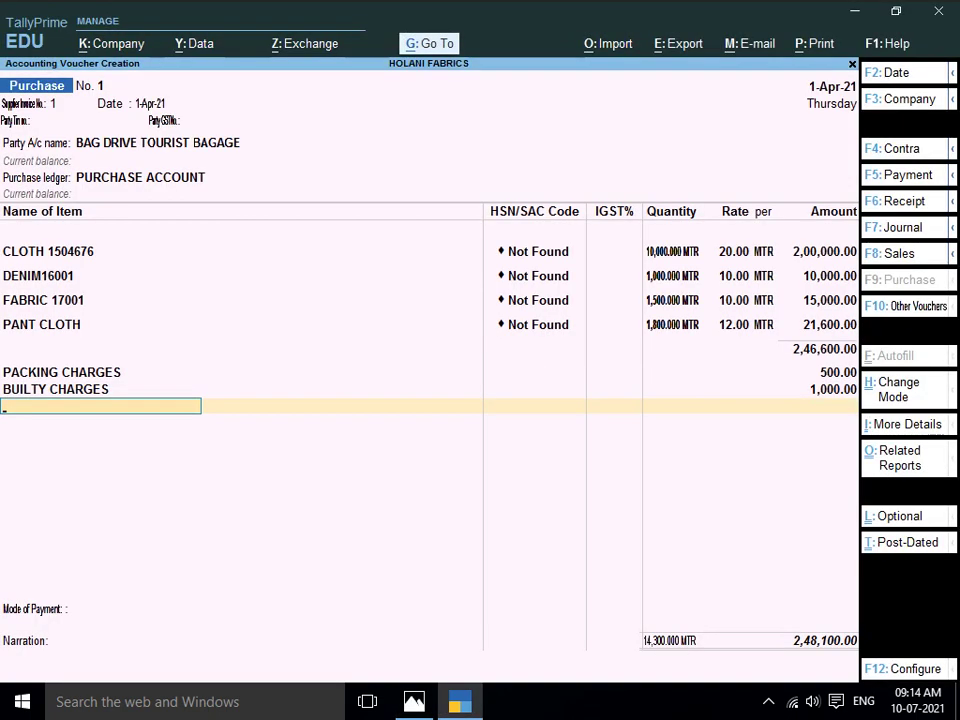
{"action": "key", "text": "alt+c"}
{"action": "type", "text": "DISC"}
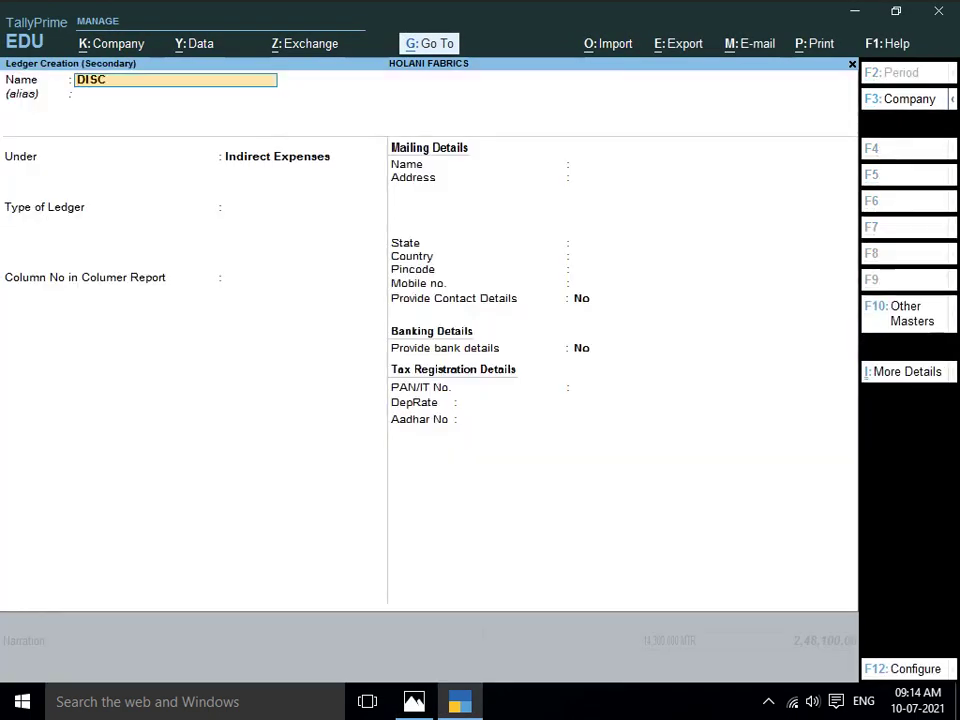
{"action": "type", "text": "OUNT RECEIVED AC"}
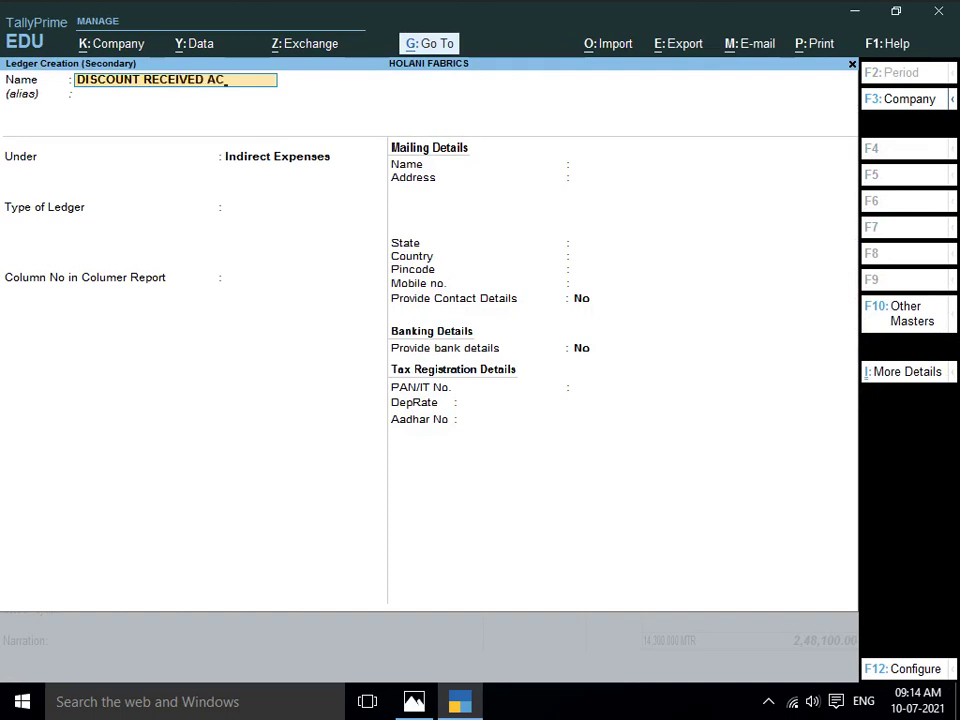
{"action": "key", "text": "BackSpace"}
{"action": "type", "text": "/C"}
{"action": "key", "text": "Return"}
{"action": "key", "text": "Return"}
{"action": "type", "text": "E"}
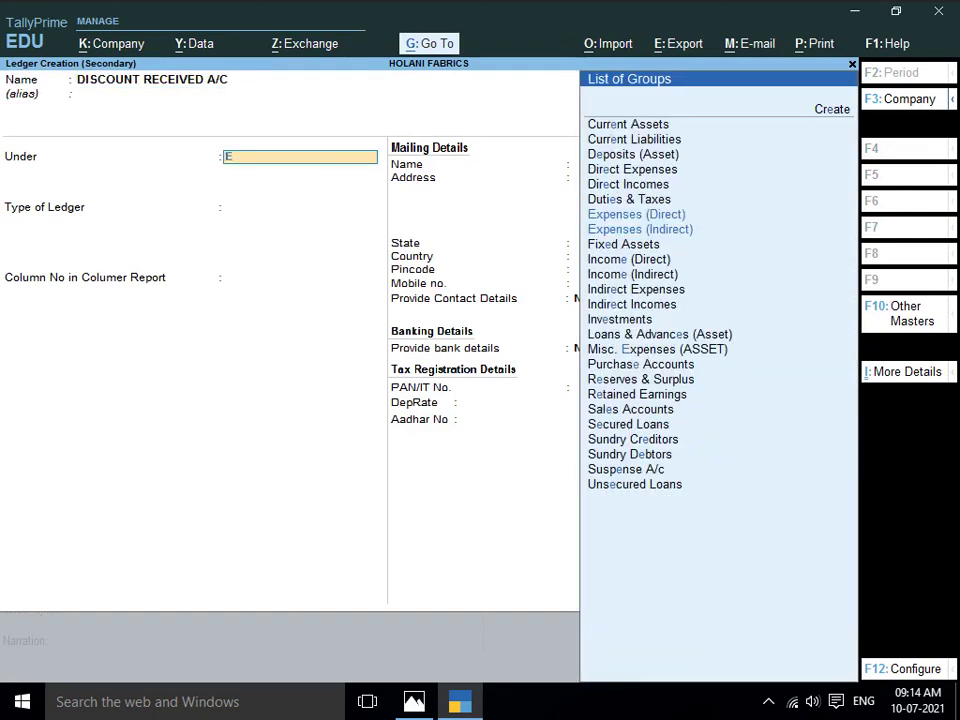
{"action": "type", "text": "X"}
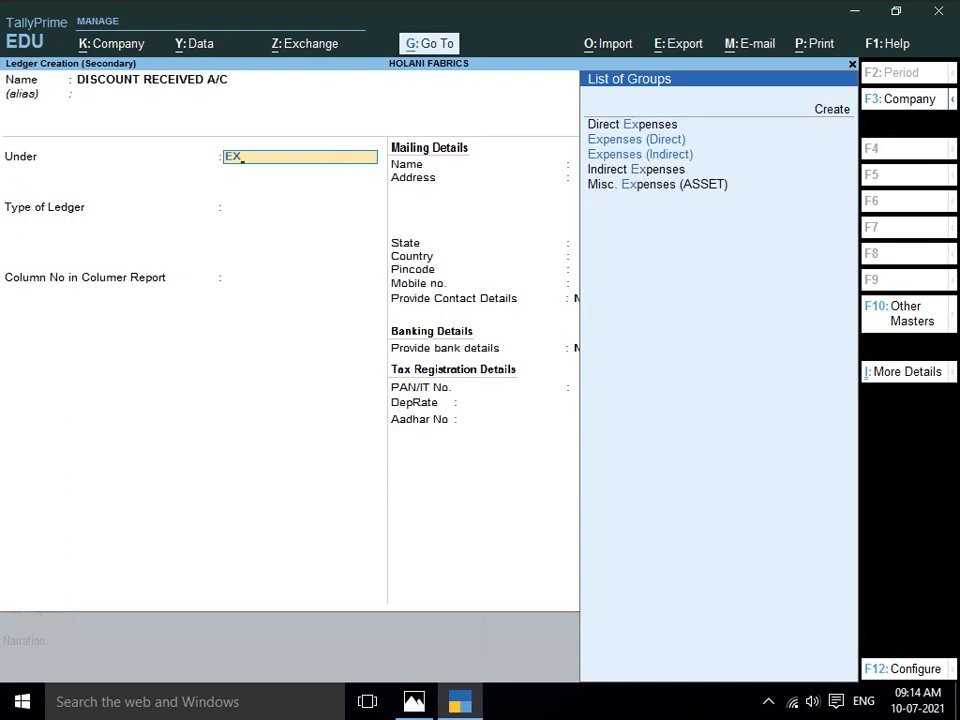
{"action": "key", "text": "BackSpace"}
{"action": "key", "text": "BackSpace"}
Place the DISCOUNT RECEIVED A/C ledger under Indirect Incomes with type Not Applicable, keep the remaining defaults and save it
{"action": "type", "text": "INC"}
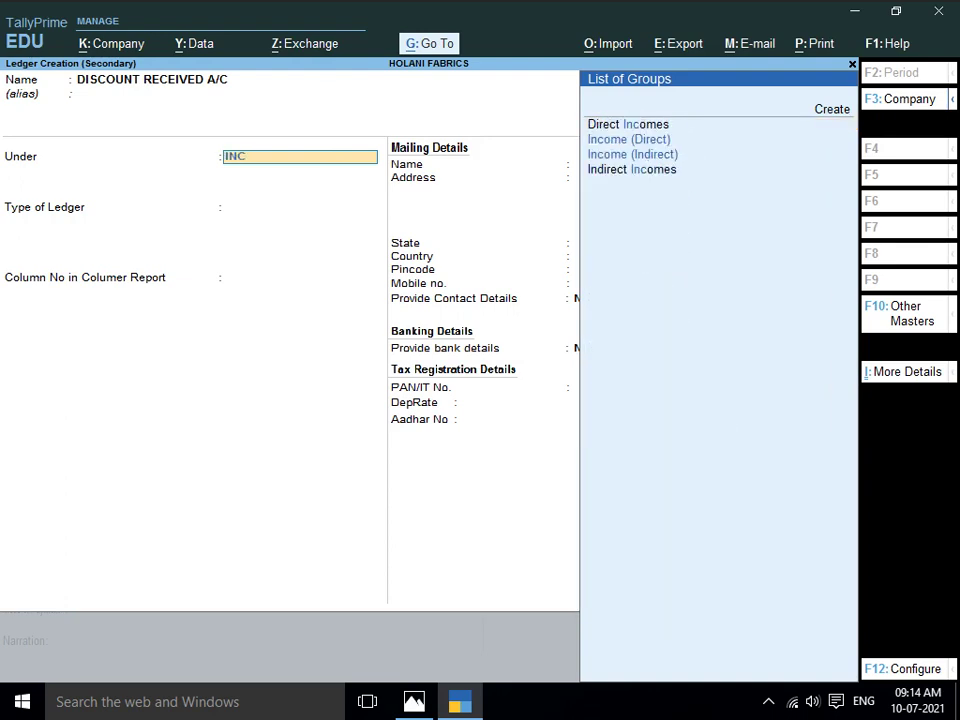
{"action": "key", "text": "Down"}
{"action": "key", "text": "Down"}
{"action": "key", "text": "Return"}
{"action": "key", "text": "Return"}
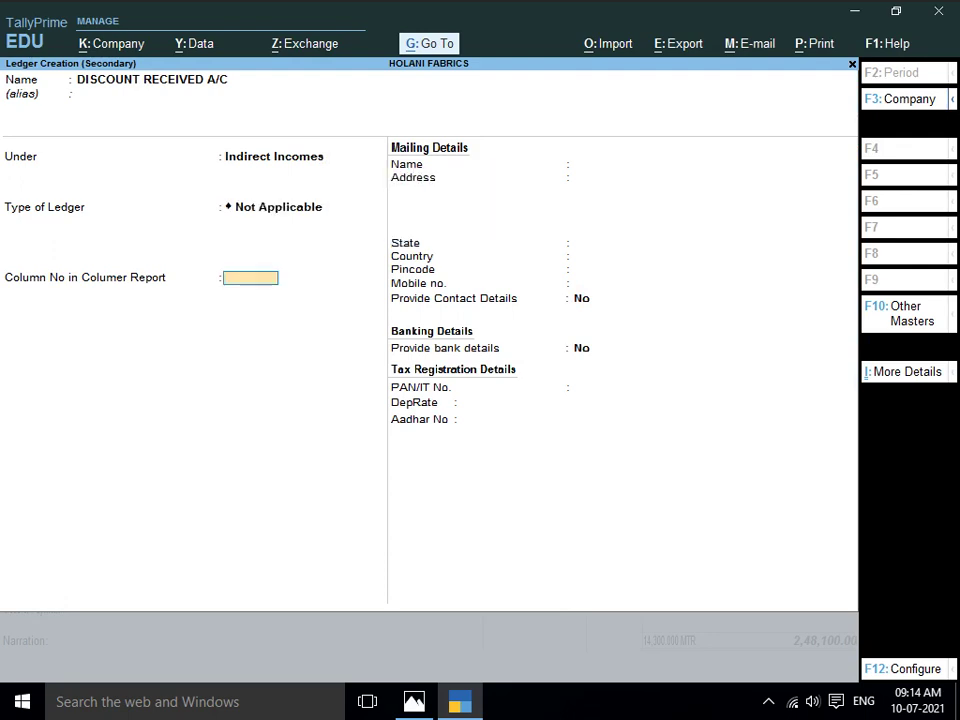
{"action": "key", "text": "Return"}
{"action": "key", "text": "Return"}
{"action": "key", "text": "Return"}
{"action": "key", "text": "Return"}
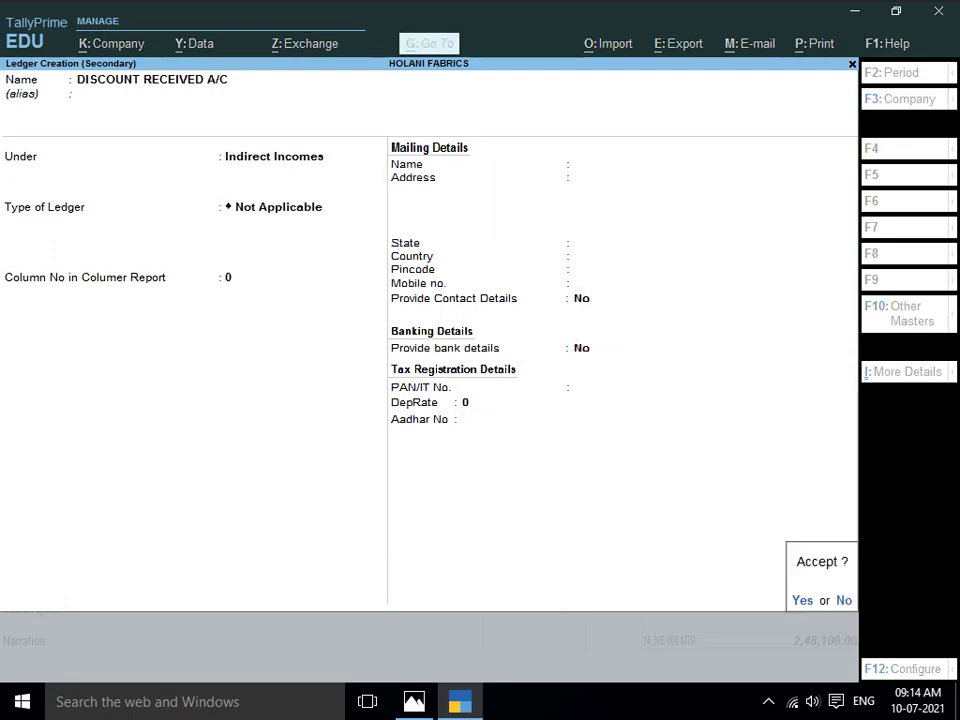
{"action": "key", "text": "Return"}
Enter a rate of -10% for DISCOUNT RECEIVED A/C, accept the calculated amount and compare the voucher with the invoice image
{"action": "key", "text": "Return"}
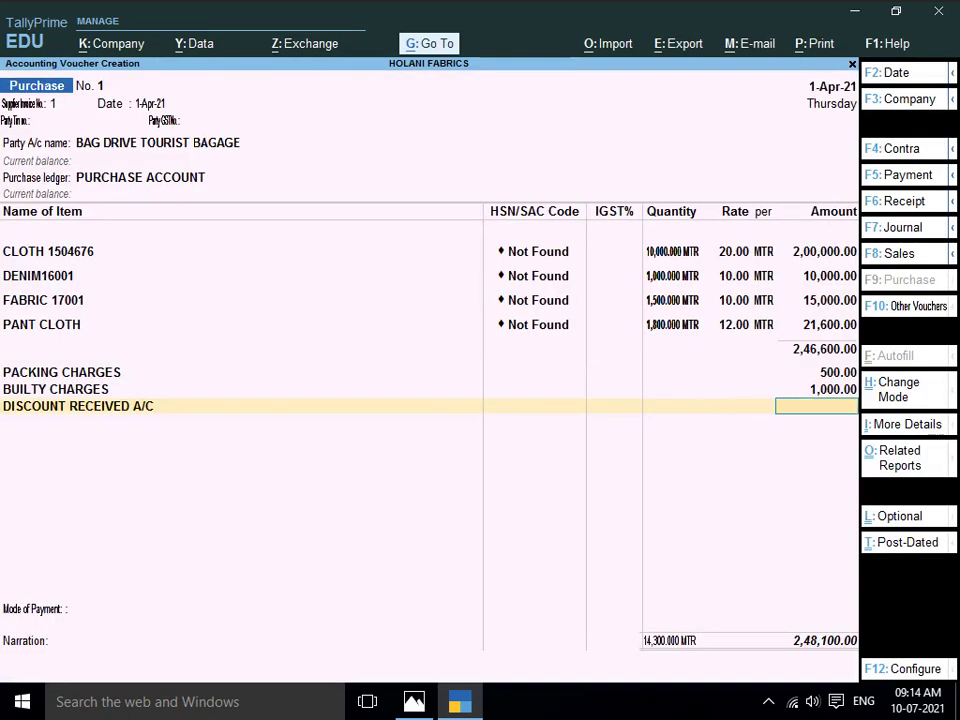
{"action": "type", "text": "-10%"}
{"action": "key", "text": "Return"}
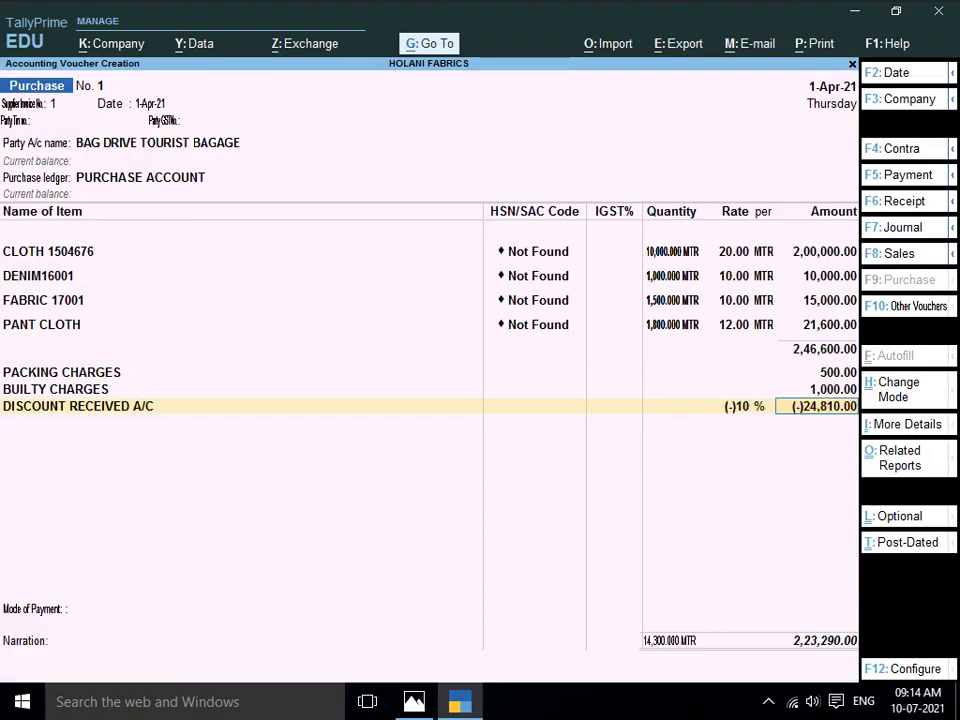
{"action": "key", "text": "Return"}
{"action": "key", "text": "alt+Tab"}
{"action": "key", "text": "alt+Tab"}
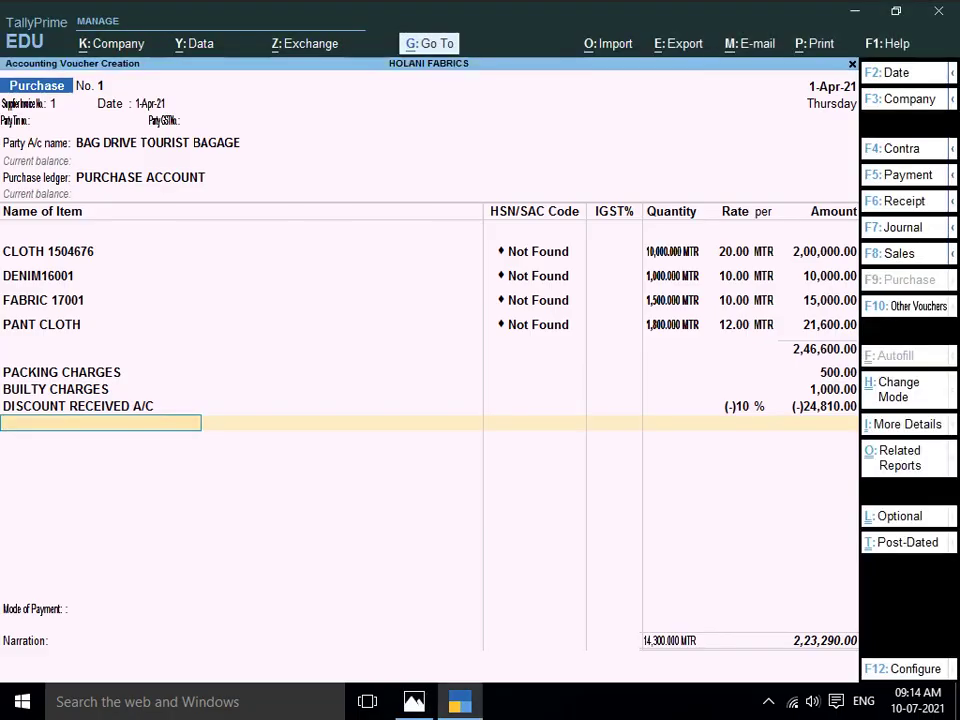
{"action": "key", "text": "alt+Tab"}
{"action": "key", "text": "alt+Tab"}
Set Show all configurations to Yes in the voucher configuration, leave the other options as they are and accept it
{"action": "key", "text": "F12"}
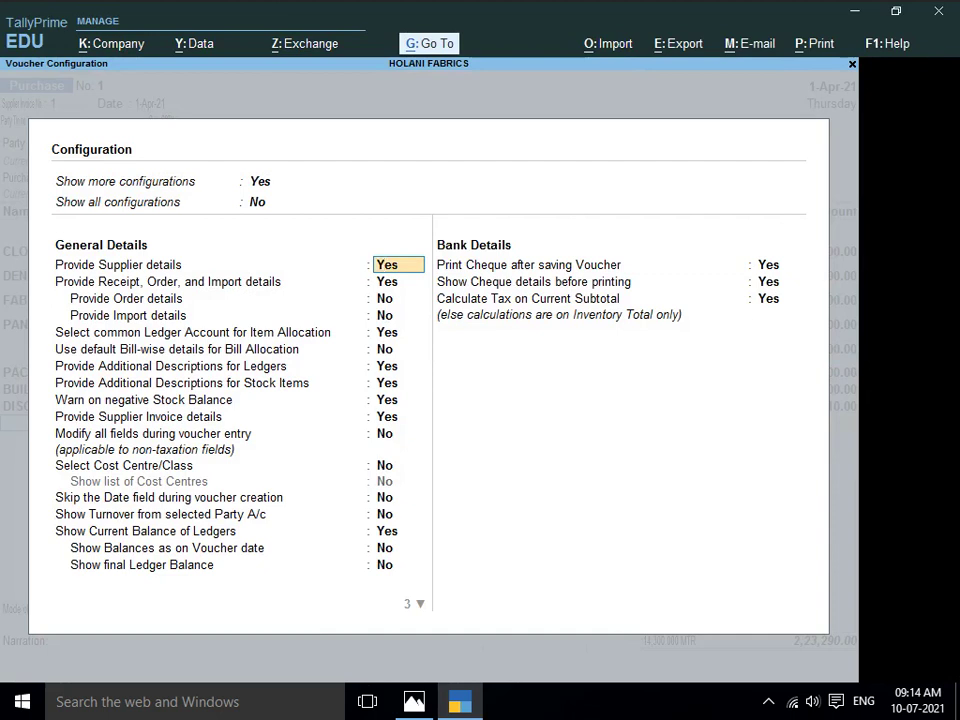
{"action": "left_click", "coordinate": [270, 202]}
{"action": "type", "text": "Y"}
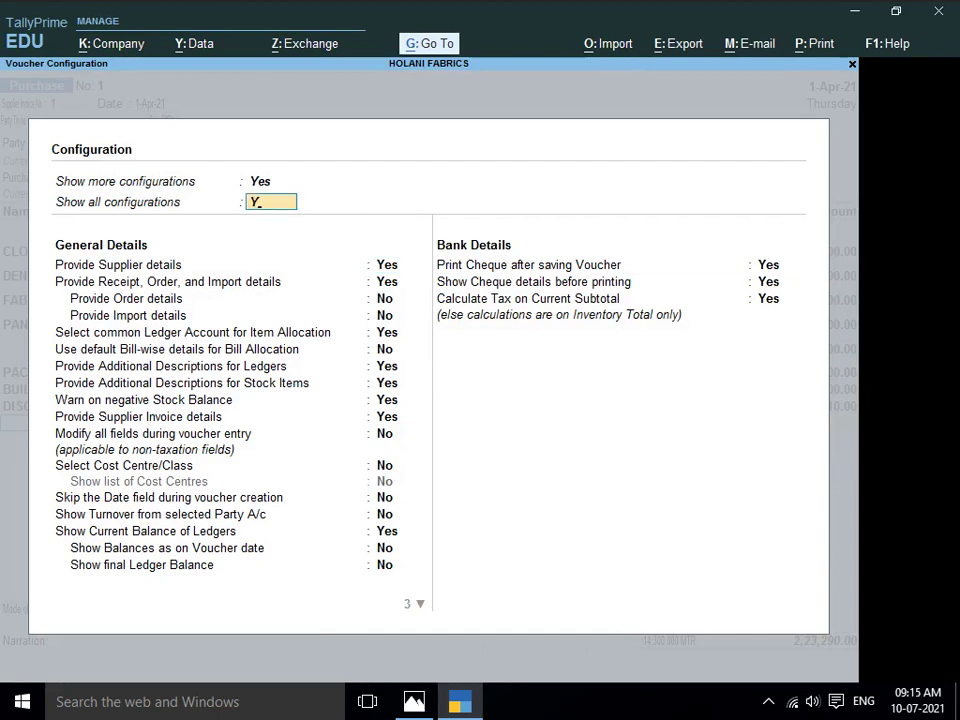
{"action": "key", "text": "Return"}
{"action": "key", "text": "Down"}
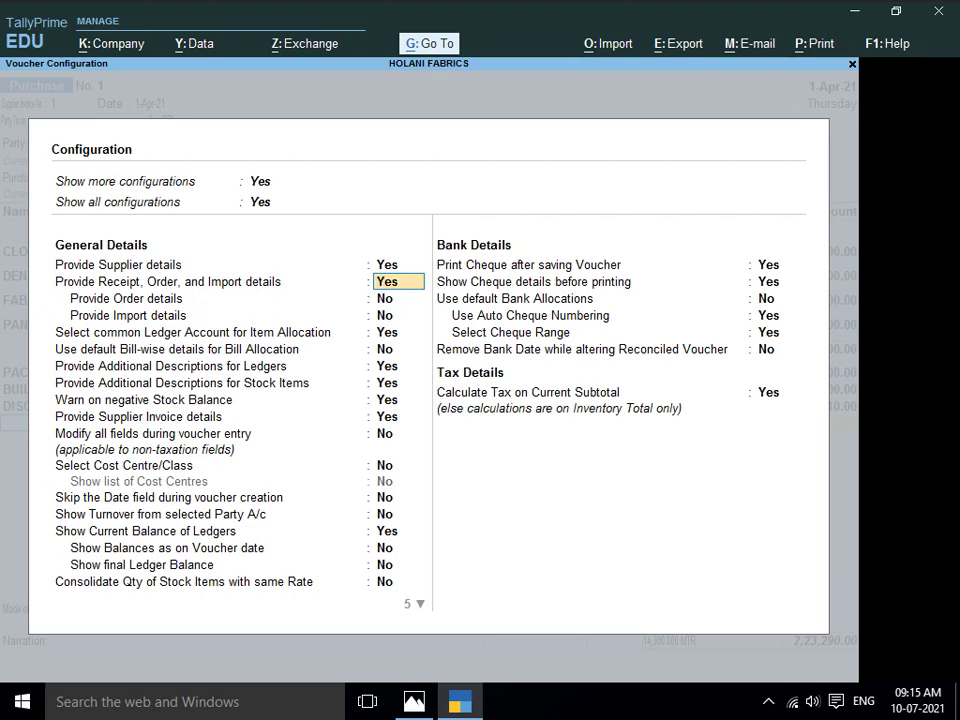
{"action": "key", "text": "Return"}
{"action": "key", "text": "Return"}
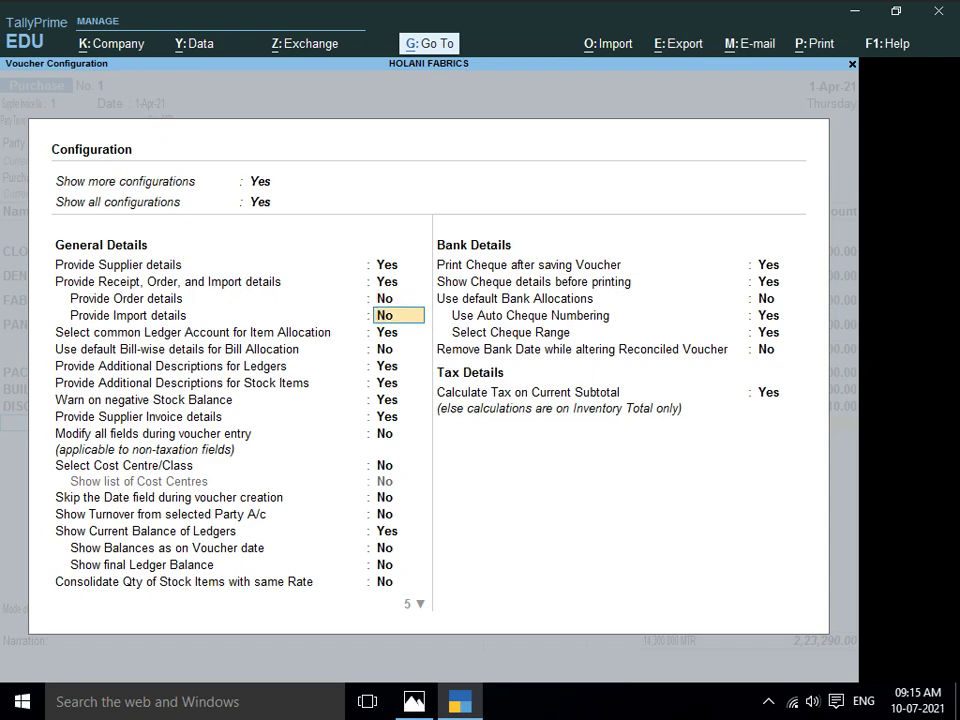
{"action": "key", "text": "ctrl+a"}
End the ledger lines, leave the mode of payment and narration blank, and save the purchase voucher
{"action": "key", "text": "Return"}
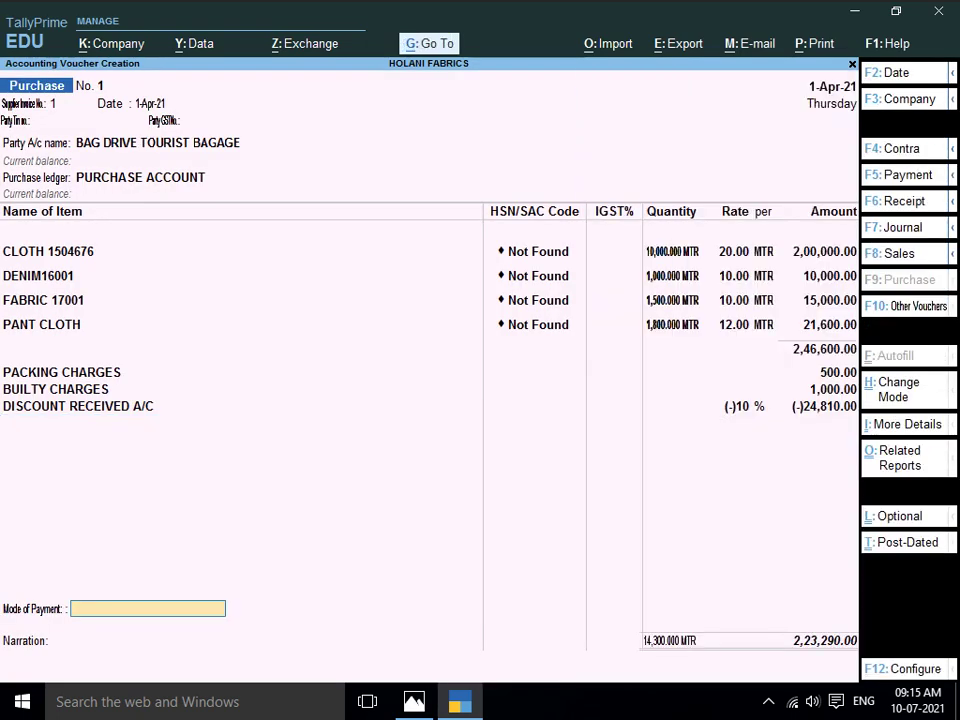
{"action": "key", "text": "Return"}
{"action": "key", "text": "Return"}
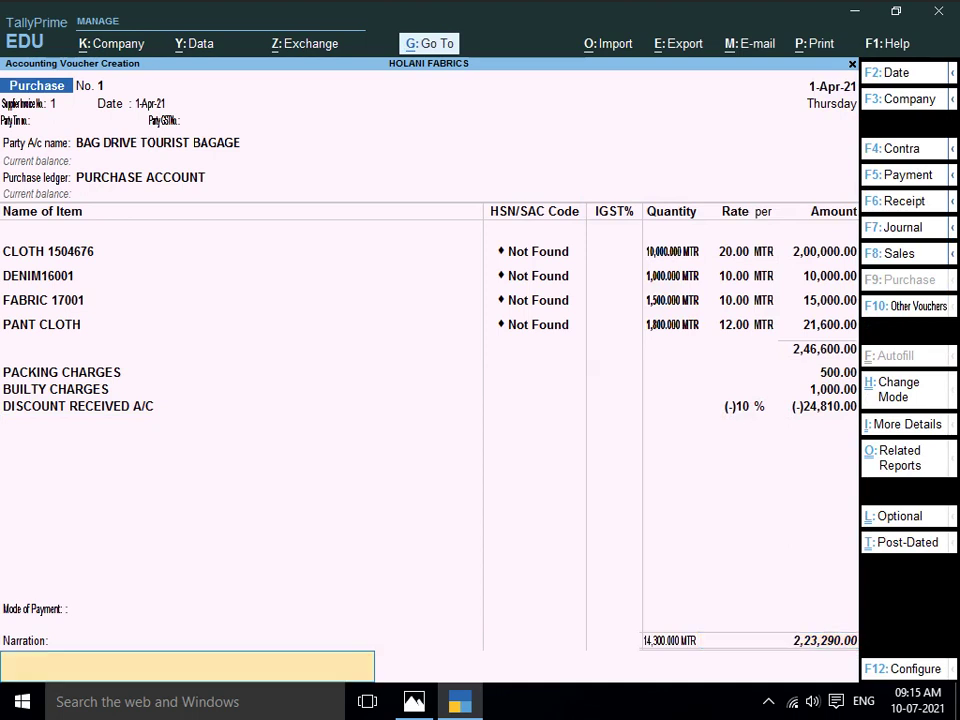
{"action": "key", "text": "Return"}
{"action": "key", "text": "Return"}
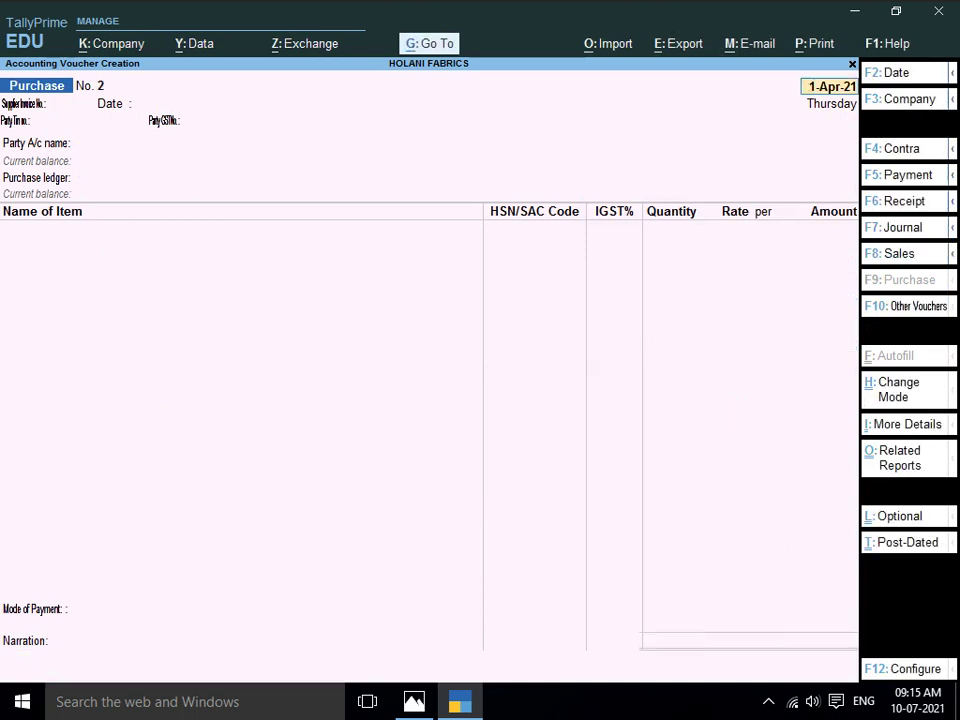
Look through the remaining invoice images in Photos and return to the Bansal Sales Corporation invoice
{"action": "key", "text": "alt+Tab"}
{"action": "key", "text": "Right"}
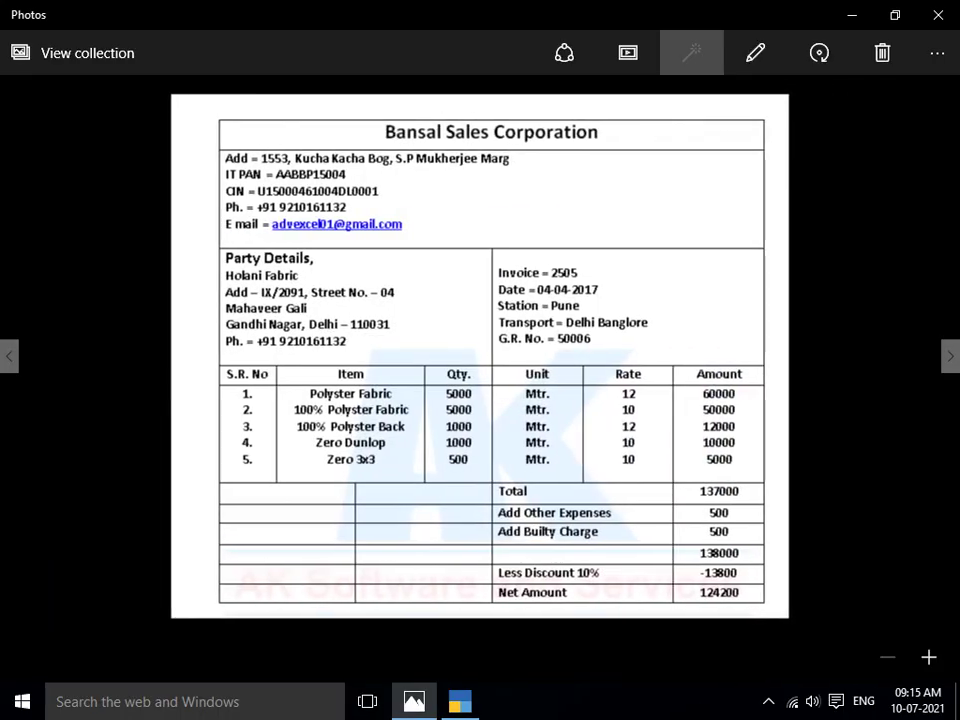
{"action": "key", "text": "Right"}
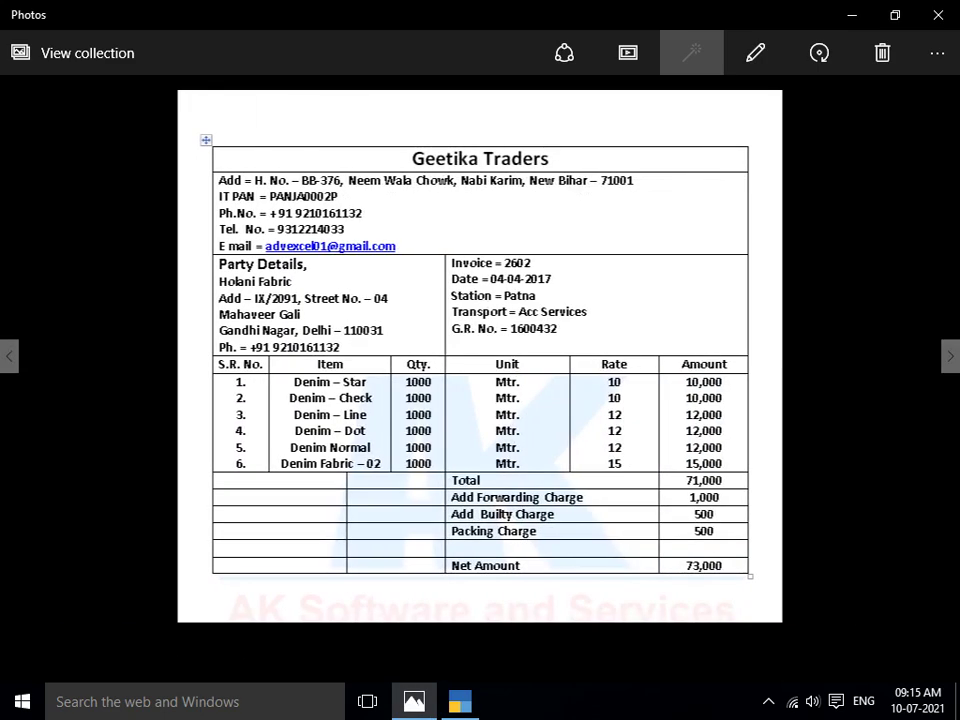
{"action": "key", "text": "Right"}
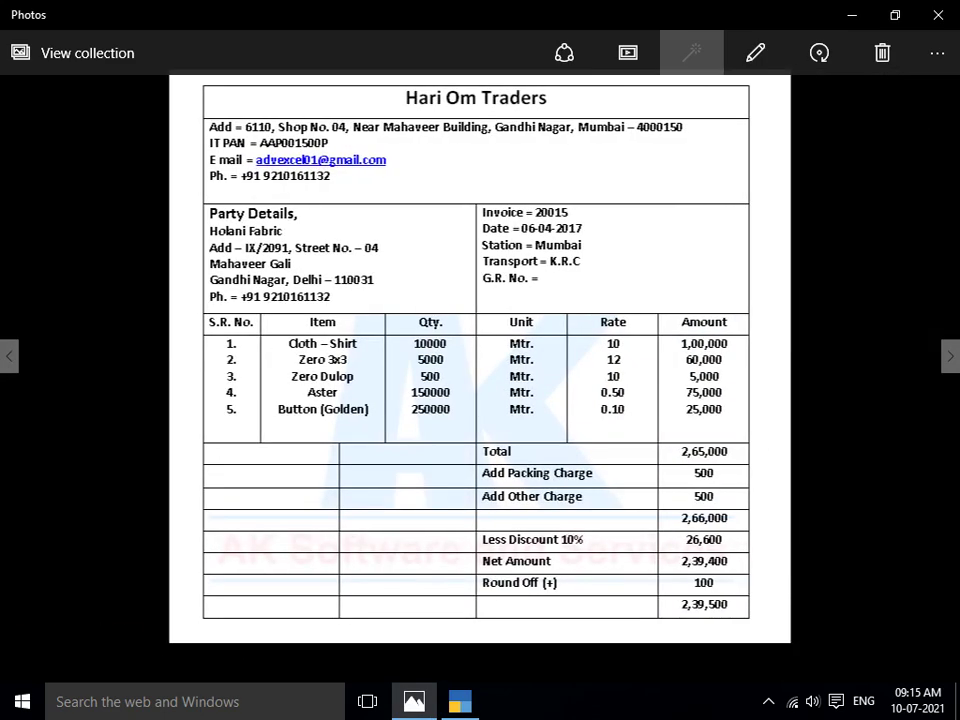
{"action": "key", "text": "Right"}
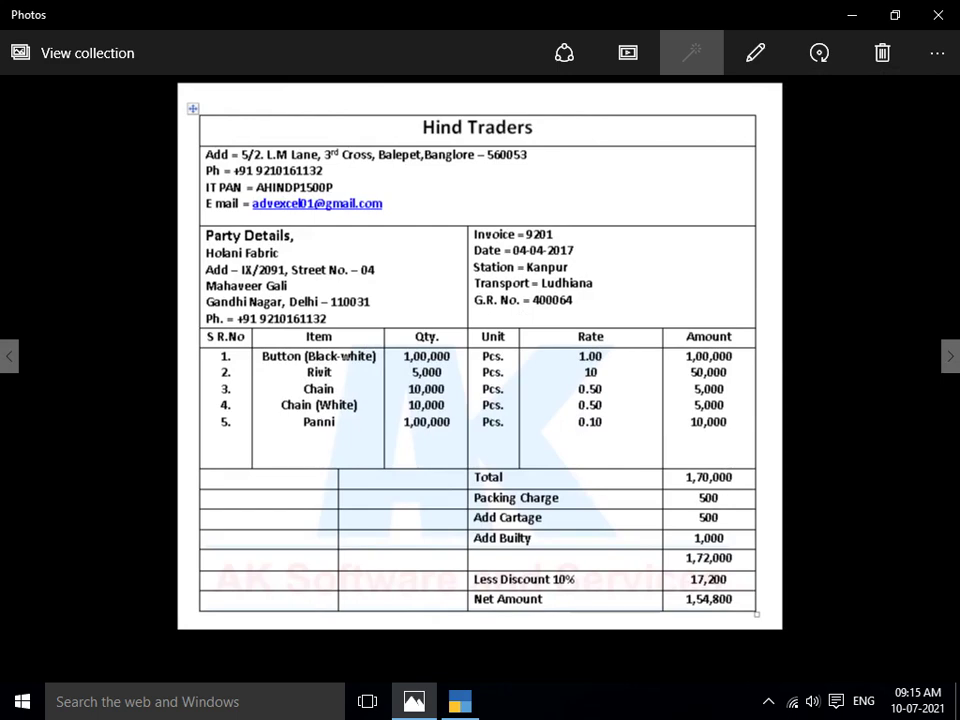
{"action": "key", "text": "Right"}
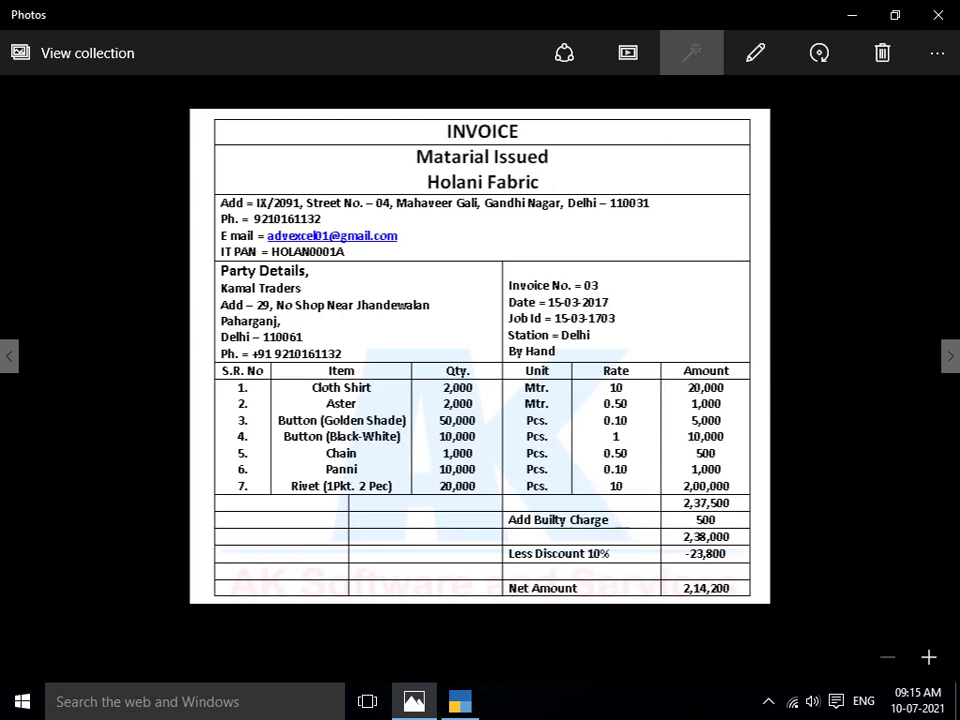
{"action": "key", "text": "Right"}
{"action": "key", "text": "Right"}
{"action": "key", "text": "Right"}
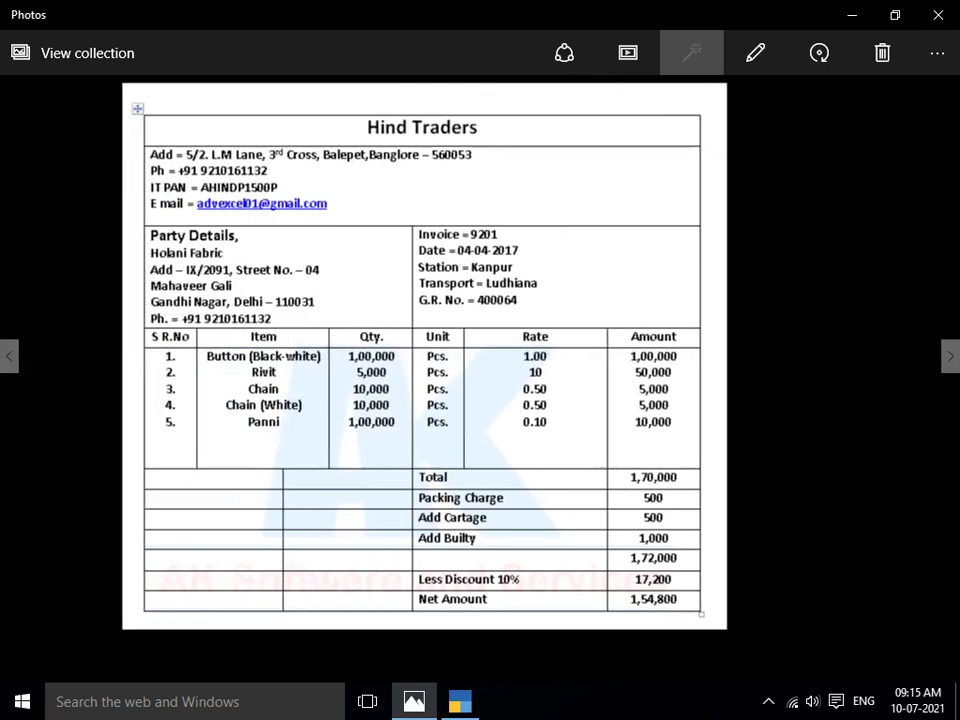
{"action": "key", "text": "Right"}
{"action": "key", "text": "Right"}
{"action": "key", "text": "Right"}
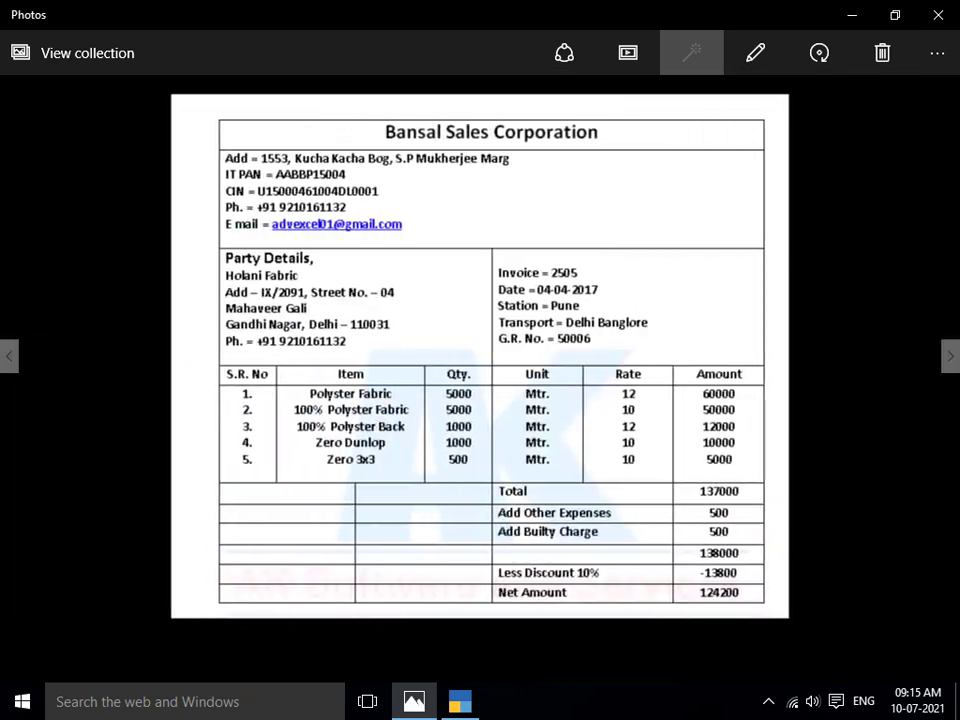
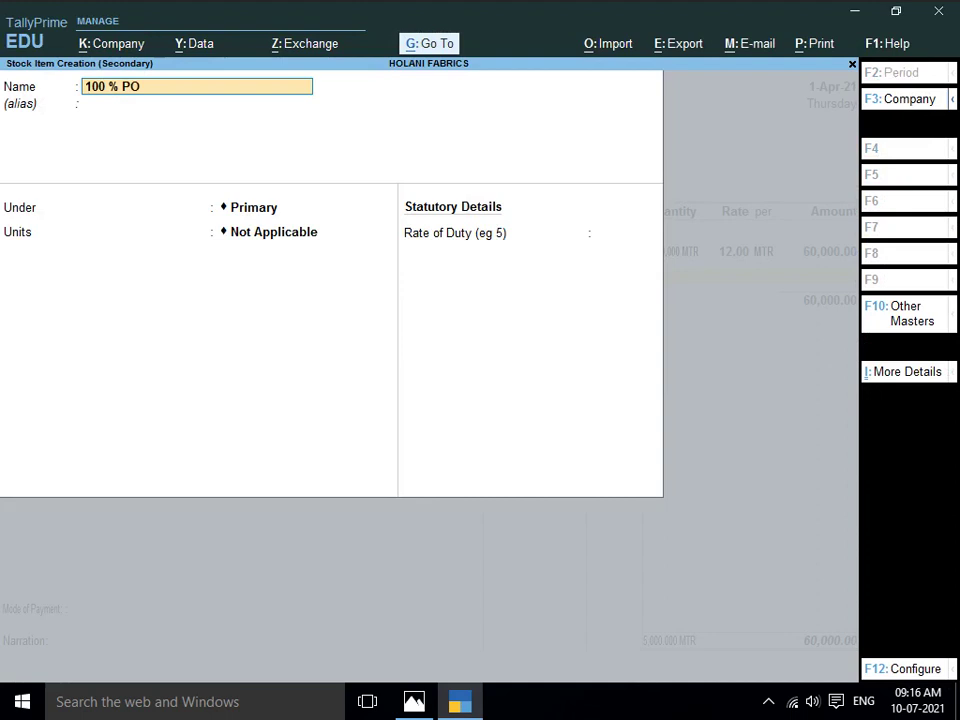
Name the new stock item 100 % POLYSTER FABRICS under Primary, choose MTR as its unit and save it
{"action": "type", "text": "LYTER"}
{"action": "key", "text": "BackSpace"}
{"action": "type", "text": "STER FABRICS"}
{"action": "key", "text": "Return"}
{"action": "key", "text": "Return"}
{"action": "key", "text": "Return"}
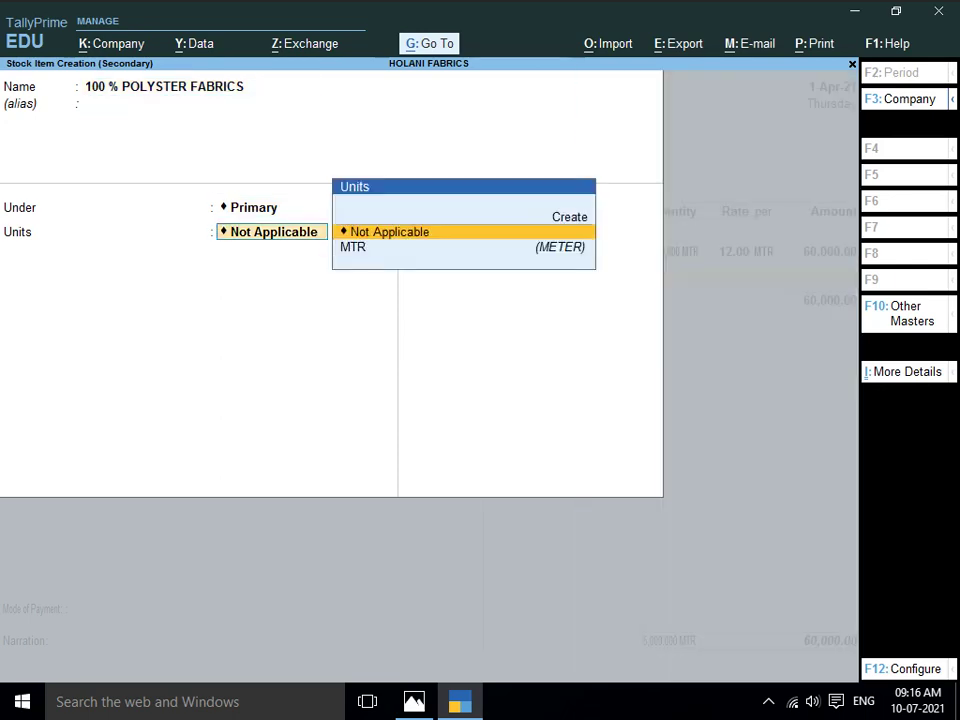
{"action": "key", "text": "Down"}
{"action": "key", "text": "Return"}
{"action": "key", "text": "ctrl+a"}
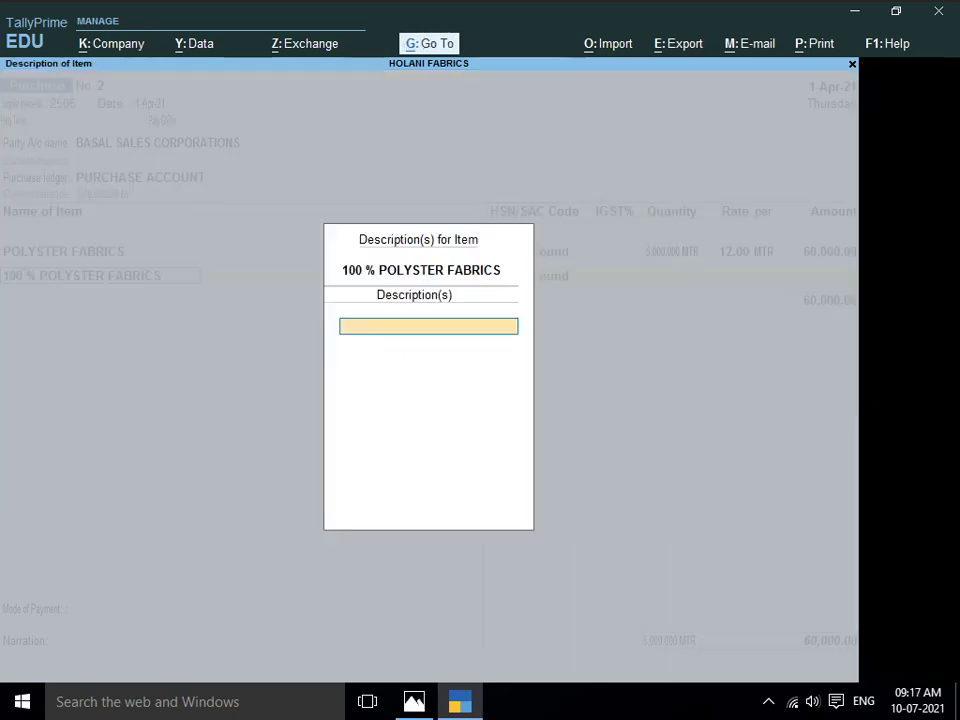
Enter a quantity of 5000 and a rate of 10 per MTR for 100 % POLYSTER FABRICS, following the invoice image without a description
{"action": "key", "text": "Return"}
{"action": "key", "text": "alt+Tab"}
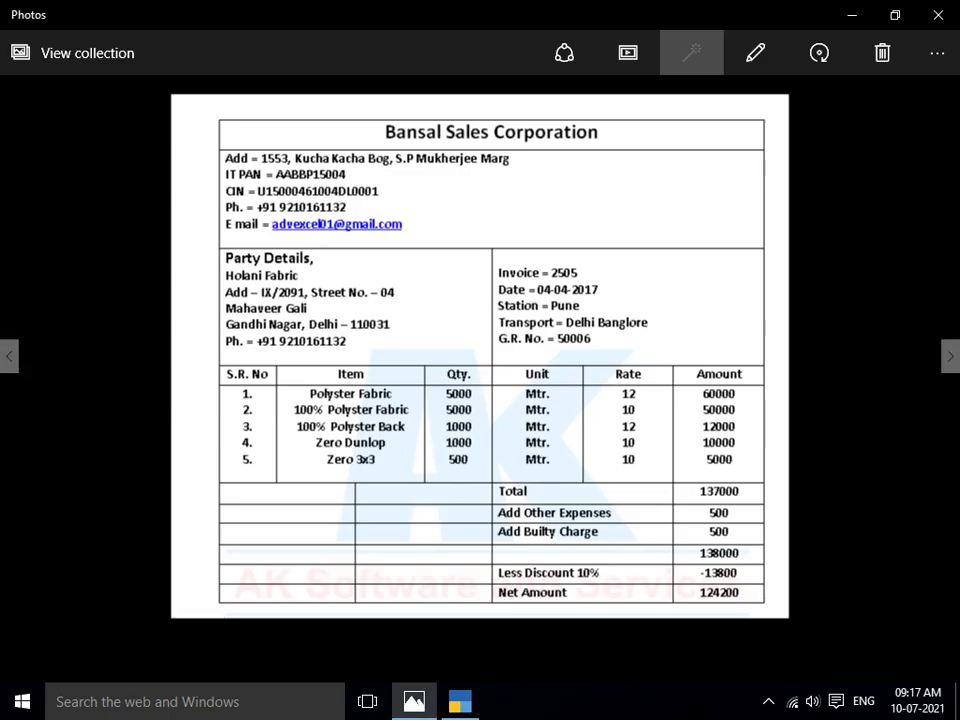
{"action": "key", "text": "alt+Tab"}
{"action": "type", "text": "5000"}
{"action": "key", "text": "Return"}
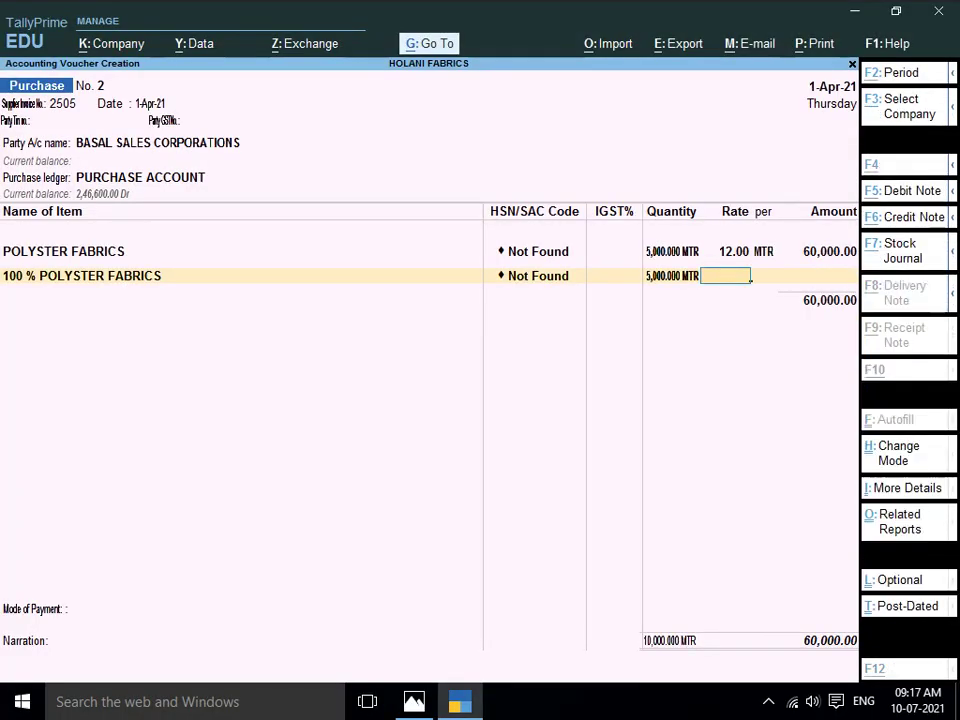
{"action": "key", "text": "alt+Tab"}
{"action": "key", "text": "alt+Tab"}
{"action": "type", "text": "1"}
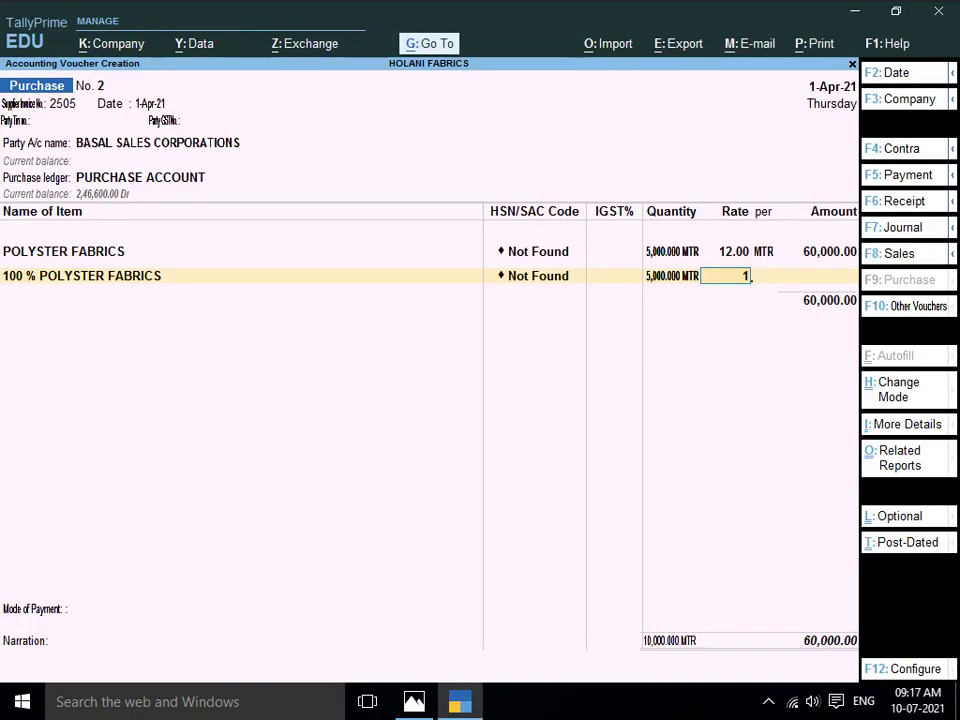
{"action": "type", "text": "0"}
{"action": "key", "text": "Return"}
{"action": "key", "text": "Return"}
{"action": "key", "text": "Return"}
Create the stock item ZURO DUNLOP under Primary with MTR as its unit, following the invoice image, and save it
{"action": "key", "text": "alt+Tab"}
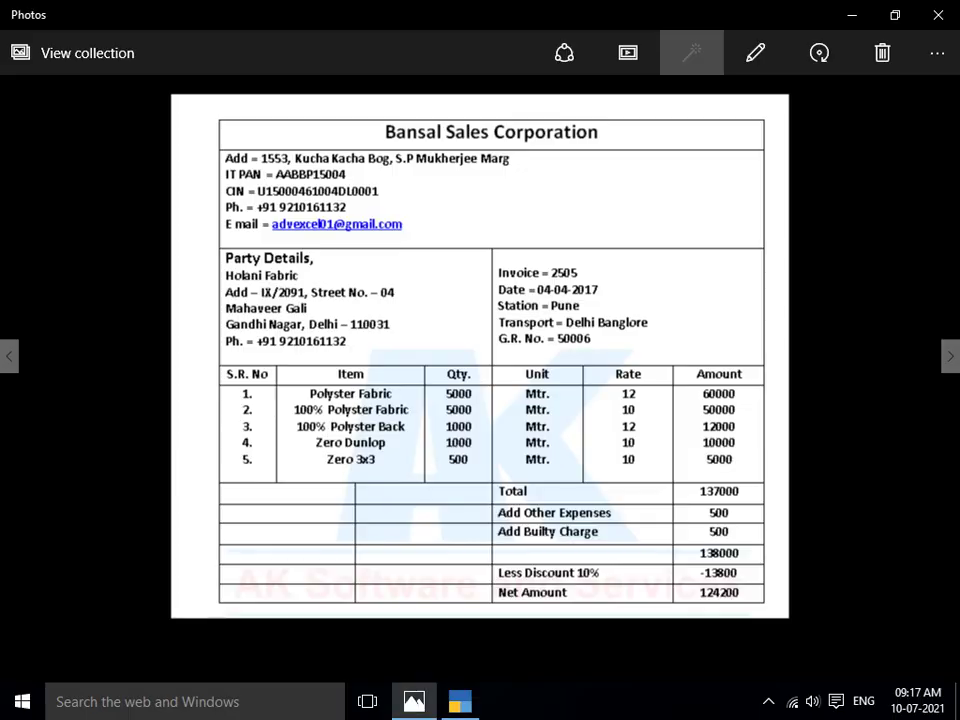
{"action": "key", "text": "alt+Tab"}
{"action": "key", "text": "alt+c"}
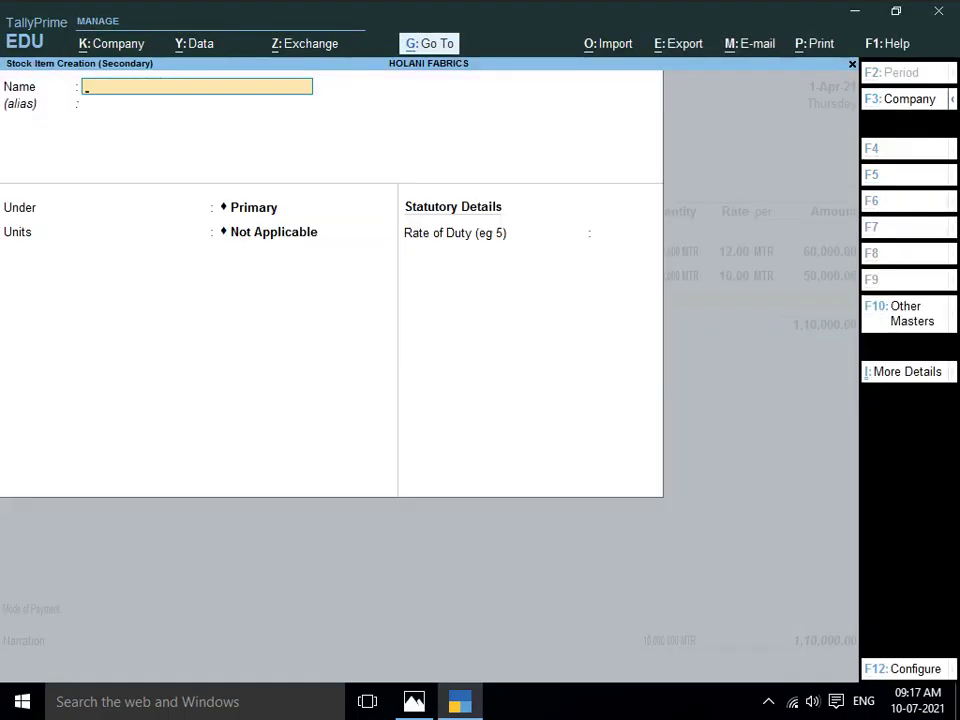
{"action": "type", "text": "ZURO DUNLO"}
{"action": "key", "text": "alt+Tab"}
{"action": "key", "text": "alt+Tab"}
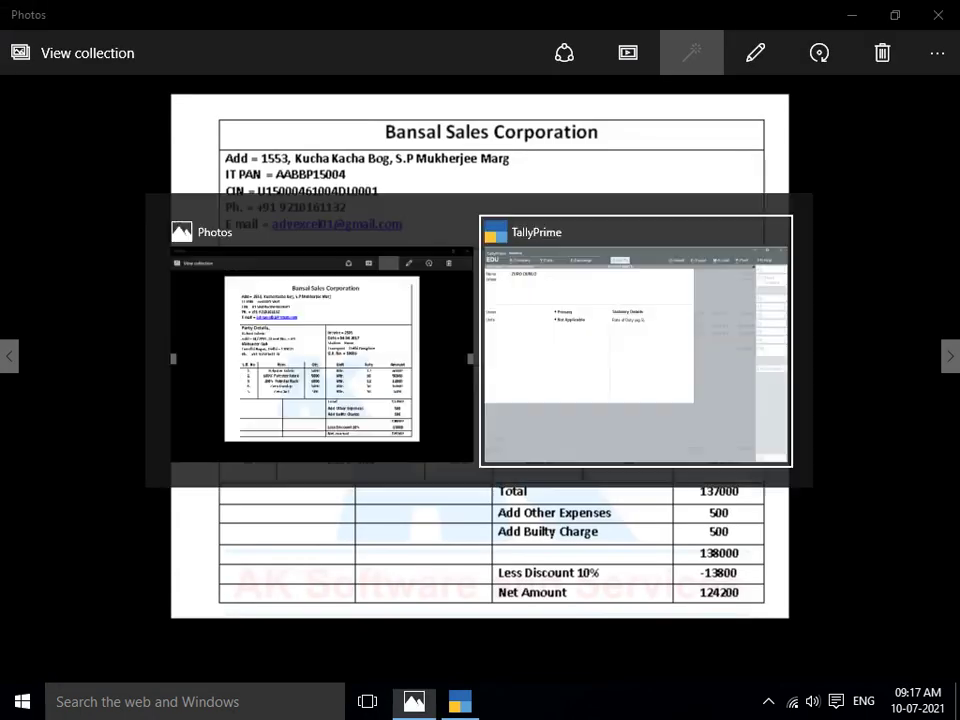
{"action": "type", "text": "P"}
{"action": "key", "text": "Return"}
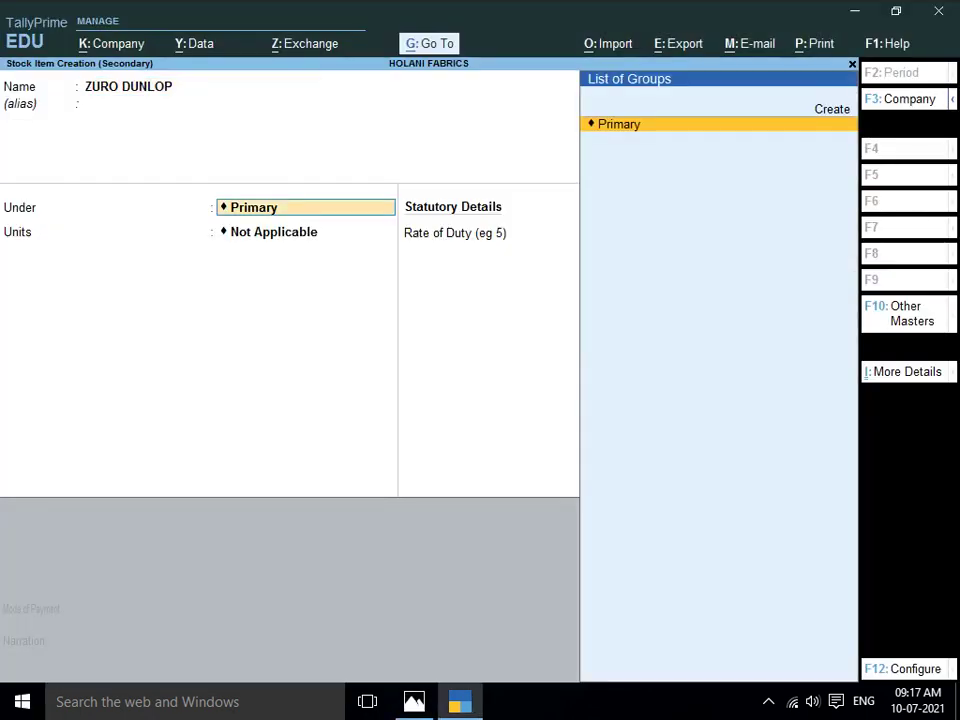
{"action": "key", "text": "Return"}
{"action": "key", "text": "Down"}
{"action": "key", "text": "Return"}
{"action": "key", "text": "Return"}
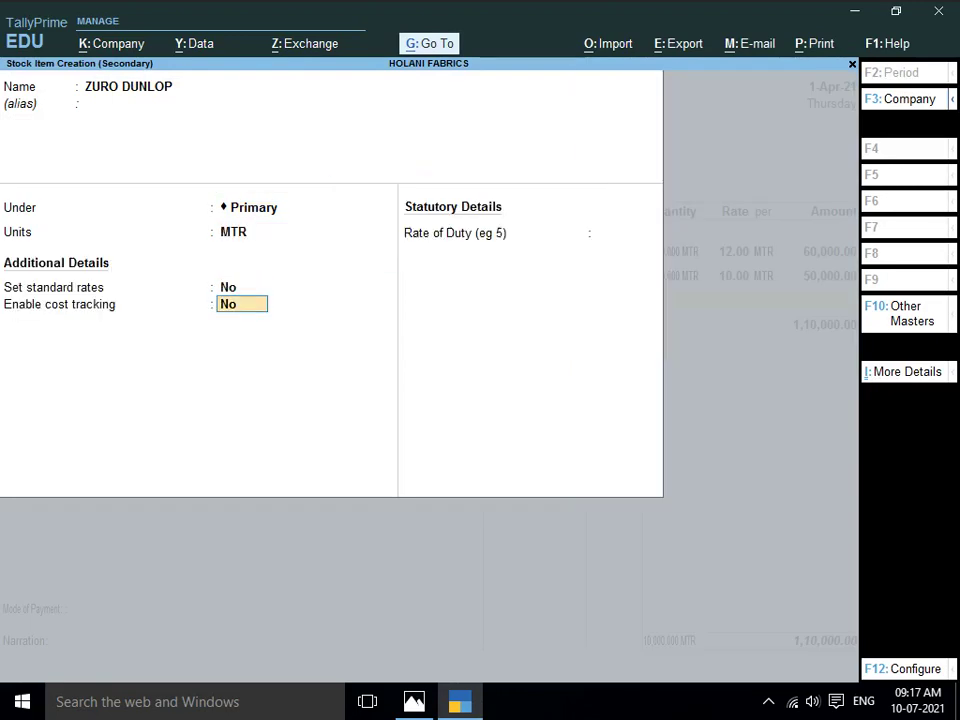
{"action": "key", "text": "ctrl+a"}
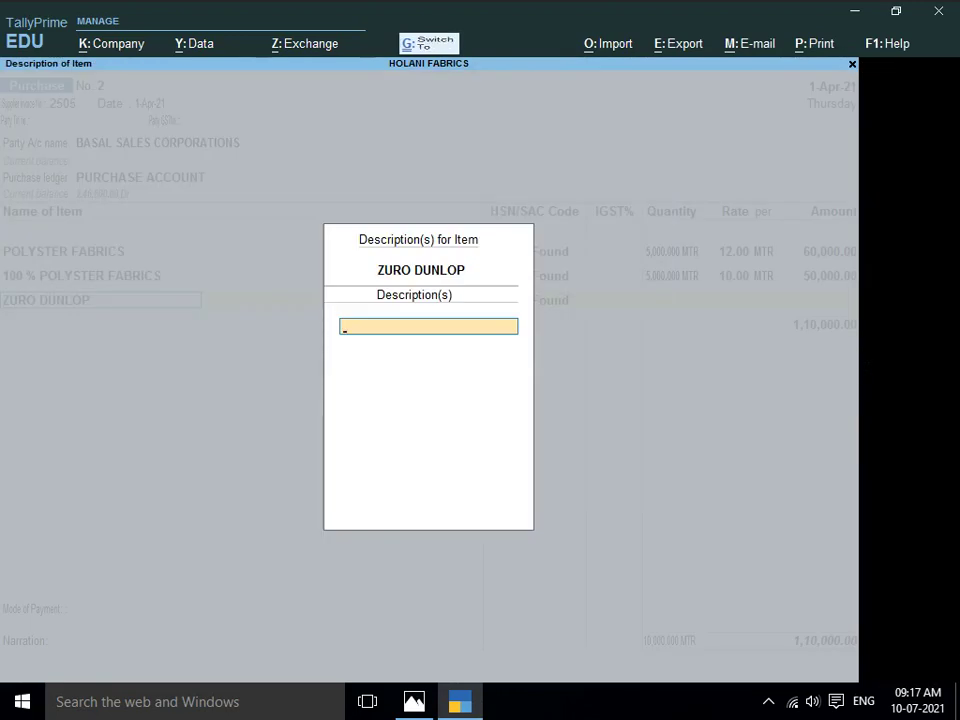
Leave the ZURO DUNLOP description blank and enter a quantity of 1000 at a rate of 10 per MTR
{"action": "key", "text": "Return"}
{"action": "key", "text": "alt+Tab"}
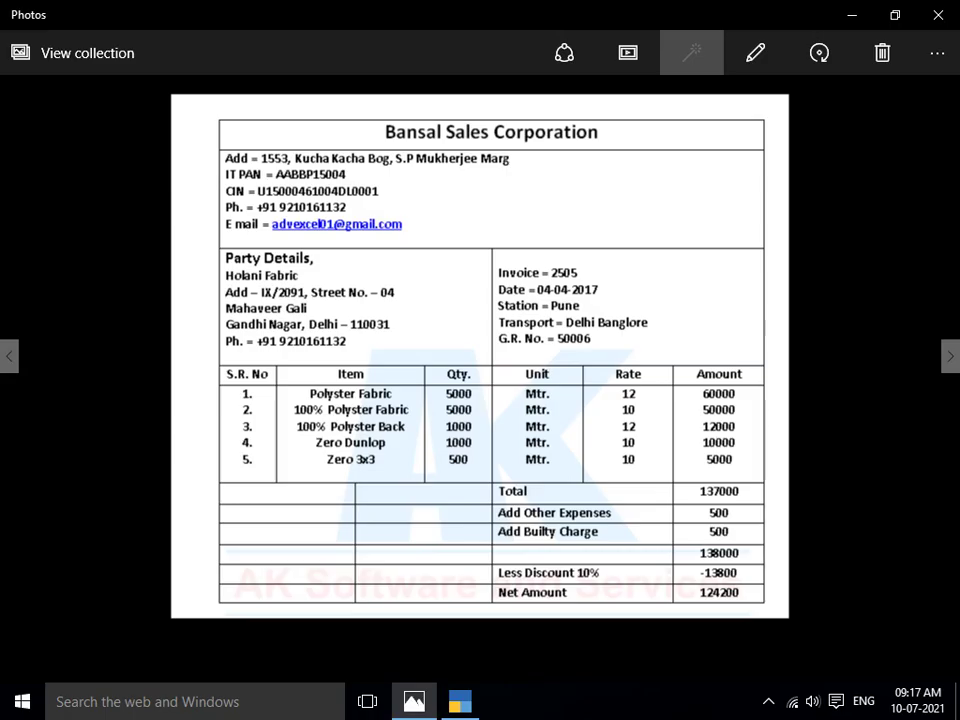
{"action": "key", "text": "alt+Tab"}
{"action": "type", "text": "1000"}
{"action": "key", "text": "Return"}
{"action": "type", "text": "1"}
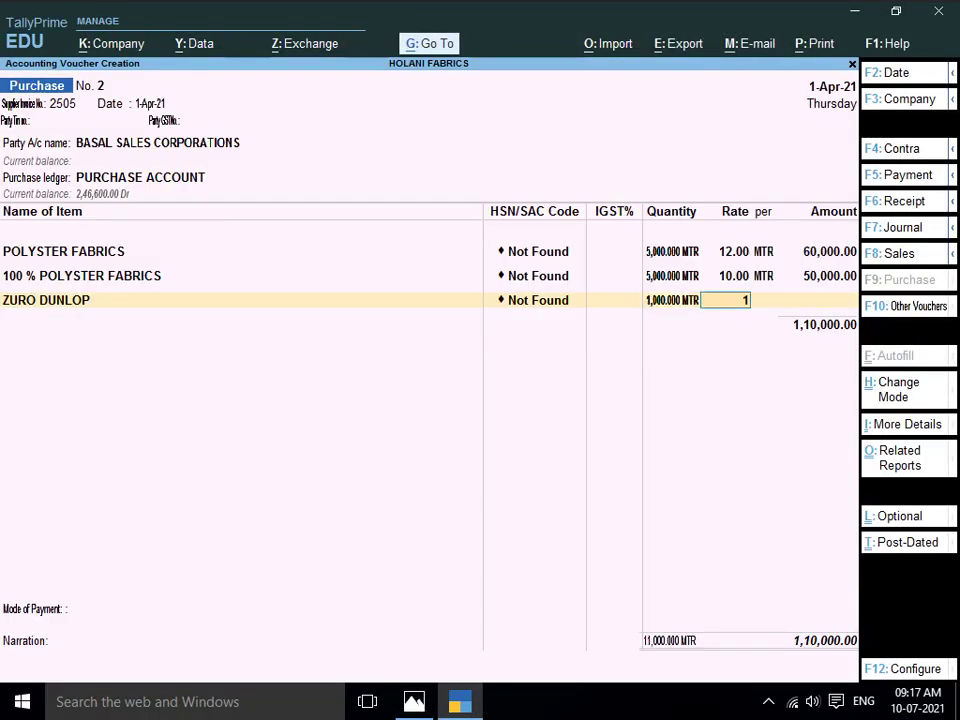
{"action": "type", "text": "0"}
{"action": "key", "text": "Return"}
{"action": "key", "text": "Return"}
Start a new stock item from the voucher and name it ZERO 3*3, following the last item on the invoice image
{"action": "key", "text": "alt+Tab"}
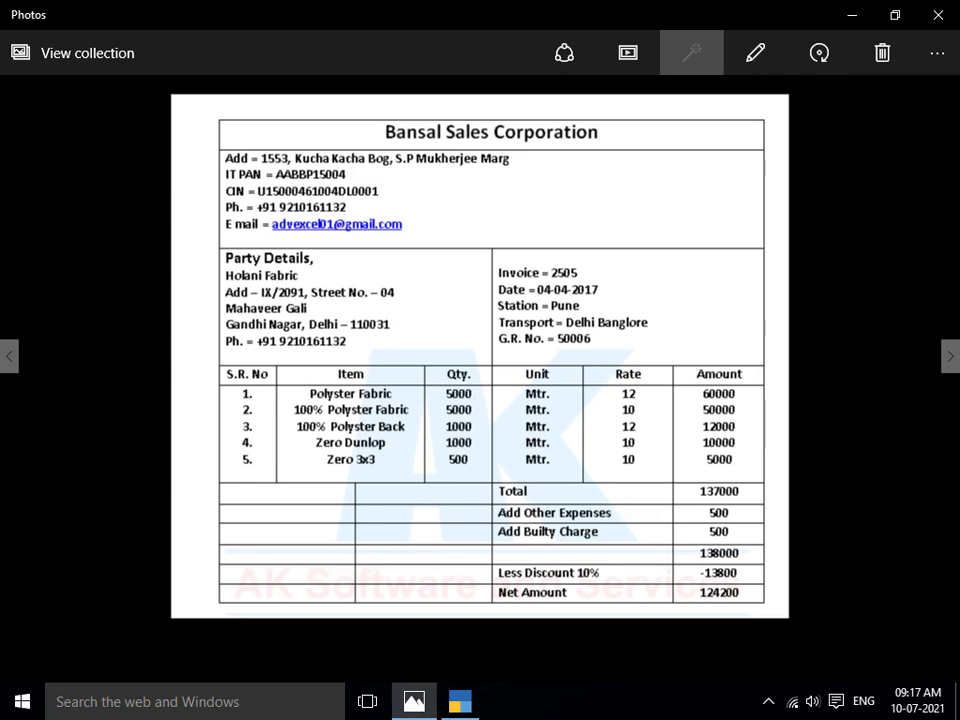
{"action": "key", "text": "alt+Tab"}
{"action": "key", "text": "alt+c"}
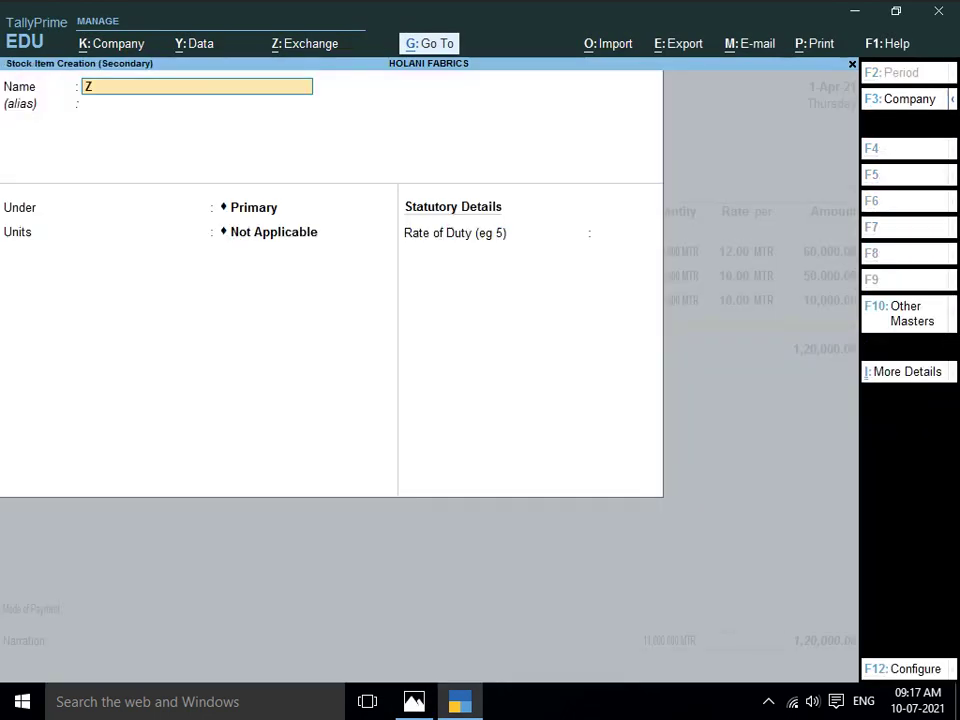
{"action": "type", "text": "ZERO"}
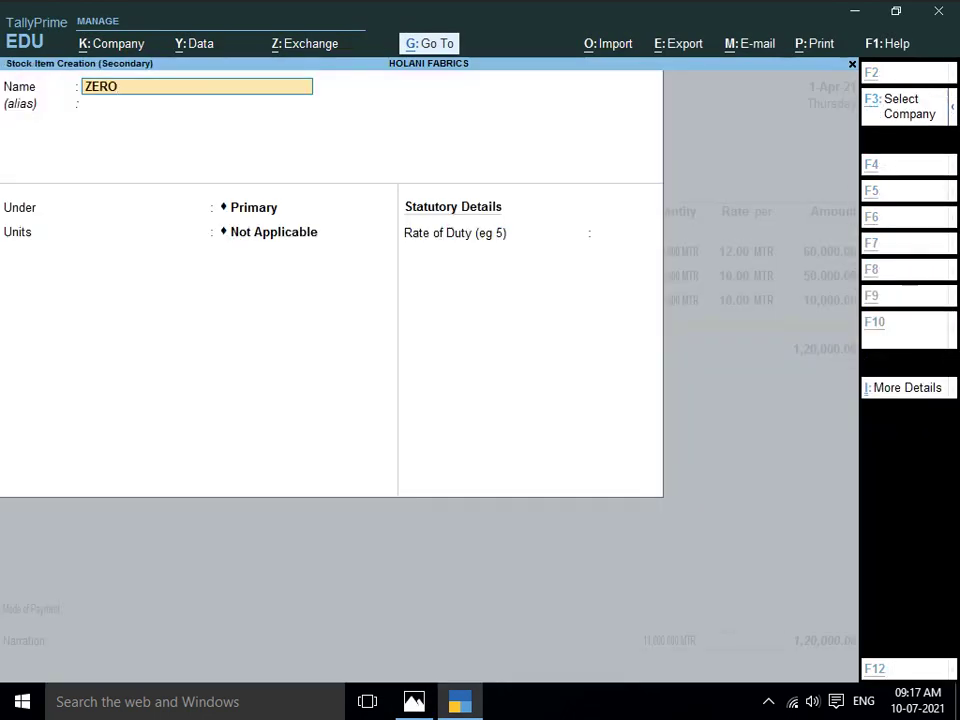
{"action": "key", "text": "alt+Tab"}
{"action": "key", "text": "alt+Tab"}
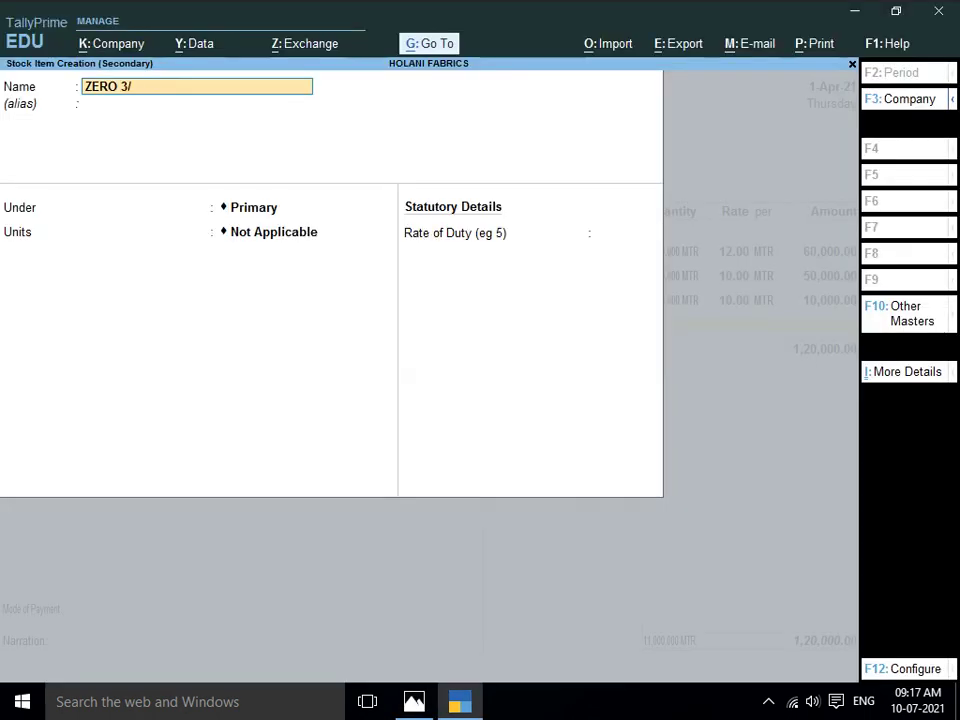
{"action": "key", "text": "Return"}
{"action": "key", "text": "BackSpace"}
{"action": "type", "text": "3"}
Keep ZERO 3*3 under Primary, choose MTR as its unit and save the stock item
{"action": "key", "text": "Return"}
{"action": "key", "text": "Return"}
{"action": "key", "text": "Return"}
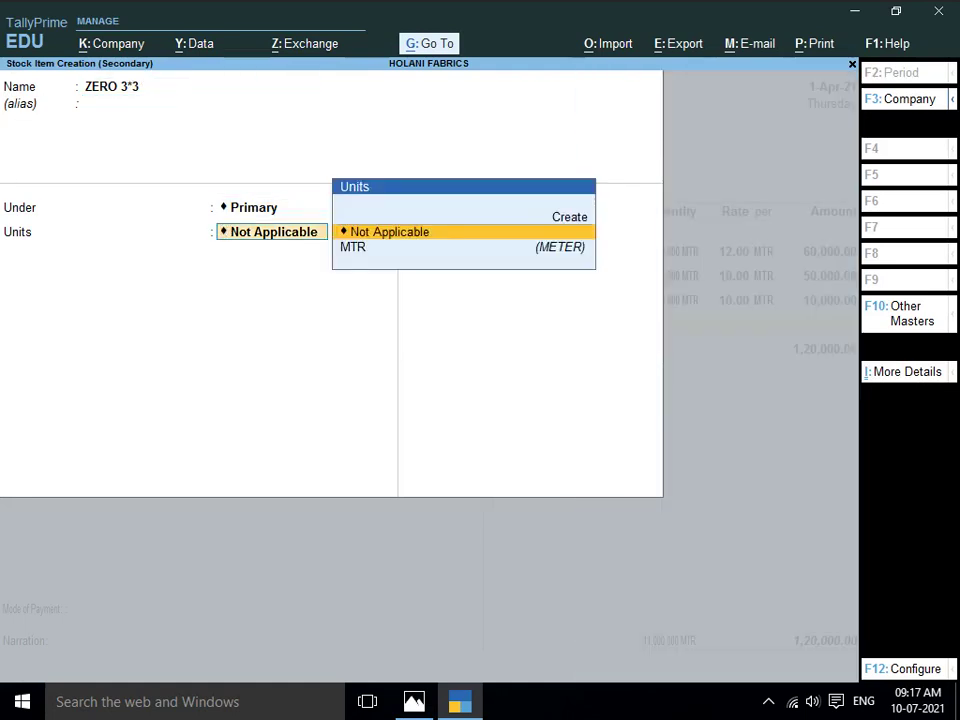
{"action": "key", "text": "Down"}
{"action": "key", "text": "Return"}
{"action": "key", "text": "Return"}
{"action": "key", "text": "Return"}
{"action": "key", "text": "Return"}
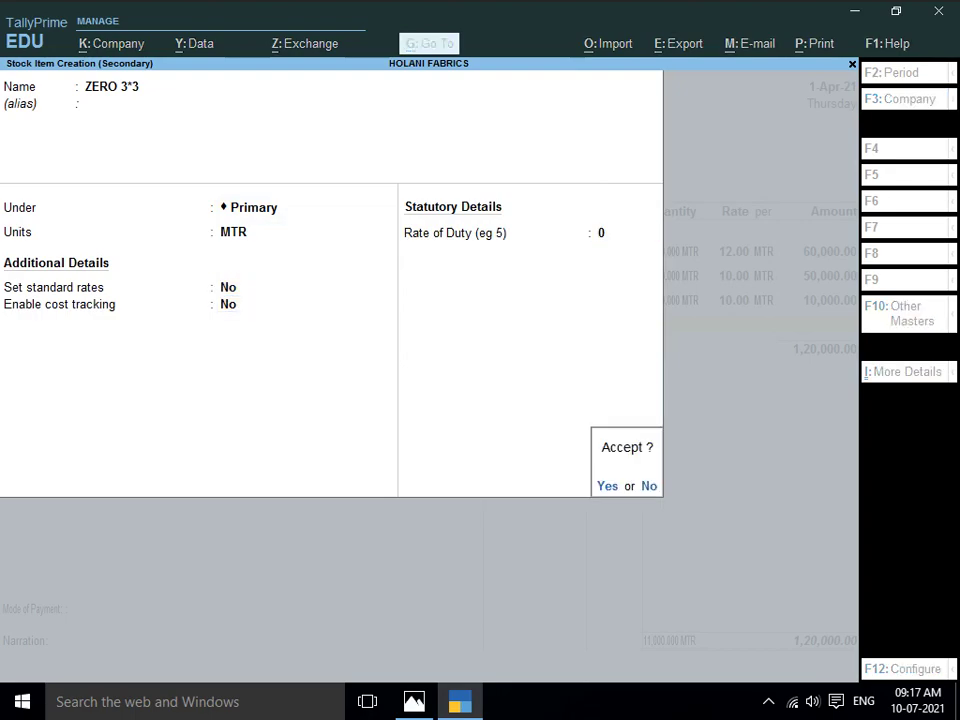
{"action": "key", "text": "Return"}
Leave the ZERO 3*3 description blank and enter a quantity of 500 at a rate of 10 per MTR
{"action": "key", "text": "Return"}
{"action": "key", "text": "alt+Tab"}
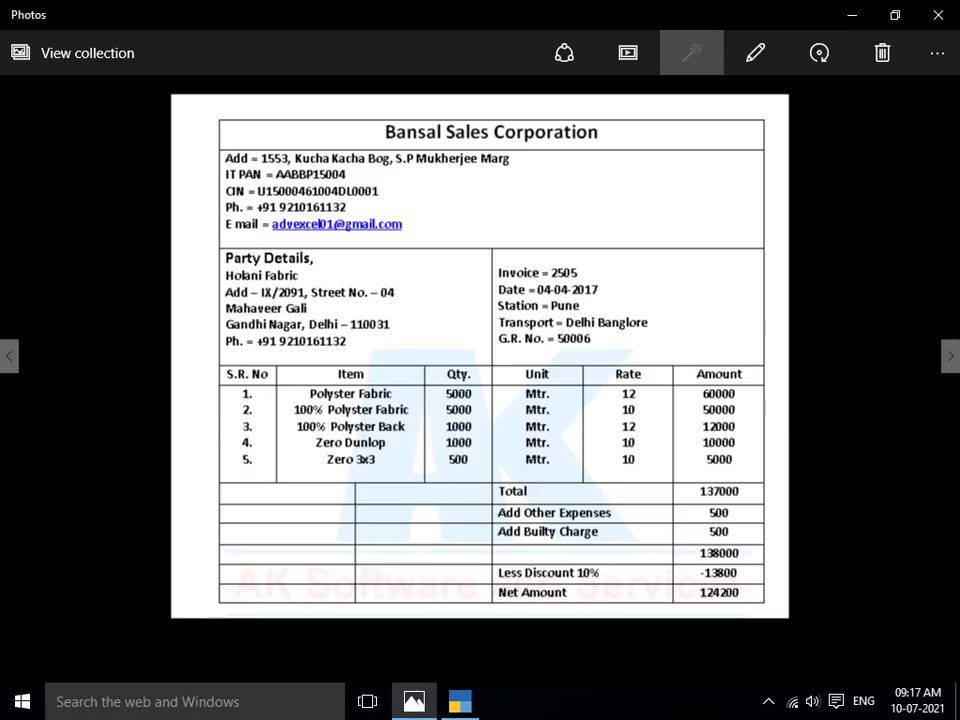
{"action": "key", "text": "alt+Tab"}
{"action": "type", "text": "500"}
{"action": "key", "text": "Return"}
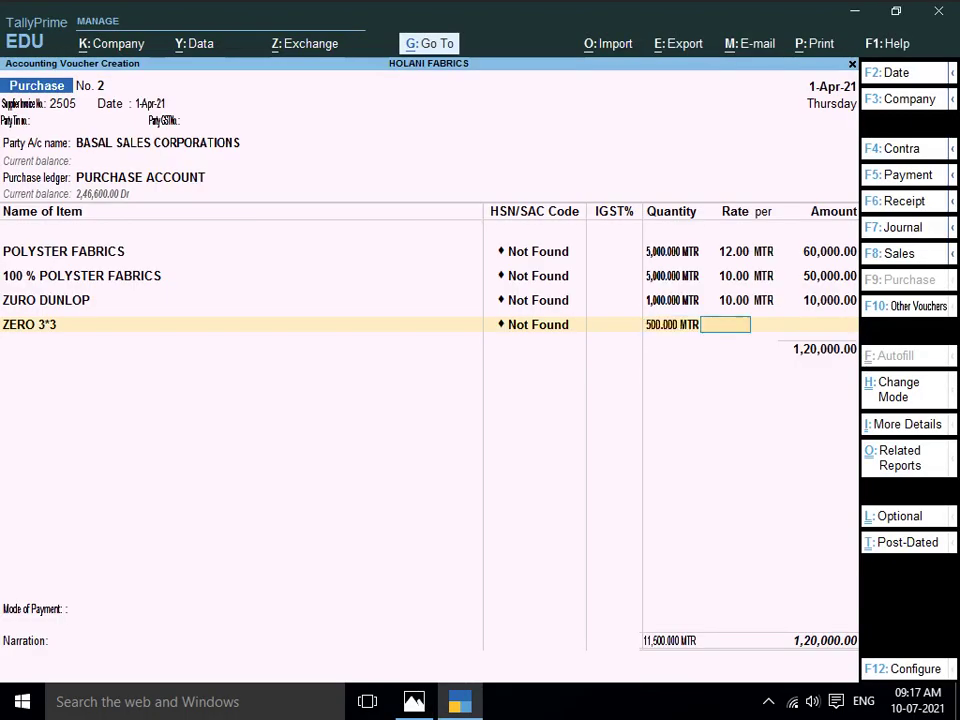
{"action": "key", "text": "alt+Tab"}
{"action": "key", "text": "alt+Tab"}
{"action": "type", "text": "10"}
{"action": "key", "text": "Return"}
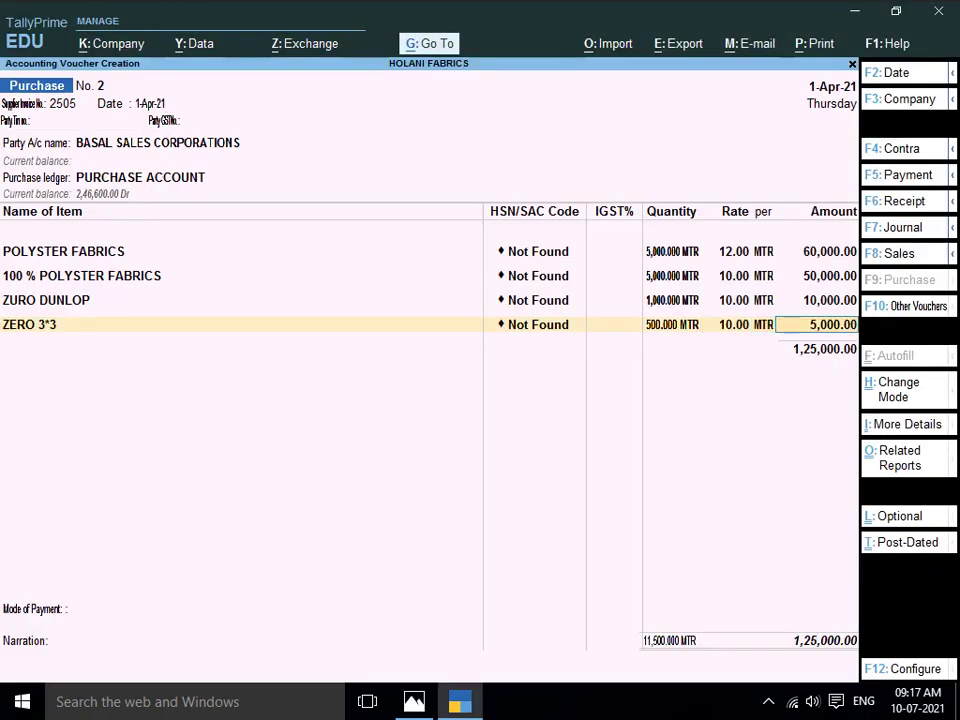
{"action": "key", "text": "Return"}
Check the invoice image for additional charges and end the item lines in the purchase voucher
{"action": "key", "text": "alt+Tab"}
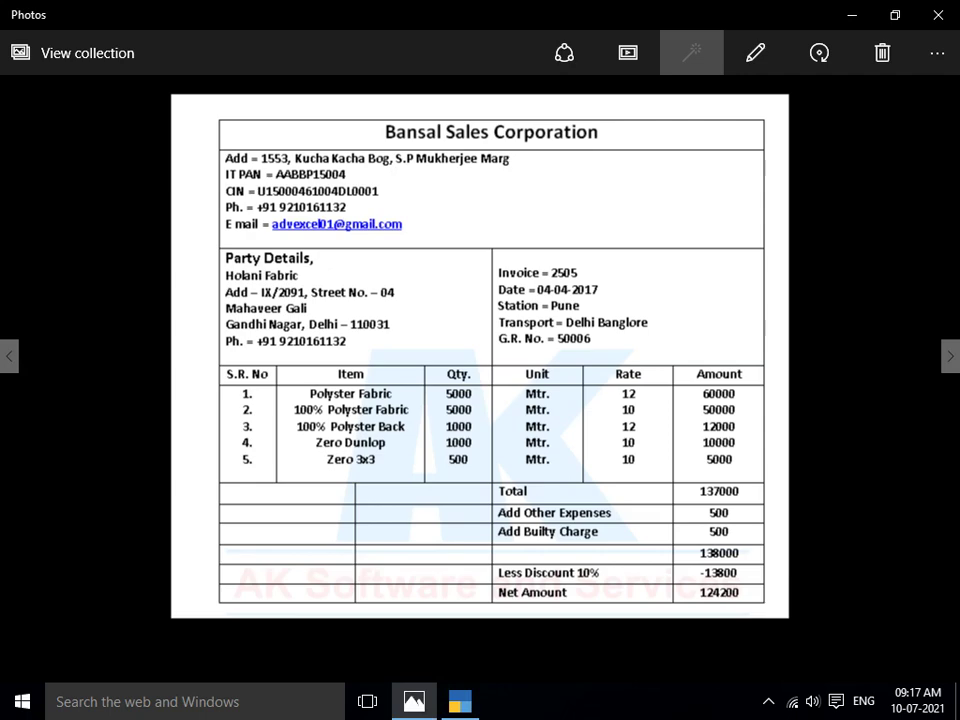
{"action": "key", "text": "alt+Tab"}
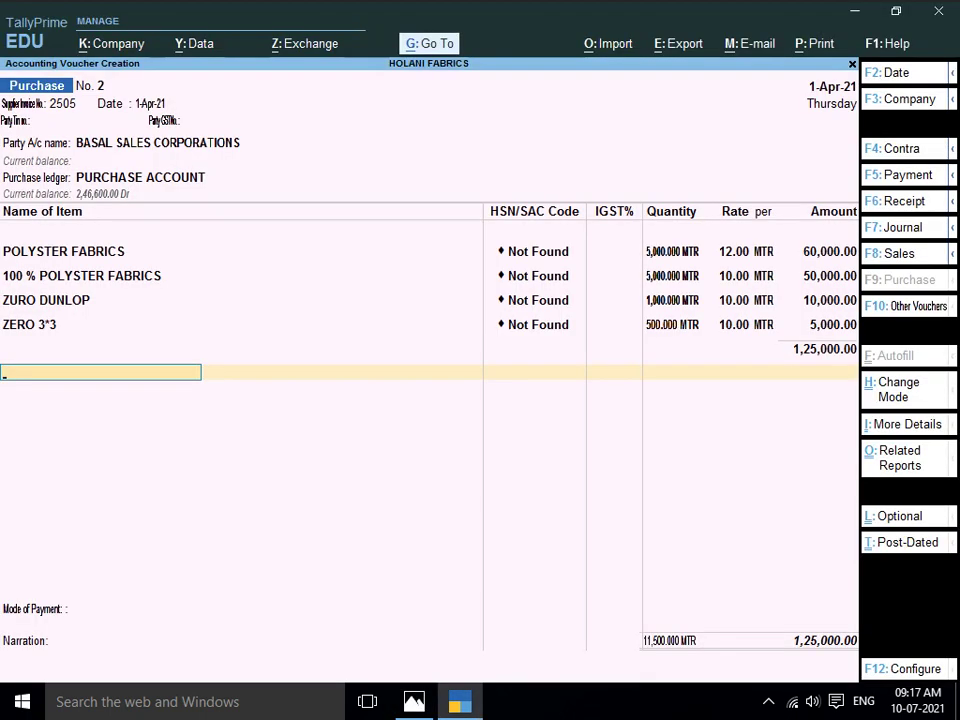
{"action": "key", "text": "Return"}
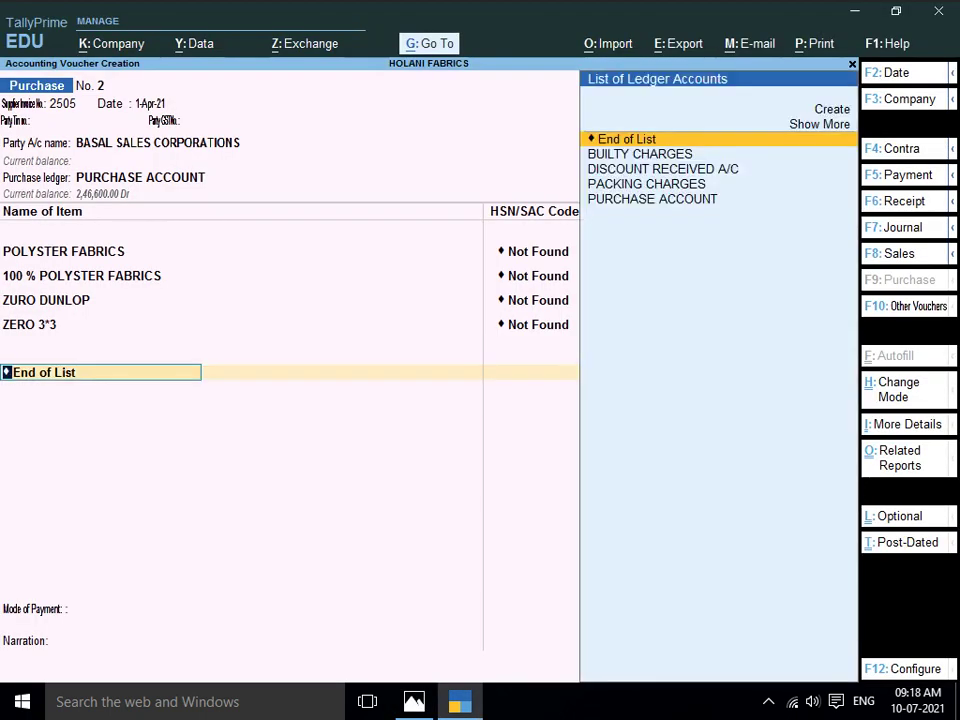
Create the ledger OTHER EXP under Indirect Expenses, leave its remaining details at their defaults and save it
{"action": "key", "text": "alt+c"}
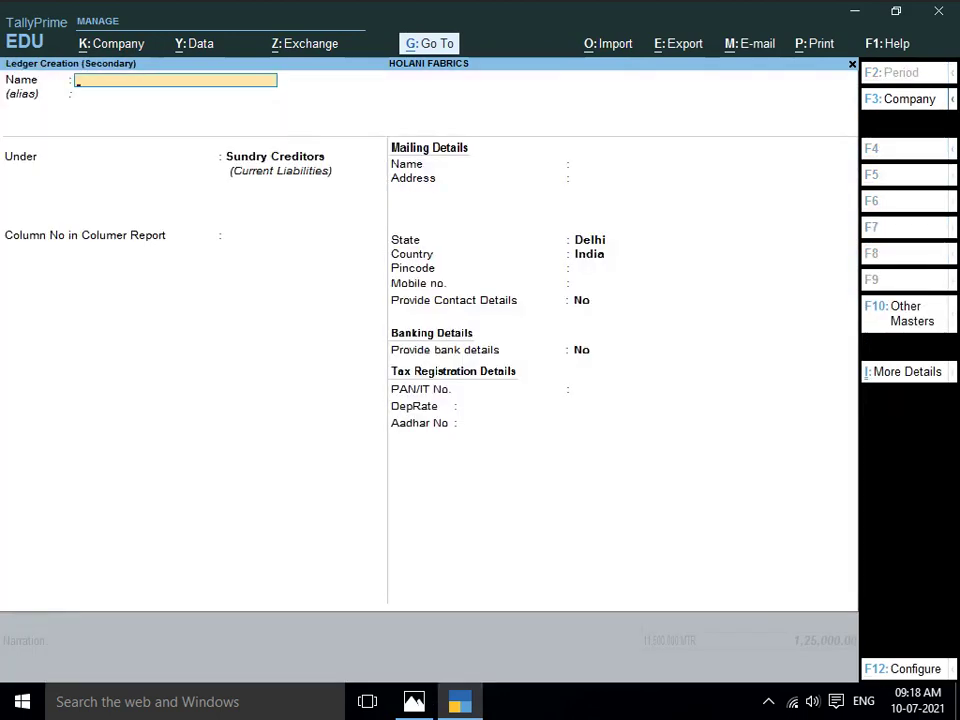
{"action": "type", "text": "OTHER EXP"}
{"action": "key", "text": "Return"}
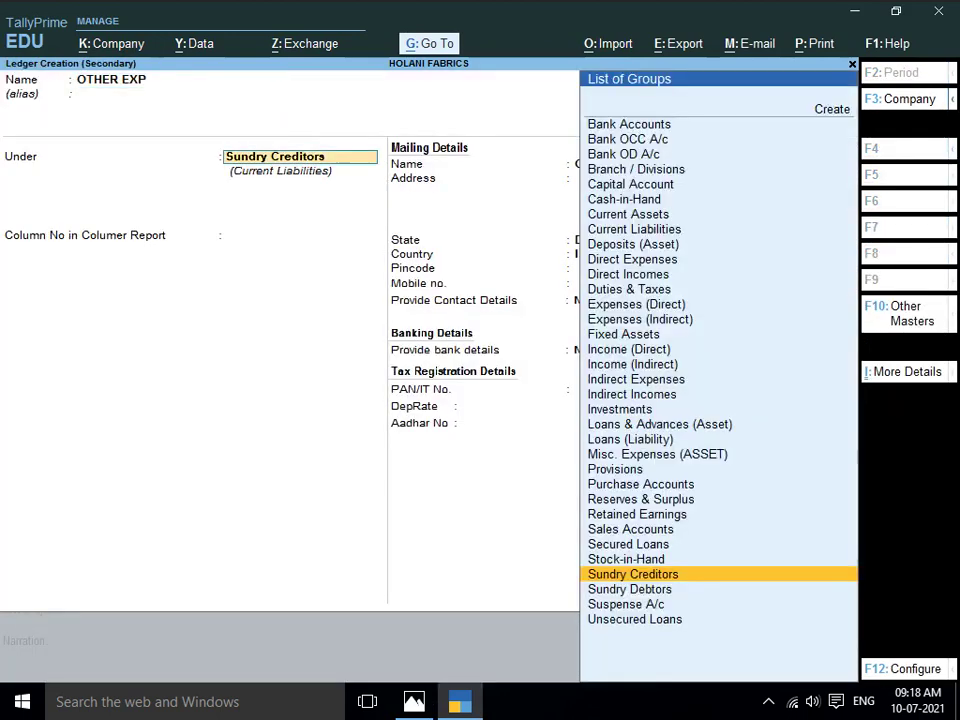
{"action": "type", "text": "EX"}
{"action": "key", "text": "Down"}
{"action": "key", "text": "Down"}
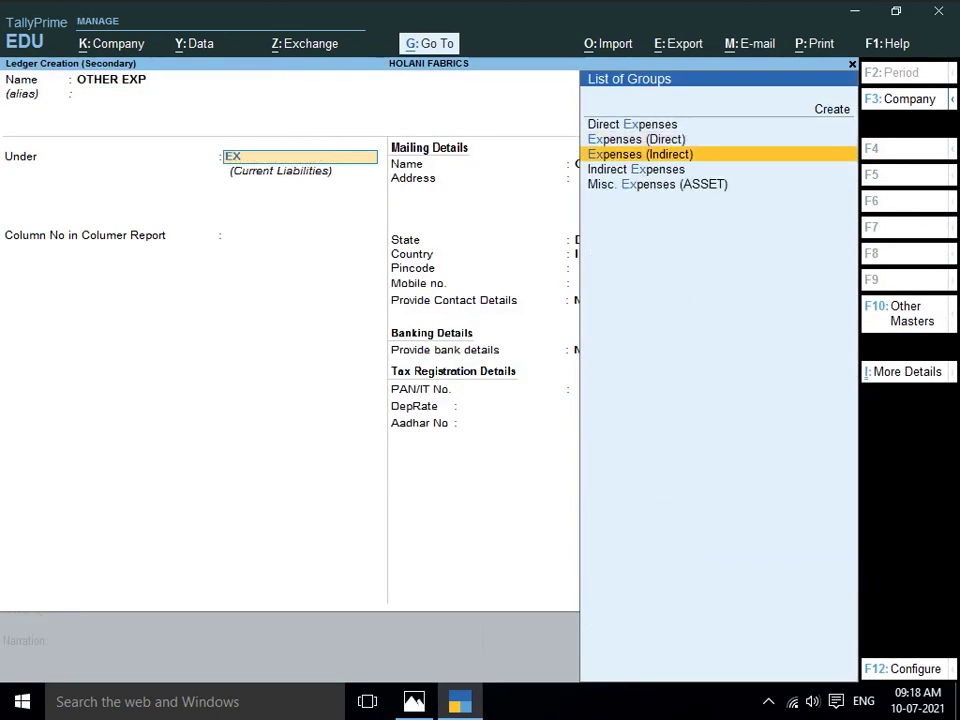
{"action": "key", "text": "Return"}
{"action": "key", "text": "Return"}
{"action": "key", "text": "Return"}
{"action": "key", "text": "Return"}
{"action": "key", "text": "Return"}
{"action": "key", "text": "Return"}
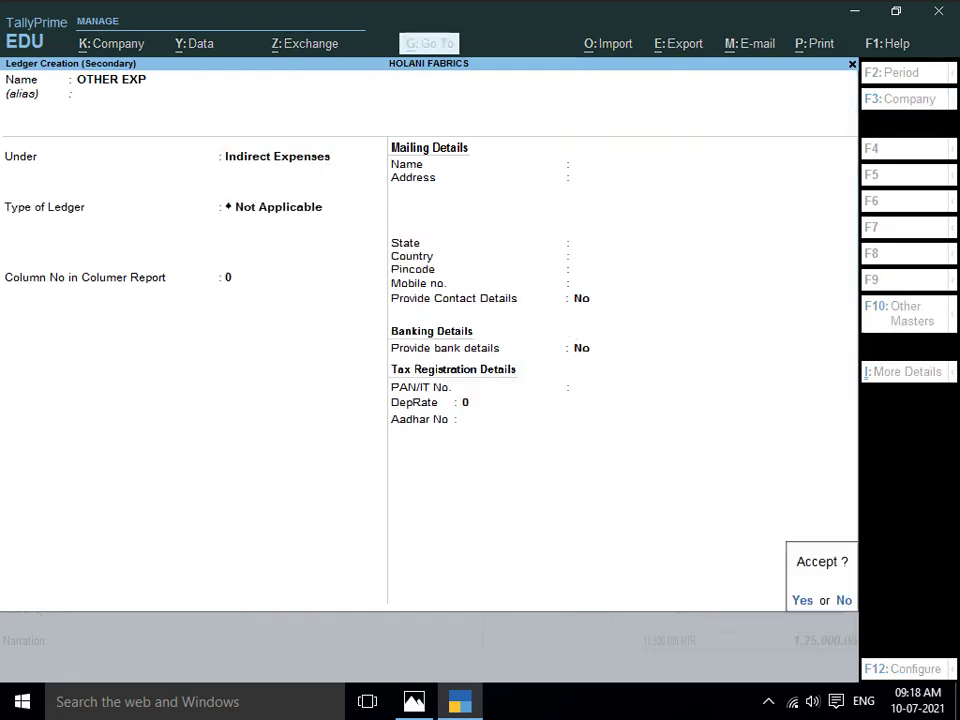
{"action": "key", "text": "Return"}
Enter an amount of 500 for OTHER EXP as on the invoice image, without a description
{"action": "key", "text": "Return"}
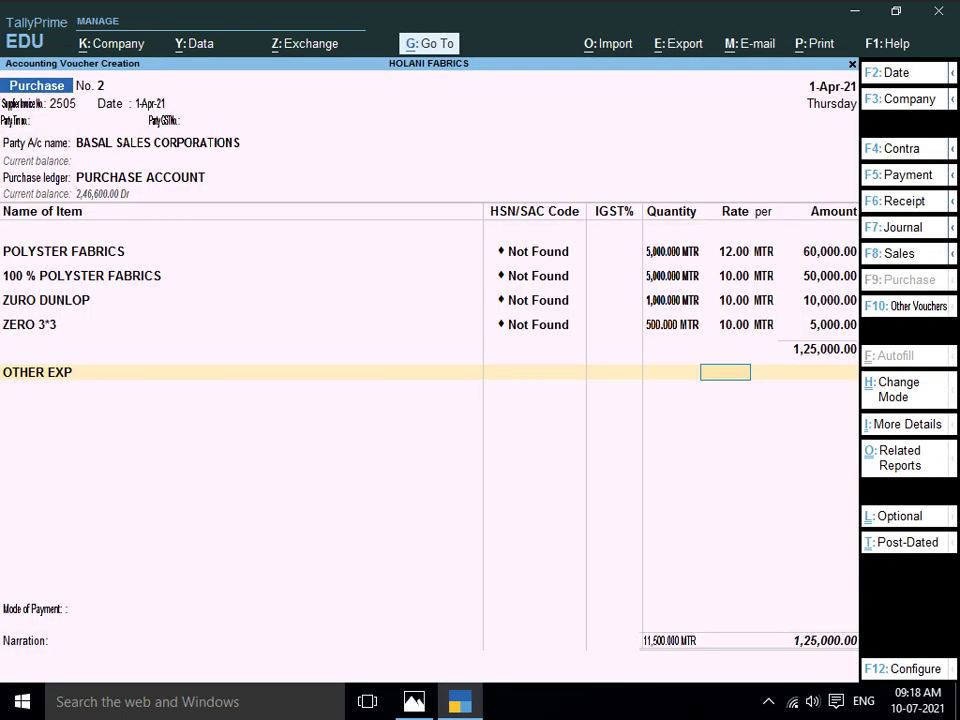
{"action": "key", "text": "alt+Tab"}
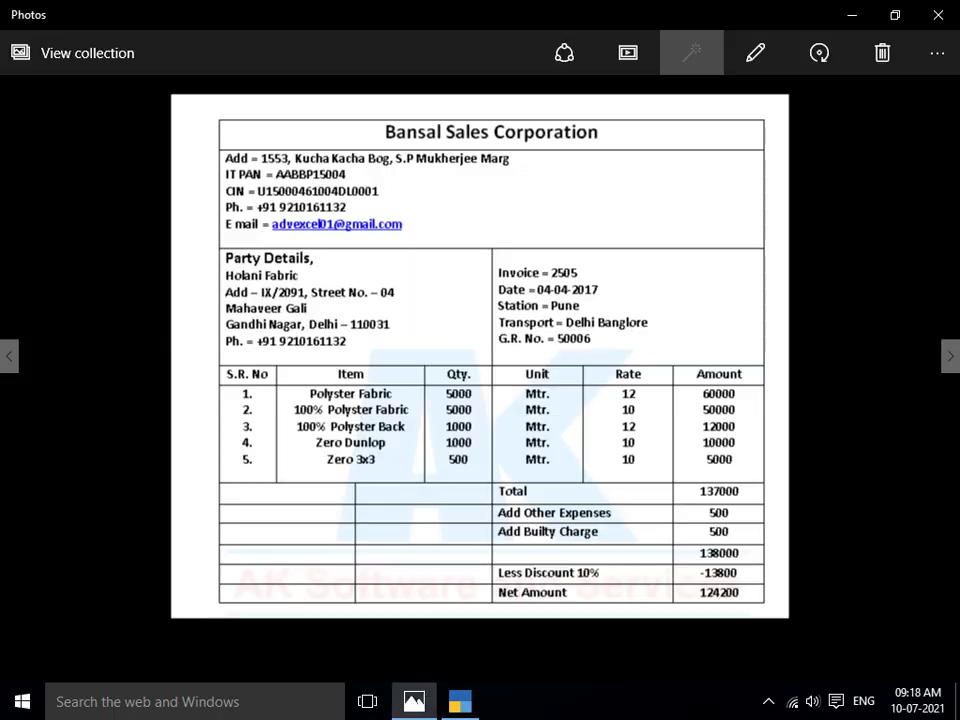
{"action": "key", "text": "alt+Tab"}
{"action": "type", "text": "500"}
{"action": "key", "text": "Return"}
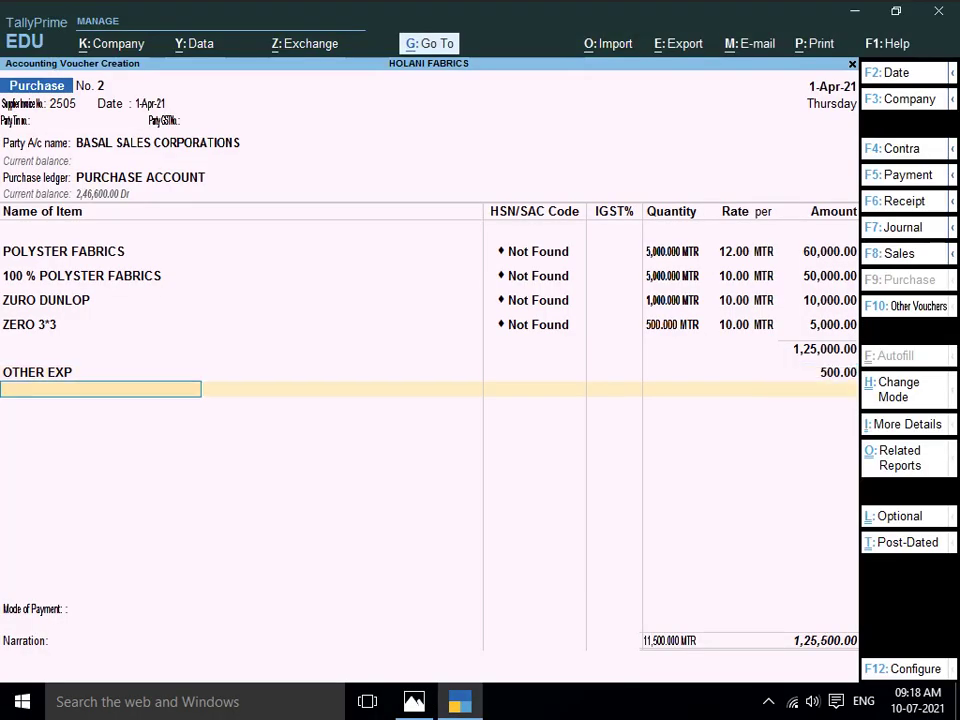
Add the BUILTY CHARGES ledger to the voucher with an amount of 500 and no description
{"action": "type", "text": "BU"}
{"action": "key", "text": "Return"}
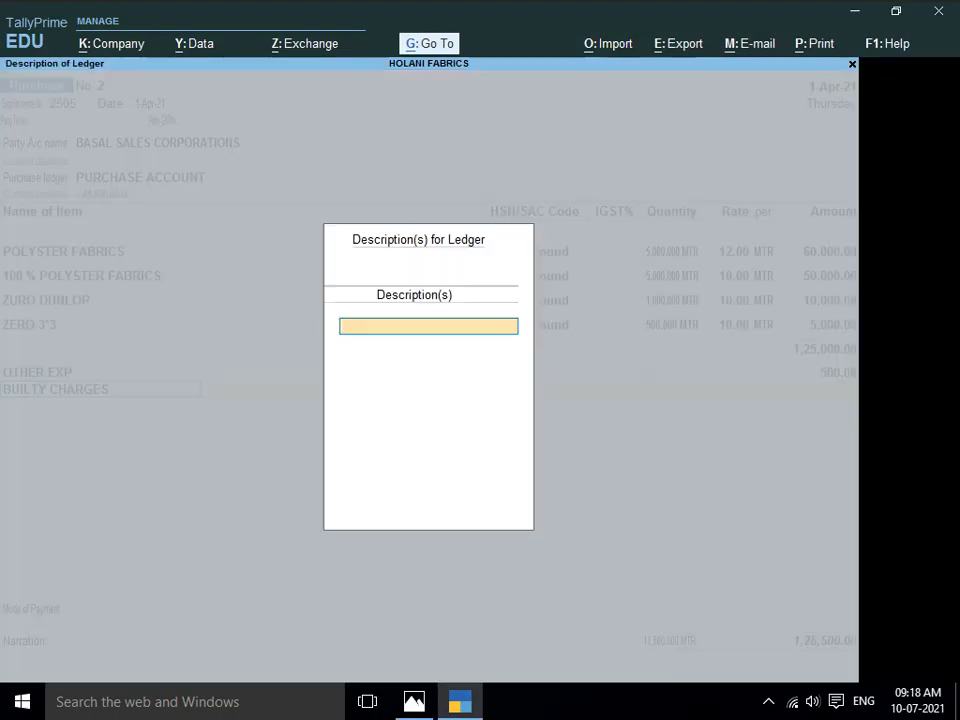
{"action": "key", "text": "Return"}
{"action": "type", "text": "500"}
{"action": "key", "text": "Return"}
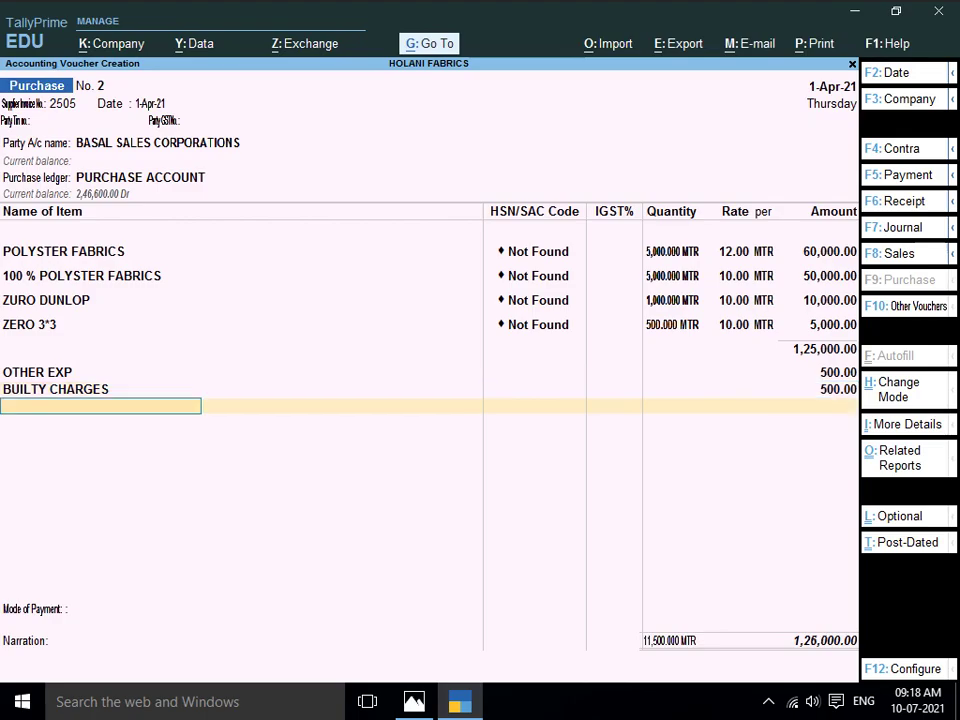
Add DISCOUNT RECEIVED A/C at -10% without a description, following the invoice image, and end the ledger lines
{"action": "key", "text": "alt+Tab"}
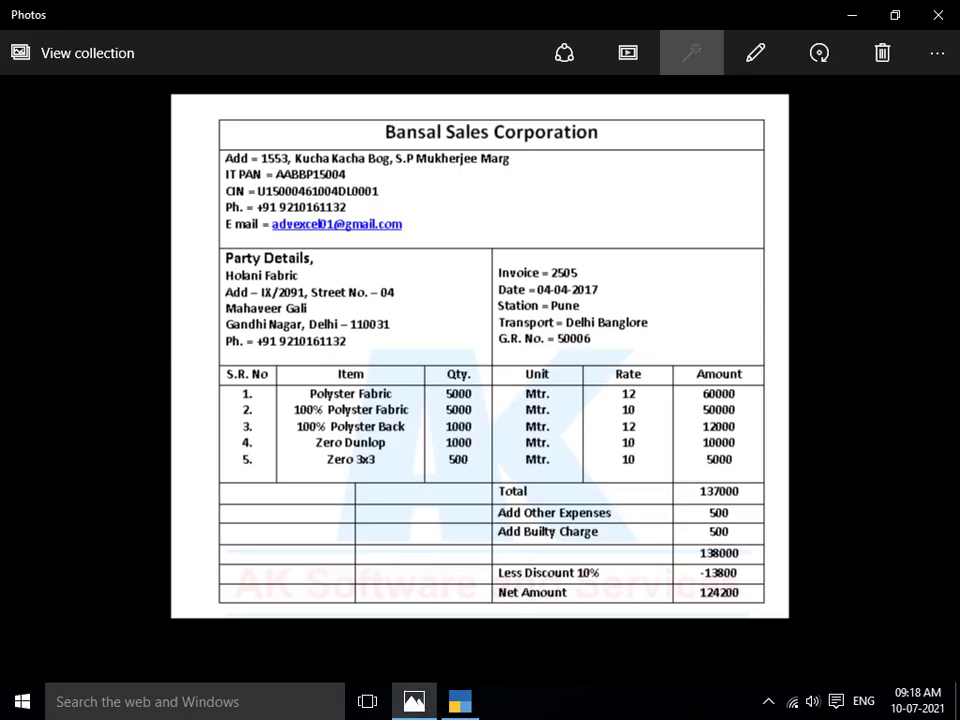
{"action": "key", "text": "alt+Tab"}
{"action": "type", "text": "DIS"}
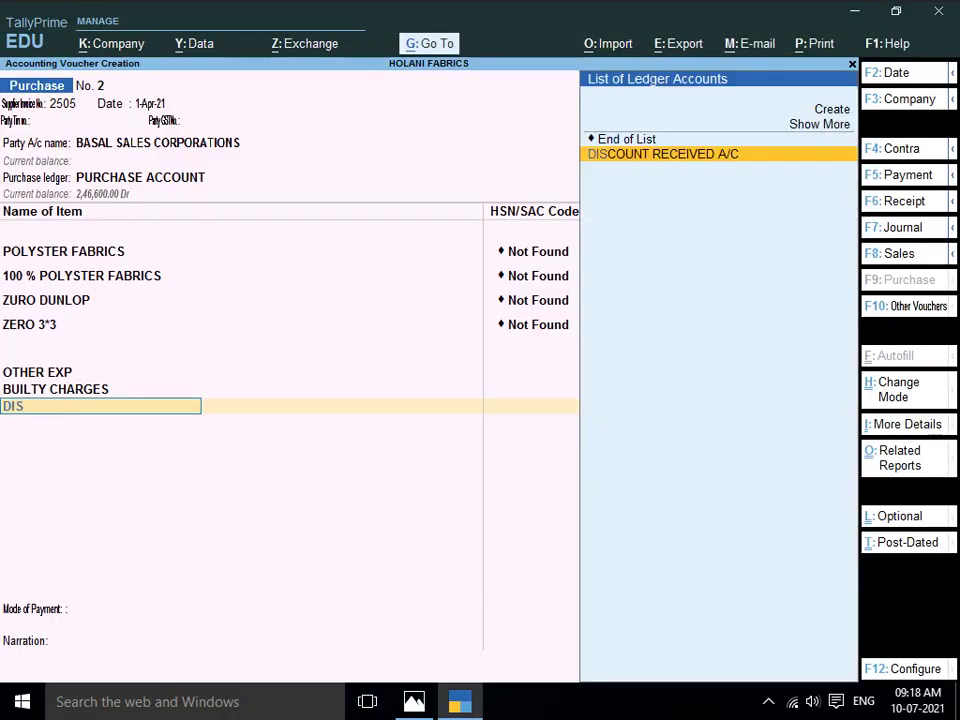
{"action": "key", "text": "Return"}
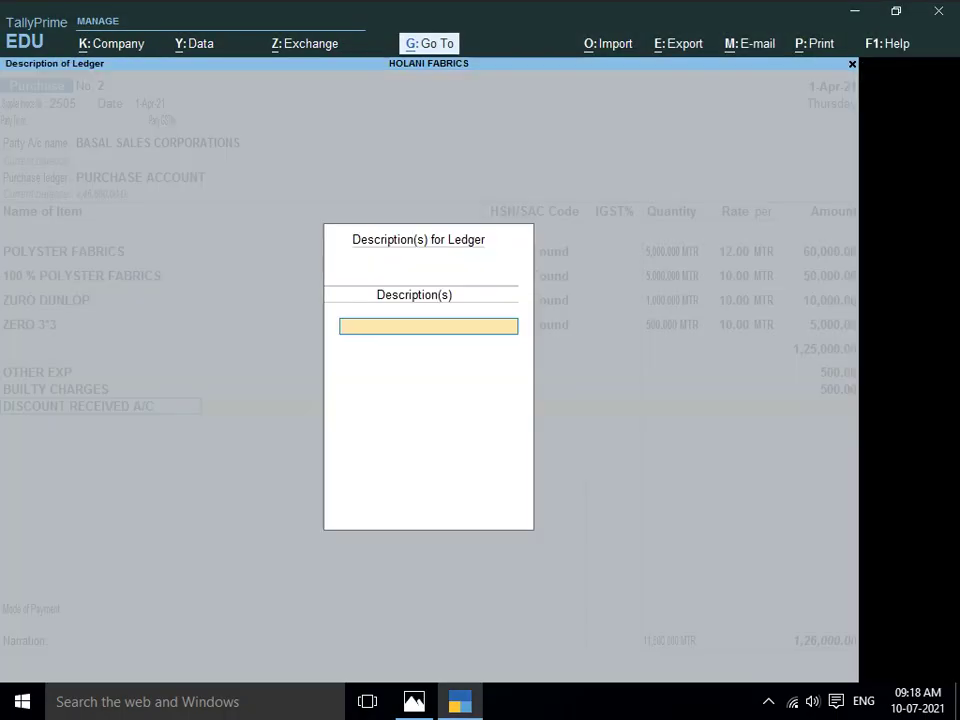
{"action": "key", "text": "Return"}
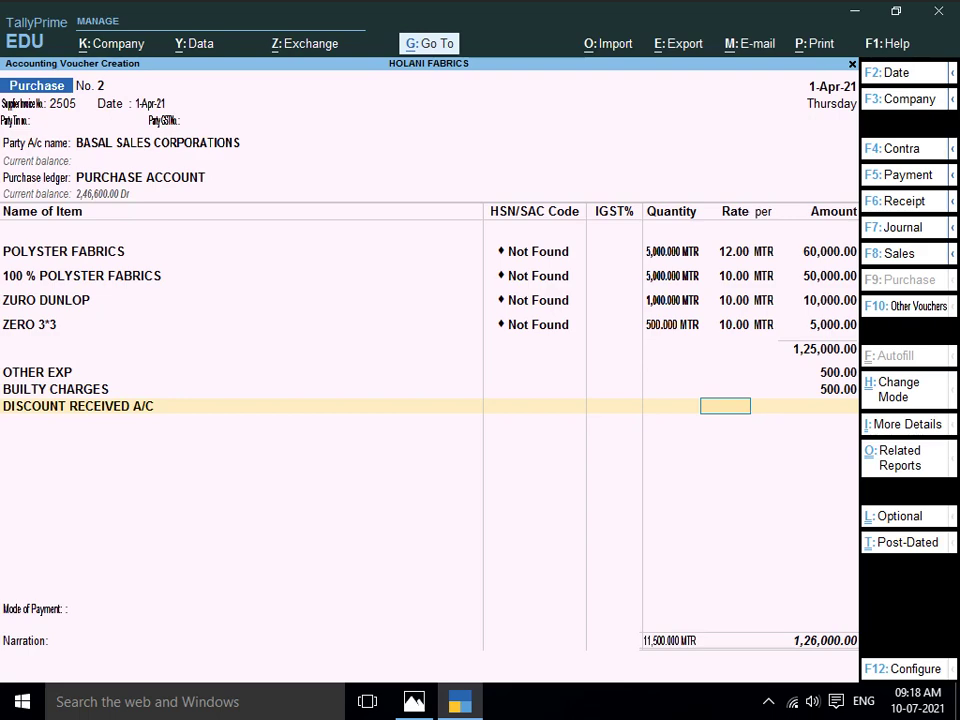
{"action": "type", "text": "-10%"}
{"action": "key", "text": "Return"}
{"action": "key", "text": "Return"}
{"action": "key", "text": "Return"}
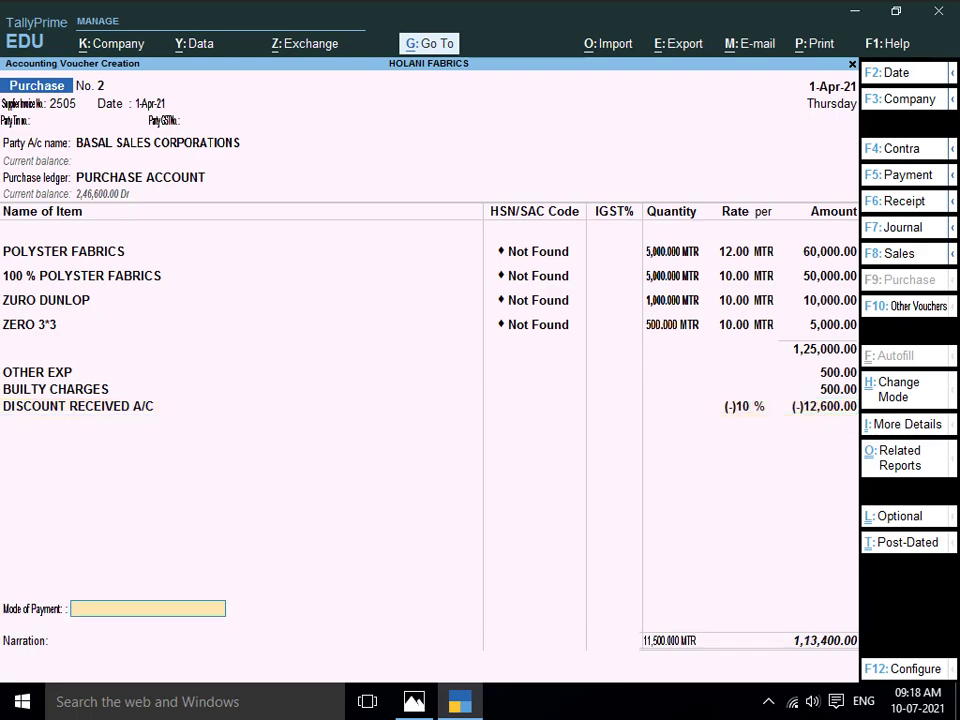
Compare the voucher's item lines, discount and total with the Bansal Sales Corporation invoice image to find the missing item
{"action": "key", "text": "alt+Tab"}
{"action": "key", "text": "alt+Tab"}
{"action": "key", "text": "alt+Tab"}
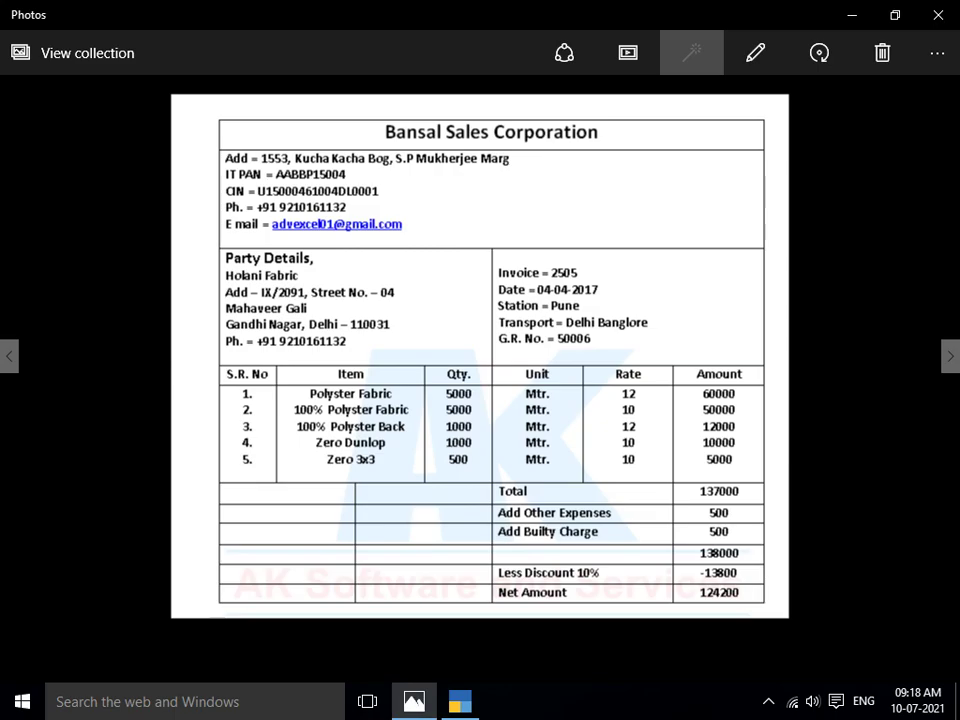
{"action": "key", "text": "alt+Tab"}
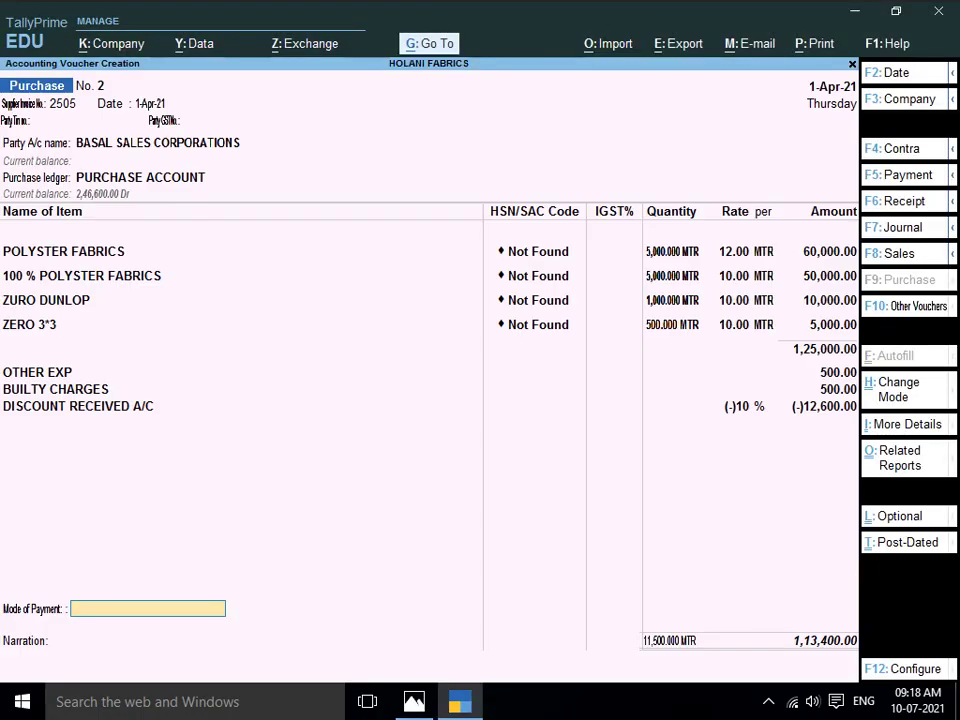
{"action": "key", "text": "alt+Tab"}
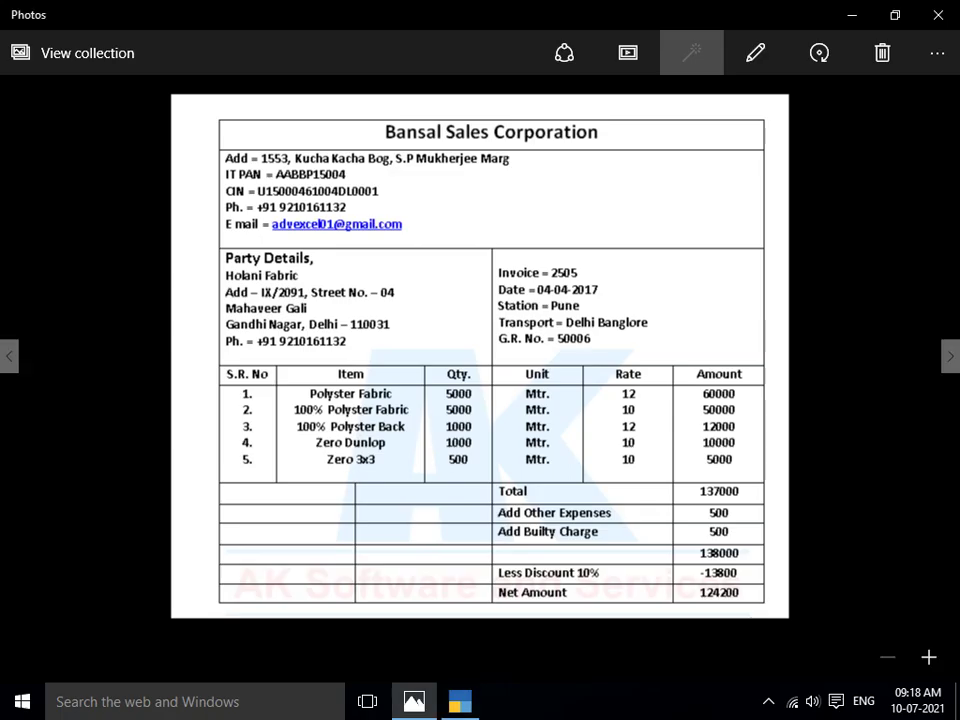
{"action": "key", "text": "alt+Tab"}
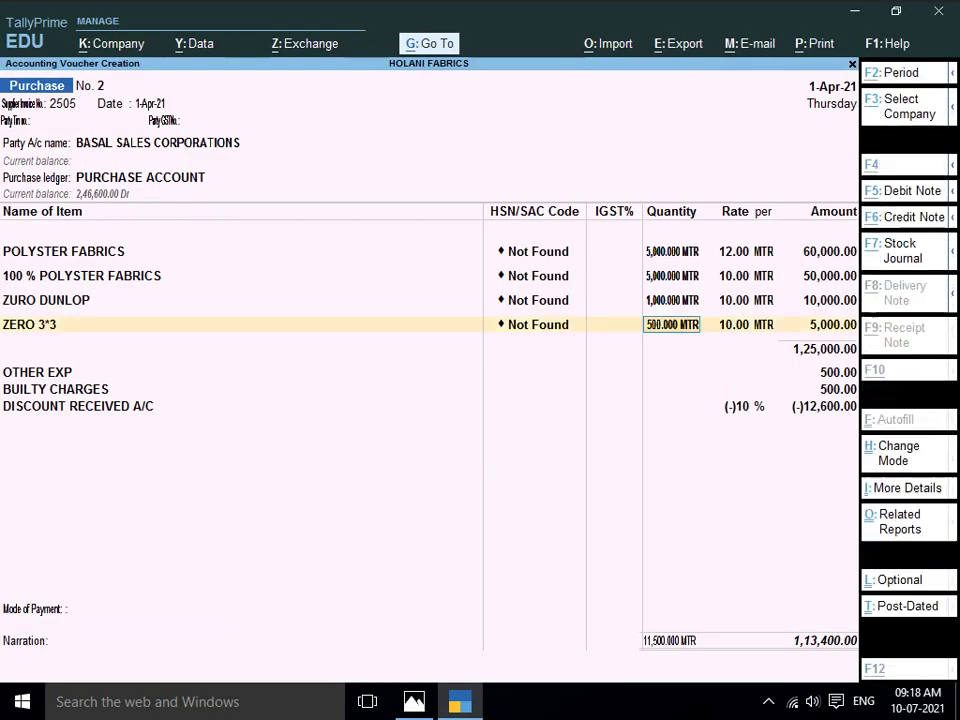
{"action": "key", "text": "alt+Tab"}
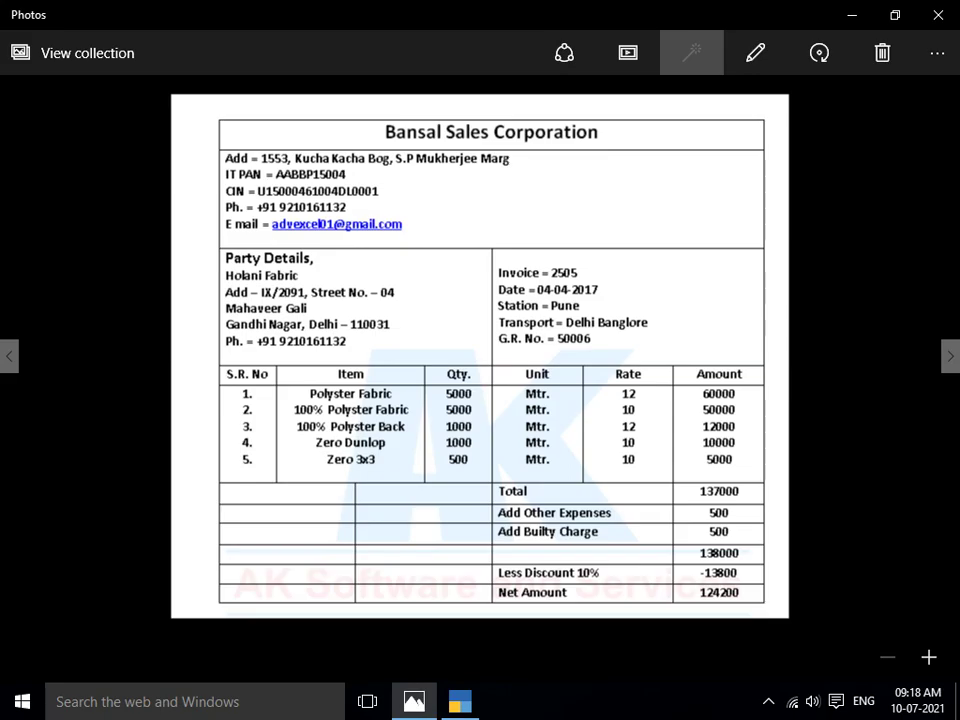
{"action": "key", "text": "alt+Tab"}
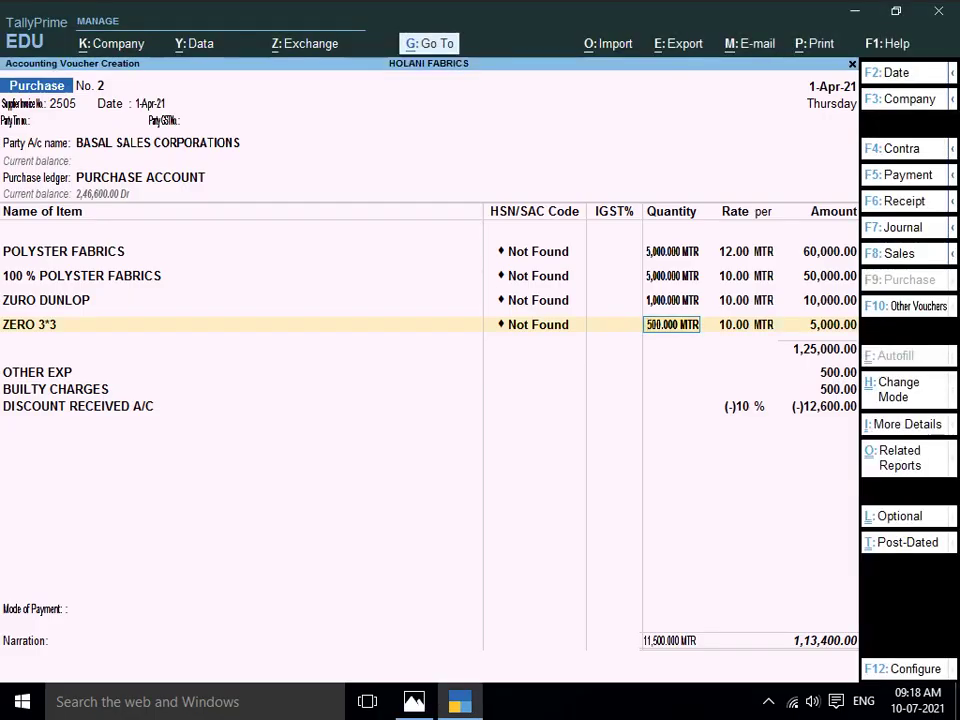
Go through the ZURO DUNLOP and ZERO 3*3 lines, keeping their entries, and move on to a new item line
{"action": "key", "text": "Up"}
{"action": "key", "text": "Return"}
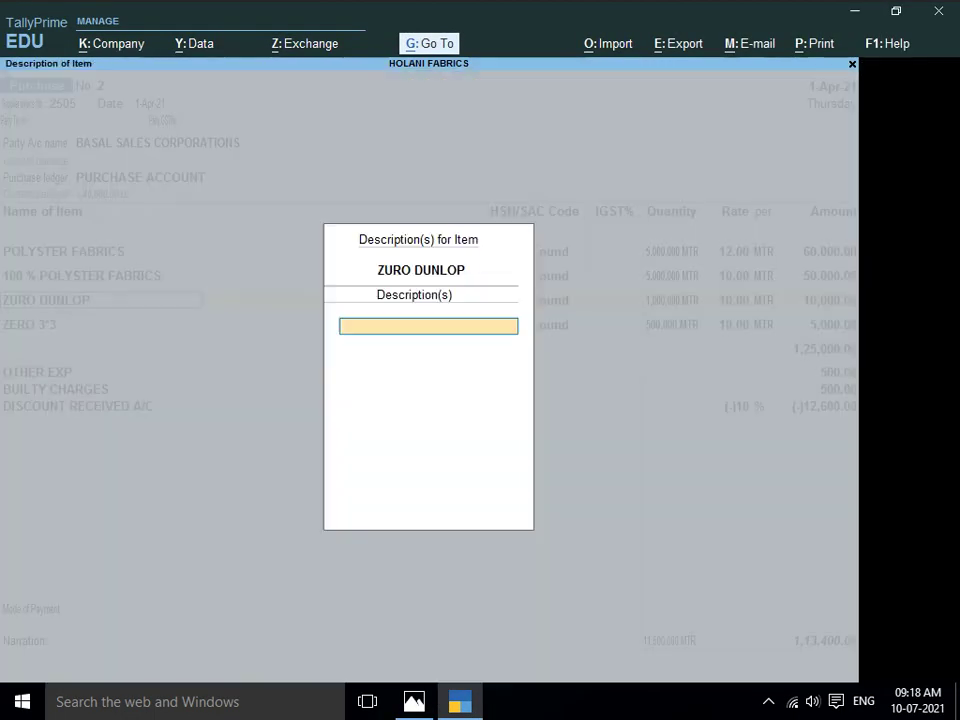
{"action": "key", "text": "Return"}
{"action": "key", "text": "Return"}
{"action": "key", "text": "alt+Tab"}
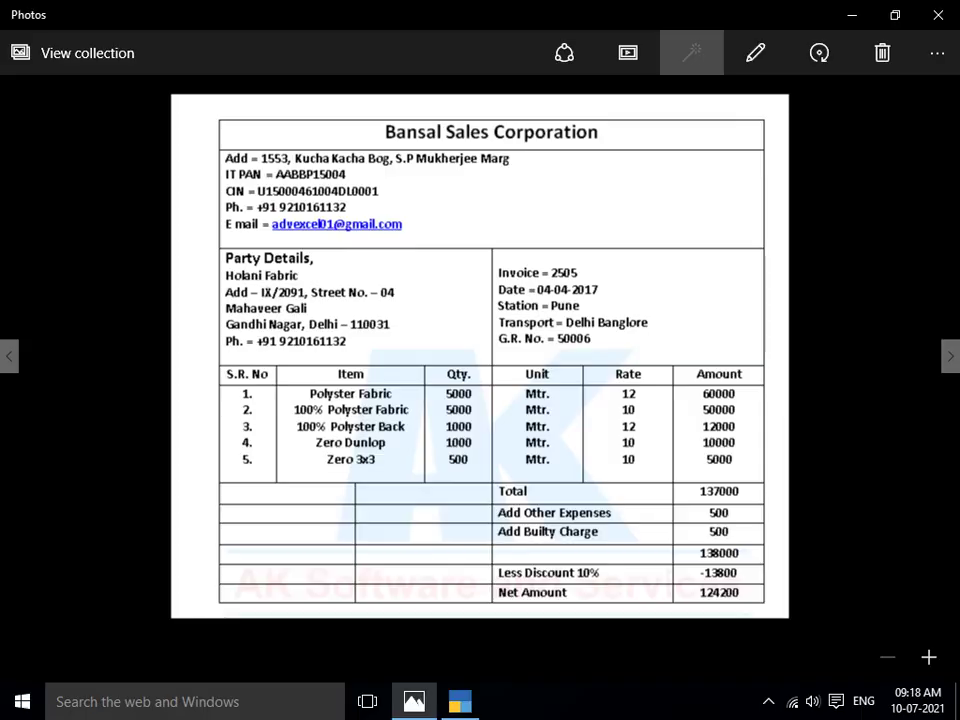
{"action": "key", "text": "alt+Tab"}
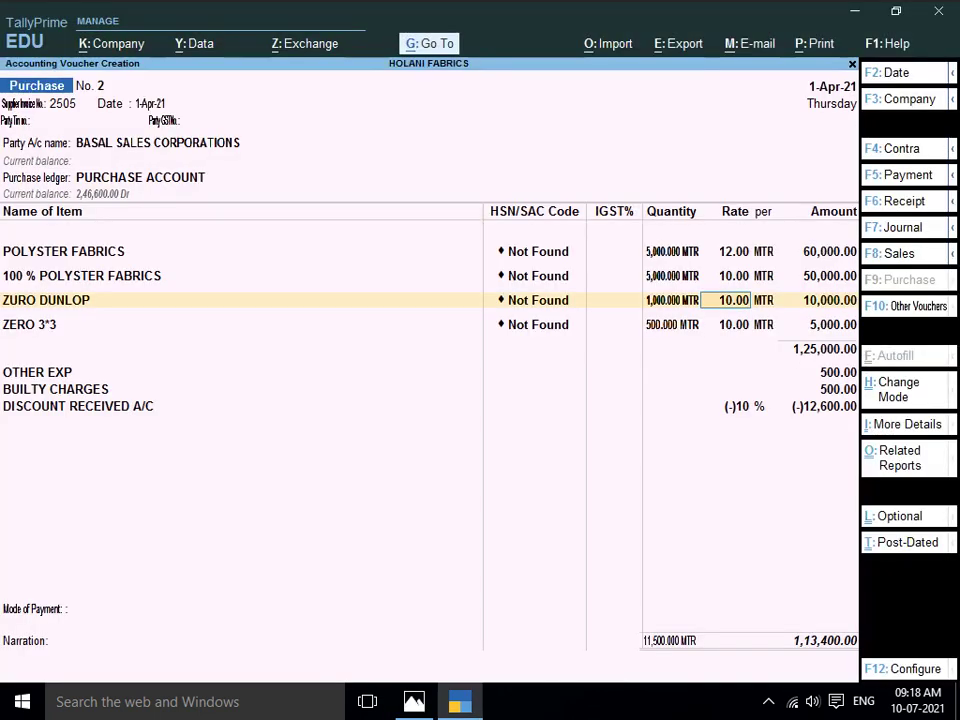
{"action": "key", "text": "Return"}
{"action": "key", "text": "Return"}
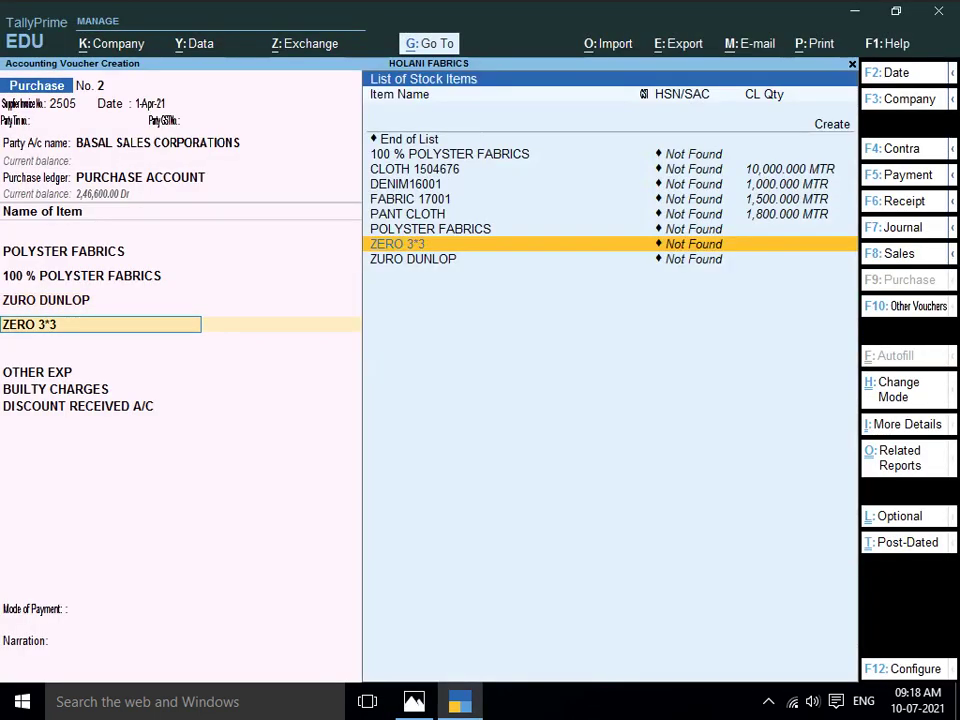
{"action": "key", "text": "Return"}
{"action": "key", "text": "Return"}
{"action": "key", "text": "Return"}
{"action": "key", "text": "Return"}
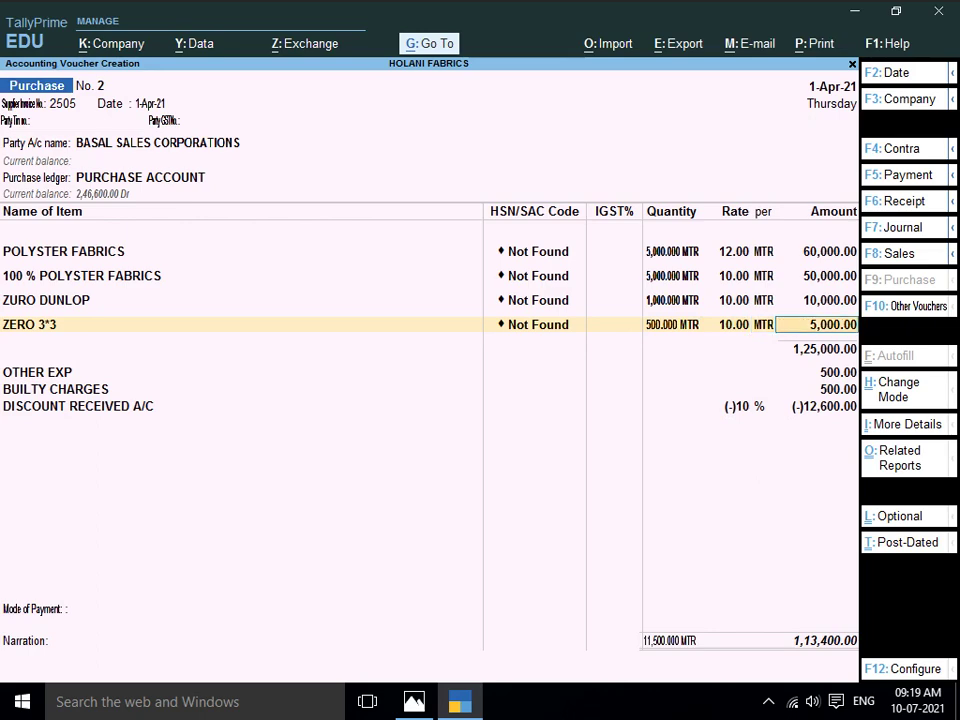
{"action": "key", "text": "Return"}
Start a new stock item from the voucher and name it 100 % POLYSTER BACK, following the invoice image
{"action": "key", "text": "alt+c"}
{"action": "key", "text": "alt+Tab"}
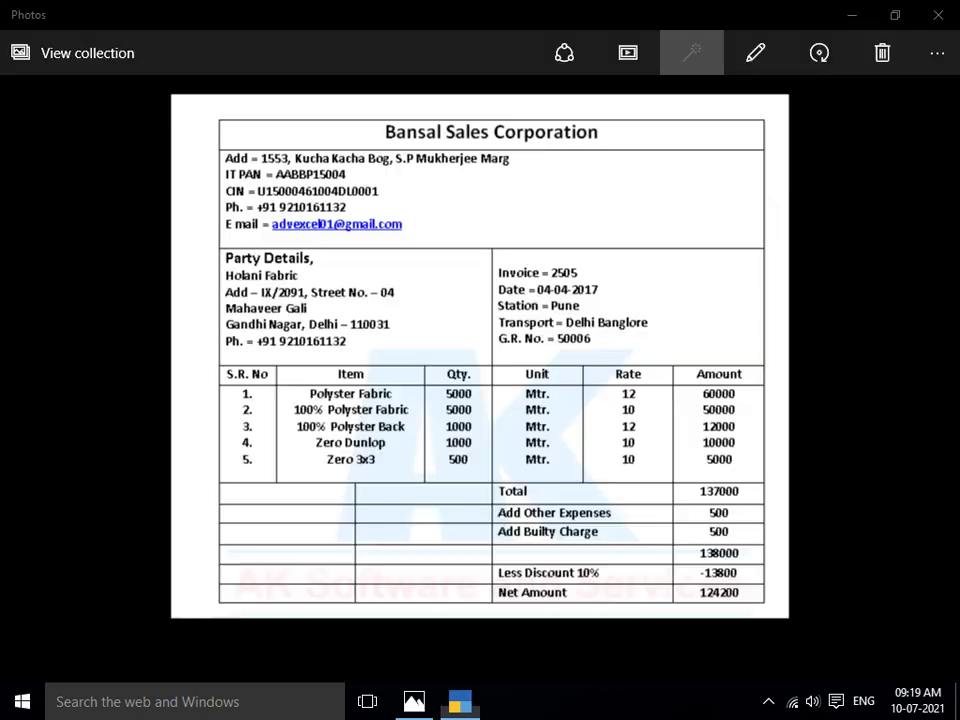
{"action": "key", "text": "alt+Tab"}
{"action": "type", "text": "100"}
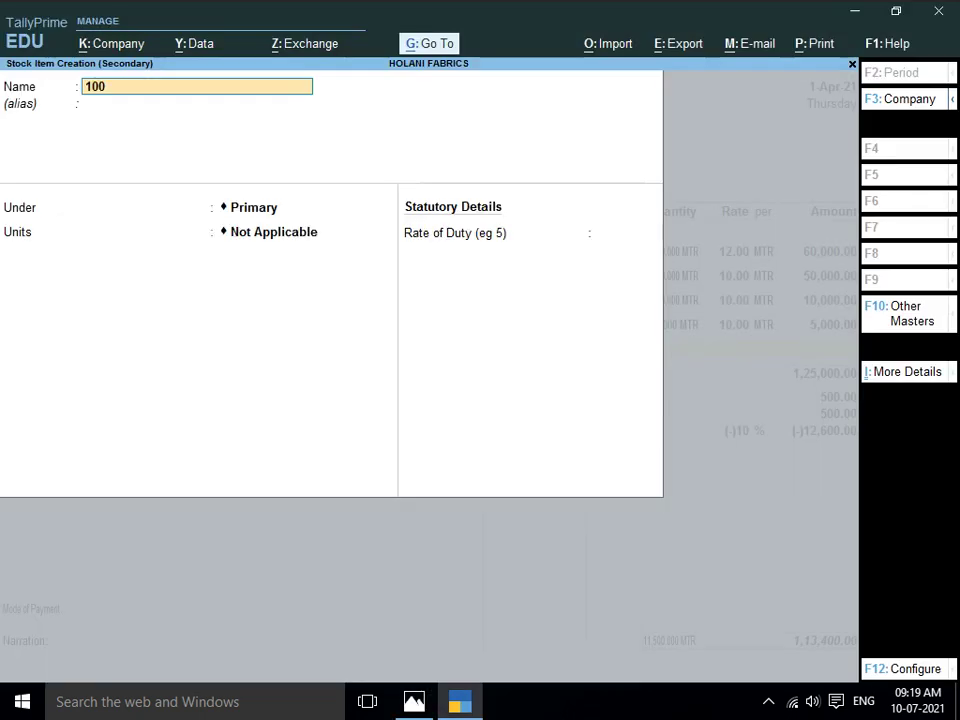
{"action": "type", "text": " %"}
{"action": "key", "text": "alt+Tab"}
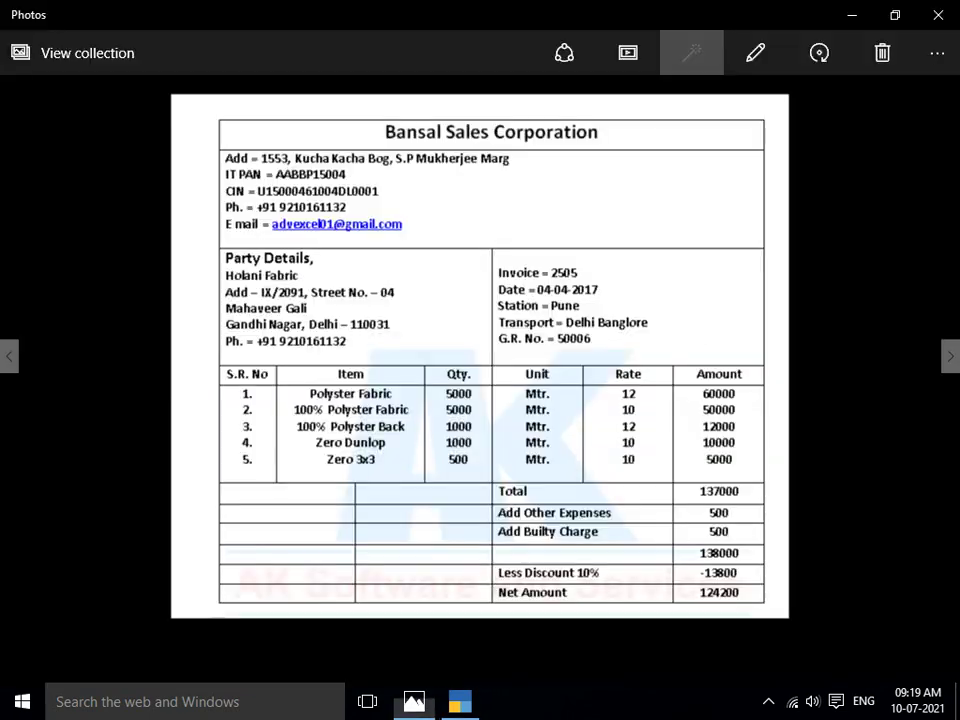
{"action": "key", "text": "alt+Tab"}
{"action": "type", "text": "POL"}
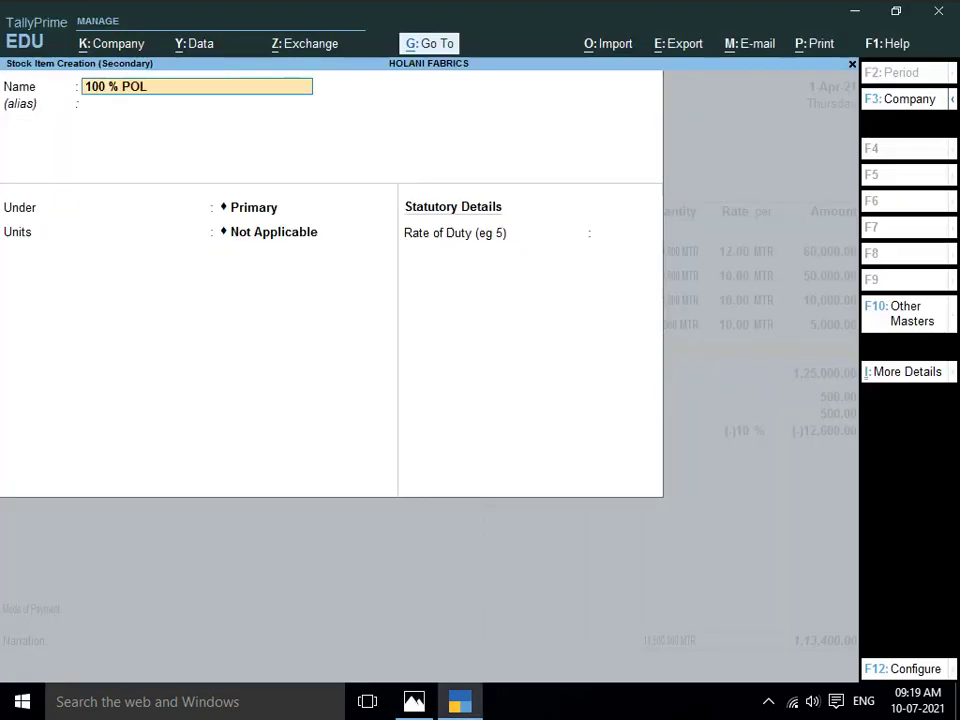
{"action": "type", "text": "YSTER B"}
{"action": "key", "text": "alt+Tab"}
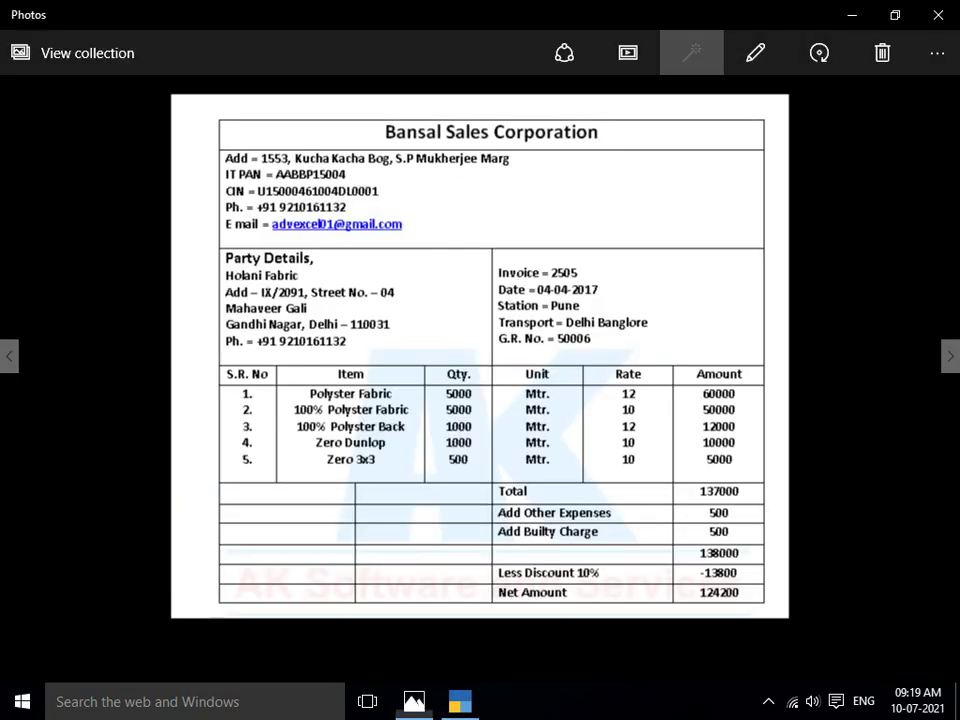
{"action": "key", "text": "alt+Tab"}
{"action": "type", "text": "ACK"}
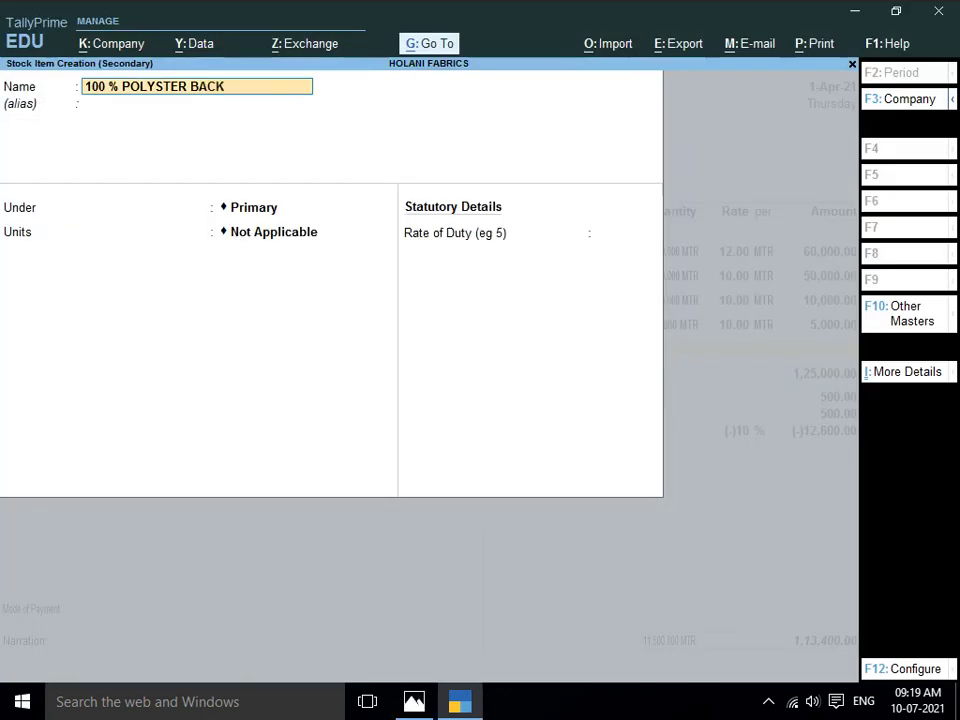
Keep the stock item under Primary without an alias, set its units to MTR and save it
{"action": "key", "text": "Return"}
{"action": "key", "text": "Return"}
{"action": "key", "text": "Down"}
{"action": "key", "text": "Return"}
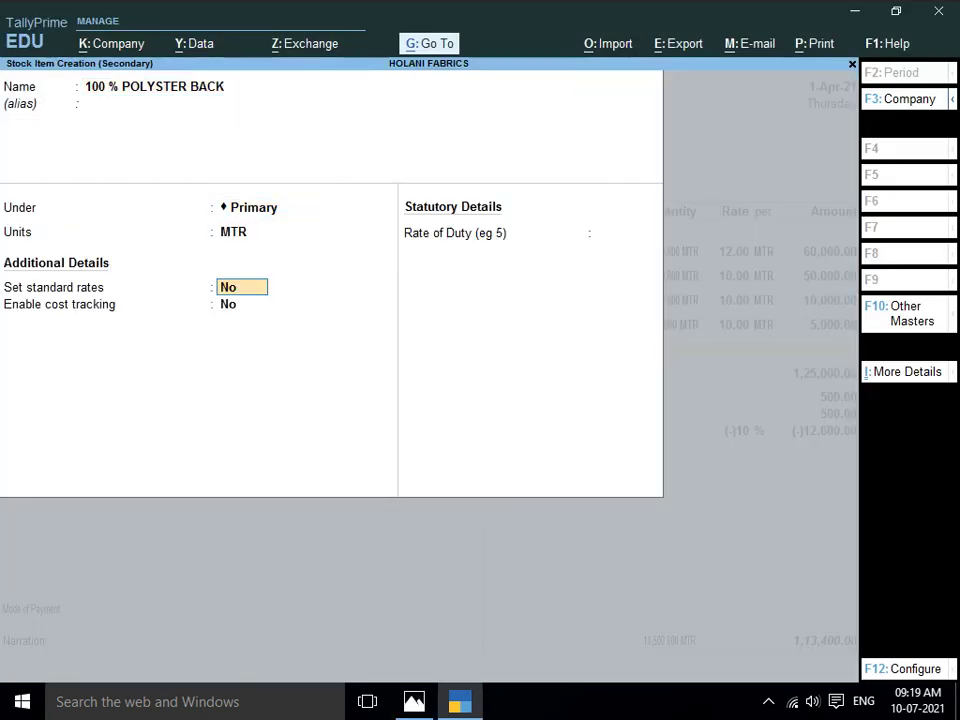
{"action": "key", "text": "Return"}
{"action": "key", "text": "ctrl+a"}
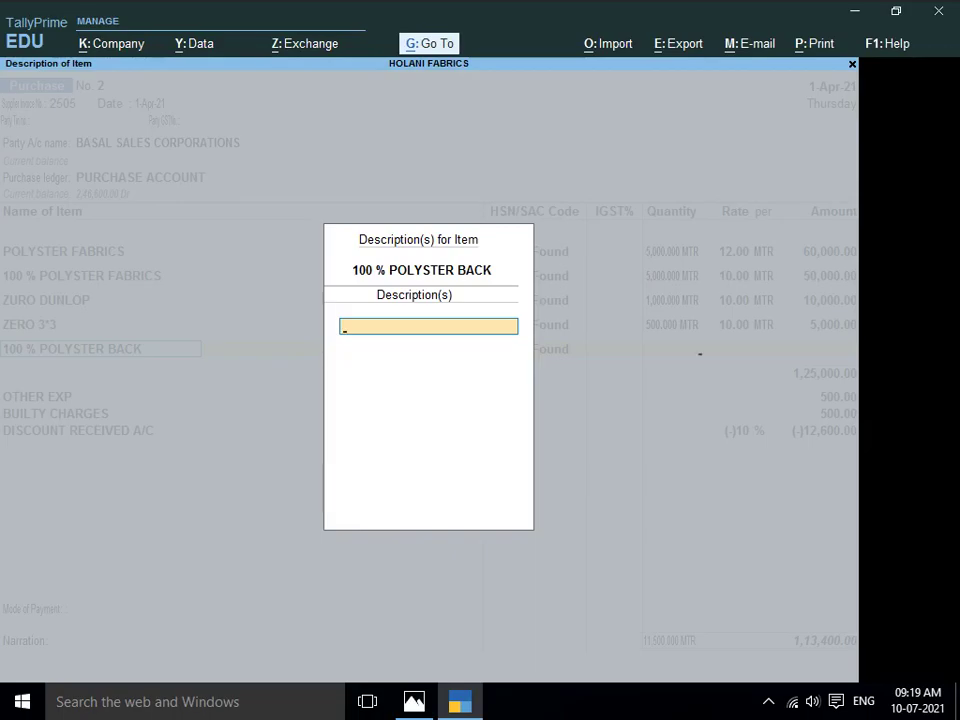
Enter quantity 1000 at rate 12 for 100 % POLYSTER BACK without a description, and check the voucher against the invoice image
{"action": "key", "text": "Return"}
{"action": "key", "text": "alt+Tab"}
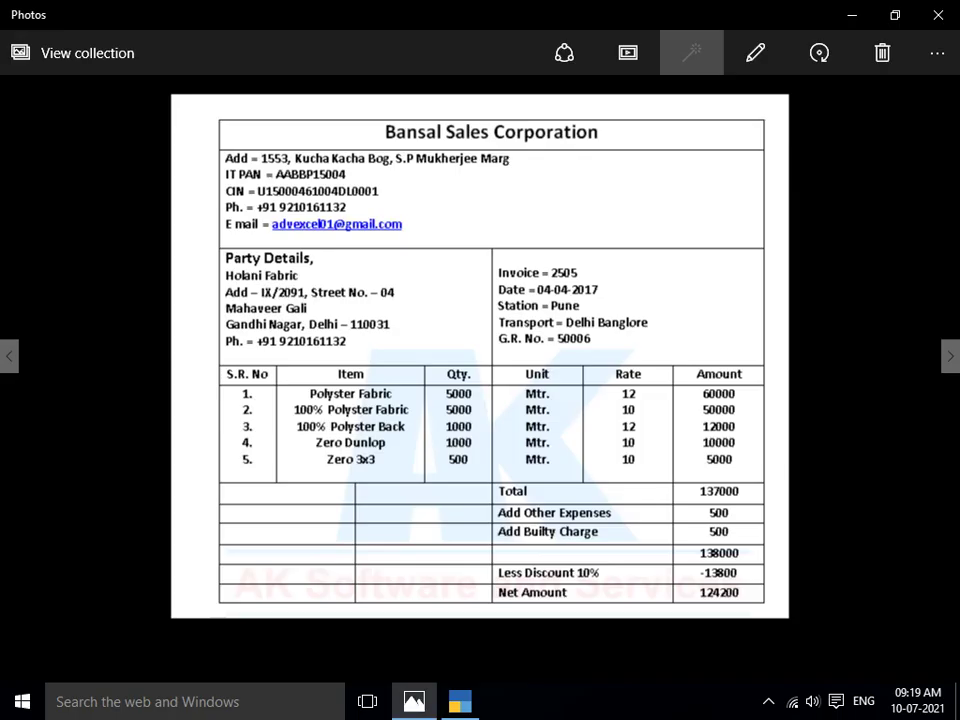
{"action": "key", "text": "alt+Tab"}
{"action": "type", "text": "1000"}
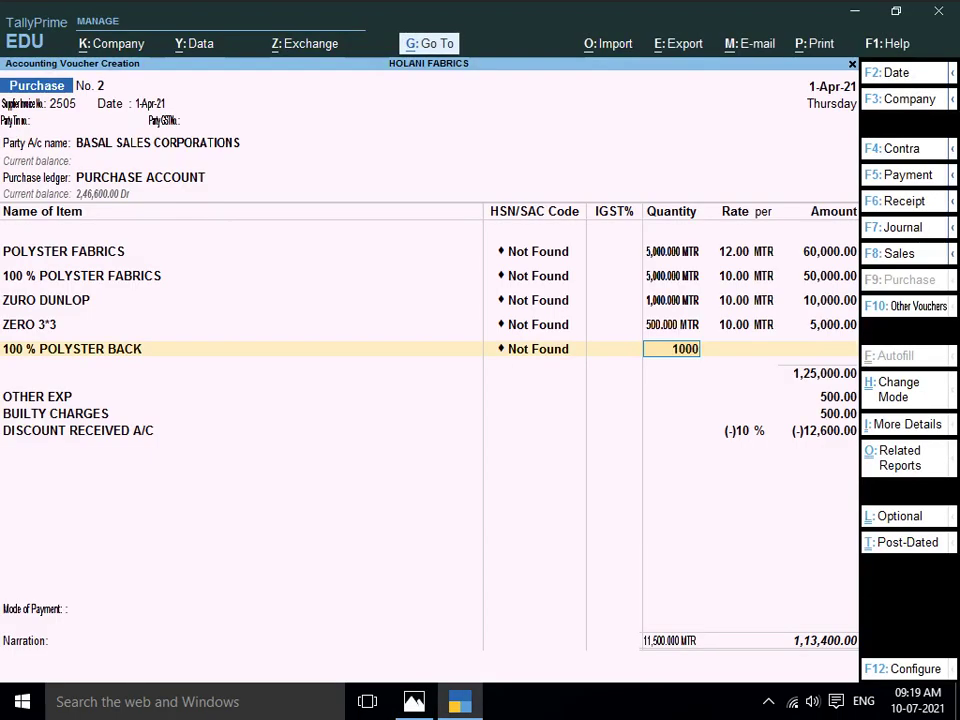
{"action": "key", "text": "Return"}
{"action": "type", "text": "132"}
{"action": "key", "text": "BackSpace"}
{"action": "key", "text": "BackSpace"}
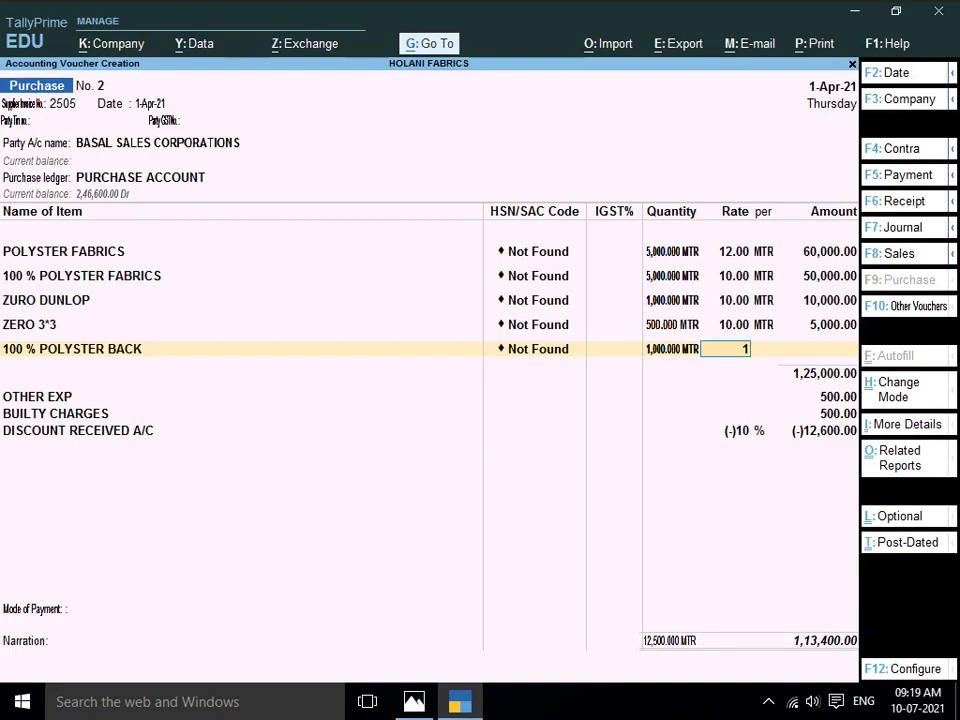
{"action": "type", "text": "2"}
{"action": "key", "text": "Return"}
{"action": "key", "text": "alt+Tab"}
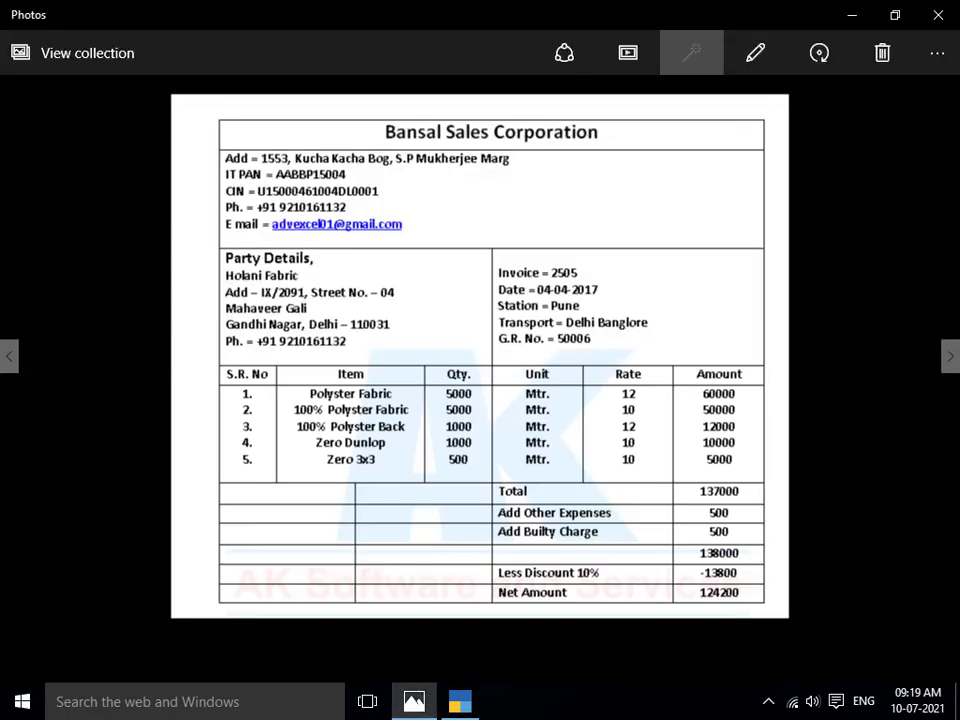
{"action": "key", "text": "alt+Tab"}
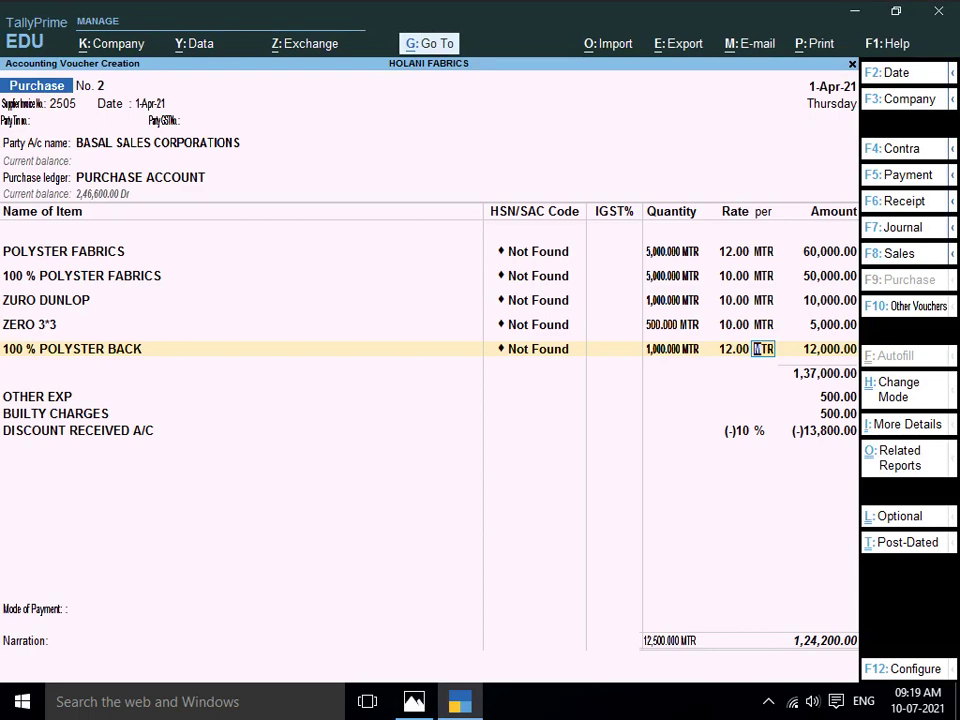
End the item lines, keep the additional ledger entries as they are and save the purchase voucher
{"action": "key", "text": "Return"}
{"action": "key", "text": "Return"}
{"action": "key", "text": "Return"}
{"action": "key", "text": "Return"}
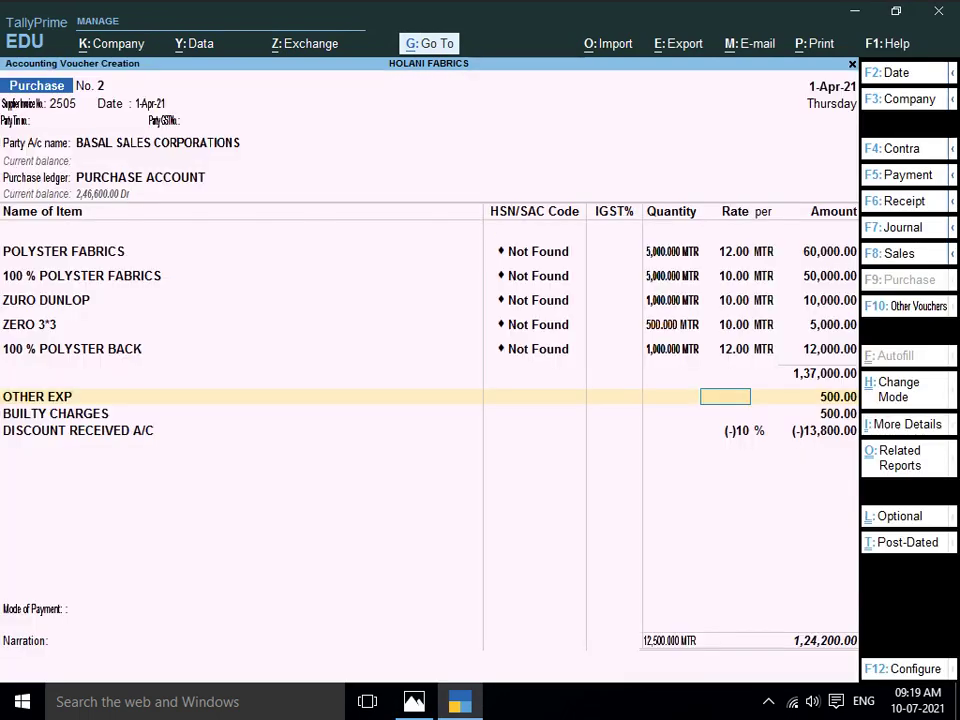
{"action": "key", "text": "Return"}
{"action": "key", "text": "ctrl+a"}
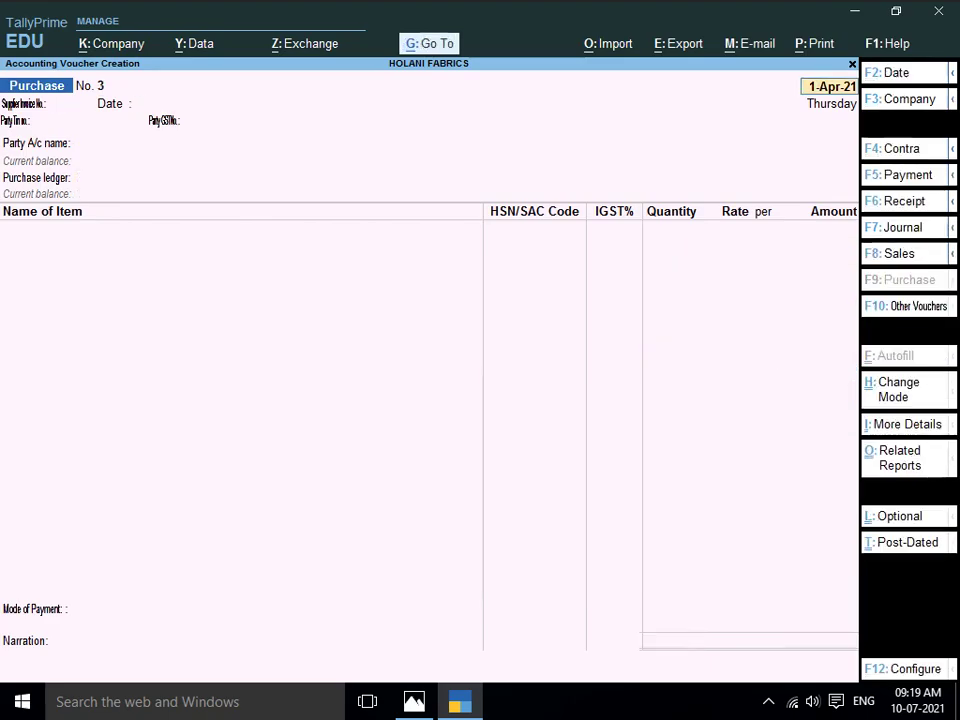
Bring up the Hari Om Traders invoice image, and enter supplier invoice number 120 dated 1-Apr-21 in the new purchase voucher
{"action": "key", "text": "alt+Tab"}
{"action": "key", "text": "Right"}
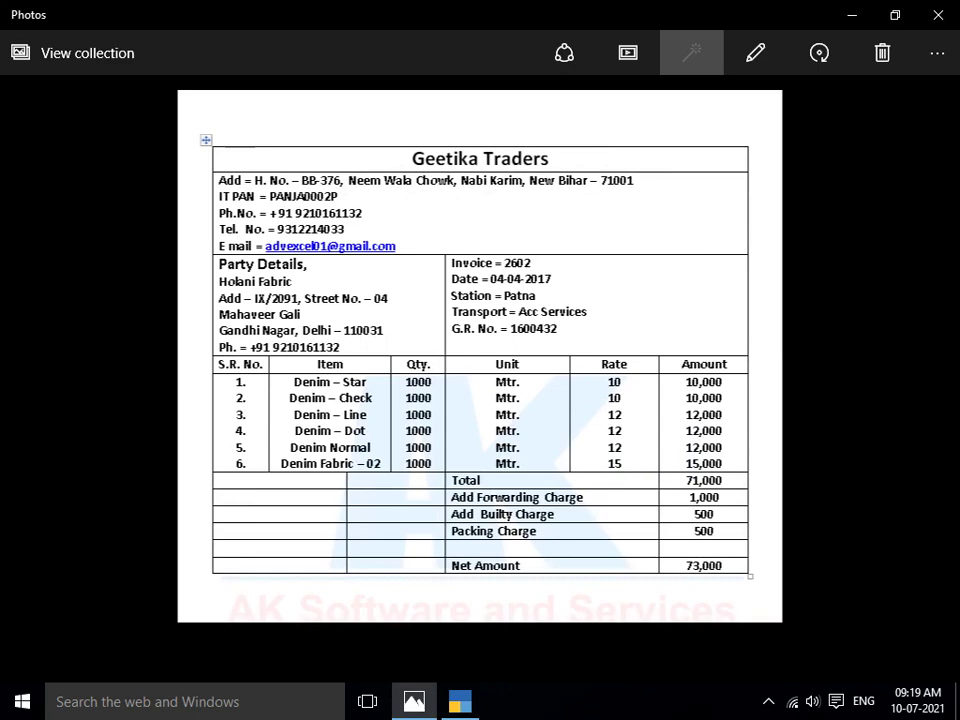
{"action": "key", "text": "Right"}
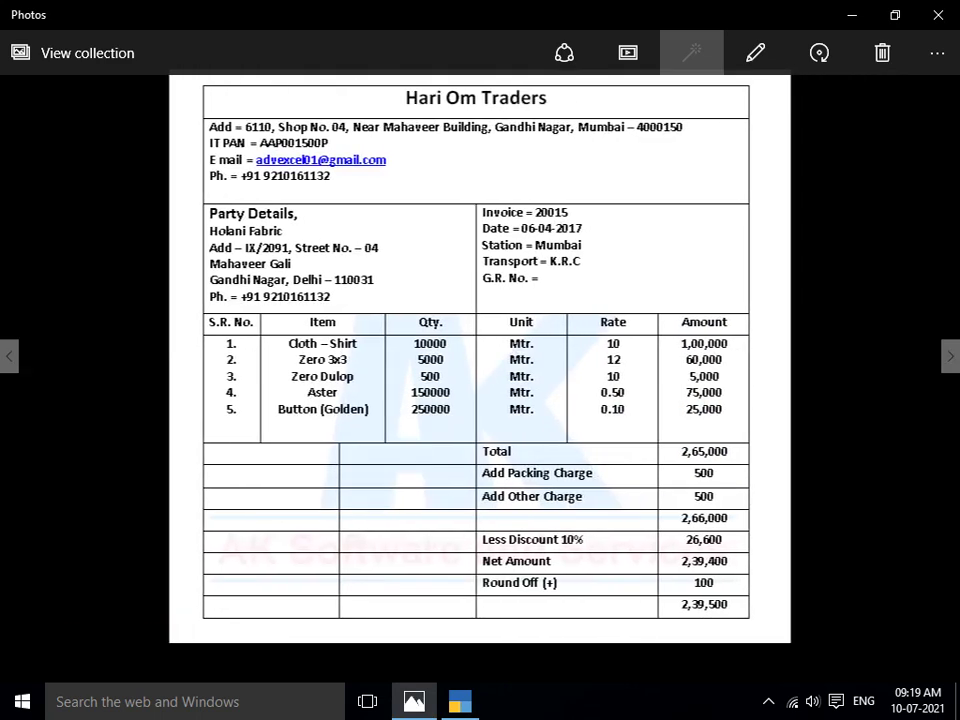
{"action": "key", "text": "alt+Tab"}
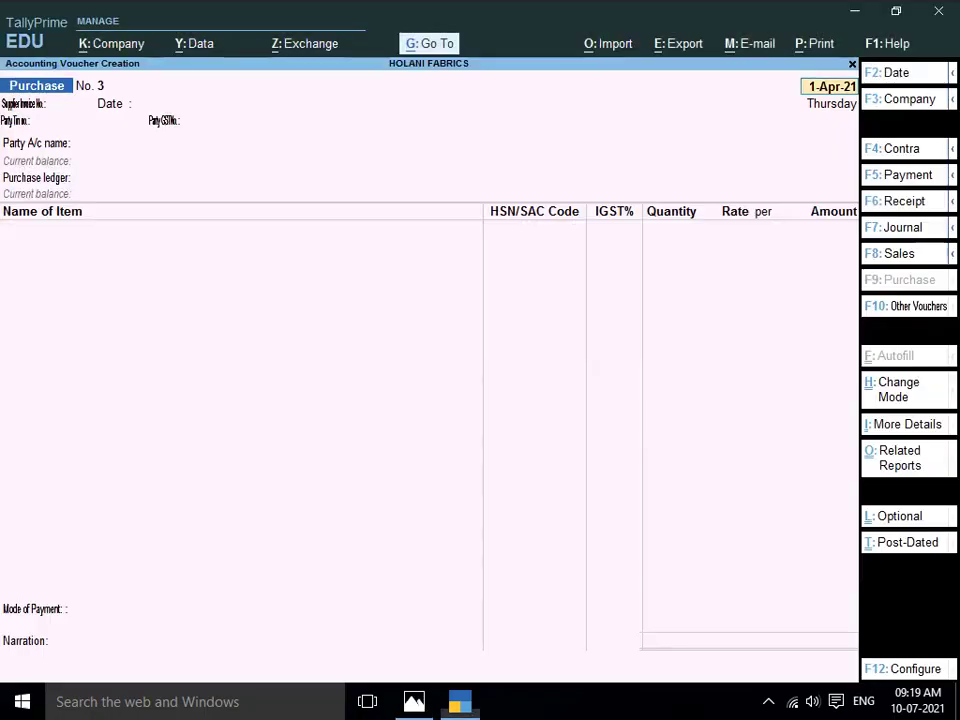
{"action": "type", "text": "0"}
{"action": "key", "text": "Return"}
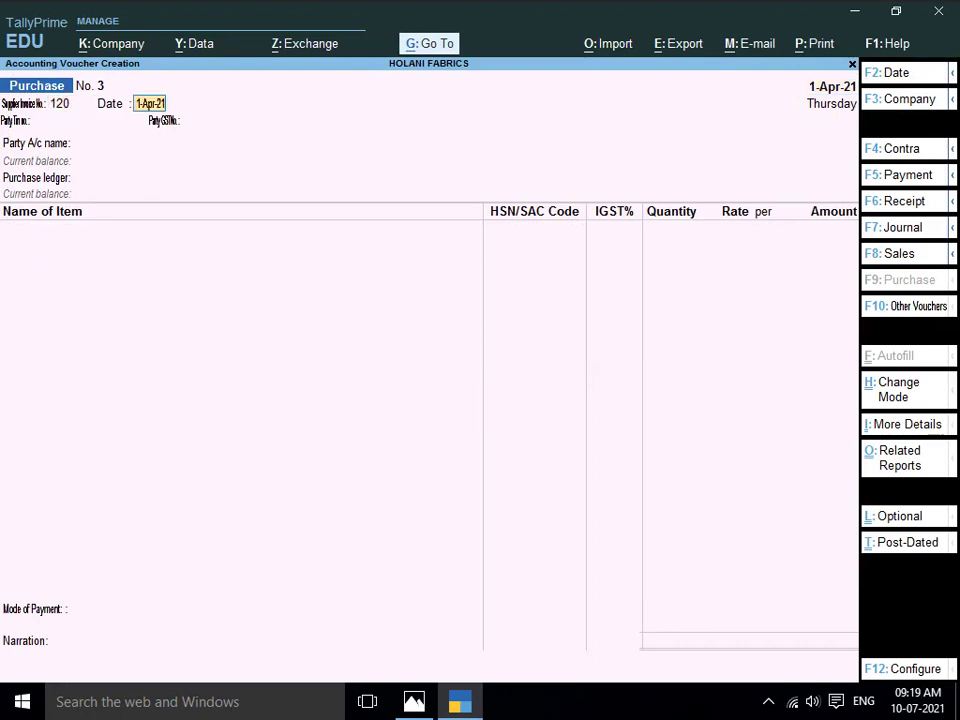
{"action": "key", "text": "Return"}
Start a new party ledger from the voucher and name it HARI OM TRADERS
{"action": "key", "text": "alt+c"}
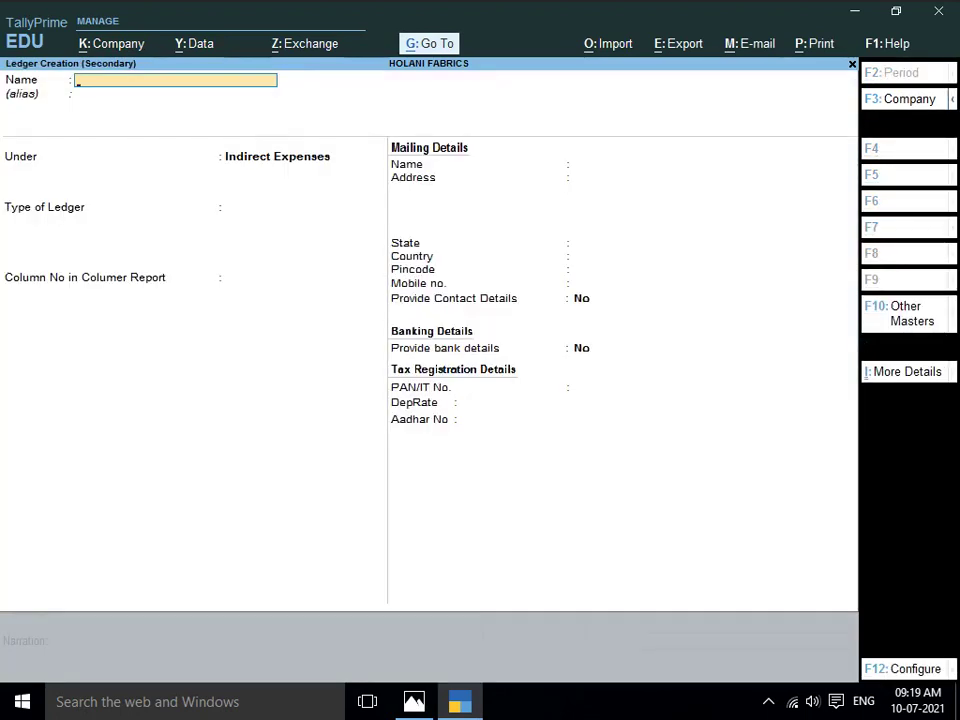
{"action": "type", "text": "HARO"}
{"action": "key", "text": "BackSpace"}
{"action": "type", "text": "I OM TRADERS"}
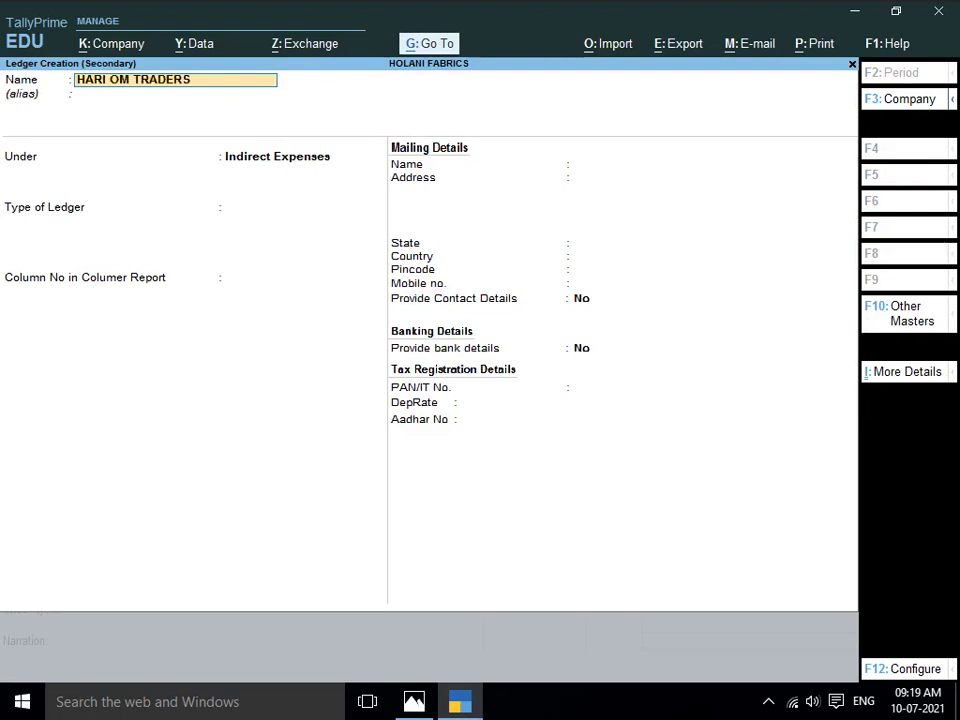
{"action": "key", "text": "Return"}
Place the HARI OM TRADERS ledger under Sundry Creditors, leave its mailing details and state Delhi at their defaults, and save it
{"action": "type", "text": "SUN"}
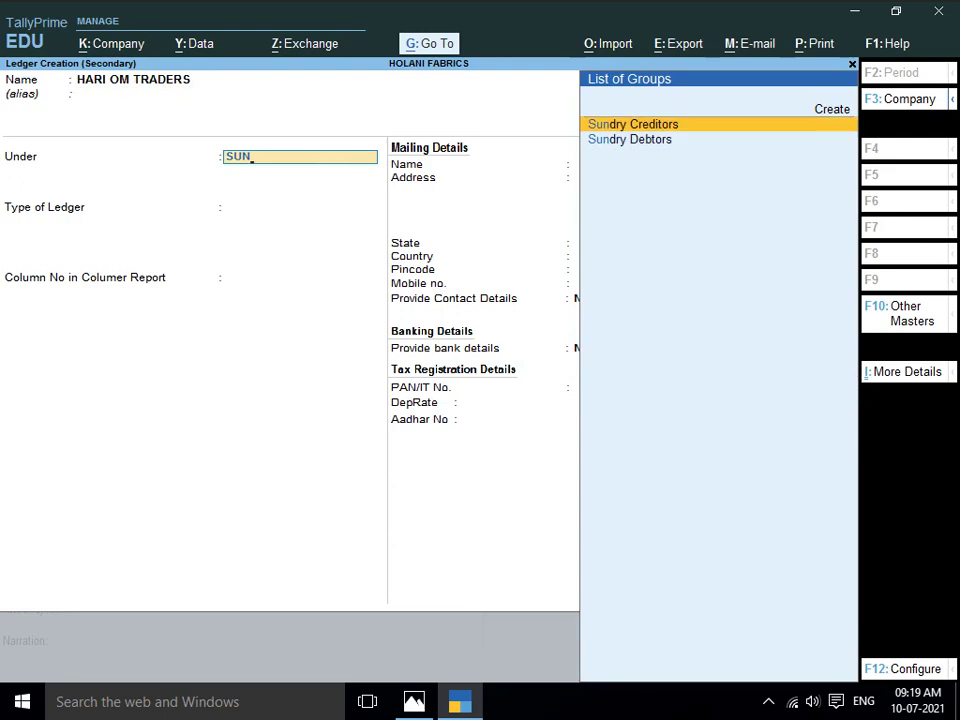
{"action": "key", "text": "Return"}
{"action": "key", "text": "Return"}
{"action": "key", "text": "Return"}
{"action": "key", "text": "Return"}
{"action": "key", "text": "Return"}
{"action": "key", "text": "Return"}
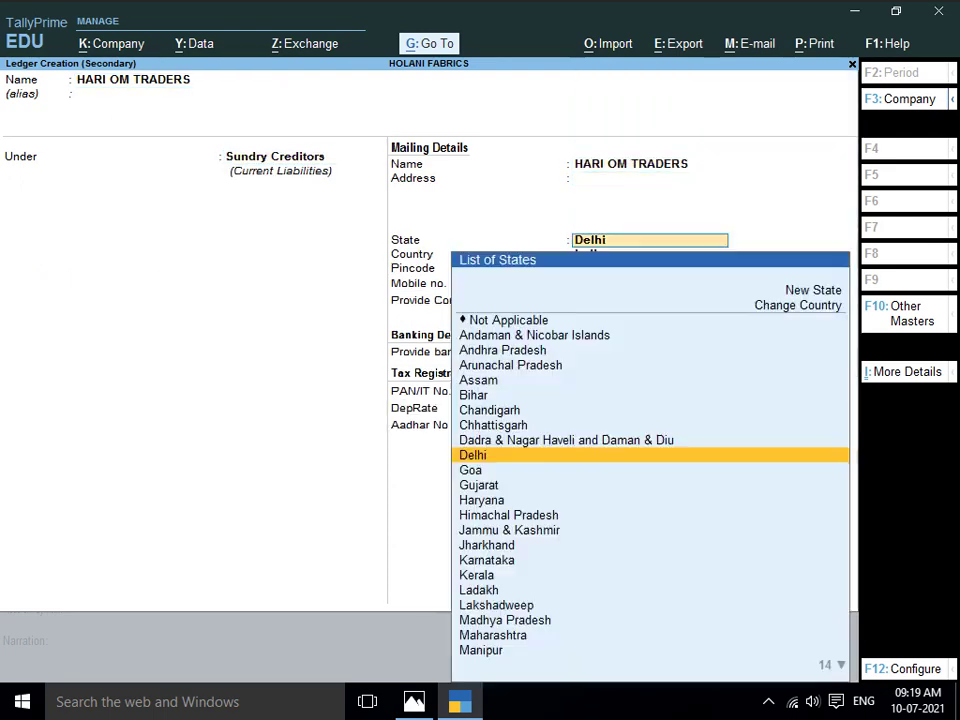
{"action": "key", "text": "ctrl+a"}
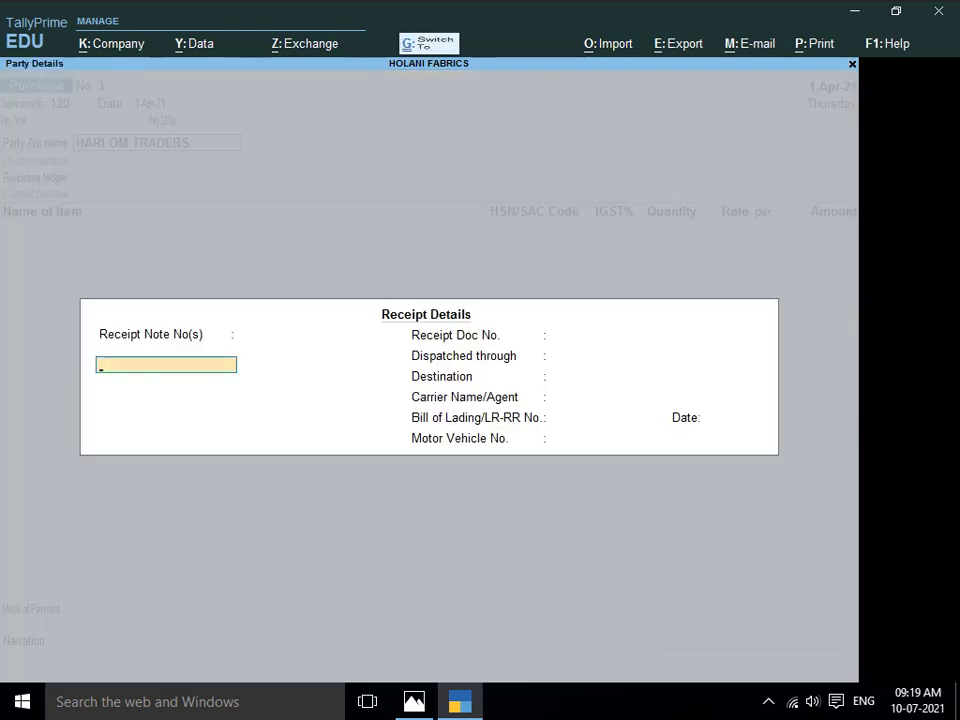
Accept the blank receipt details and the party details, and choose PURCHASE ACCOUNT as the purchase ledger
{"action": "key", "text": "ctrl+a"}
{"action": "key", "text": "Return"}
{"action": "key", "text": "ctrl+a"}
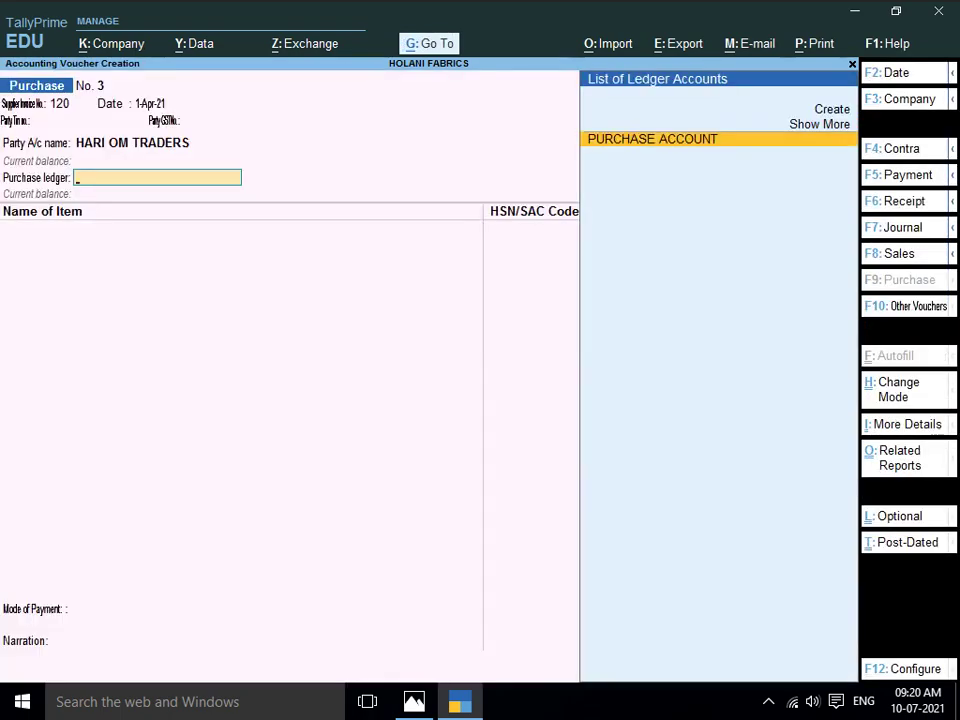
{"action": "key", "text": "Return"}
Check the first item on the invoice image, and start a new stock item from the voucher named CLOTH SHIRT
{"action": "key", "text": "alt+Tab"}
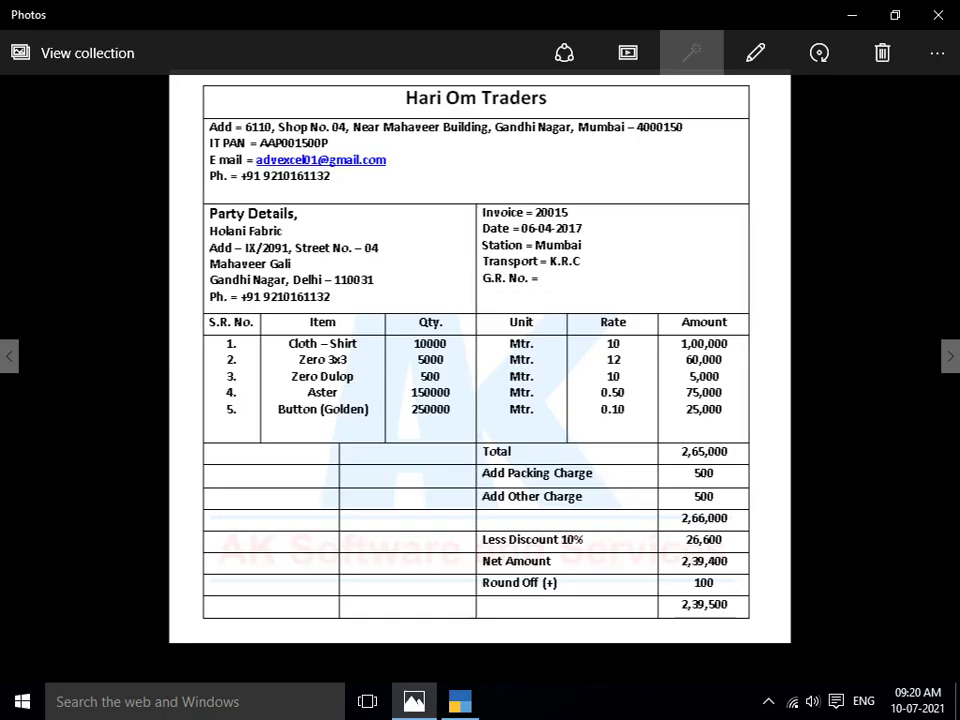
{"action": "key", "text": "alt+Tab"}
{"action": "key", "text": "alt+c"}
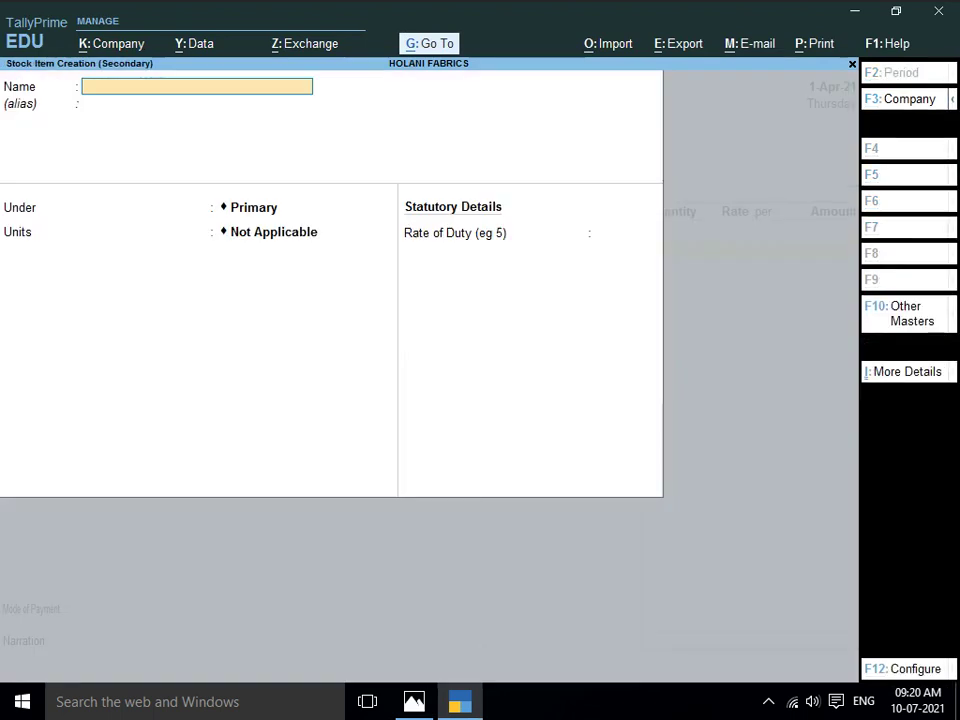
{"action": "type", "text": "CLOTH SJHR"}
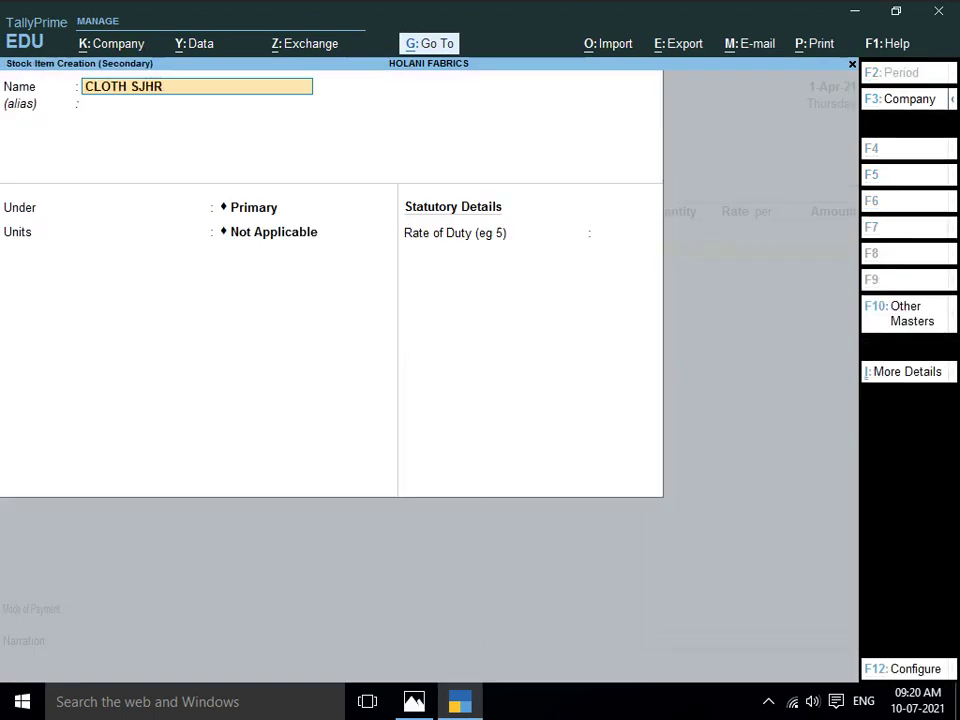
{"action": "key", "text": "BackSpace"}
{"action": "key", "text": "BackSpace"}
{"action": "key", "text": "BackSpace"}
{"action": "type", "text": "HIR"}
{"action": "key", "text": "Return"}
Leave CLOTH SHIRT under Primary with no alias, set its units to MTR, and save it into the voucher
{"action": "key", "text": "Return"}
{"action": "key", "text": "Return"}
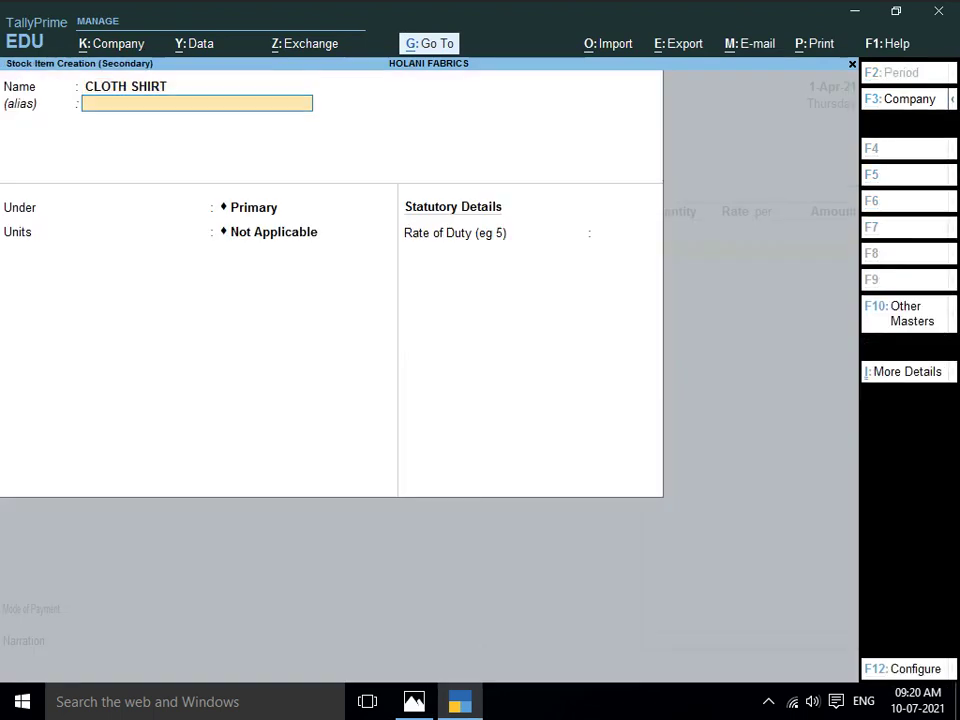
{"action": "type", "text": "MT"}
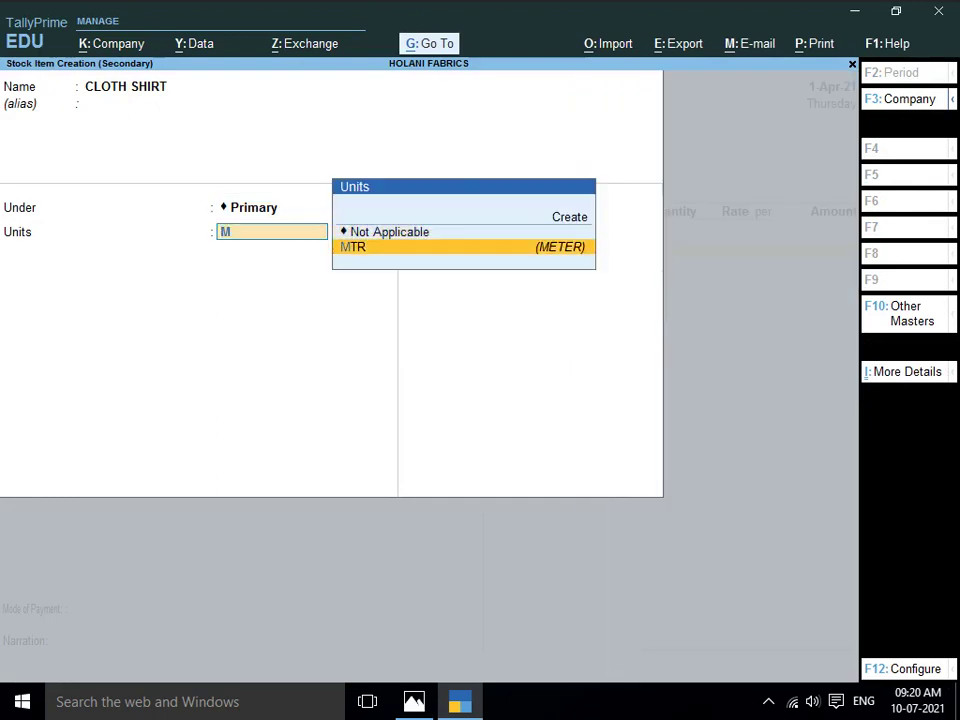
{"action": "key", "text": "Return"}
{"action": "key", "text": "Return"}
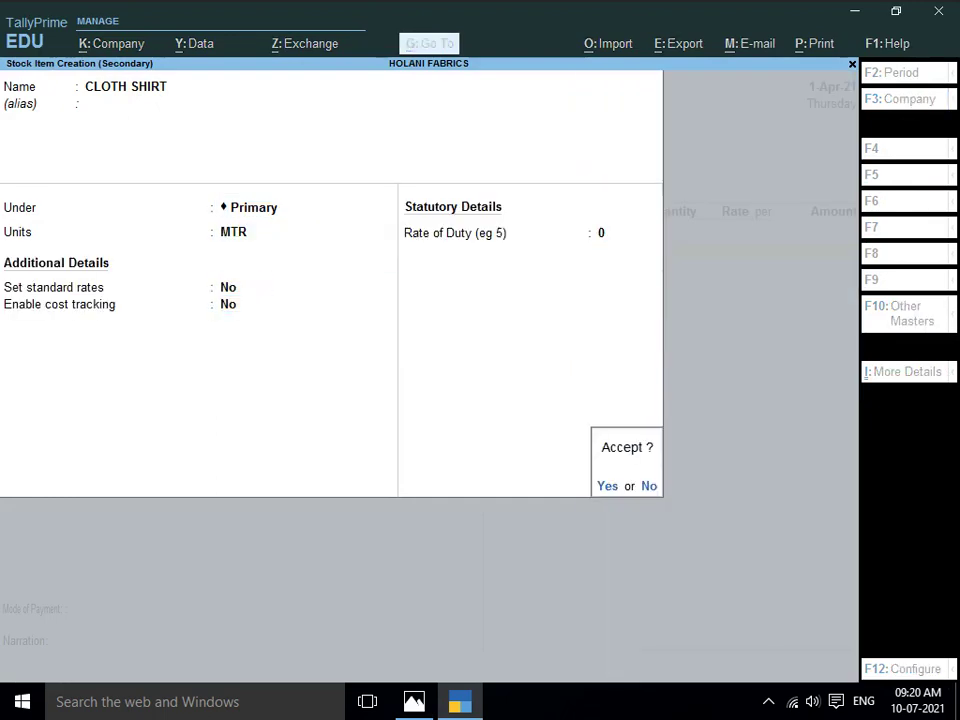
{"action": "key", "text": "Return"}
{"action": "key", "text": "Return"}
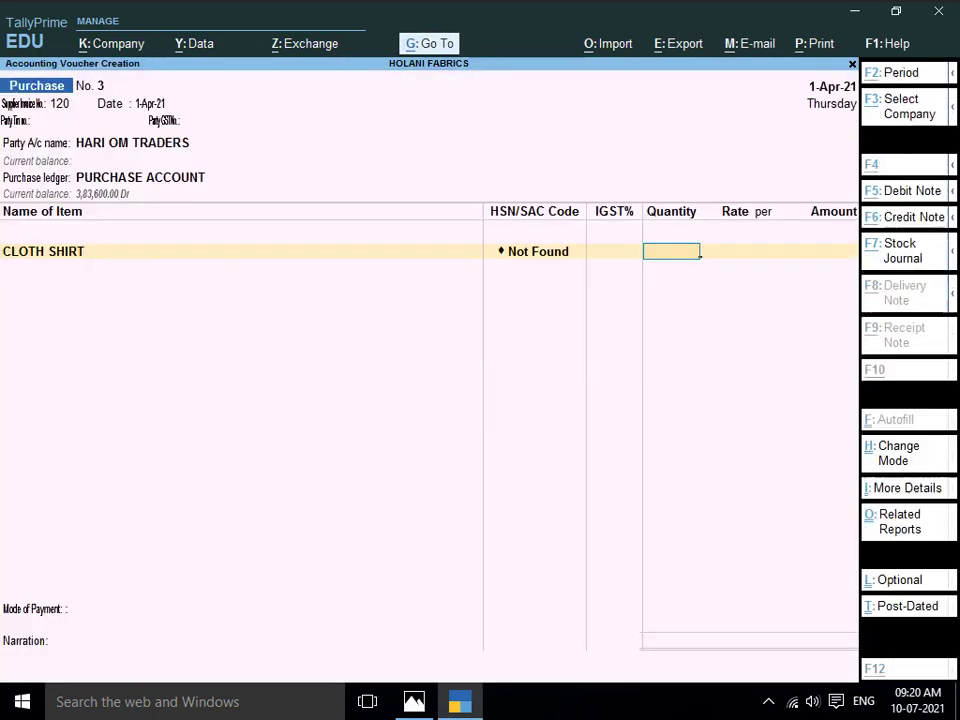
Check the invoice and enter a quantity of 10000 and a rate of 12 for CLOTH SHIRT
{"action": "key", "text": "alt+Tab"}
{"action": "key", "text": "alt+Tab"}
{"action": "type", "text": "10000"}
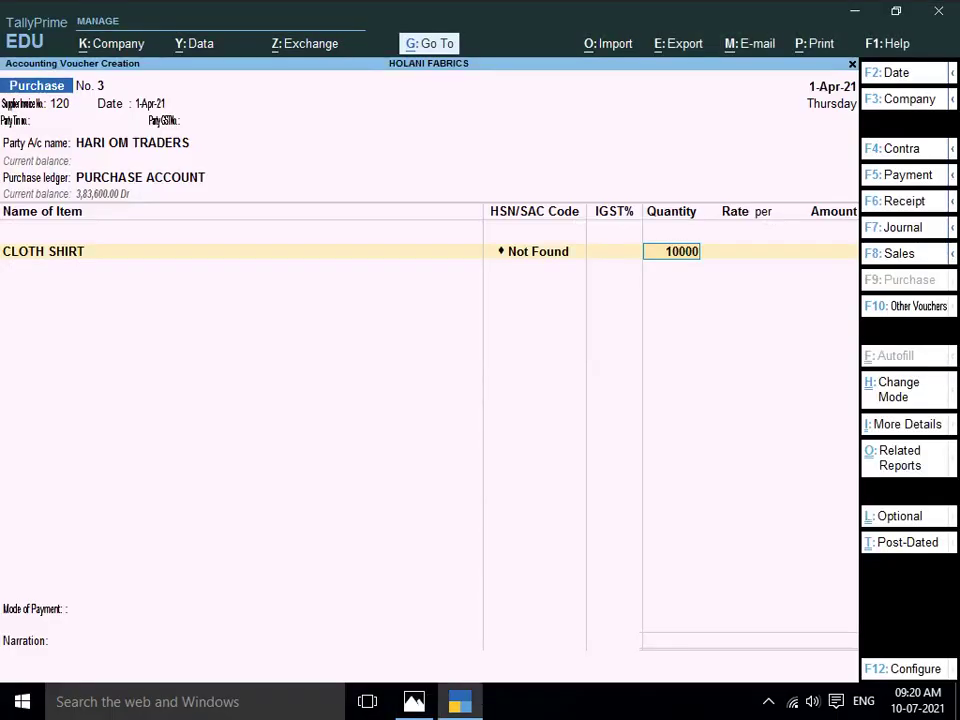
{"action": "key", "text": "Return"}
{"action": "key", "text": "alt+Tab"}
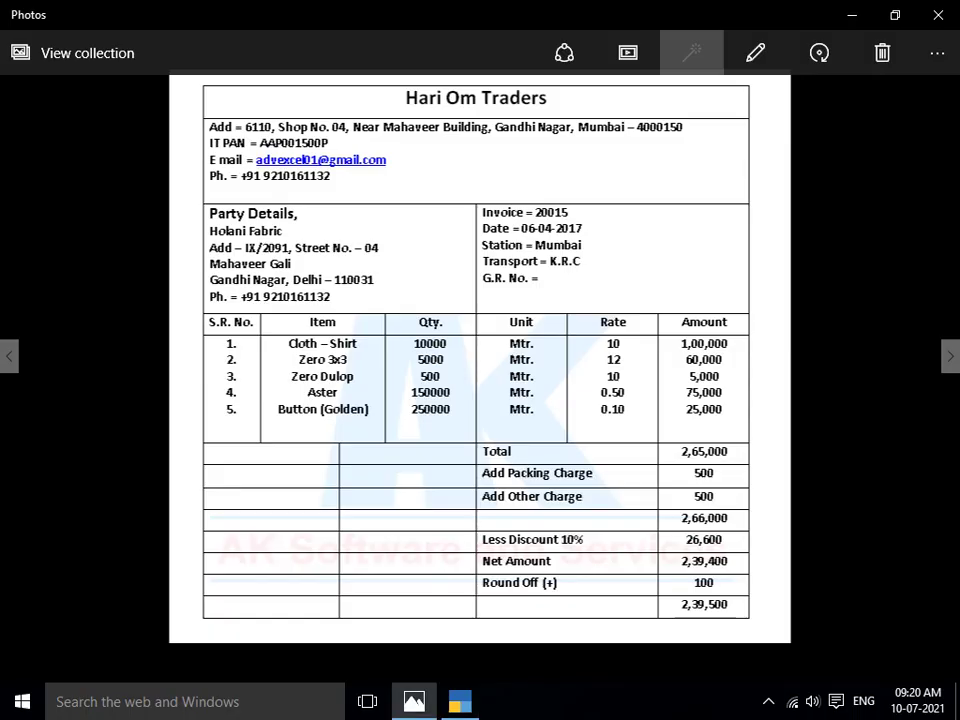
{"action": "key", "text": "alt+Tab"}
{"action": "type", "text": "12"}
{"action": "key", "text": "Return"}
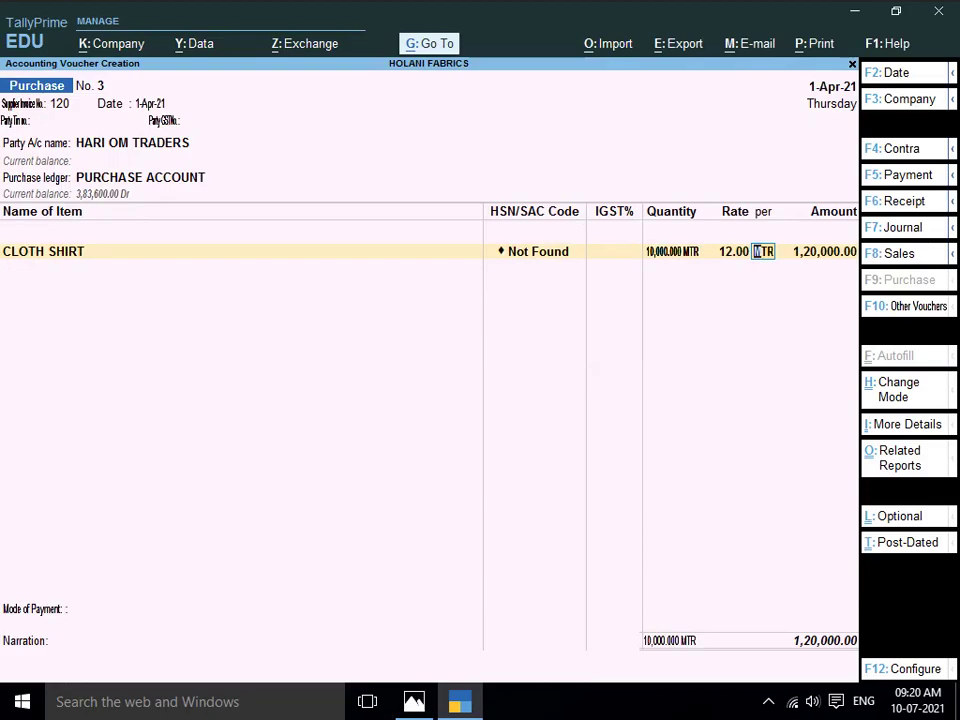
Recheck the invoice, correct the CLOTH SHIRT rate to 10 per MTR, and complete its line
{"action": "key", "text": "alt+Tab"}
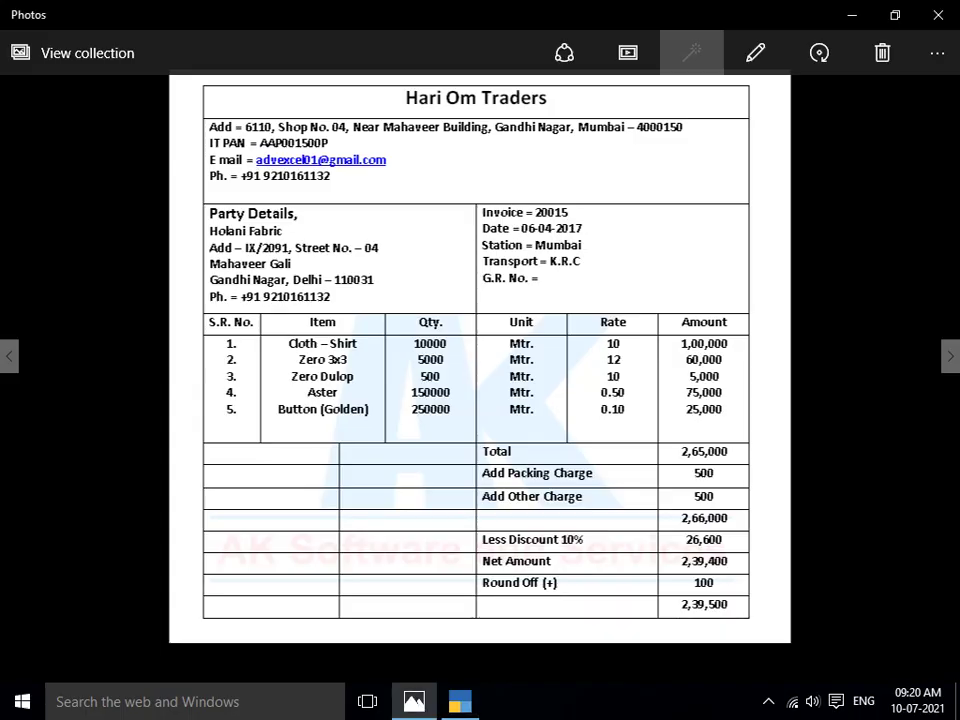
{"action": "key", "text": "alt+Tab"}
{"action": "key", "text": "shift+Tab"}
{"action": "type", "text": "10"}
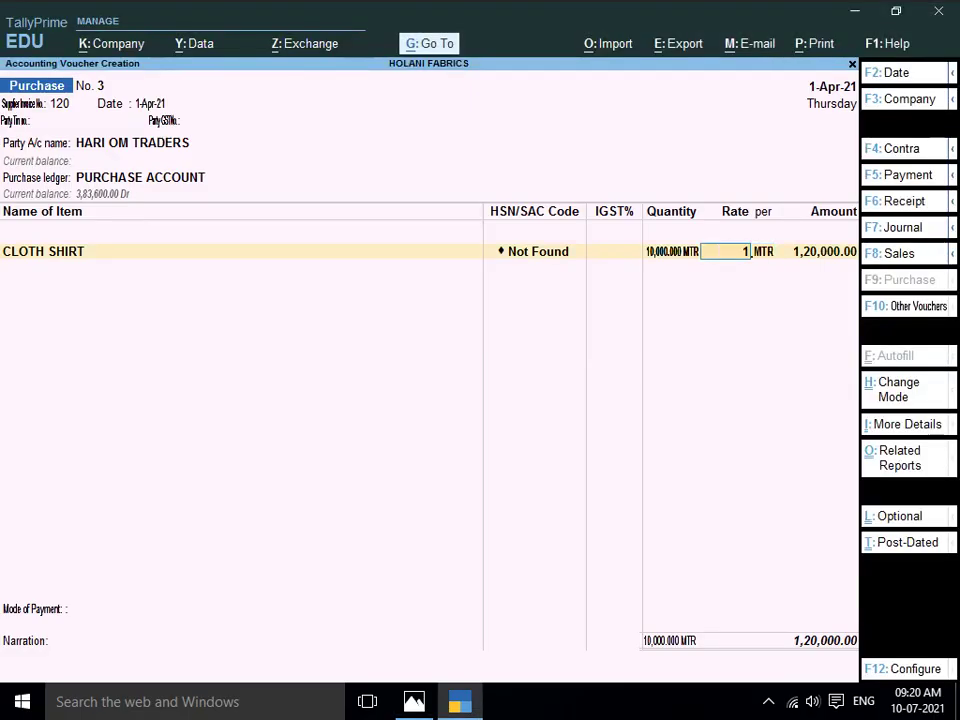
{"action": "key", "text": "Return"}
{"action": "key", "text": "Return"}
Add the existing item ZERO 3*3 as the second voucher line, leaving its description blank
{"action": "key", "text": "alt+Tab"}
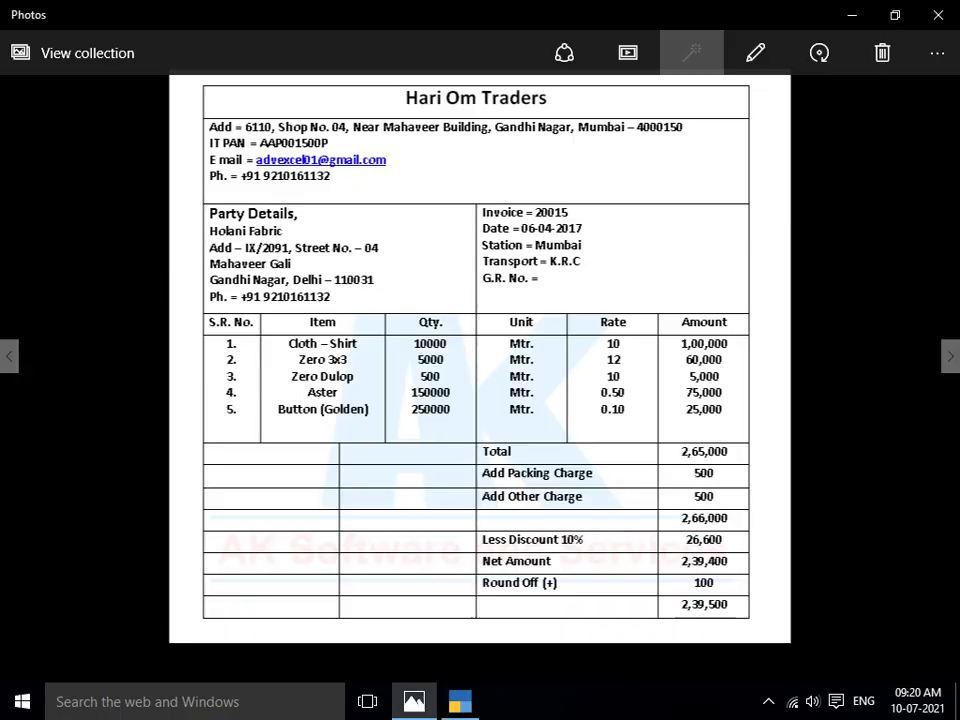
{"action": "key", "text": "alt+Tab"}
{"action": "type", "text": "Z"}
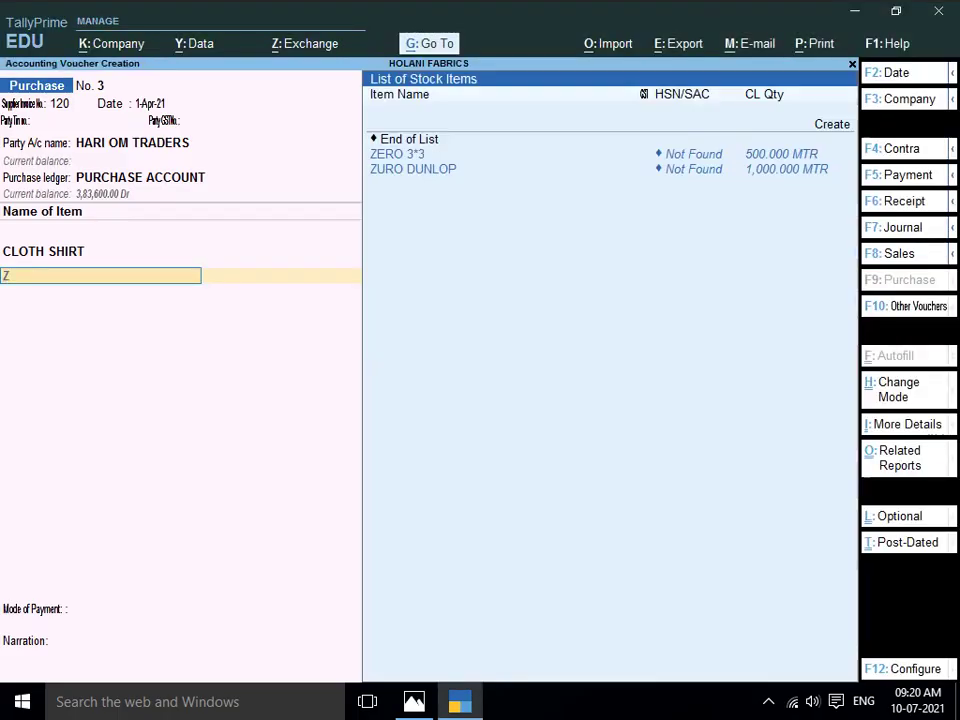
{"action": "type", "text": "ER"}
{"action": "key", "text": "Return"}
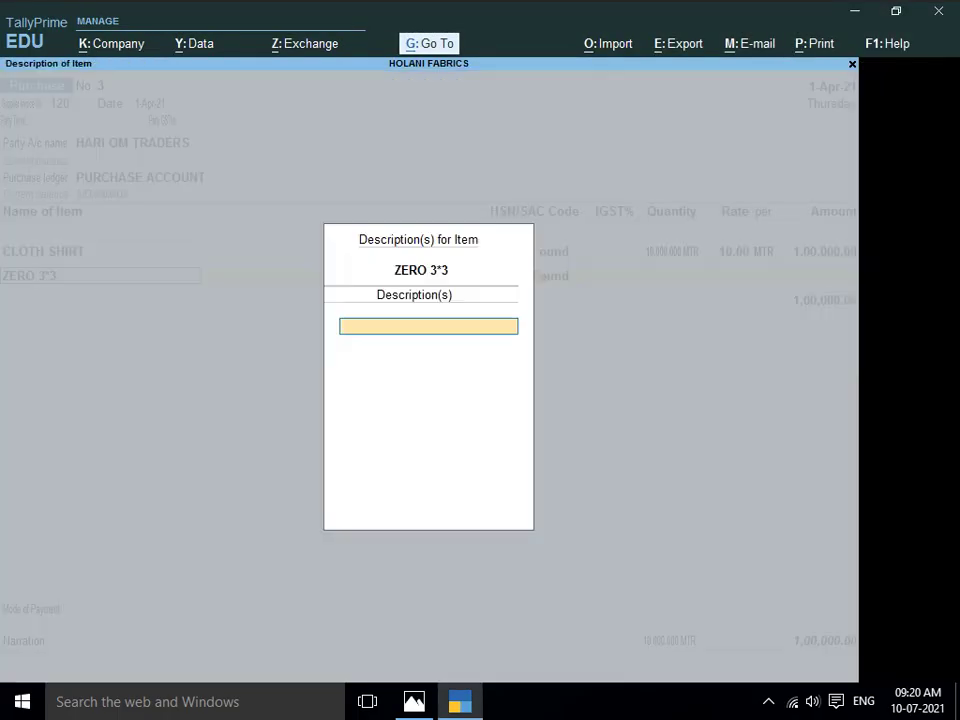
{"action": "key", "text": "Return"}
Set the ZERO 3*3 quantity to 5000 and its rate to 12 per MTR, following the invoice
{"action": "key", "text": "alt+Tab"}
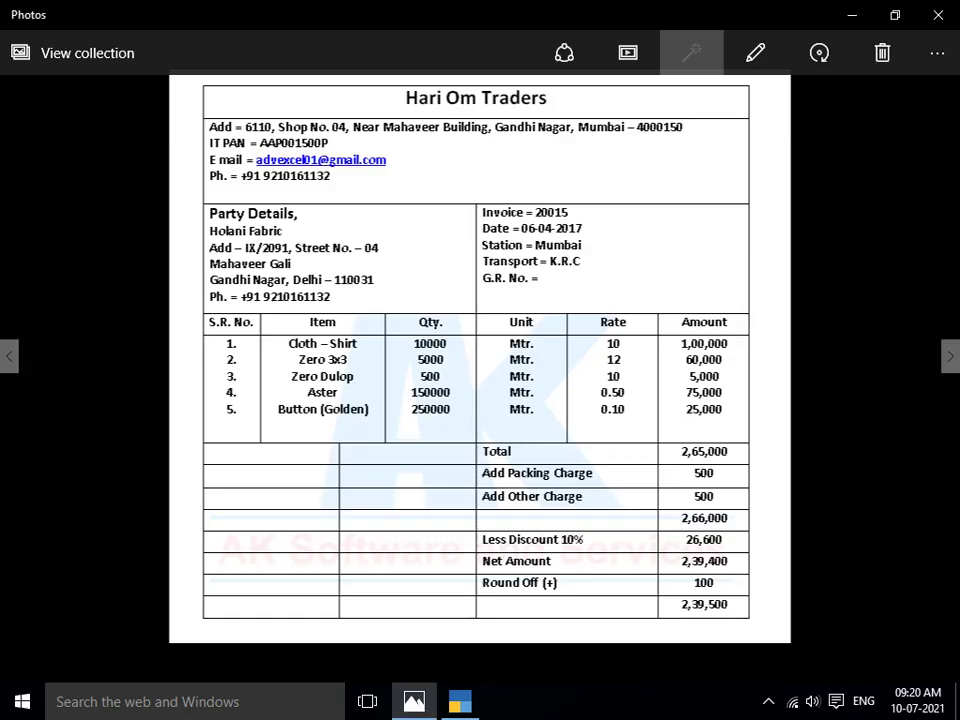
{"action": "key", "text": "alt+Tab"}
{"action": "type", "text": "5000"}
{"action": "key", "text": "Return"}
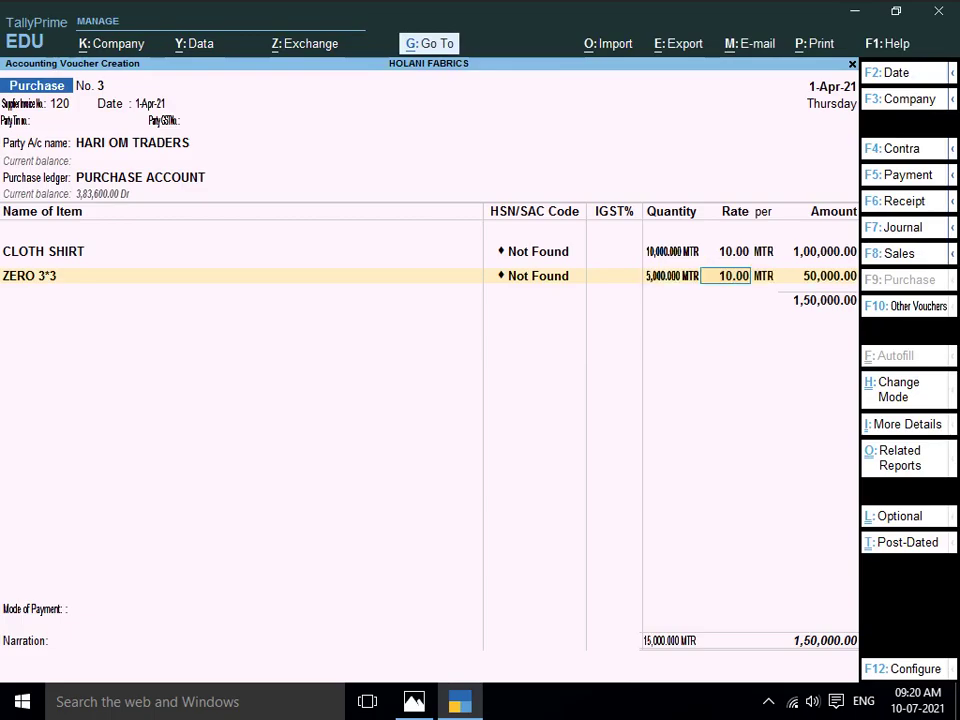
{"action": "key", "text": "alt+Tab"}
{"action": "key", "text": "alt+Tab"}
{"action": "type", "text": "12"}
{"action": "key", "text": "Return"}
{"action": "key", "text": "Return"}
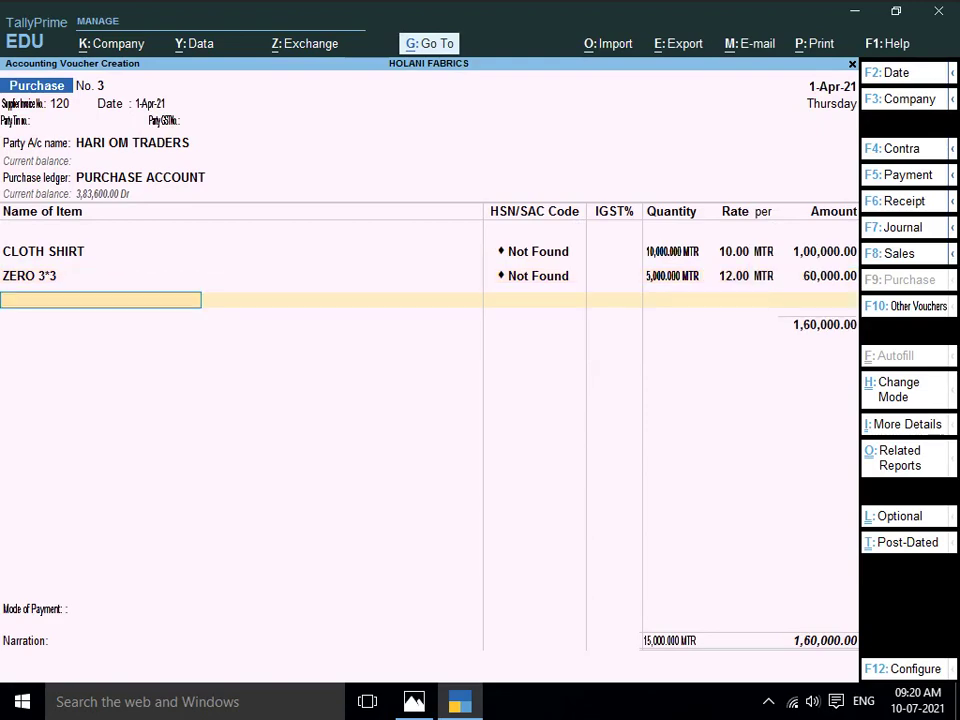
Add the existing item ZURO DUNLOP as the third voucher line, leaving its description blank
{"action": "key", "text": "alt+Tab"}
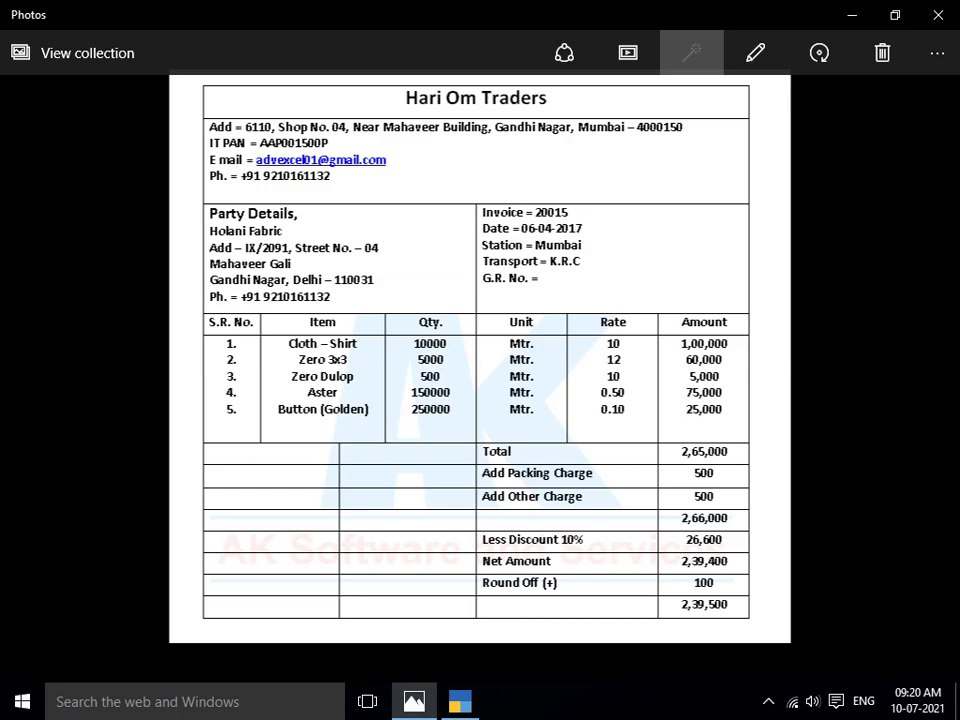
{"action": "key", "text": "alt+Tab"}
{"action": "type", "text": "ZU"}
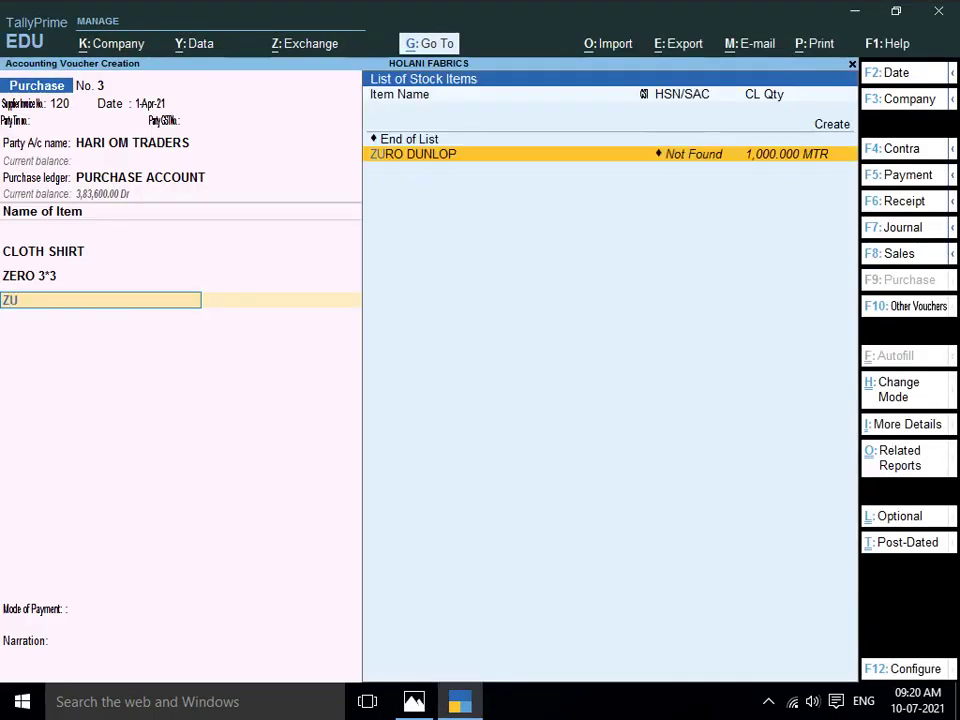
{"action": "key", "text": "Return"}
{"action": "key", "text": "Return"}
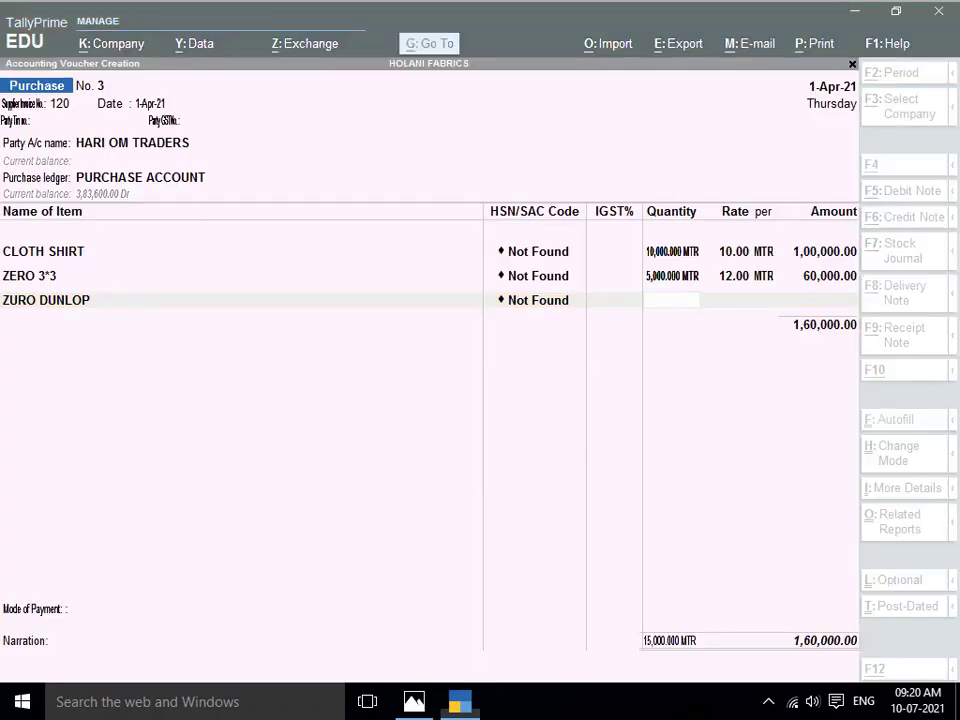
Set the ZURO DUNLOP quantity to 500 from the invoice and keep its rate of 10 per MTR
{"action": "key", "text": "alt+Tab"}
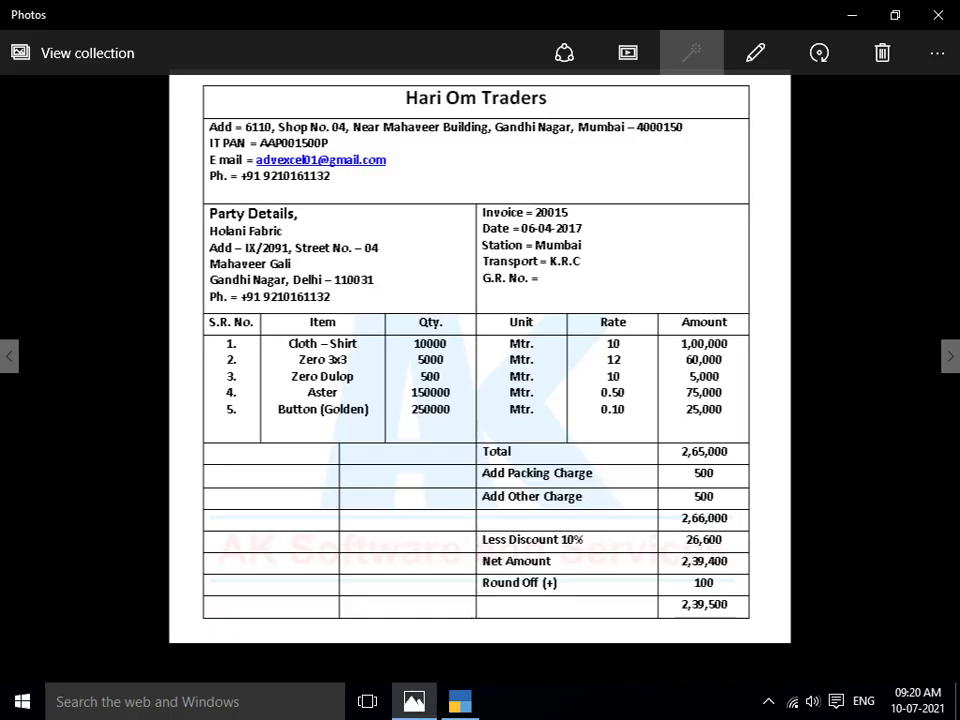
{"action": "key", "text": "alt+Tab"}
{"action": "type", "text": "500"}
{"action": "key", "text": "Return"}
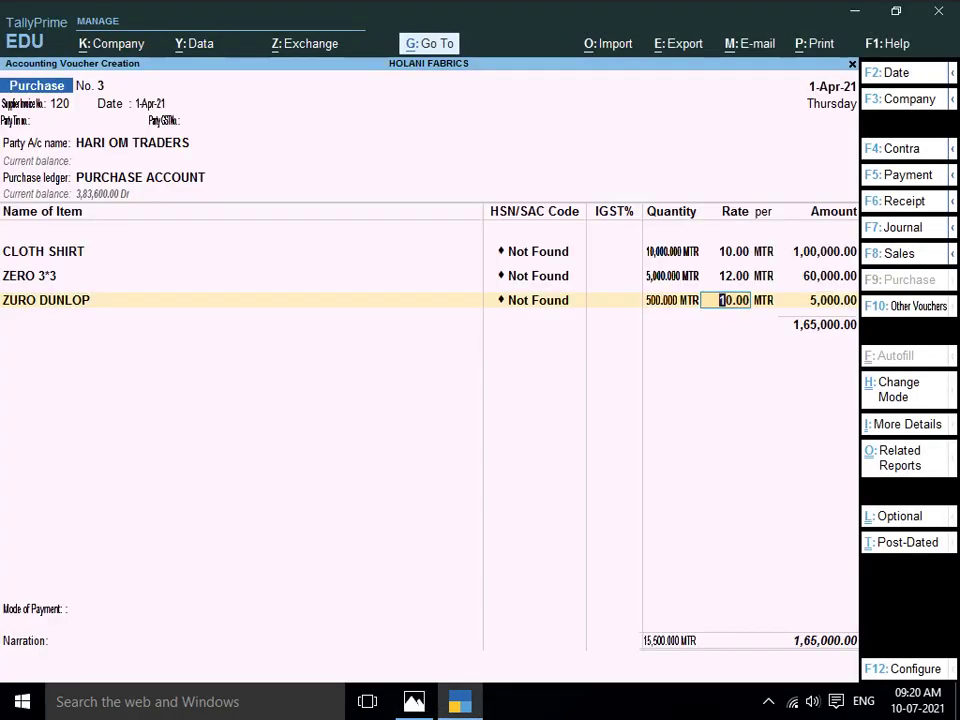
{"action": "key", "text": "Return"}
{"action": "key", "text": "Return"}
Check the fourth item on the invoice, and start a new stock item from the voucher named ASTER
{"action": "key", "text": "alt+Tab"}
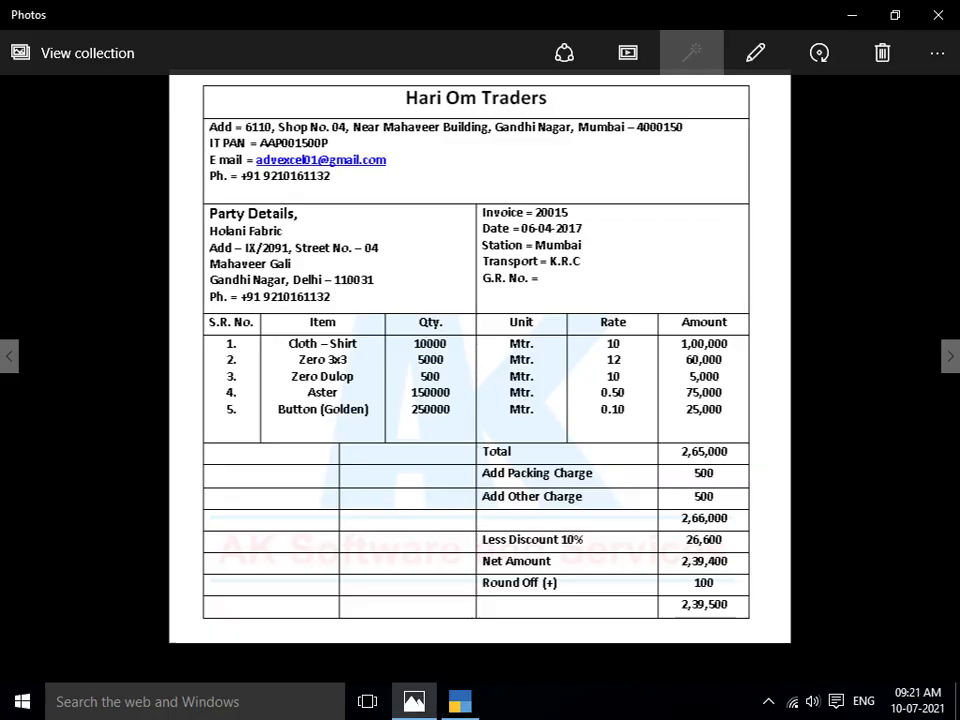
{"action": "key", "text": "alt+Tab"}
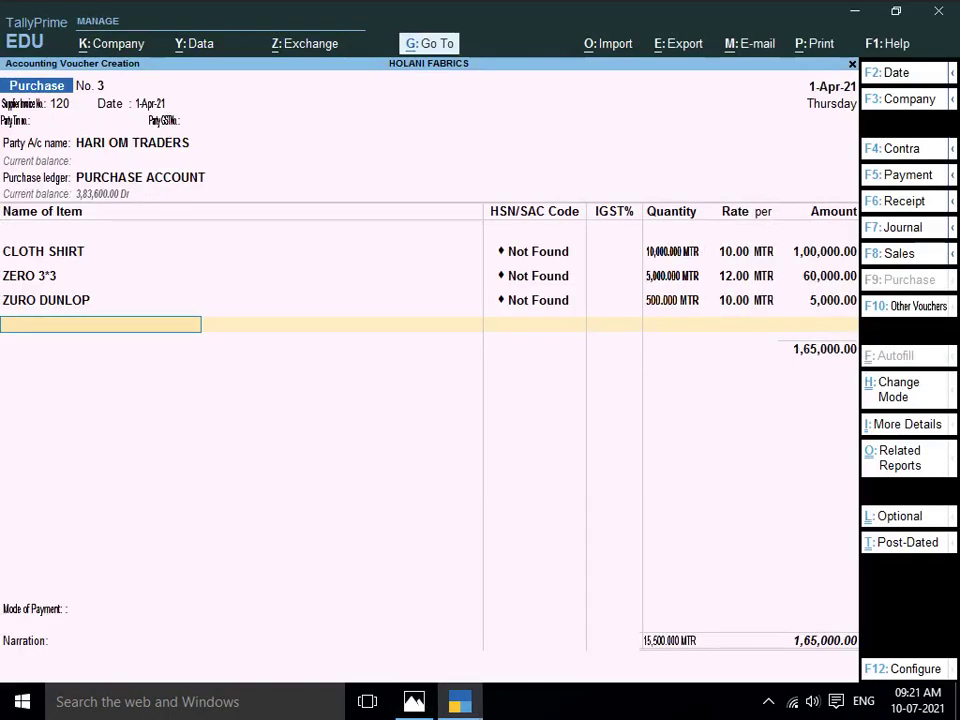
{"action": "key", "text": "alt+c"}
{"action": "type", "text": "ASTER"}
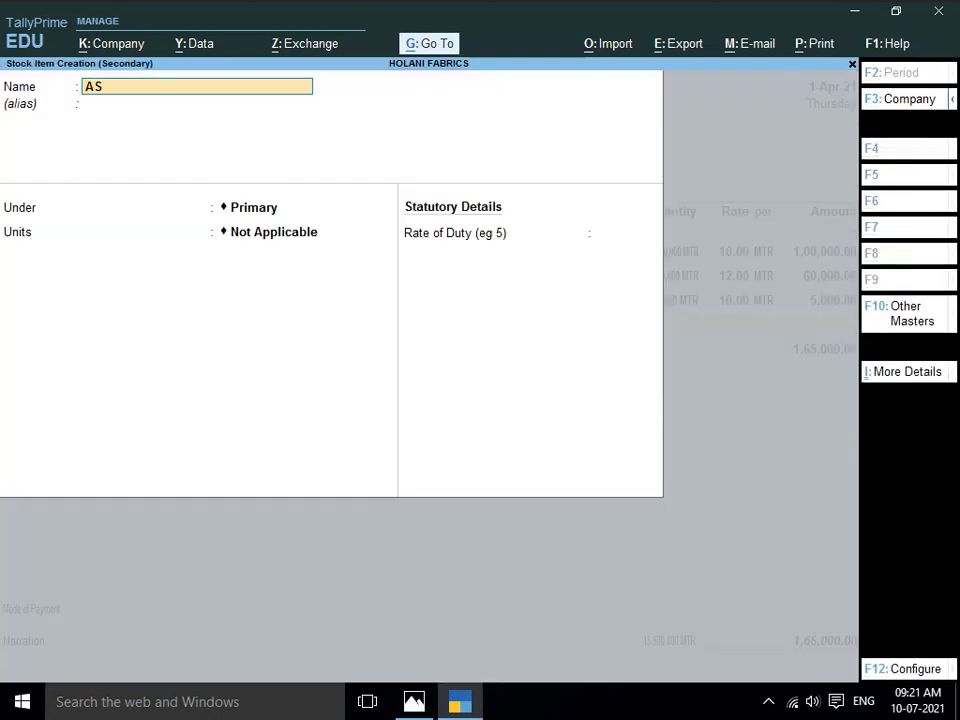
{"action": "key", "text": "Return"}
Leave ASTER under Primary with no alias, set its units to MTR, and save it into the voucher
{"action": "key", "text": "Return"}
{"action": "key", "text": "Return"}
{"action": "key", "text": "Down"}
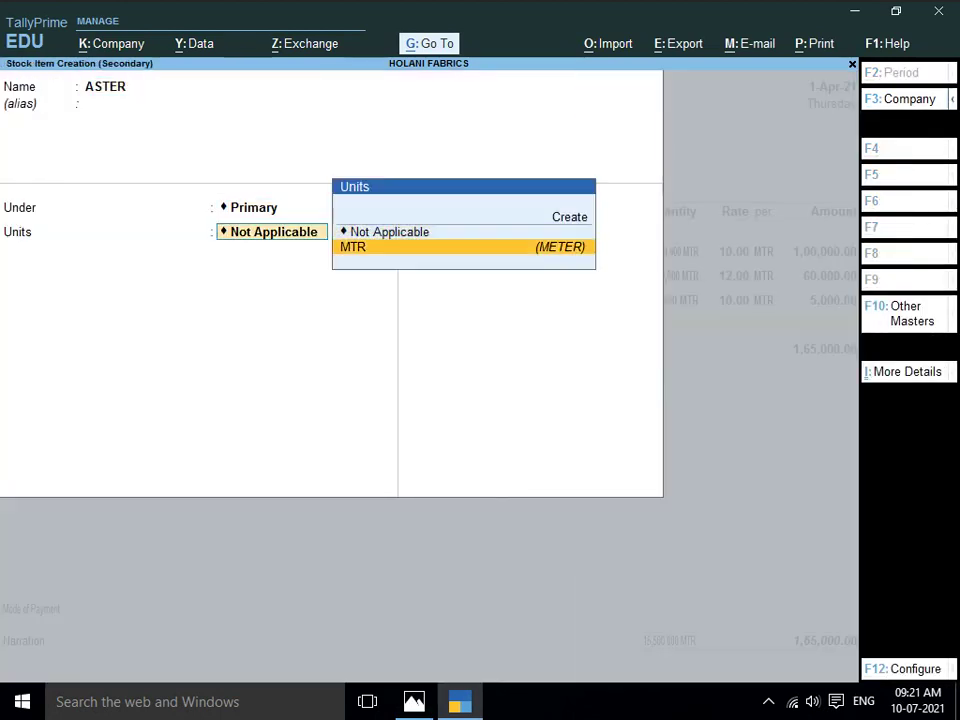
{"action": "key", "text": "Return"}
{"action": "key", "text": "Return"}
{"action": "key", "text": "Return"}
{"action": "key", "text": "Return"}
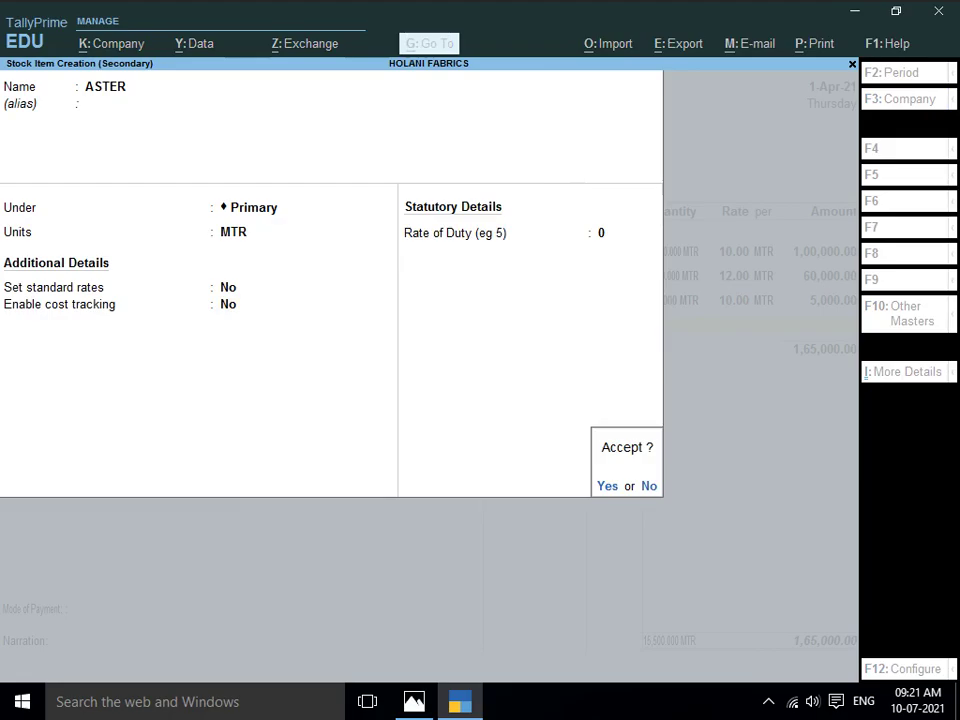
{"action": "key", "text": "Return"}
{"action": "key", "text": "Return"}
Set the ASTER quantity to 150000, checking it against the invoice image
{"action": "key", "text": "alt+Tab"}
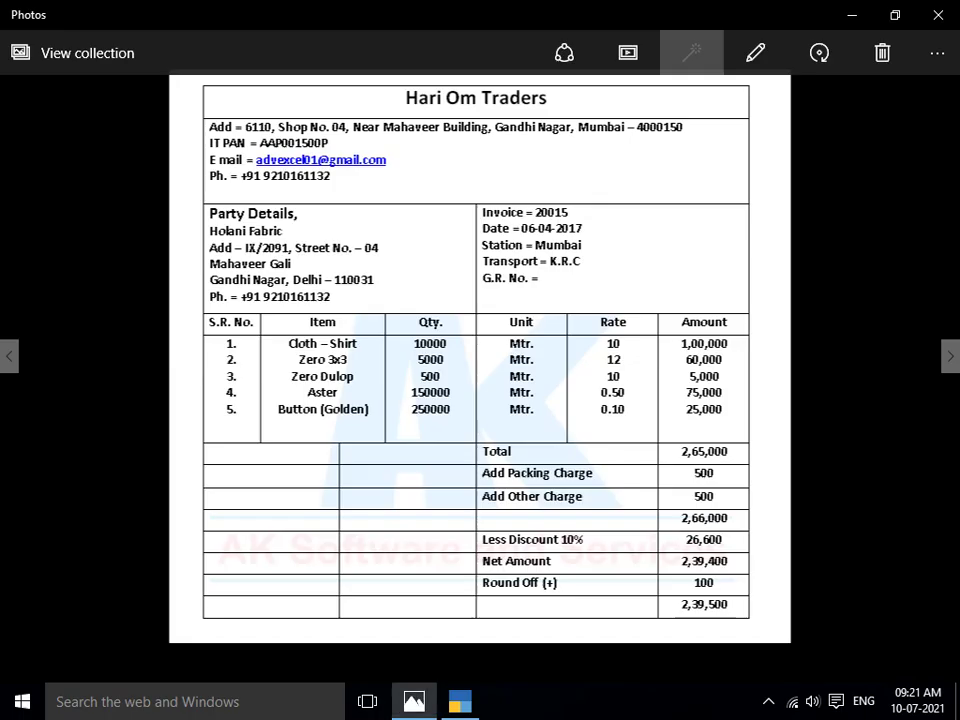
{"action": "key", "text": "alt+Tab"}
{"action": "type", "text": "1500"}
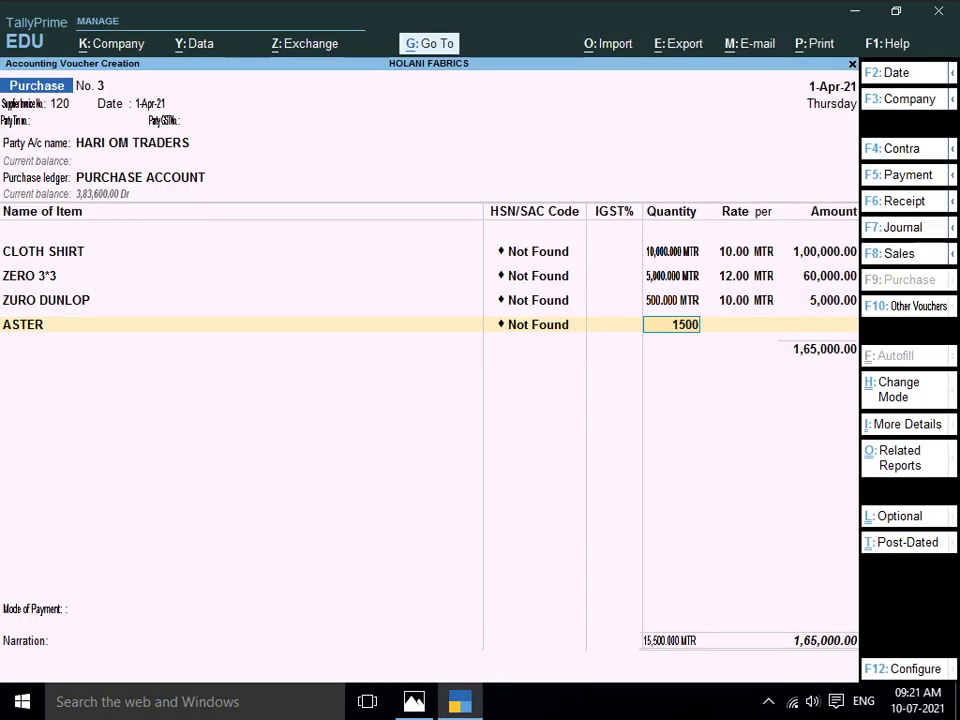
{"action": "key", "text": "alt+Tab"}
{"action": "key", "text": "alt+Tab"}
{"action": "type", "text": "00"}
{"action": "key", "text": "Return"}
Check the invoice, set the ASTER rate to 0.50 per MTR, and complete its line
{"action": "key", "text": "alt+Tab"}
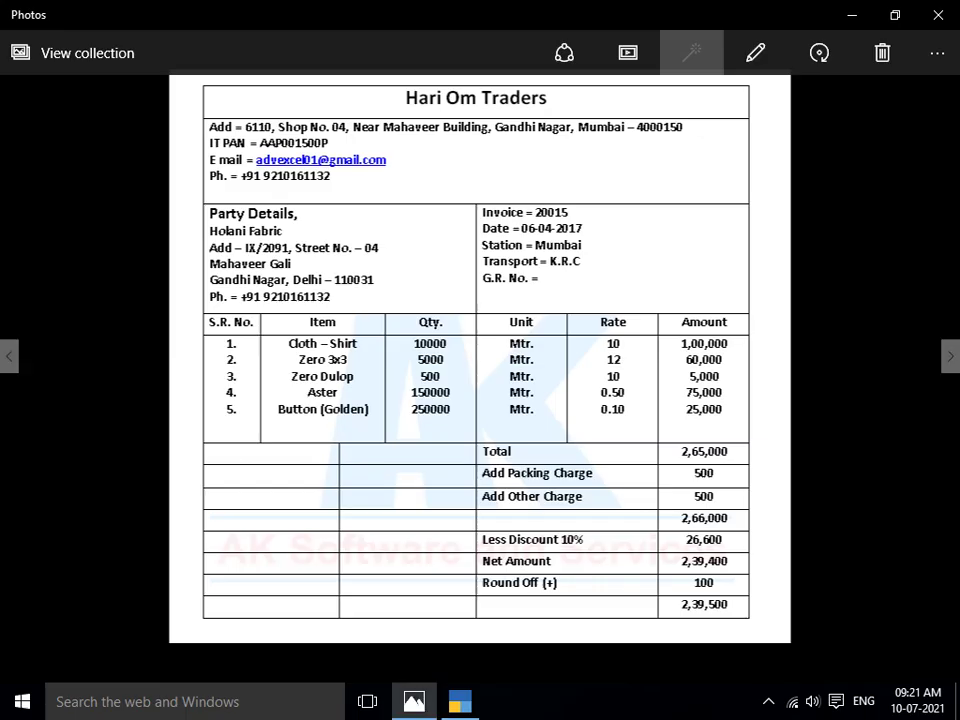
{"action": "key", "text": "alt+Tab"}
{"action": "type", "text": "0.50"}
{"action": "key", "text": "Return"}
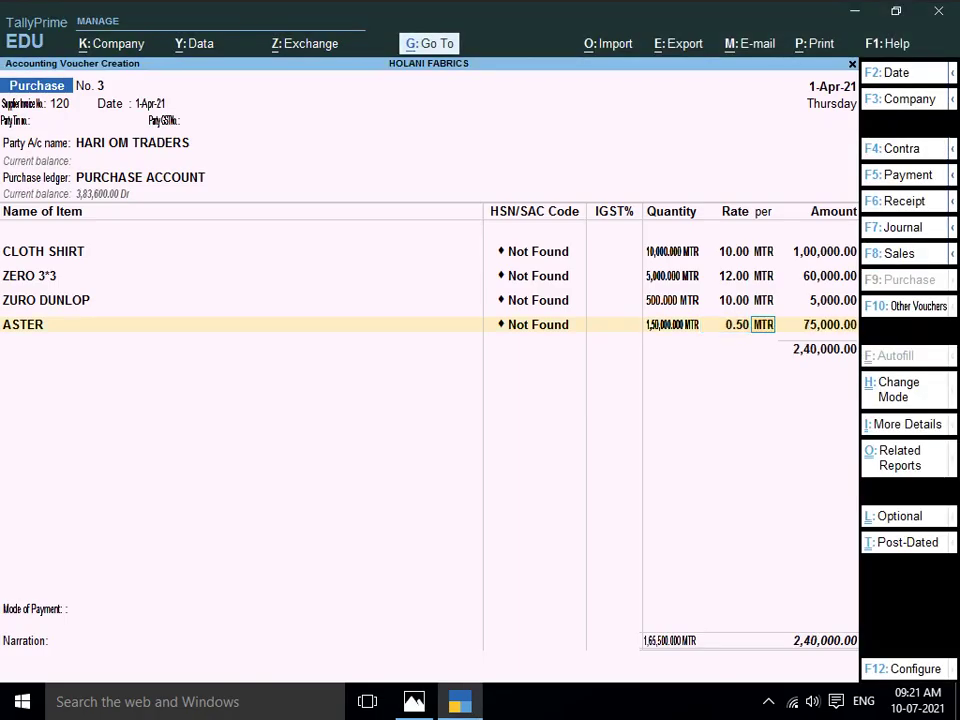
{"action": "key", "text": "Return"}
{"action": "key", "text": "Return"}
Start a new stock item from the voucher named BUTTON, with no alias and under Primary
{"action": "key", "text": "alt+c"}
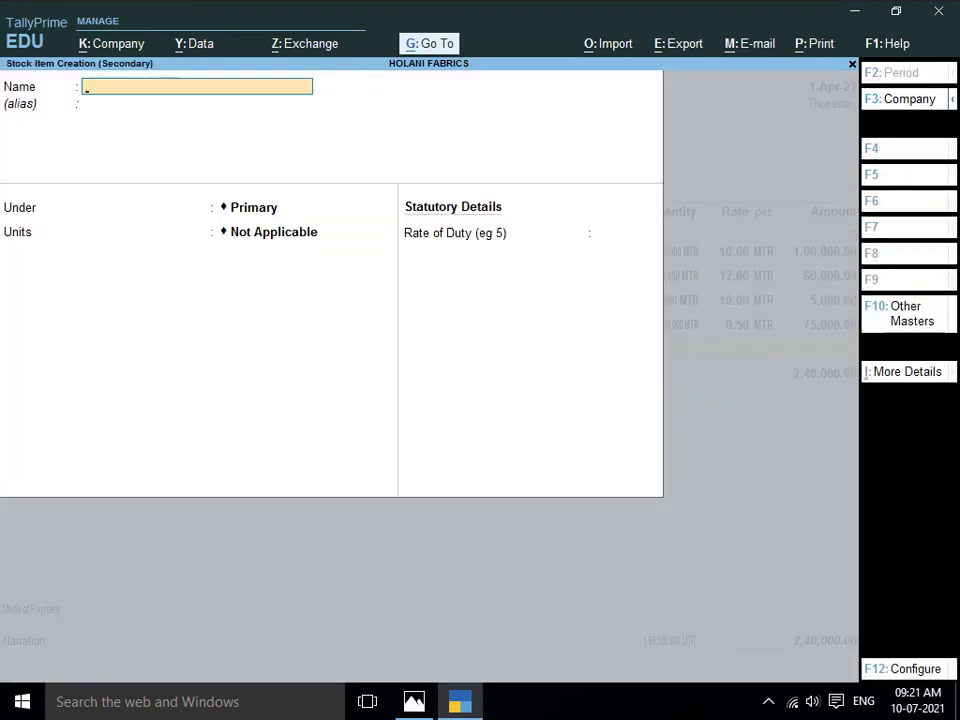
{"action": "type", "text": "BUTTON"}
{"action": "key", "text": "Return"}
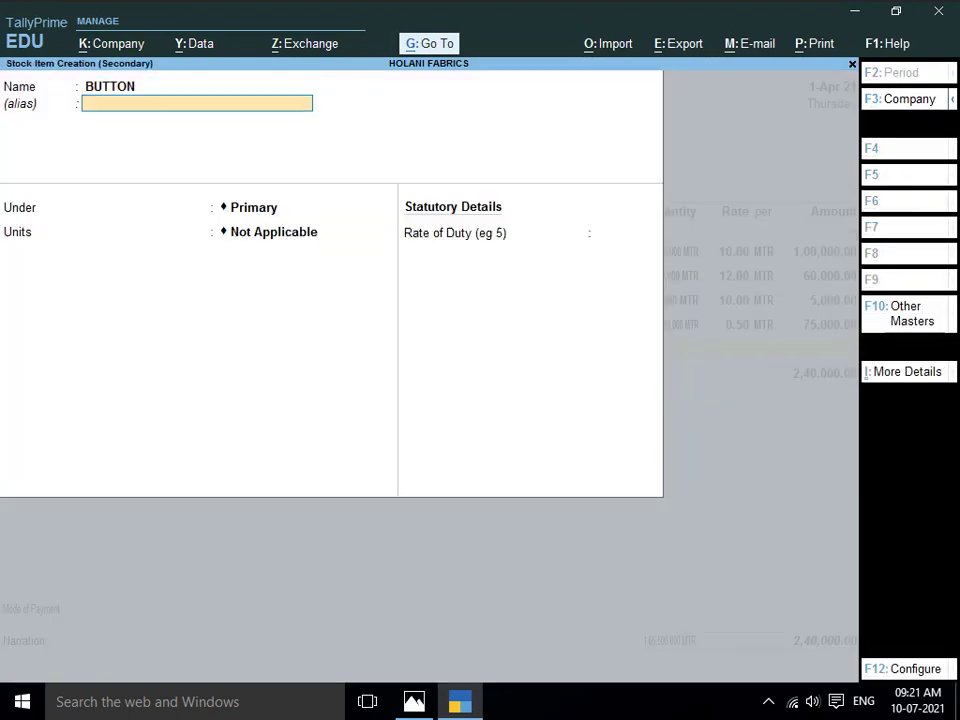
{"action": "key", "text": "Return"}
{"action": "key", "text": "Return"}
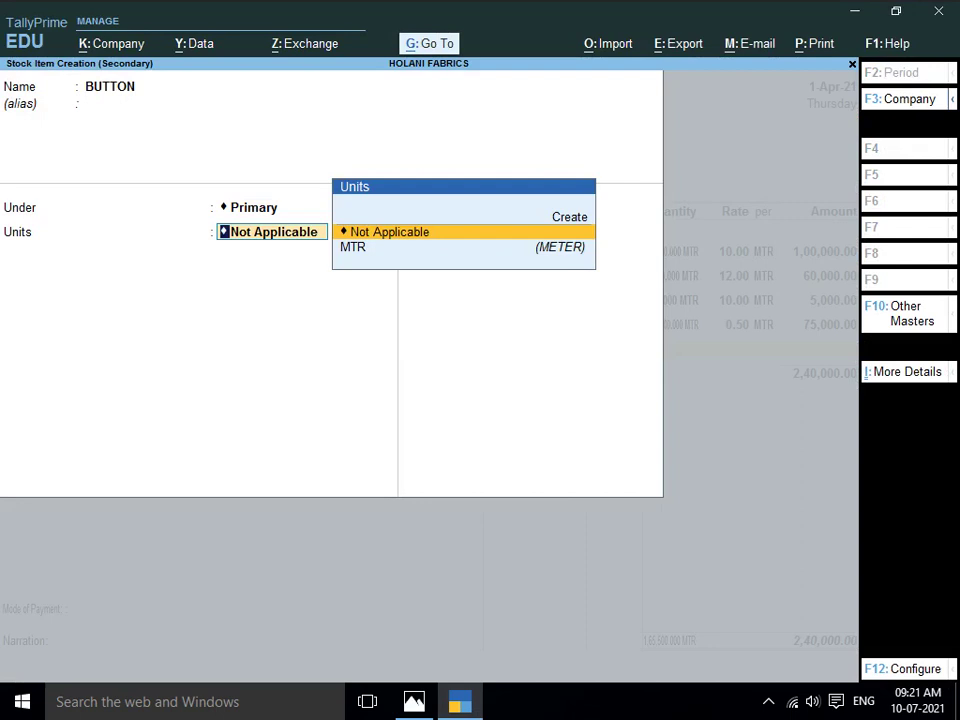
Create a simple unit for BUTTON with symbol PCS, formal name PICES and 0 decimal places
{"action": "key", "text": "alt+c"}
{"action": "type", "text": "PCS"}
{"action": "key", "text": "Return"}
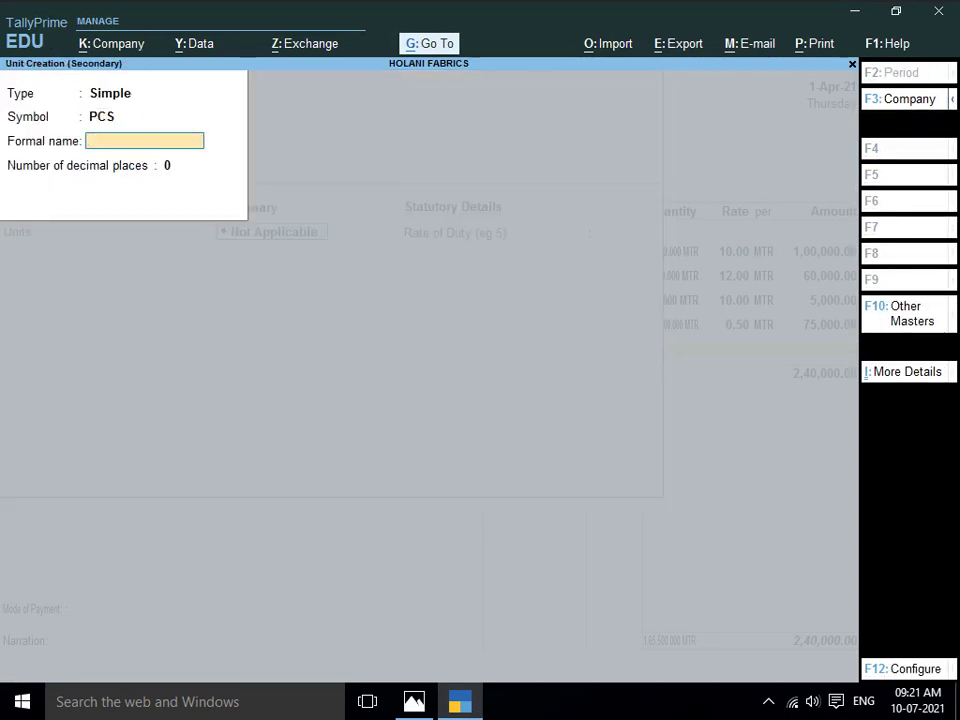
{"action": "type", "text": "PICES"}
{"action": "key", "text": "Return"}
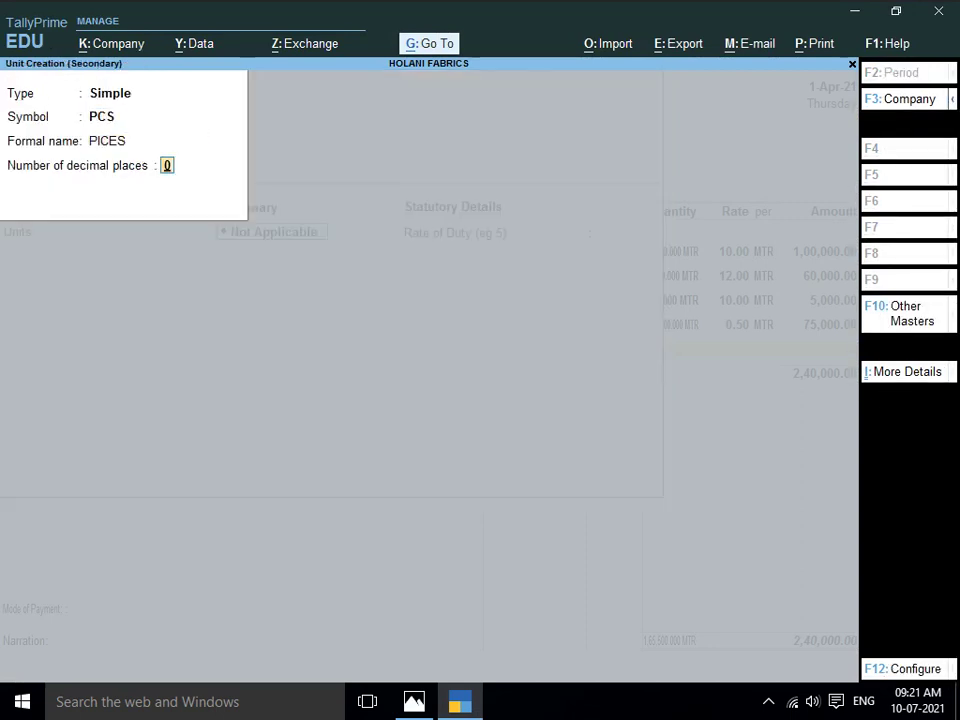
{"action": "key", "text": "Return"}
{"action": "key", "text": "Return"}
Leave standard rates and cost tracking at No for BUTTON, and save it into the voucher
{"action": "key", "text": "Return"}
{"action": "key", "text": "Return"}
{"action": "key", "text": "Return"}
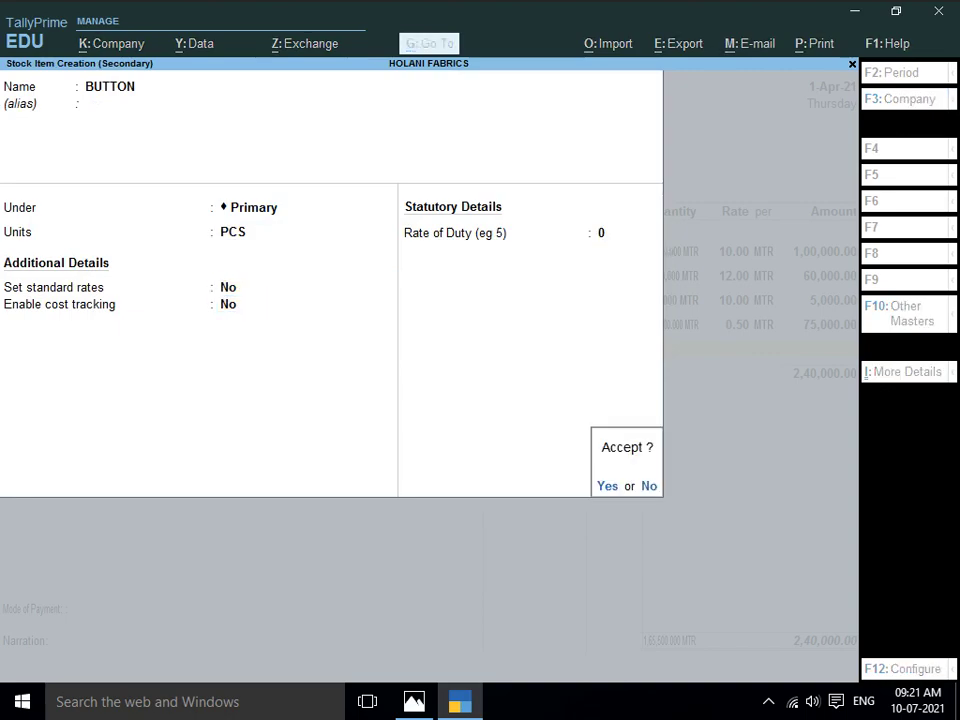
{"action": "key", "text": "Return"}
{"action": "key", "text": "Return"}
Check the fifth item on the invoice image and set the BUTTON quantity to 250000
{"action": "key", "text": "alt+Tab"}
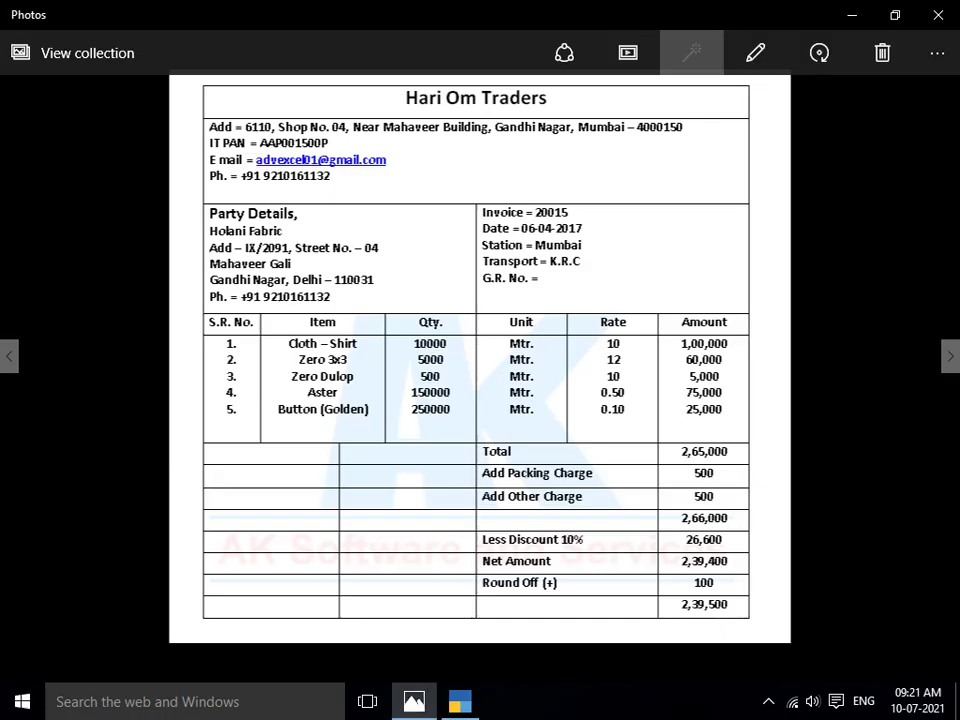
{"action": "key", "text": "alt+Tab"}
{"action": "type", "text": "25000"}
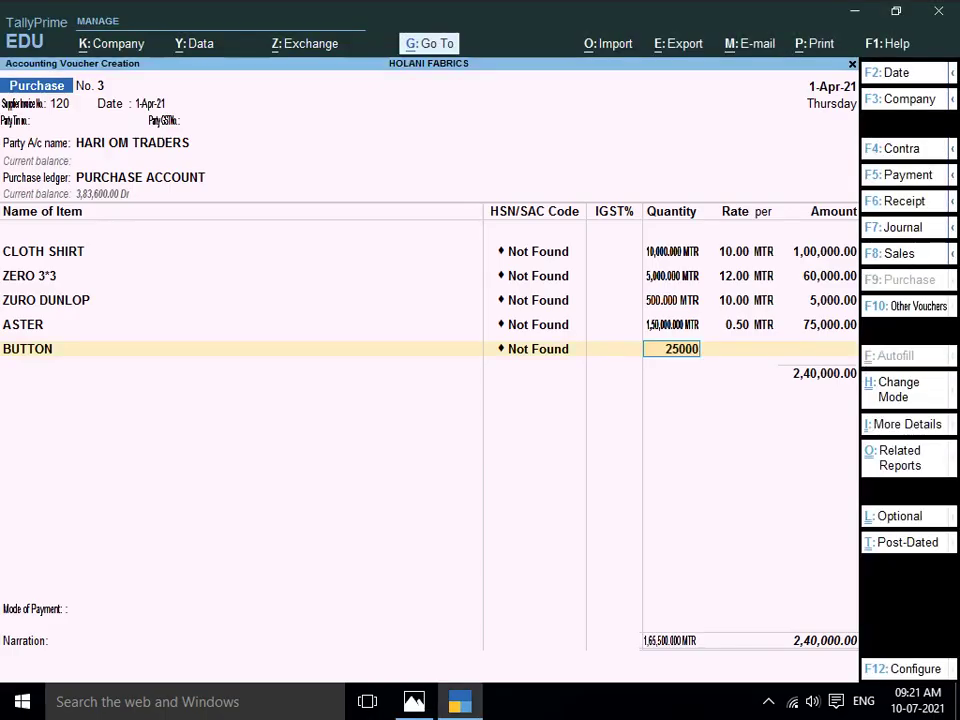
{"action": "type", "text": "0"}
{"action": "key", "text": "Return"}
Check the invoice, set the BUTTON rate to 0.10 per PCS, and complete its line
{"action": "key", "text": "alt+Tab"}
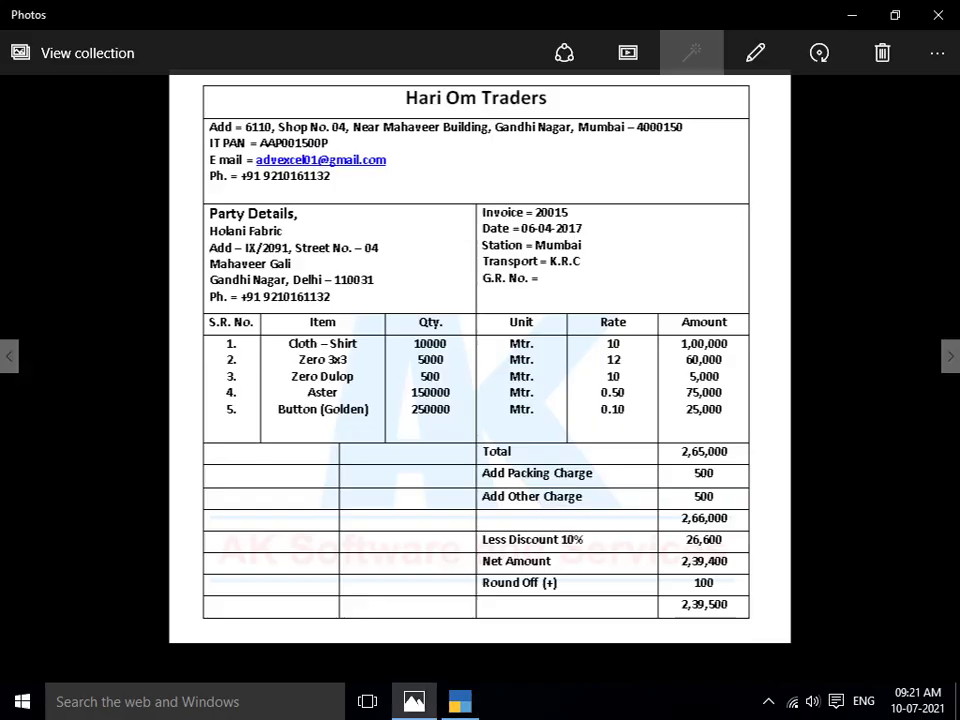
{"action": "key", "text": "alt+Tab"}
{"action": "type", "text": "0.1"}
{"action": "key", "text": "Return"}
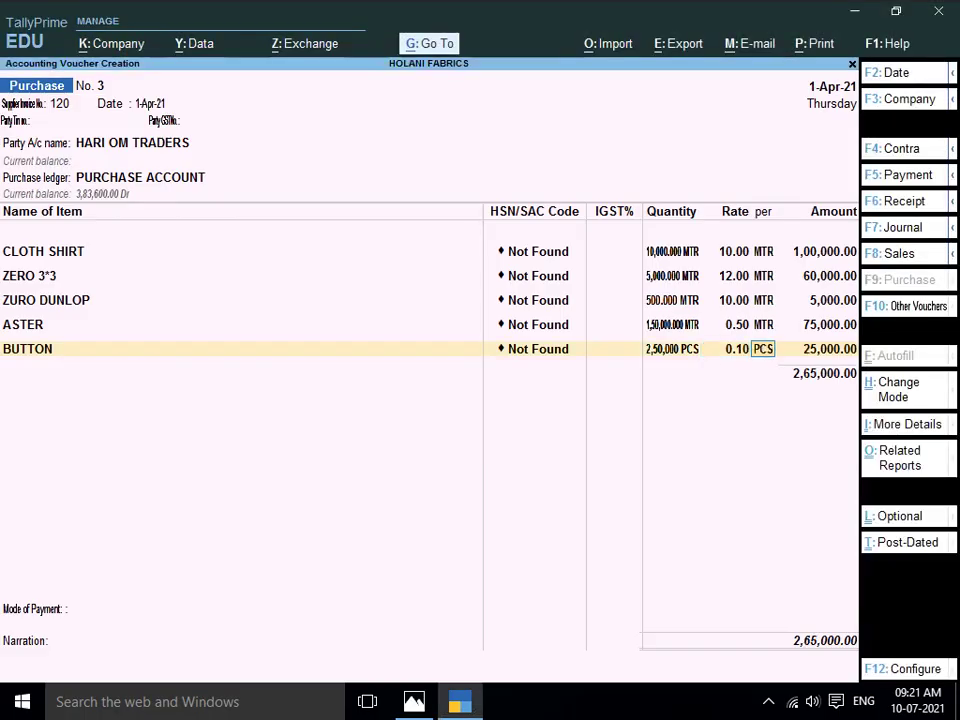
{"action": "key", "text": "Return"}
{"action": "key", "text": "Return"}
Check the additional charges on the invoice, and add the PACKING CHARGES ledger with no description and an amount of 500
{"action": "key", "text": "alt+Tab"}
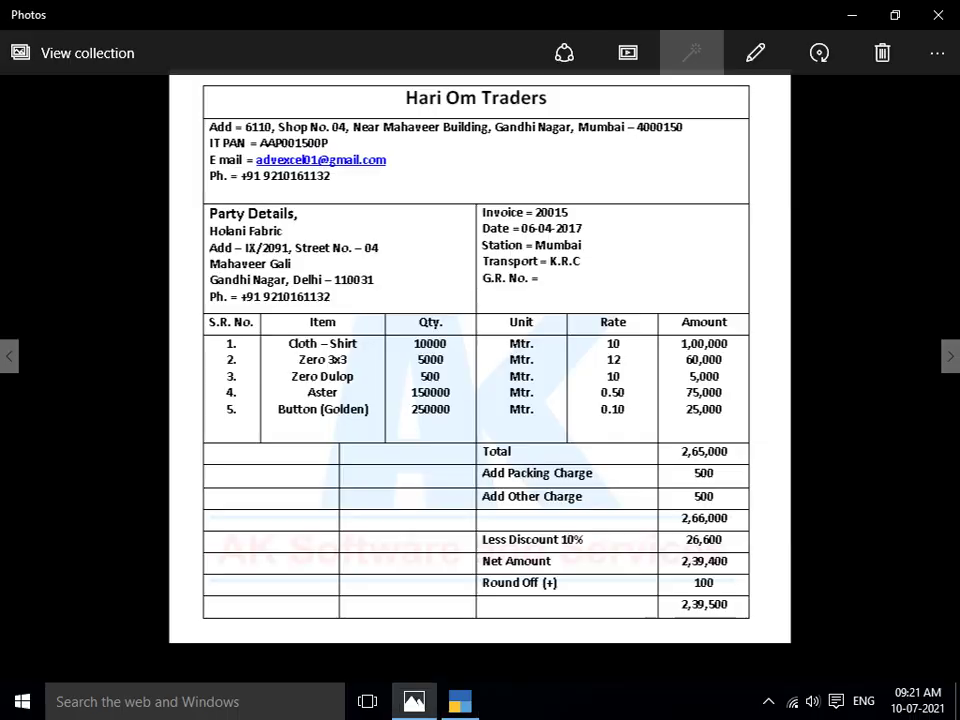
{"action": "key", "text": "alt+Tab"}
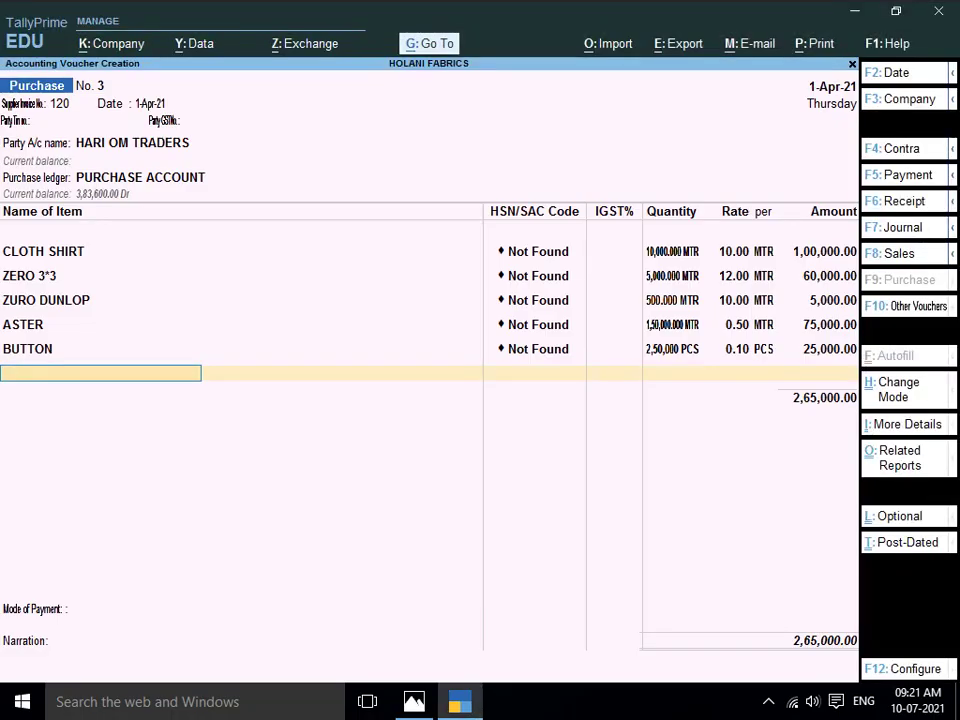
{"action": "key", "text": "Return"}
{"action": "type", "text": "PAC"}
{"action": "key", "text": "Return"}
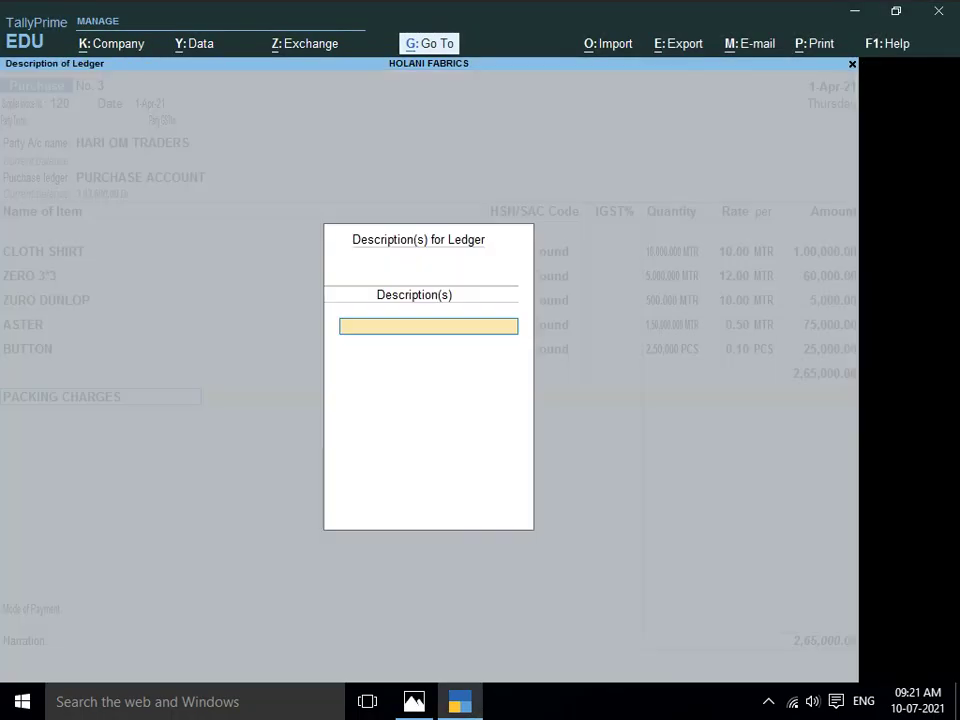
{"action": "key", "text": "Return"}
{"action": "key", "text": "Return"}
{"action": "type", "text": "500"}
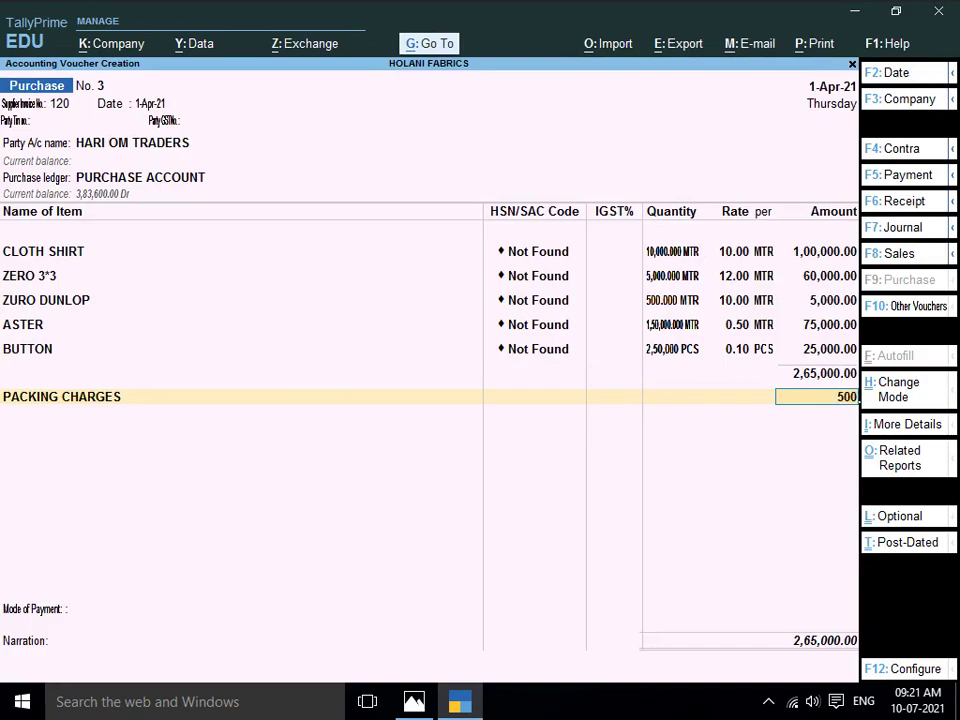
{"action": "key", "text": "Return"}
Check the invoice's other charge, and add the OTHER EXP ledger with no description and an amount of 500
{"action": "key", "text": "alt+Tab"}
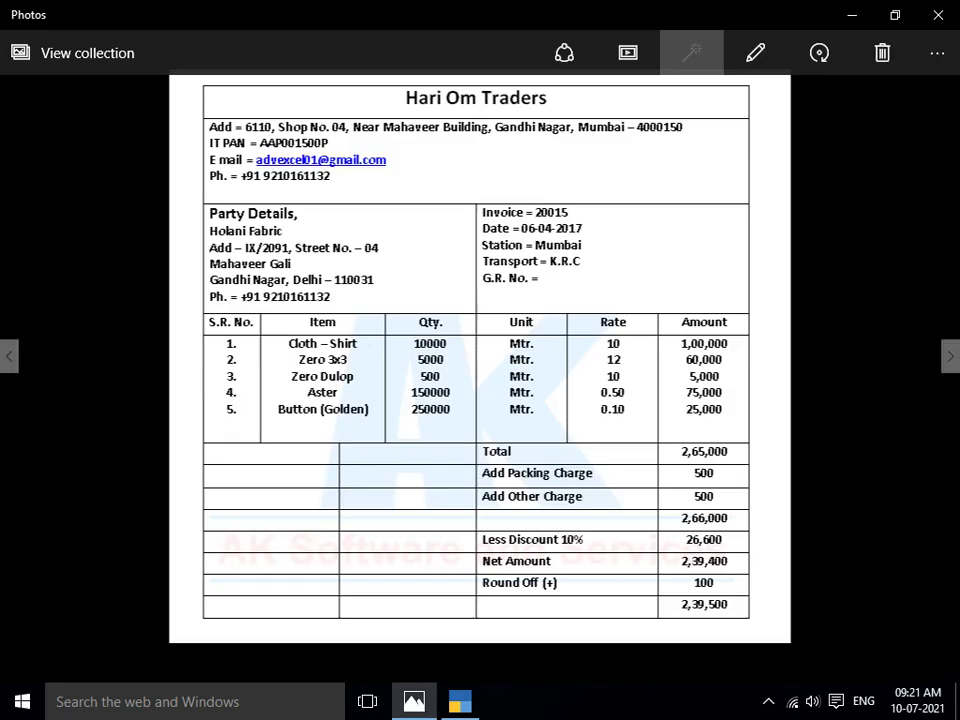
{"action": "key", "text": "alt+Tab"}
{"action": "type", "text": "OT"}
{"action": "key", "text": "Return"}
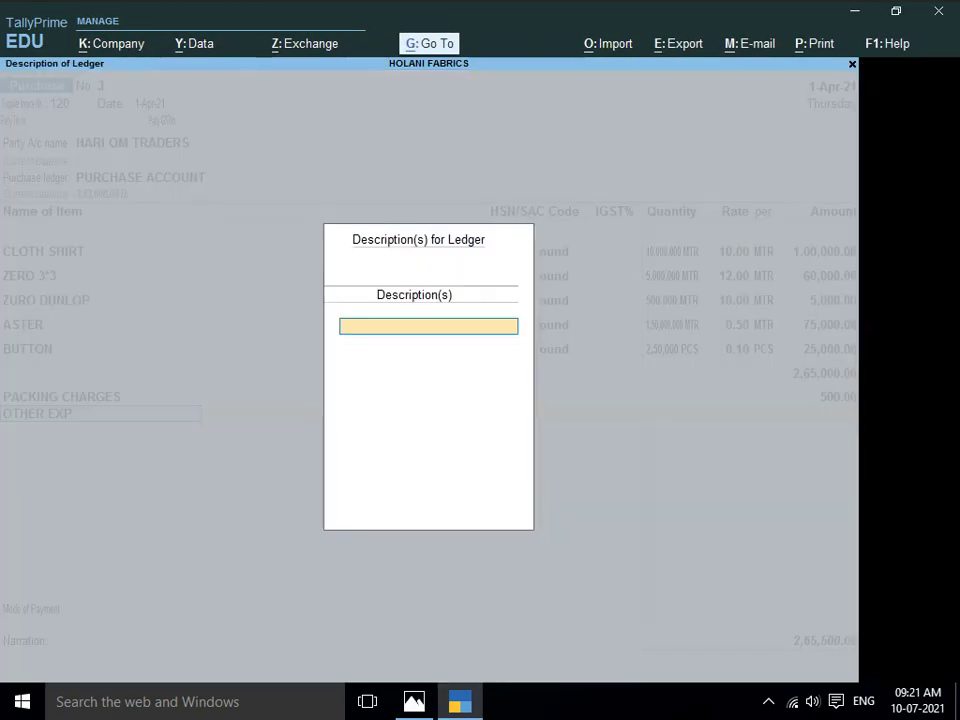
{"action": "key", "text": "Return"}
{"action": "key", "text": "Return"}
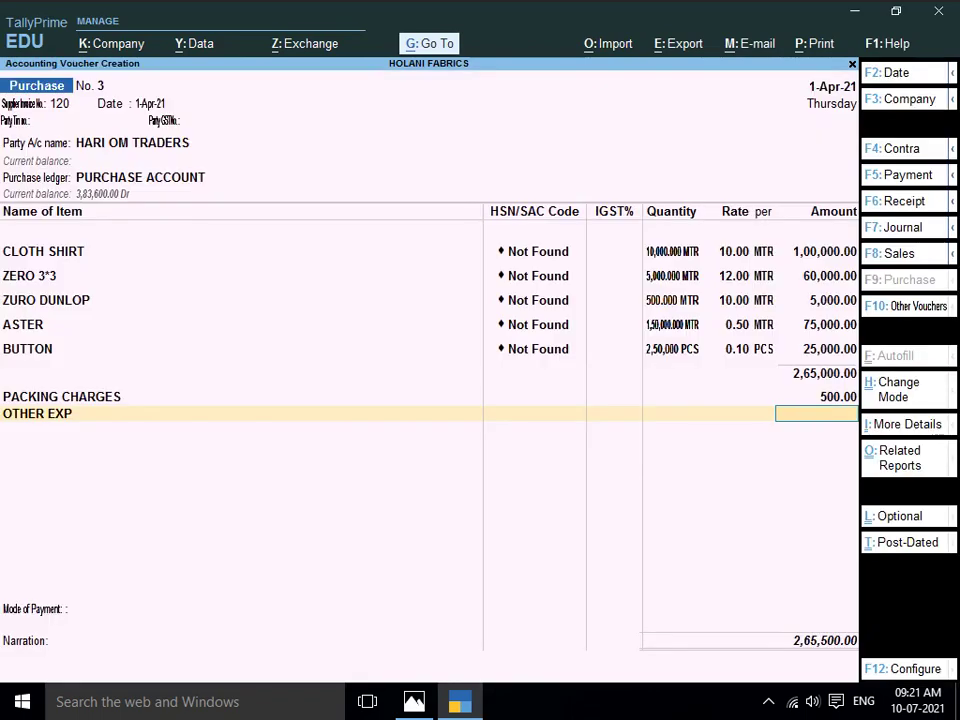
{"action": "type", "text": "500"}
{"action": "key", "text": "Return"}
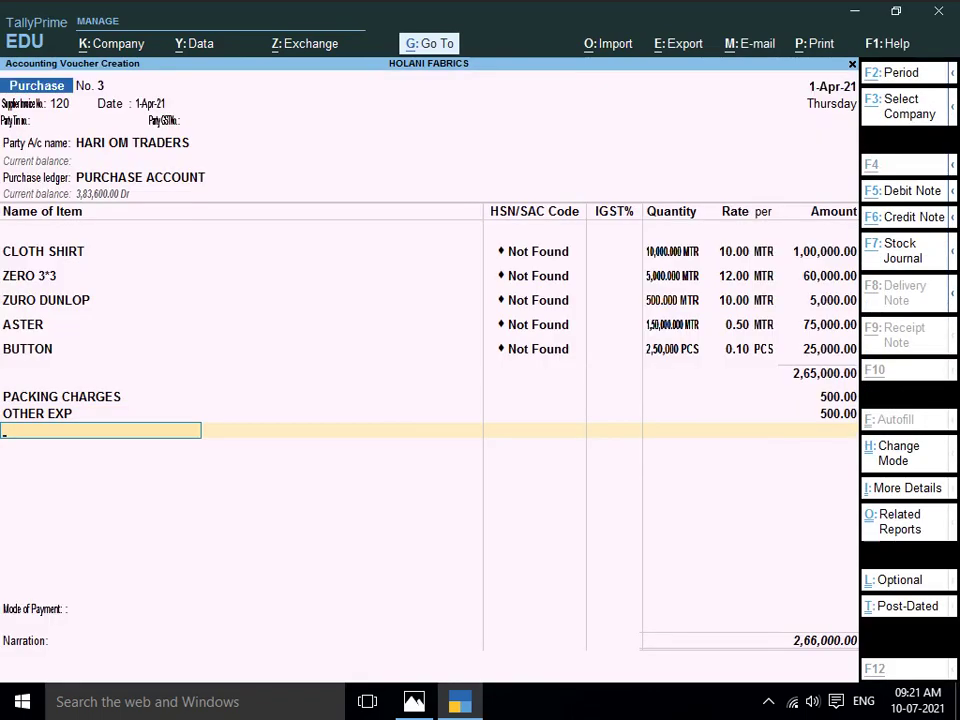
Check the discount on the invoice and add the DISCOUNT RECEIVED A/C ledger at a rate of -10%
{"action": "key", "text": "alt+Tab"}
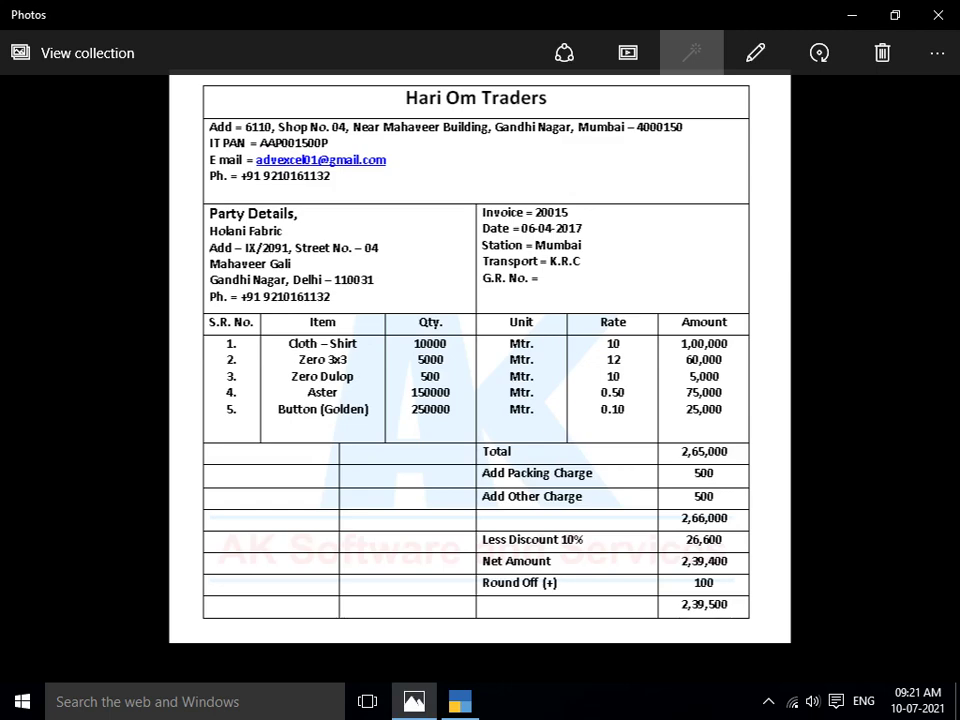
{"action": "key", "text": "alt+Tab"}
{"action": "type", "text": "DIS"}
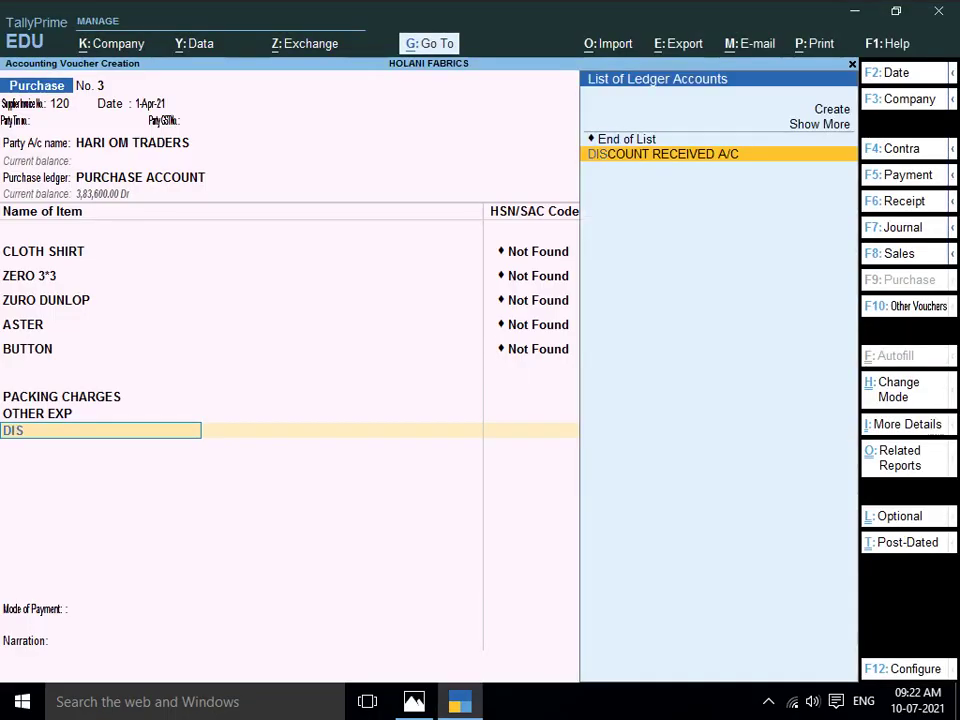
{"action": "key", "text": "Return"}
{"action": "key", "text": "Return"}
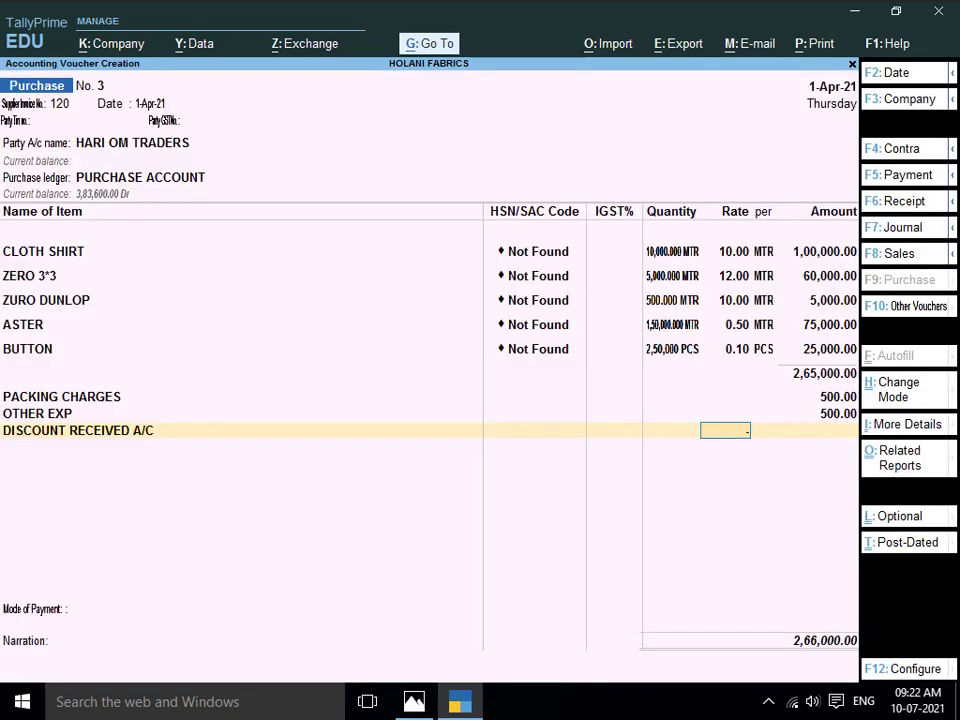
{"action": "type", "text": "-10"}
{"action": "key", "text": "Return"}
{"action": "key", "text": "Return"}
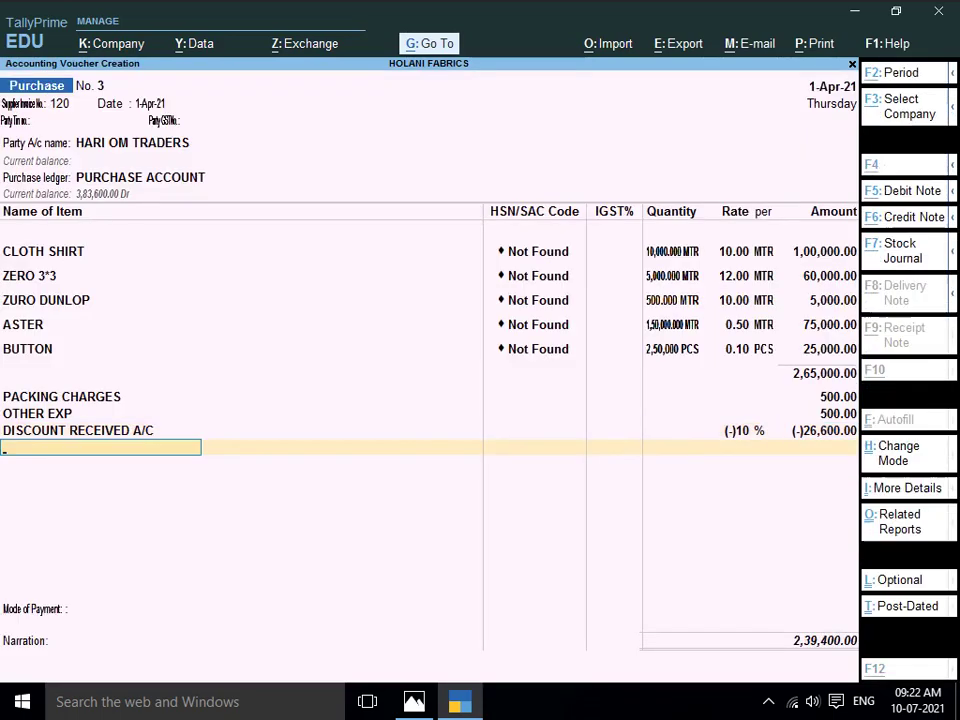
Check the round-off on the invoice and record it as a second OTHER EXP line of 100
{"action": "key", "text": "alt+Tab"}
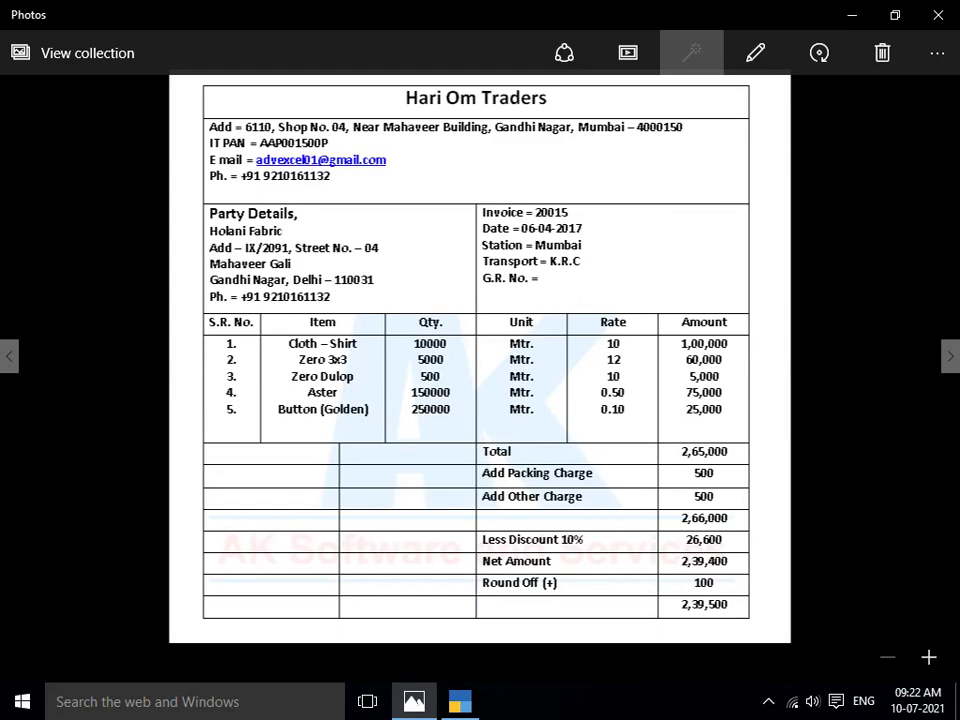
{"action": "key", "text": "alt+Tab"}
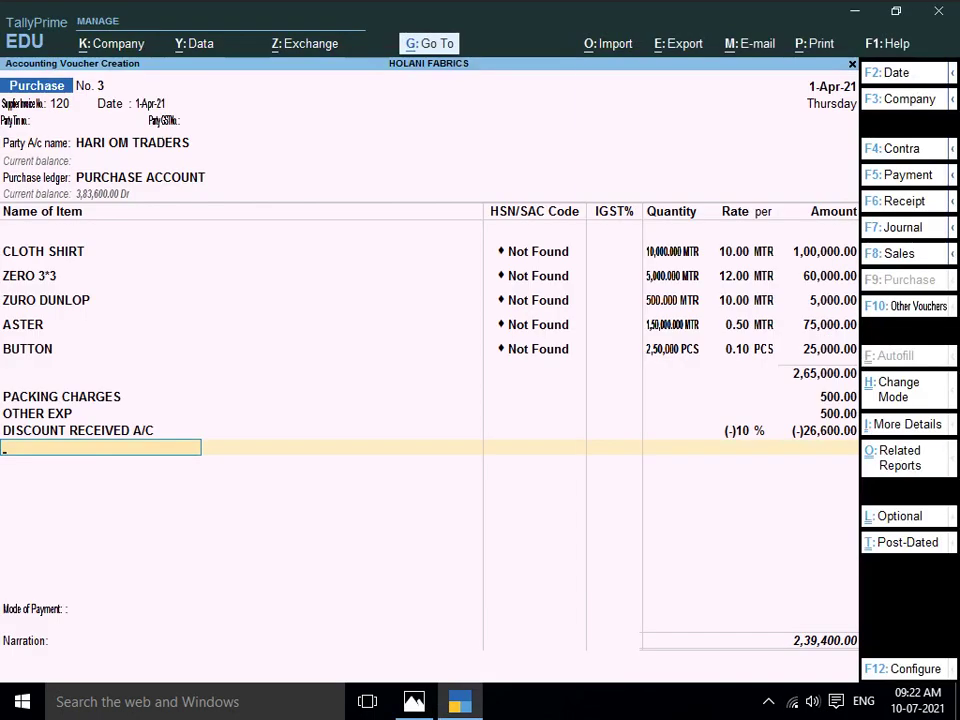
{"action": "type", "text": "OTH"}
{"action": "key", "text": "Return"}
{"action": "key", "text": "Return"}
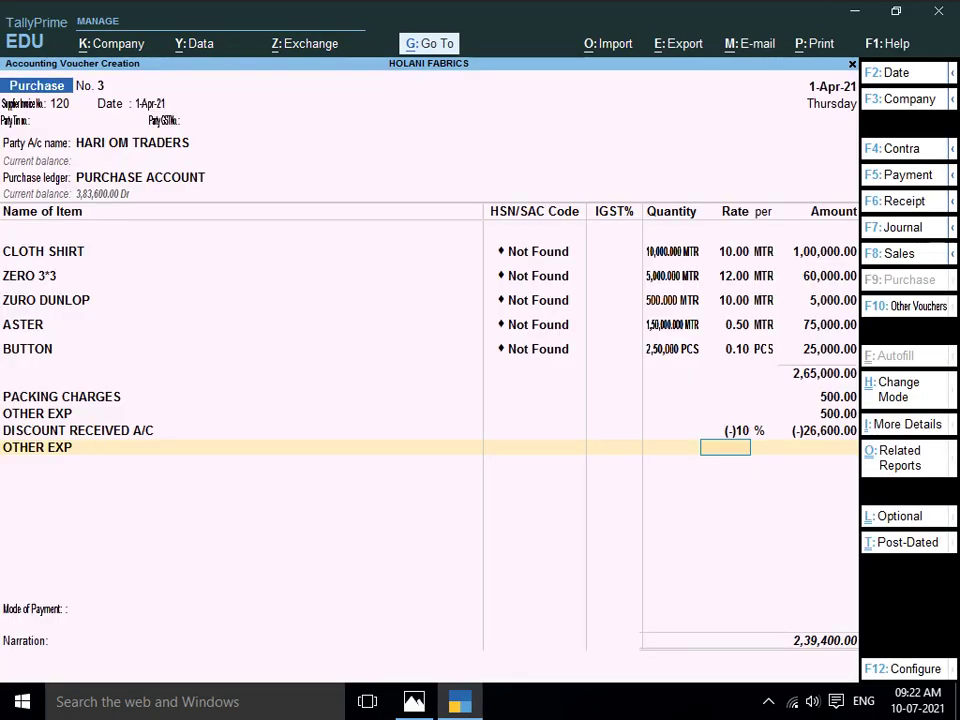
{"action": "key", "text": "Return"}
{"action": "type", "text": "100"}
{"action": "key", "text": "Return"}
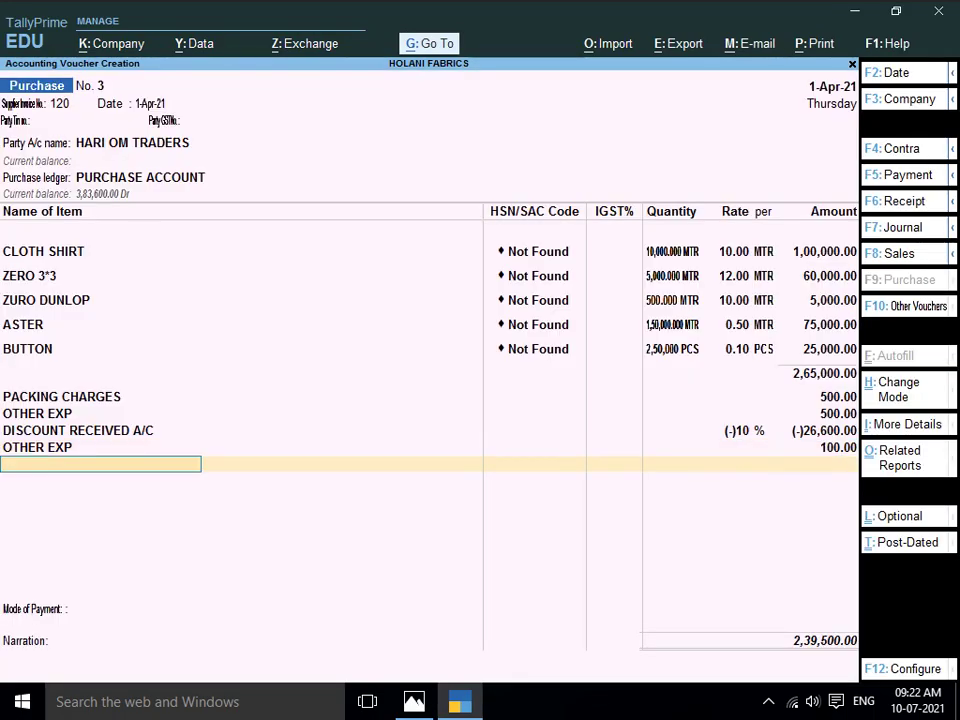
Compare the voucher total with the invoice, leave the payment mode and narration blank, and save the HARI OM TRADERS purchase
{"action": "key", "text": "alt+Tab"}
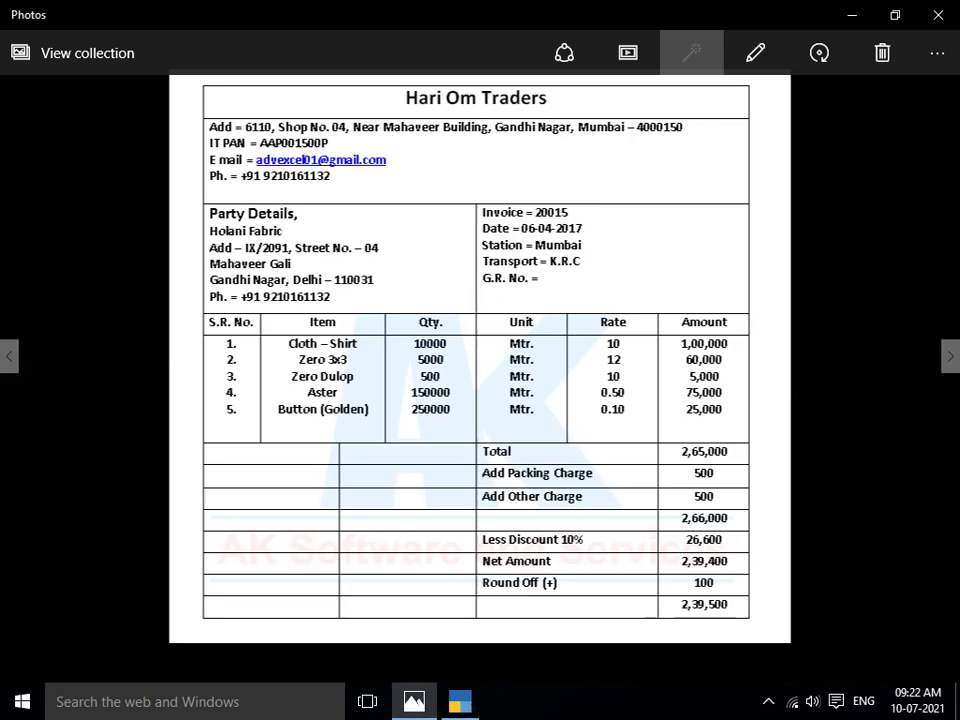
{"action": "key", "text": "alt+Tab"}
{"action": "key", "text": "Return"}
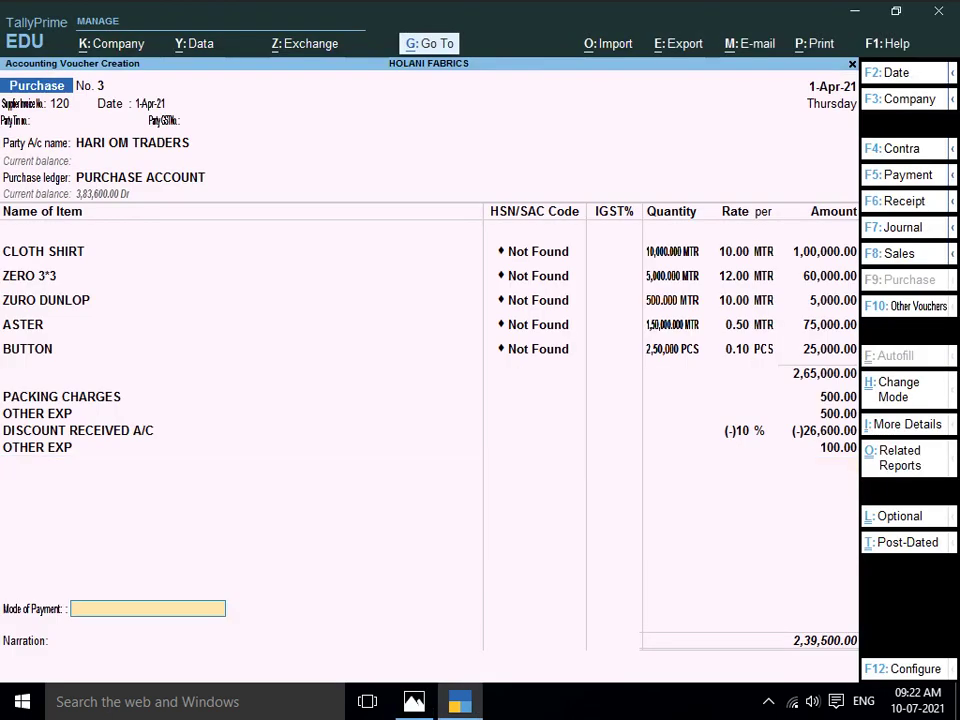
{"action": "key", "text": "Return"}
{"action": "key", "text": "Return"}
{"action": "key", "text": "Return"}
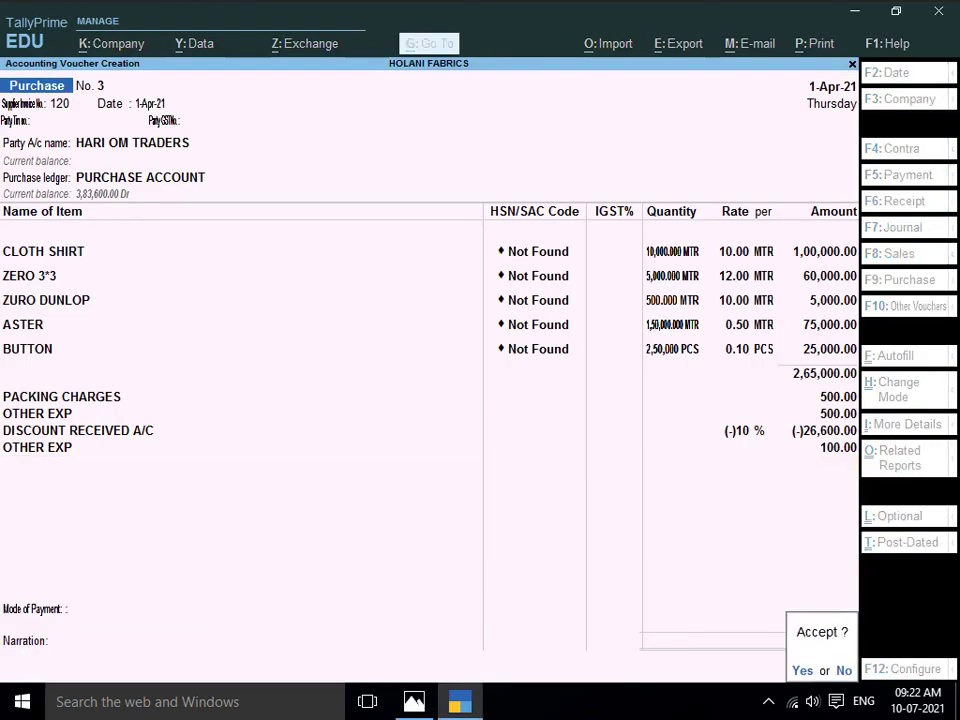
{"action": "key", "text": "Return"}
Switch to Photos and browse the following invoice images, returning to the Hind Traders invoice
{"action": "key", "text": "alt+Tab"}
{"action": "key", "text": "Right"}
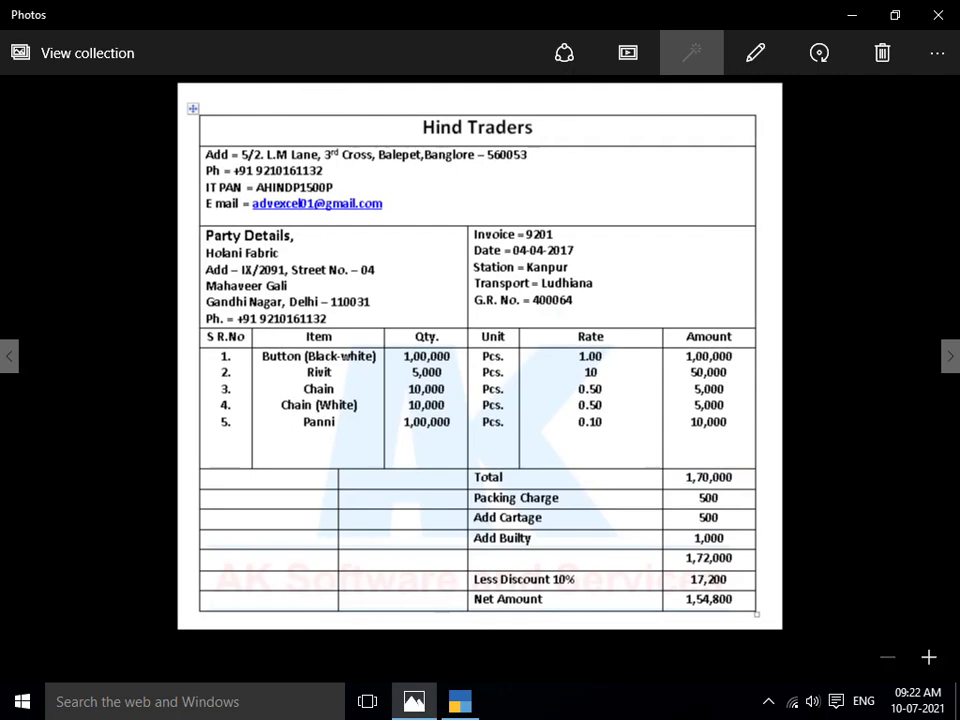
{"action": "key", "text": "Right"}
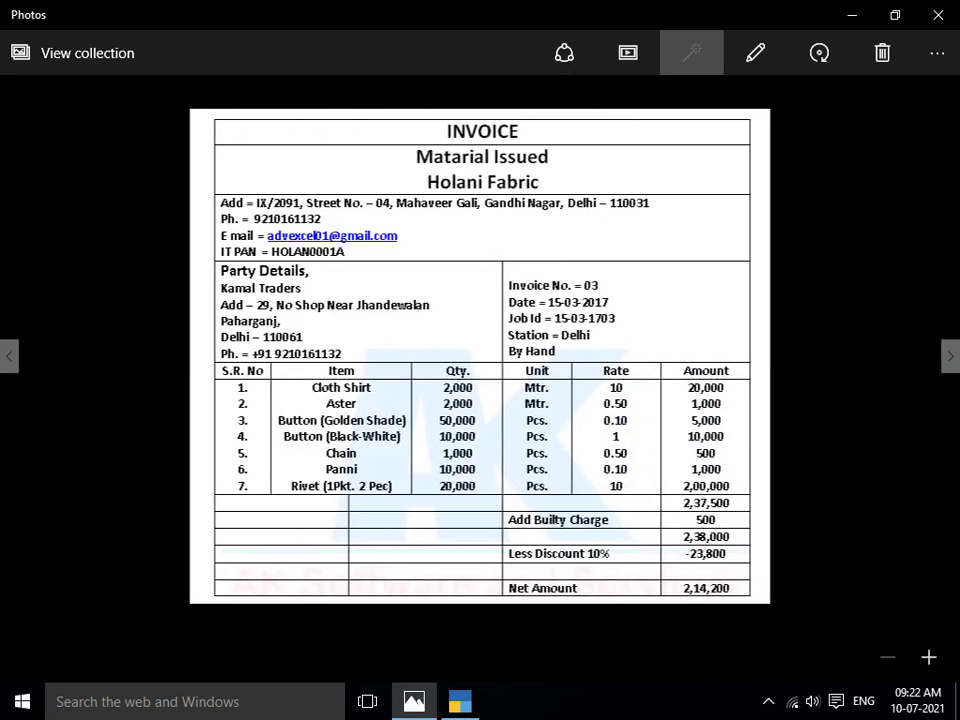
{"action": "key", "text": "Left"}
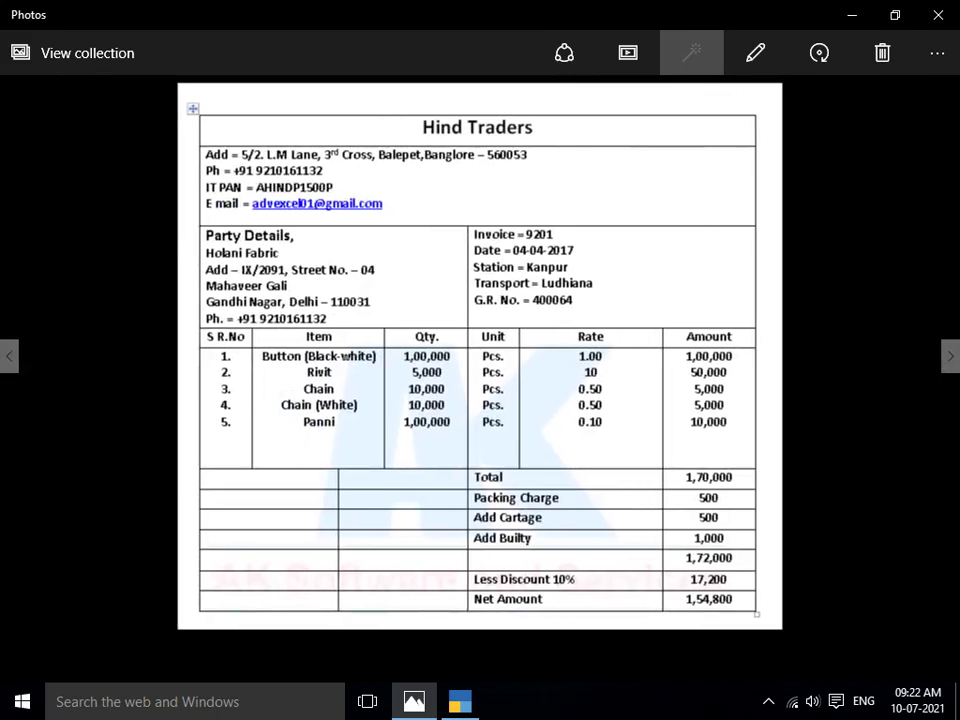
Return to TallyPrime and set the new purchase voucher's supplier invoice number to 01, dated 1-Apr-21
{"action": "key", "text": "alt+Tab"}
{"action": "key", "text": "Return"}
{"action": "key", "text": "Return"}
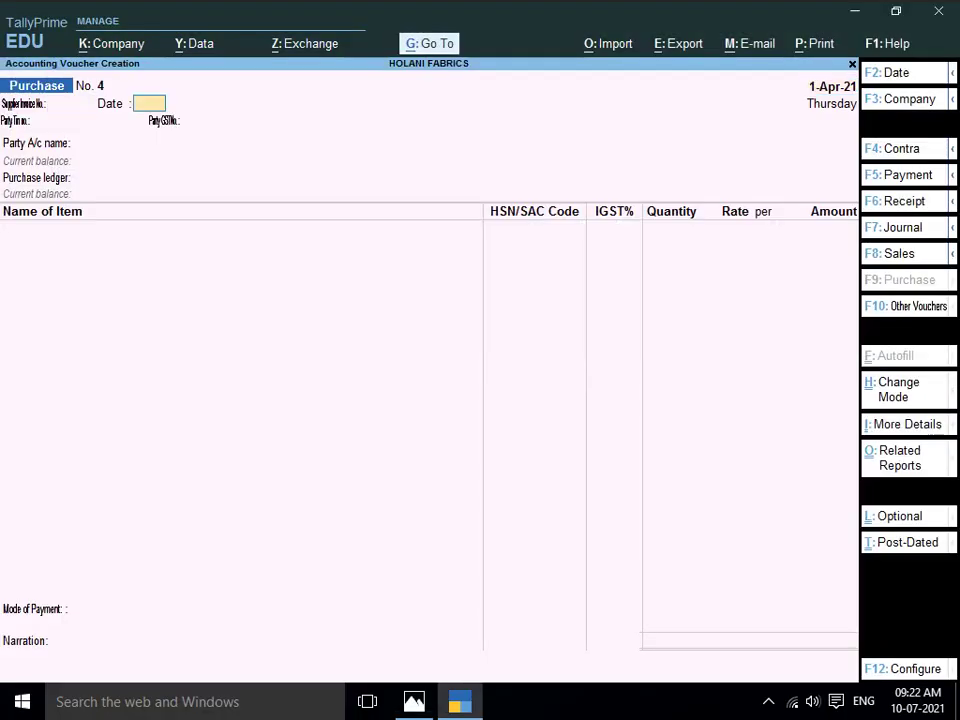
{"action": "key", "text": "BackSpace"}
{"action": "type", "text": "01"}
{"action": "key", "text": "Return"}
{"action": "key", "text": "Return"}
Create a party ledger named HIND TRADERS under Sundry Creditors, keeping the state as Delhi and the remaining details blank
{"action": "type", "text": "H"}
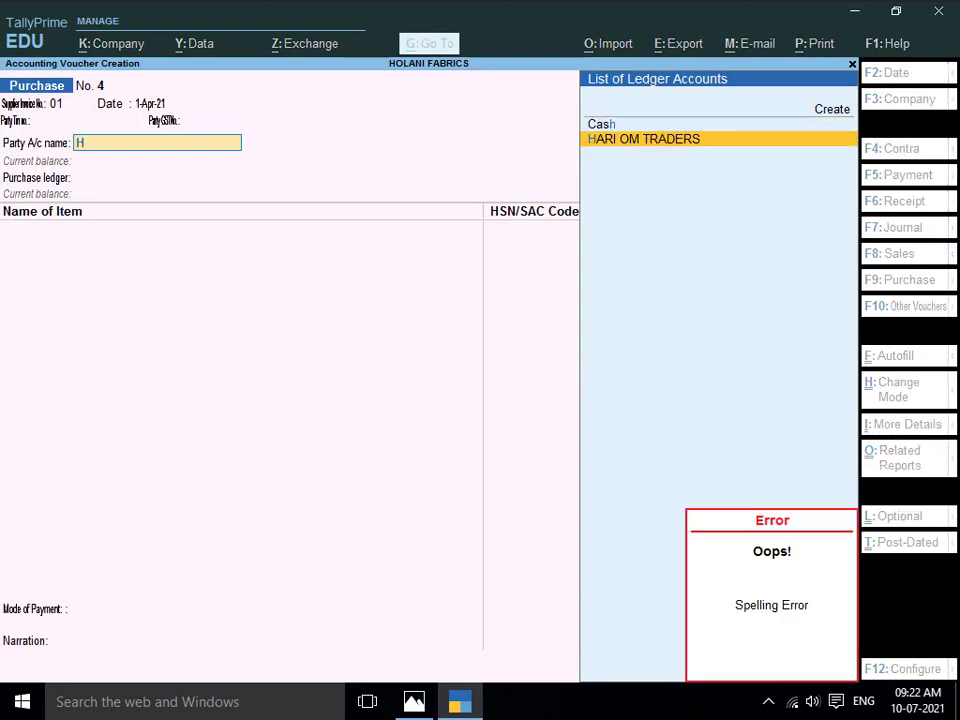
{"action": "key", "text": "alt+c"}
{"action": "type", "text": "HIND"}
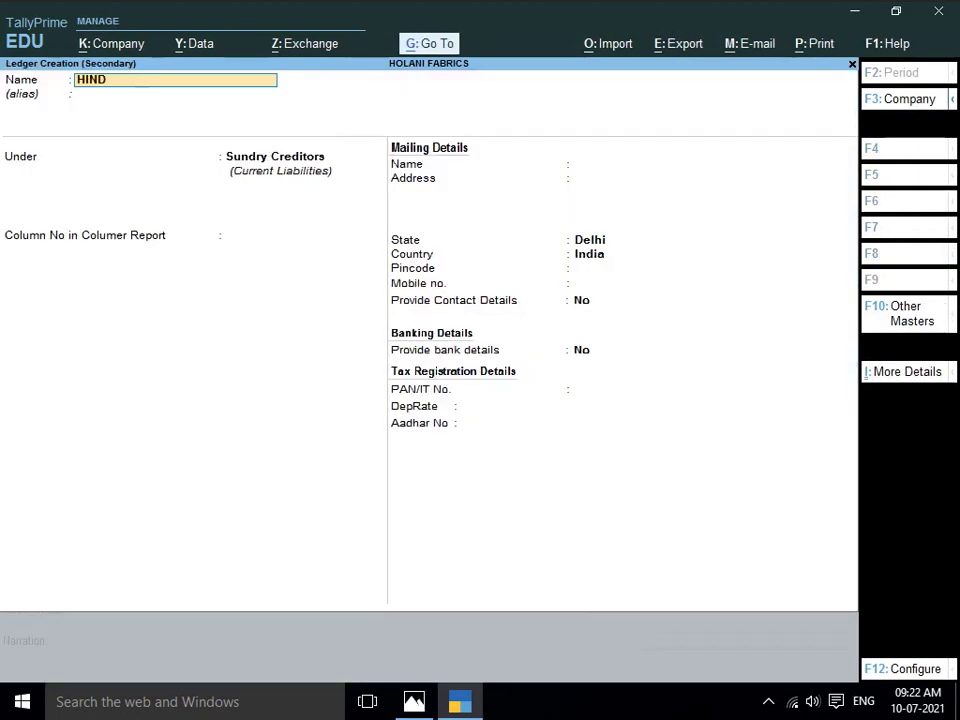
{"action": "type", "text": " TRADERS"}
{"action": "key", "text": "Return"}
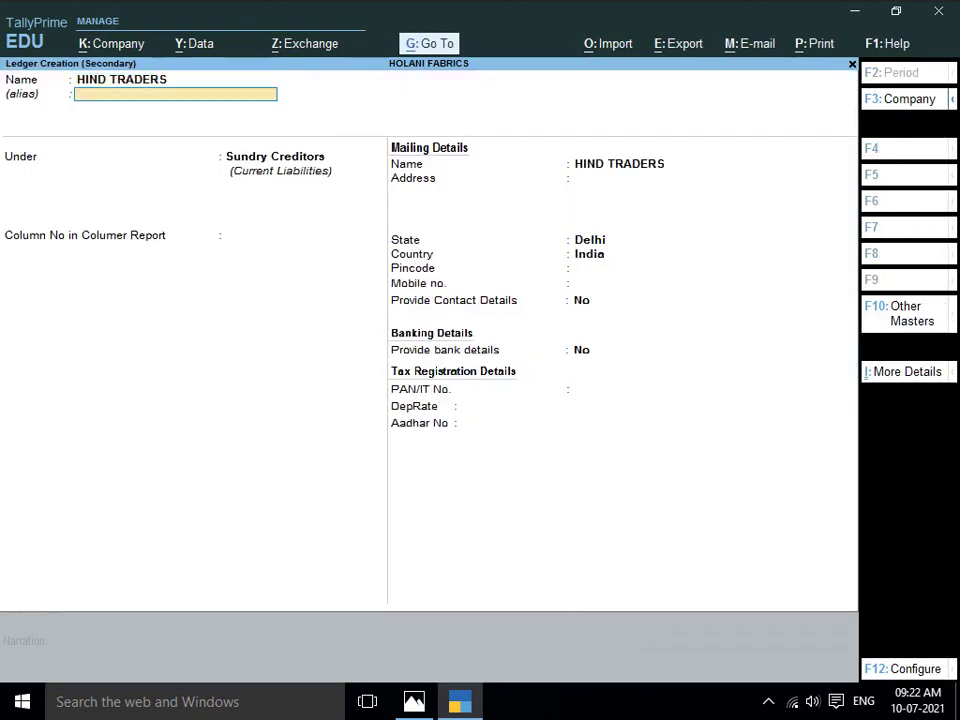
{"action": "key", "text": "Return"}
{"action": "key", "text": "Return"}
{"action": "key", "text": "Return"}
{"action": "key", "text": "Return"}
{"action": "key", "text": "Return"}
{"action": "key", "text": "ctrl+a"}
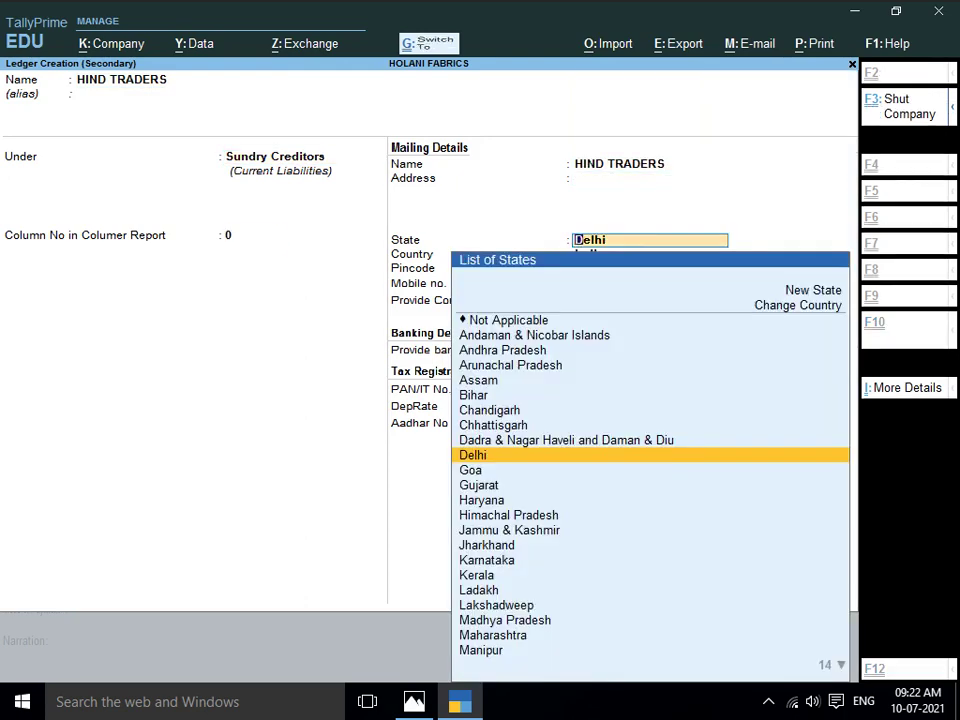
{"action": "key", "text": "Return"}
{"action": "key", "text": "ctrl+a"}
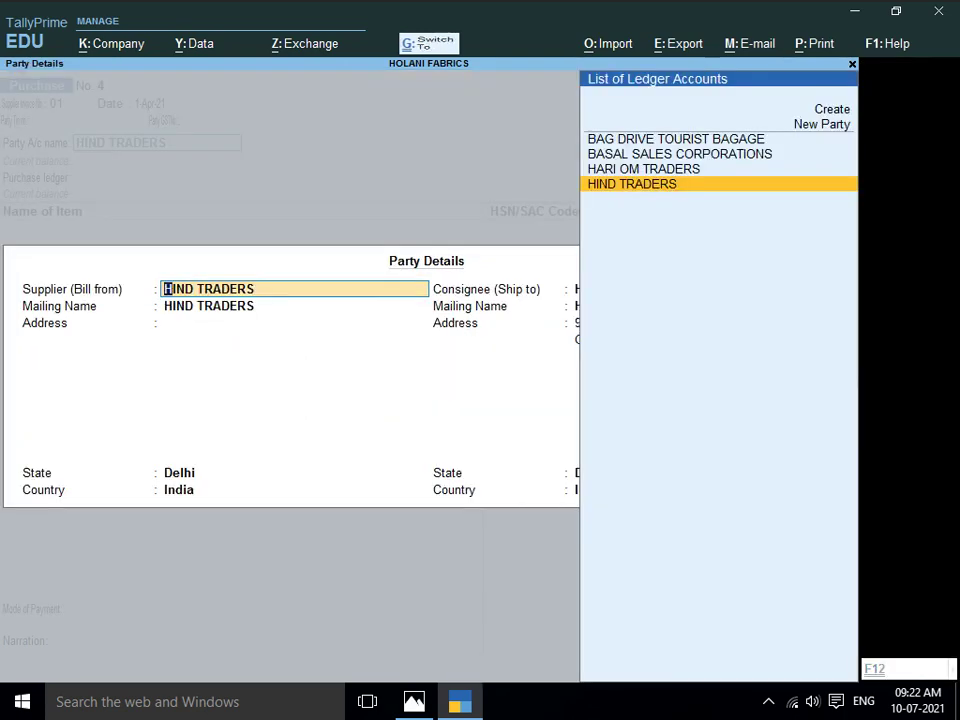
Accept the HIND TRADERS party details with PURCHASE ACCOUNT as the purchase ledger, and check the first item on the invoice image
{"action": "key", "text": "ctrl+a"}
{"action": "key", "text": "Return"}
{"action": "key", "text": "alt+Tab"}
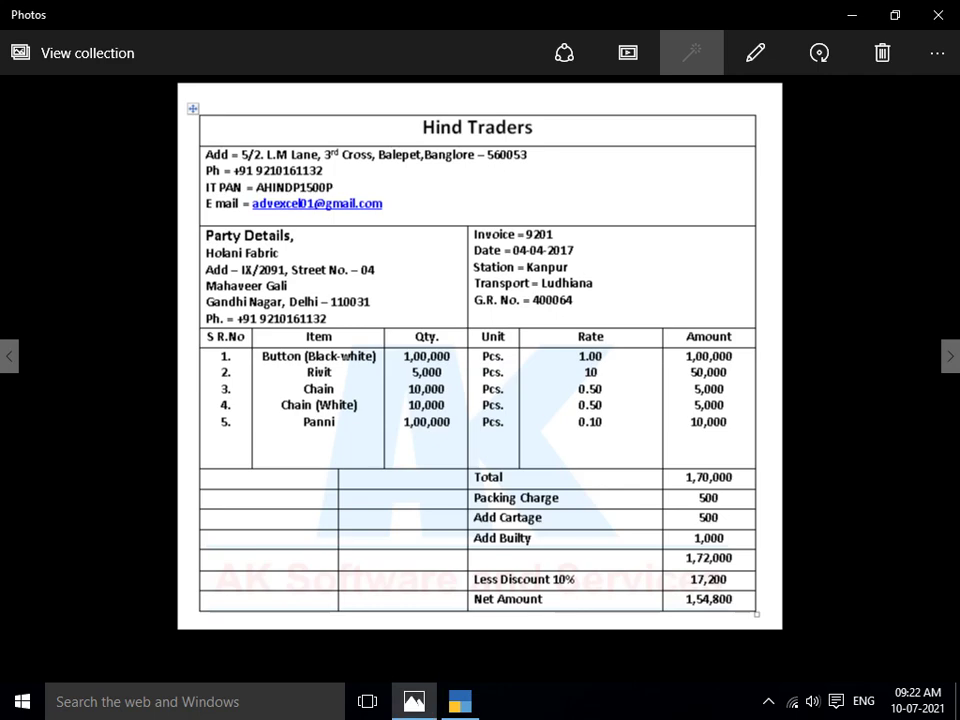
{"action": "key", "text": "alt+Tab"}
Start a new stock item named BUTTON BLACK WHITE from the voucher's item line
{"action": "key", "text": "alt+c"}
{"action": "type", "text": "B"}
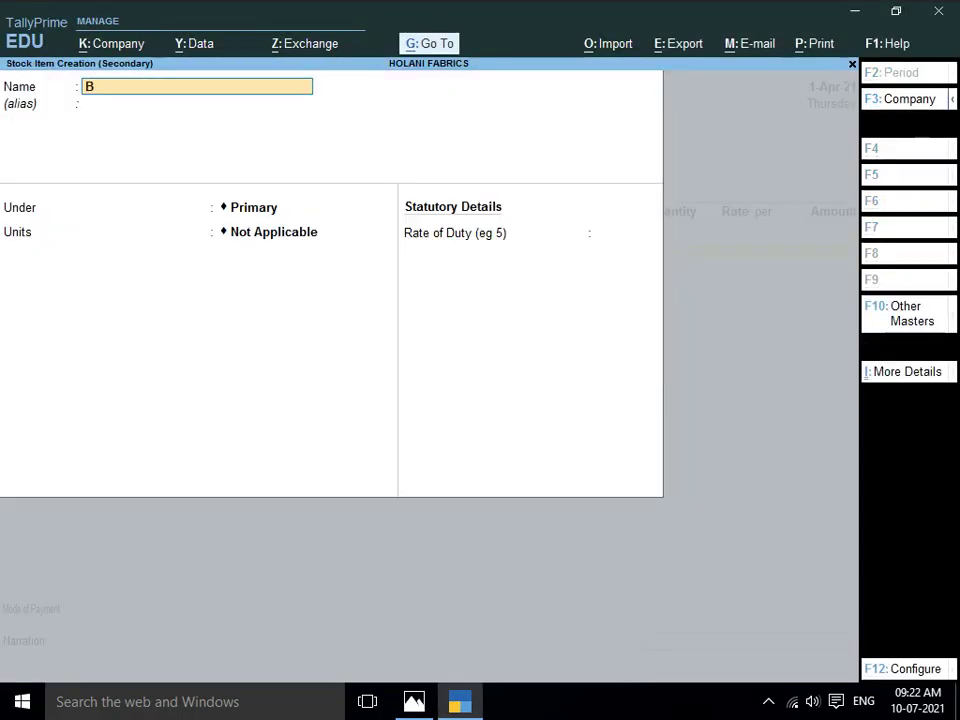
{"action": "type", "text": "UTTON BLACK"}
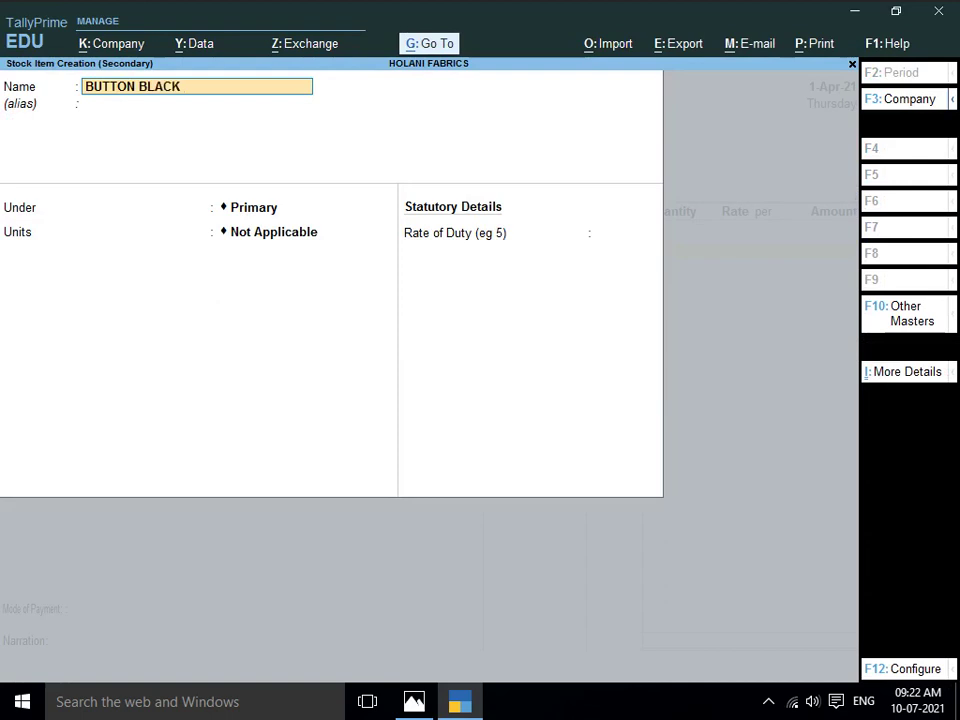
{"action": "type", "text": " WHITE"}
{"action": "key", "text": "Return"}
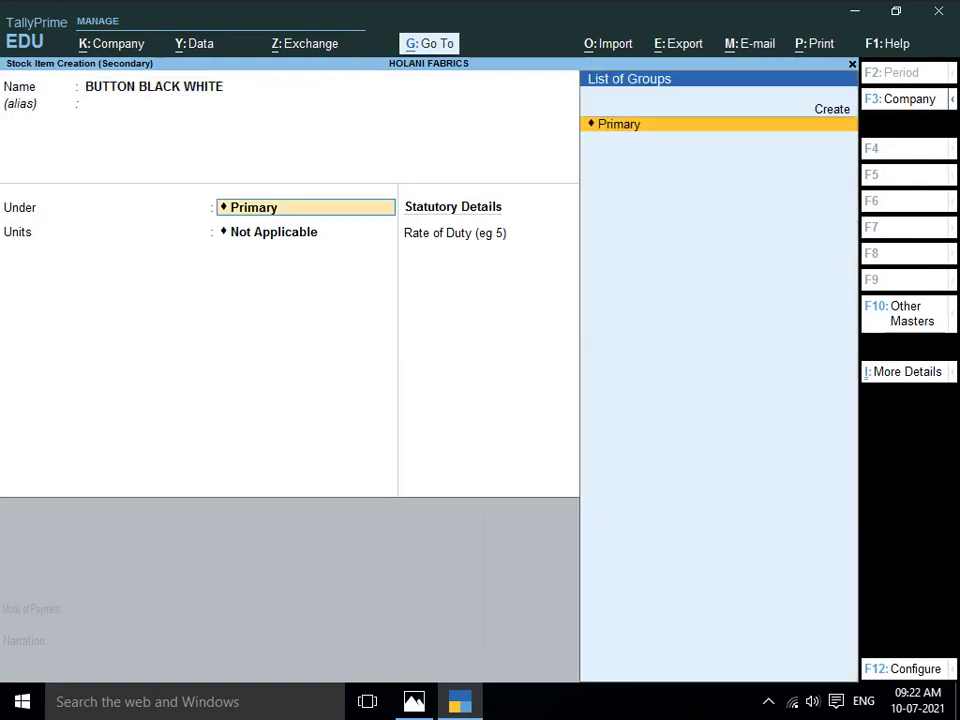
Keep BUTTON BLACK WHITE under Primary, set its unit to PCS, leave standard rates and cost tracking off, and save it
{"action": "key", "text": "Return"}
{"action": "key", "text": "Down"}
{"action": "key", "text": "Return"}
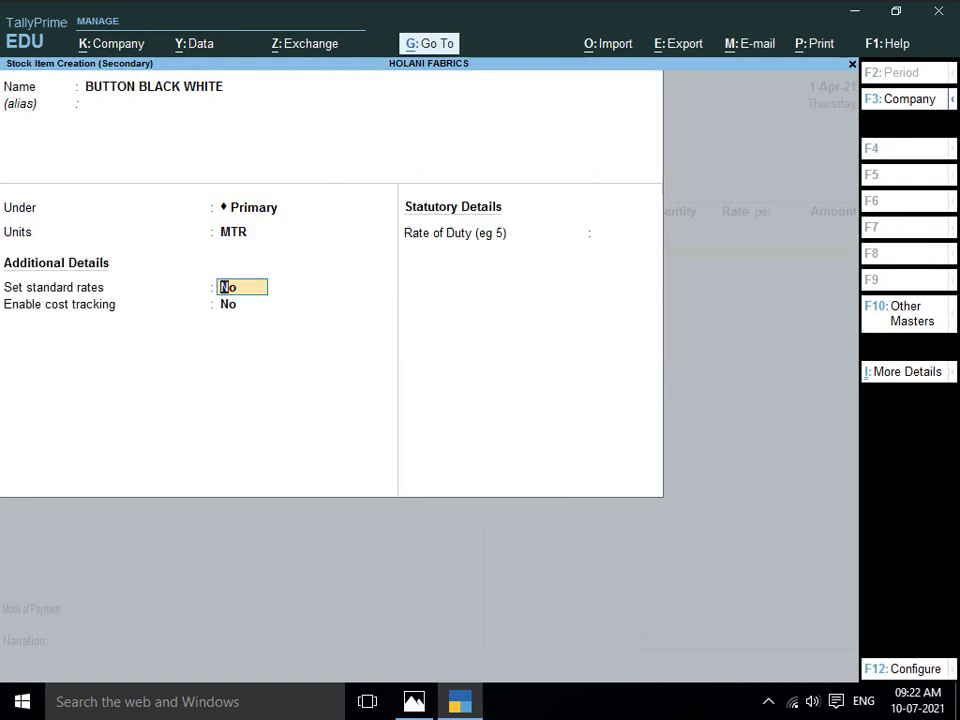
{"action": "key", "text": "BackSpace"}
{"action": "key", "text": "Return"}
{"action": "key", "text": "BackSpace"}
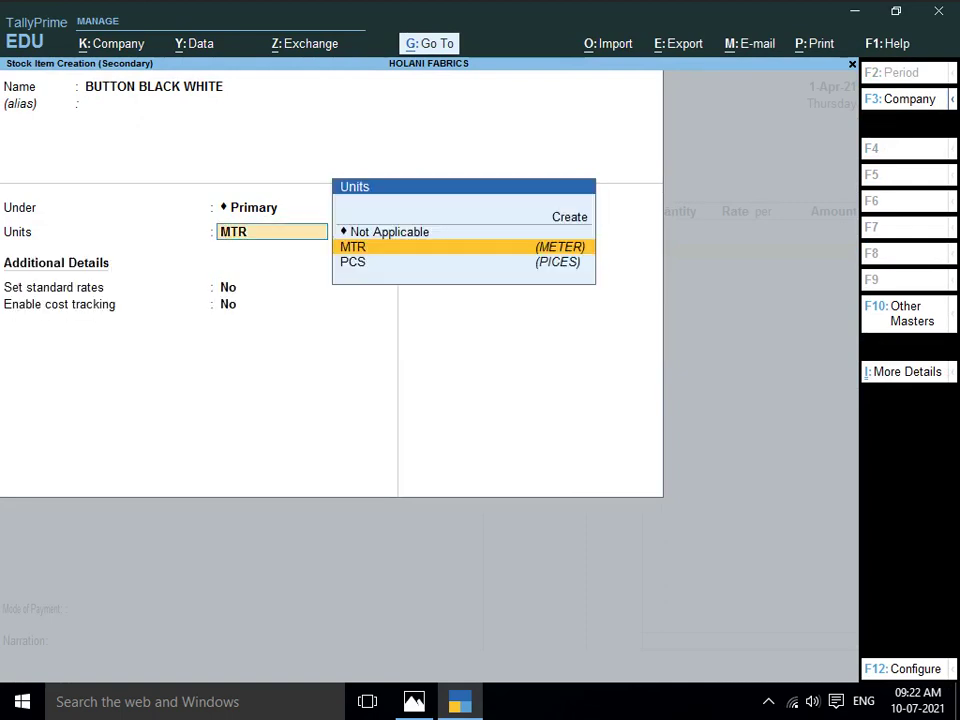
{"action": "key", "text": "Down"}
{"action": "key", "text": "Return"}
{"action": "key", "text": "Return"}
{"action": "key", "text": "Return"}
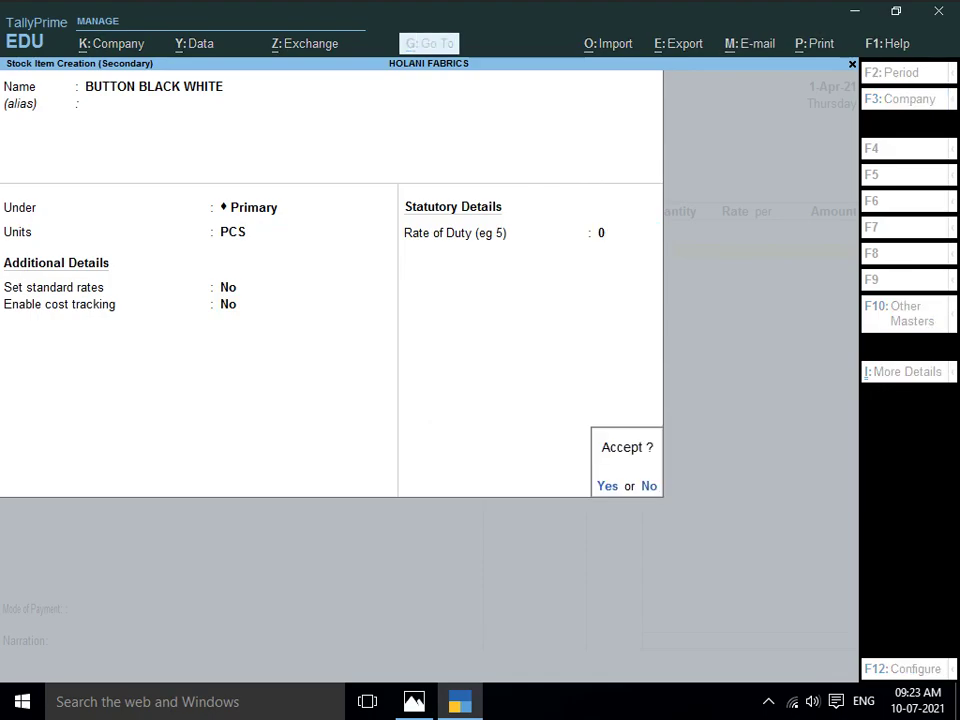
{"action": "key", "text": "Return"}
Look up the button line on the invoice and enter 100000 PCS of BUTTON BLACK WHITE at a rate of 1
{"action": "key", "text": "Return"}
{"action": "key", "text": "alt+Tab"}
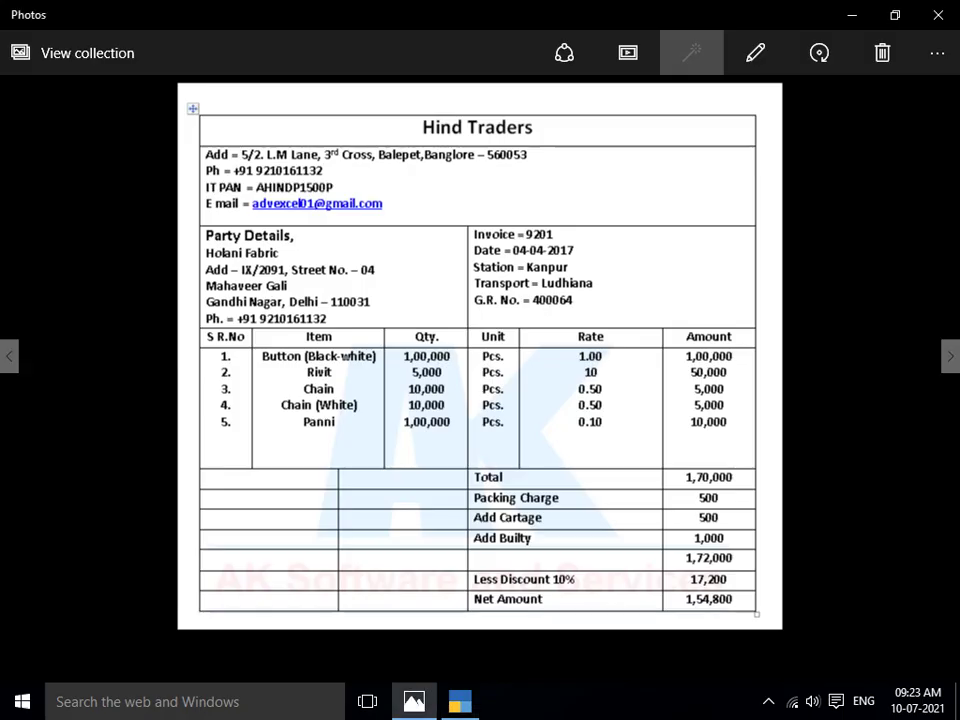
{"action": "key", "text": "alt+Tab"}
{"action": "type", "text": "100000"}
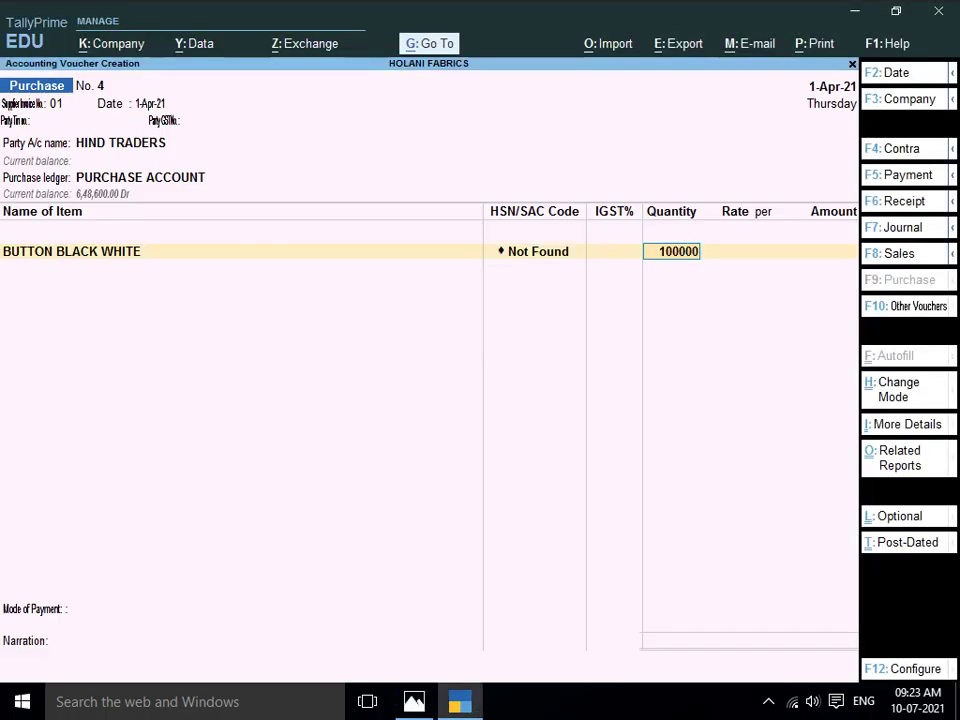
{"action": "key", "text": "Return"}
{"action": "key", "text": "alt+Tab"}
{"action": "key", "text": "alt+Tab"}
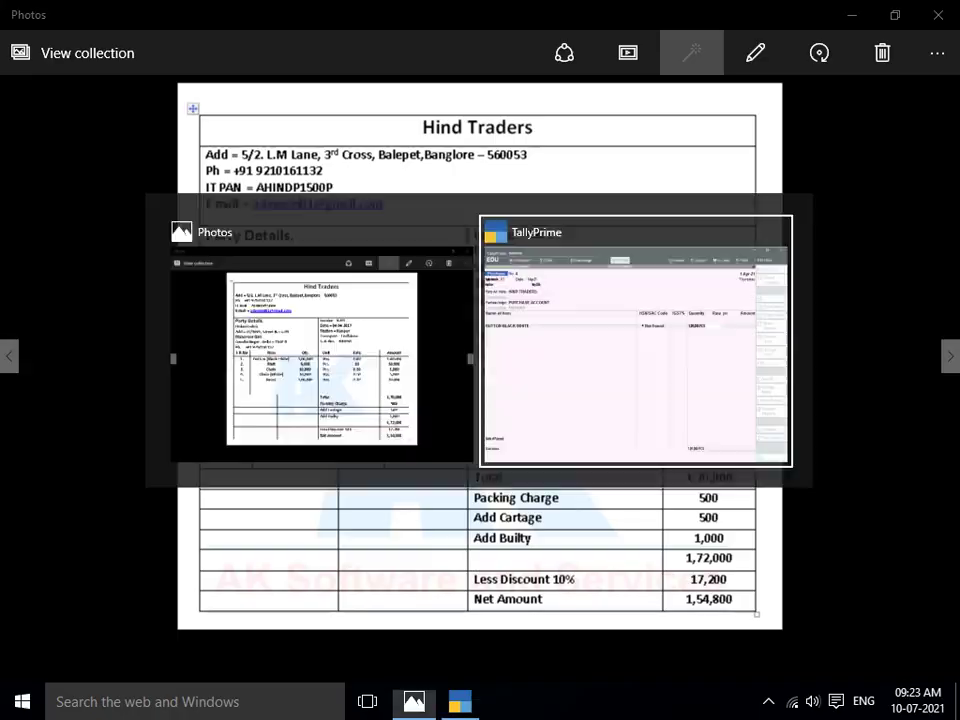
{"action": "type", "text": "1"}
{"action": "key", "text": "Return"}
Check the second item on the invoice and start a new stock item named RIVIT
{"action": "key", "text": "alt+Tab"}
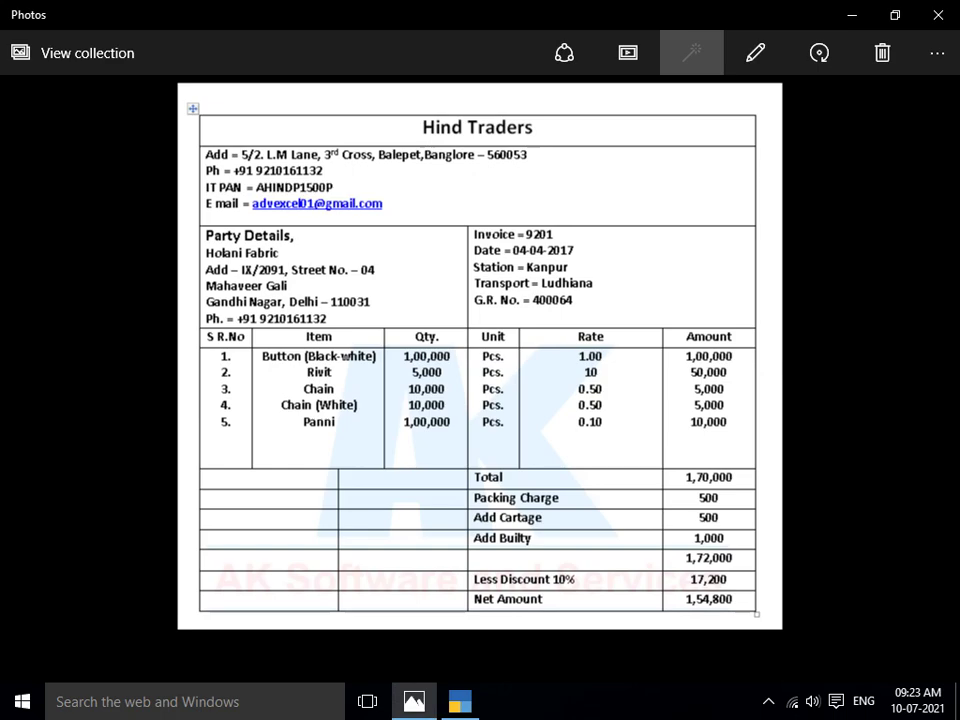
{"action": "key", "text": "alt+Tab"}
{"action": "key", "text": "alt+c"}
{"action": "type", "text": "RIVI"}
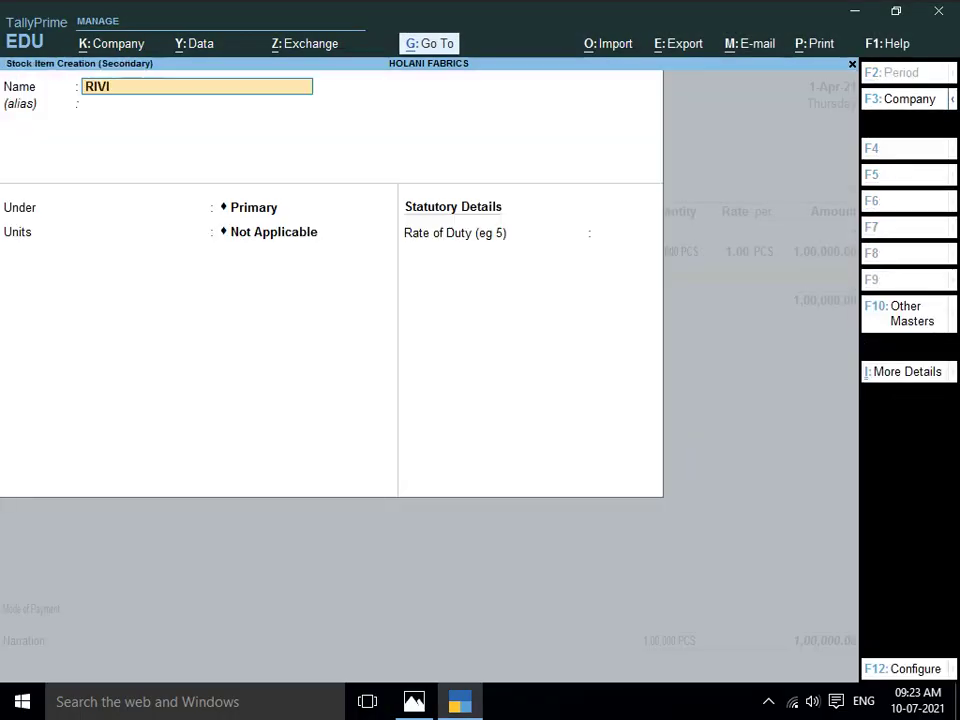
{"action": "type", "text": "T"}
{"action": "key", "text": "Return"}
{"action": "key", "text": "Return"}
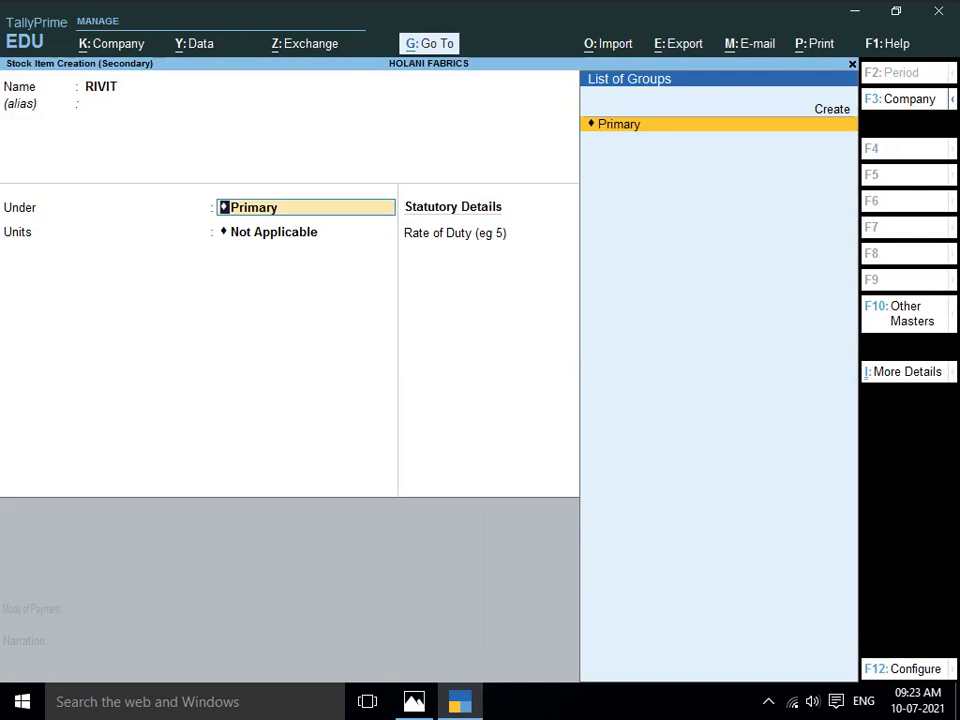
Place RIVIT under Primary with PCS as its unit, leave standard rates and cost tracking off, and save it
{"action": "key", "text": "Return"}
{"action": "key", "text": "Down"}
{"action": "key", "text": "Down"}
{"action": "key", "text": "Return"}
{"action": "key", "text": "Return"}
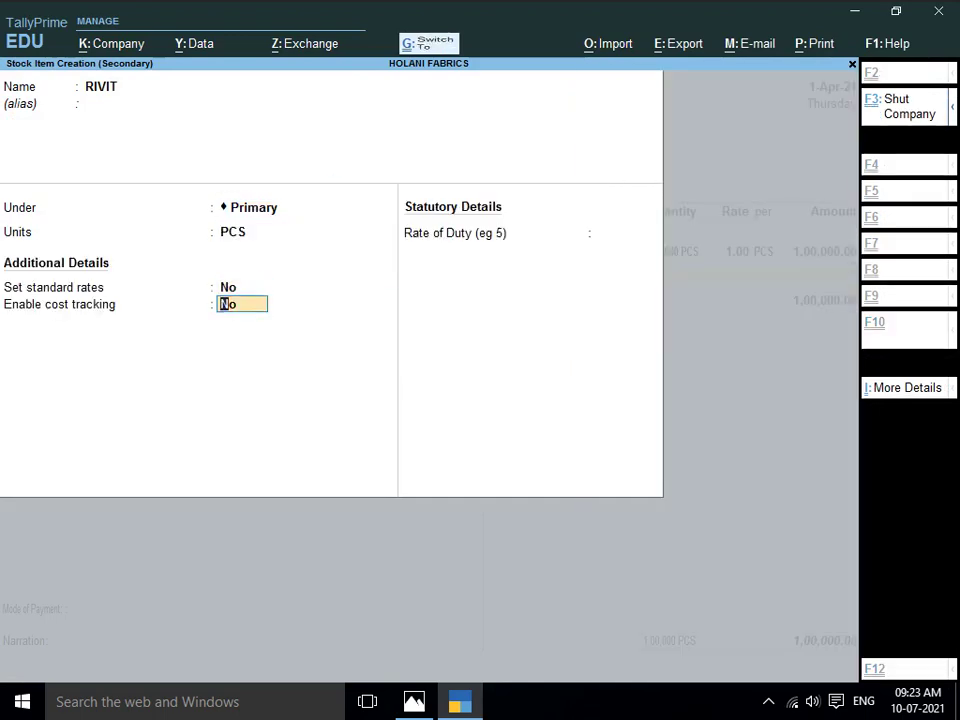
{"action": "key", "text": "Return"}
{"action": "key", "text": "Return"}
Look up the rivit line on the invoice and enter 5000 PCS of RIVIT at a rate of 10
{"action": "key", "text": "alt+Tab"}
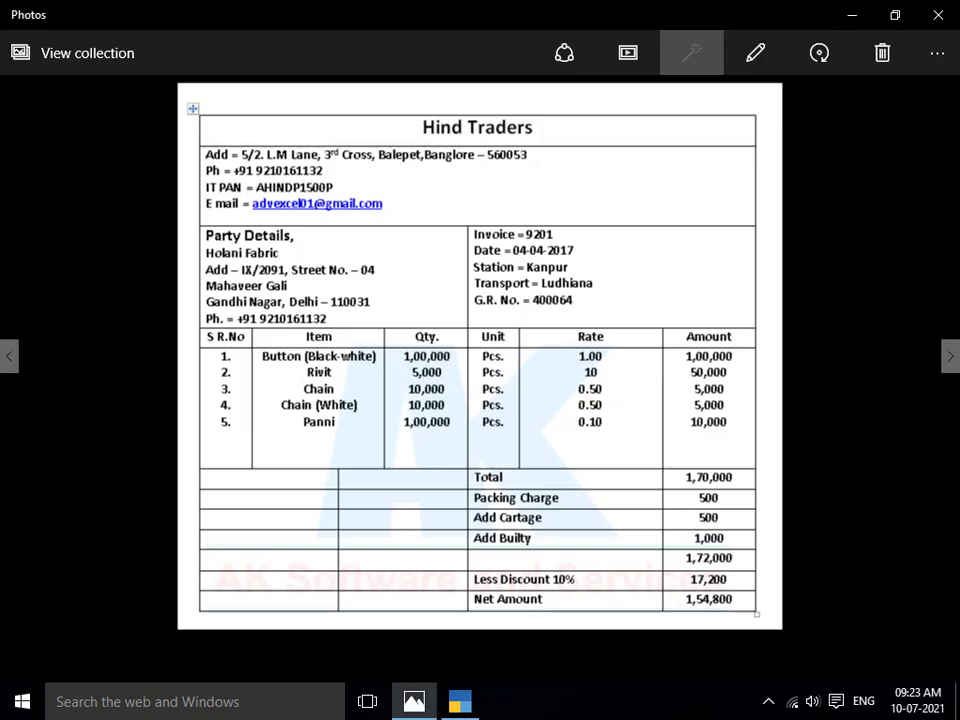
{"action": "key", "text": "alt+Tab"}
{"action": "type", "text": "5000"}
{"action": "key", "text": "Return"}
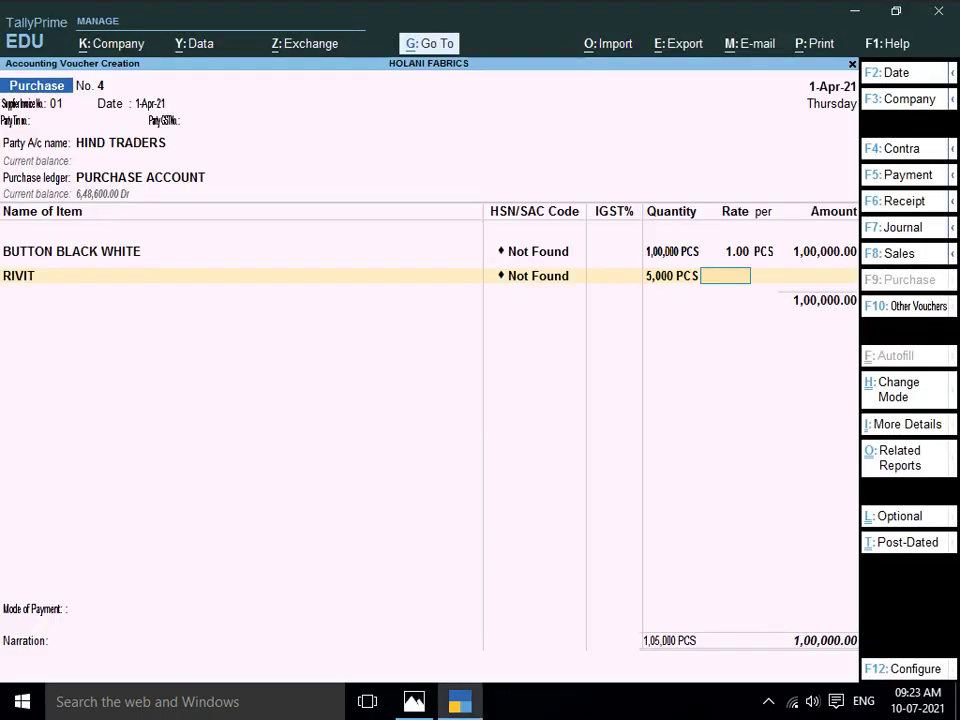
{"action": "key", "text": "alt+Tab"}
{"action": "key", "text": "alt+Tab"}
{"action": "type", "text": "10"}
{"action": "key", "text": "Return"}
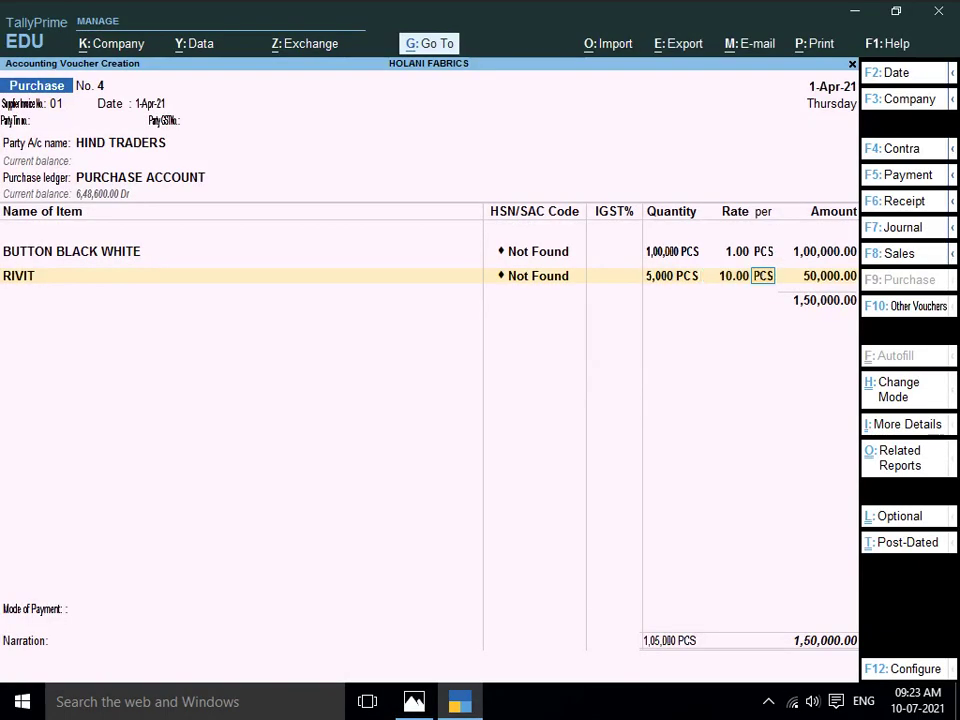
{"action": "key", "text": "Return"}
Check the third item on the invoice and start a new stock item, entering its name as CHIAN
{"action": "key", "text": "alt+Tab"}
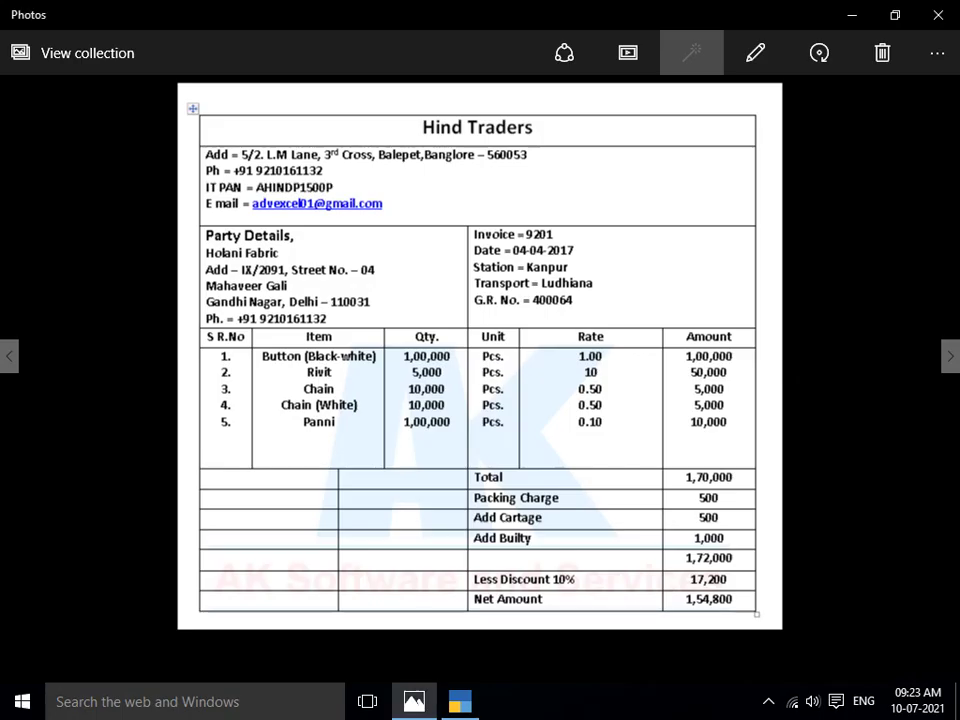
{"action": "key", "text": "alt+Tab"}
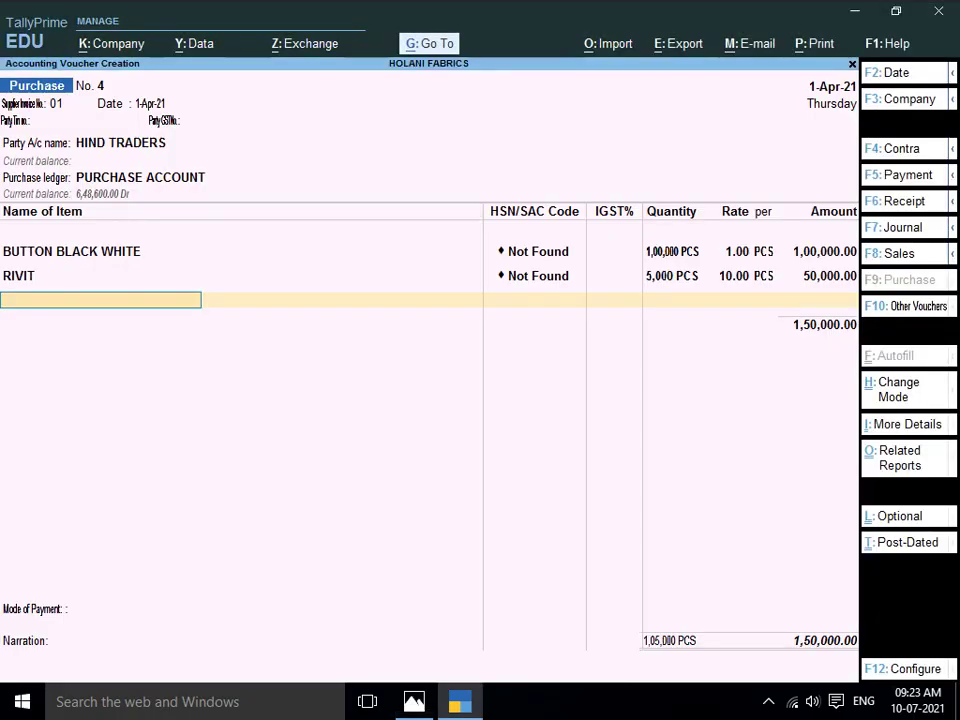
{"action": "key", "text": "alt+c"}
{"action": "type", "text": "CHAIN"}
{"action": "key", "text": "Return"}
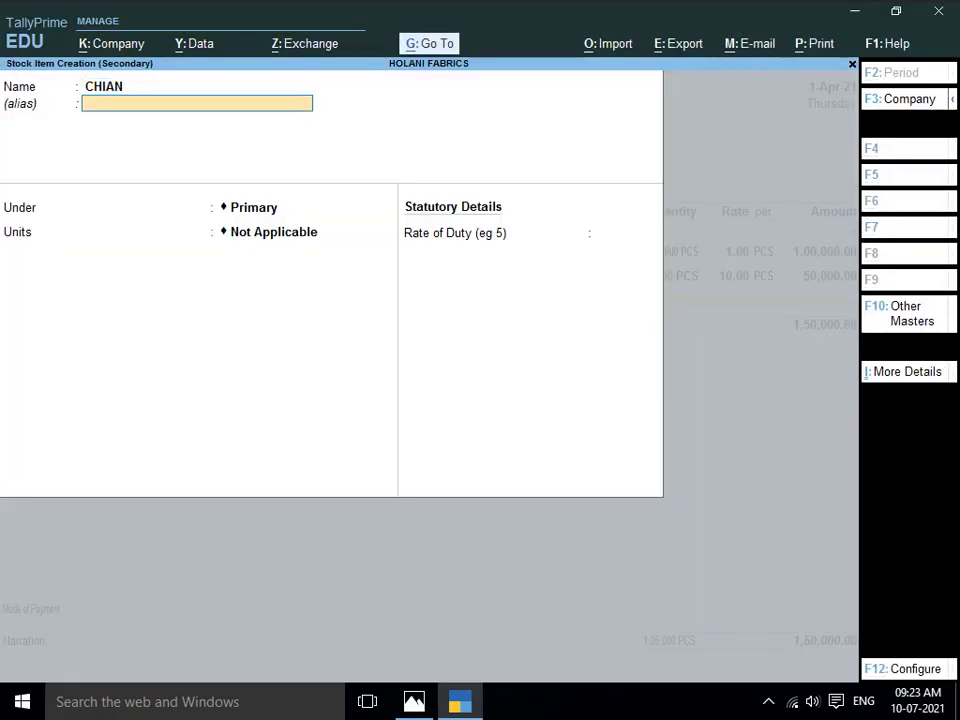
{"action": "key", "text": "Return"}
Correct the new stock item's name to CHAIN WHITE and keep it under Primary
{"action": "key", "text": "alt+Tab"}
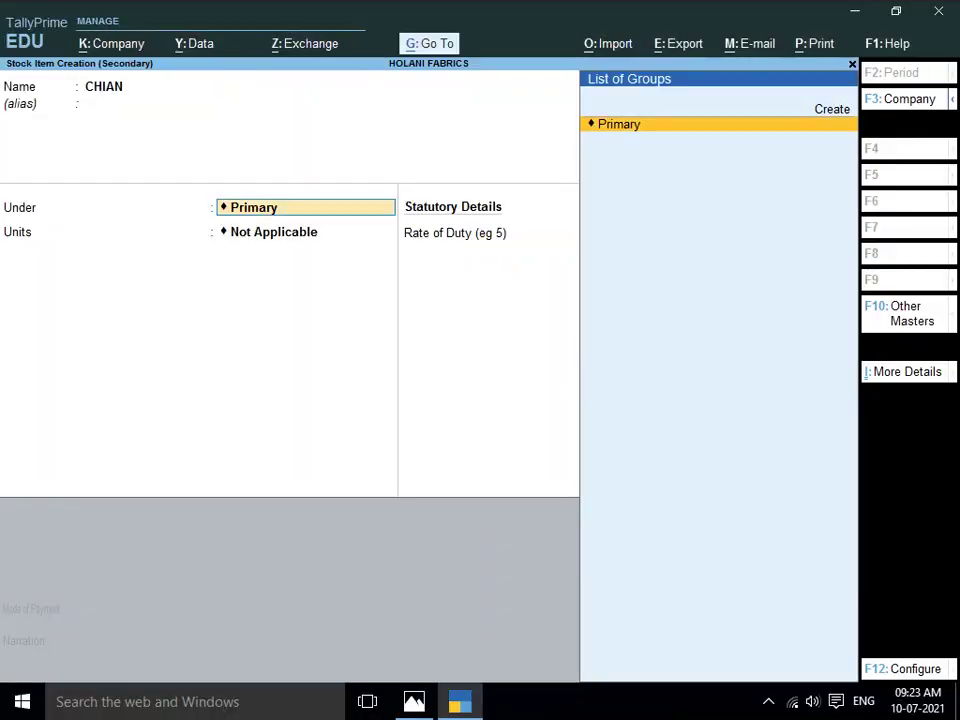
{"action": "key", "text": "BackSpace"}
{"action": "key", "text": "BackSpace"}
{"action": "key", "text": "BackSpace"}
{"action": "key", "text": "BackSpace"}
{"action": "key", "text": "BackSpace"}
{"action": "type", "text": "AIN"}
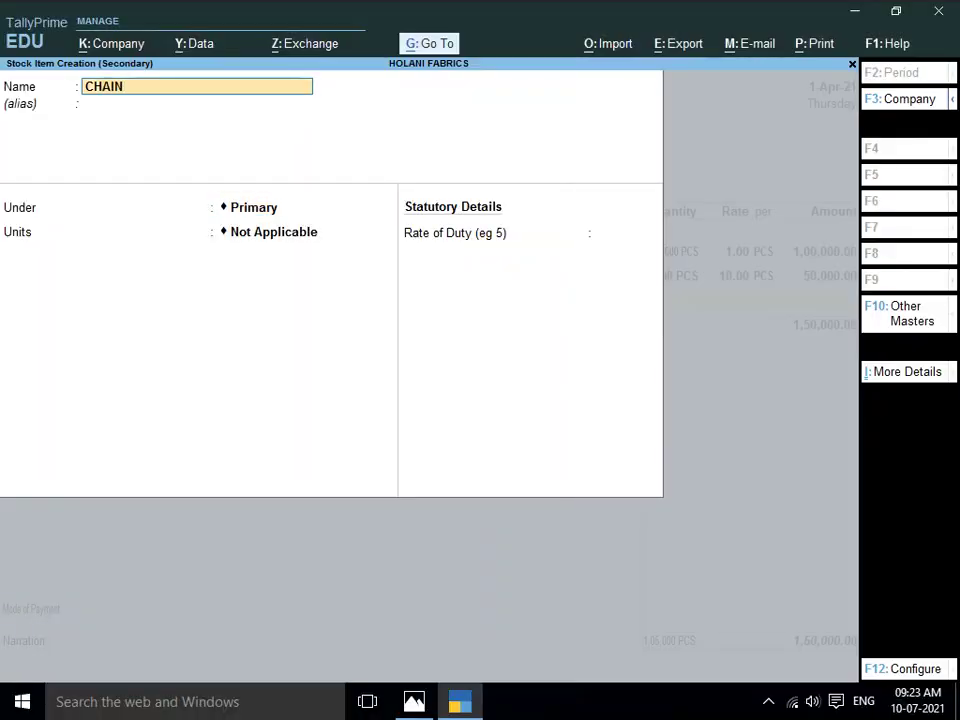
{"action": "type", "text": " WHITE"}
{"action": "key", "text": "Return"}
{"action": "key", "text": "Return"}
{"action": "key", "text": "Return"}
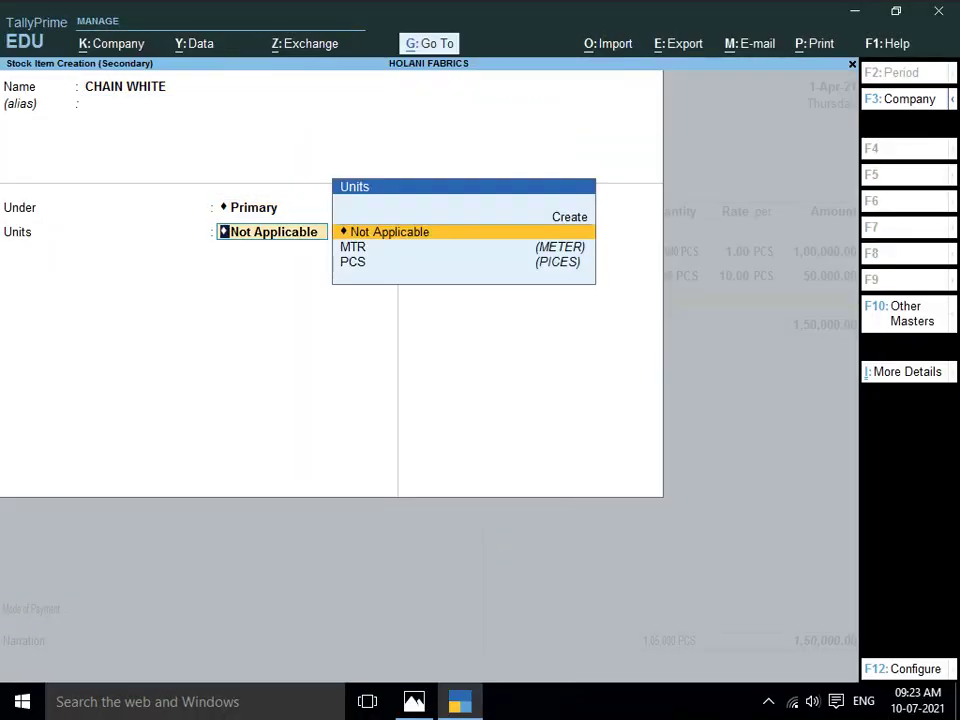
{"action": "key", "text": "BackSpace"}
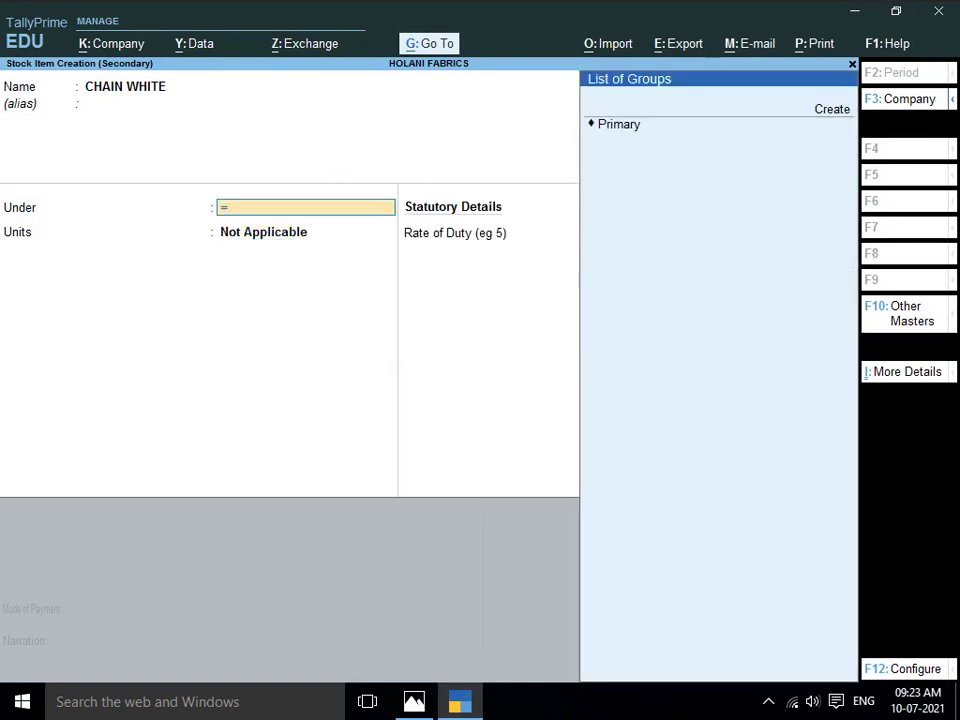
{"action": "key", "text": "Up"}
{"action": "key", "text": "Return"}
{"action": "key", "text": "Escape"}
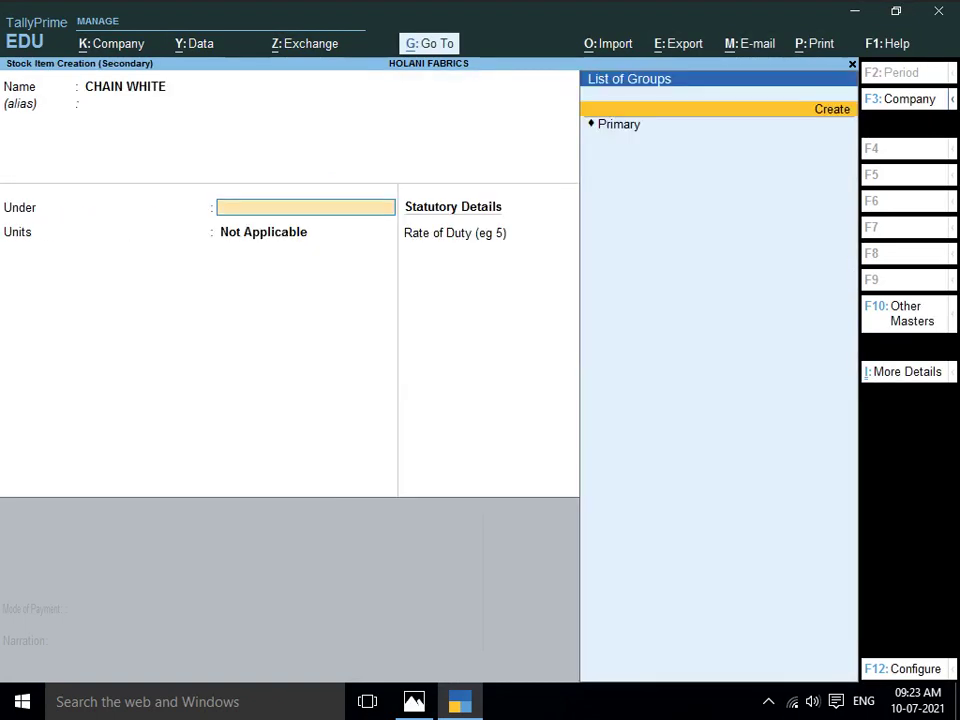
Place CHAIN WHITE under Primary with PCS as its unit, leave standard rates and cost tracking off, and save it
{"action": "key", "text": "Down"}
{"action": "key", "text": "Return"}
{"action": "key", "text": "Down"}
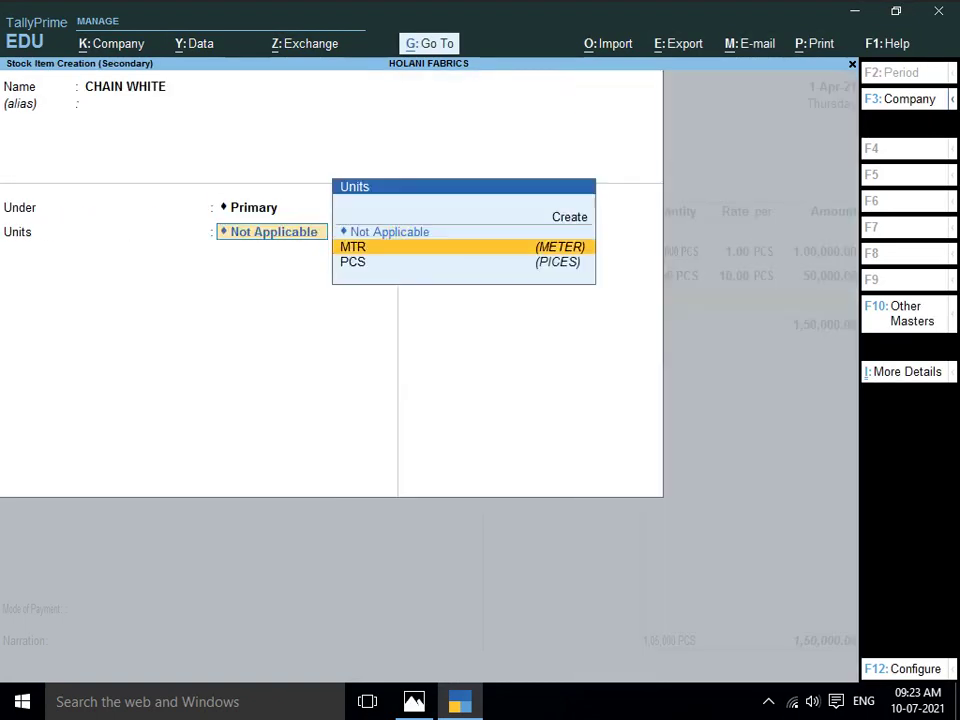
{"action": "key", "text": "Down"}
{"action": "key", "text": "Return"}
{"action": "key", "text": "Return"}
{"action": "key", "text": "Return"}
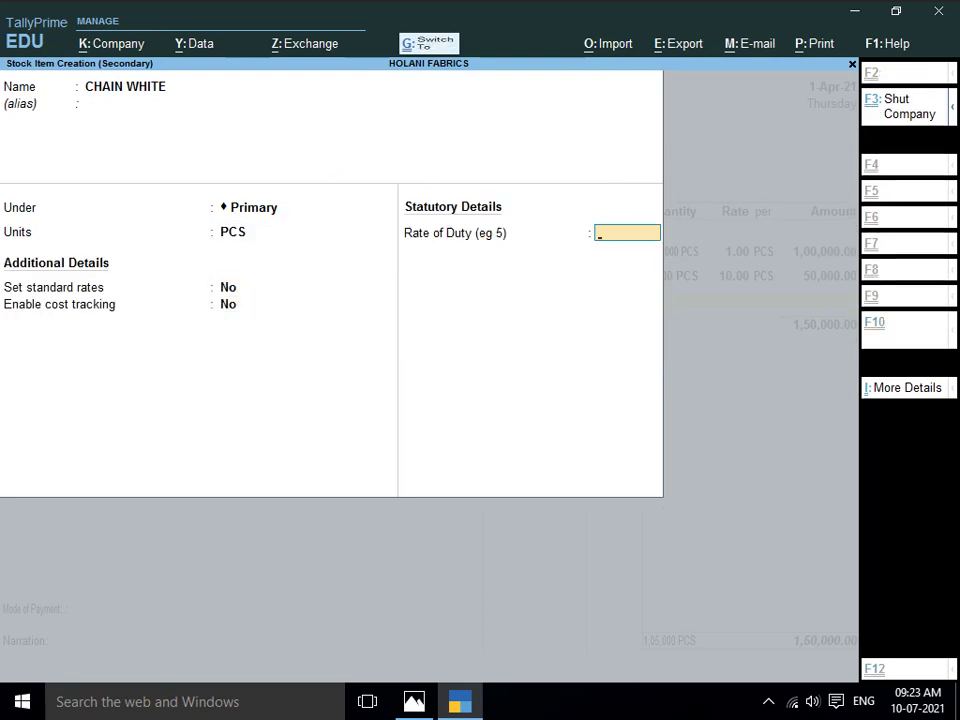
{"action": "key", "text": "ctrl+a"}
{"action": "key", "text": "Return"}
Look up the chain line on the invoice and enter 10000 PCS of CHAIN WHITE at a rate of 0.50
{"action": "key", "text": "alt+Tab"}
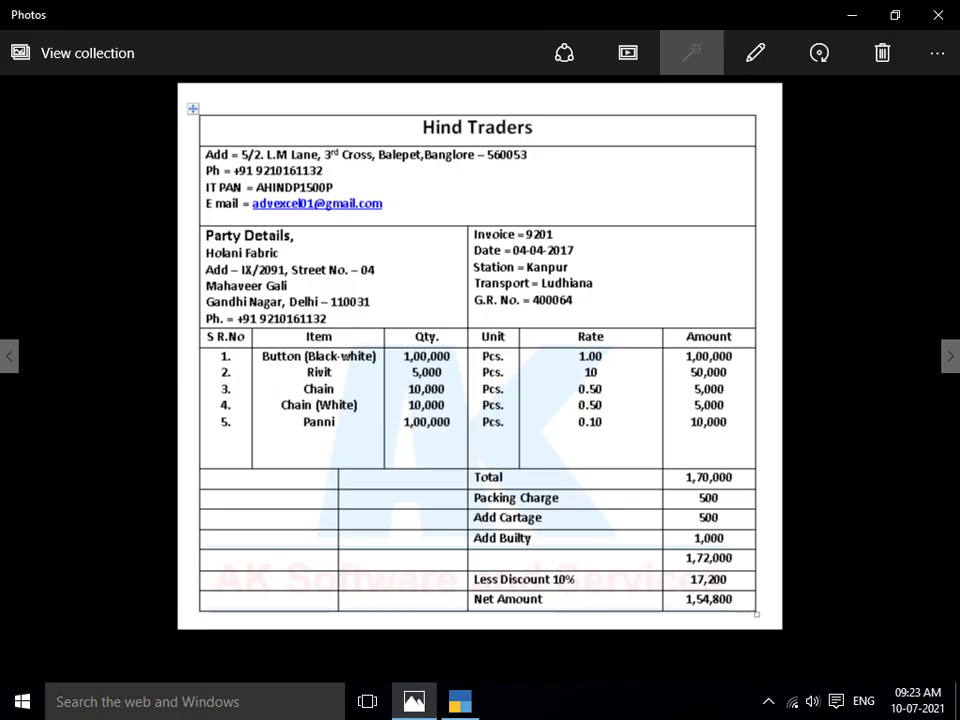
{"action": "key", "text": "alt+Tab"}
{"action": "type", "text": "10000"}
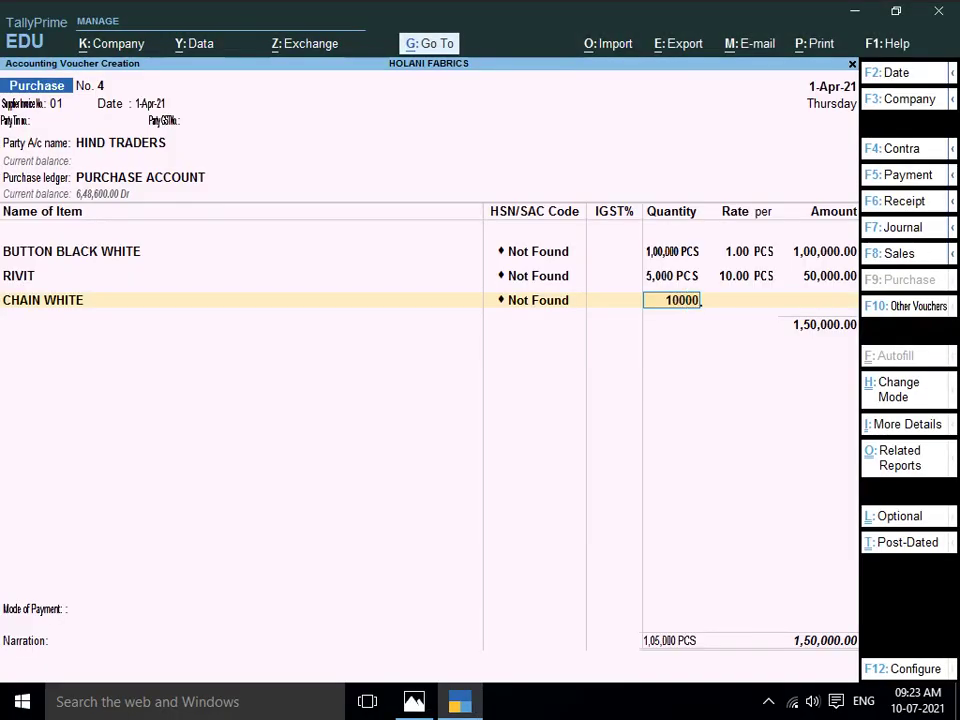
{"action": "key", "text": "Return"}
{"action": "type", "text": "0.50"}
{"action": "key", "text": "Return"}
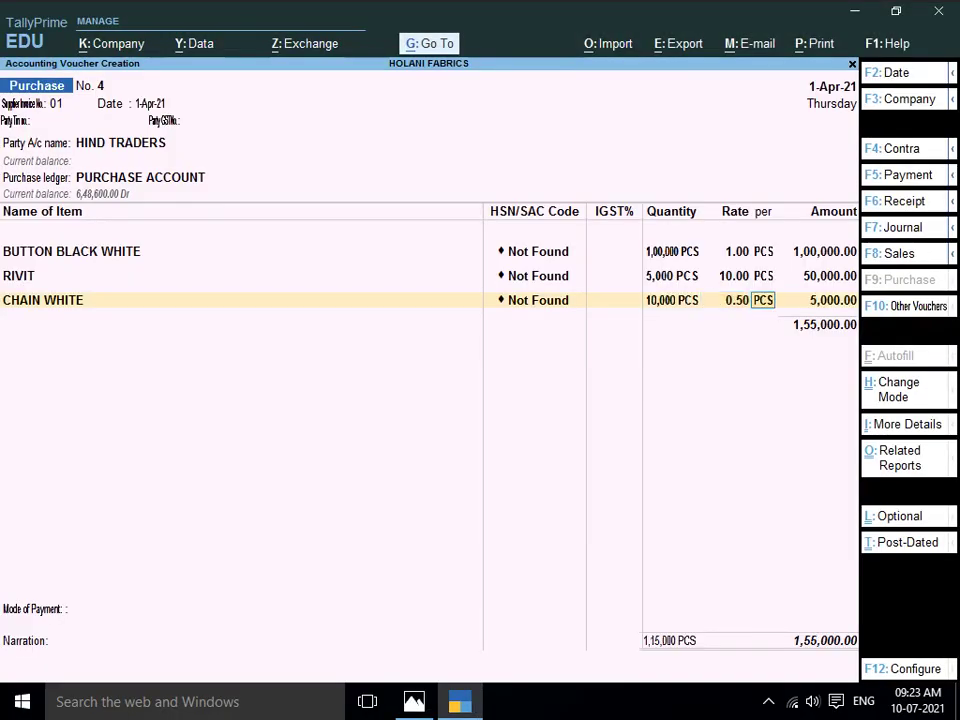
Accept the CHAIN WHITE line, check the last item on the invoice, and start a new stock item named PANNI under Primary
{"action": "key", "text": "Return"}
{"action": "key", "text": "alt+Tab"}
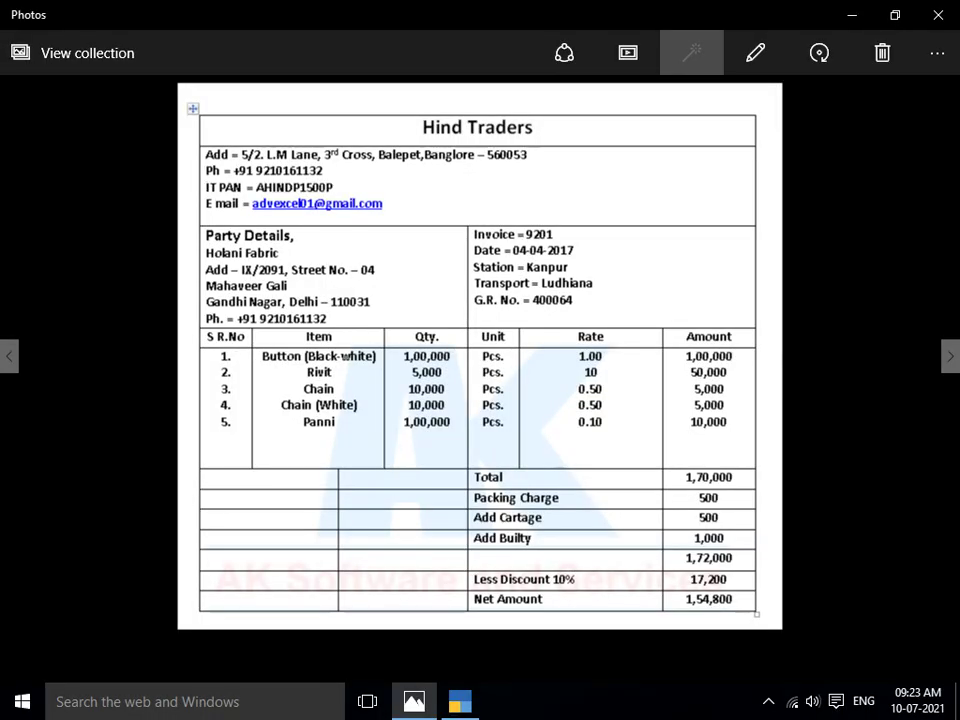
{"action": "key", "text": "alt+Tab"}
{"action": "key", "text": "alt+c"}
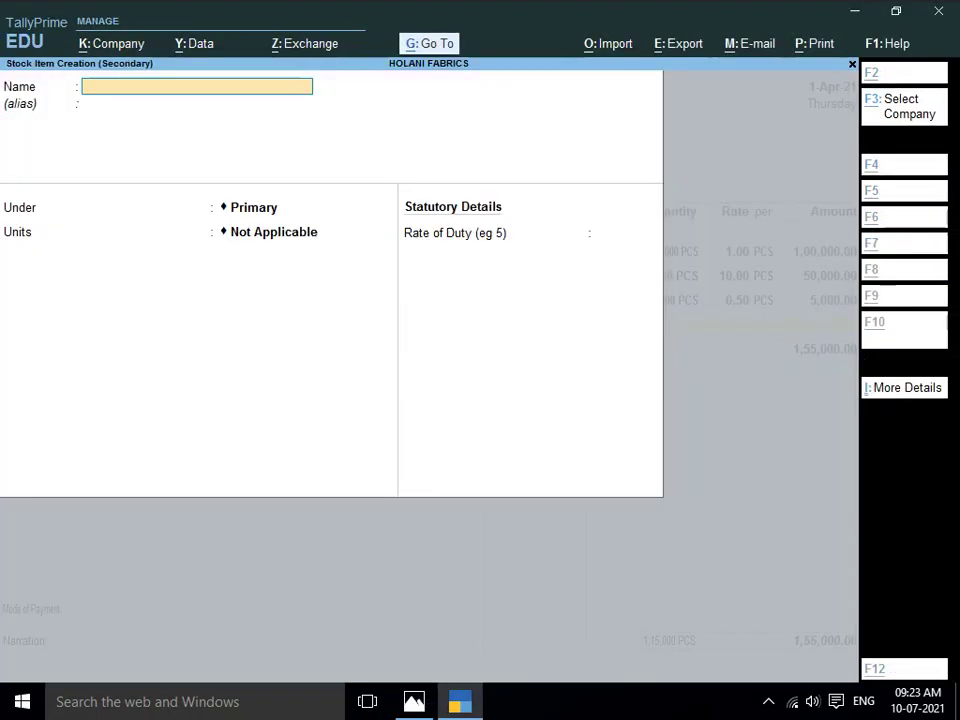
{"action": "type", "text": "PANNI"}
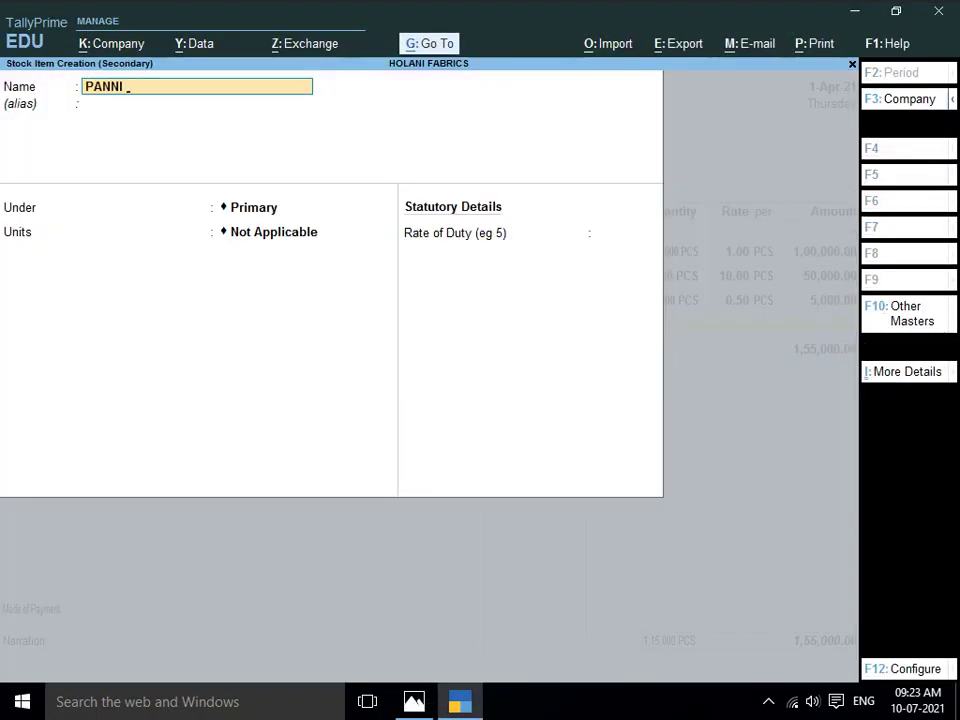
{"action": "key", "text": "Return"}
{"action": "key", "text": "Return"}
{"action": "key", "text": "Return"}
Set PANNI's unit to PCS, leave standard rates and cost tracking off, and save the stock item
{"action": "key", "text": "space"}
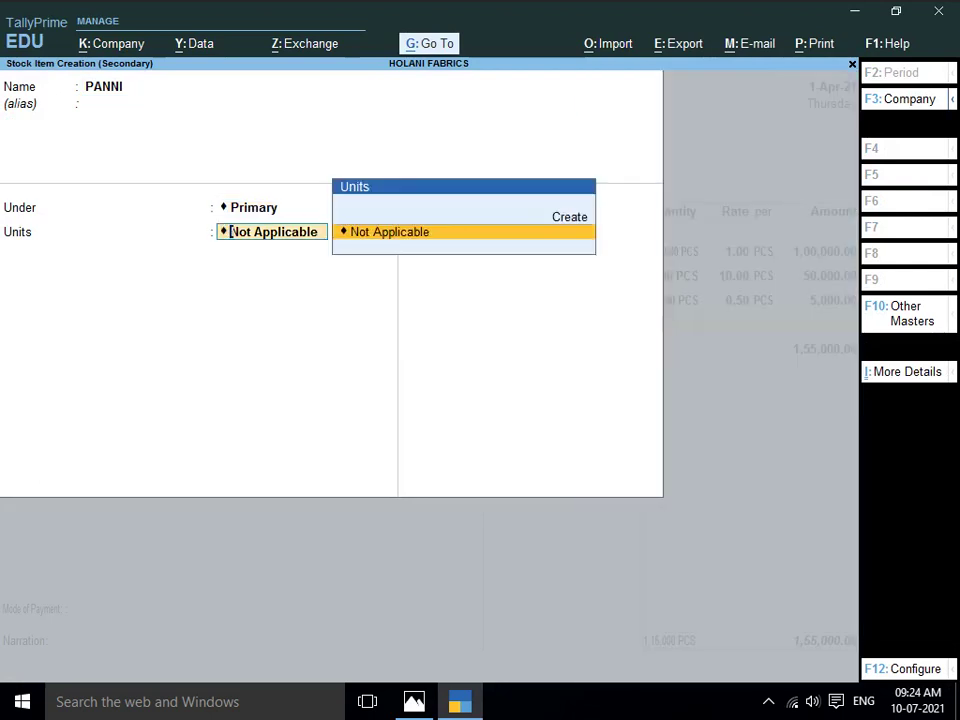
{"action": "key", "text": "BackSpace"}
{"action": "key", "text": "BackSpace"}
{"action": "key", "text": "Return"}
{"action": "key", "text": "Return"}
{"action": "key", "text": "Down"}
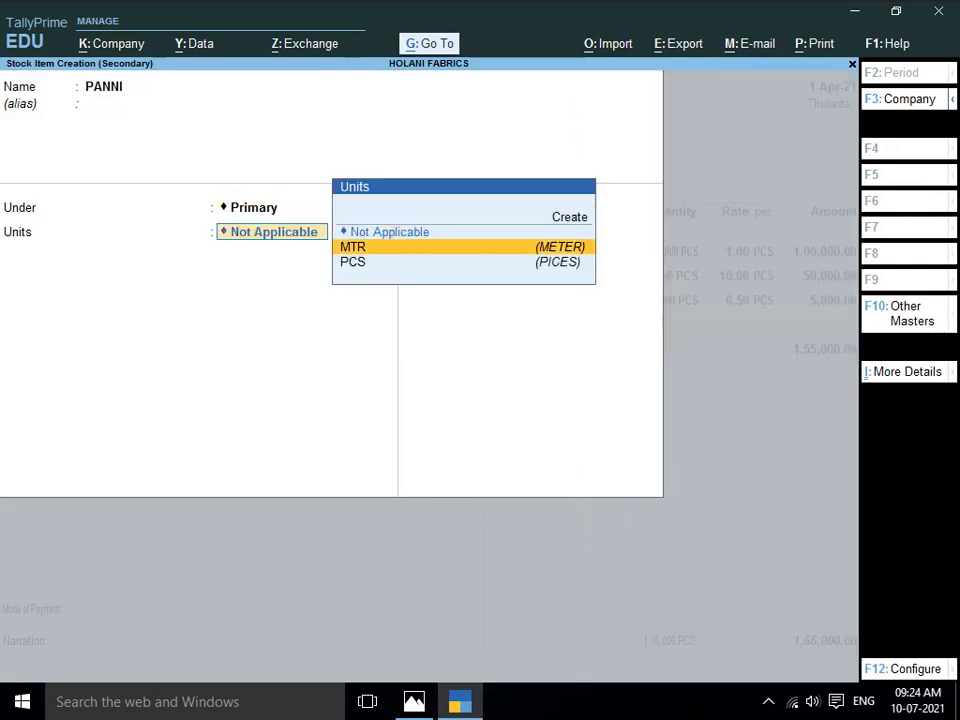
{"action": "key", "text": "Down"}
{"action": "key", "text": "Return"}
{"action": "key", "text": "Return"}
{"action": "key", "text": "ctrl"}
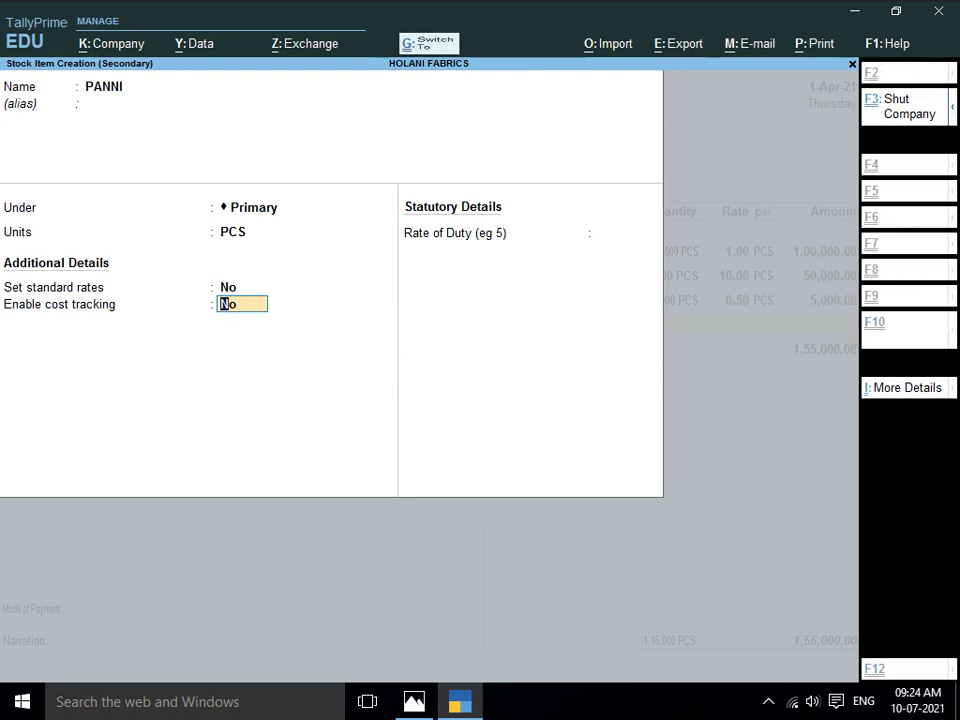
{"action": "key", "text": "ctrl+a"}
Look up the Panni line on the invoice and enter 100000 PCS of PANNI at a rate of 0.10
{"action": "key", "text": "Return"}
{"action": "key", "text": "alt+Tab"}
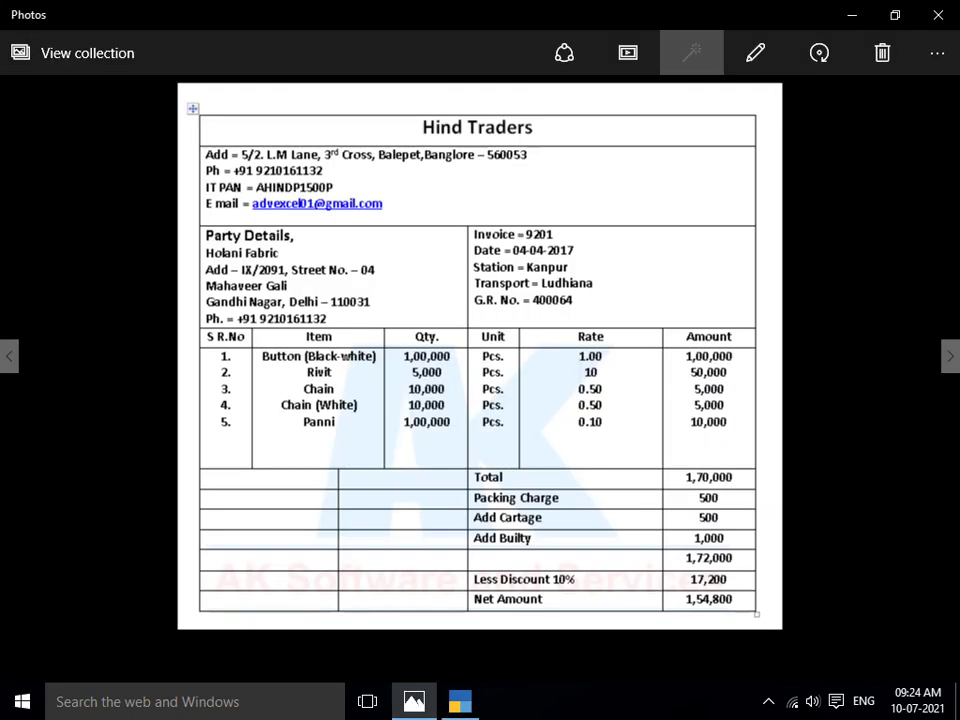
{"action": "key", "text": "alt+Tab"}
{"action": "type", "text": "100000"}
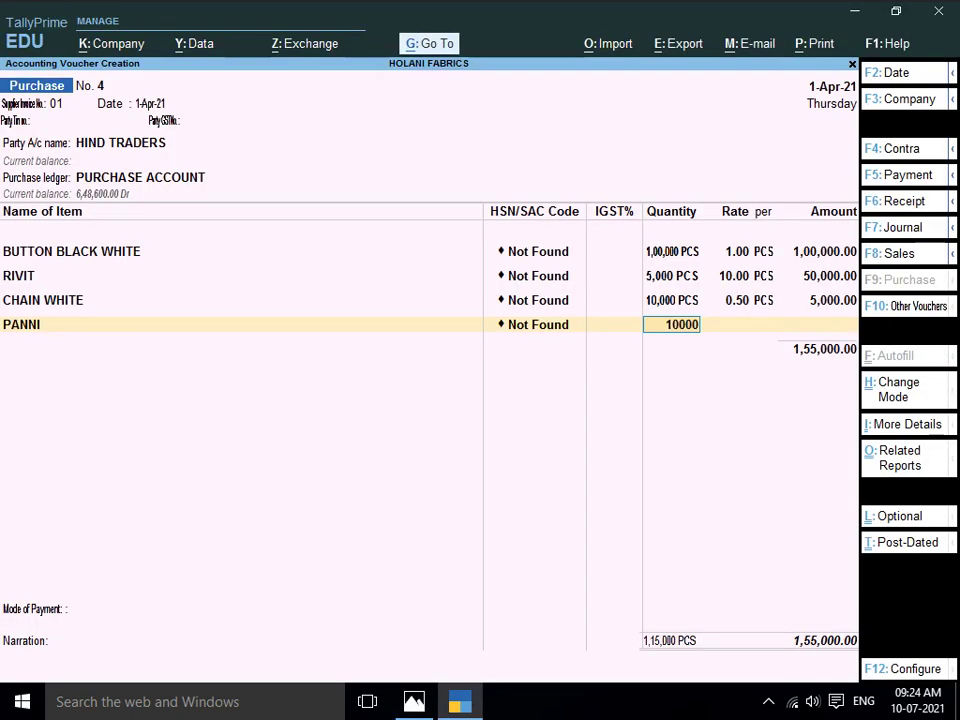
{"action": "key", "text": "Return"}
{"action": "type", "text": "0.10"}
{"action": "key", "text": "Return"}
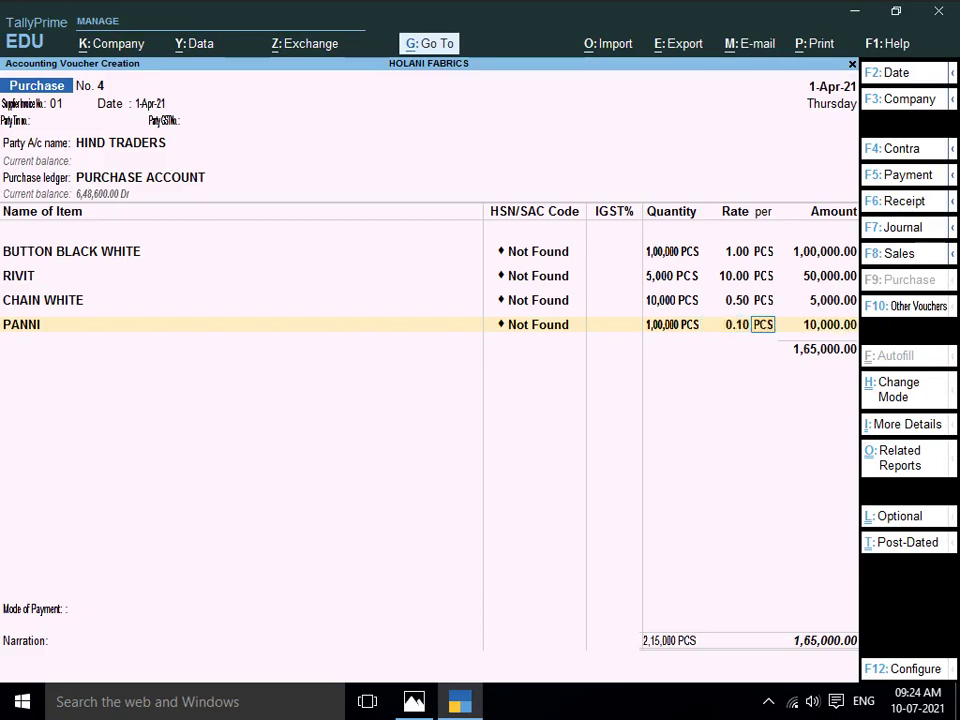
{"action": "key", "text": "Return"}
Compare the item names, quantities, rates and total of the purchase voucher with the Hind Traders invoice
{"action": "key", "text": "alt+Tab"}
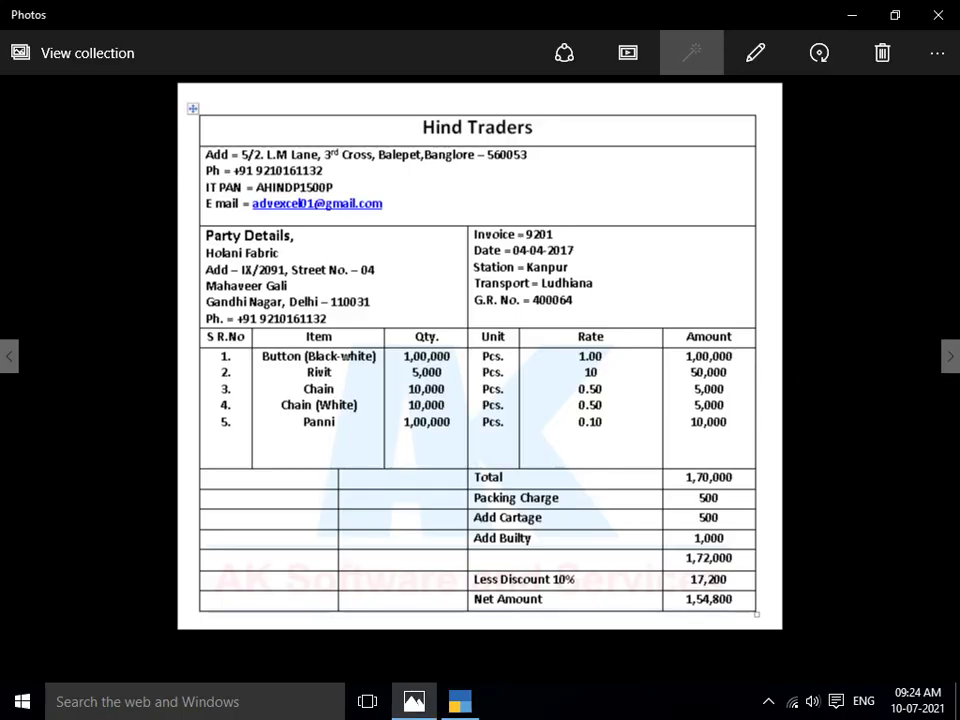
{"action": "key", "text": "alt+Tab"}
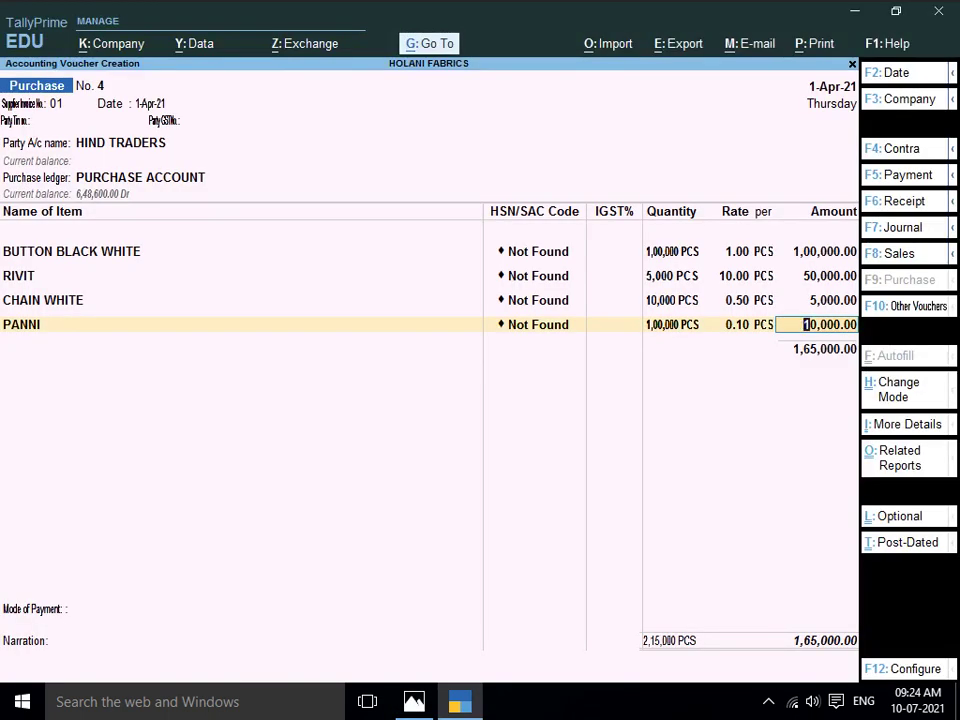
{"action": "left_click", "coordinate": [72, 252]}
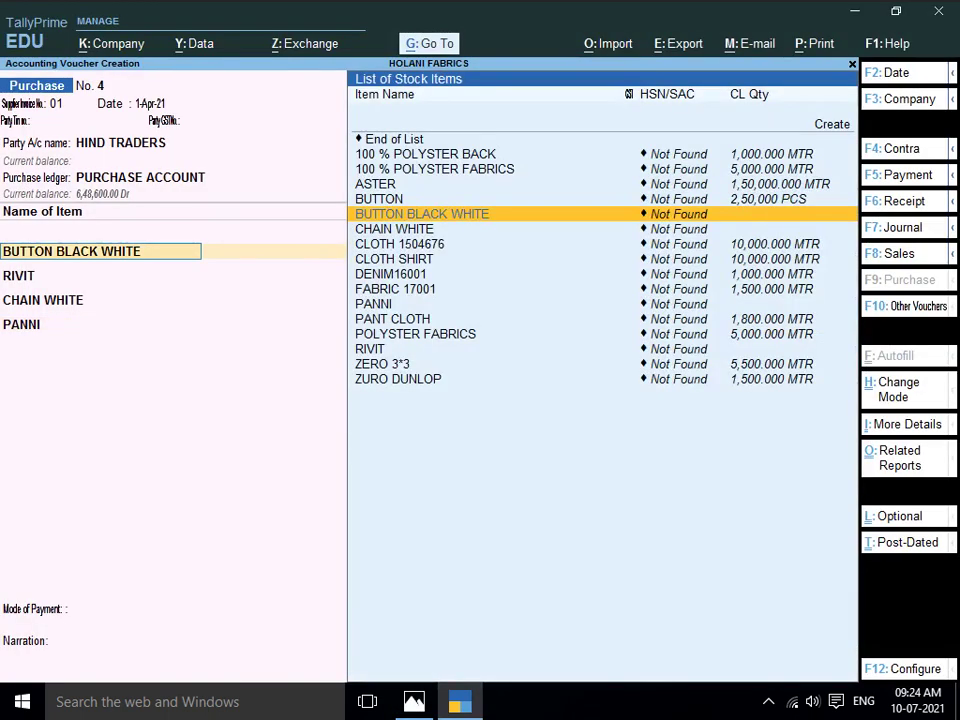
{"action": "key", "text": "Return"}
{"action": "key", "text": "Return"}
{"action": "key", "text": "alt+Tab"}
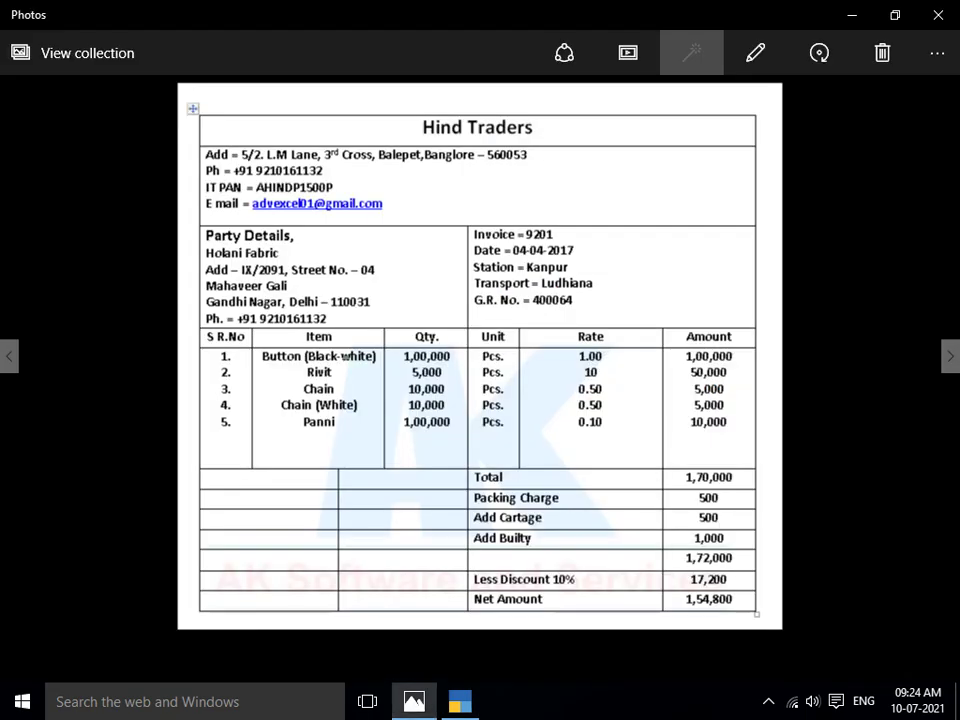
{"action": "key", "text": "alt+Tab"}
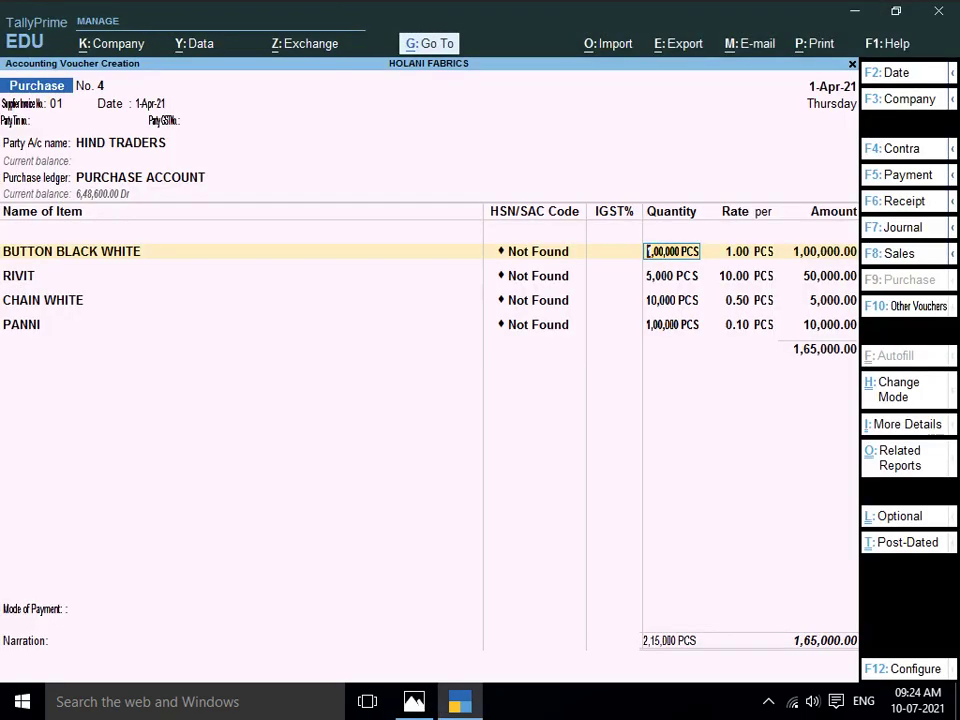
{"action": "key", "text": "alt+Tab"}
{"action": "key", "text": "alt+Tab"}
{"action": "key", "text": "alt+Tab"}
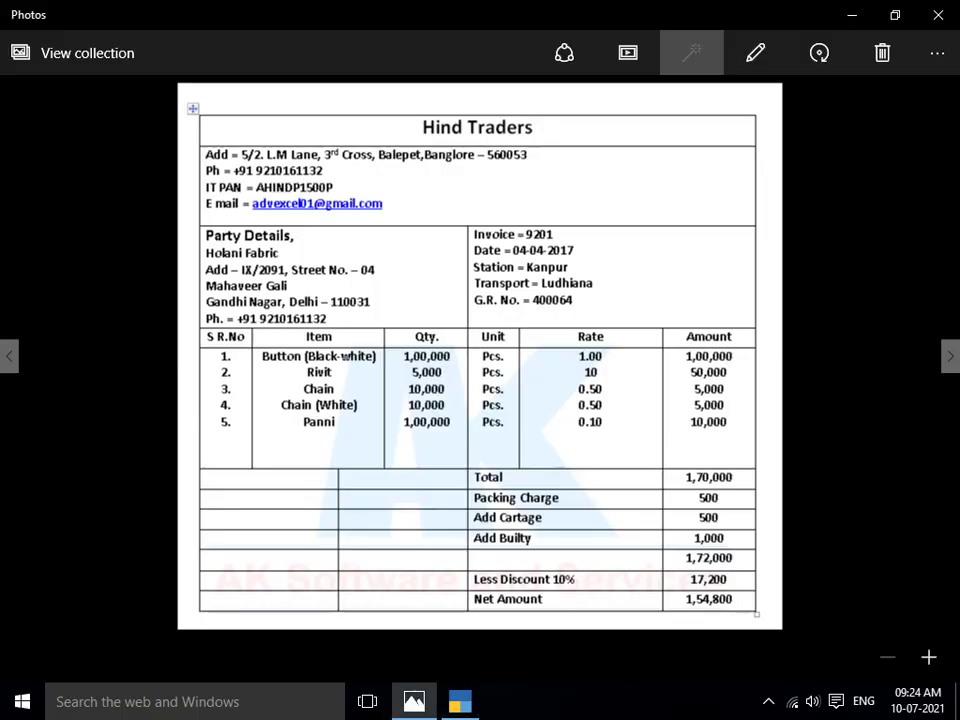
{"action": "key", "text": "alt+Tab"}
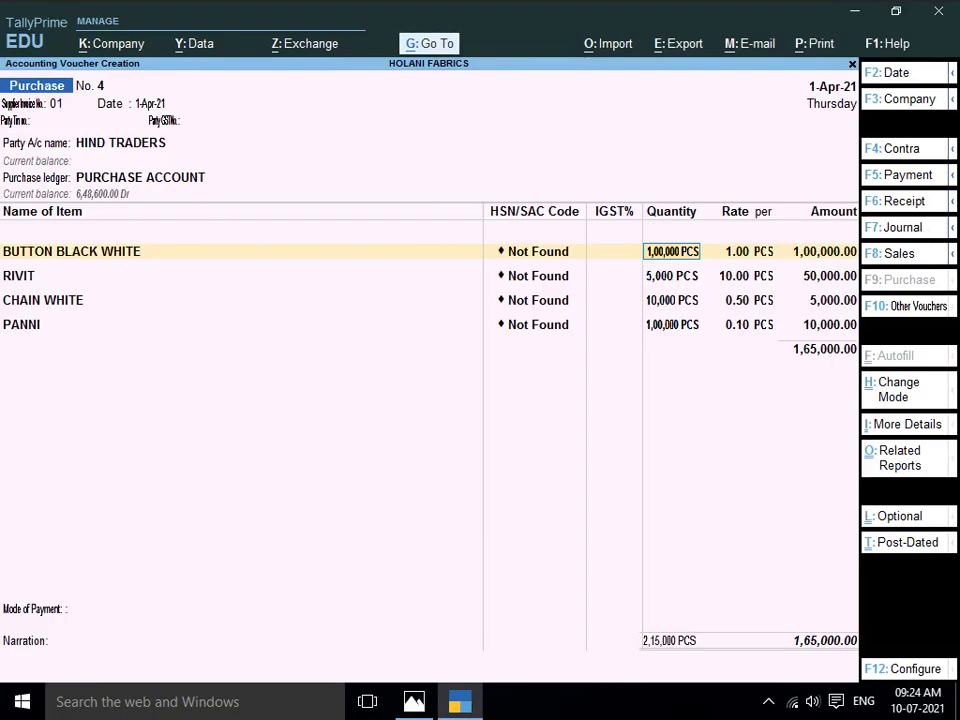
{"action": "key", "text": "alt+Tab"}
{"action": "key", "text": "alt+Tab"}
{"action": "key", "text": "alt+Tab"}
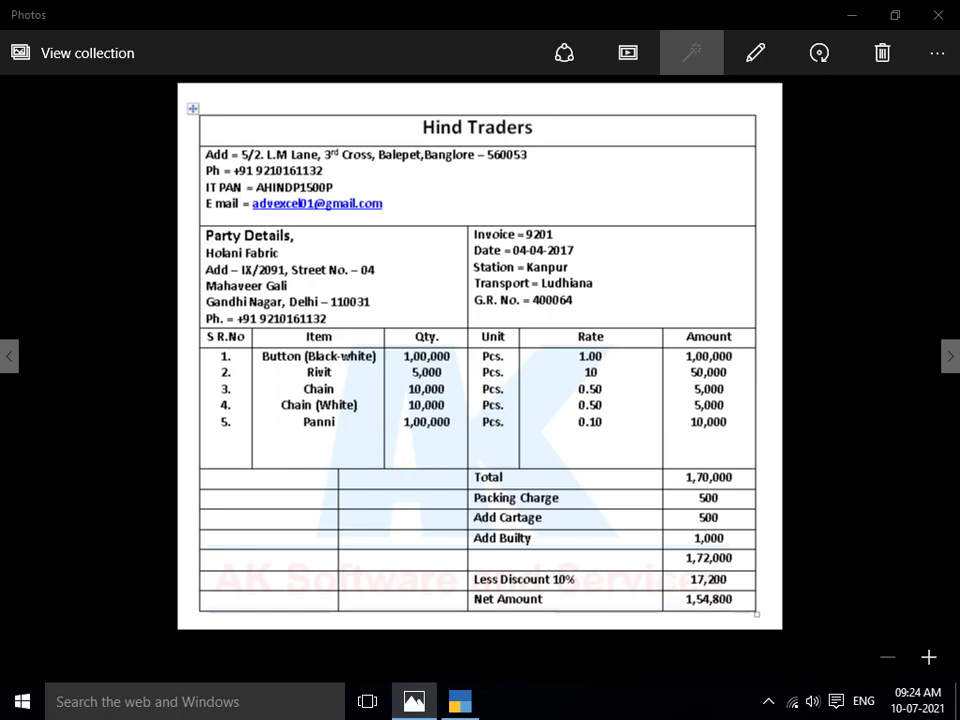
Accept the four item lines of the purchase voucher, end the item list, and return to the additional ledger line below it
{"action": "key", "text": "alt+Tab"}
{"action": "key", "text": "Return"}
{"action": "key", "text": "Return"}
{"action": "key", "text": "Return"}
{"action": "key", "text": "Return"}
{"action": "key", "text": "Return"}
{"action": "key", "text": "Return"}
{"action": "key", "text": "Return"}
{"action": "key", "text": "Return"}
{"action": "key", "text": "Return"}
{"action": "key", "text": "Return"}
{"action": "key", "text": "Return"}
{"action": "key", "text": "Return"}
{"action": "key", "text": "Return"}
{"action": "key", "text": "Return"}
{"action": "key", "text": "Return"}
{"action": "key", "text": "Return"}
{"action": "key", "text": "Return"}
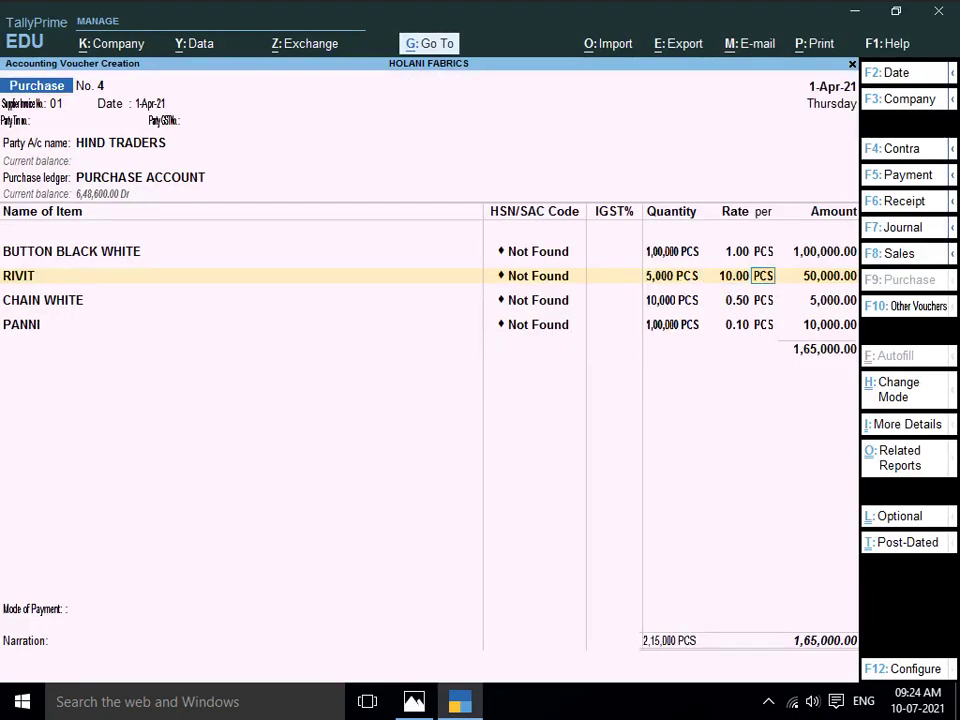
{"action": "key", "text": "Return"}
{"action": "key", "text": "Return"}
{"action": "key", "text": "Return"}
{"action": "key", "text": "Return"}
{"action": "key", "text": "Return"}
{"action": "key", "text": "Return"}
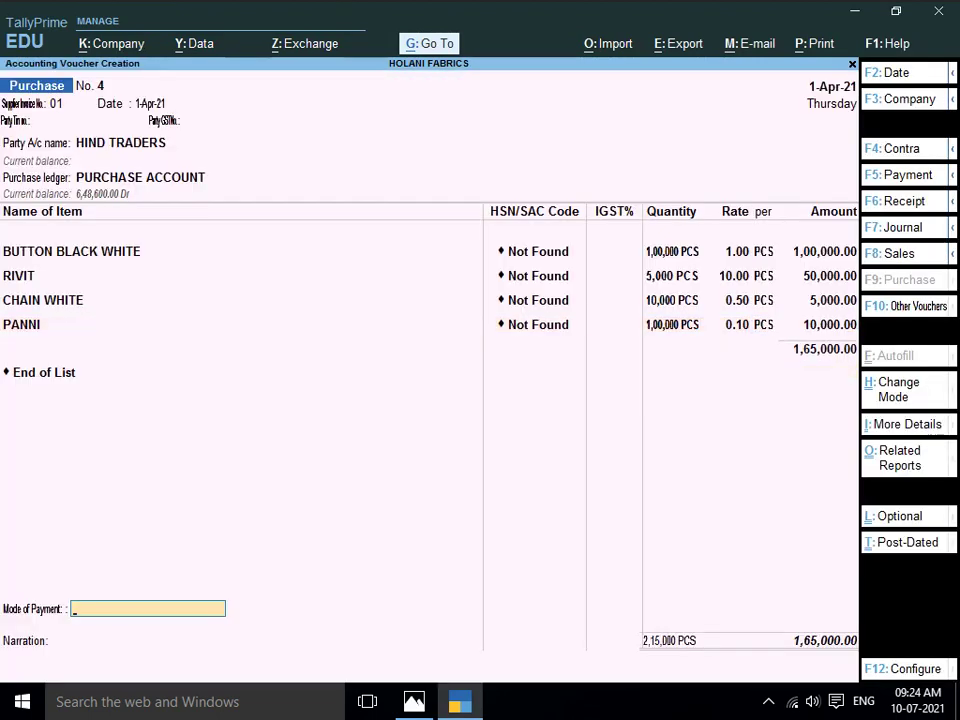
{"action": "key", "text": "BackSpace"}
Look up the packing charge on the invoice and add the PACKING CHARGES ledger with an amount of 500
{"action": "key", "text": "alt+Tab"}
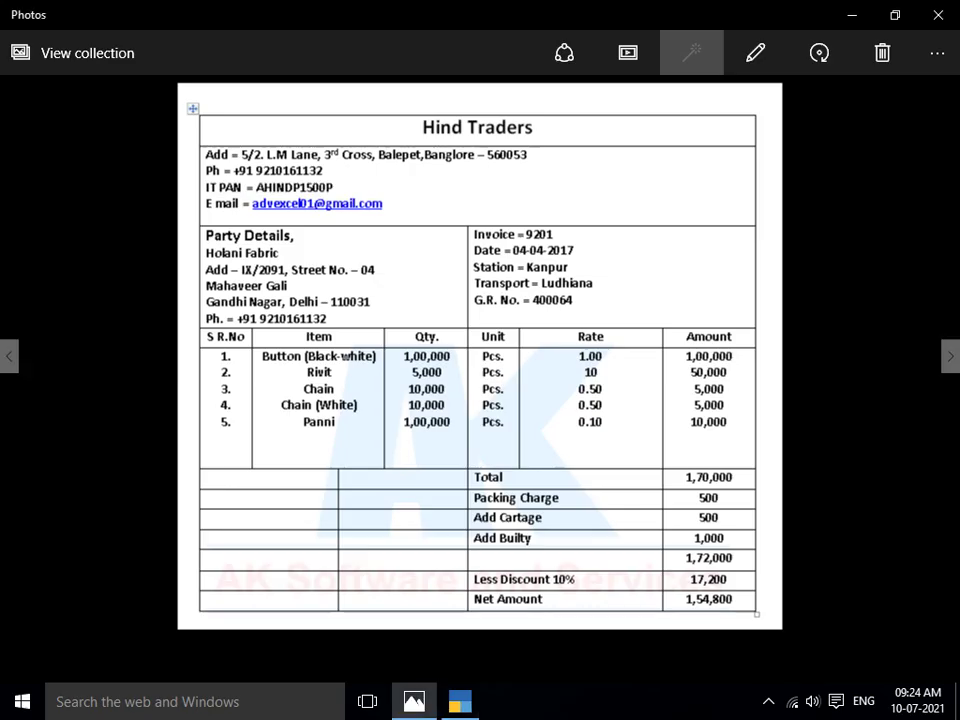
{"action": "key", "text": "alt+Tab"}
{"action": "key", "text": "Down"}
{"action": "key", "text": "Down"}
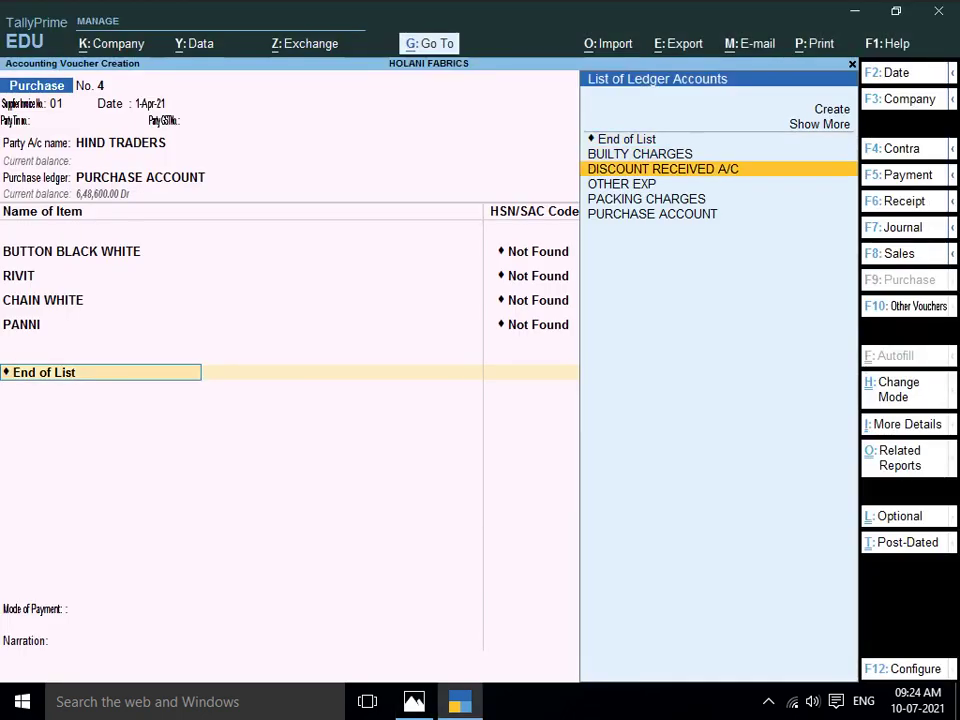
{"action": "key", "text": "Up"}
{"action": "key", "text": "Down"}
{"action": "key", "text": "Down"}
{"action": "key", "text": "Down"}
{"action": "key", "text": "Return"}
{"action": "key", "text": "Return"}
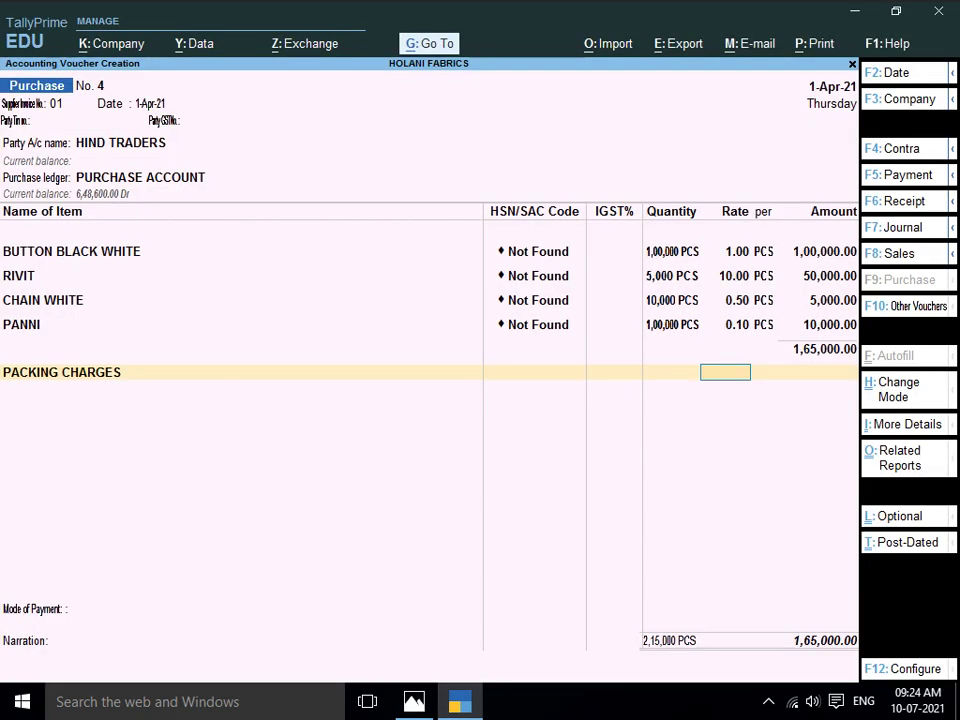
{"action": "key", "text": "Return"}
{"action": "type", "text": "500"}
{"action": "key", "text": "Return"}
Check the cartage charge on the invoice and look for a matching ledger for the voucher's next charge line
{"action": "key", "text": "alt+Tab"}
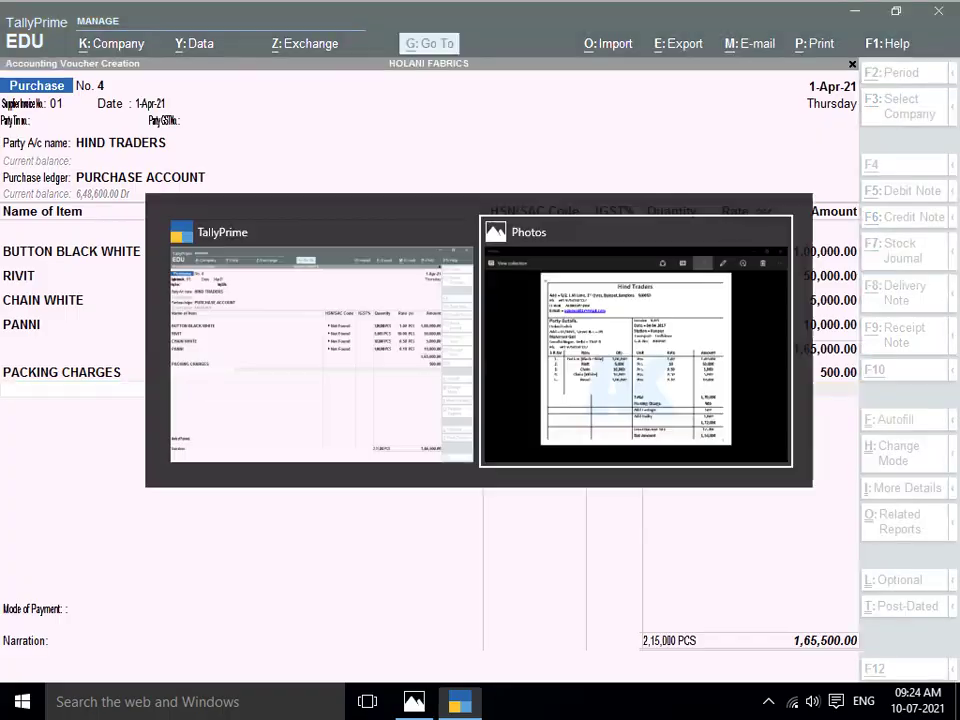
{"action": "key", "text": "alt+Tab"}
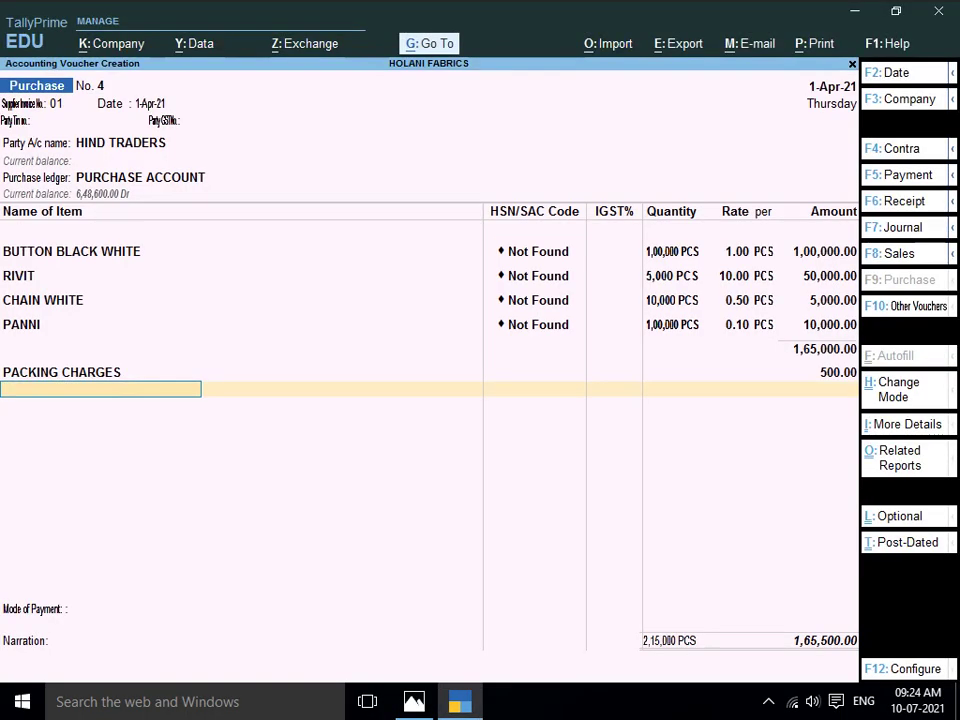
{"action": "type", "text": "CR"}
{"action": "key", "text": "BackSpace"}
{"action": "key", "text": "BackSpace"}
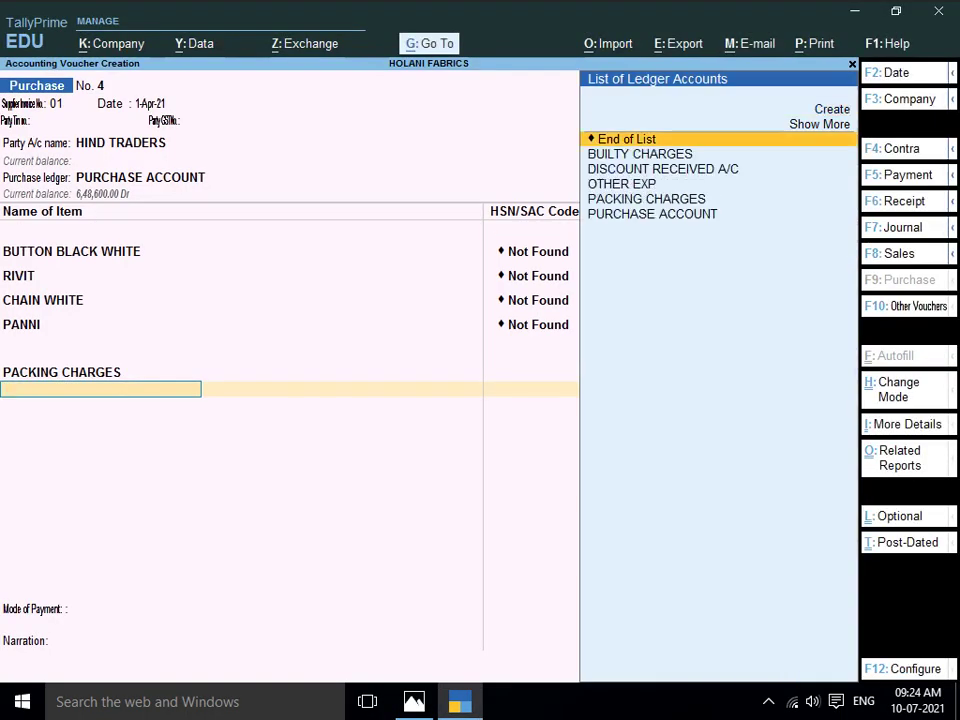
{"action": "key", "text": "alt+Tab"}
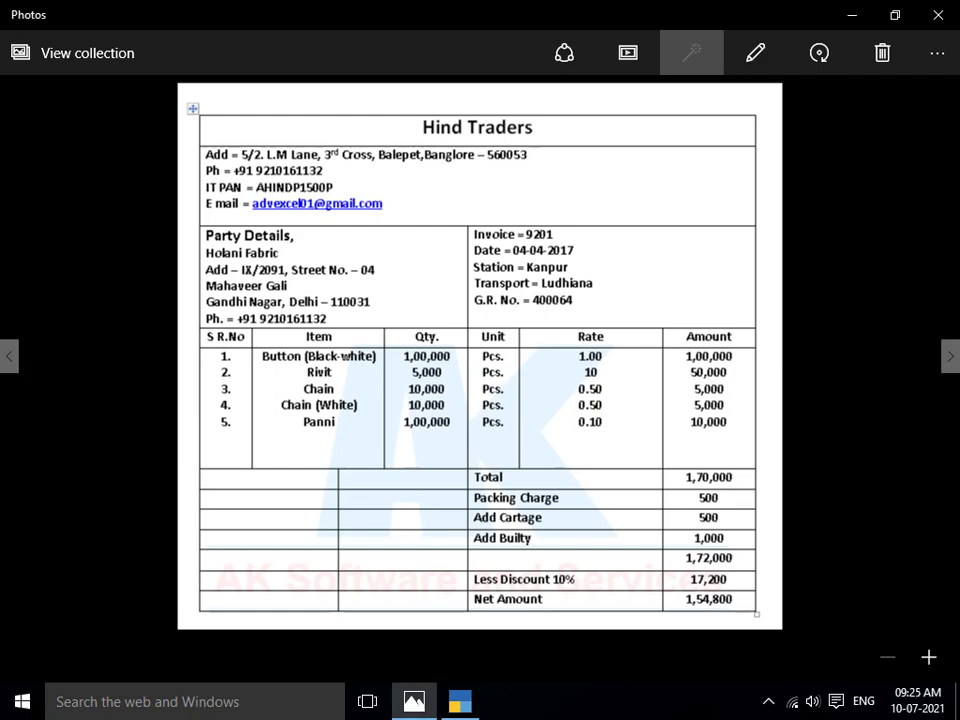
Switch to TallyPrime and return to the purchase voucher's item list, opening an empty item line below PANNI
{"action": "key", "text": "alt+Tab"}
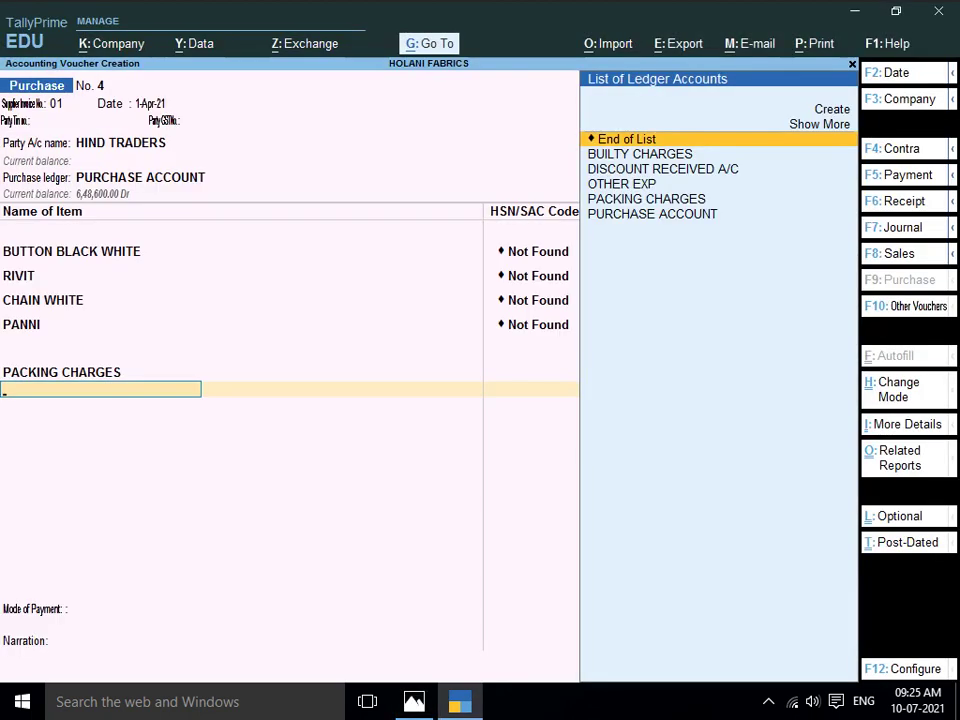
{"action": "key", "text": "Up"}
{"action": "key", "text": "Up"}
{"action": "key", "text": "Return"}
{"action": "key", "text": "alt+Tab"}
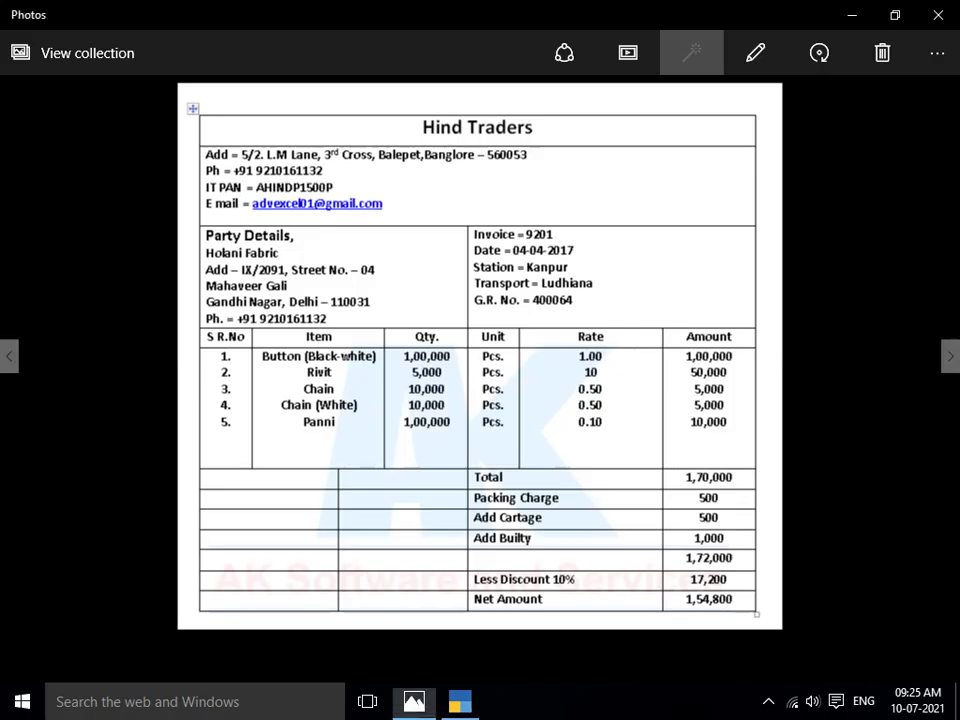
{"action": "key", "text": "alt+Tab"}
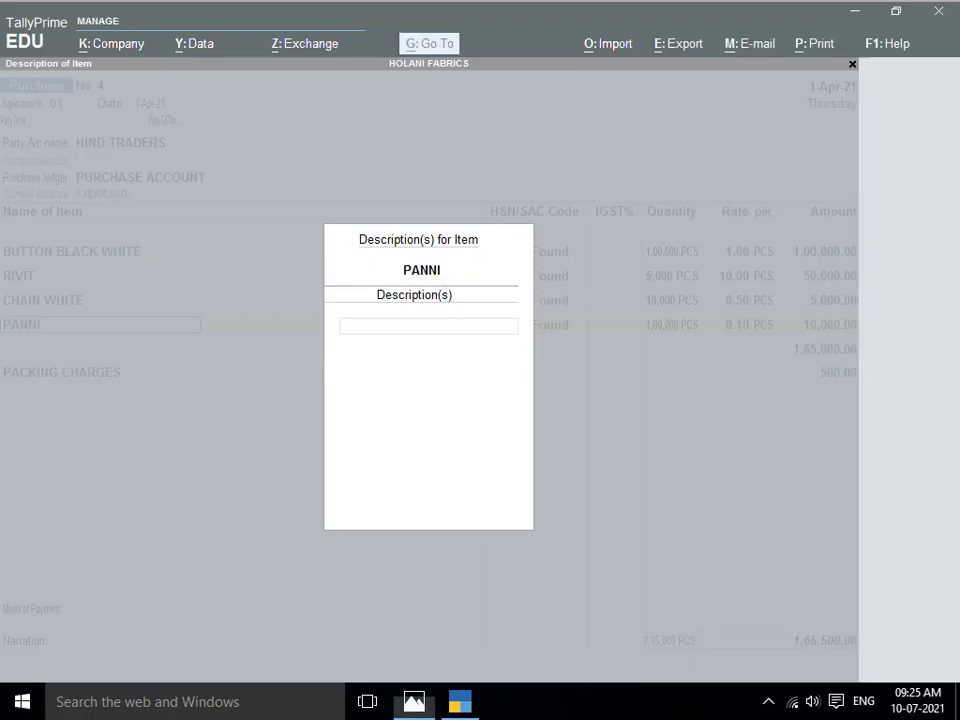
{"action": "key", "text": "Return"}
{"action": "key", "text": "Return"}
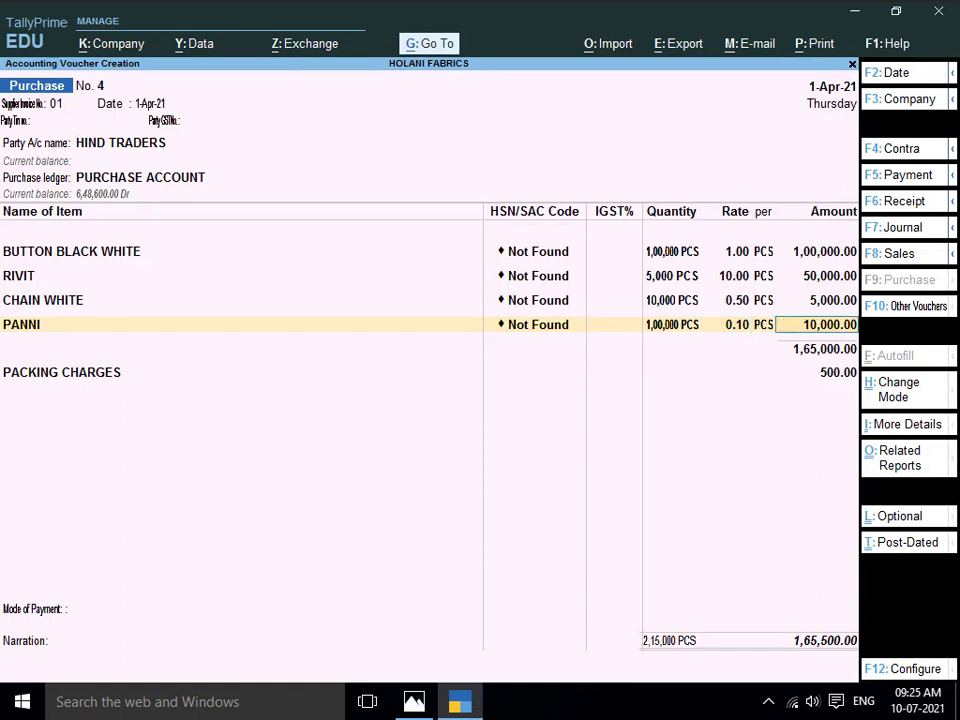
{"action": "key", "text": "Return"}
{"action": "key", "text": "Return"}
Create a stock item named CHAIN under Primary with PCS as its unit, without a duty rate
{"action": "key", "text": "alt+c"}
{"action": "type", "text": "CHAIN"}
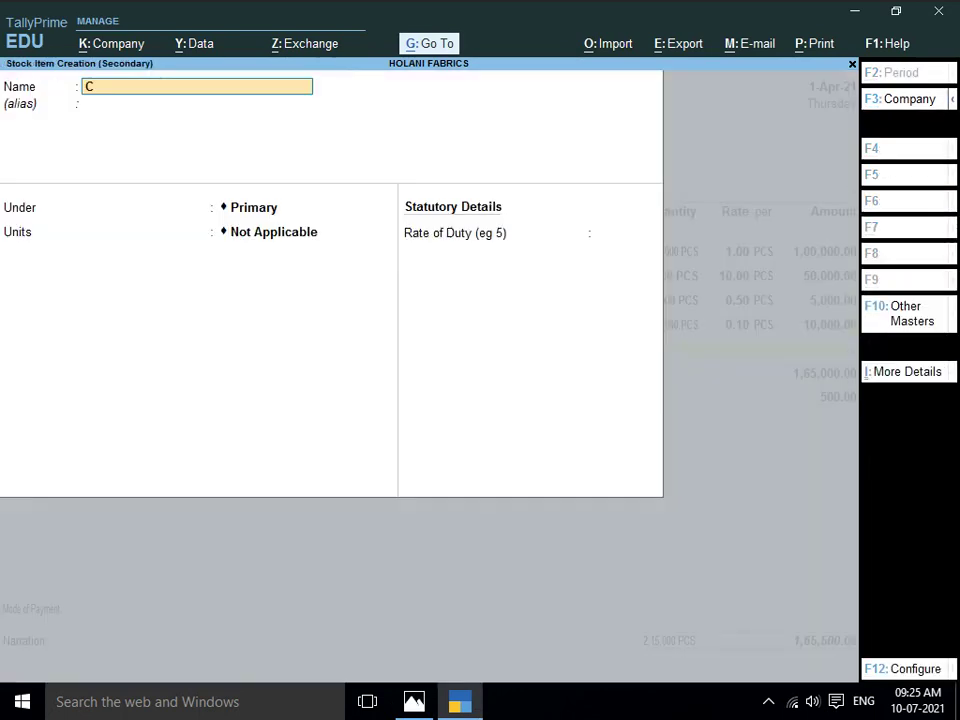
{"action": "key", "text": "Return"}
{"action": "key", "text": "Return"}
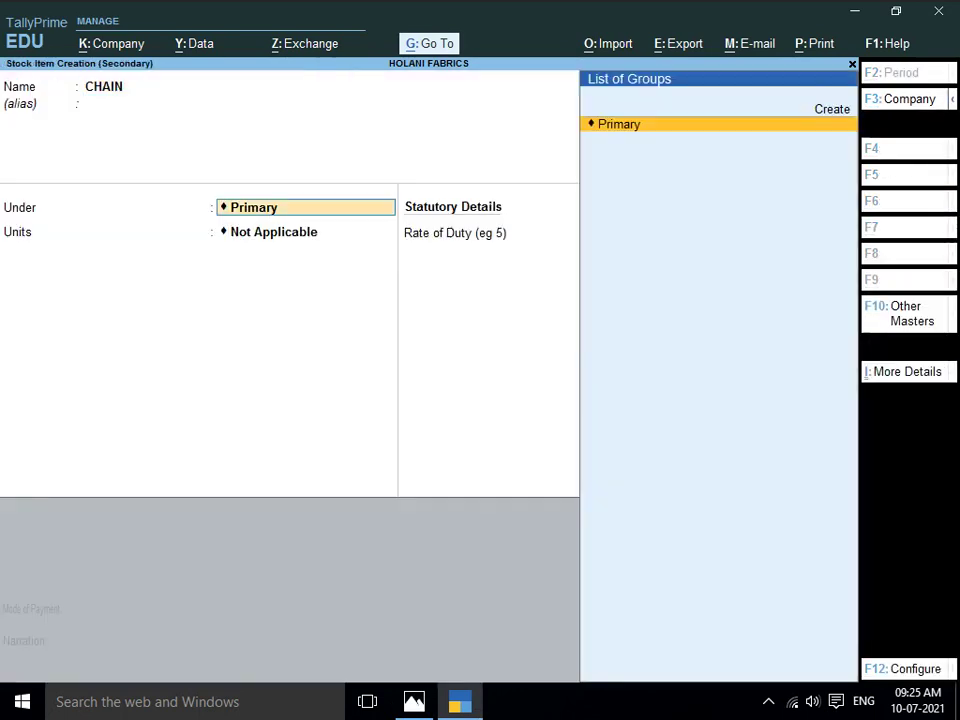
{"action": "key", "text": "Return"}
{"action": "key", "text": "Down"}
{"action": "key", "text": "Down"}
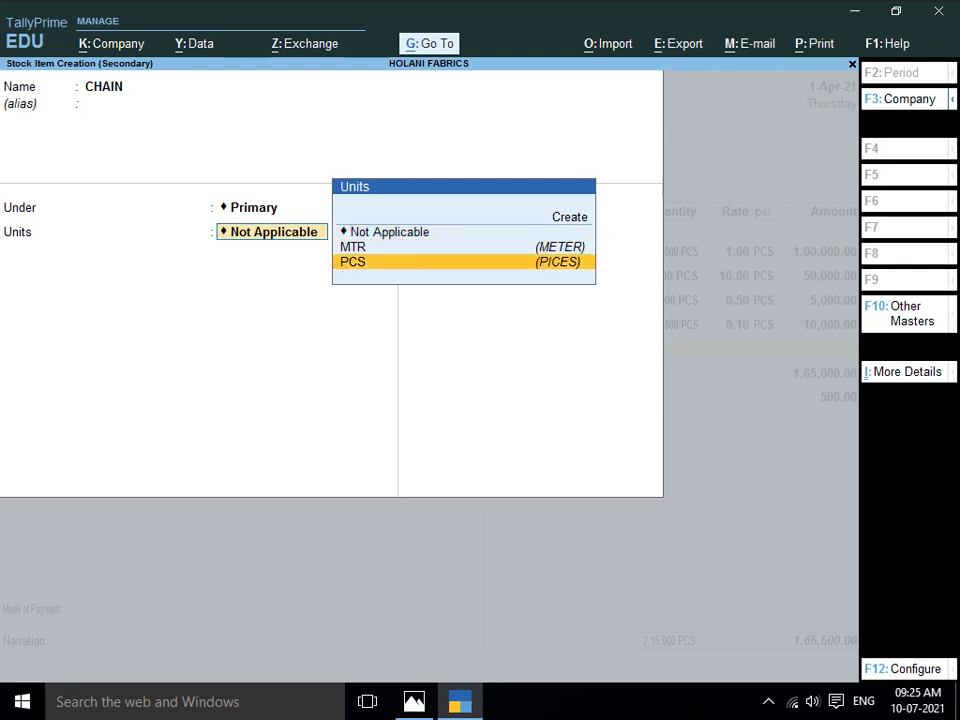
{"action": "key", "text": "Return"}
{"action": "key", "text": "Return"}
{"action": "key", "text": "Return"}
Enter the CHAIN item line with no description, quantity 10,000 PCS and rate 0.50, checking the Hind Traders invoice, and end the item list
{"action": "key", "text": "Return"}
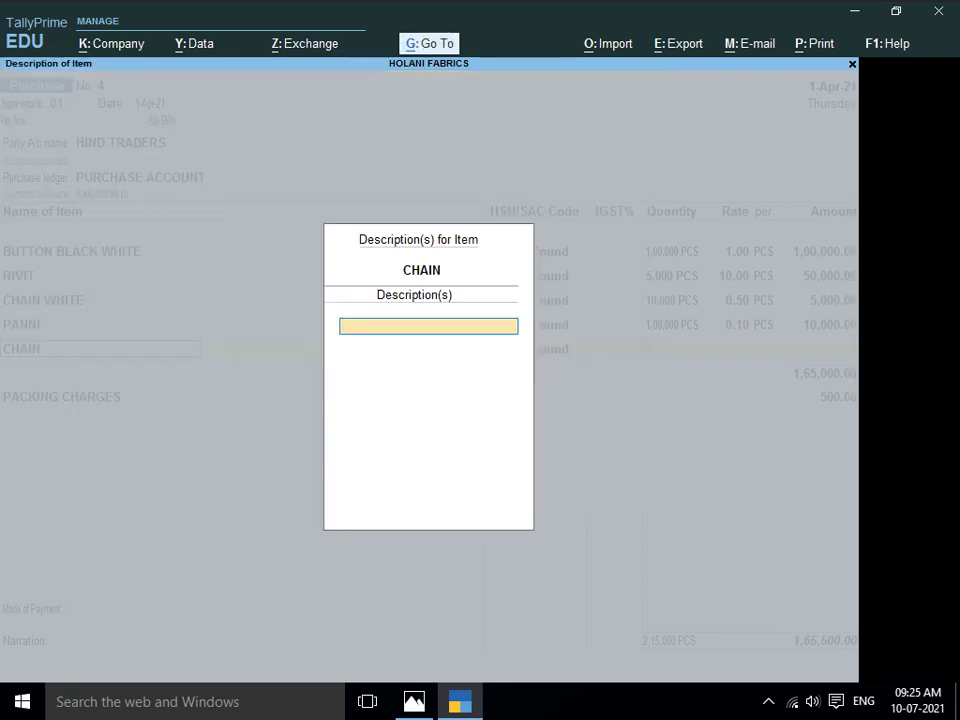
{"action": "key", "text": "Return"}
{"action": "key", "text": "alt+Tab"}
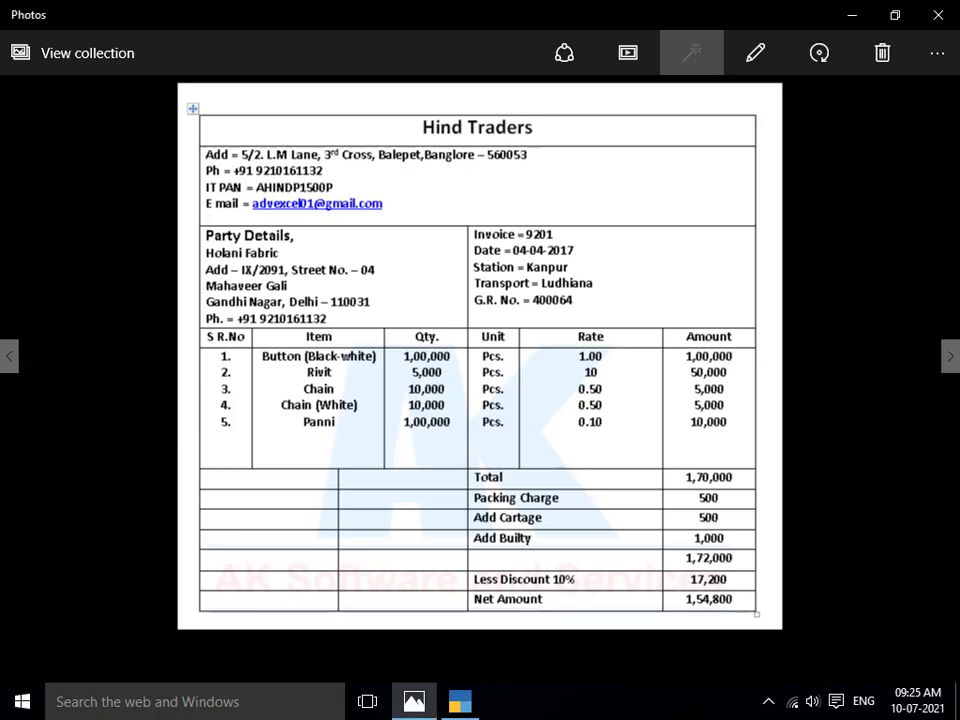
{"action": "key", "text": "alt+Tab"}
{"action": "type", "text": "10000"}
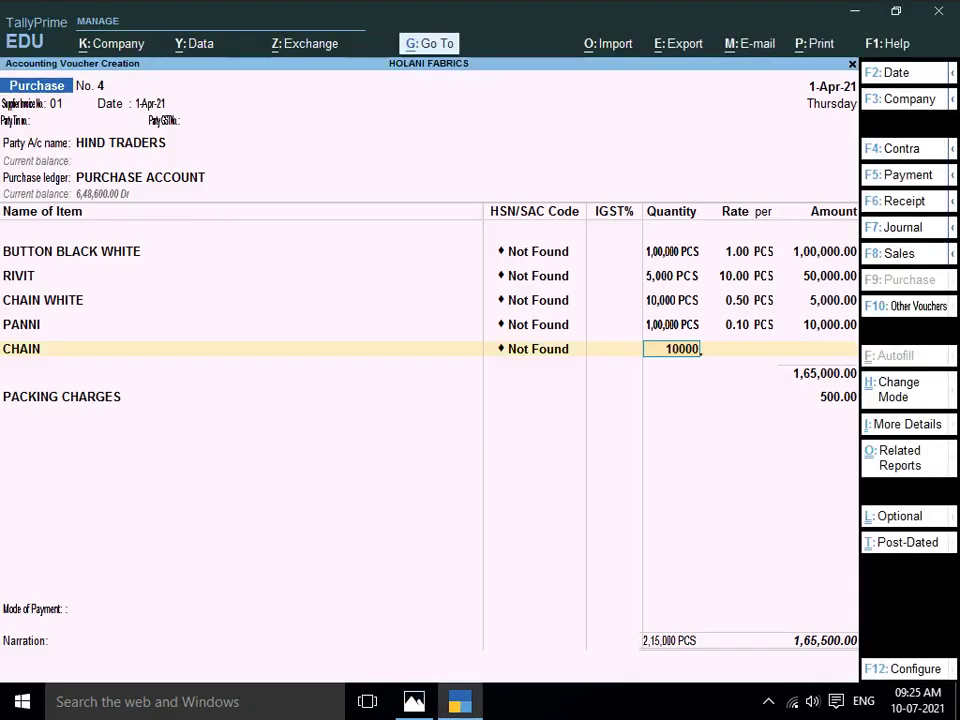
{"action": "key", "text": "Return"}
{"action": "type", "text": "0.5"}
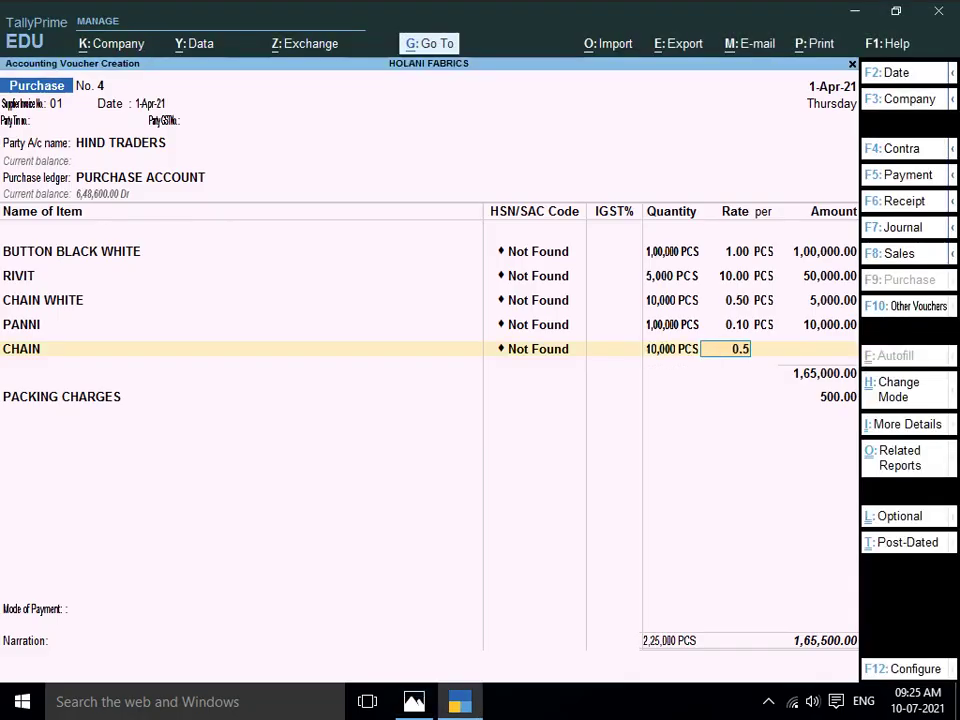
{"action": "key", "text": "Return"}
{"action": "key", "text": "Return"}
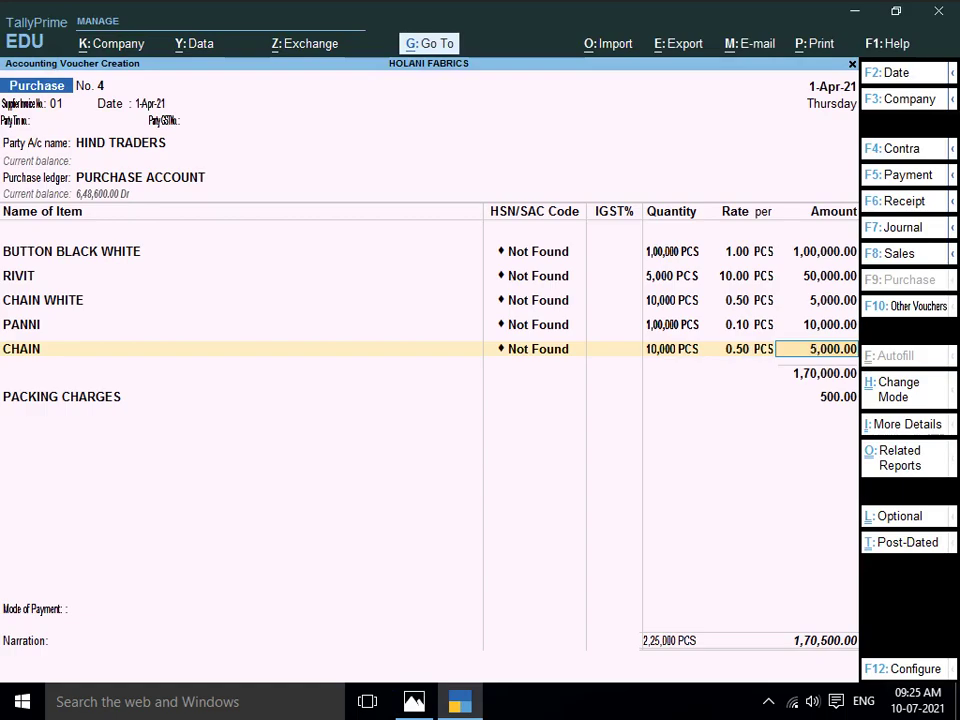
{"action": "key", "text": "Return"}
{"action": "key", "text": "Return"}
Keep the packing charges line and add a BUILTY CHARGES ledger line of 500 below it
{"action": "key", "text": "Return"}
{"action": "key", "text": "Return"}
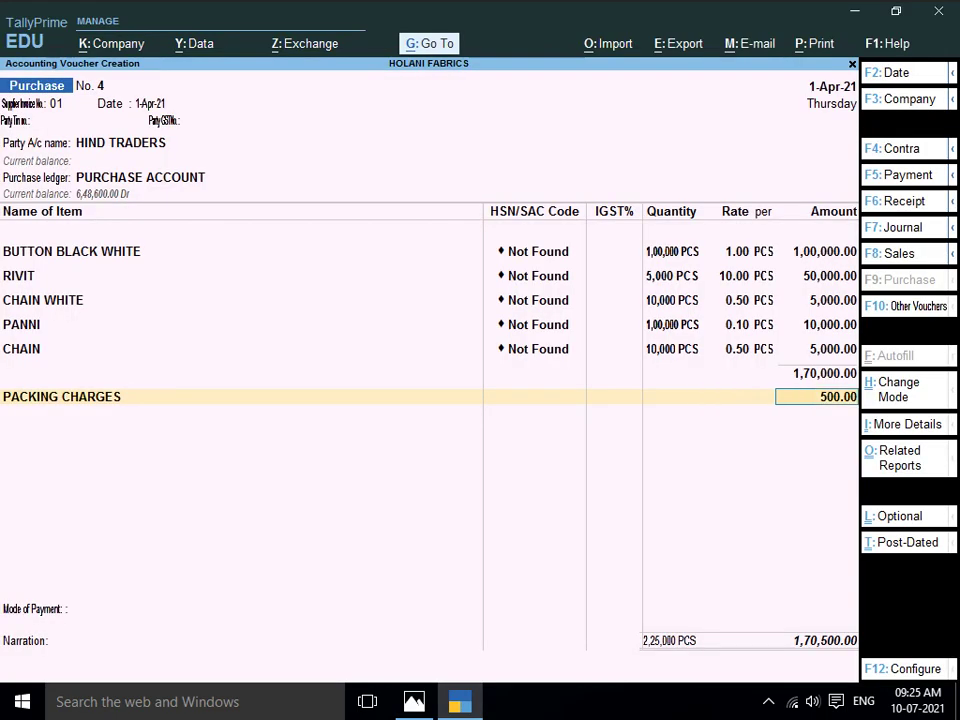
{"action": "key", "text": "alt+Tab"}
{"action": "key", "text": "alt+Tab"}
{"action": "key", "text": "Return"}
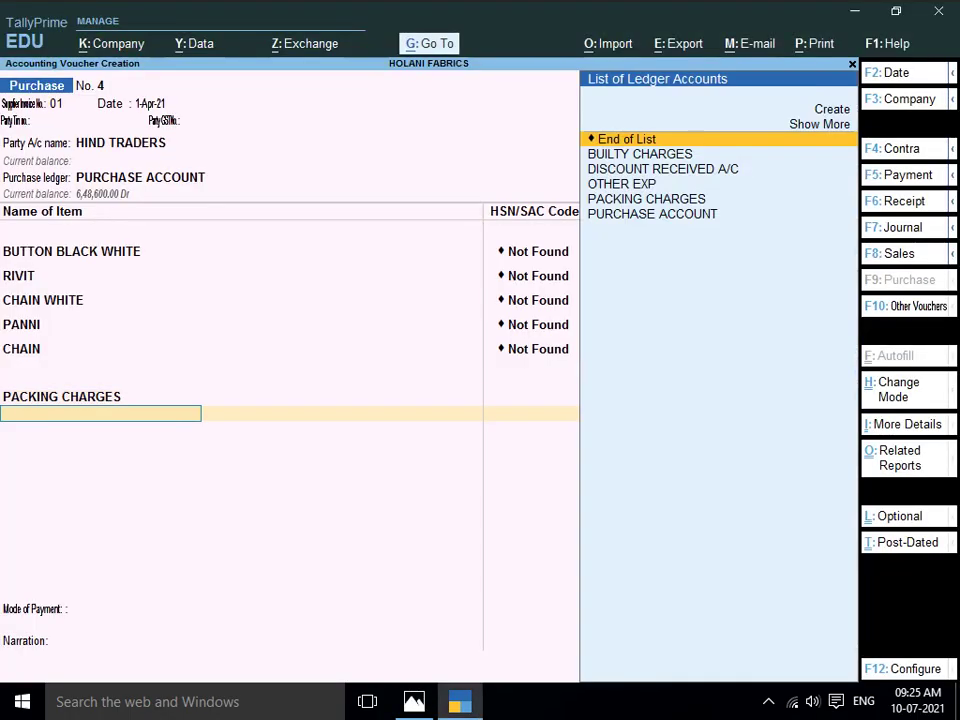
{"action": "type", "text": "BU"}
{"action": "key", "text": "Return"}
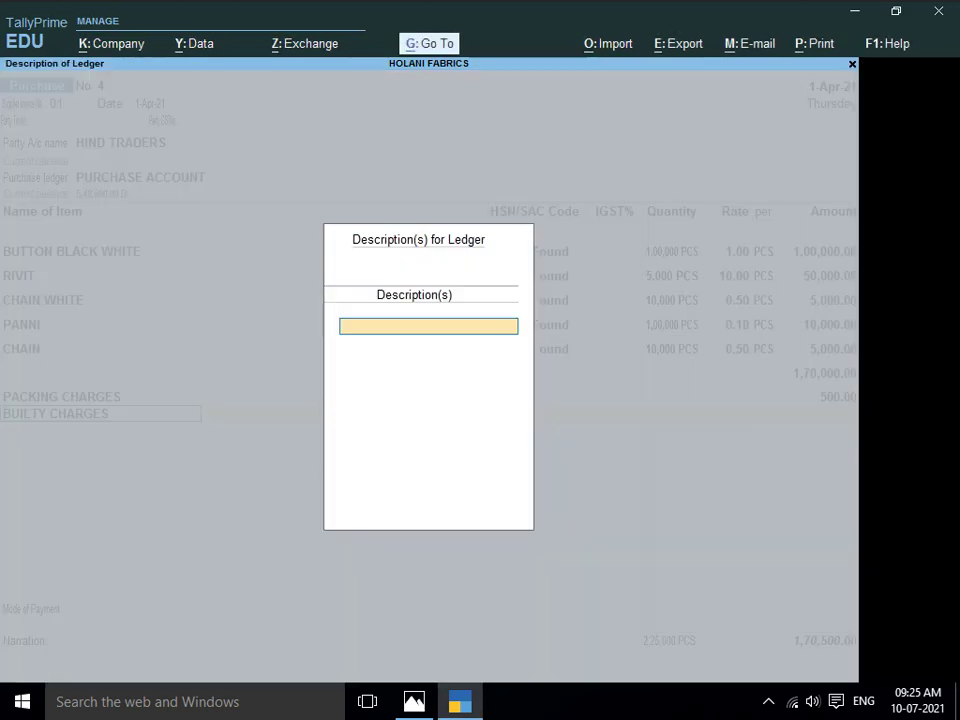
{"action": "key", "text": "Return"}
{"action": "type", "text": "500"}
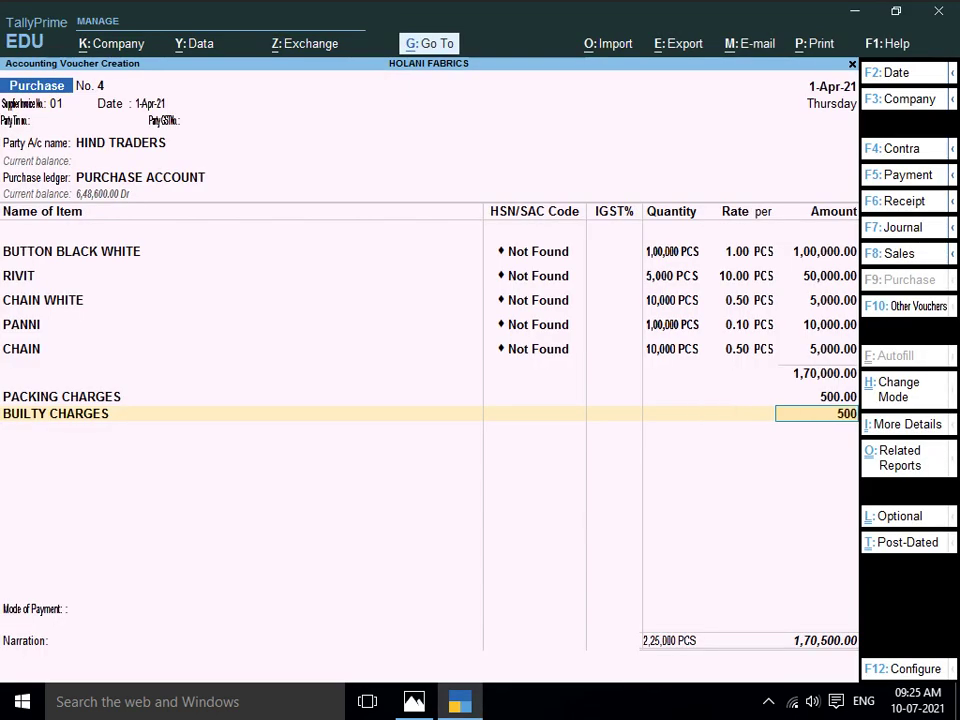
{"action": "key", "text": "Return"}
Check the charges on the invoice and replace the BUILTY CHARGES ledger with OTHER EXP, keeping its amount
{"action": "key", "text": "alt+Tab"}
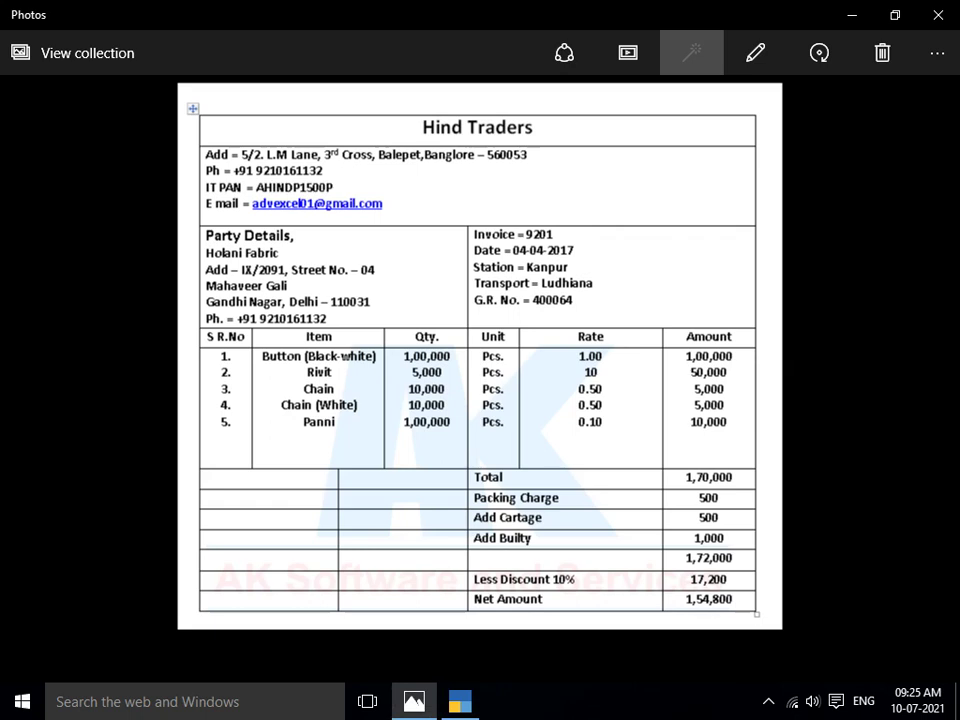
{"action": "key", "text": "alt+Tab"}
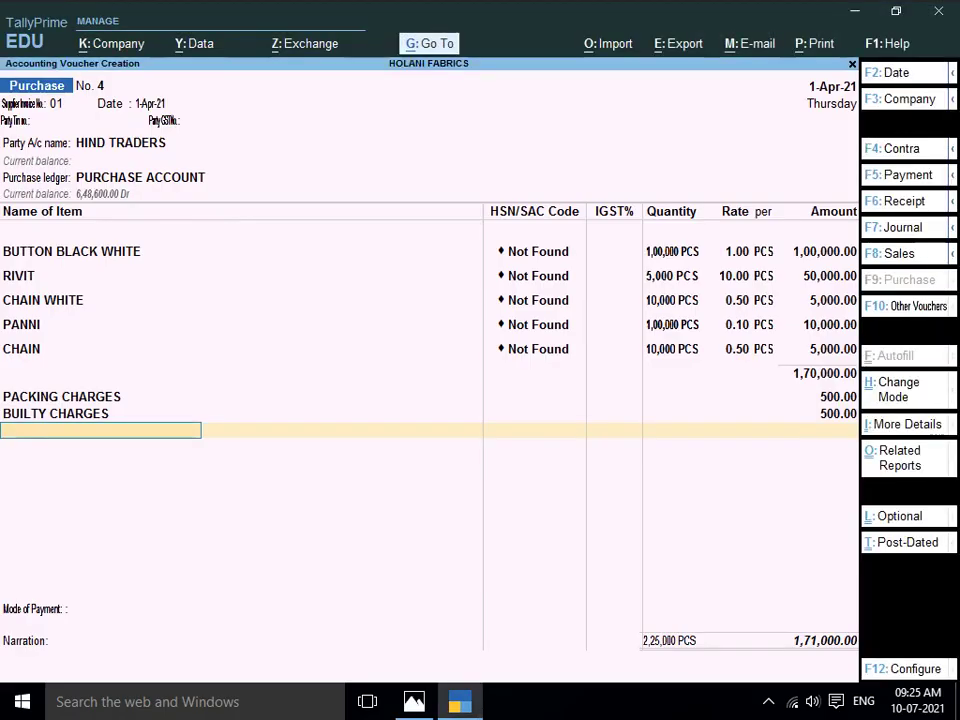
{"action": "key", "text": "BackSpace"}
{"action": "key", "text": "BackSpace"}
{"action": "key", "text": "BackSpace"}
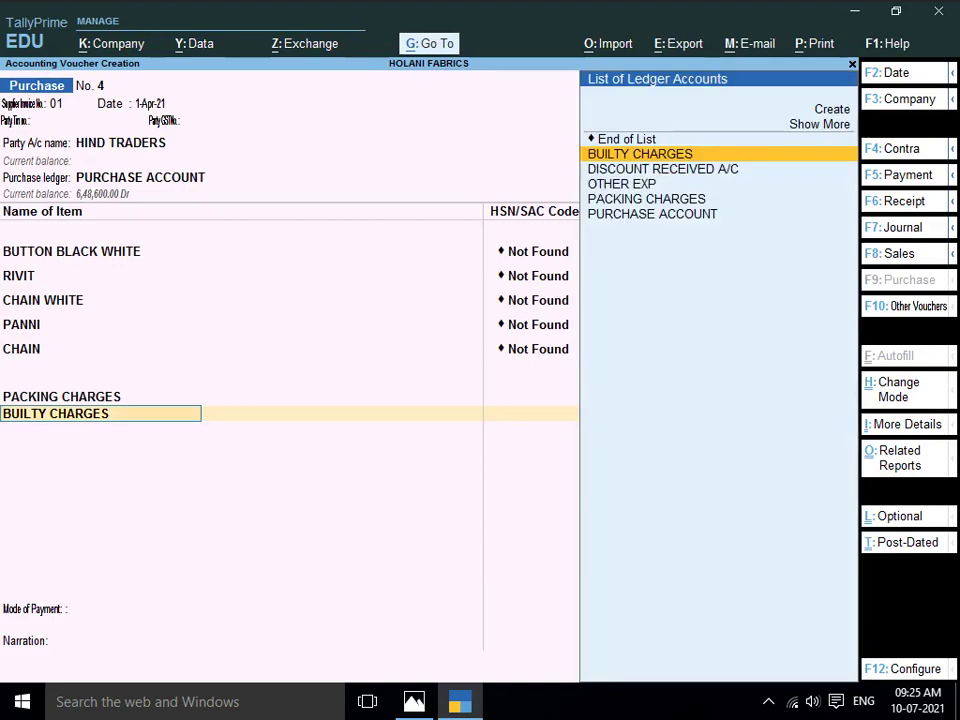
{"action": "key", "text": "BackSpace"}
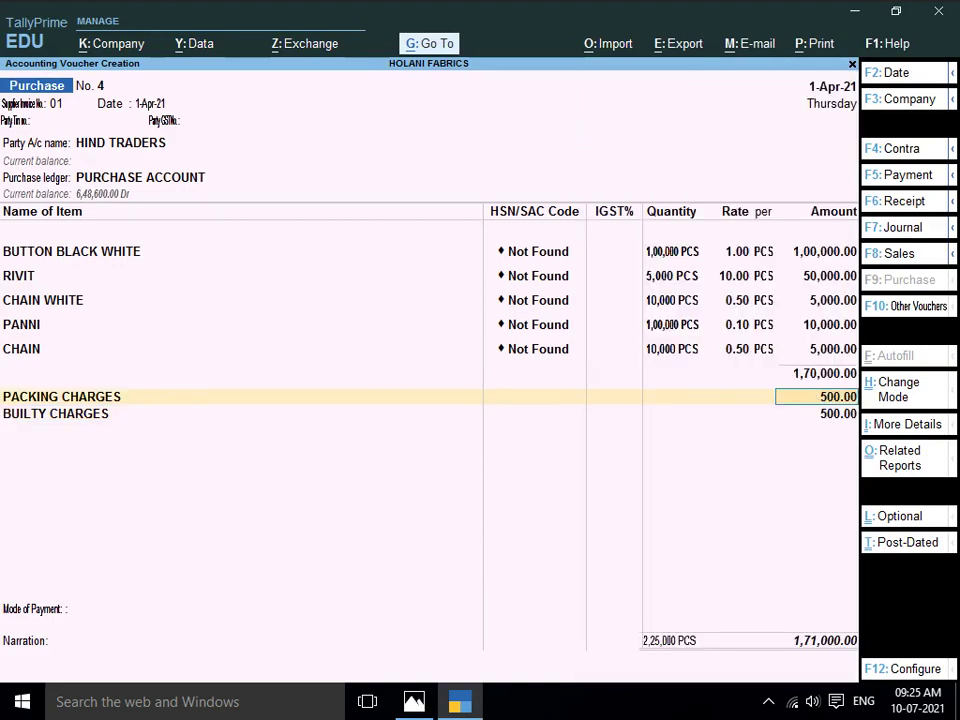
{"action": "key", "text": "alt+Tab"}
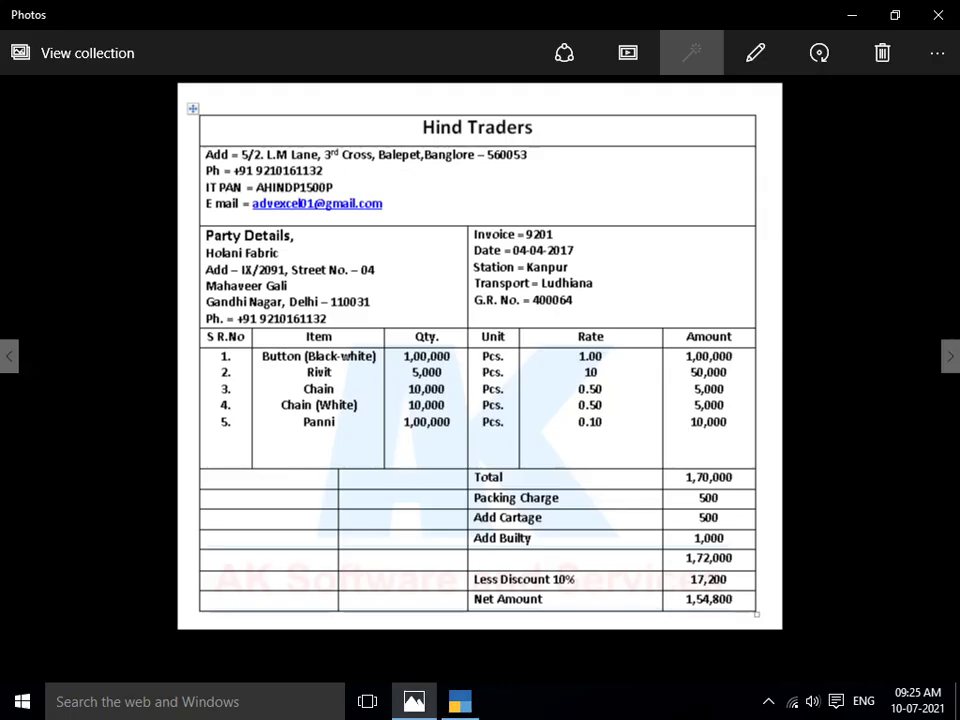
{"action": "key", "text": "alt+Tab"}
{"action": "key", "text": "Return"}
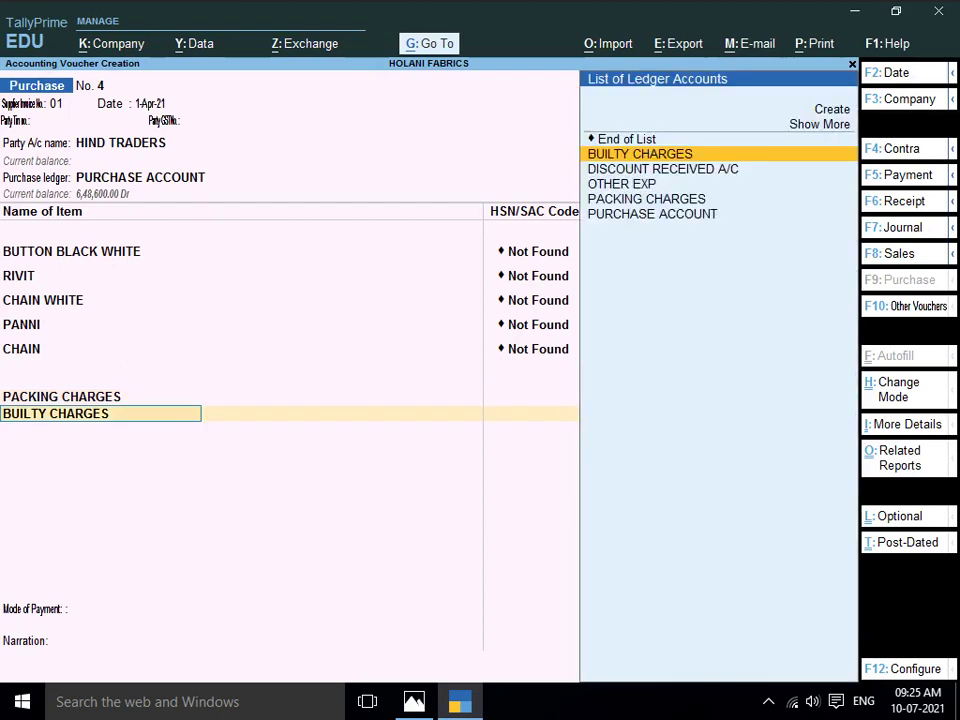
{"action": "type", "text": "OTHER"}
{"action": "key", "text": "Return"}
{"action": "key", "text": "Return"}
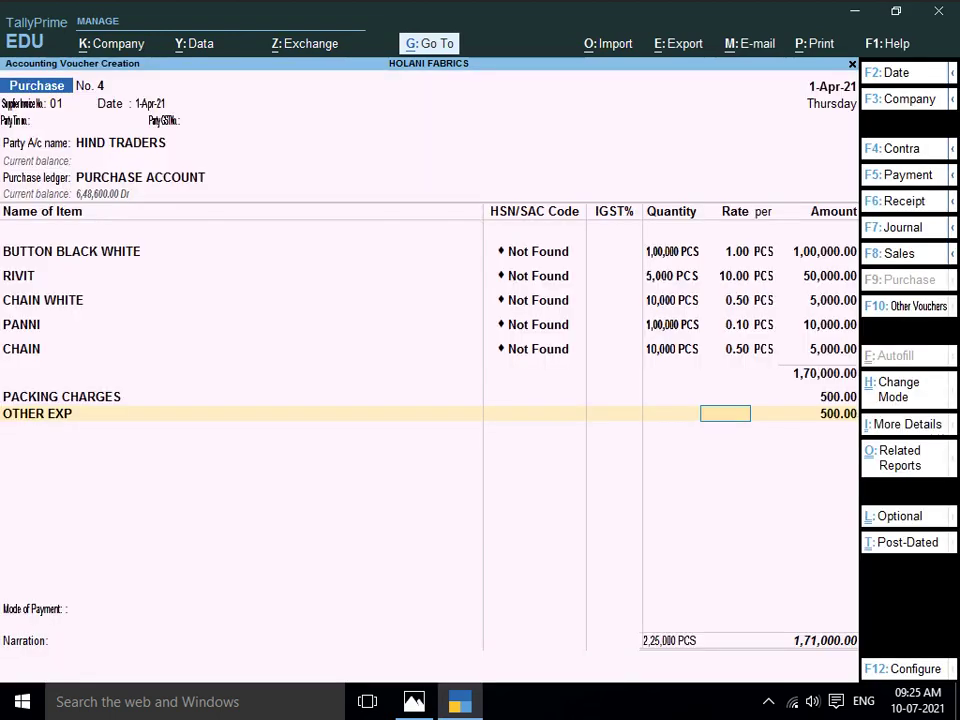
{"action": "key", "text": "Return"}
{"action": "key", "text": "Return"}
Check the builty charge on the invoice and add a BUILTY CHARGES ledger line of 1,000
{"action": "key", "text": "alt+Tab"}
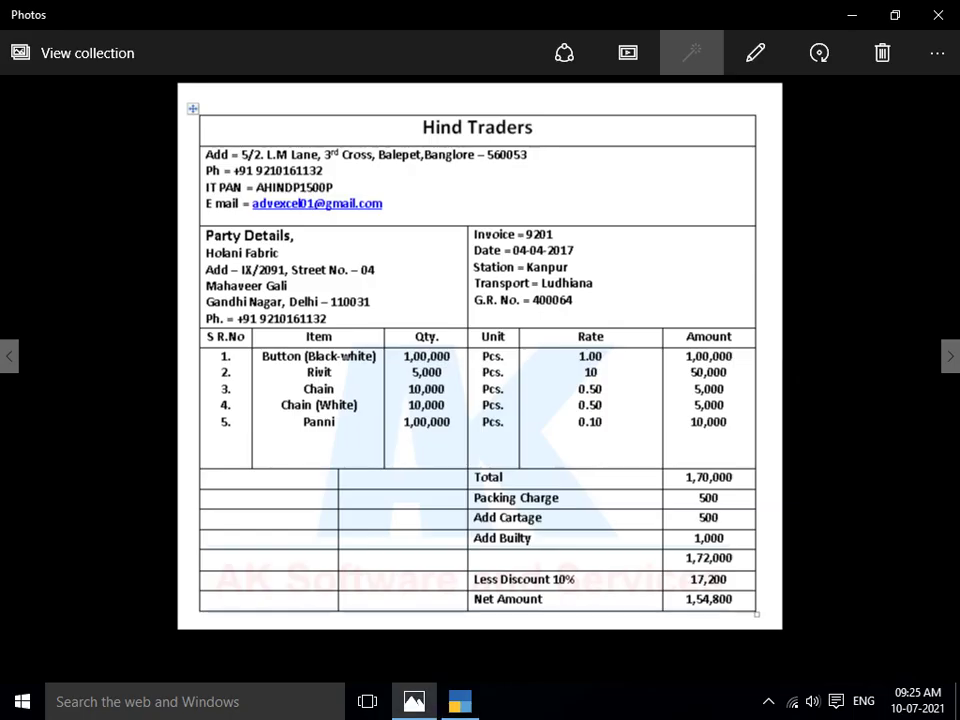
{"action": "key", "text": "alt+Tab"}
{"action": "type", "text": "BU"}
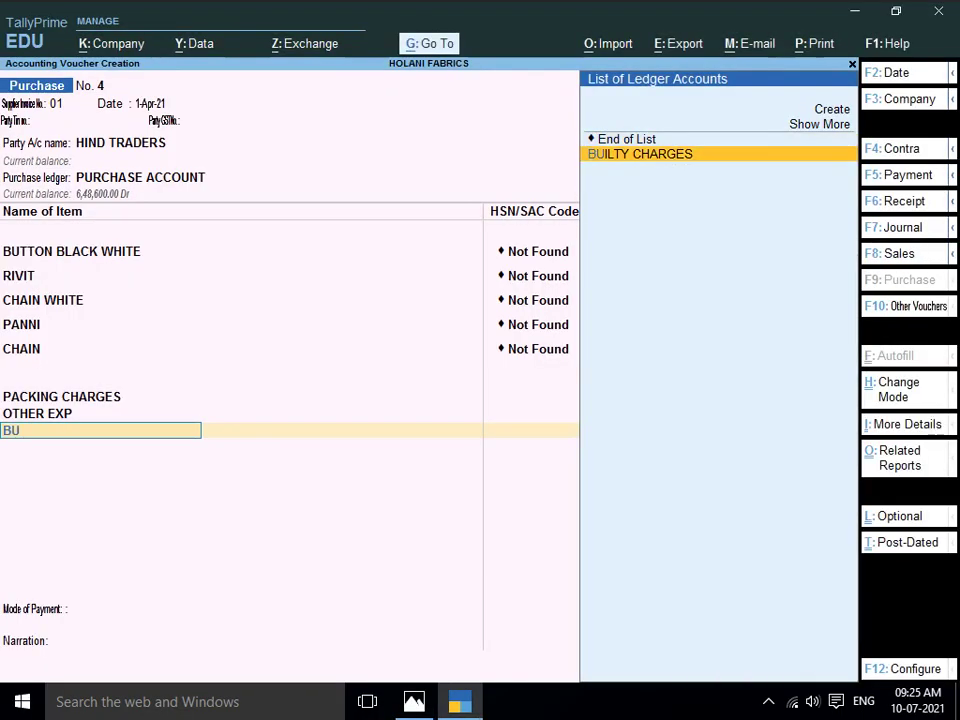
{"action": "key", "text": "Return"}
{"action": "key", "text": "Return"}
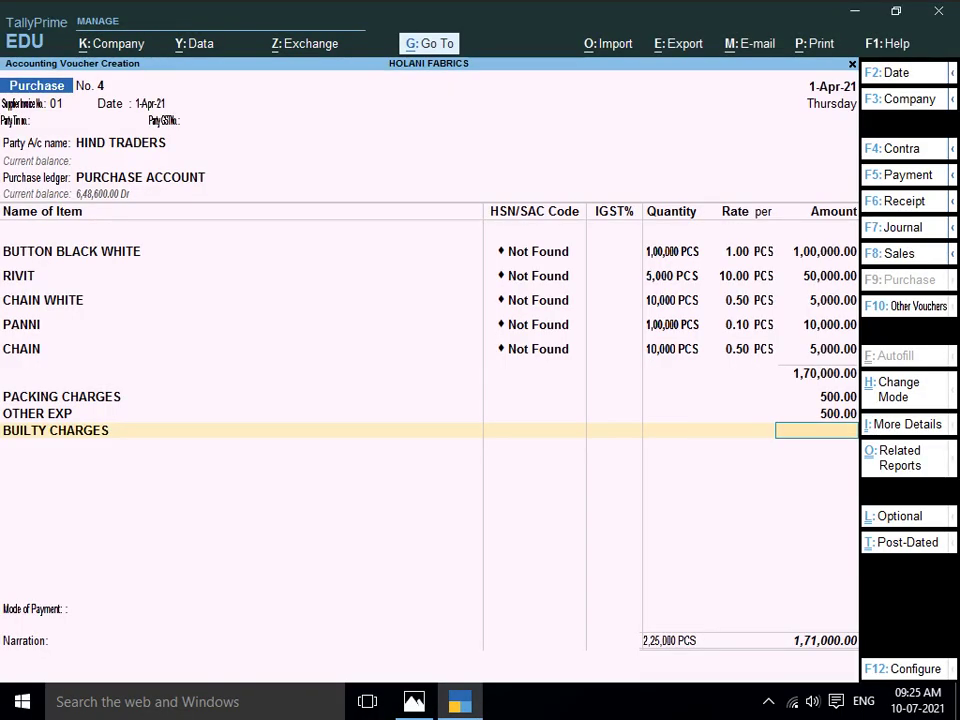
{"action": "type", "text": "1000"}
{"action": "key", "text": "Return"}
Check the invoice discount and add the DISCOUNT RECEIVED A/C ledger with a rate of (-)10 %
{"action": "key", "text": "alt+Tab"}
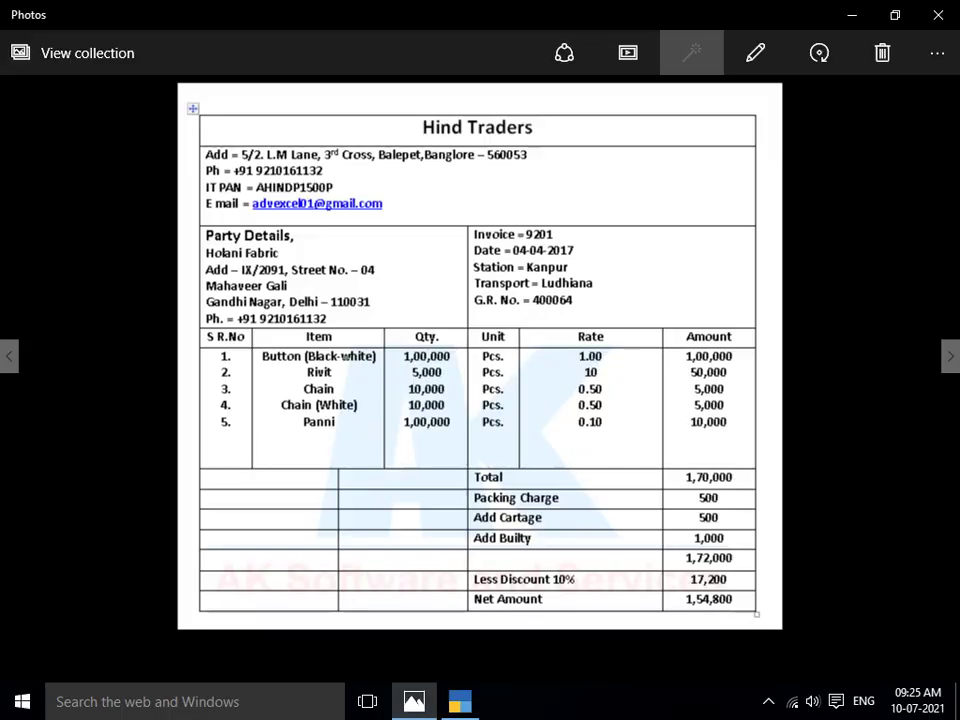
{"action": "key", "text": "alt+Tab"}
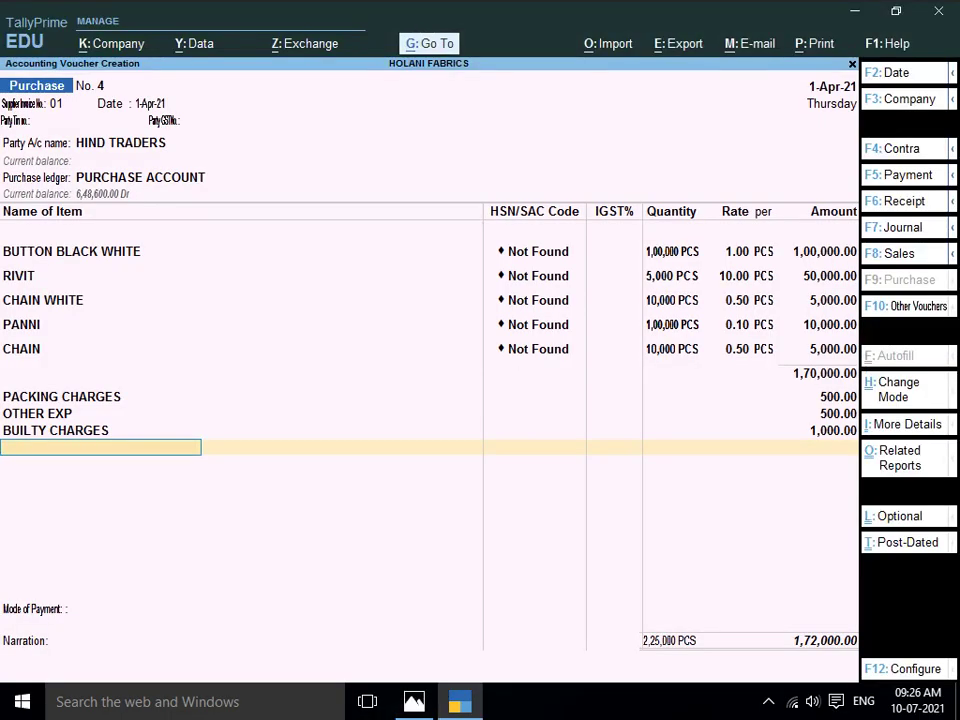
{"action": "type", "text": "DIS"}
{"action": "key", "text": "Return"}
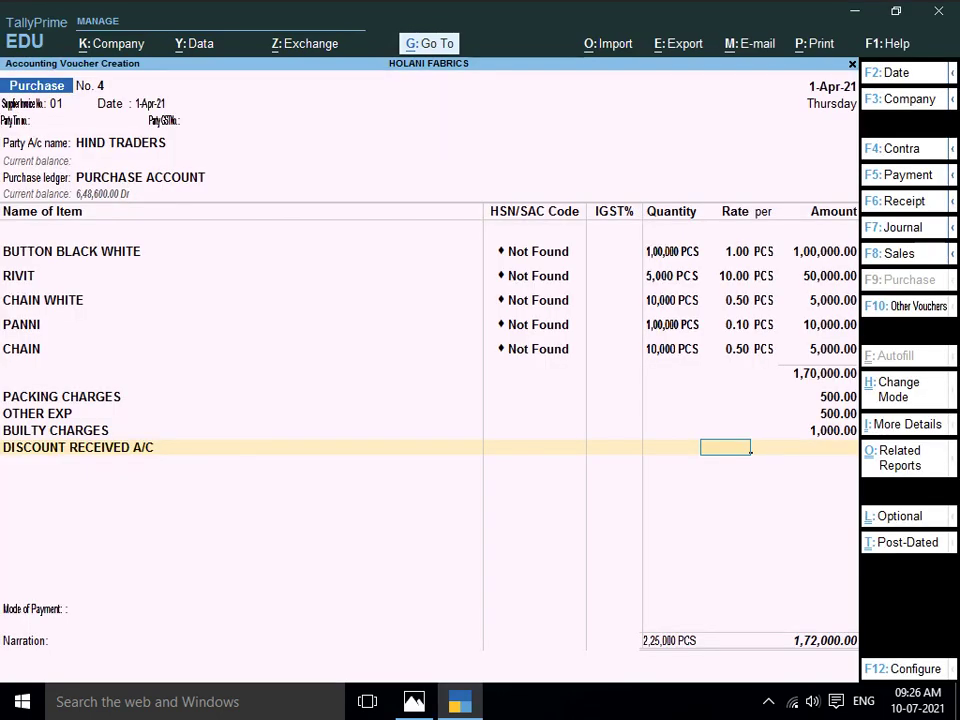
{"action": "type", "text": "-0"}
{"action": "key", "text": "BackSpace"}
{"action": "key", "text": "BackSpace"}
{"action": "type", "text": "-)10"}
{"action": "key", "text": "Return"}
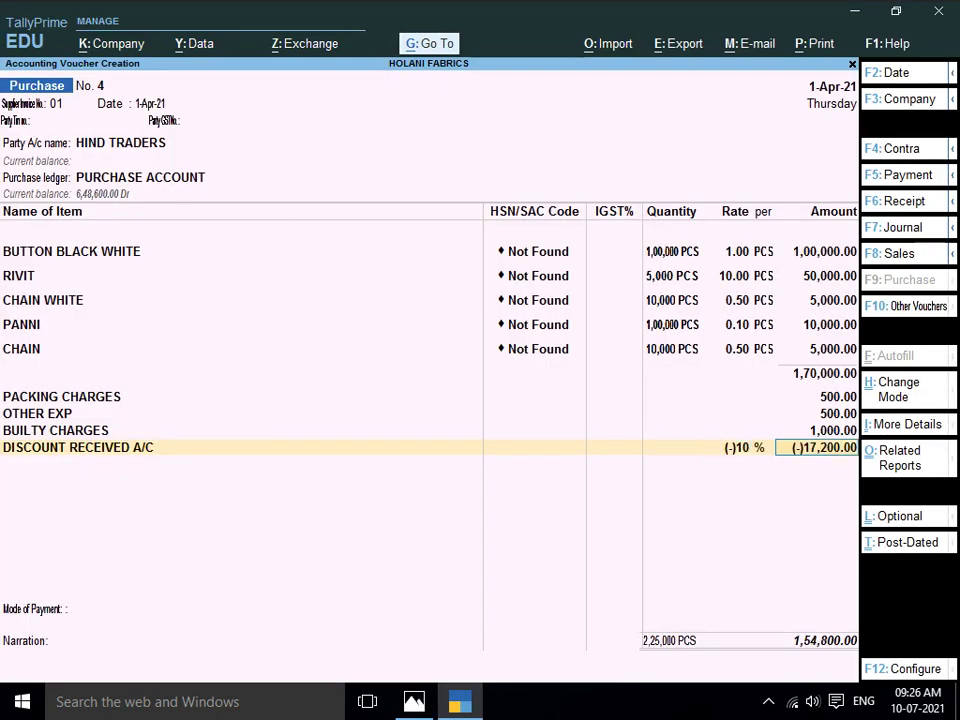
Compare the voucher with the invoice, leave mode of payment and narration blank, and accept the purchase voucher
{"action": "key", "text": "alt+Tab"}
{"action": "key", "text": "alt+Tab"}
{"action": "key", "text": "Return"}
{"action": "key", "text": "Return"}
{"action": "key", "text": "Return"}
{"action": "key", "text": "Return"}
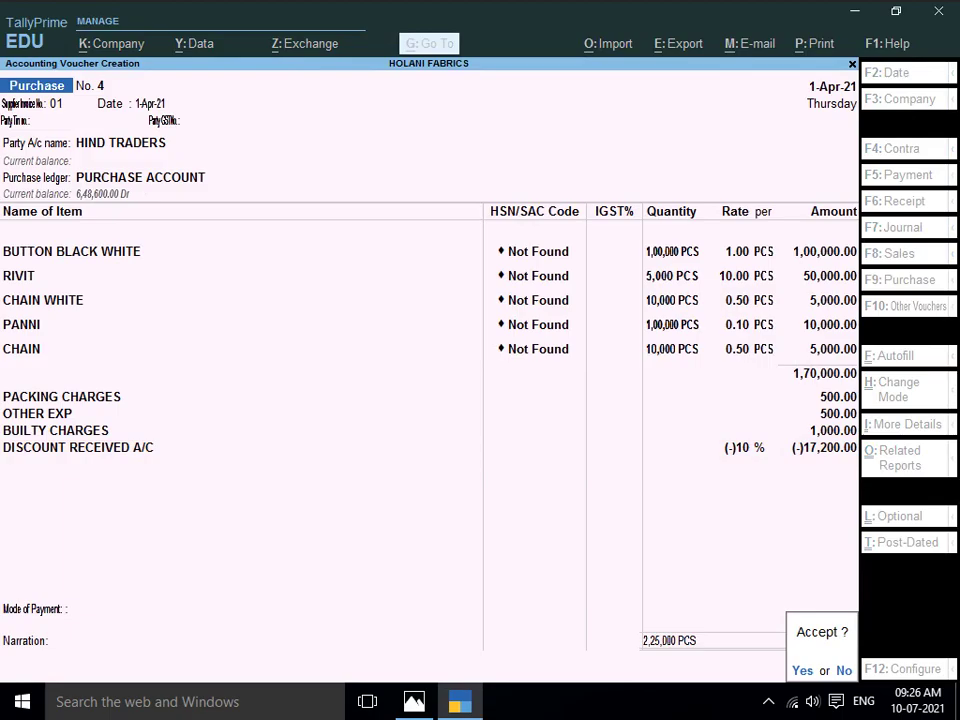
{"action": "key", "text": "Return"}
Switch to Photos and look through the next four Holani Fabric material-issued invoices
{"action": "key", "text": "alt+Tab"}
{"action": "key", "text": "Right"}
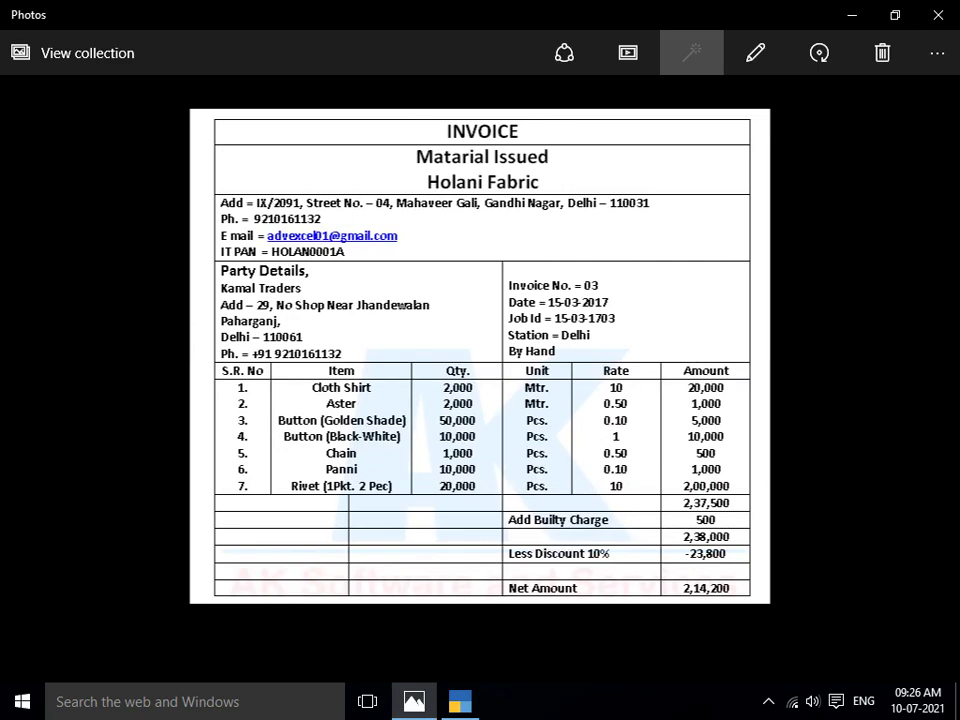
{"action": "key", "text": "Right"}
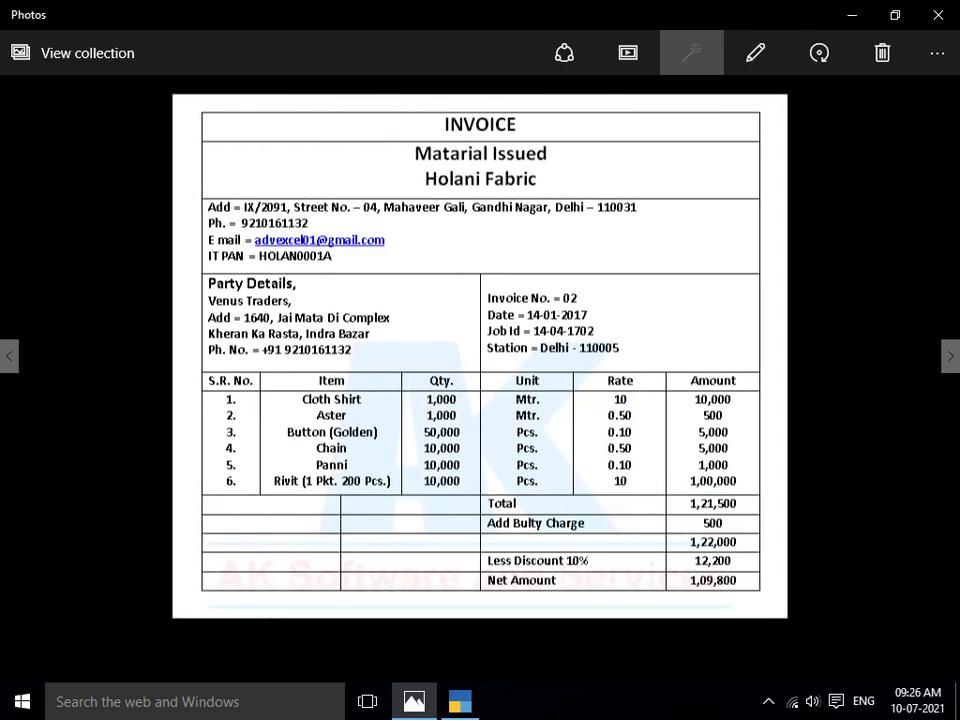
{"action": "key", "text": "Right"}
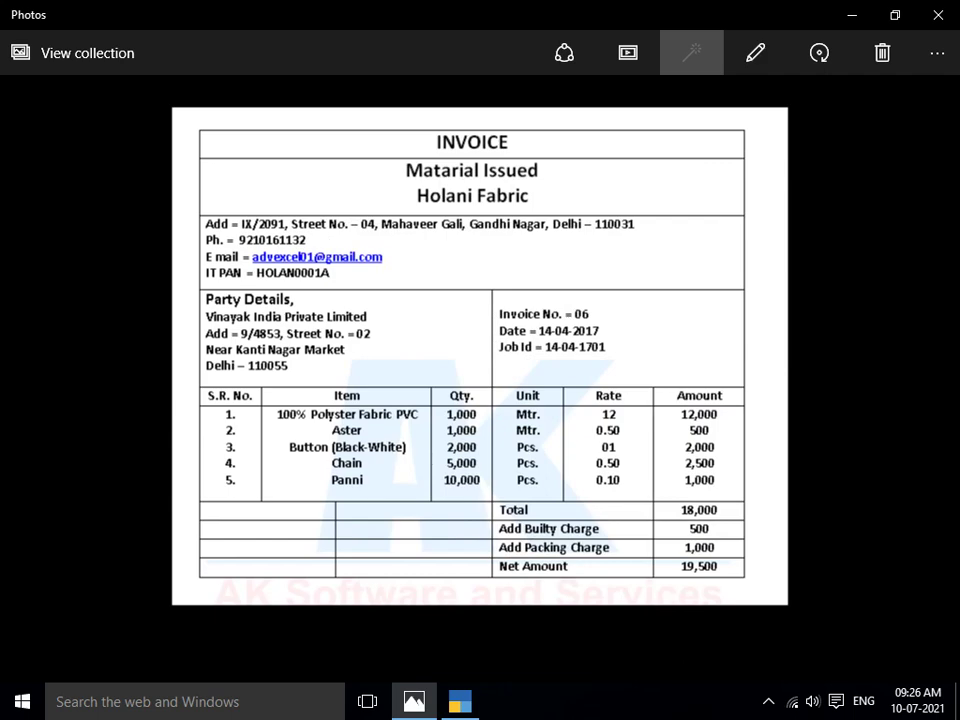
{"action": "key", "text": "Right"}
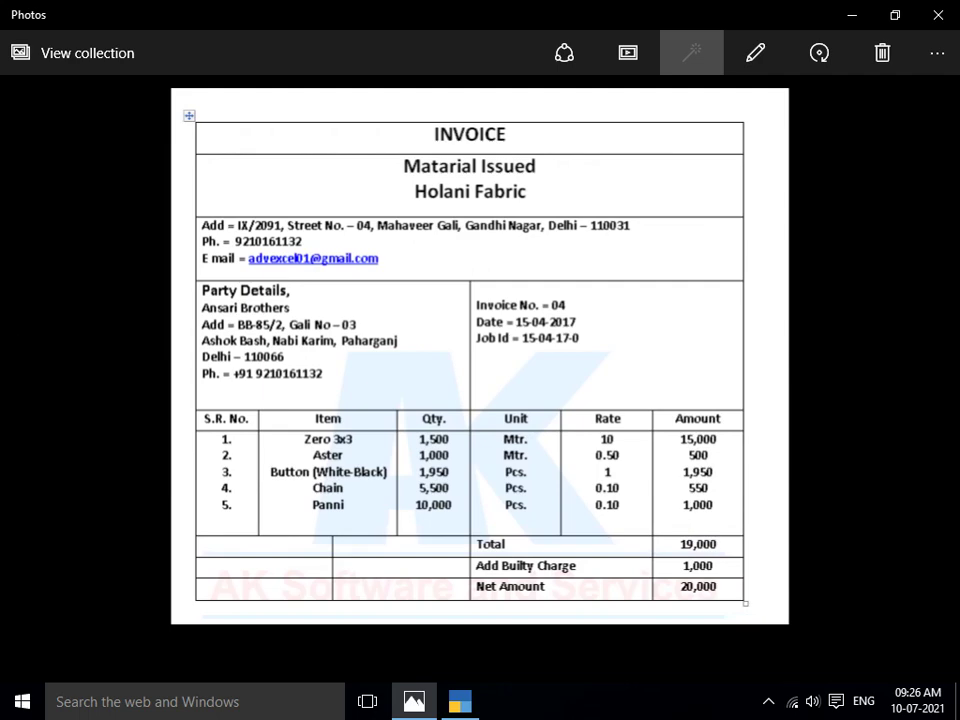
Look through the Vinayak India and Ansari Brothers job work invoices and the Holani Fabric sales invoice to Pashupati Traders
{"action": "key", "text": "Right"}
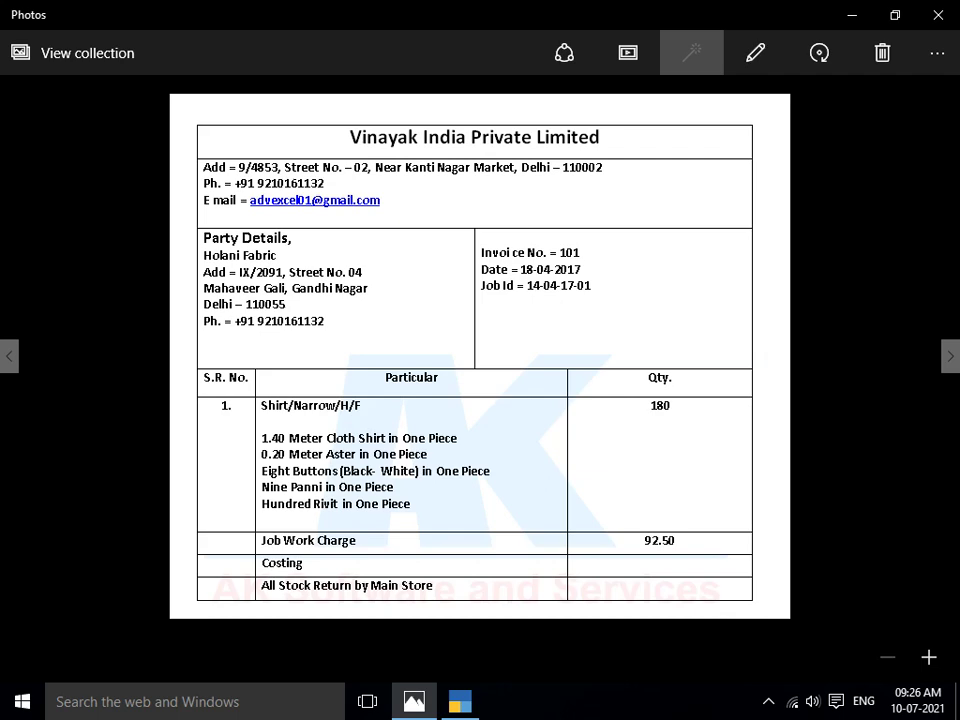
{"action": "key", "text": "Right"}
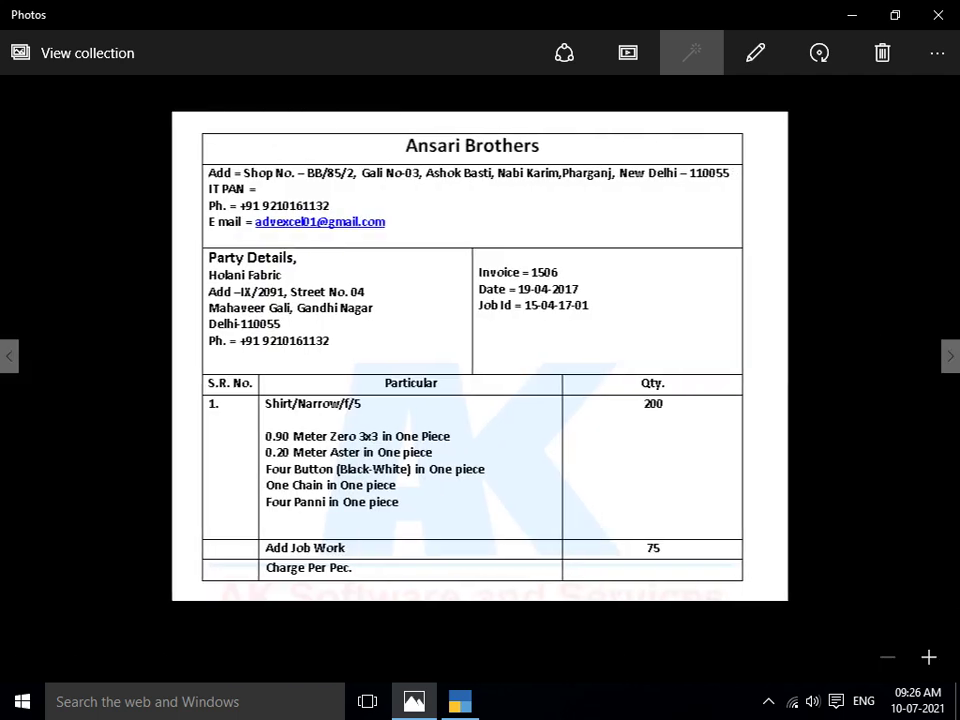
{"action": "key", "text": "Right"}
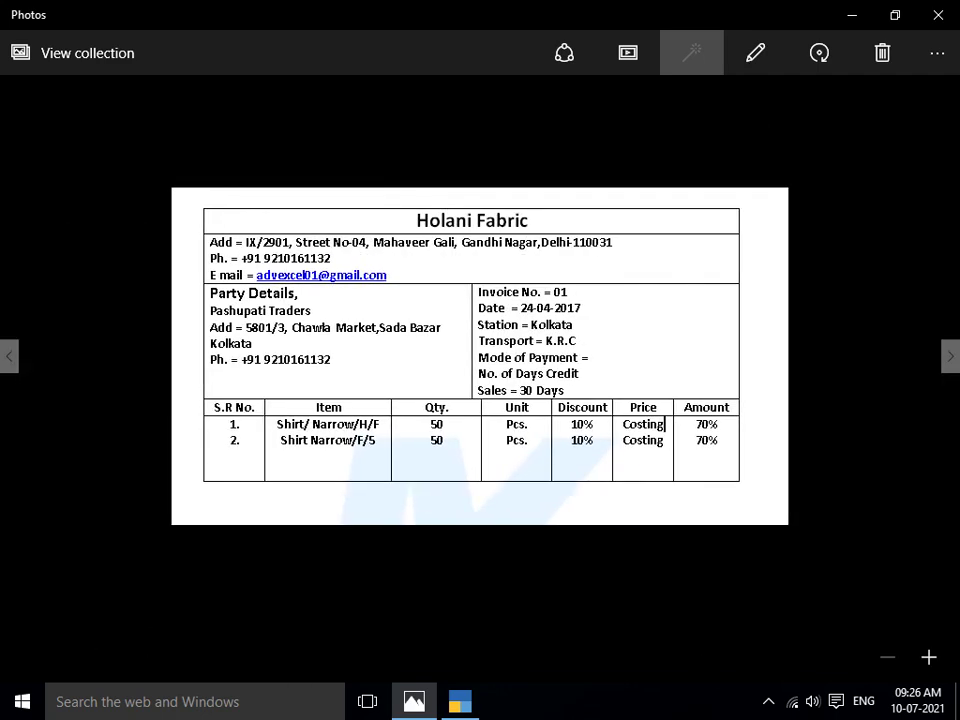
{"action": "key", "text": "Left"}
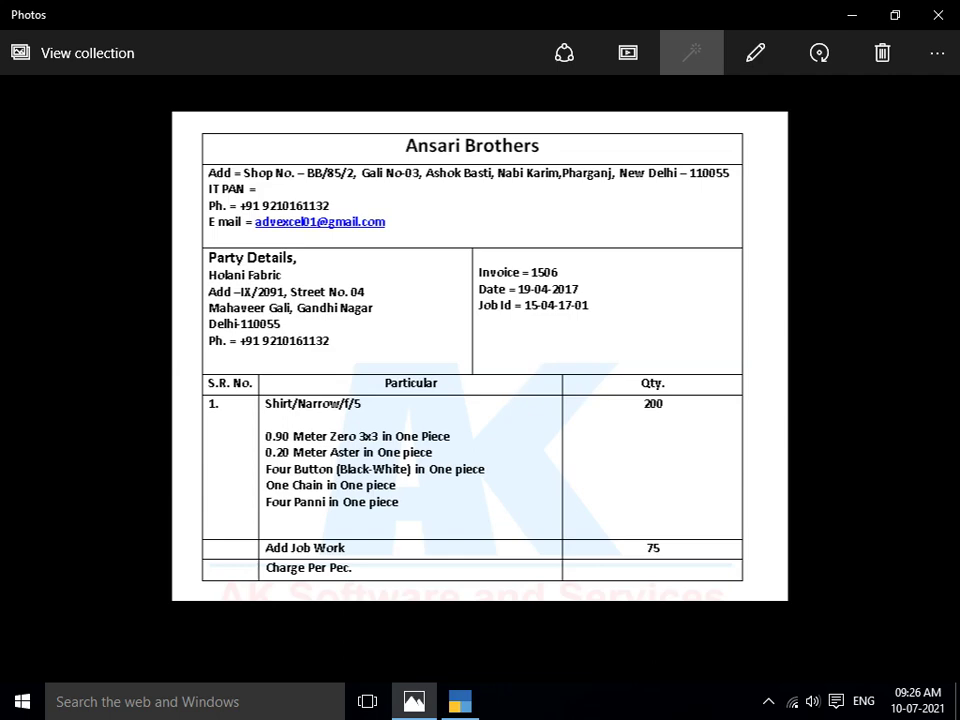
{"action": "key", "text": "Right"}
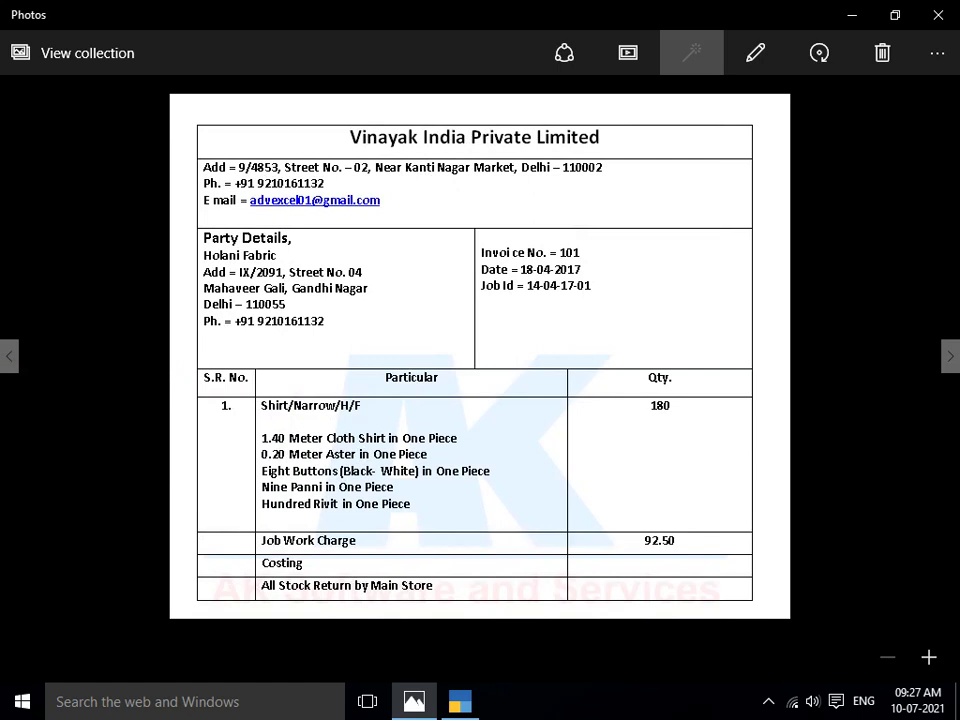
Switch to TallyPrime, leave the blank purchase voucher and open the list of voucher types for alteration
{"action": "key", "text": "alt+Tab"}
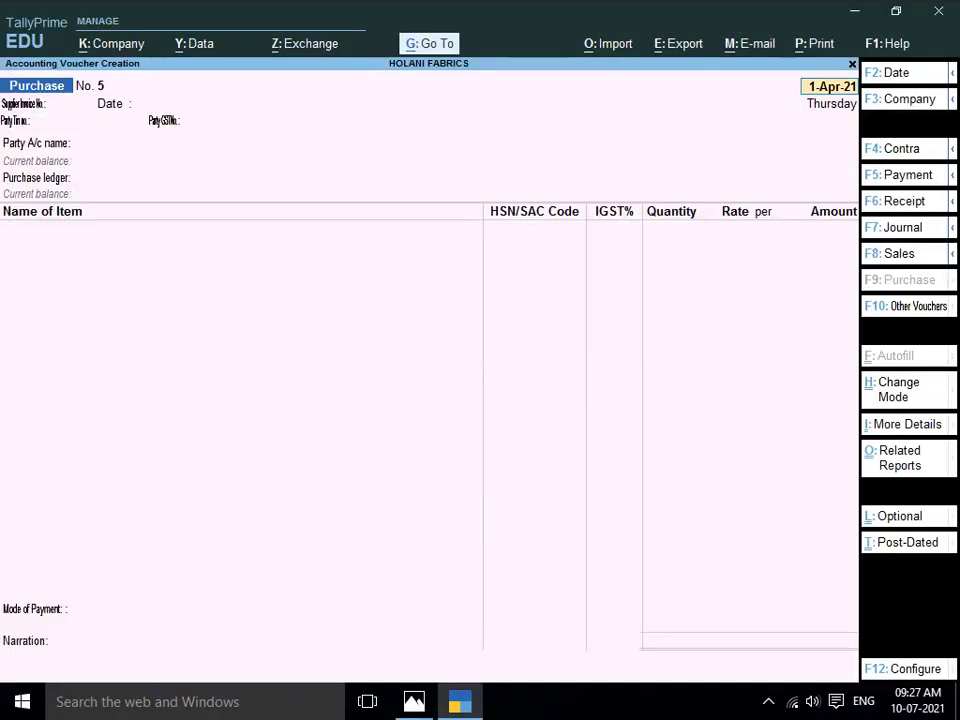
{"action": "key", "text": "Escape"}
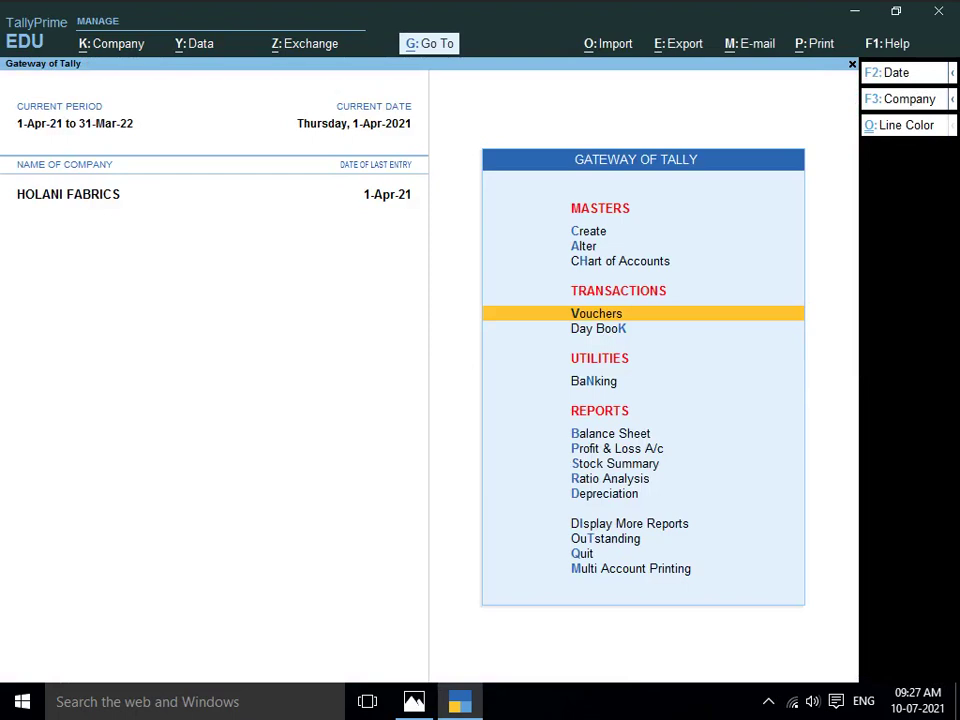
{"action": "key", "text": "Up"}
{"action": "key", "text": "Up"}
{"action": "key", "text": "Up"}
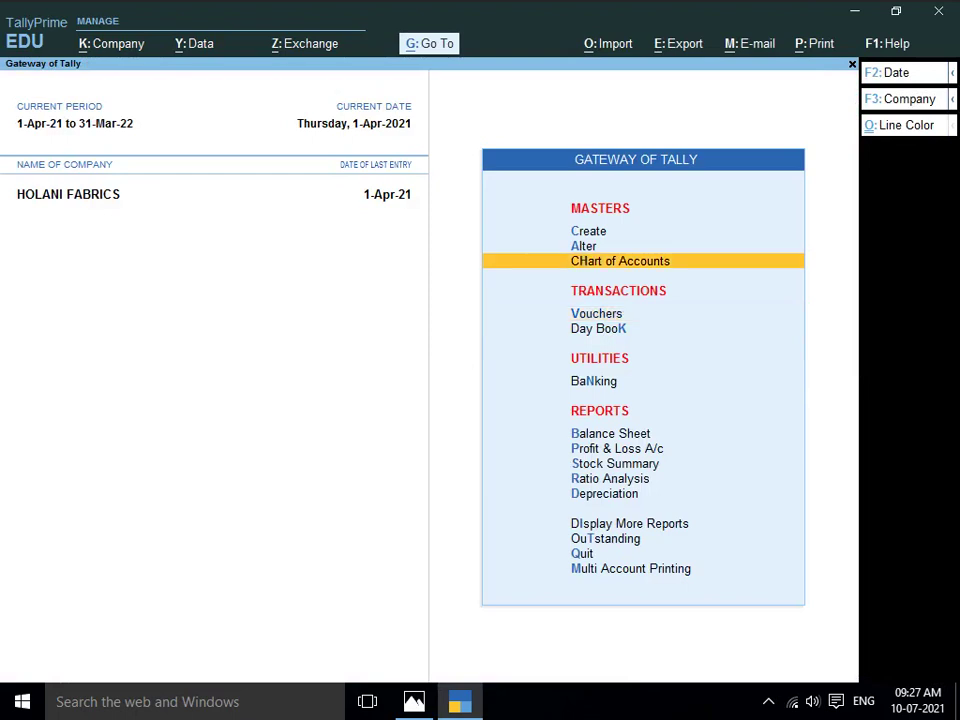
{"action": "key", "text": "Down"}
{"action": "key", "text": "Up"}
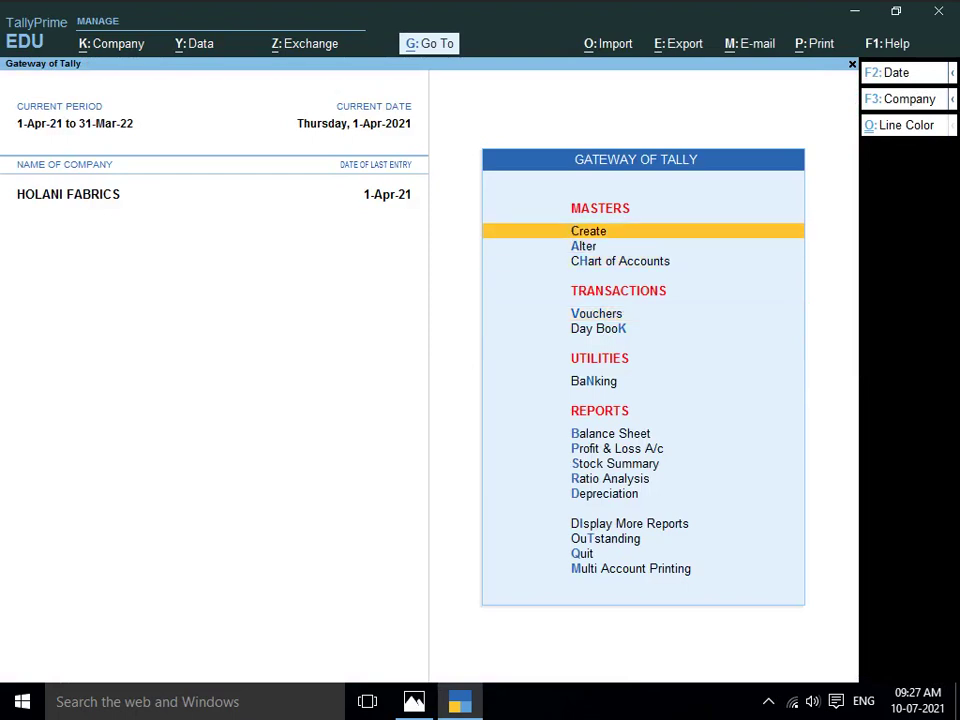
{"action": "key", "text": "Down"}
{"action": "key", "text": "Return"}
{"action": "key", "text": "Down"}
{"action": "key", "text": "Down"}
{"action": "key", "text": "Down"}
{"action": "key", "text": "Down"}
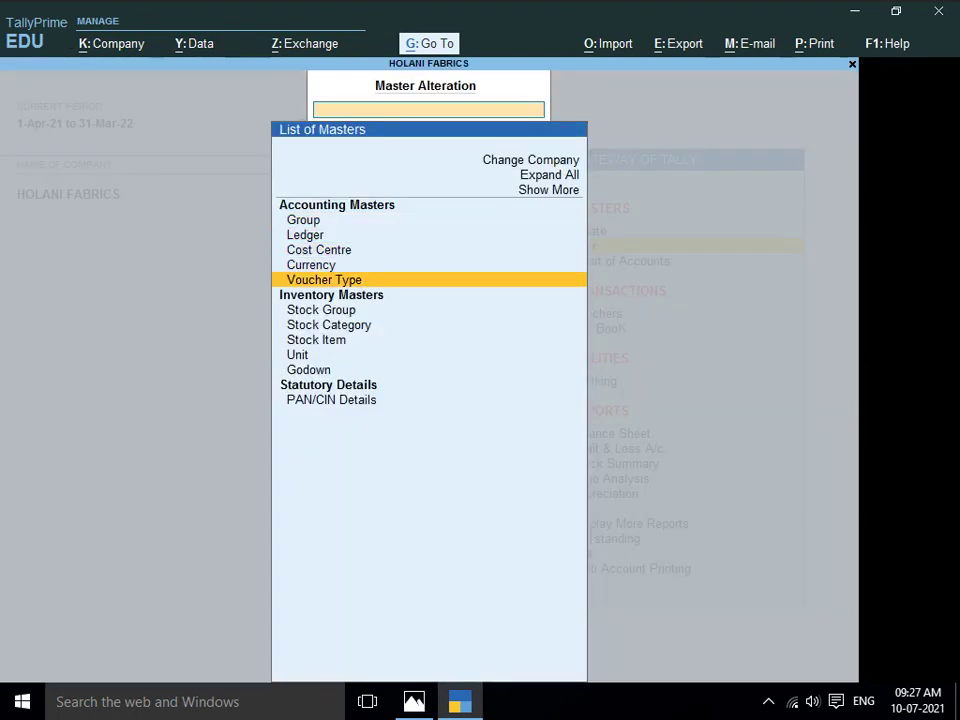
{"action": "key", "text": "Return"}
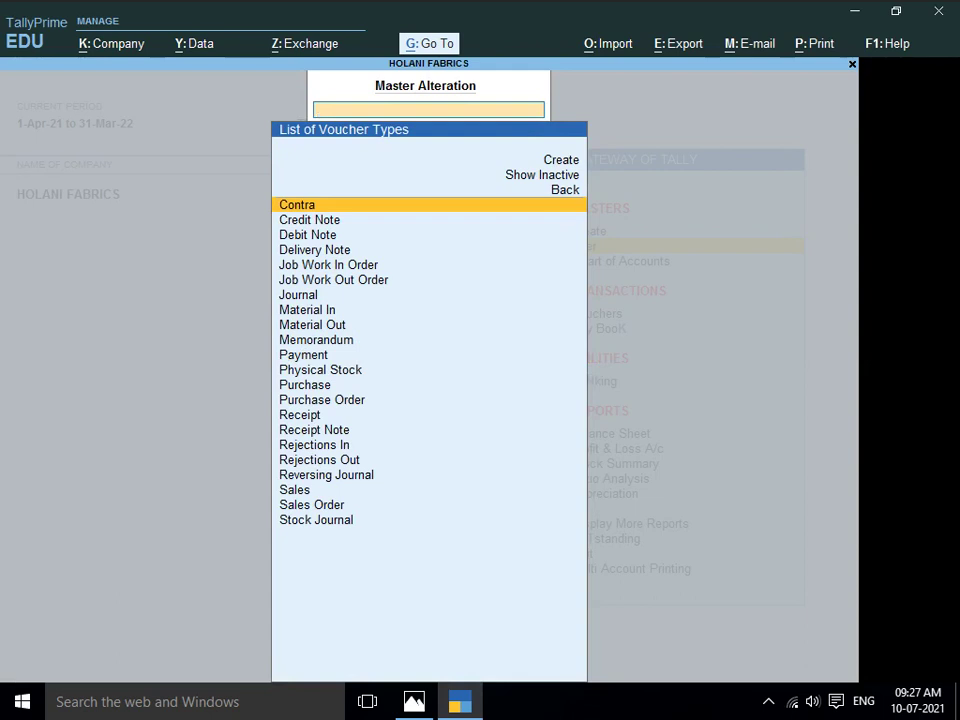
Open the Material In voucher type and set Use for job work to Yes
{"action": "key", "text": "Down"}
{"action": "key", "text": "Down"}
{"action": "key", "text": "Down"}
{"action": "key", "text": "Down"}
{"action": "key", "text": "Down"}
{"action": "key", "text": "Down"}
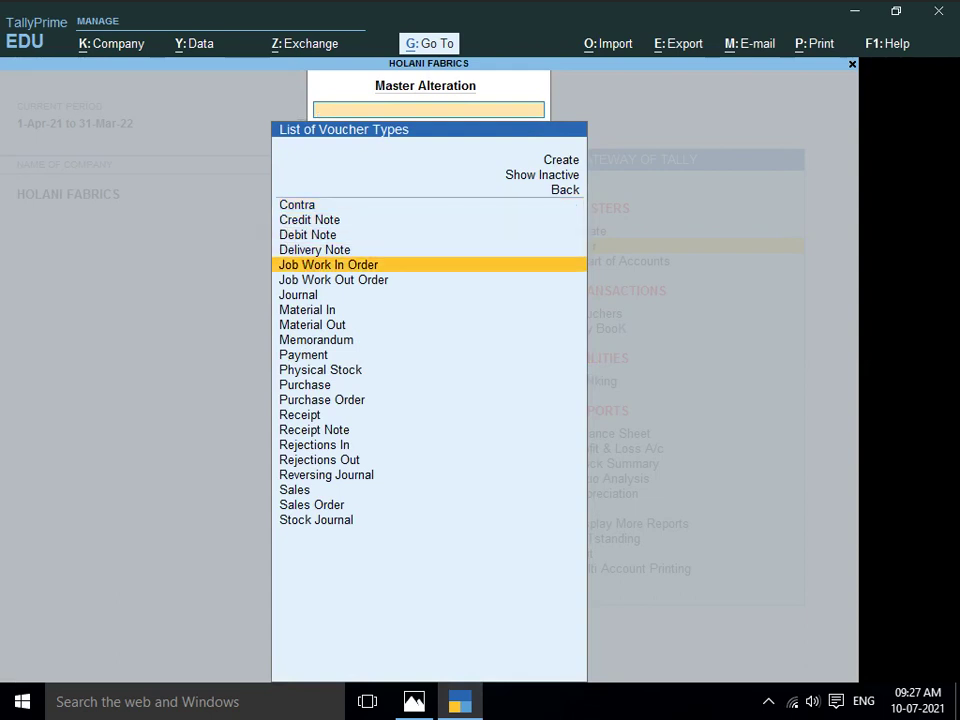
{"action": "key", "text": "Down"}
{"action": "key", "text": "Down"}
{"action": "key", "text": "Up"}
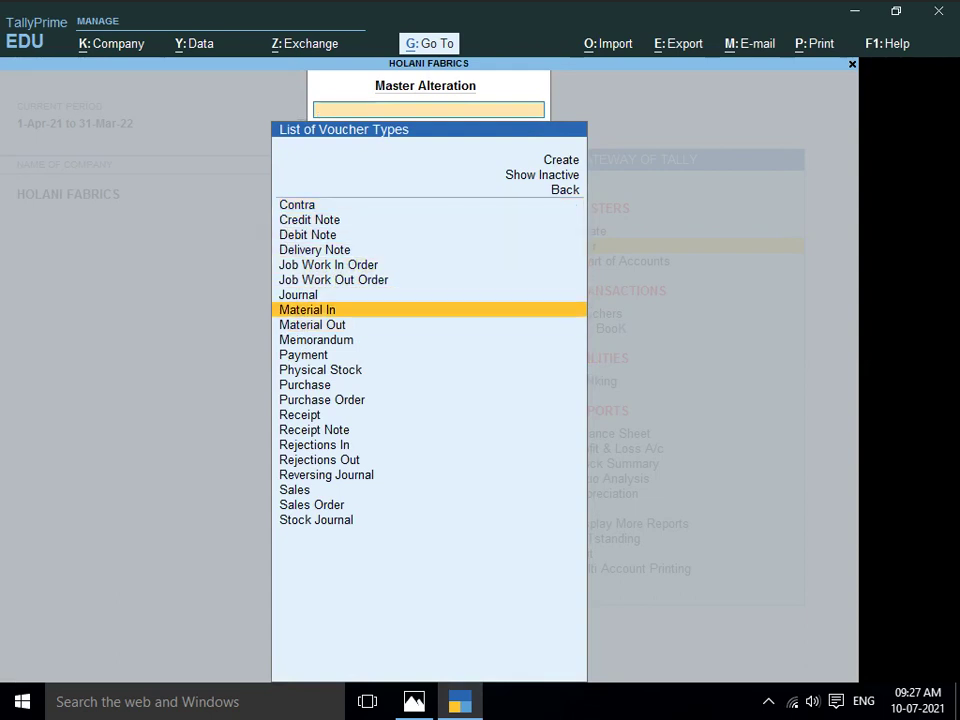
{"action": "key", "text": "Down"}
{"action": "key", "text": "Up"}
{"action": "key", "text": "Return"}
{"action": "key", "text": "Return"}
{"action": "key", "text": "Return"}
{"action": "key", "text": "Return"}
{"action": "key", "text": "Return"}
{"action": "key", "text": "Return"}
{"action": "key", "text": "Return"}
{"action": "key", "text": "Return"}
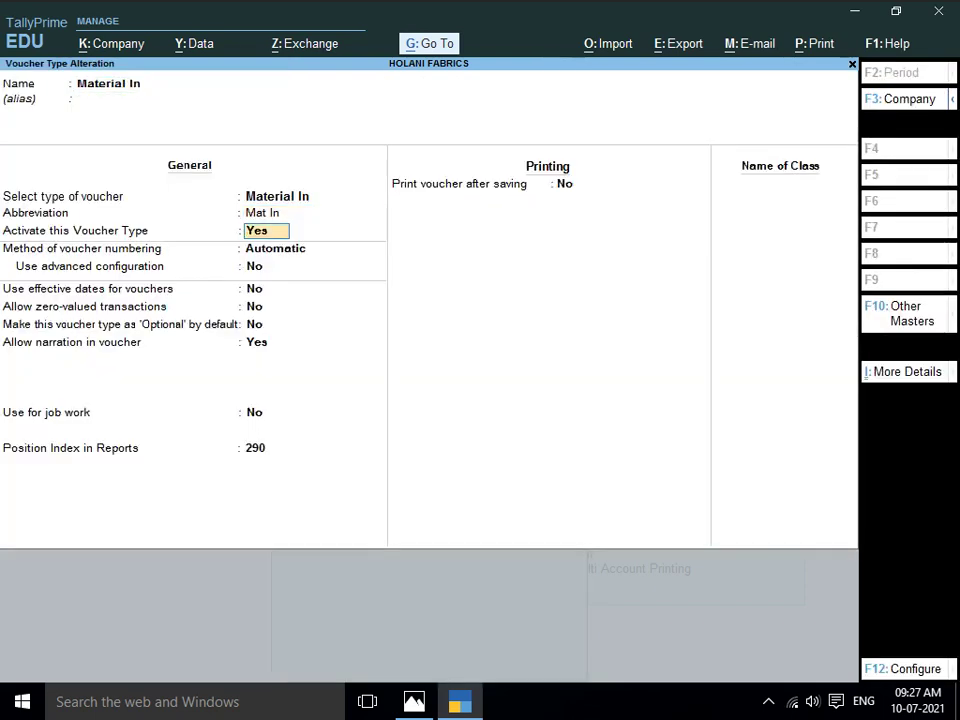
{"action": "key", "text": "Return"}
{"action": "key", "text": "Return"}
{"action": "key", "text": "Return"}
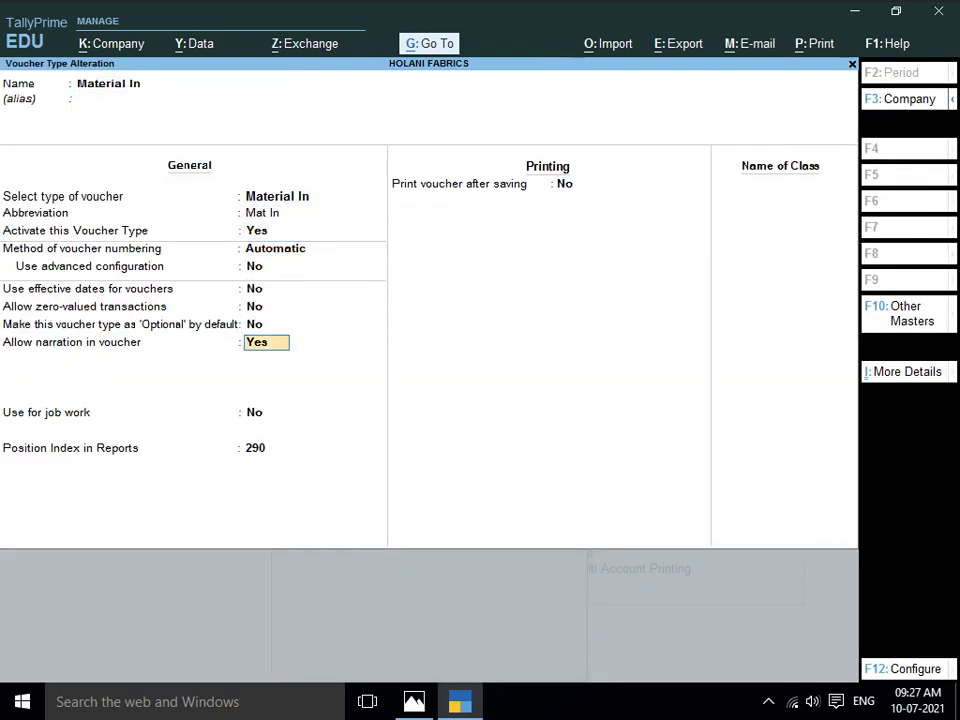
{"action": "type", "text": "Y"}
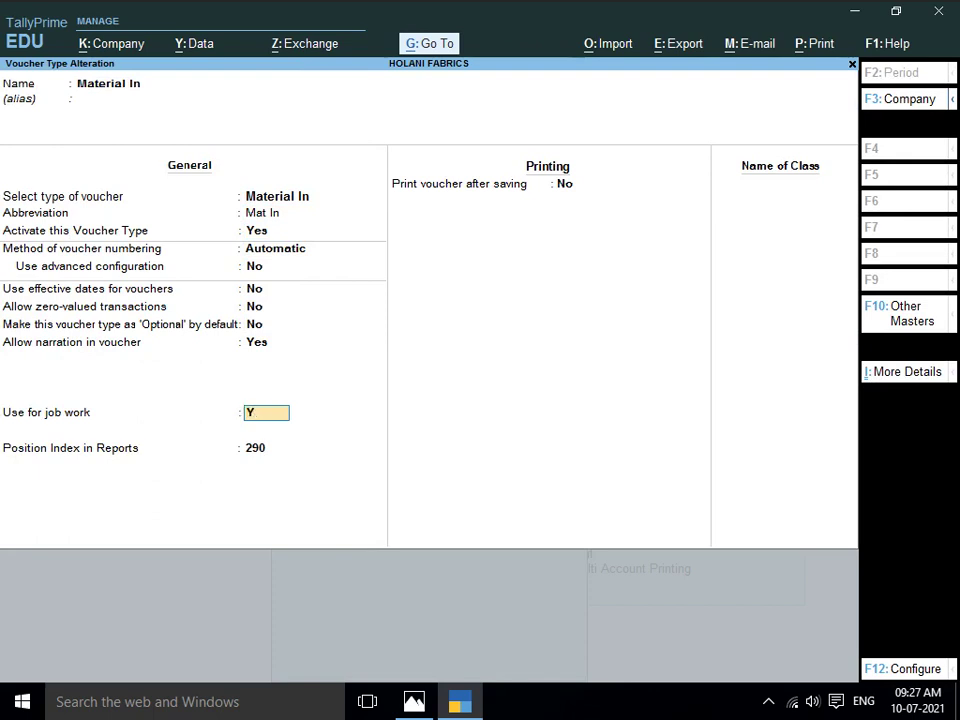
{"action": "key", "text": "Return"}
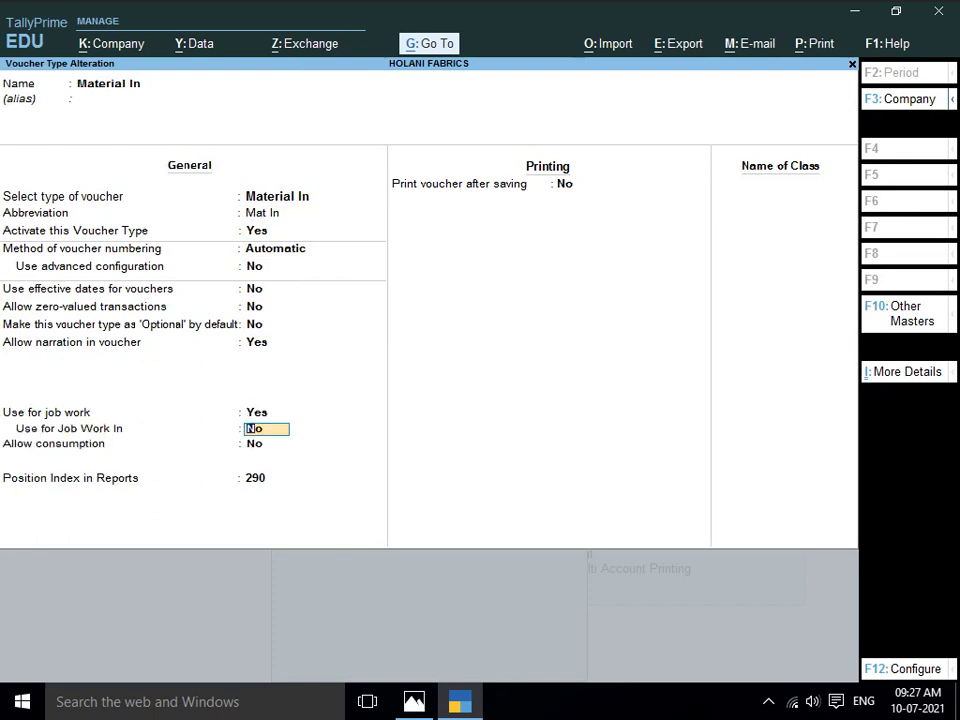
Keep Use for Job Work In at No, set Allow consumption to Yes, and save the Material In voucher type
{"action": "key", "text": "Return"}
{"action": "type", "text": "Y"}
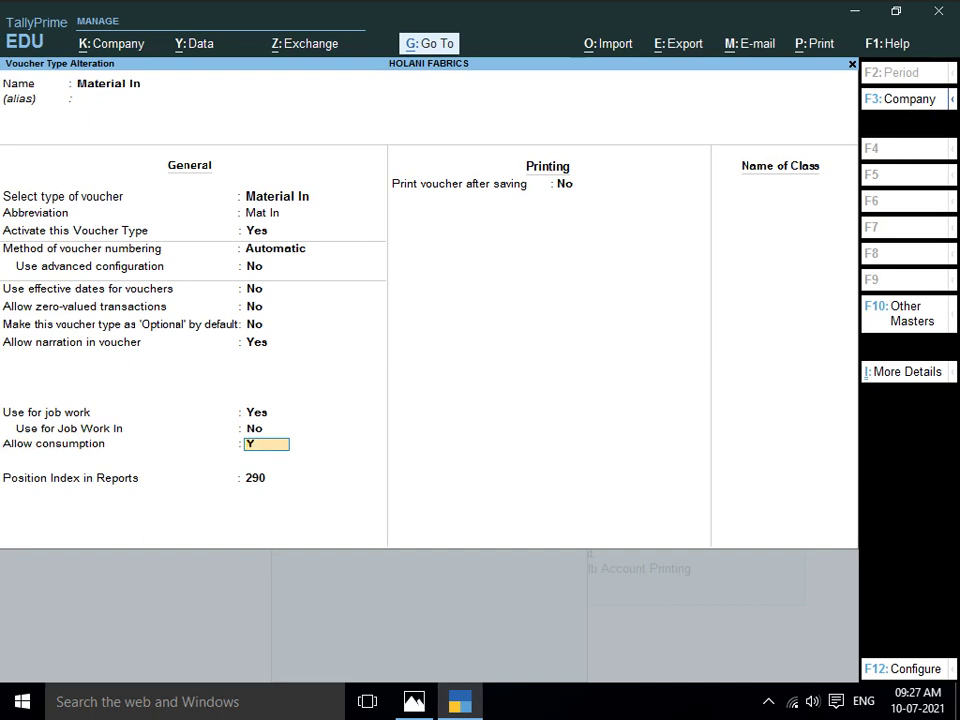
{"action": "key", "text": "Return"}
{"action": "key", "text": "Return"}
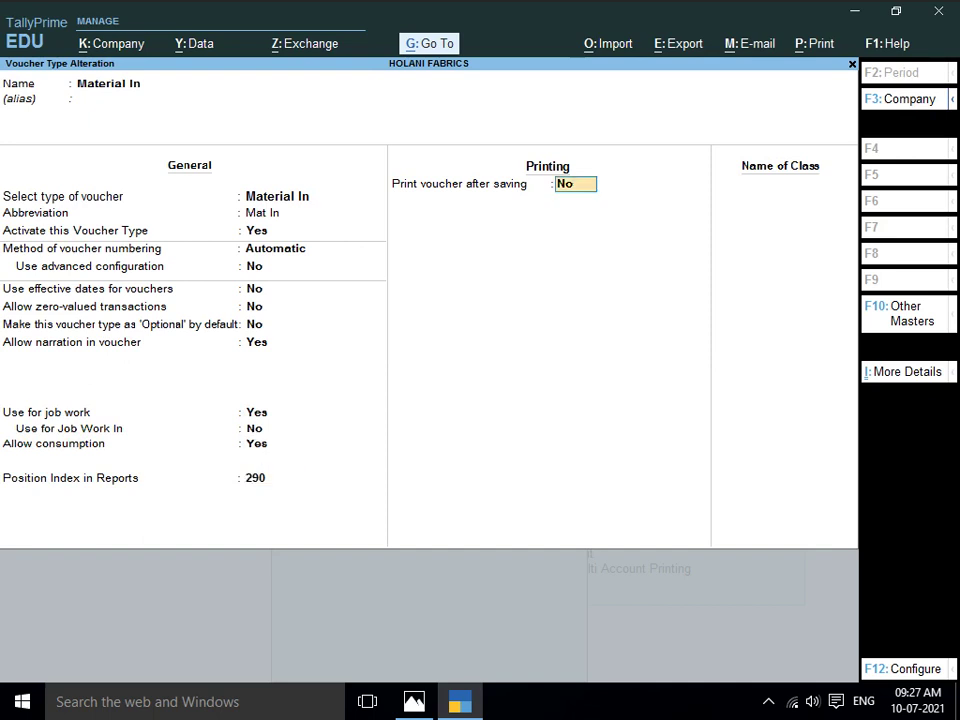
{"action": "key", "text": "Return"}
{"action": "key", "text": "Return"}
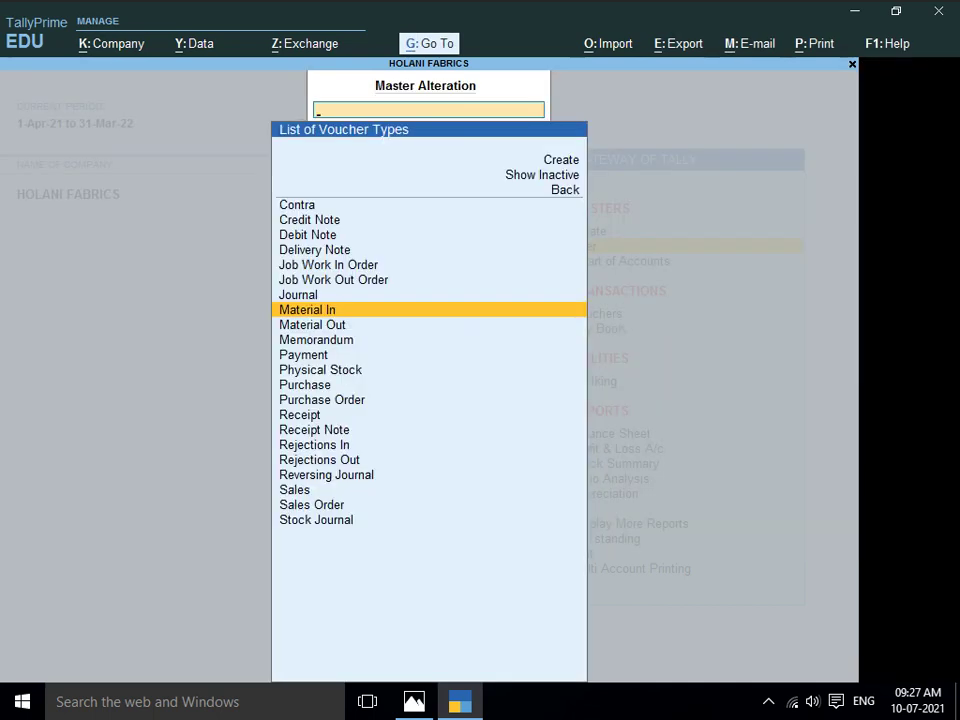
Set Use for job work to Yes in the Material Out voucher type, keep Use for Job Work In at No, and save it
{"action": "key", "text": "Down"}
{"action": "key", "text": "Return"}
{"action": "key", "text": "Return"}
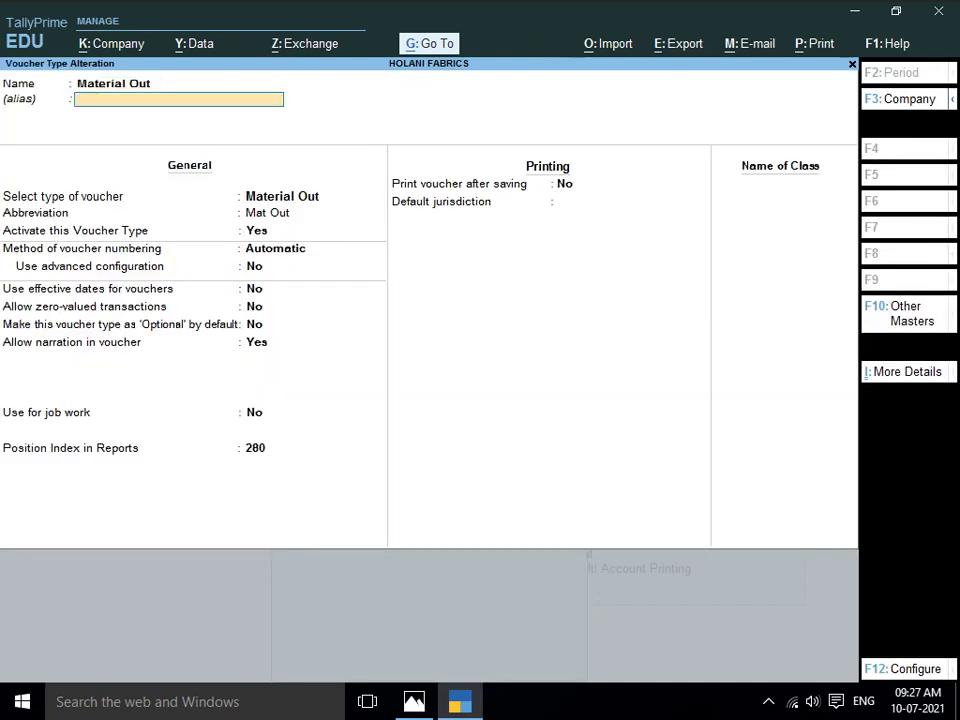
{"action": "key", "text": "Return"}
{"action": "key", "text": "Return"}
{"action": "key", "text": "Return"}
{"action": "key", "text": "Return"}
{"action": "key", "text": "Return"}
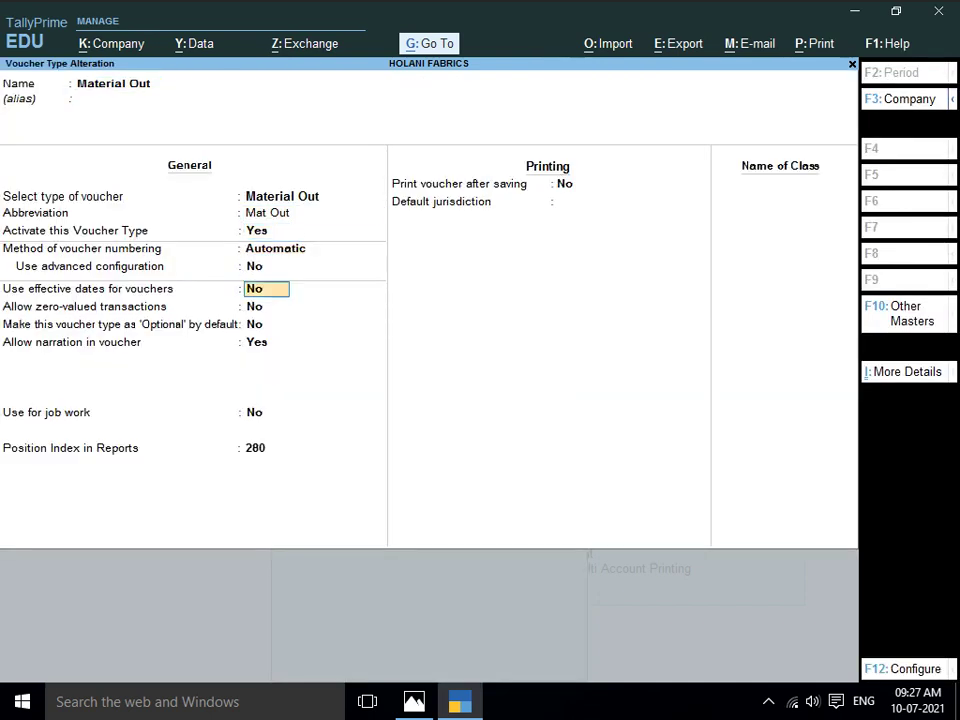
{"action": "key", "text": "Return"}
{"action": "key", "text": "Return"}
{"action": "key", "text": "Return"}
{"action": "key", "text": "Return"}
{"action": "type", "text": "Y"}
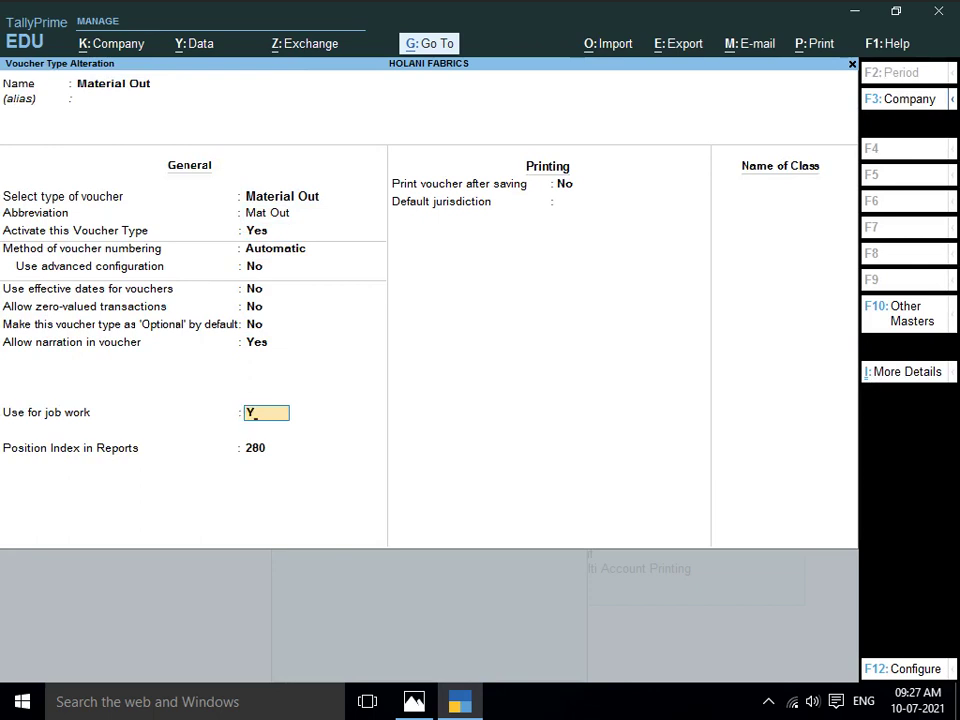
{"action": "key", "text": "Return"}
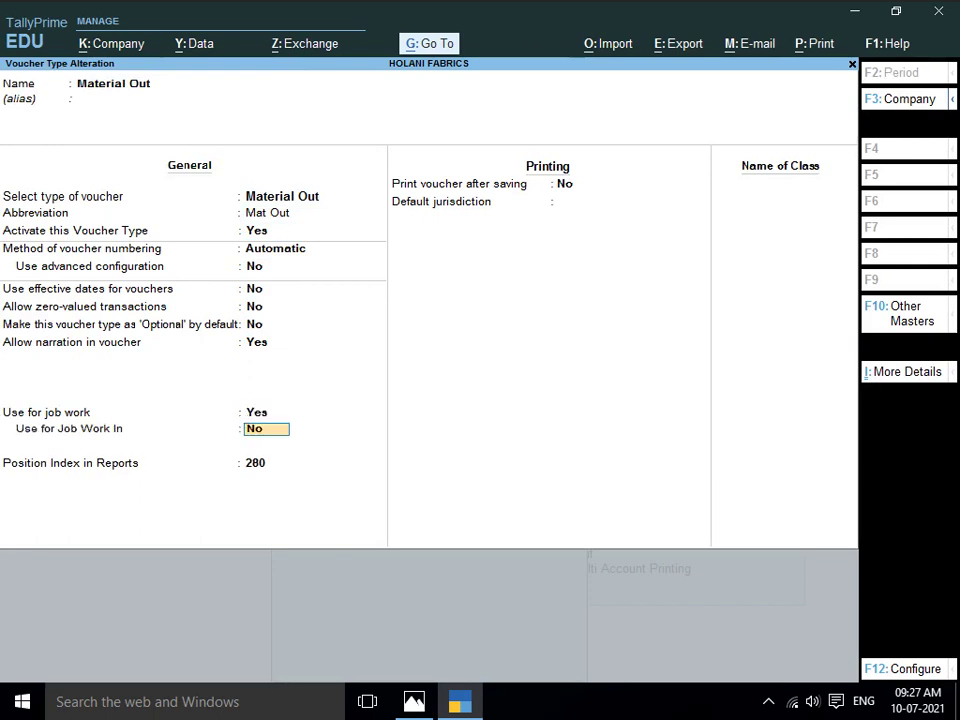
{"action": "key", "text": "Return"}
{"action": "key", "text": "Return"}
{"action": "key", "text": "Return"}
{"action": "key", "text": "Return"}
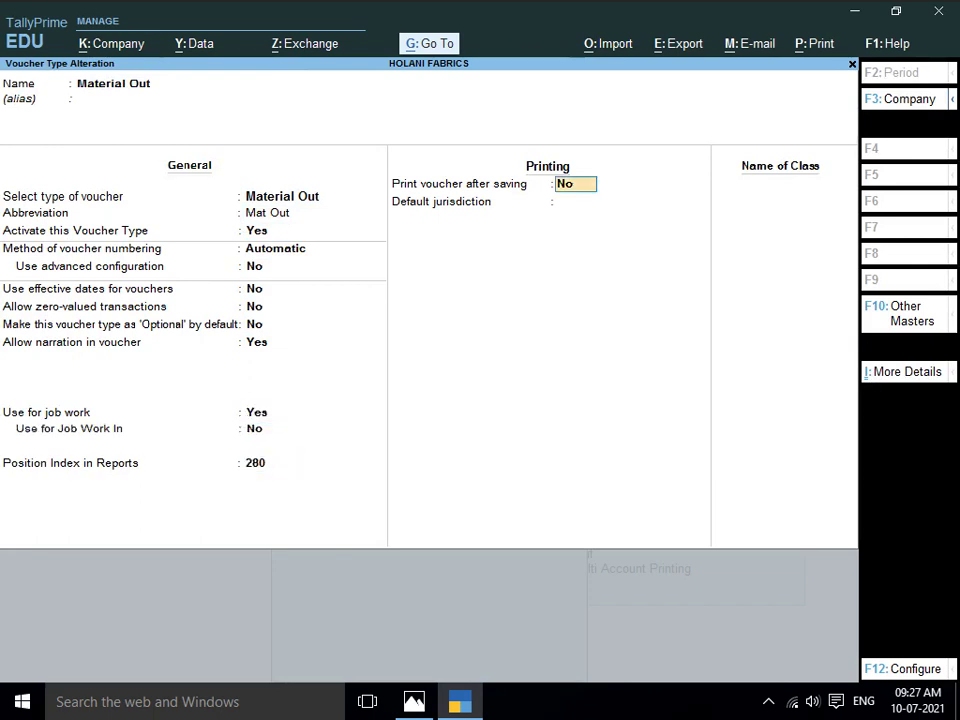
{"action": "key", "text": "Return"}
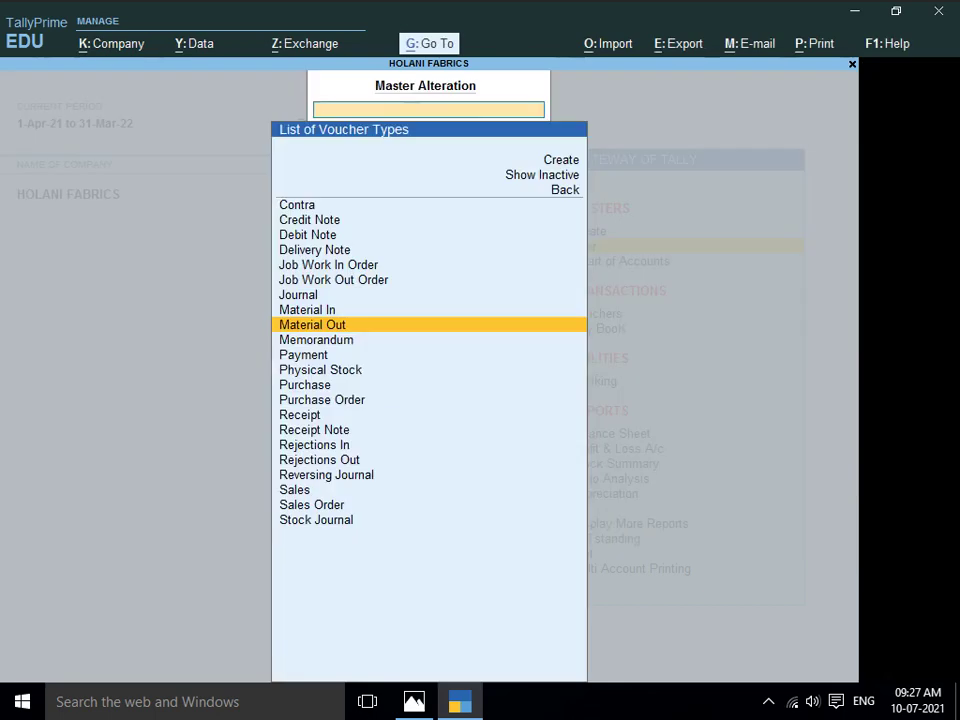
Check the settings of the Job Work Out Order voucher type and leave master alteration without changing it
{"action": "key", "text": "Down"}
{"action": "key", "text": "Up"}
{"action": "key", "text": "Up"}
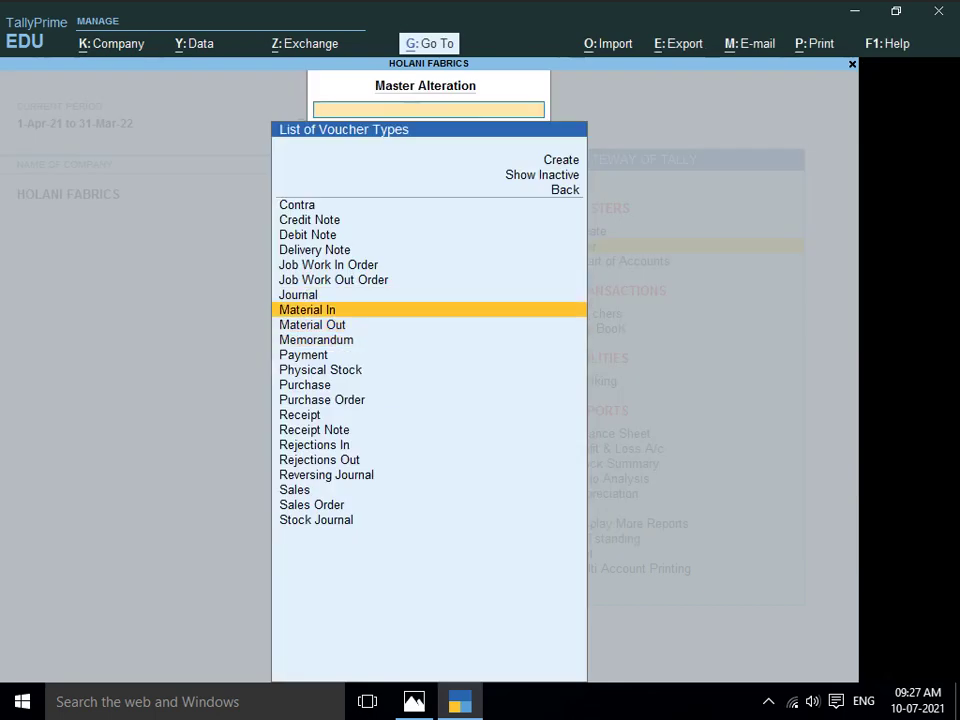
{"action": "key", "text": "Up"}
{"action": "key", "text": "Up"}
{"action": "key", "text": "Return"}
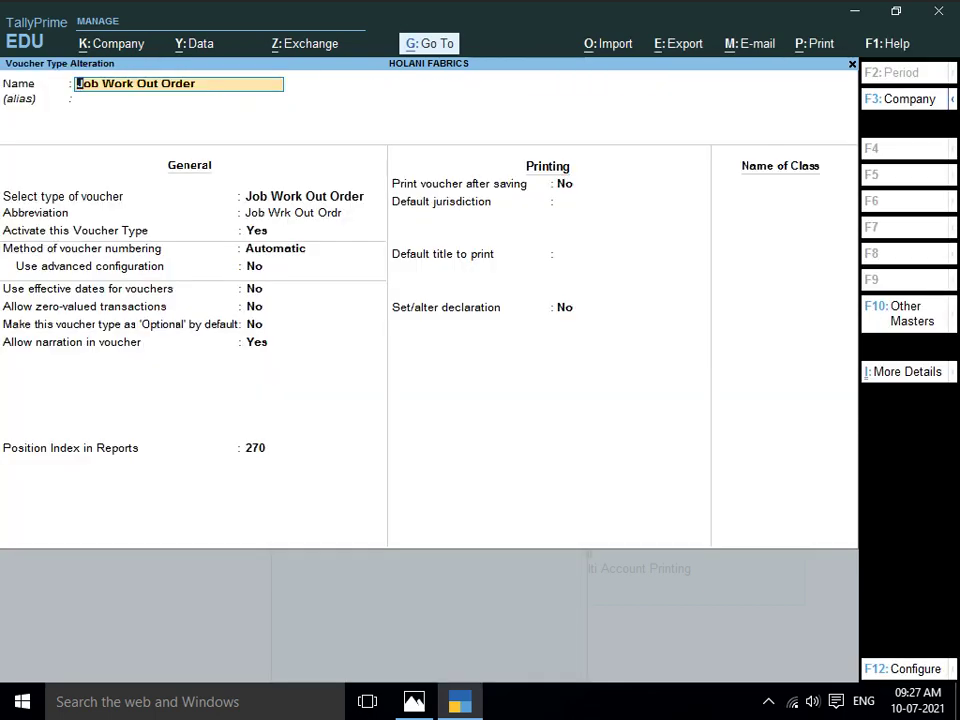
{"action": "key", "text": "Escape"}
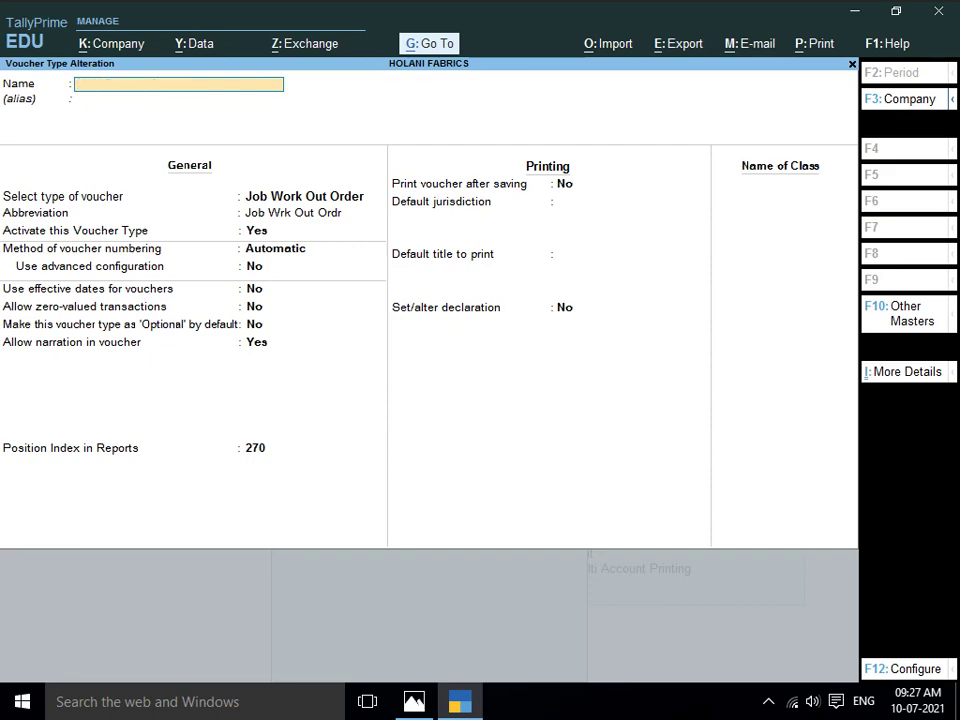
{"action": "key", "text": "Escape"}
{"action": "key", "text": "Return"}
{"action": "key", "text": "Escape"}
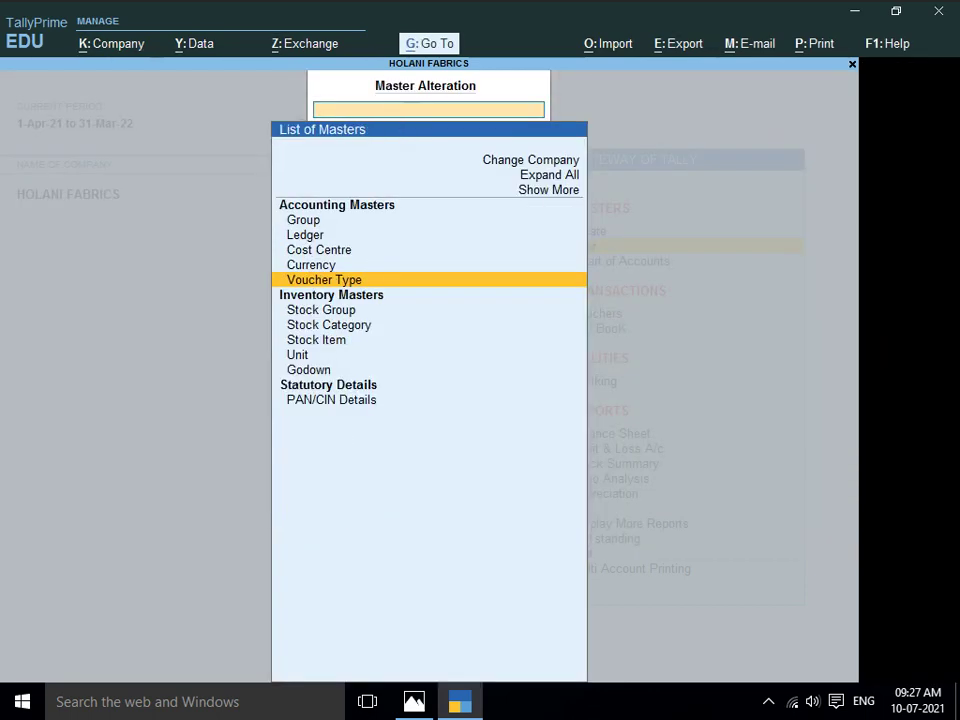
{"action": "key", "text": "Escape"}
Open the creation form for a new stock item from the inventory masters
{"action": "key", "text": "Up"}
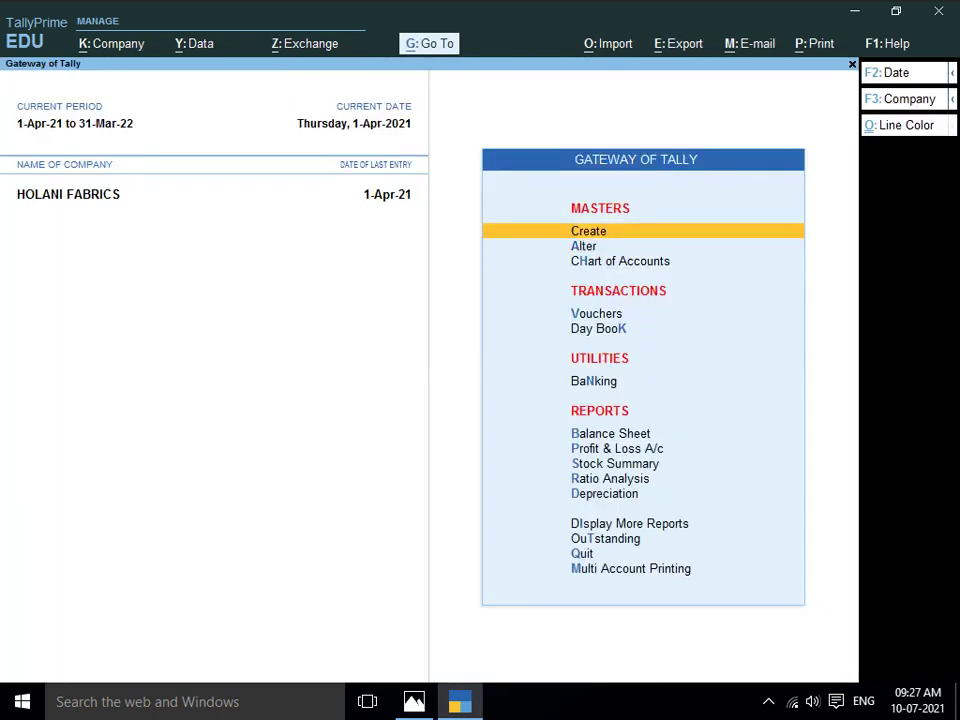
{"action": "key", "text": "Return"}
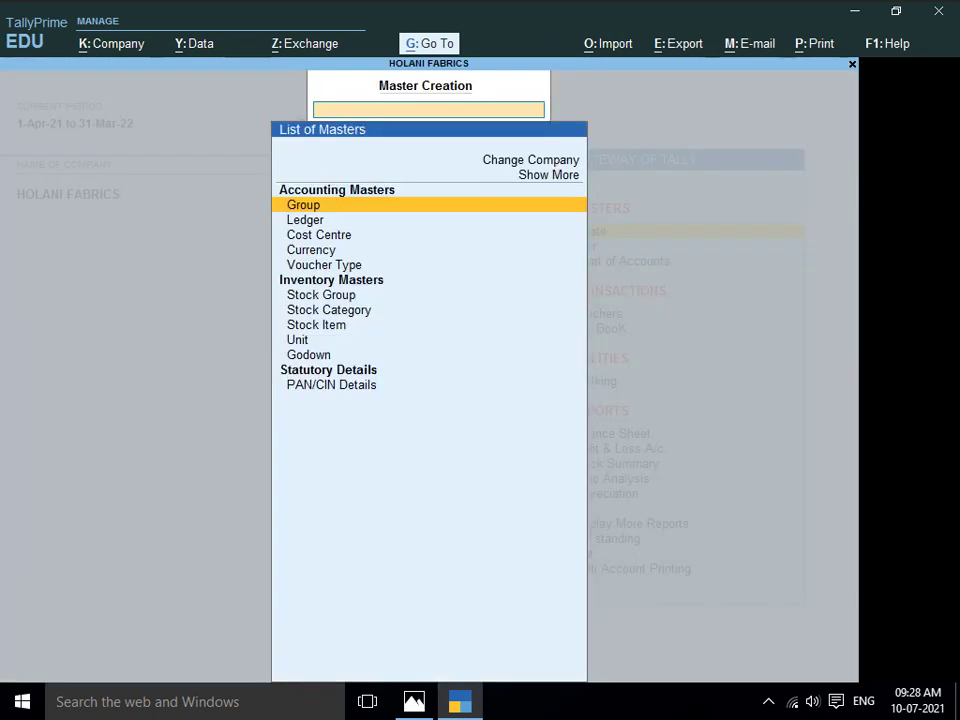
{"action": "key", "text": "Down"}
{"action": "key", "text": "Down"}
{"action": "key", "text": "Down"}
{"action": "key", "text": "Down"}
{"action": "key", "text": "Down"}
{"action": "key", "text": "Down"}
{"action": "key", "text": "Down"}
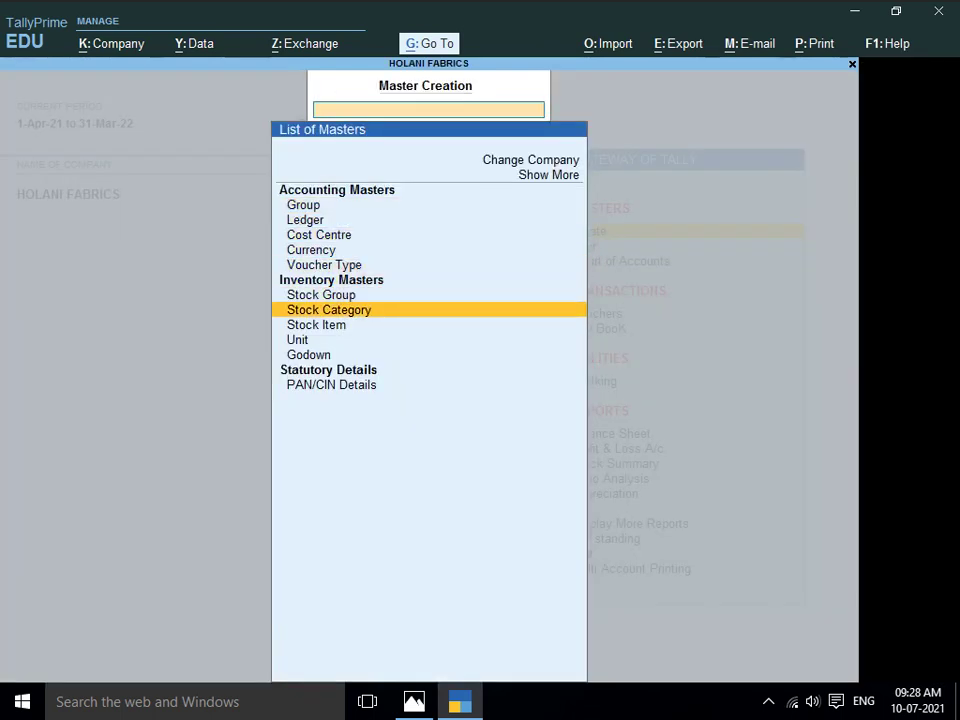
{"action": "key", "text": "Return"}
Check the finished shirt on the Vinayak India invoice and name the new stock item SHIRT NARROW H/F
{"action": "key", "text": "alt+Tab"}
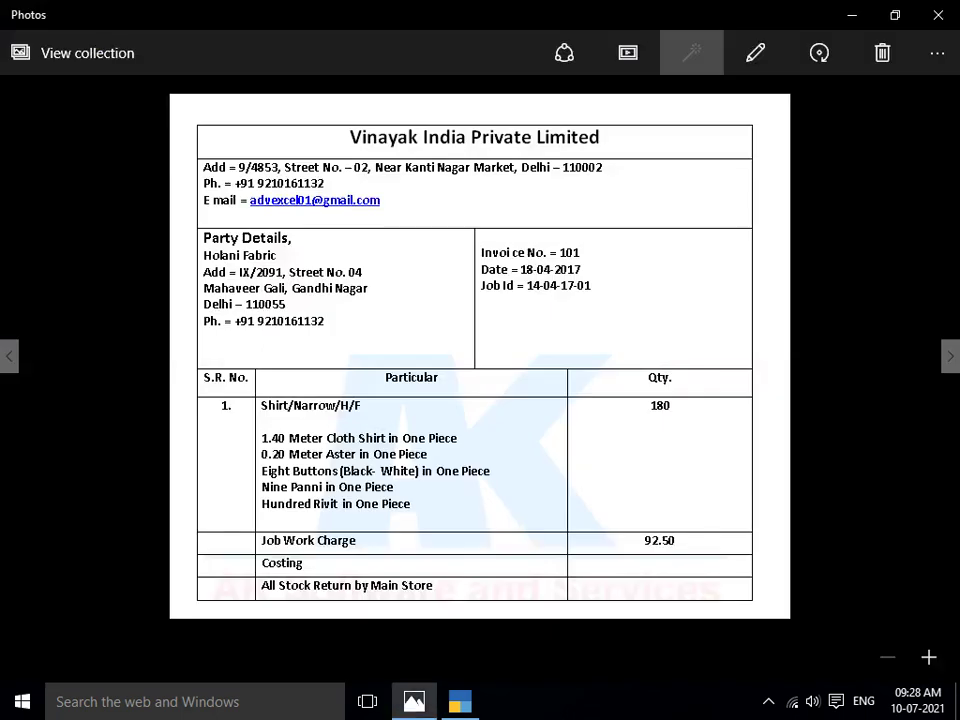
{"action": "key", "text": "alt+Tab"}
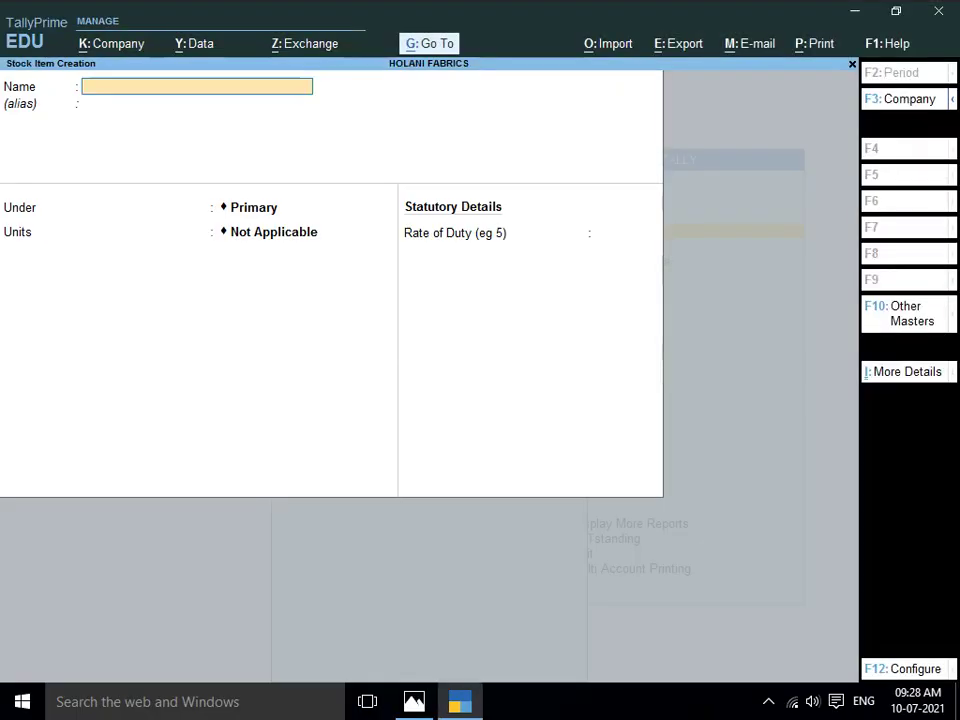
{"action": "type", "text": "SHIRT NAR"}
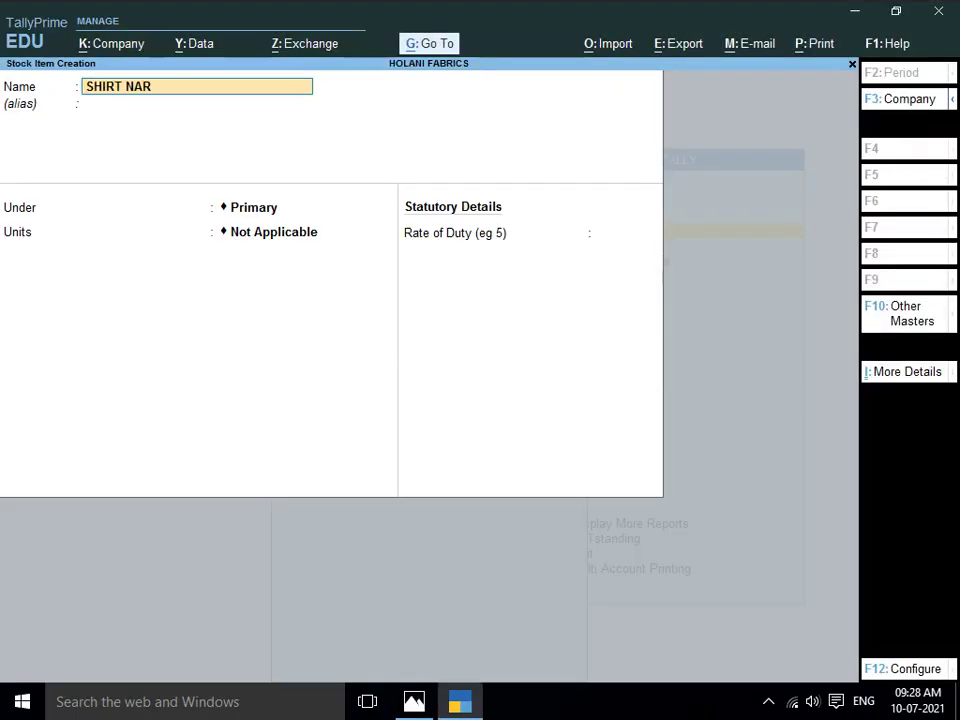
{"action": "type", "text": "ROW H/F"}
{"action": "key", "text": "Return"}
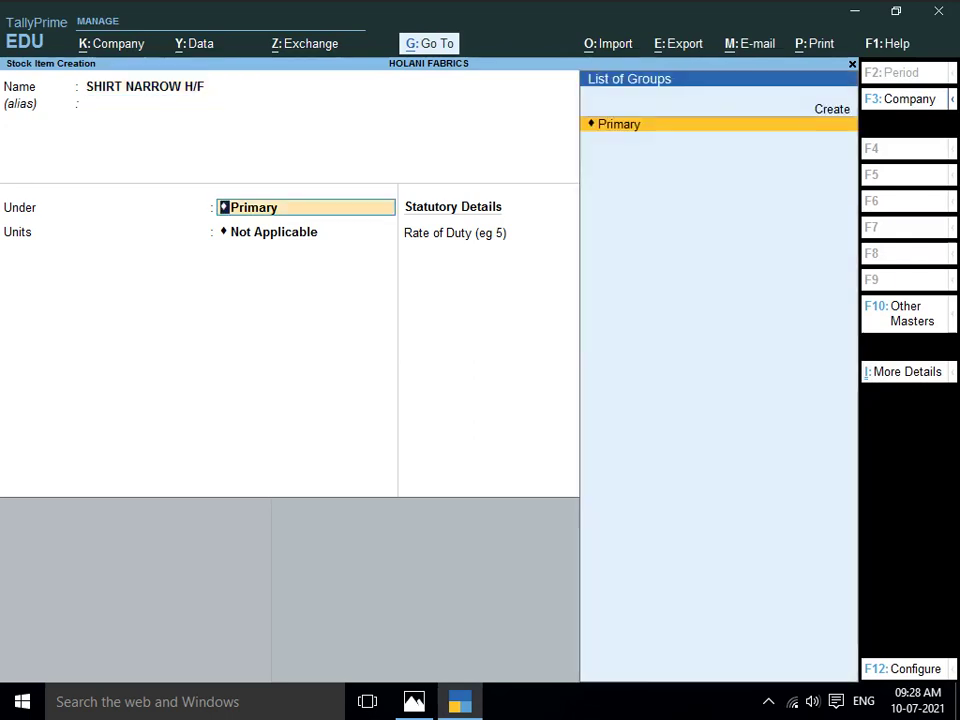
Create a stock group named FINISH GOODS under Primary and assign the shirt item to it
{"action": "key", "text": "alt+c"}
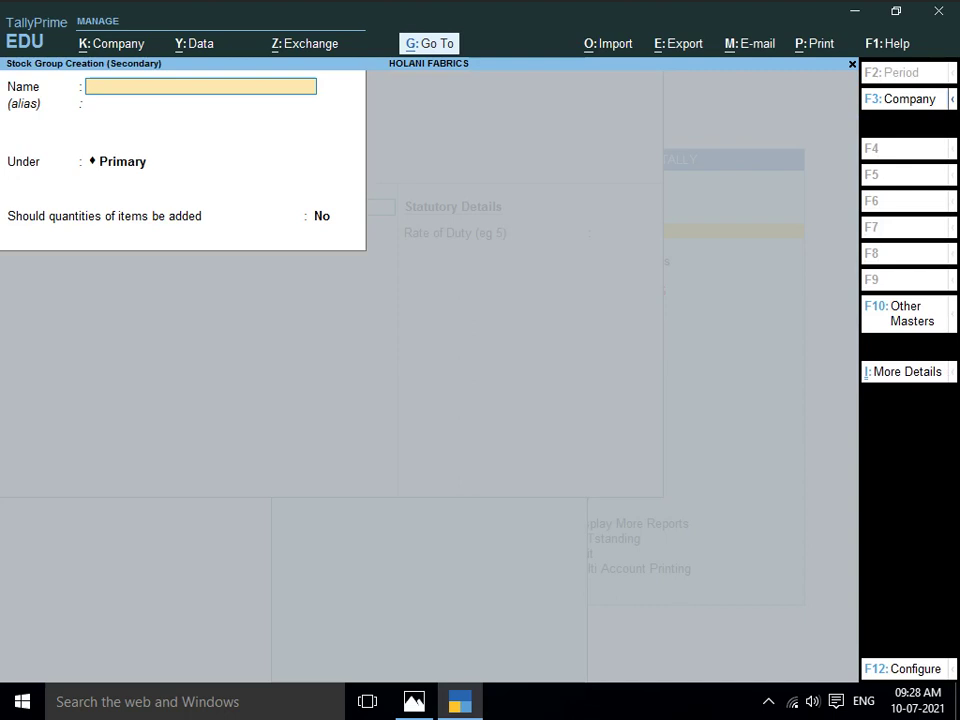
{"action": "type", "text": "FINISH GOO"}
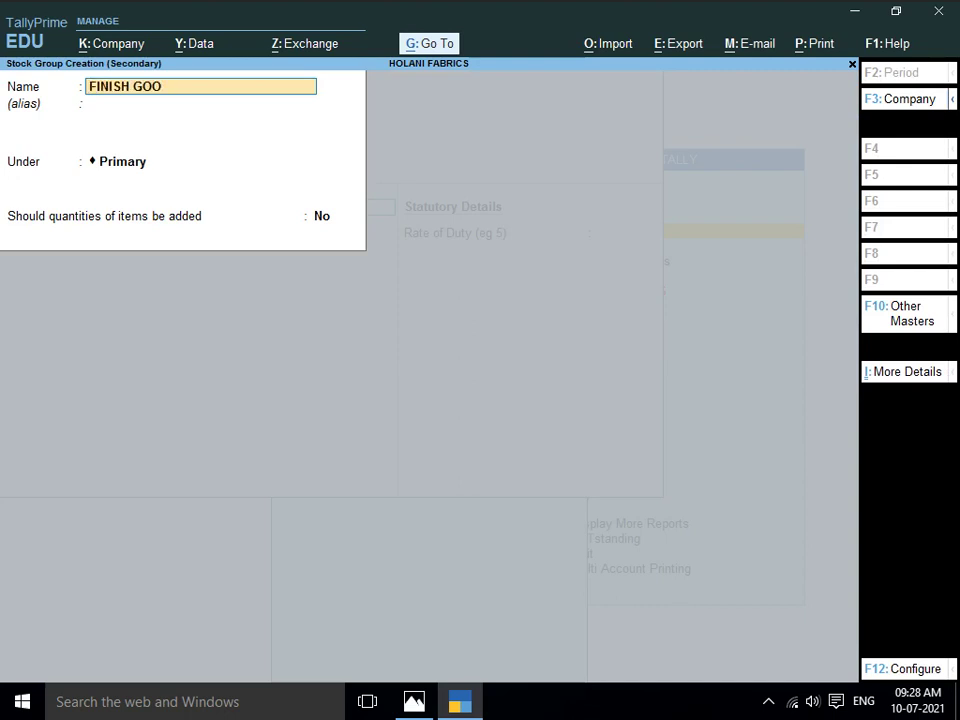
{"action": "type", "text": "DS"}
{"action": "key", "text": "Return"}
{"action": "key", "text": "Return"}
{"action": "key", "text": "Return"}
{"action": "key", "text": "Return"}
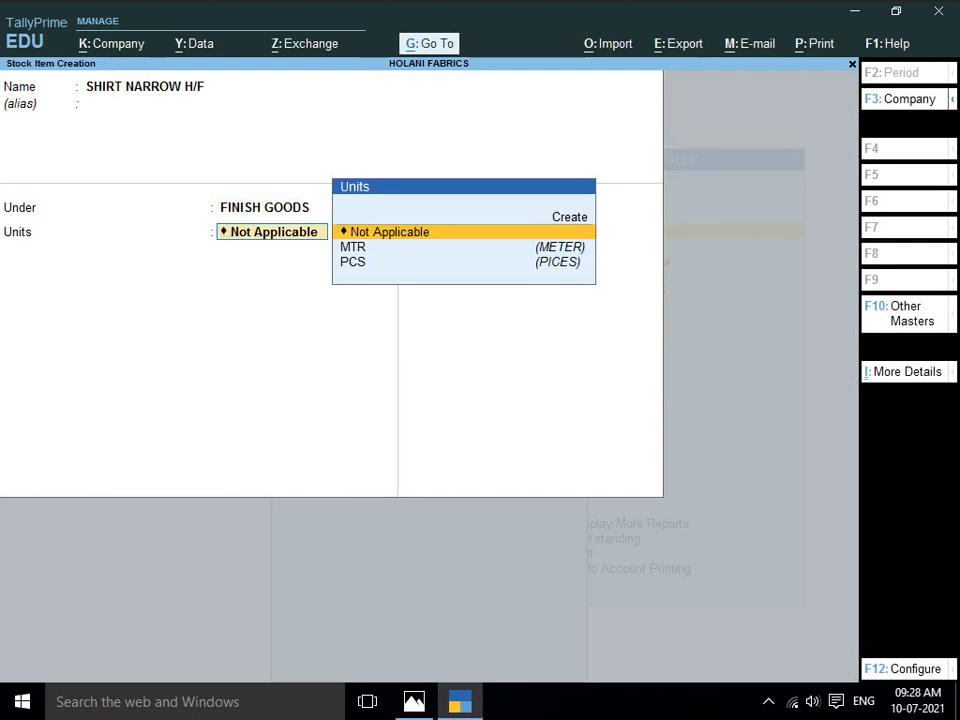
Set the shirt item's unit of measure to PCS
{"action": "key", "text": "Down"}
{"action": "key", "text": "Down"}
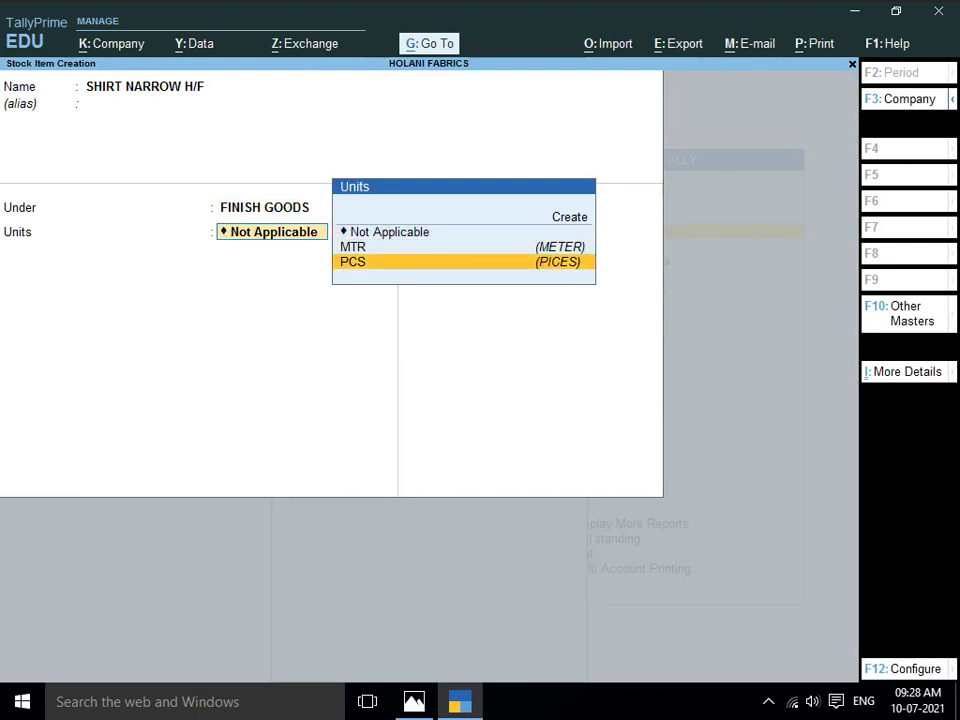
{"action": "key", "text": "Return"}
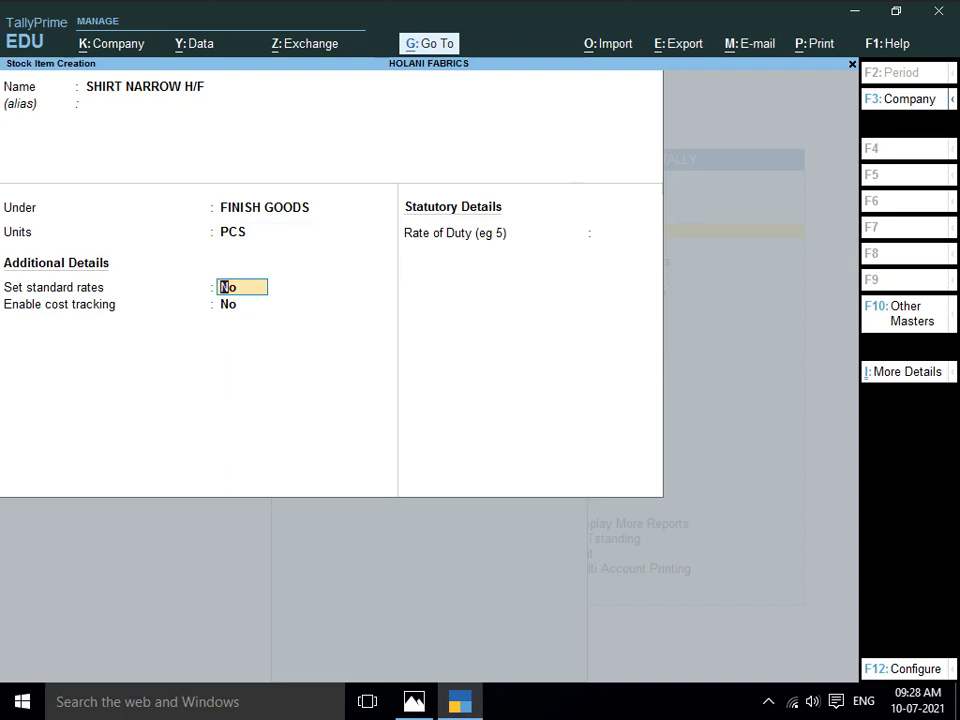
Configure stock items with Set Components List (Bill of Materials) at Yes, keeping the other configuration options as they are
{"action": "key", "text": "F12"}
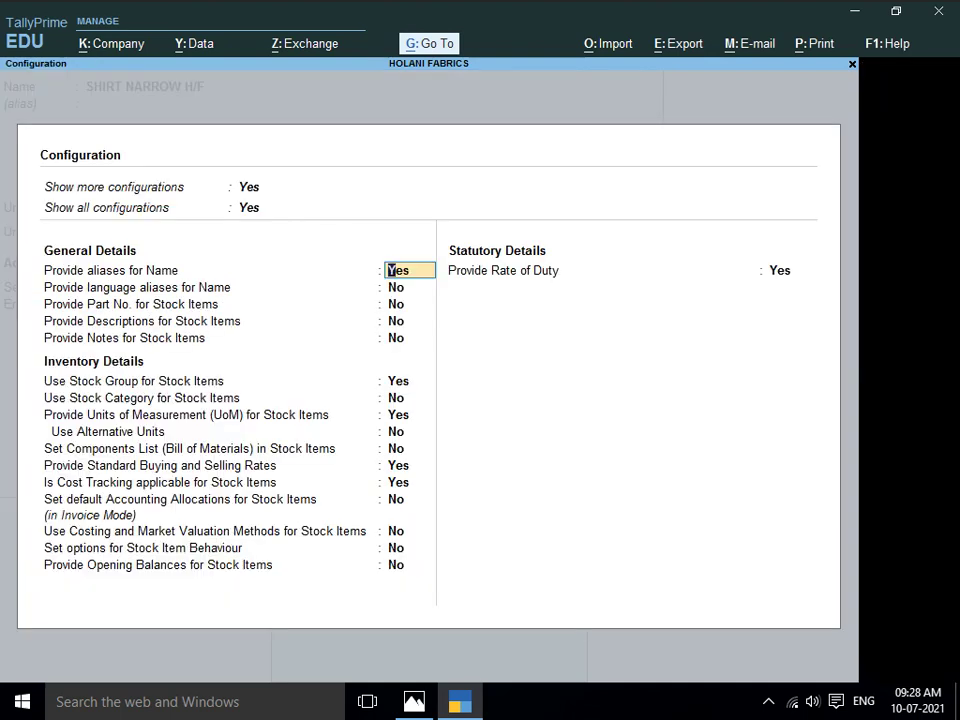
{"action": "key", "text": "Return"}
{"action": "key", "text": "Return"}
{"action": "key", "text": "Return"}
{"action": "key", "text": "Return"}
{"action": "key", "text": "Return"}
{"action": "key", "text": "Return"}
{"action": "key", "text": "Return"}
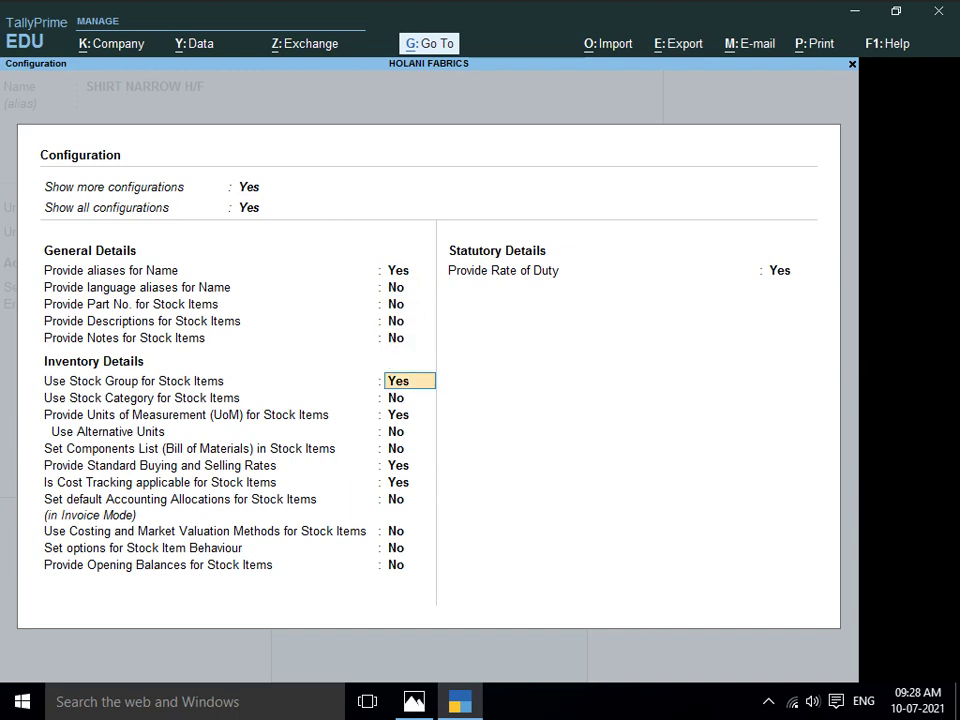
{"action": "key", "text": "Return"}
{"action": "key", "text": "Return"}
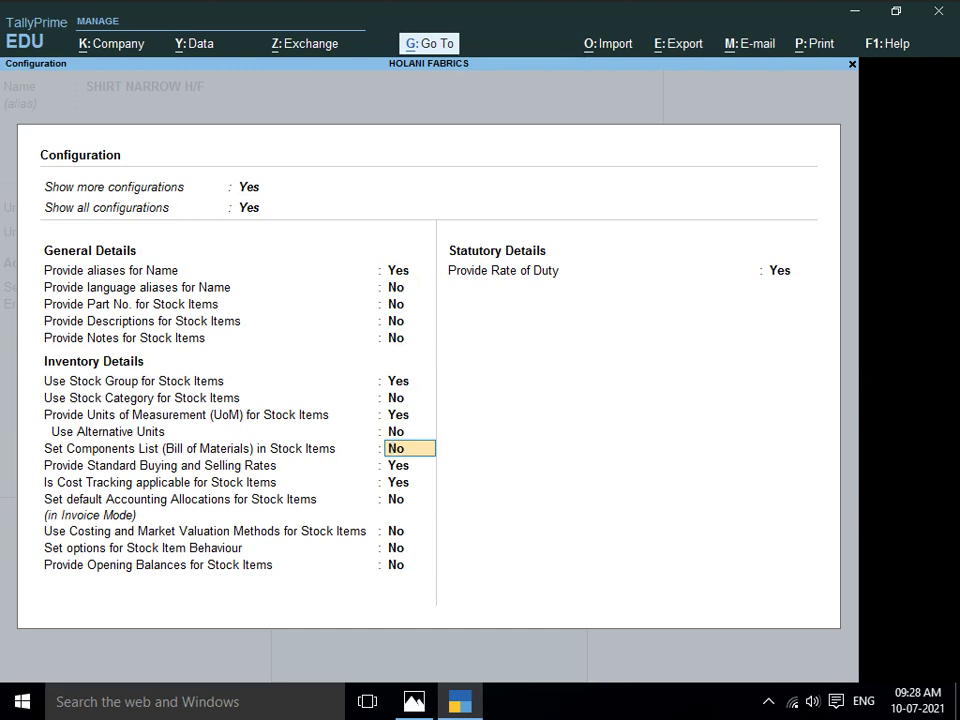
{"action": "type", "text": "Y"}
{"action": "key", "text": "Return"}
{"action": "key", "text": "Return"}
{"action": "key", "text": "Return"}
{"action": "key", "text": "Return"}
{"action": "key", "text": "Return"}
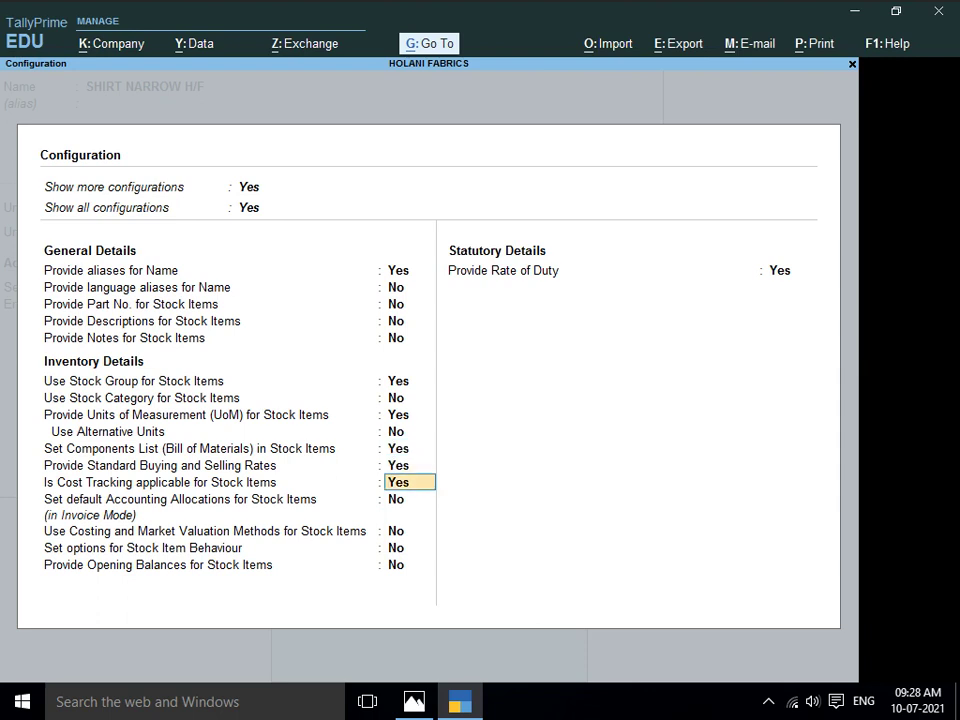
{"action": "key", "text": "Return"}
{"action": "key", "text": "Return"}
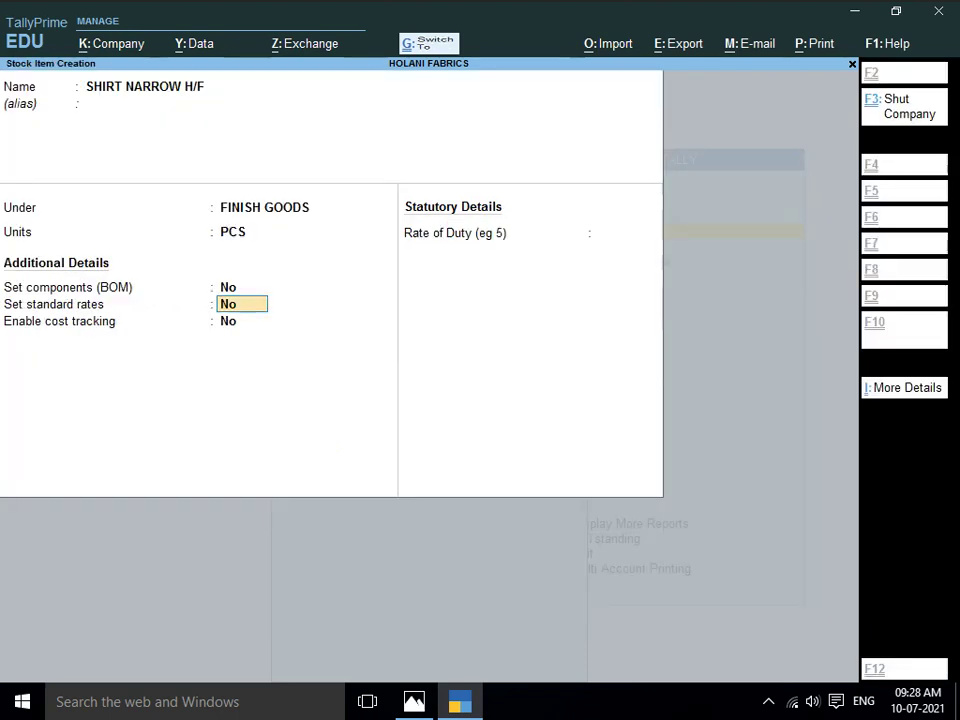
Set components (BOM) to Yes for the shirt and add a BOM named SHIRT NARROW H/F with 1 PCS as unit of manufacture
{"action": "key", "text": "Up"}
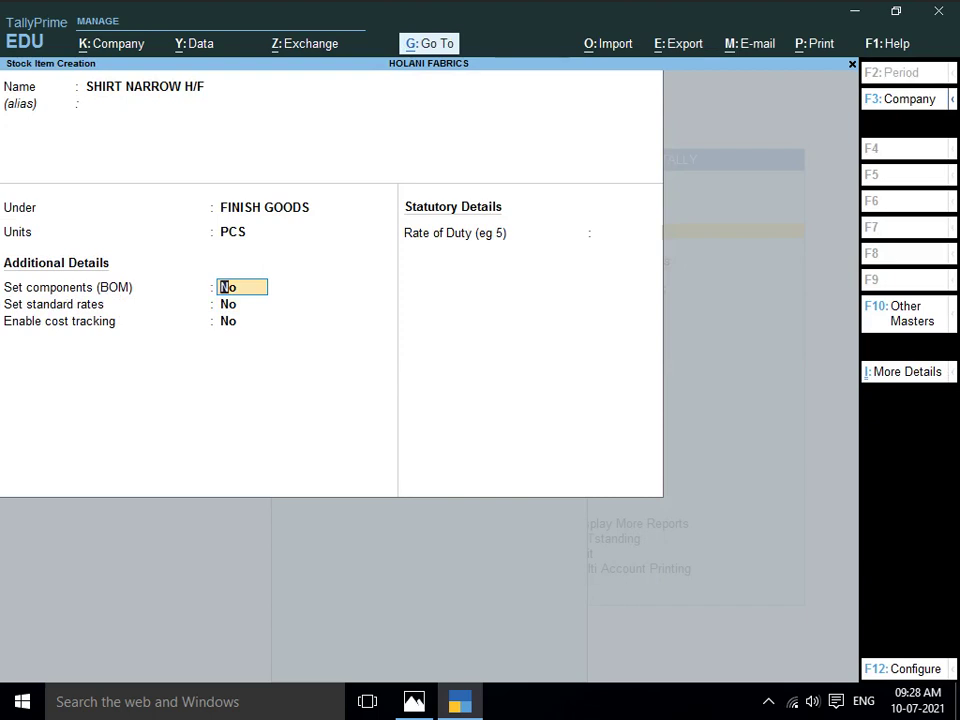
{"action": "type", "text": "Y"}
{"action": "key", "text": "Return"}
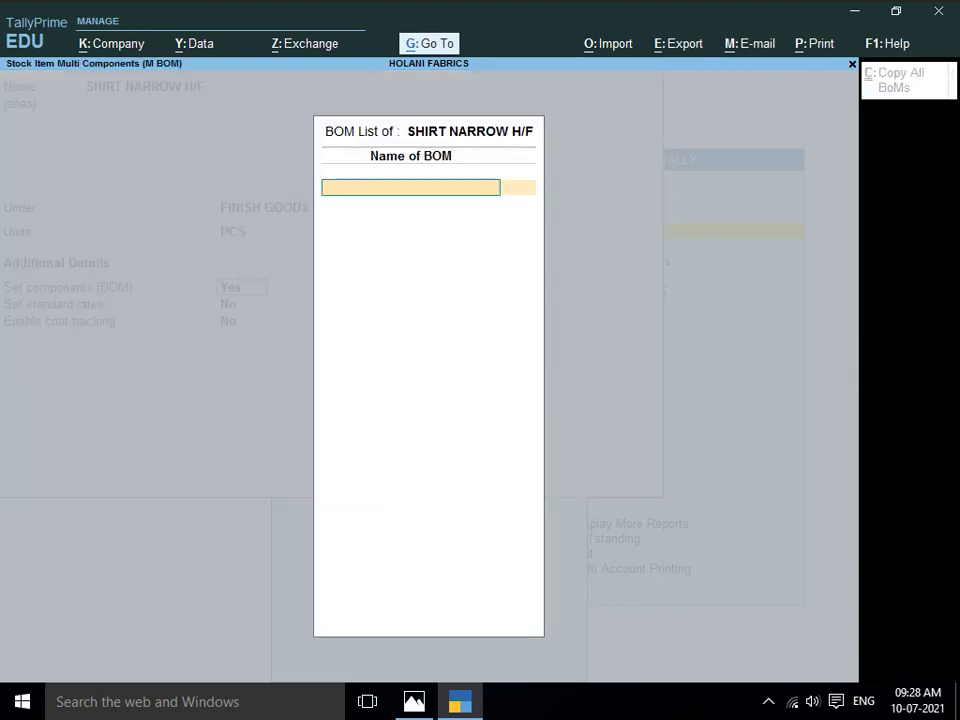
{"action": "type", "text": "SHIRT NARROW"}
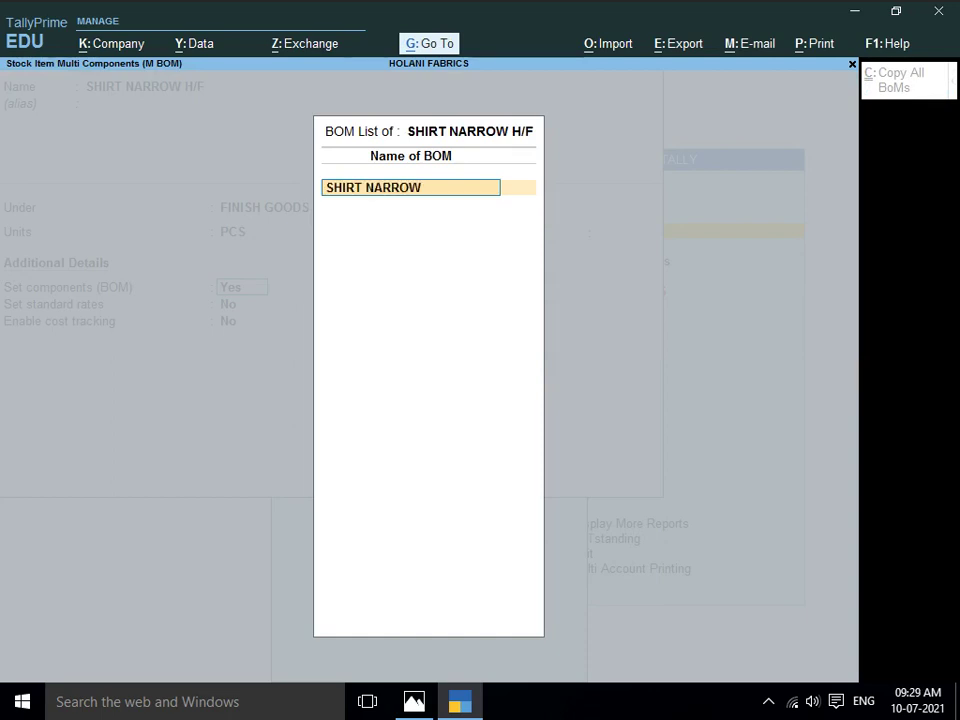
{"action": "type", "text": " H/F"}
{"action": "key", "text": "Return"}
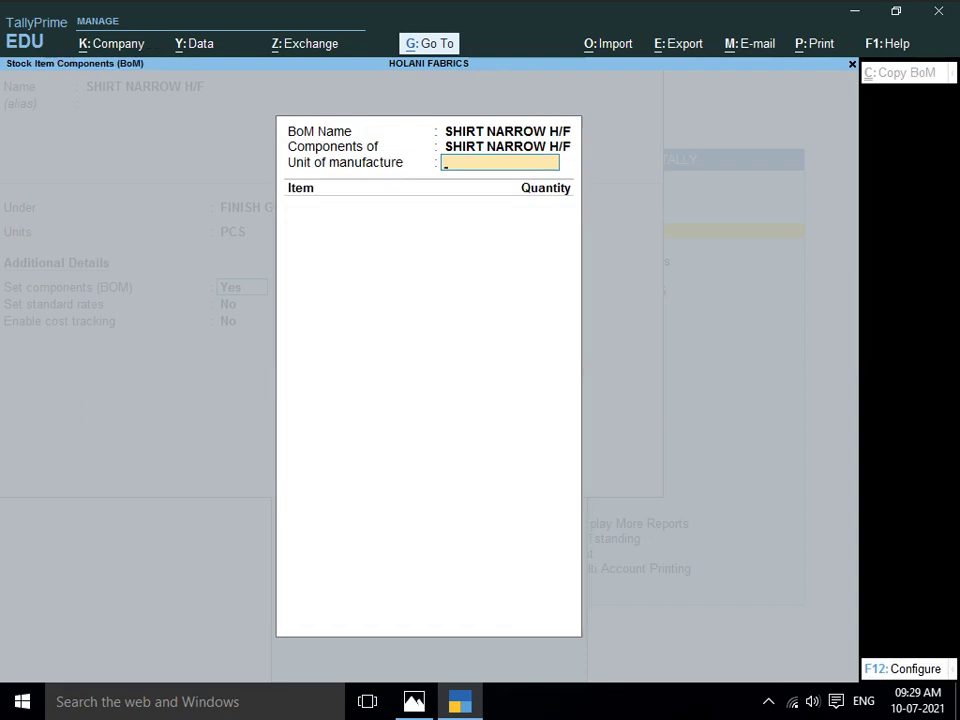
{"action": "type", "text": "1"}
{"action": "key", "text": "Return"}
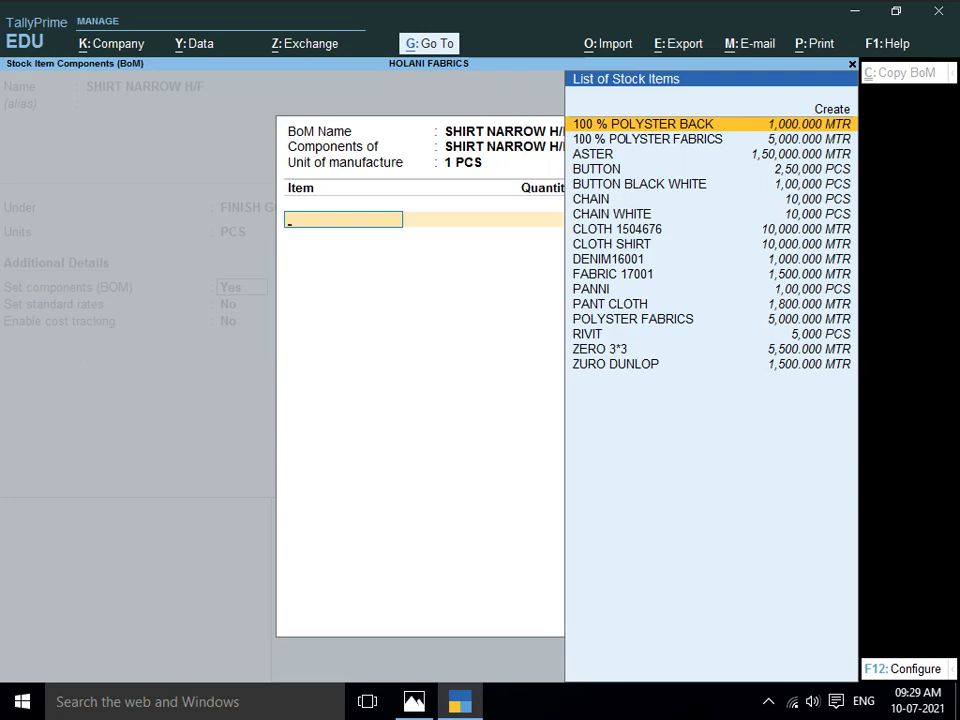
Look through the job work, material issue and purchase invoices for the materials belonging to the narrow shirt
{"action": "key", "text": "alt+Tab"}
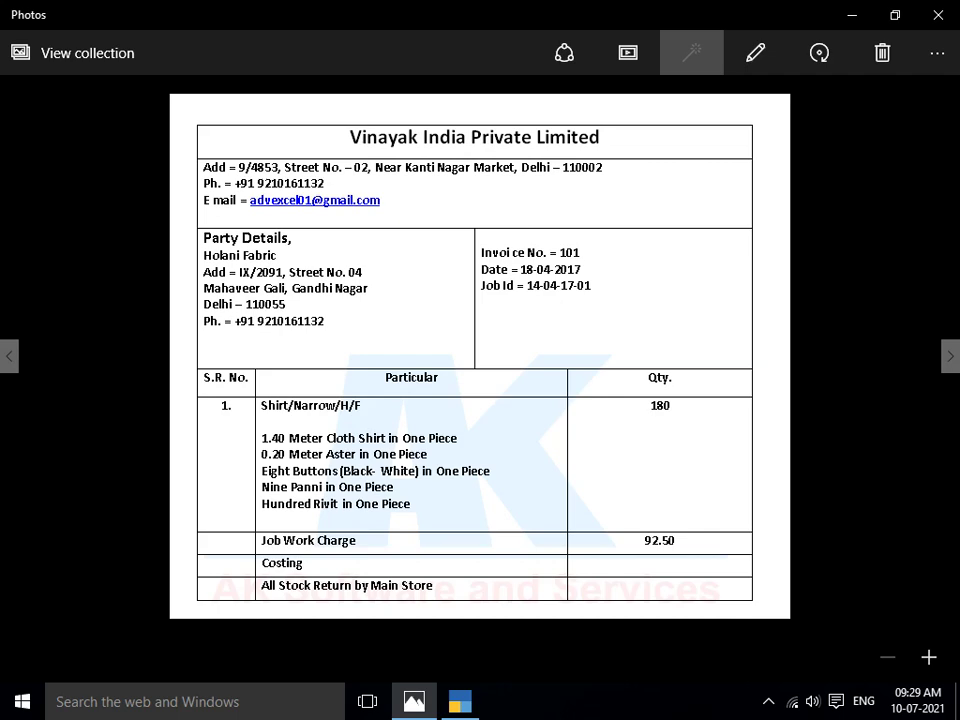
{"action": "key", "text": "Left"}
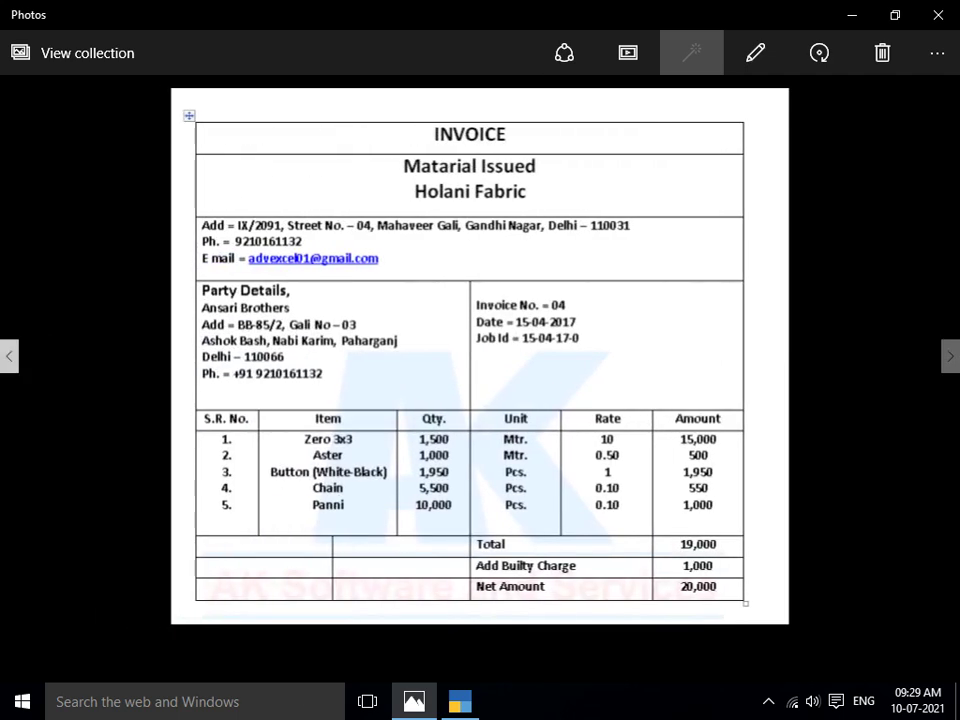
{"action": "key", "text": "Left"}
{"action": "key", "text": "Left"}
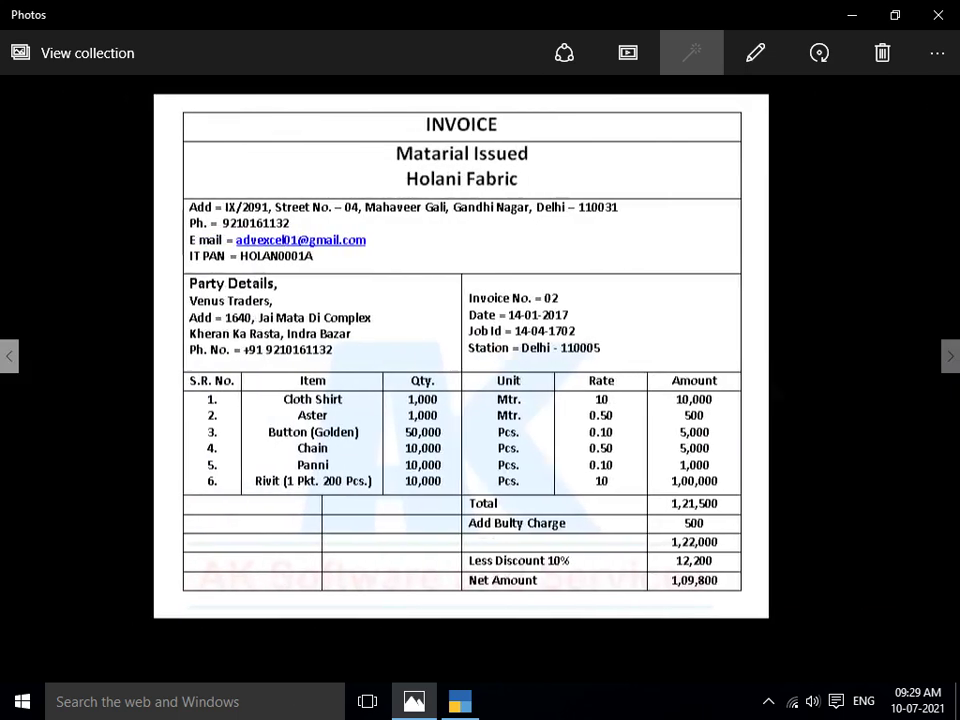
{"action": "key", "text": "Left"}
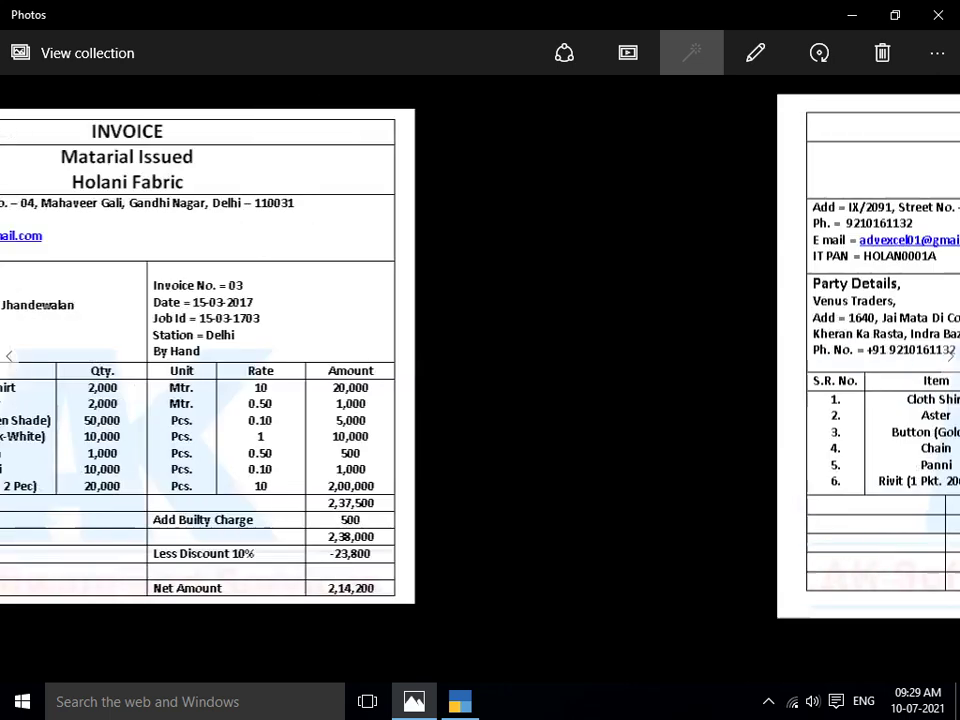
{"action": "key", "text": "Left"}
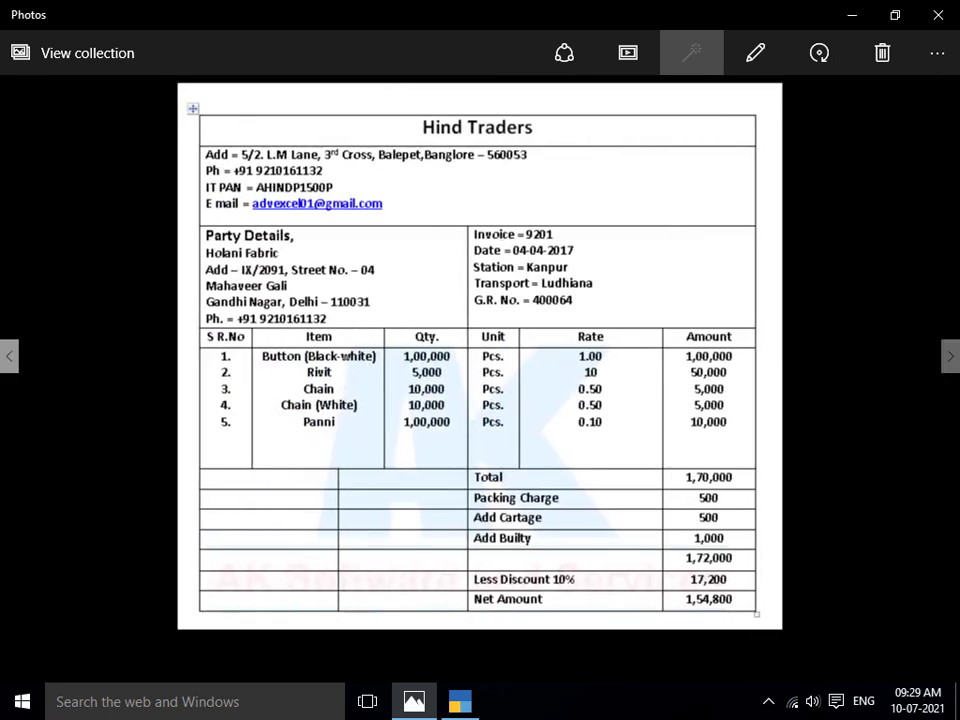
{"action": "key", "text": "Left"}
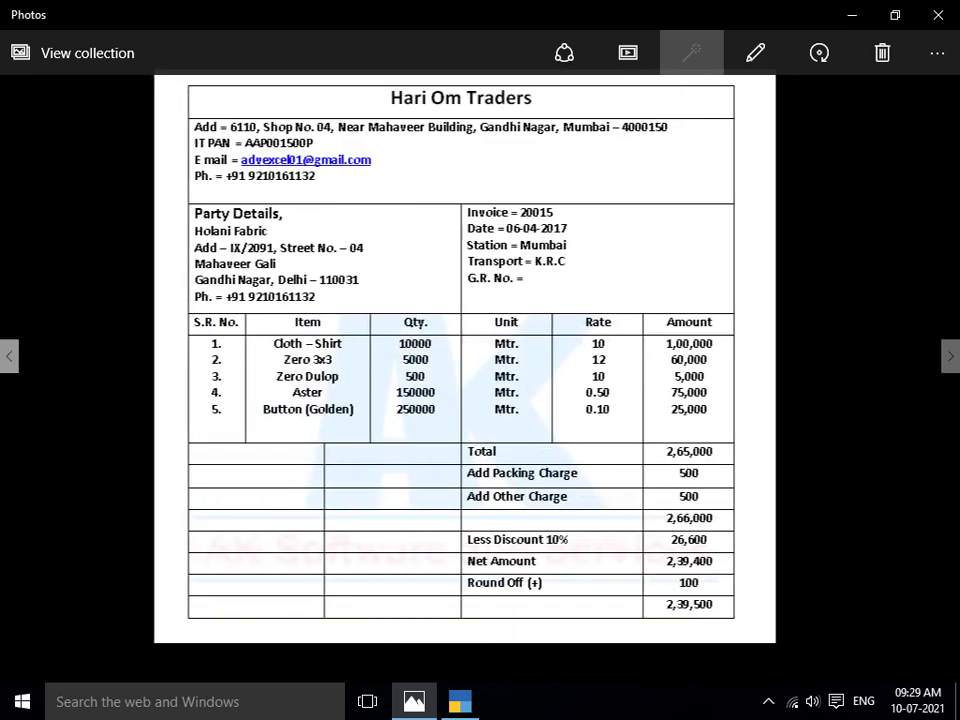
{"action": "key", "text": "Right"}
{"action": "key", "text": "Right"}
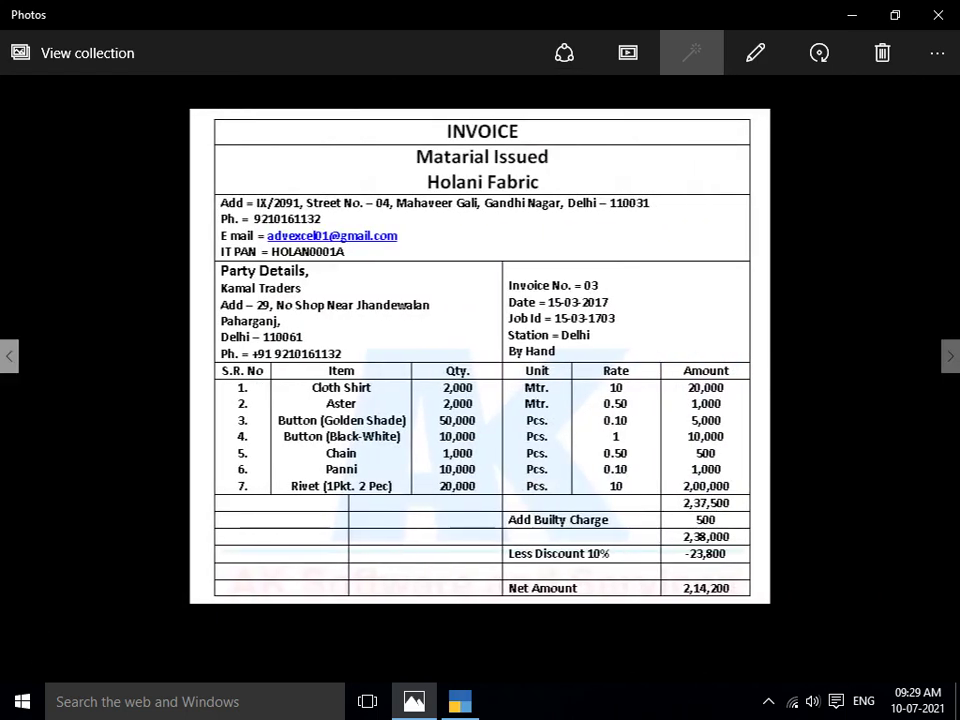
{"action": "key", "text": "Right"}
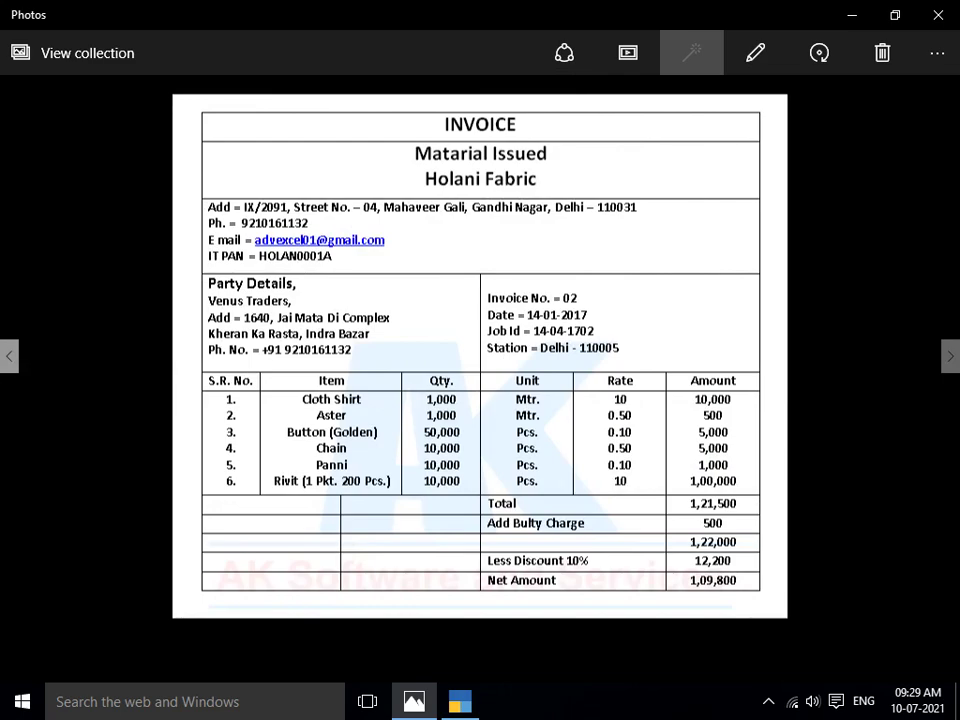
{"action": "key", "text": "Left"}
{"action": "key", "text": "Left"}
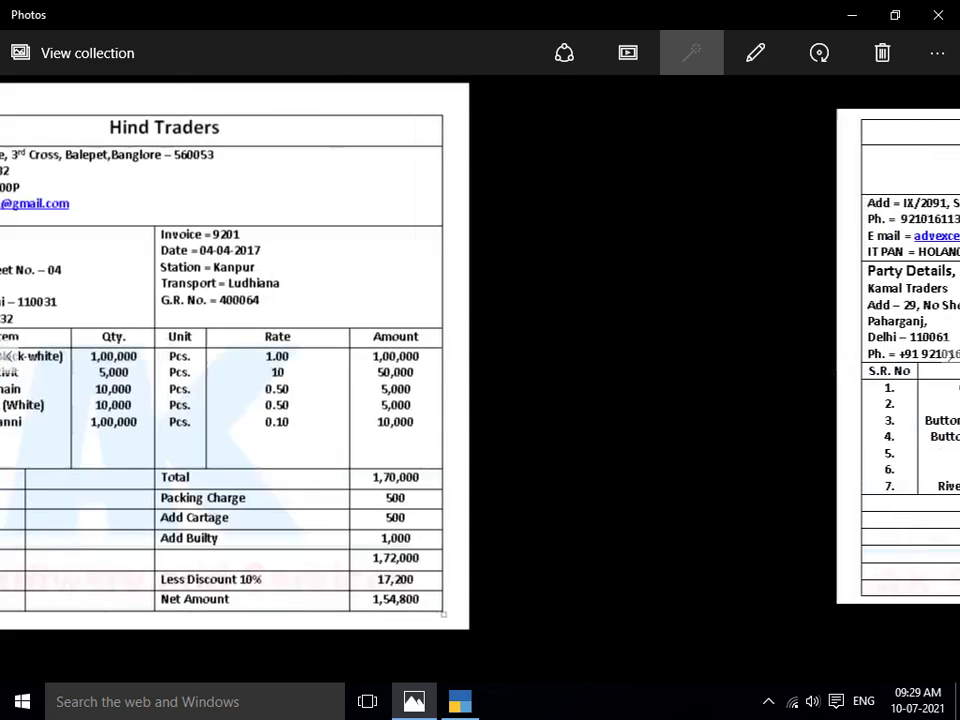
{"action": "key", "text": "Right"}
{"action": "key", "text": "Right"}
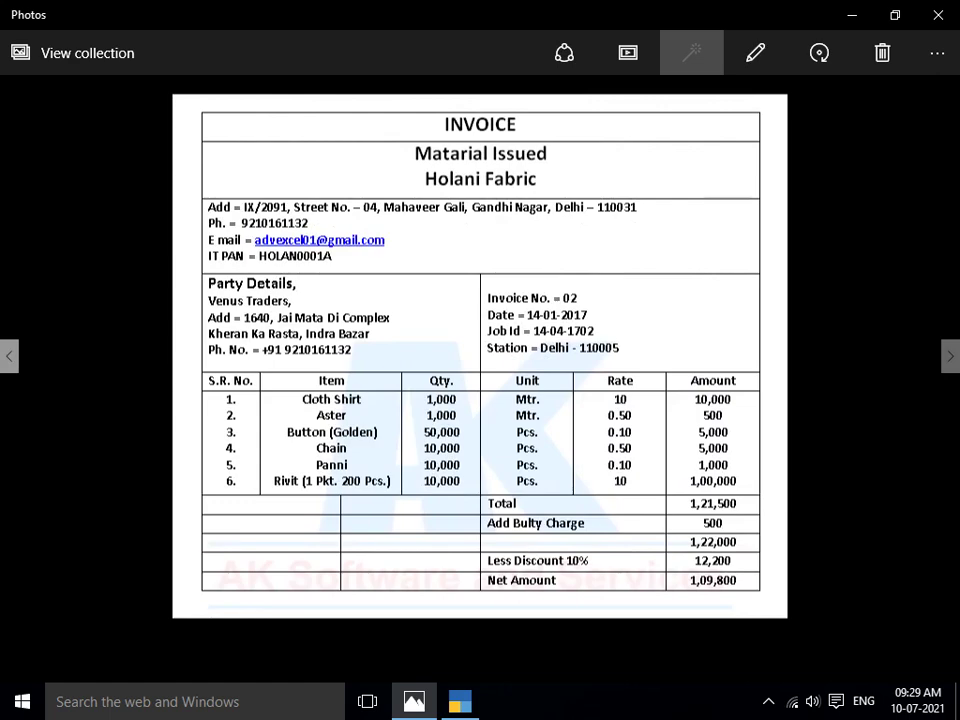
{"action": "key", "text": "Right"}
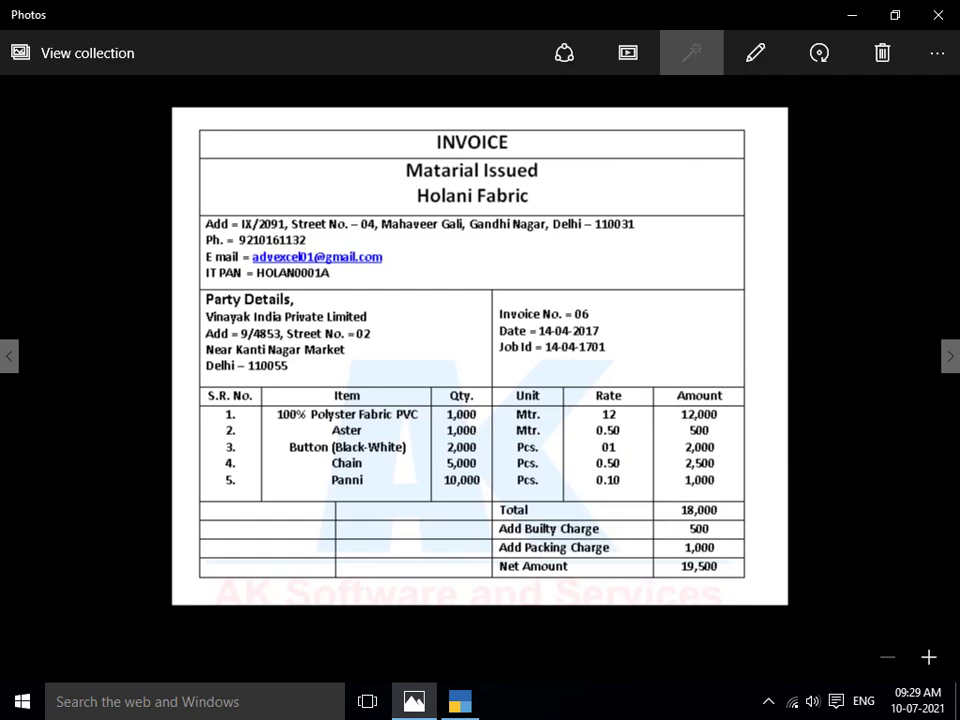
Add 100 % POLYSTER FABRICS as the first component of the SHIRT NARROW H/F BOM, with quantity 1.40 MTR per the job work invoice
{"action": "key", "text": "alt+Tab"}
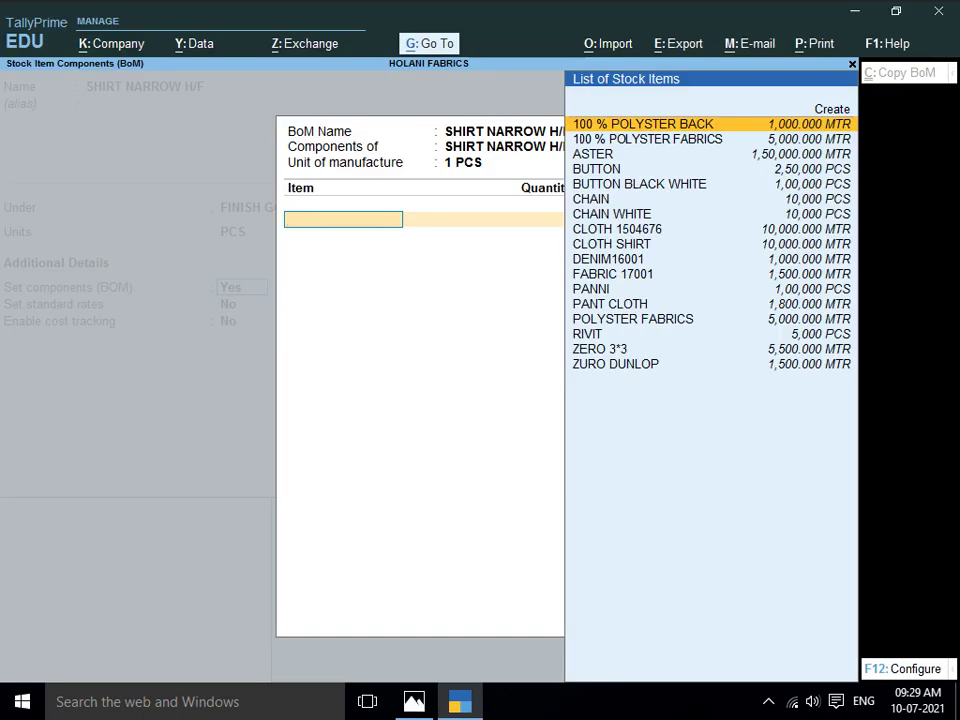
{"action": "key", "text": "Down"}
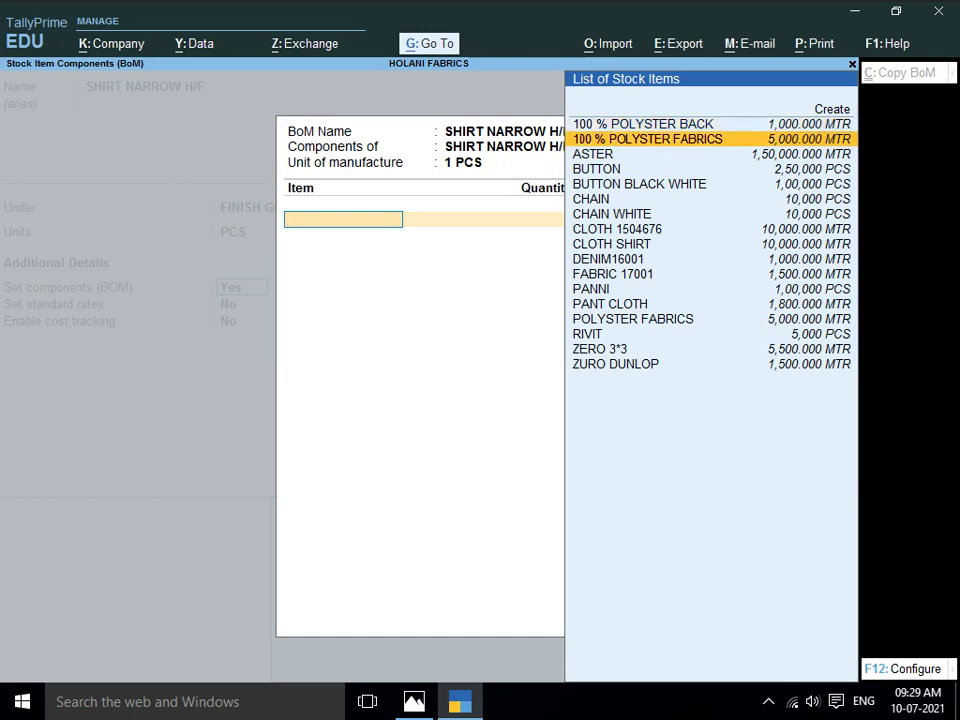
{"action": "key", "text": "Return"}
{"action": "key", "text": "alt+Tab"}
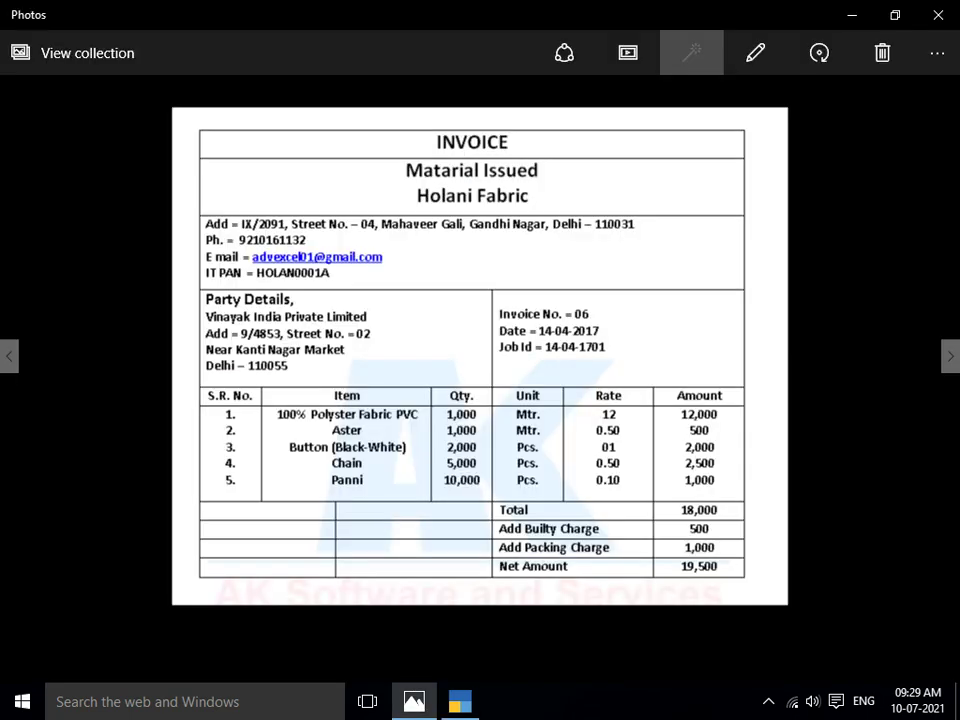
{"action": "key", "text": "Left"}
{"action": "key", "text": "Left"}
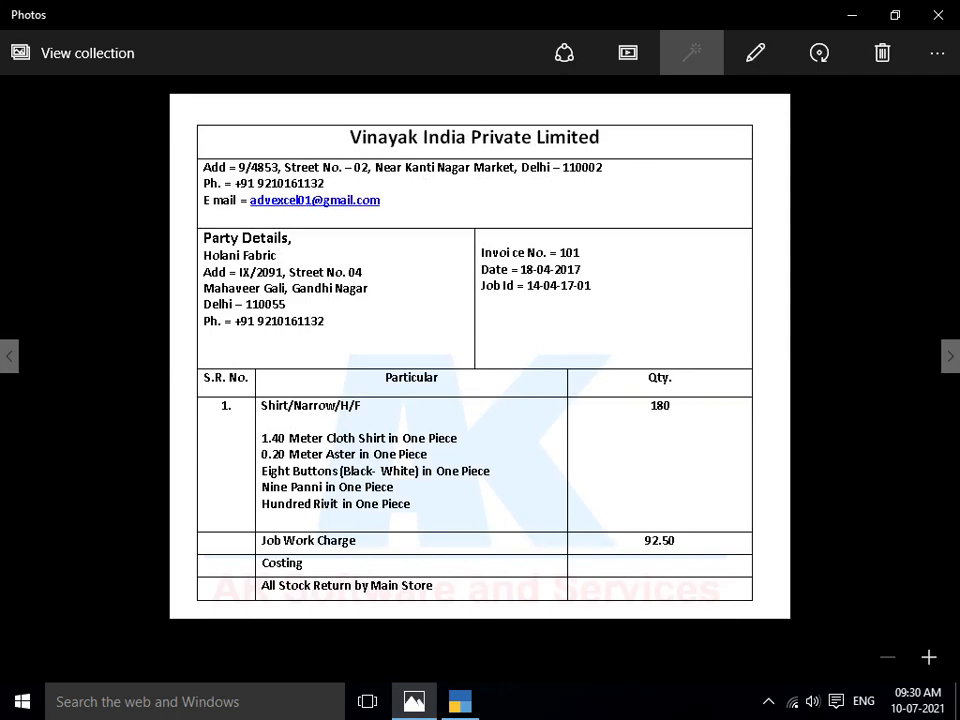
{"action": "key", "text": "alt+Tab"}
{"action": "type", "text": "1."}
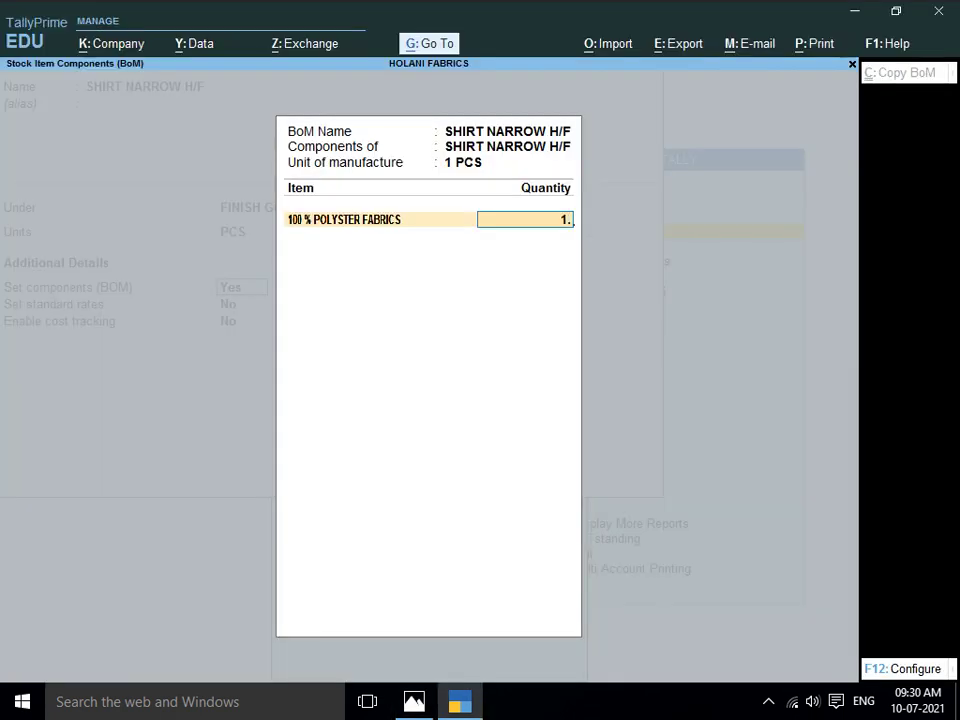
{"action": "type", "text": "40"}
{"action": "key", "text": "Return"}
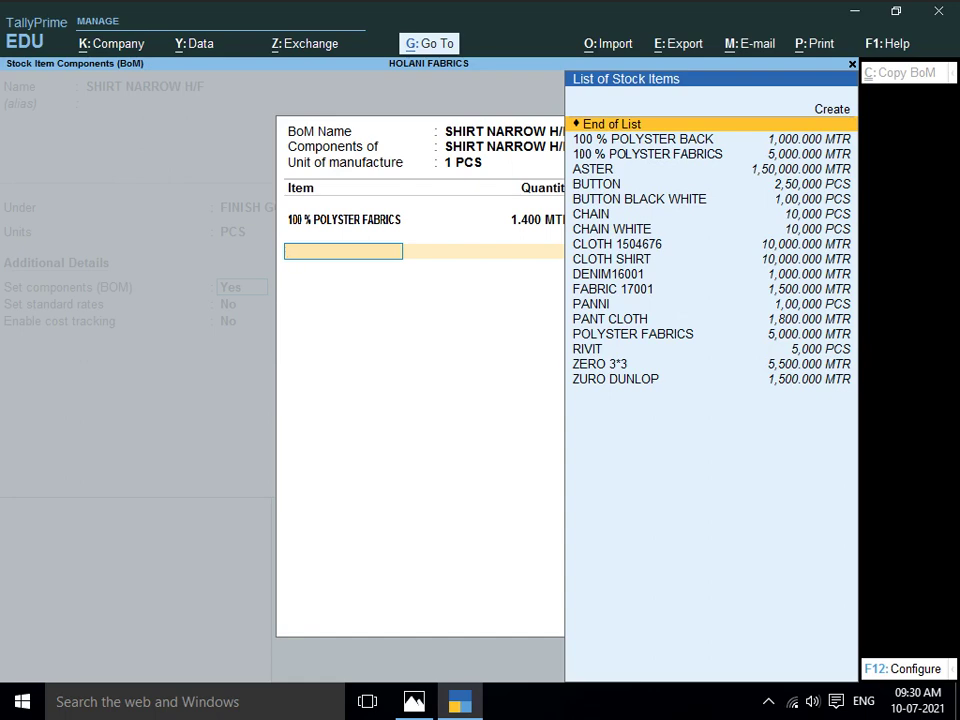
Add ASTER to the SHIRT NARROW H/F BOM with quantity 0.20 MTR, as listed on the job work invoice
{"action": "key", "text": "alt+Tab"}
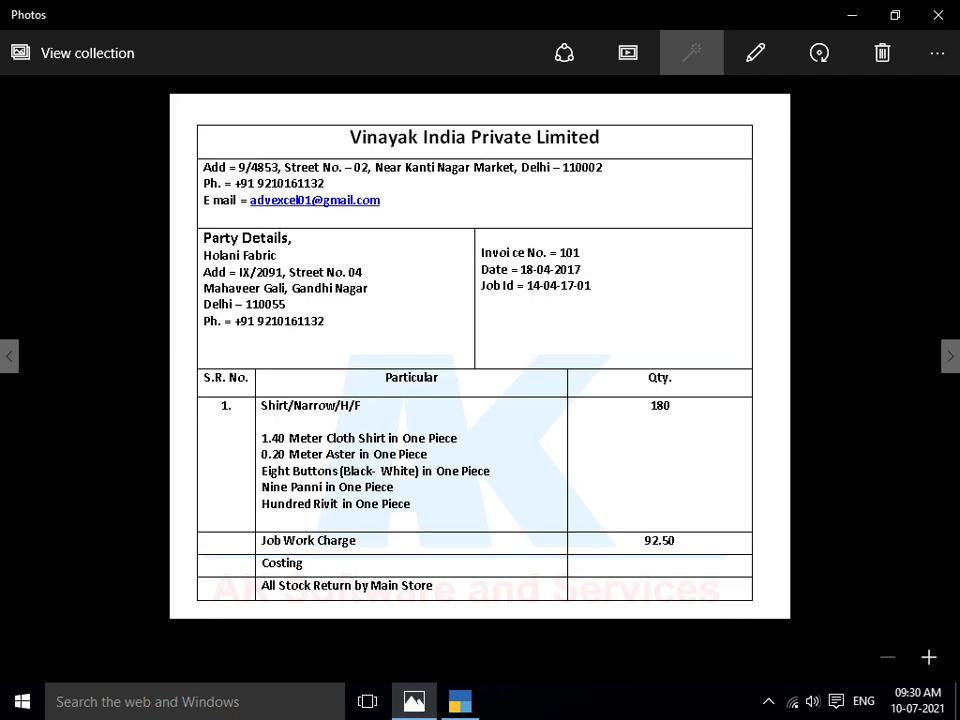
{"action": "key", "text": "alt+Tab"}
{"action": "type", "text": "AST"}
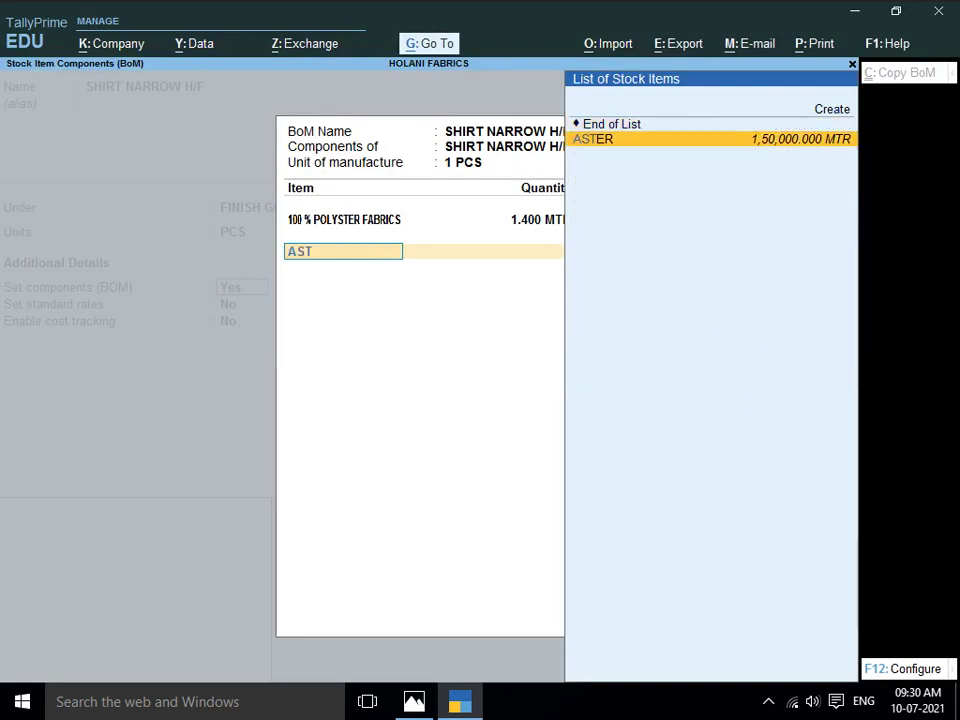
{"action": "key", "text": "Return"}
{"action": "type", "text": "0.20"}
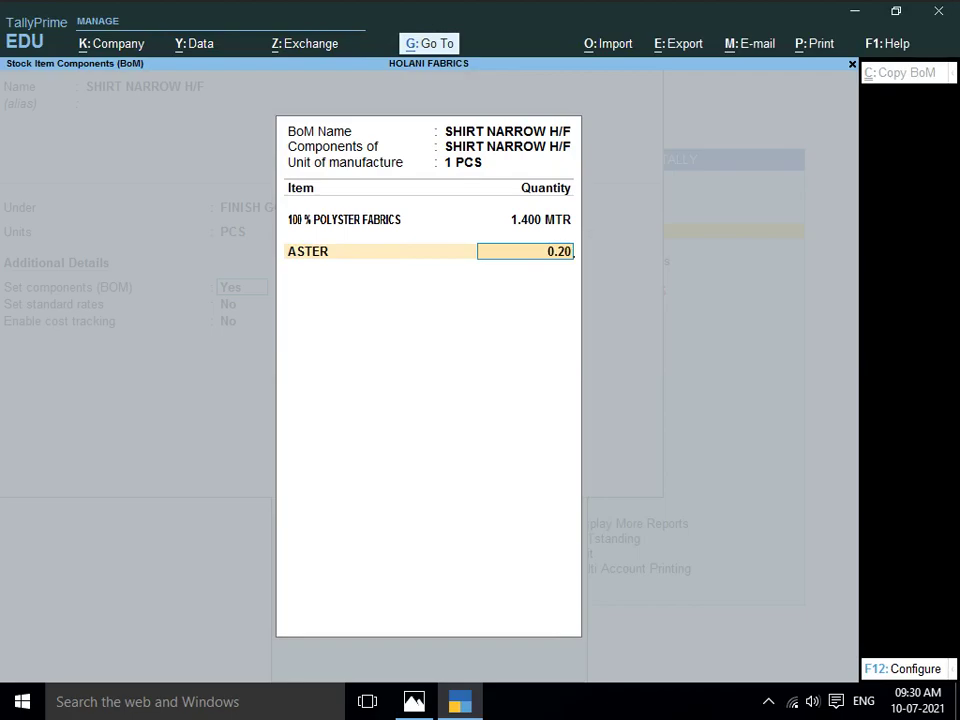
{"action": "key", "text": "Return"}
Add BUTTON BLACK WHITE to the SHIRT NARROW H/F BOM with quantity 8 PCS, following the invoice
{"action": "key", "text": "alt+Tab"}
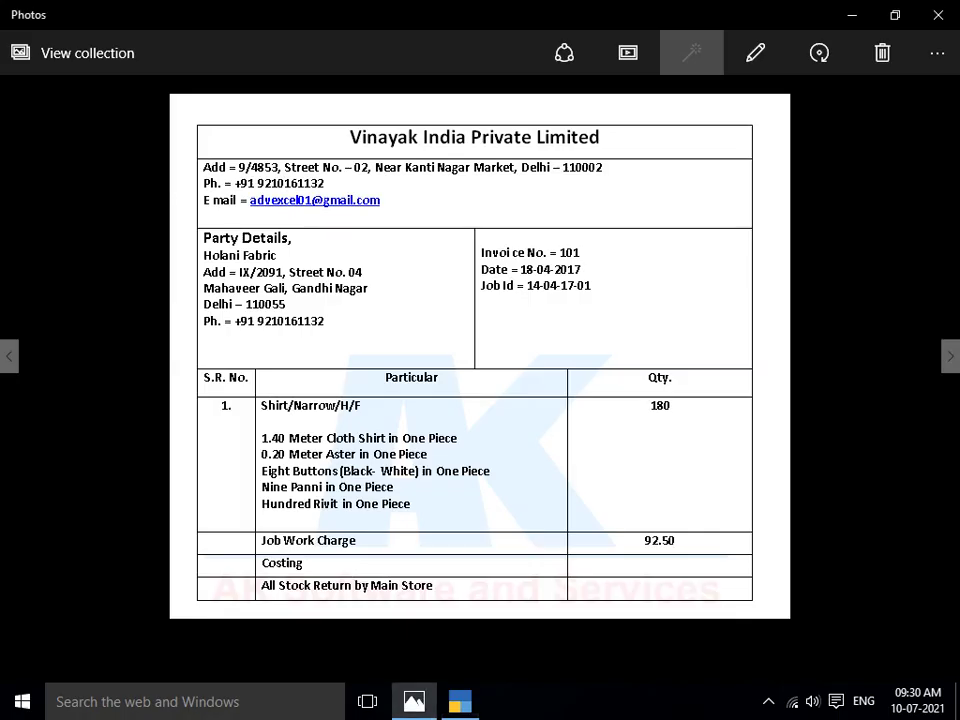
{"action": "key", "text": "alt+Tab"}
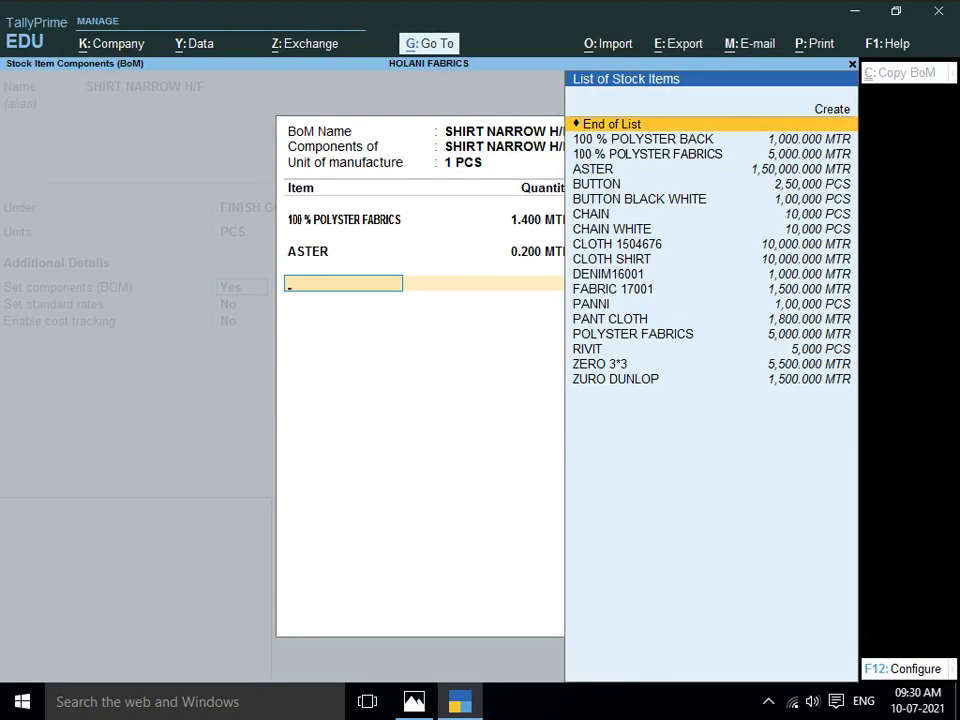
{"action": "type", "text": "BUT"}
{"action": "key", "text": "alt+Tab"}
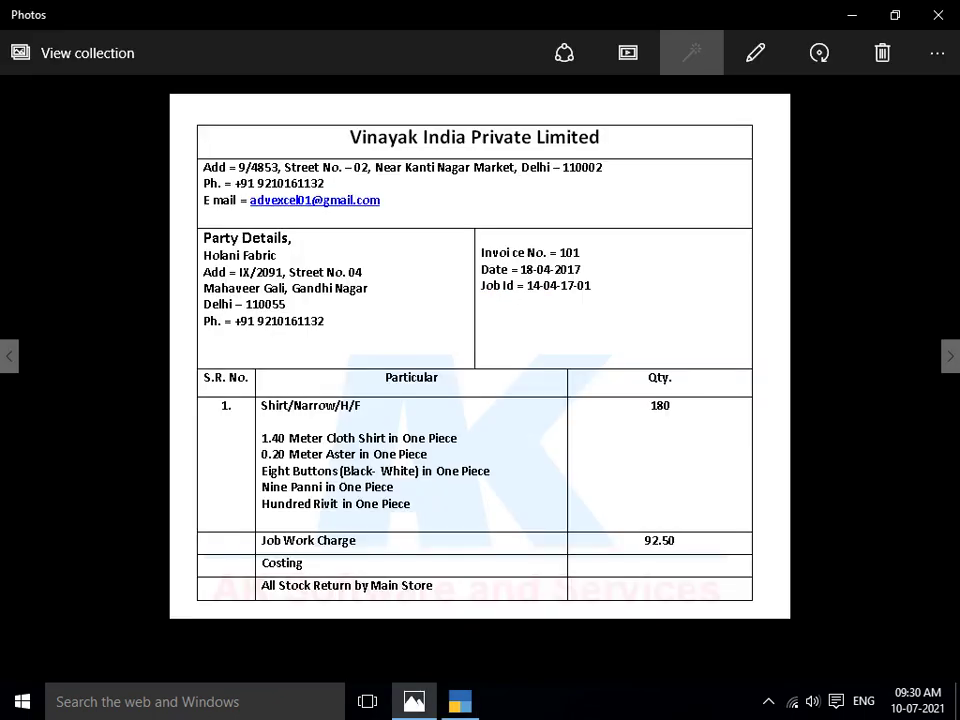
{"action": "key", "text": "alt+Tab"}
{"action": "key", "text": "Down"}
{"action": "key", "text": "Return"}
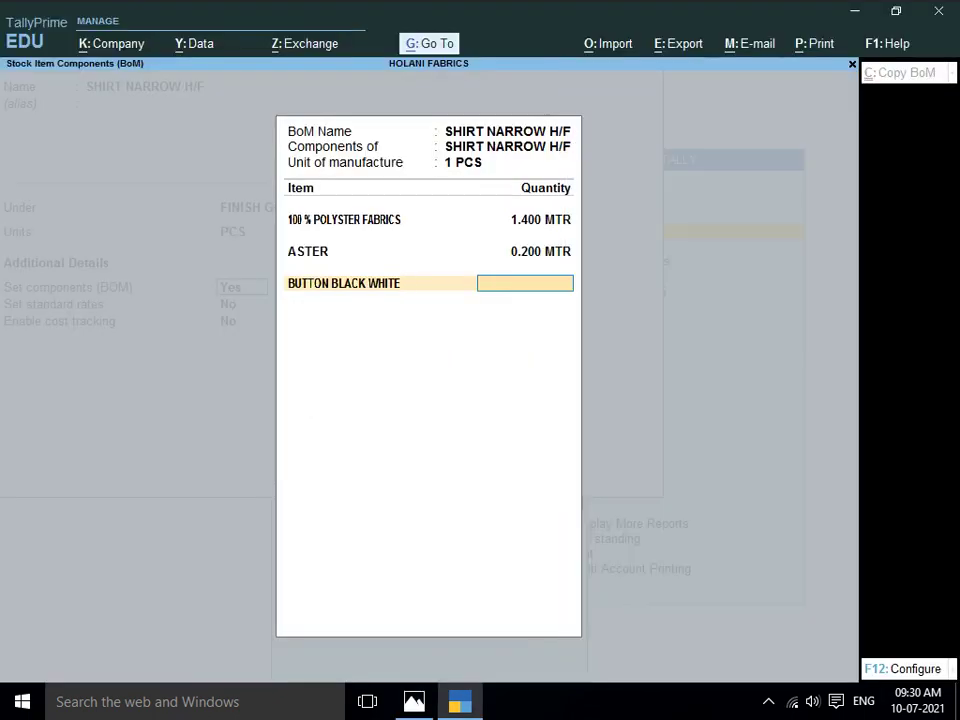
{"action": "type", "text": "8"}
{"action": "key", "text": "Return"}
Add PANNI to the SHIRT NARROW H/F BOM with quantity 9 PCS, following the invoice
{"action": "key", "text": "alt+Tab"}
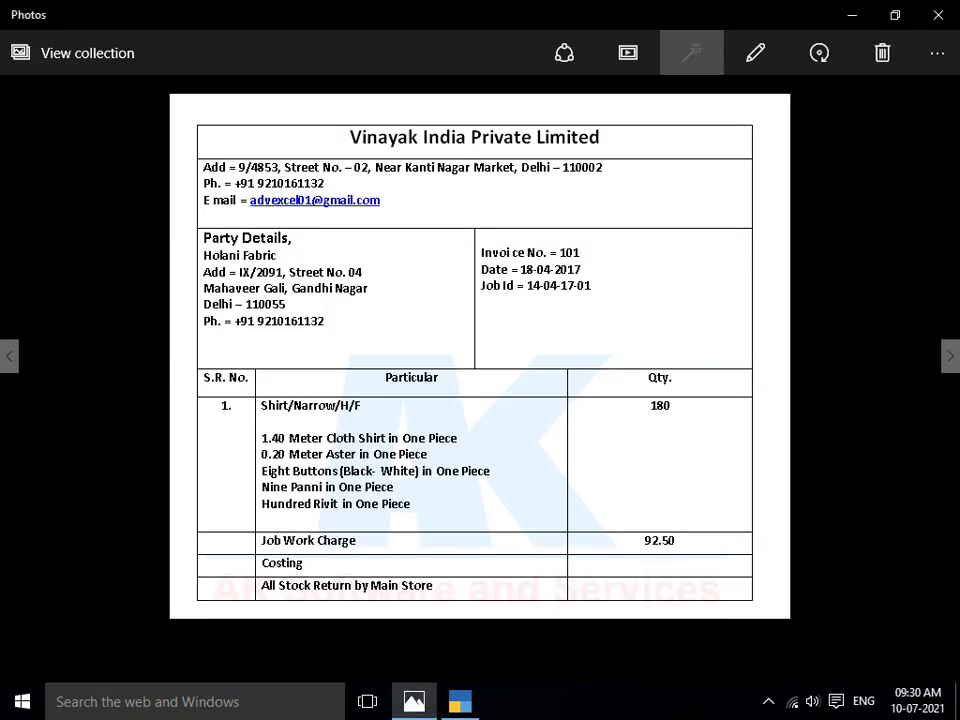
{"action": "key", "text": "alt+Tab"}
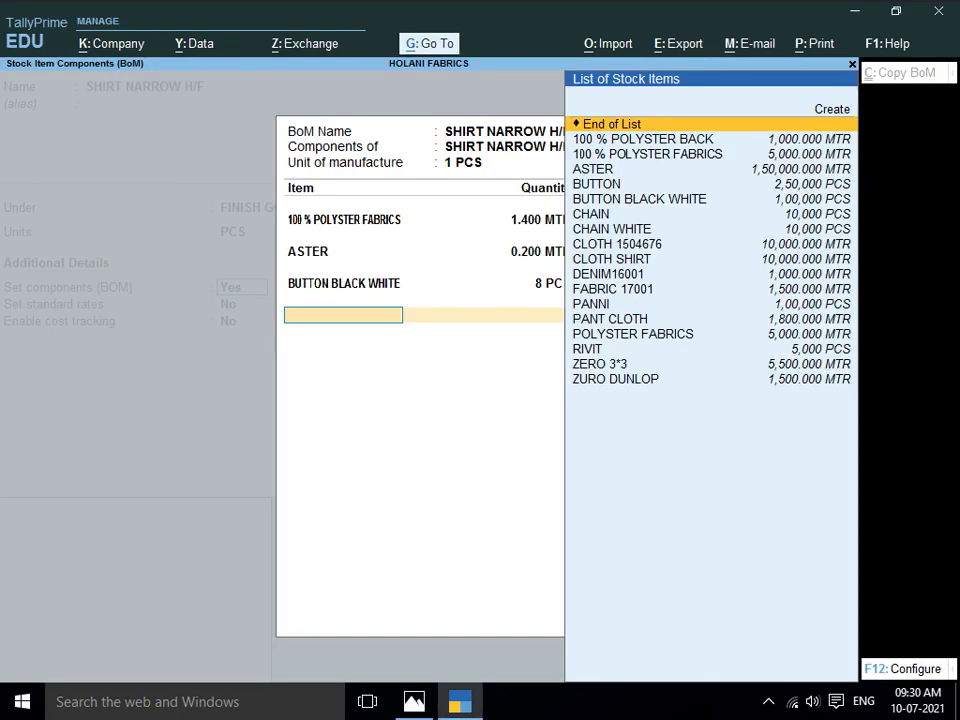
{"action": "type", "text": "PANN"}
{"action": "key", "text": "Return"}
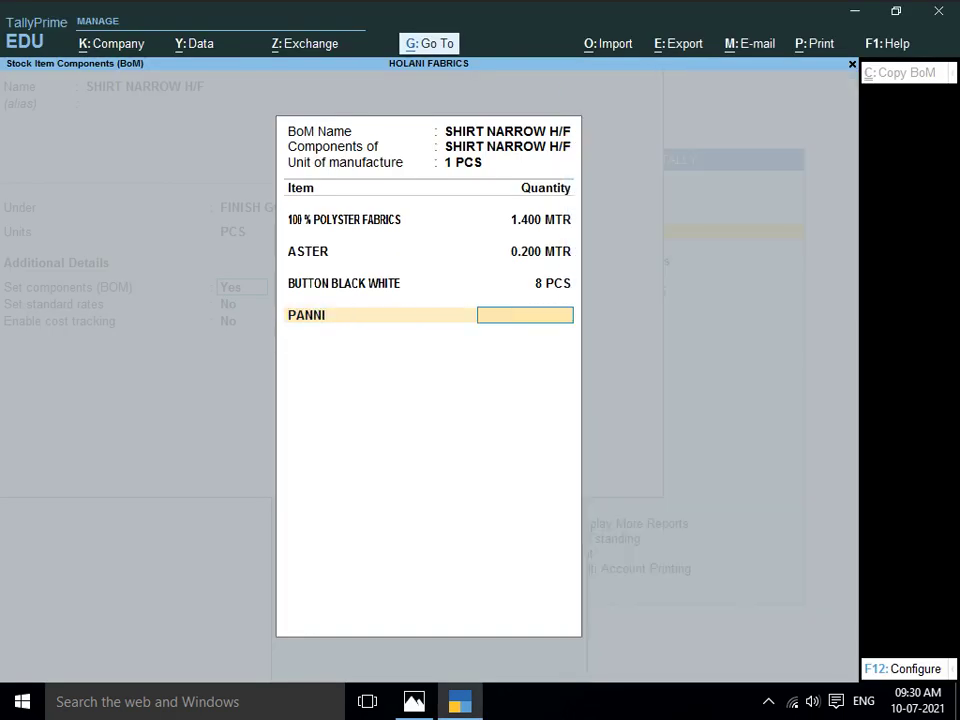
{"action": "type", "text": "9"}
{"action": "key", "text": "Return"}
Add RIVIT to the SHIRT NARROW H/F BOM with quantity 100 PCS, following the invoice
{"action": "key", "text": "alt+Tab"}
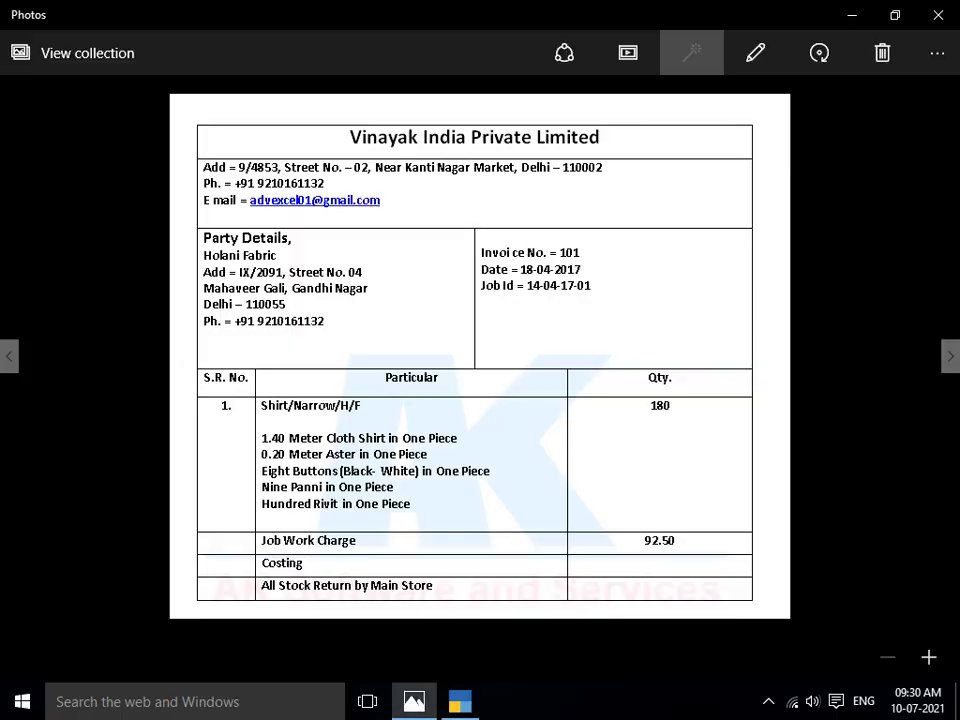
{"action": "key", "text": "alt+Tab"}
{"action": "type", "text": "RIVI"}
{"action": "key", "text": "Return"}
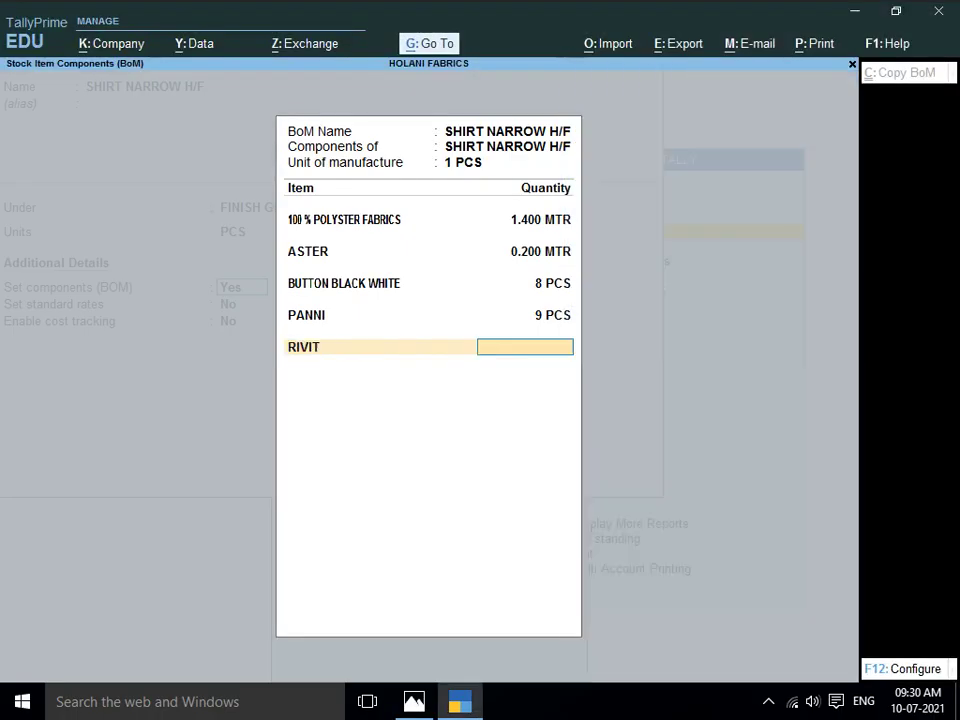
{"action": "type", "text": "100"}
{"action": "key", "text": "Return"}
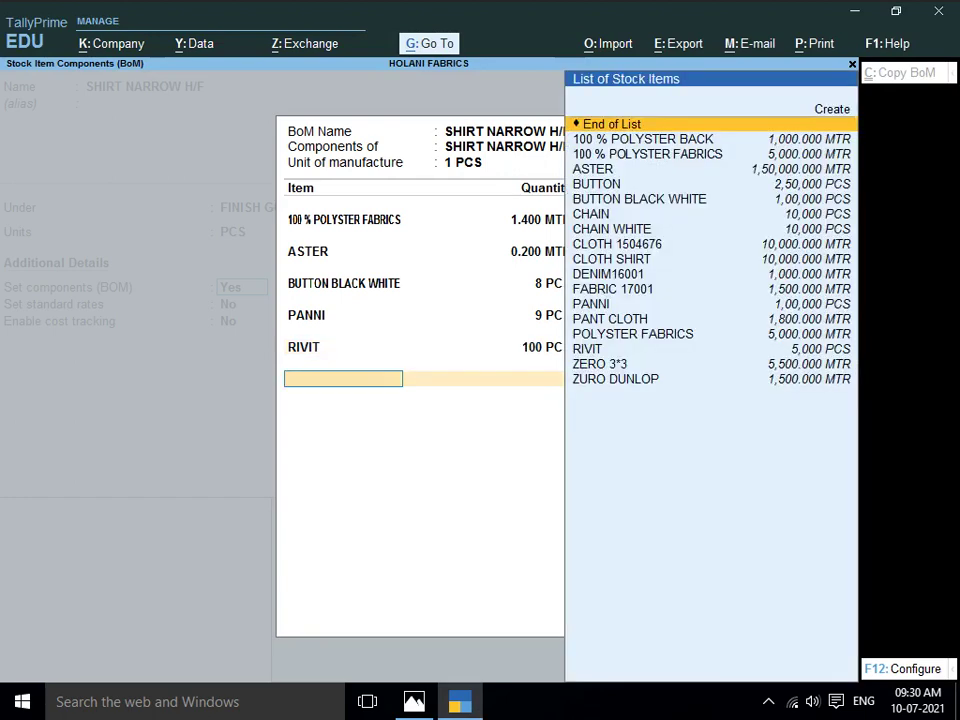
Finish the component list and save the SHIRT NARROW H/F item with standard rates and cost tracking left at No
{"action": "key", "text": "Return"}
{"action": "key", "text": "Return"}
{"action": "key", "text": "Return"}
{"action": "key", "text": "Return"}
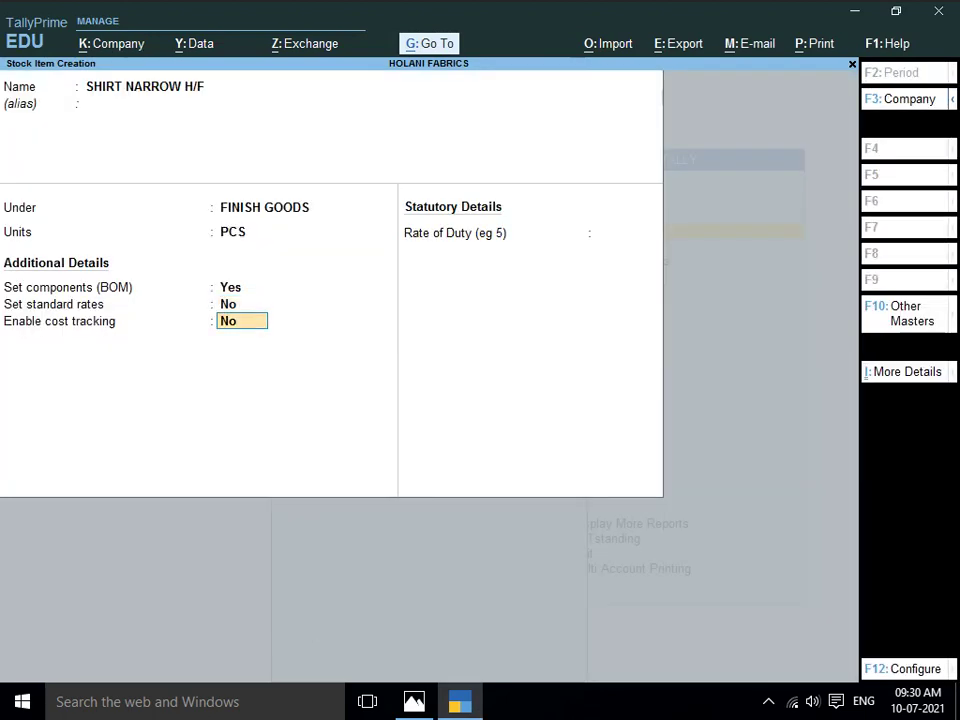
{"action": "key", "text": "Return"}
{"action": "key", "text": "Return"}
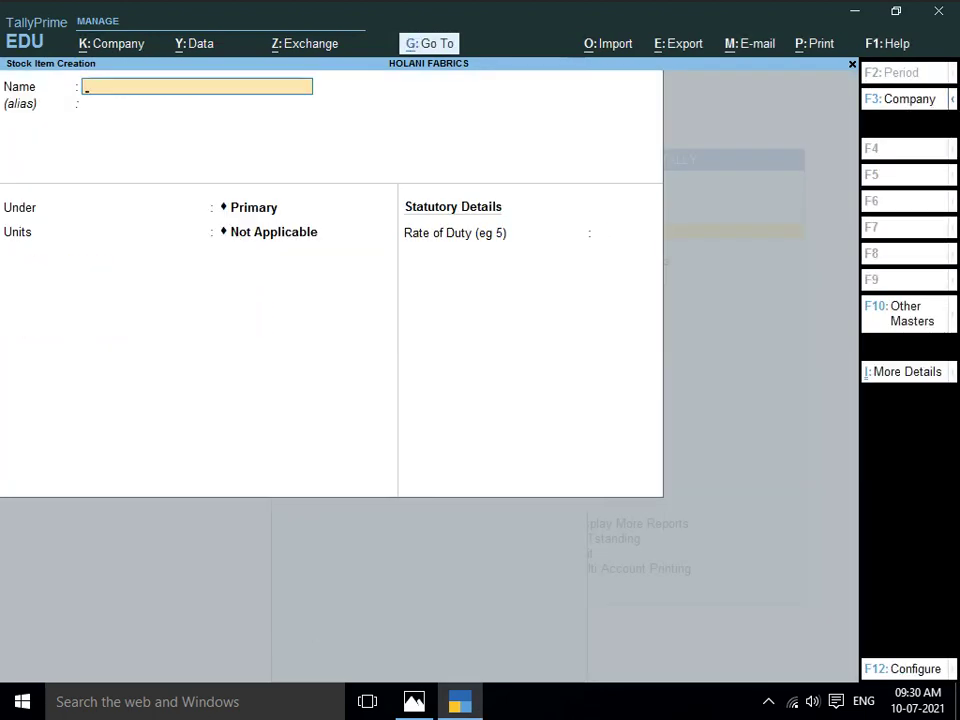
Name the new stock item SHIRT NARROW F/S, following the Ansari Brothers job work invoice
{"action": "key", "text": "alt+Tab"}
{"action": "key", "text": "Right"}
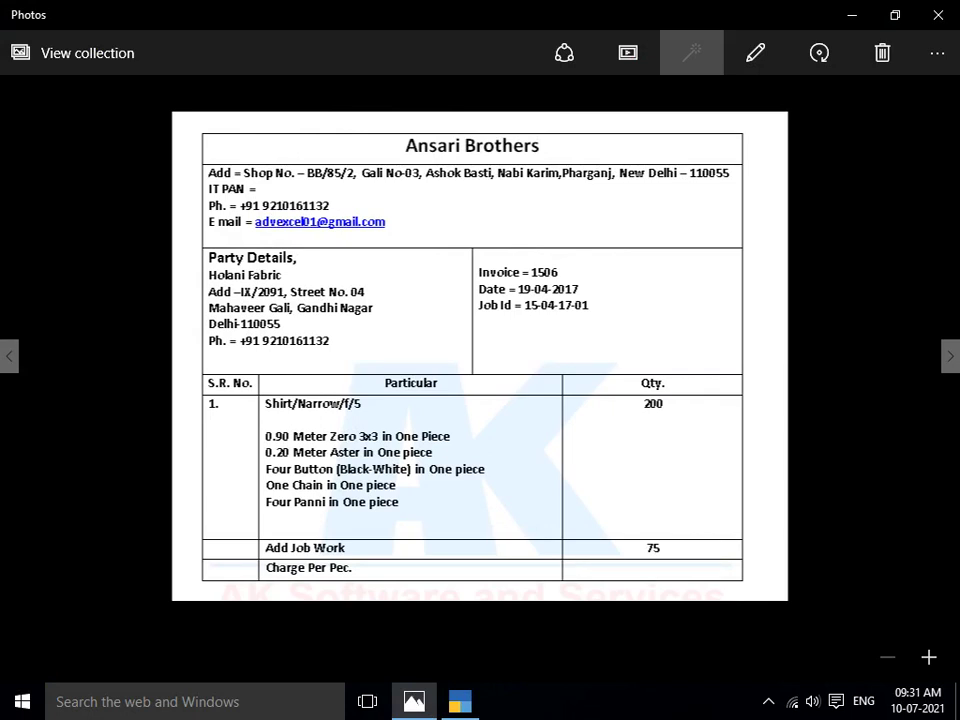
{"action": "key", "text": "alt+Tab"}
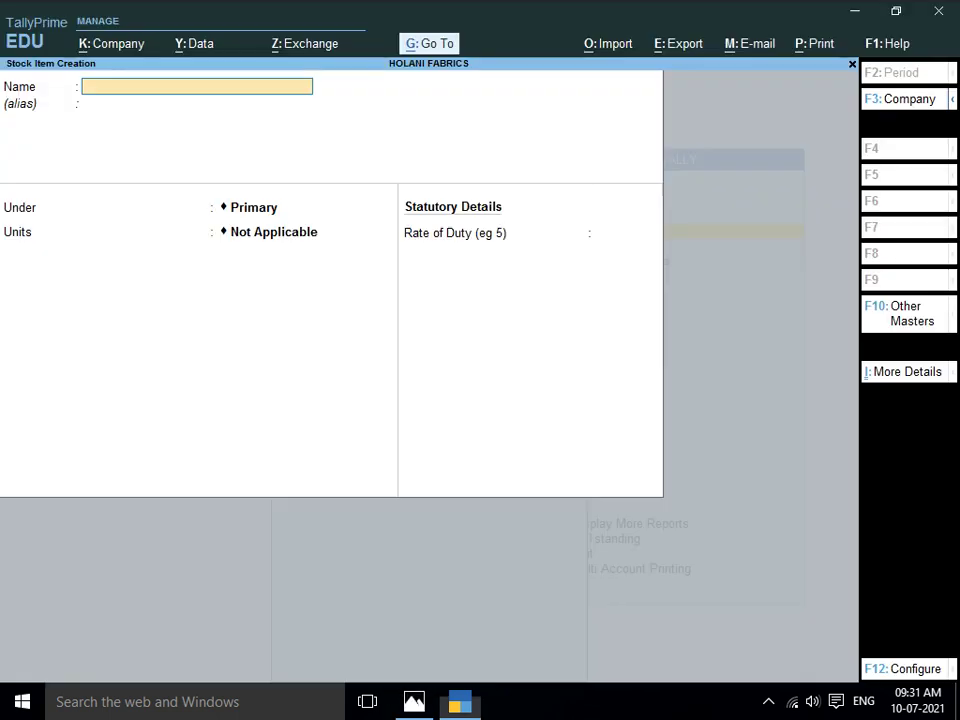
{"action": "type", "text": "SHIR"}
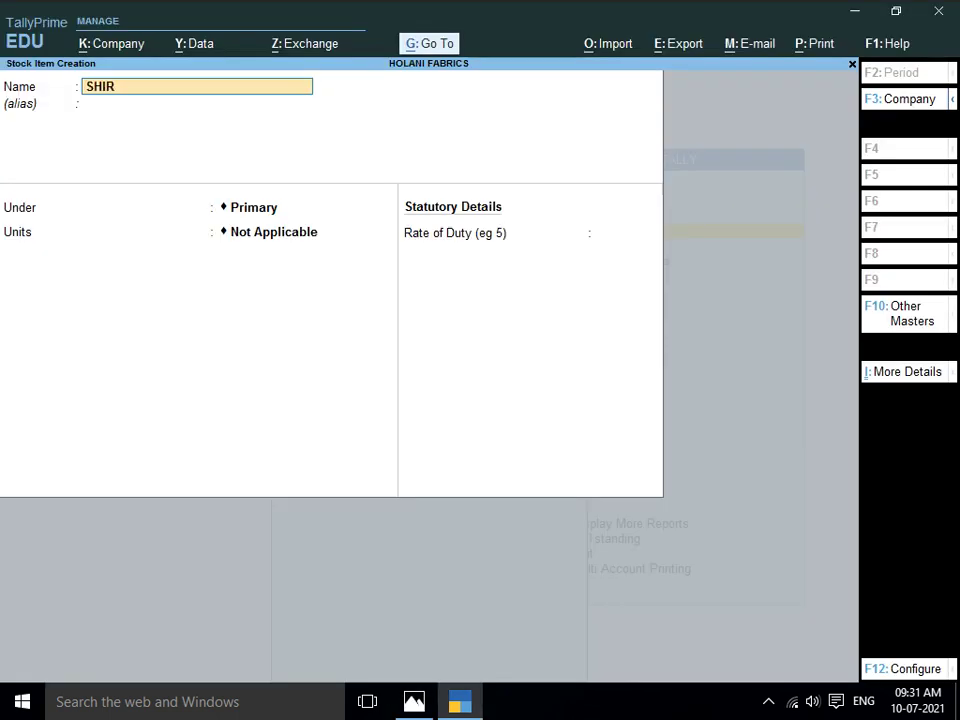
{"action": "type", "text": "T NARROW F/S"}
{"action": "key", "text": "Return"}
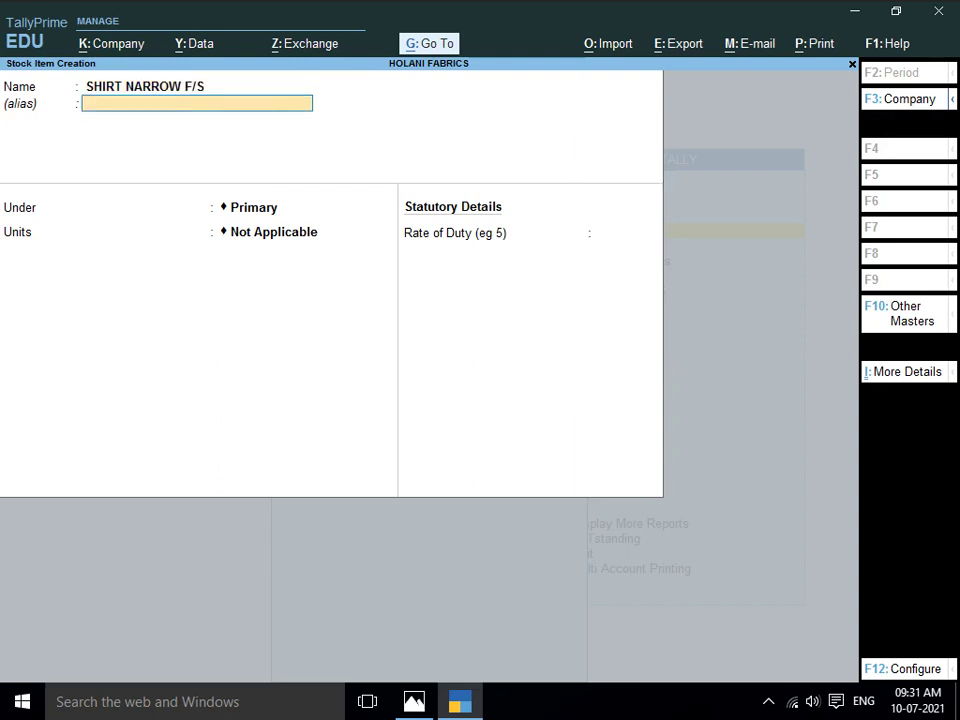
Place SHIRT NARROW F/S under FINISH GOODS without an alias and set its unit to PCS
{"action": "key", "text": "Return"}
{"action": "key", "text": "Down"}
{"action": "key", "text": "Return"}
{"action": "key", "text": "Down"}
{"action": "key", "text": "Down"}
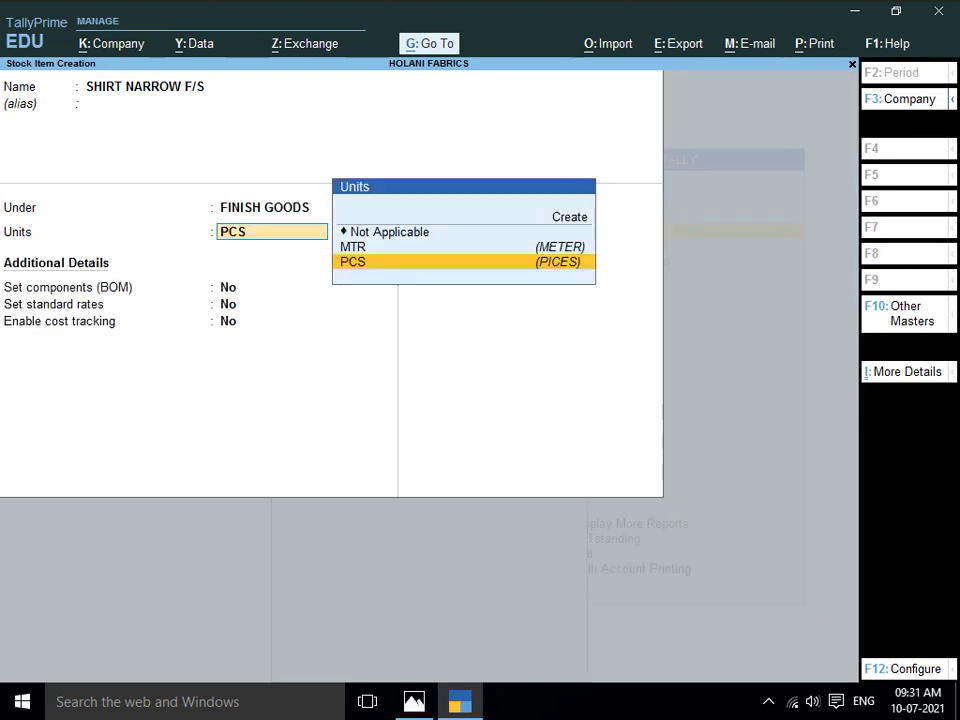
{"action": "key", "text": "Return"}
Set components (BOM) to Yes and add a BOM named SHIRT NARROW F/S with 1 PCS as unit of manufacture
{"action": "type", "text": "Y"}
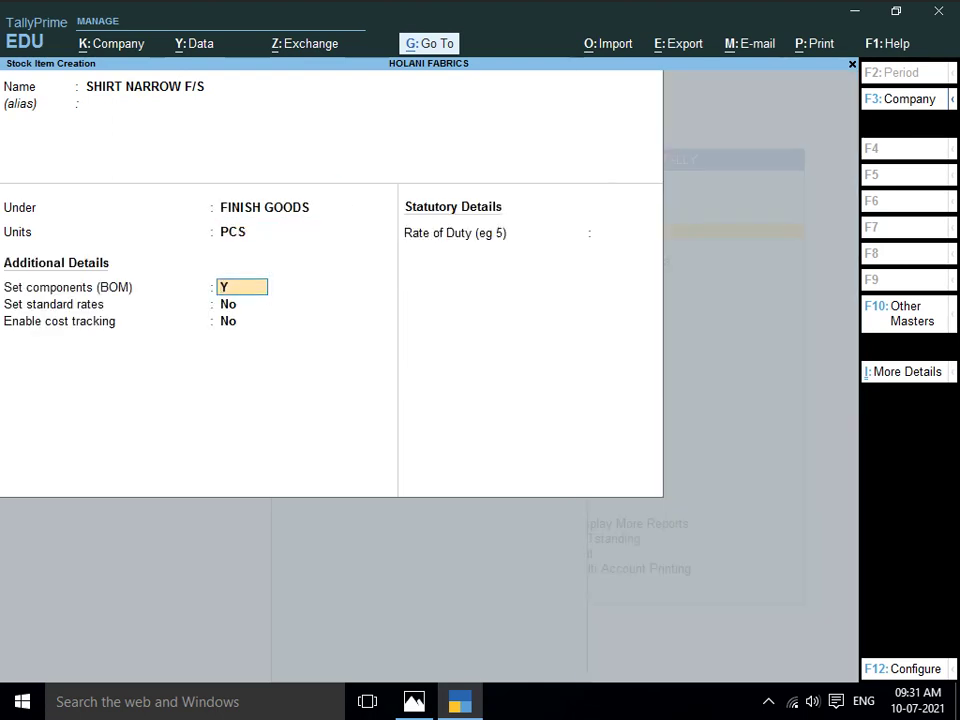
{"action": "key", "text": "Return"}
{"action": "type", "text": "S"}
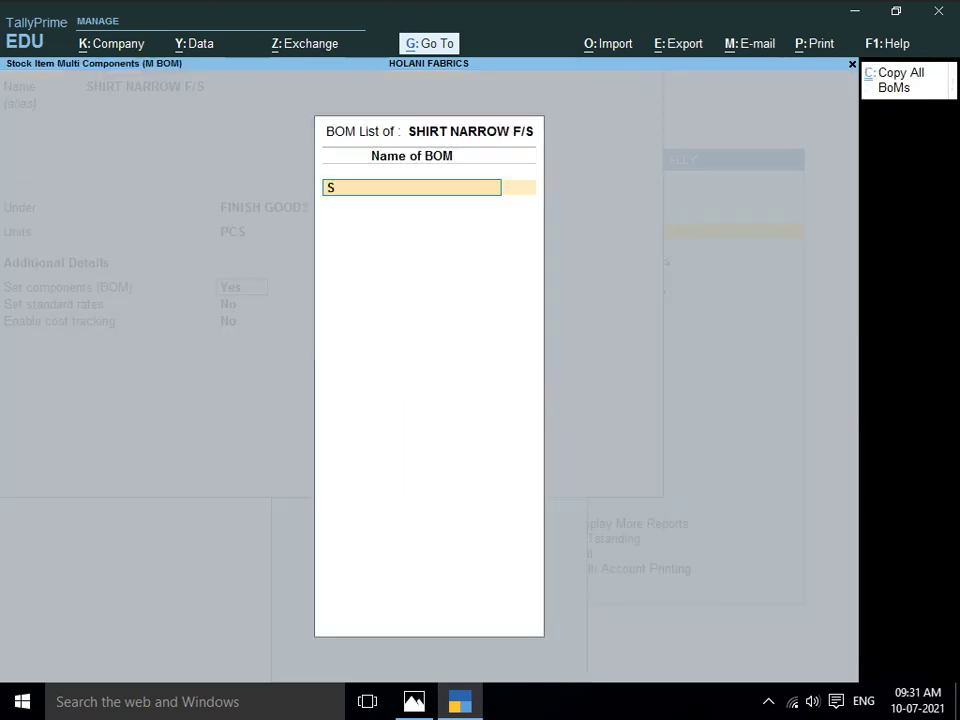
{"action": "type", "text": "HIRT NARROW "}
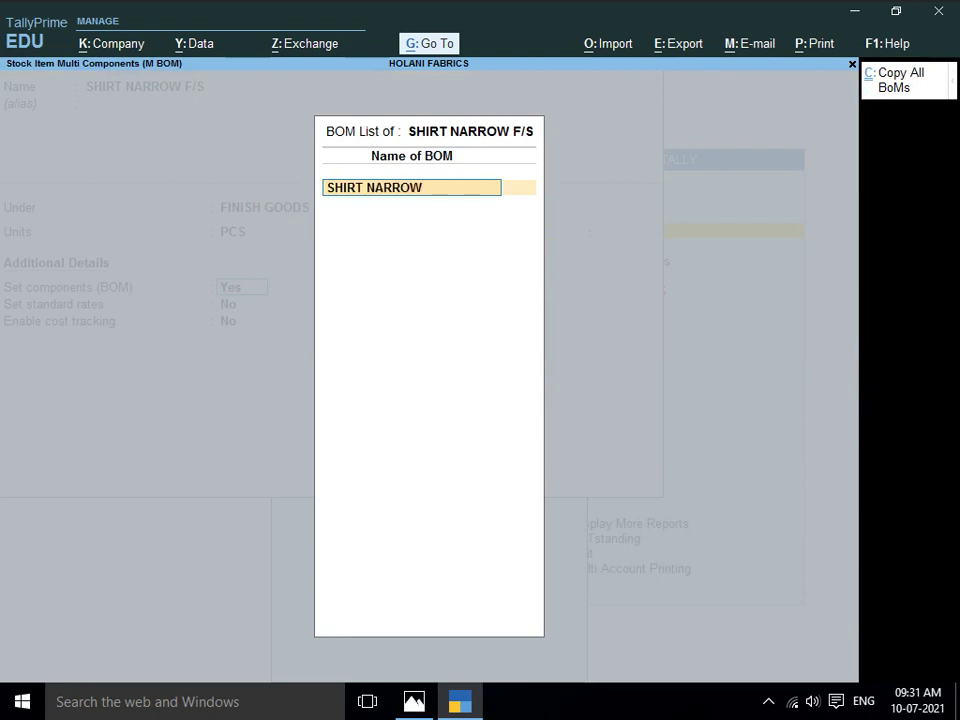
{"action": "type", "text": "F/S"}
{"action": "key", "text": "Return"}
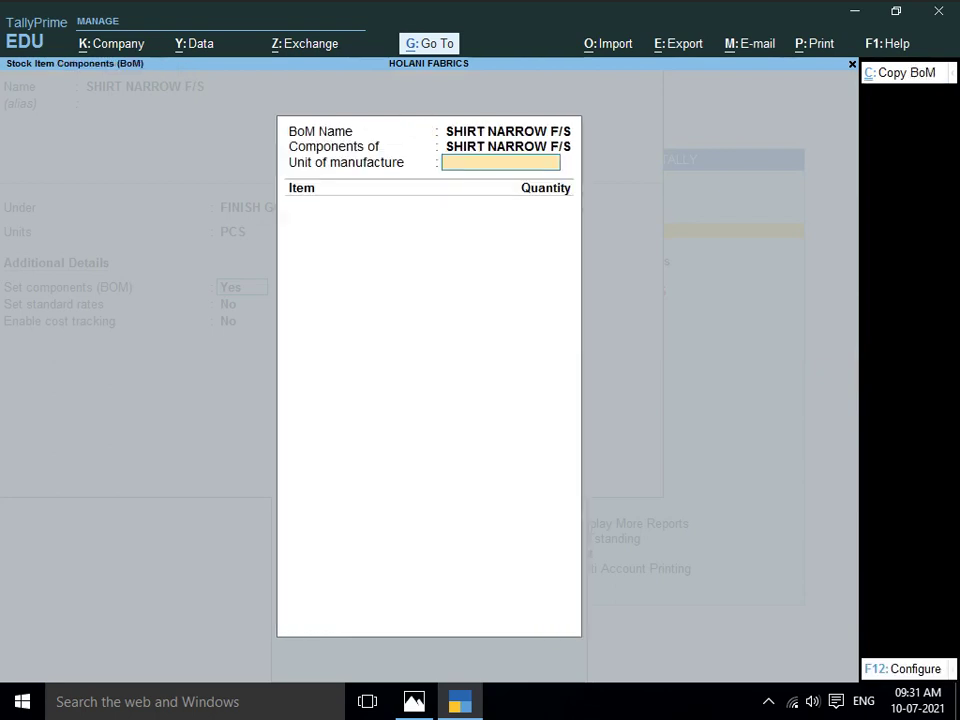
{"action": "type", "text": "1"}
{"action": "key", "text": "Return"}
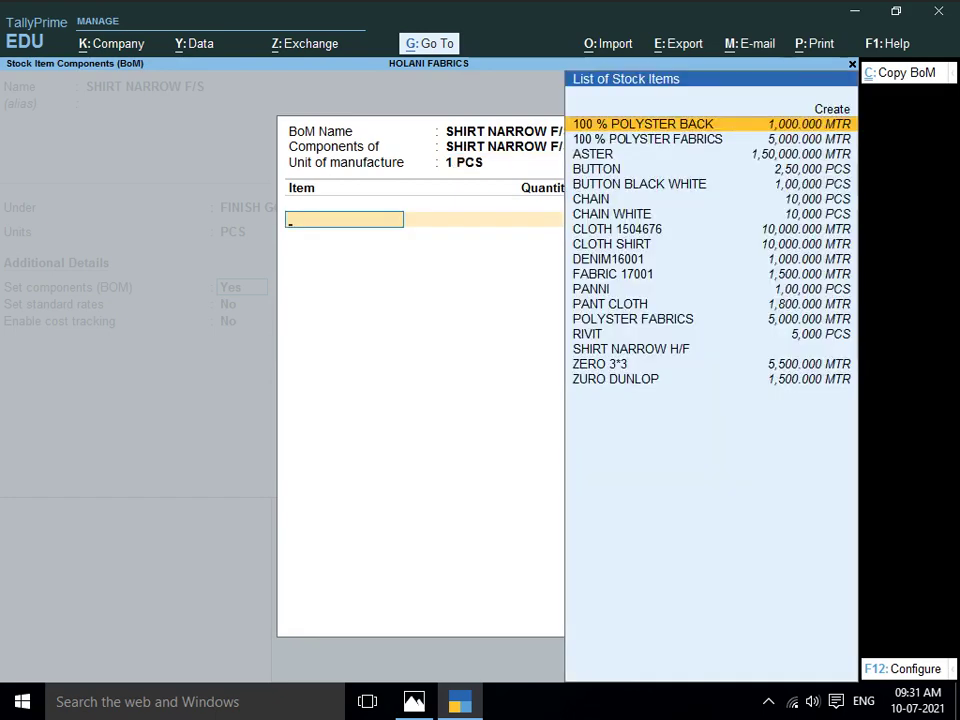
Add ZERO 3*3 as the first component of the SHIRT NARROW F/S BOM with quantity 0.90 MTR, per the Ansari Brothers invoice
{"action": "key", "text": "alt+Tab"}
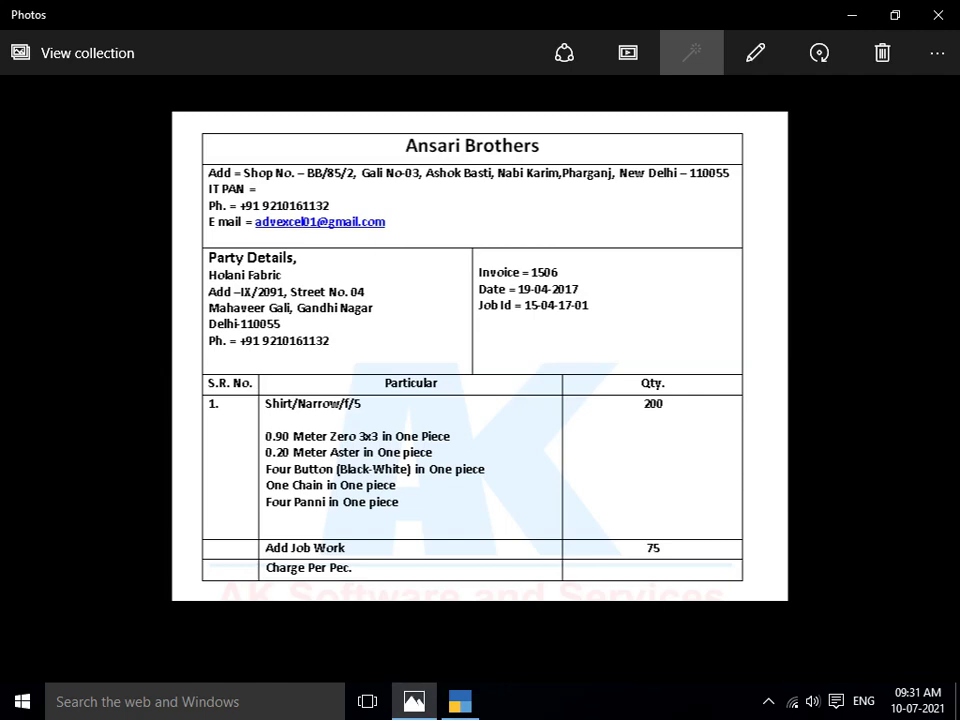
{"action": "key", "text": "alt+Tab"}
{"action": "type", "text": "ZE"}
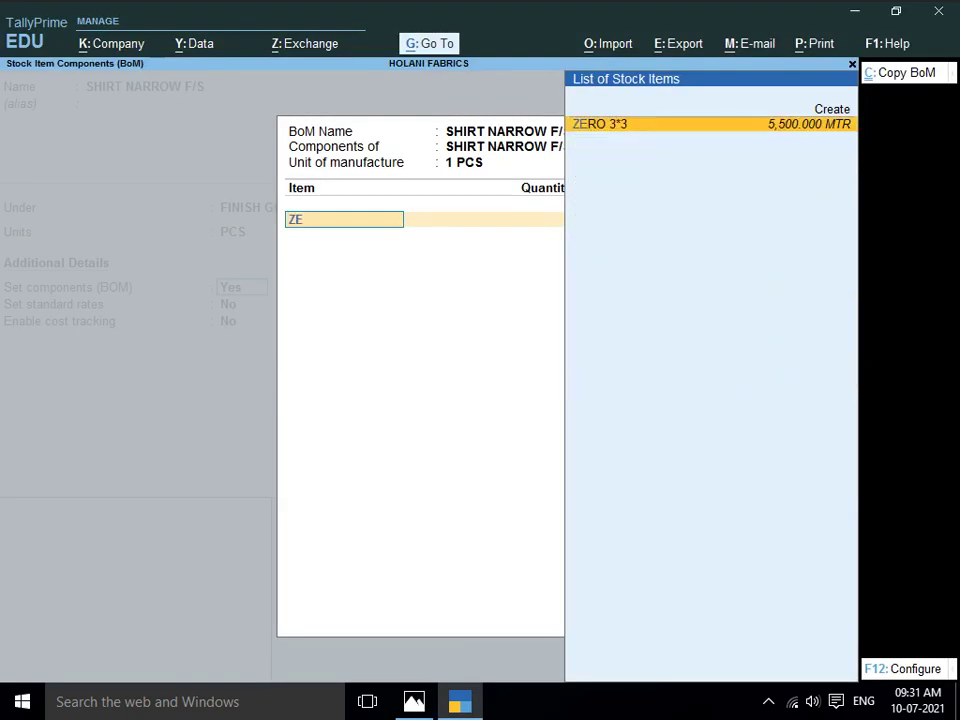
{"action": "key", "text": "Return"}
{"action": "type", "text": "0.90"}
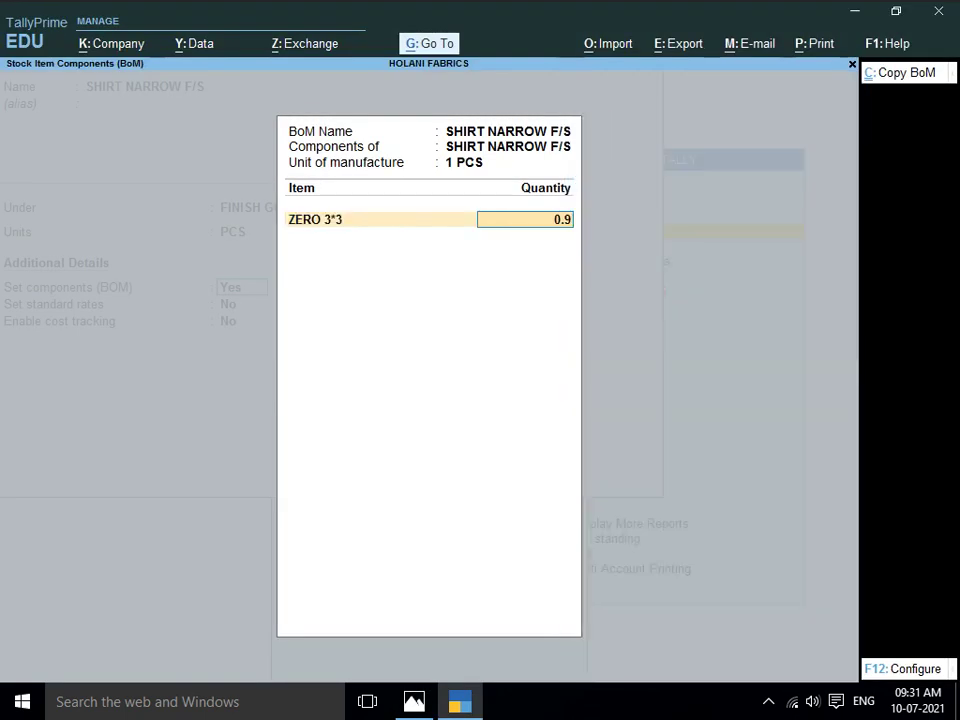
{"action": "key", "text": "Return"}
{"action": "key", "text": "alt+Tab"}
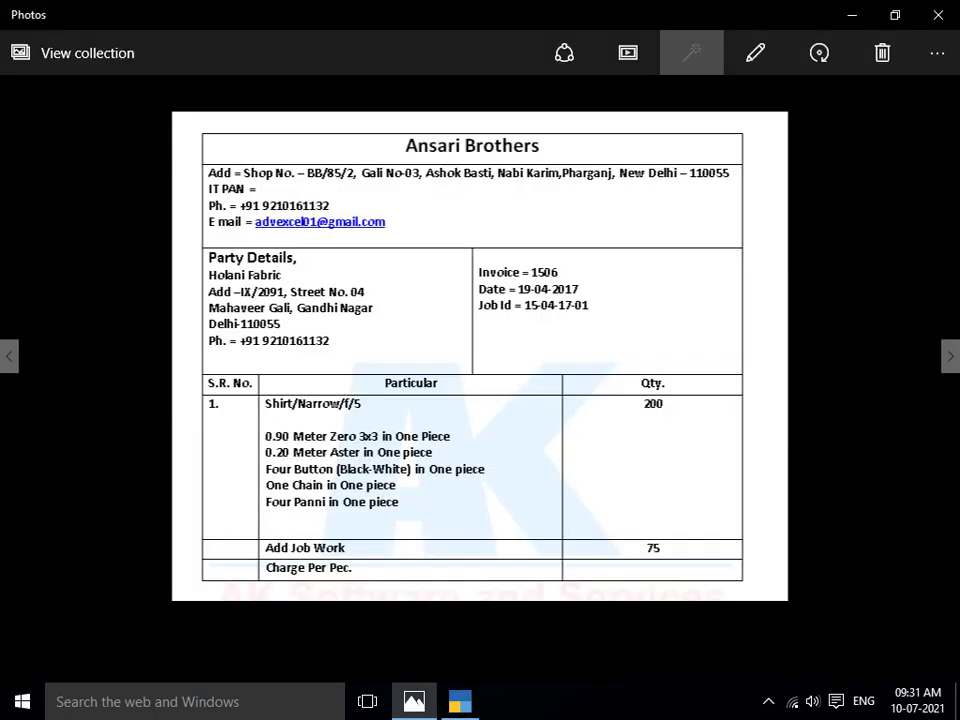
Add ASTER to the SHIRT NARROW F/S BOM with quantity 0.20 MTR
{"action": "key", "text": "alt+Tab"}
{"action": "type", "text": "AS"}
{"action": "key", "text": "Return"}
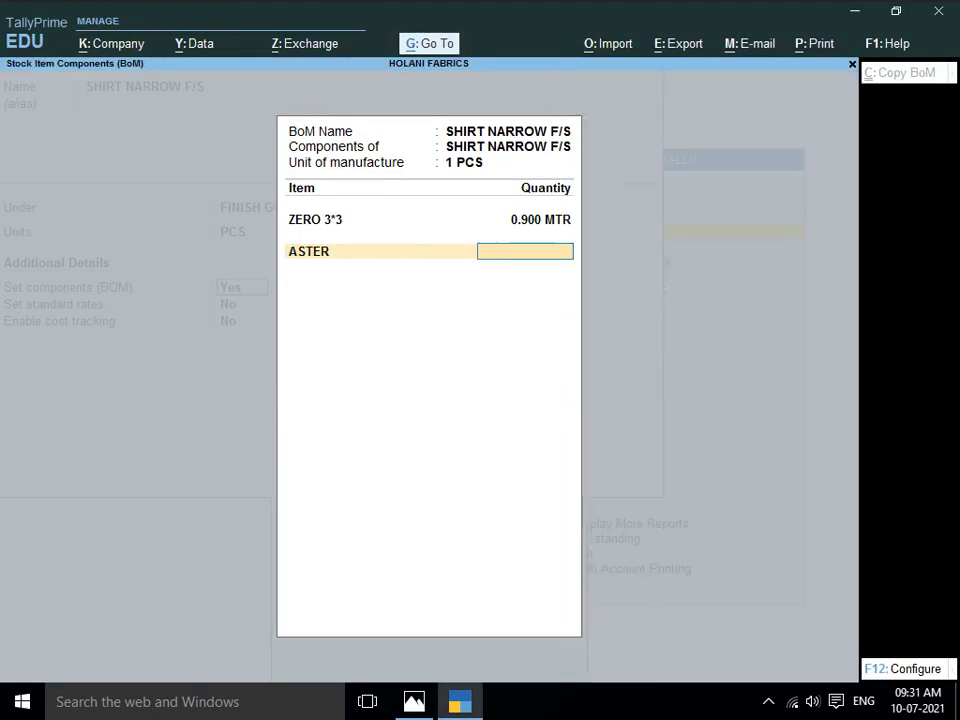
{"action": "type", "text": "0.20"}
{"action": "key", "text": "Return"}
Check the Ansari Brothers invoice and add BUTTON BLACK WHITE to the BOM with quantity 4 PCS
{"action": "key", "text": "alt+Tab"}
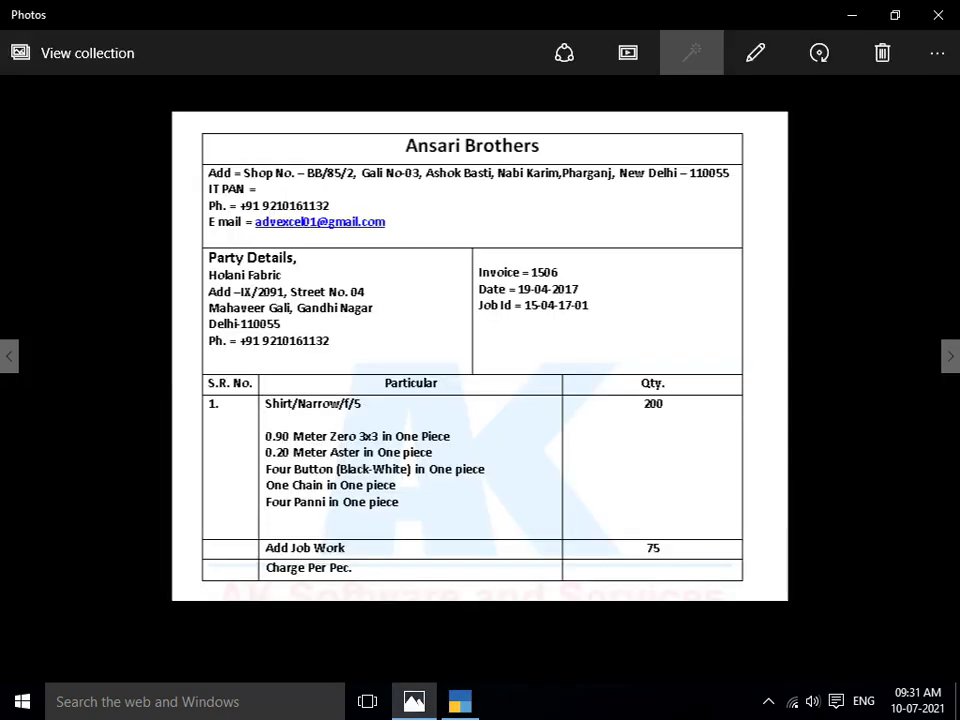
{"action": "key", "text": "alt+Tab"}
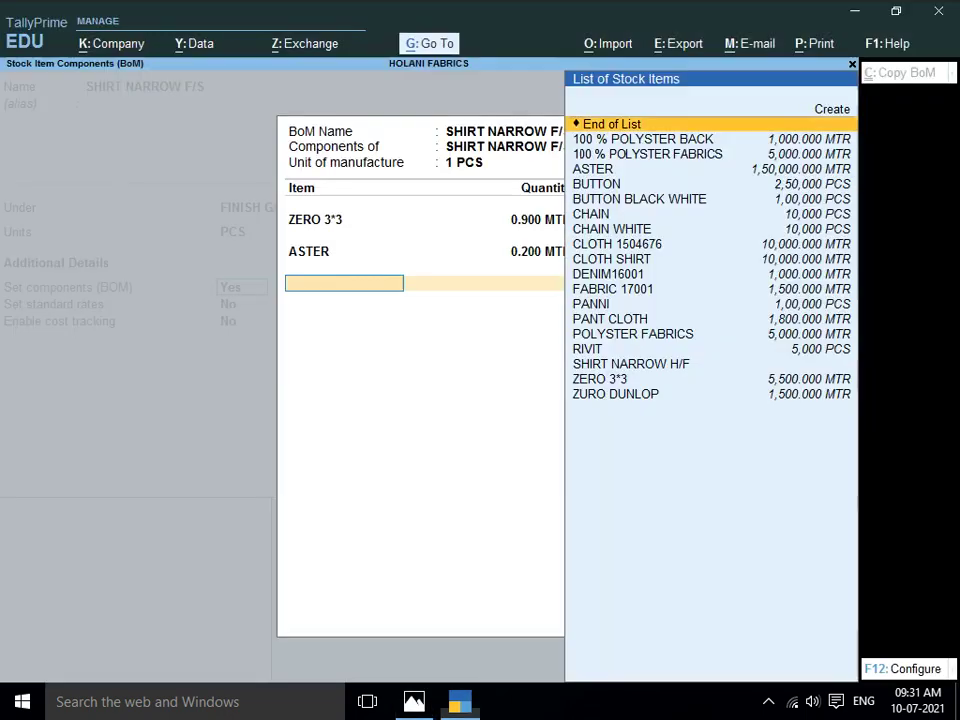
{"action": "type", "text": "BL"}
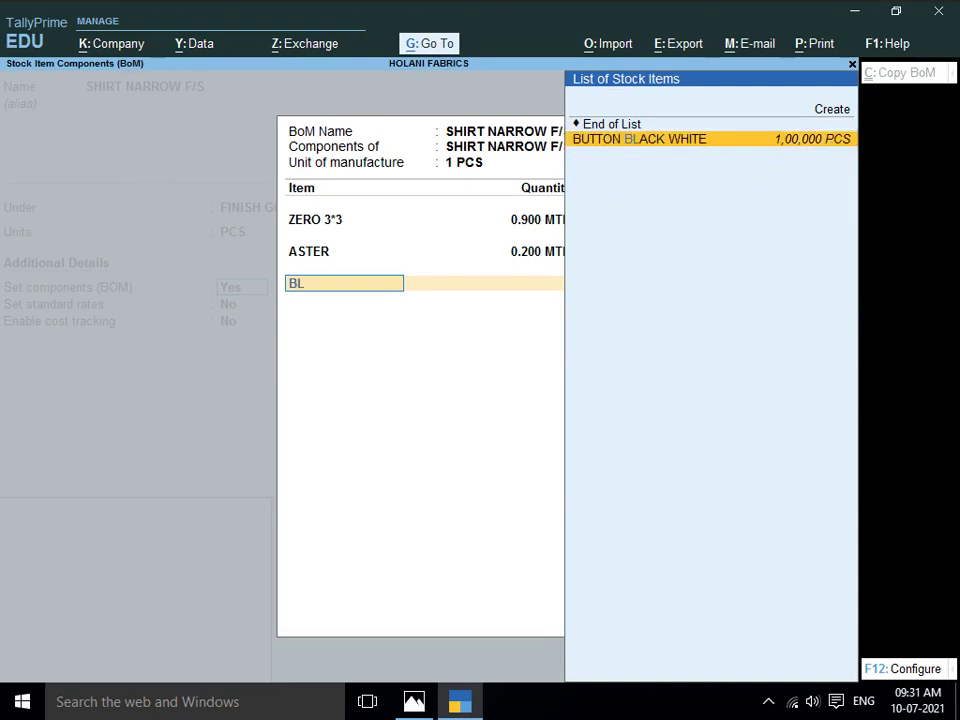
{"action": "key", "text": "Return"}
{"action": "type", "text": "4"}
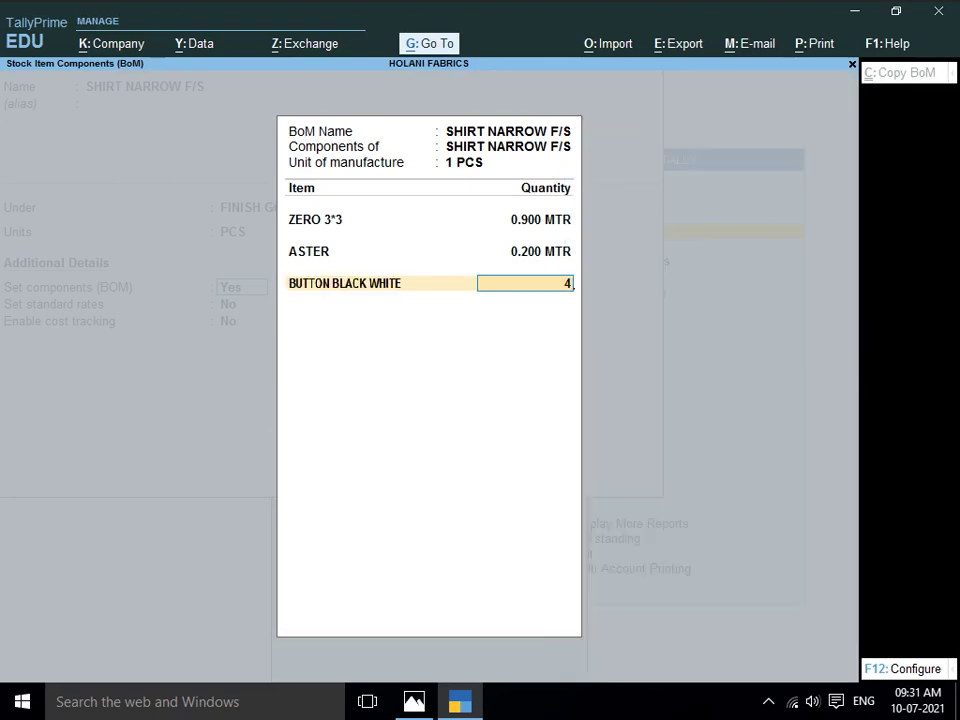
{"action": "key", "text": "Return"}
Add CHAIN as the next BOM component with quantity 1 PCS, following the Ansari Brothers invoice
{"action": "key", "text": "alt+Tab"}
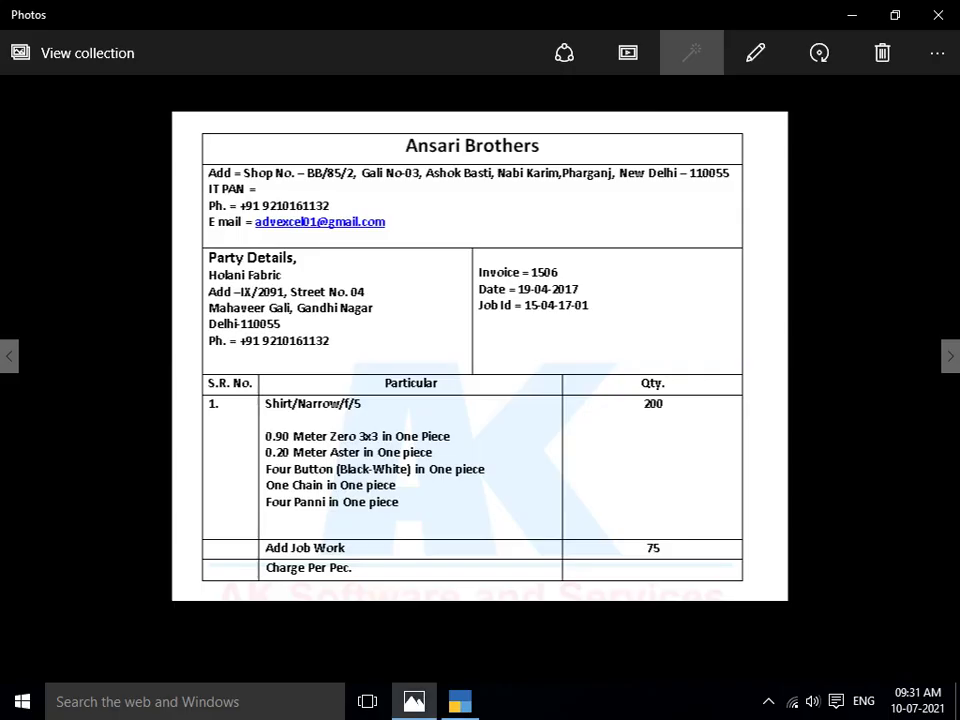
{"action": "key", "text": "alt+Tab"}
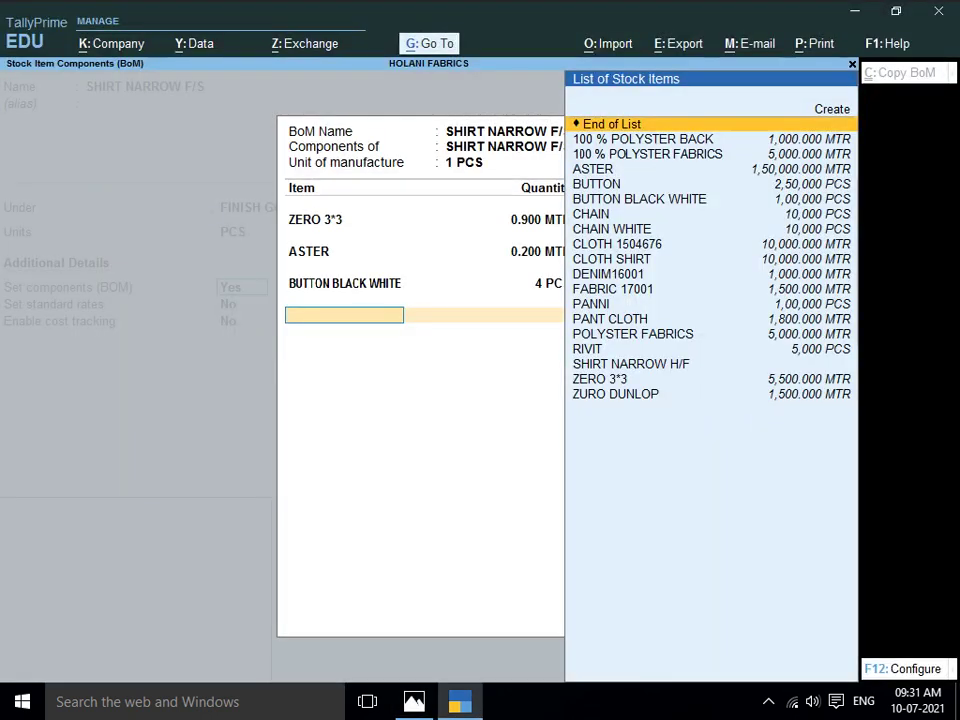
{"action": "type", "text": "CHA"}
{"action": "key", "text": "Return"}
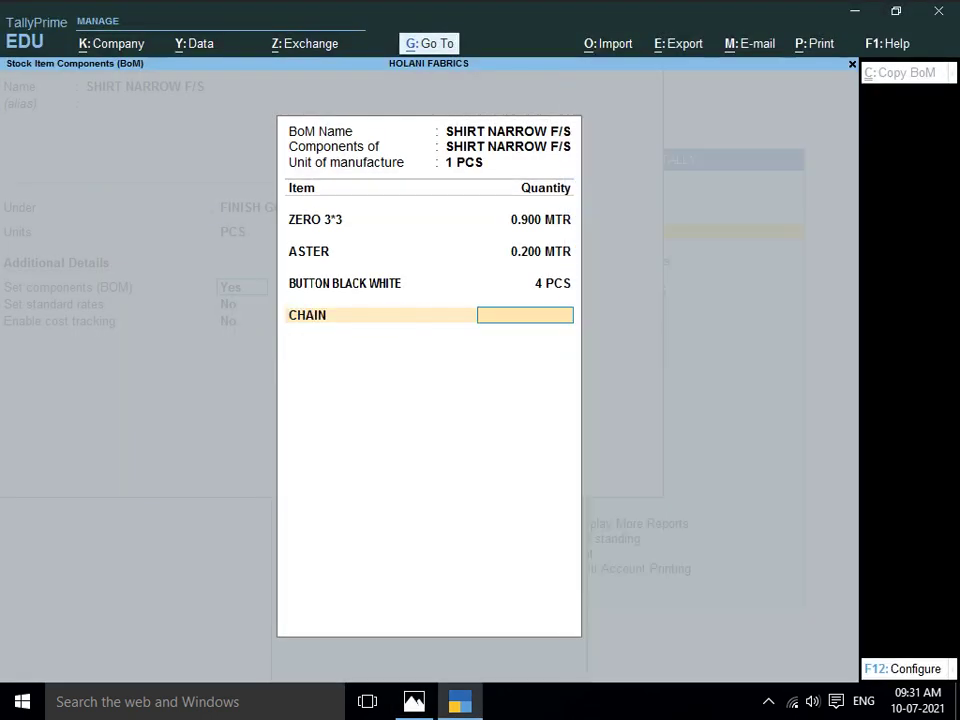
{"action": "type", "text": "1"}
{"action": "key", "text": "Return"}
Add PANNI as the last BOM component with quantity 4 PCS, as listed on the Ansari Brothers invoice
{"action": "key", "text": "alt+Tab"}
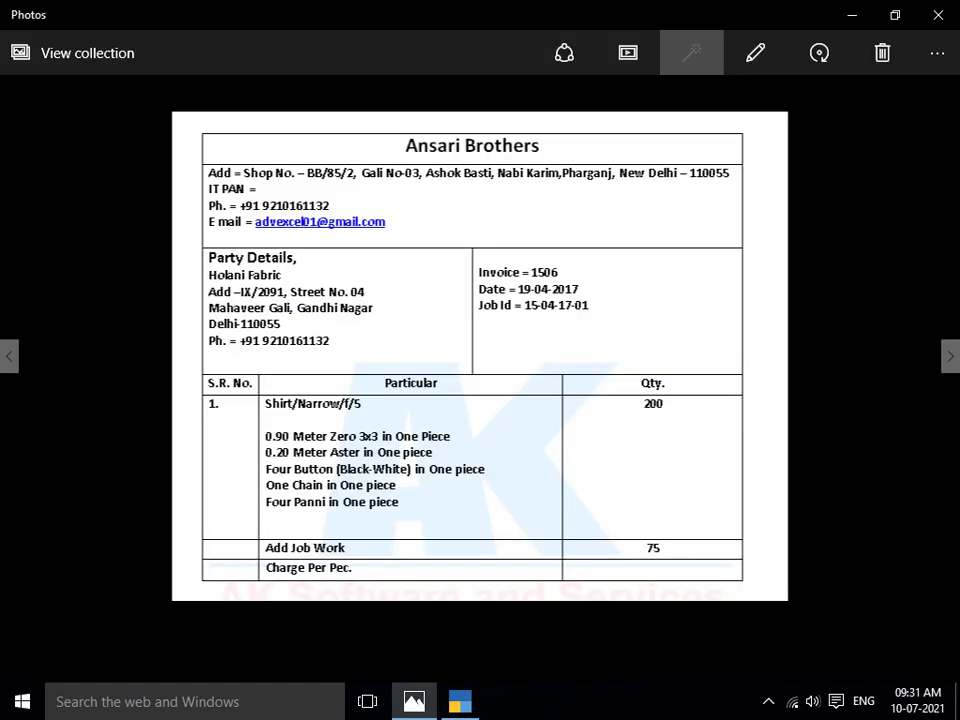
{"action": "key", "text": "alt+Tab"}
{"action": "type", "text": "PA"}
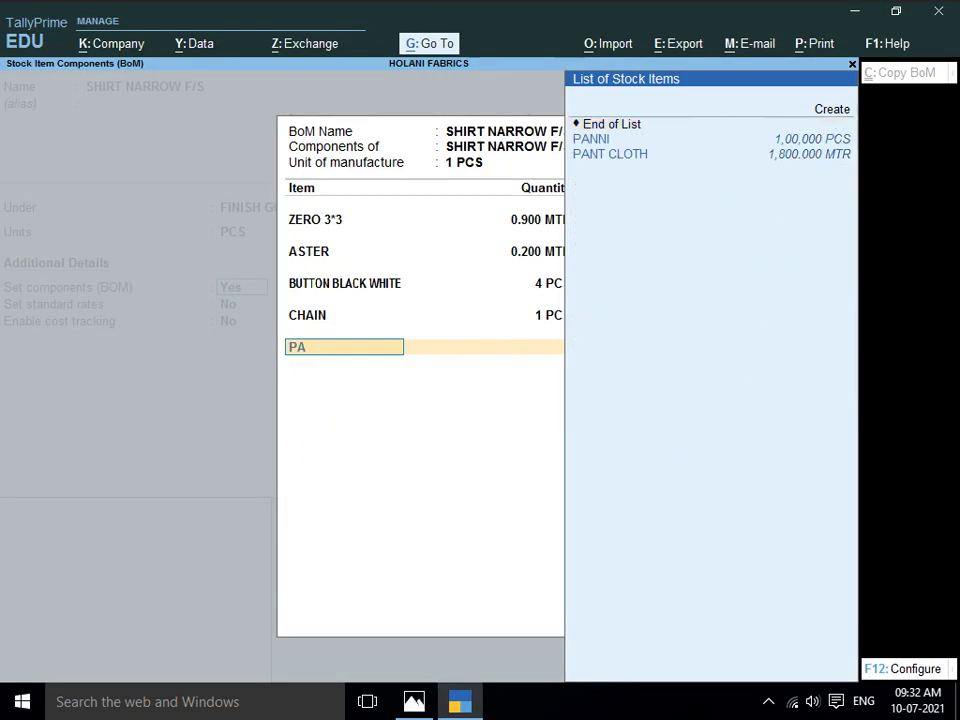
{"action": "key", "text": "Return"}
{"action": "key", "text": "Return"}
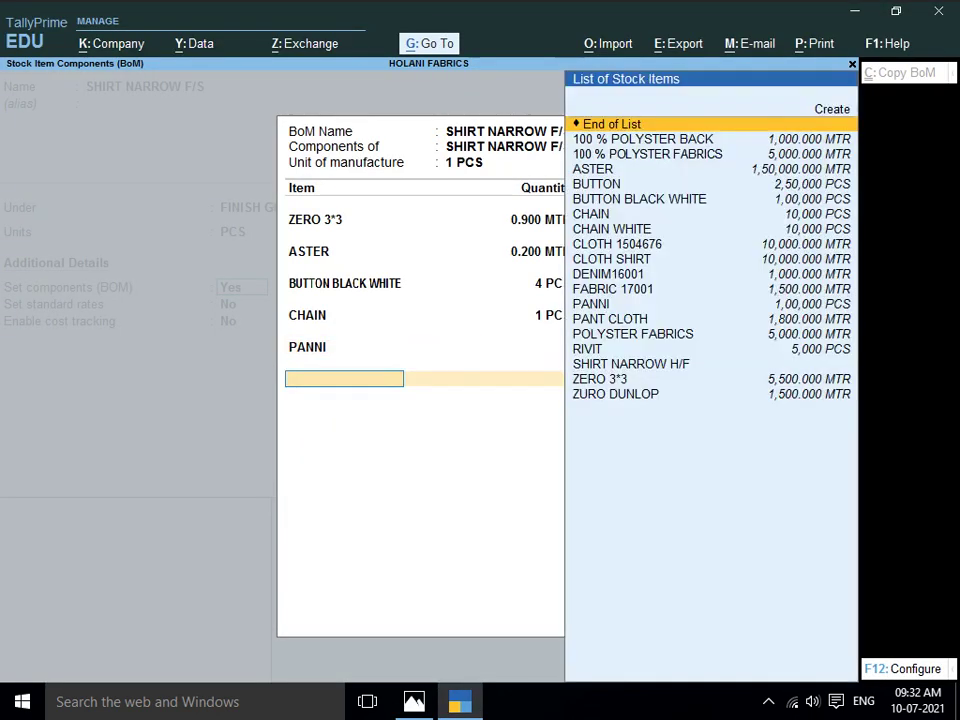
{"action": "key", "text": "BackSpace"}
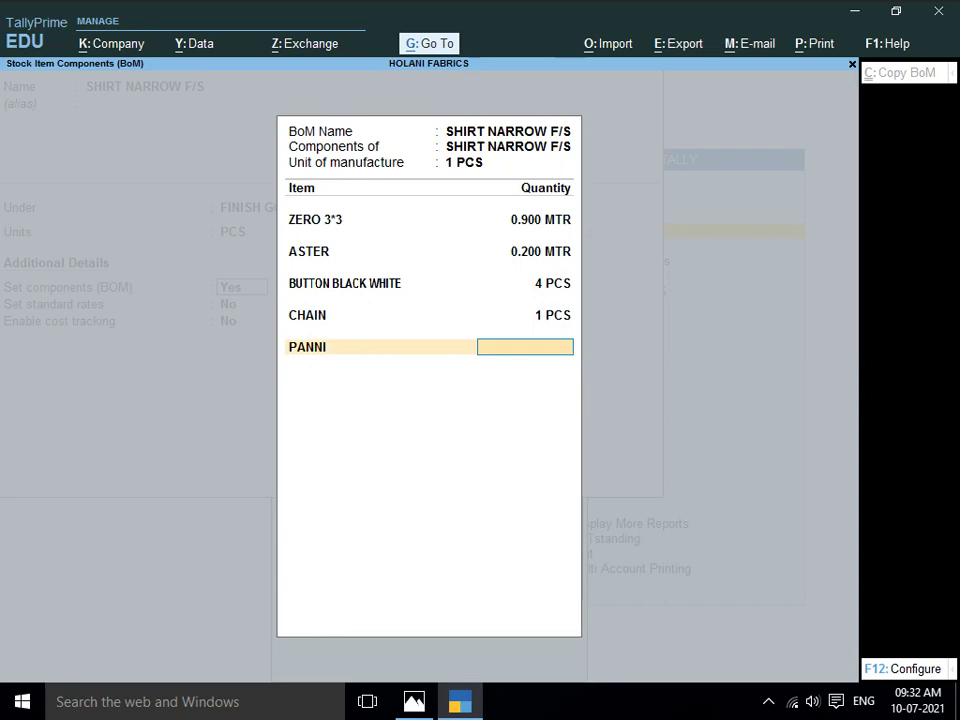
{"action": "type", "text": "4"}
{"action": "key", "text": "Return"}
Finish the BOM list, save the SHIRT NARROW F/S stock item and return to the Gateway of Tally
{"action": "key", "text": "Return"}
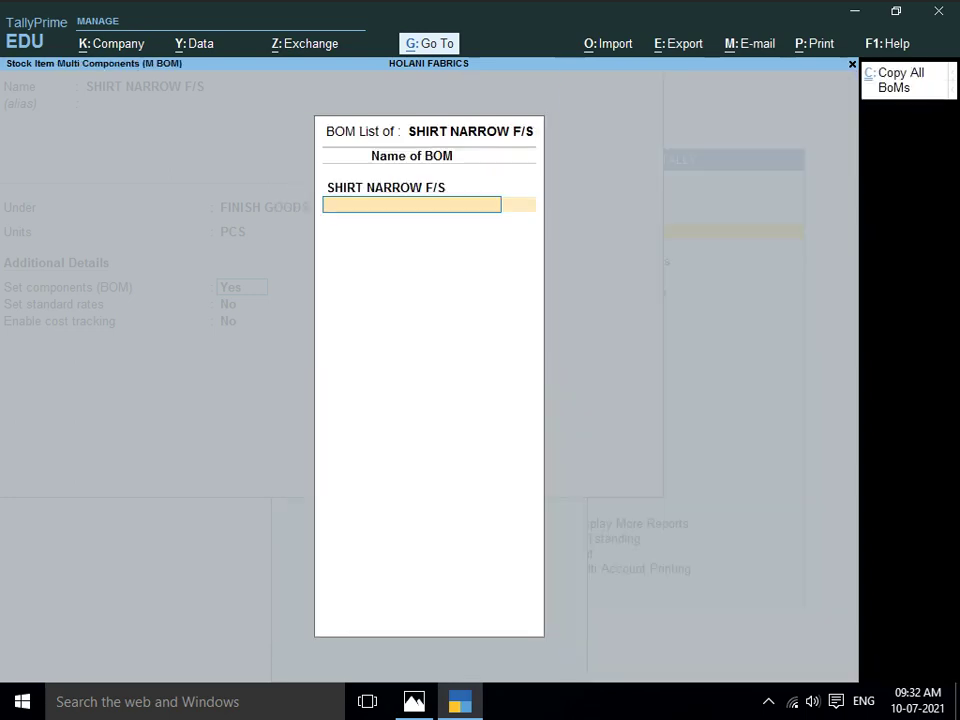
{"action": "key", "text": "Return"}
{"action": "key", "text": "Return"}
{"action": "key", "text": "Return"}
{"action": "key", "text": "Return"}
{"action": "key", "text": "Return"}
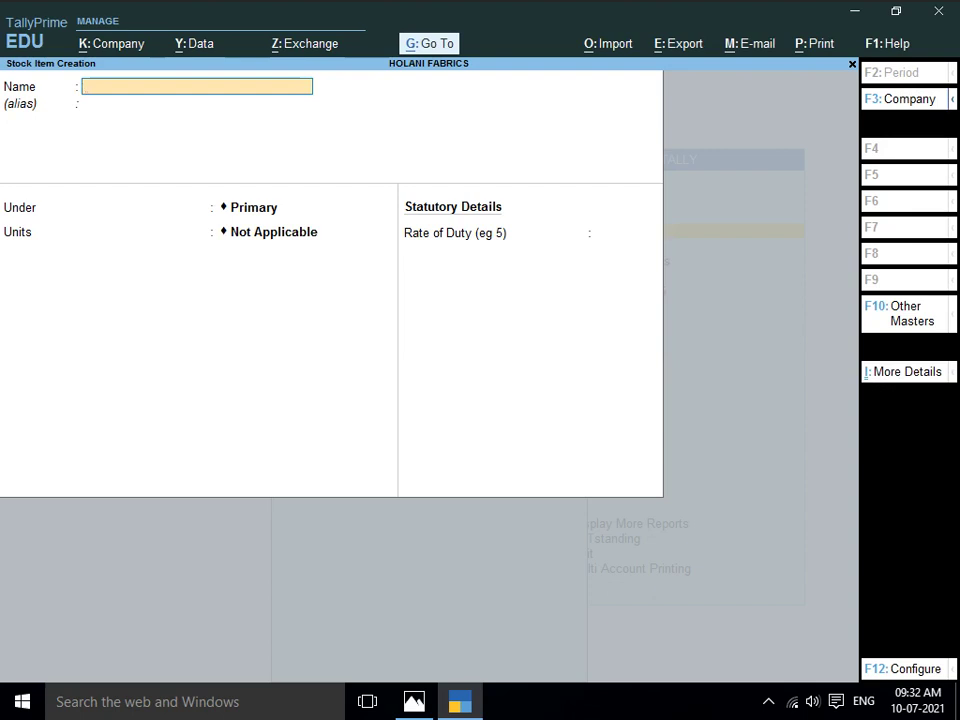
{"action": "key", "text": "Escape"}
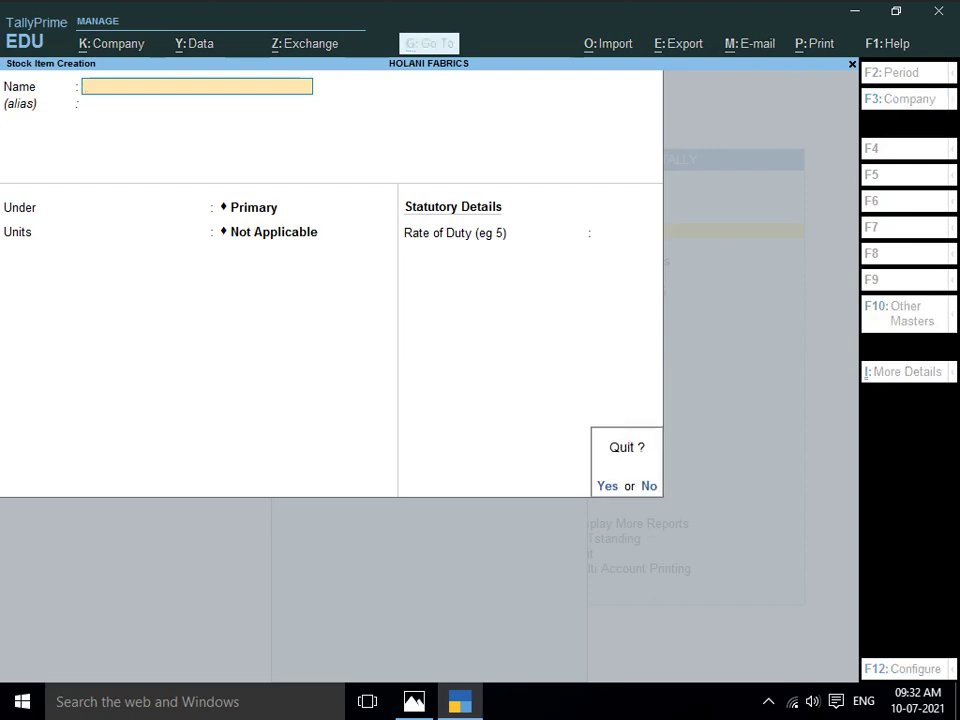
{"action": "key", "text": "Return"}
{"action": "key", "text": "Escape"}
Open voucher entry and change the voucher type to Job Work Out Order
{"action": "key", "text": "Down"}
{"action": "key", "text": "Down"}
{"action": "key", "text": "Down"}
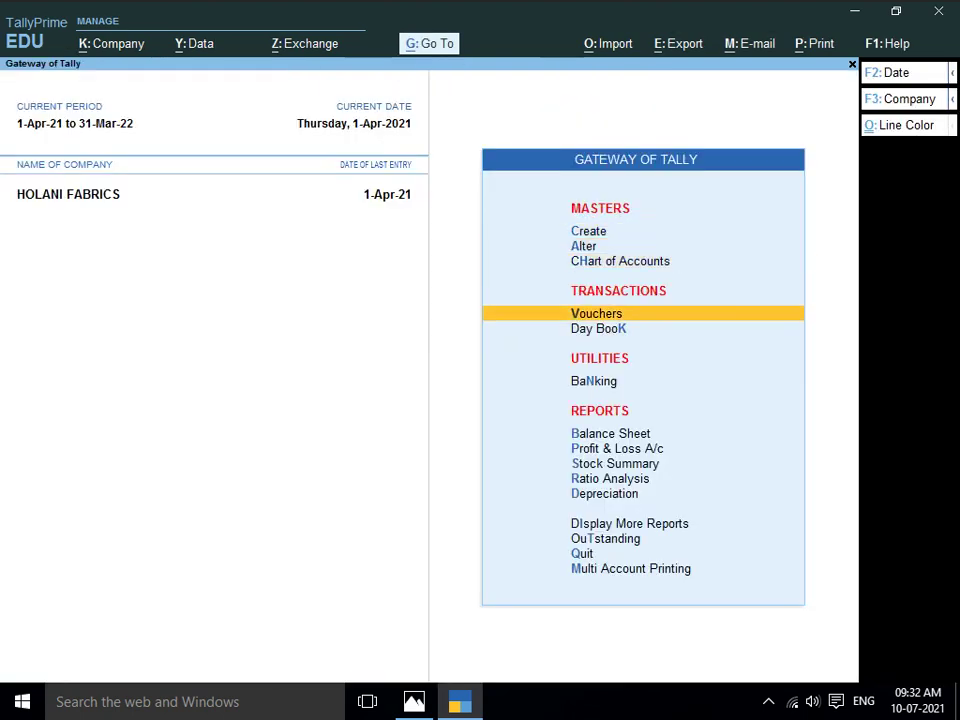
{"action": "key", "text": "Return"}
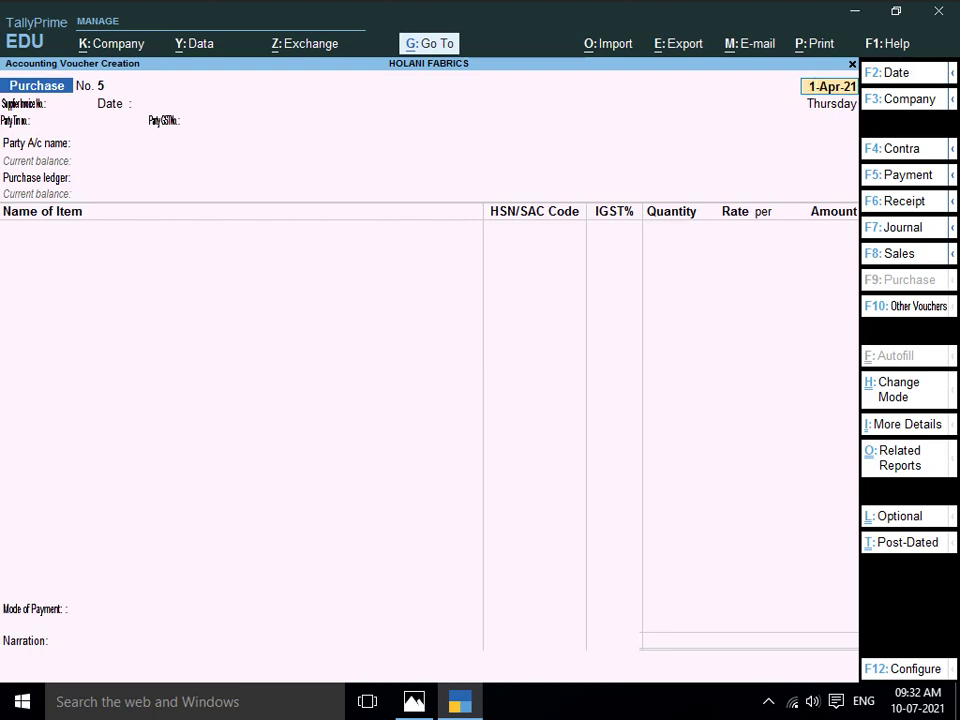
{"action": "key", "text": "F10"}
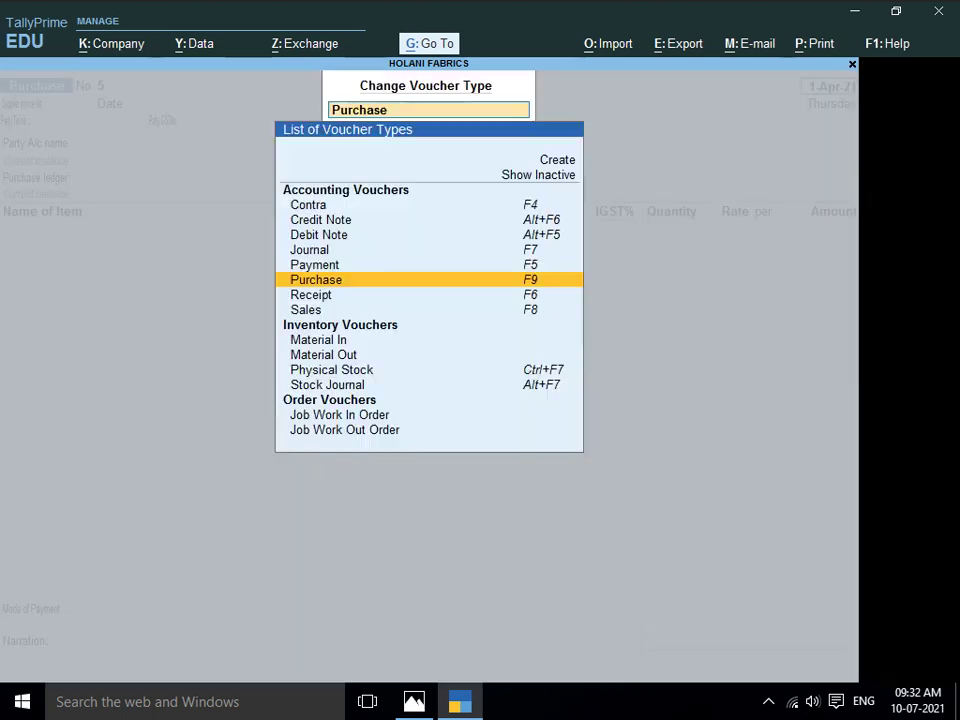
{"action": "key", "text": "Down"}
{"action": "key", "text": "Down"}
{"action": "key", "text": "Down"}
{"action": "key", "text": "Down"}
{"action": "key", "text": "Down"}
{"action": "key", "text": "Down"}
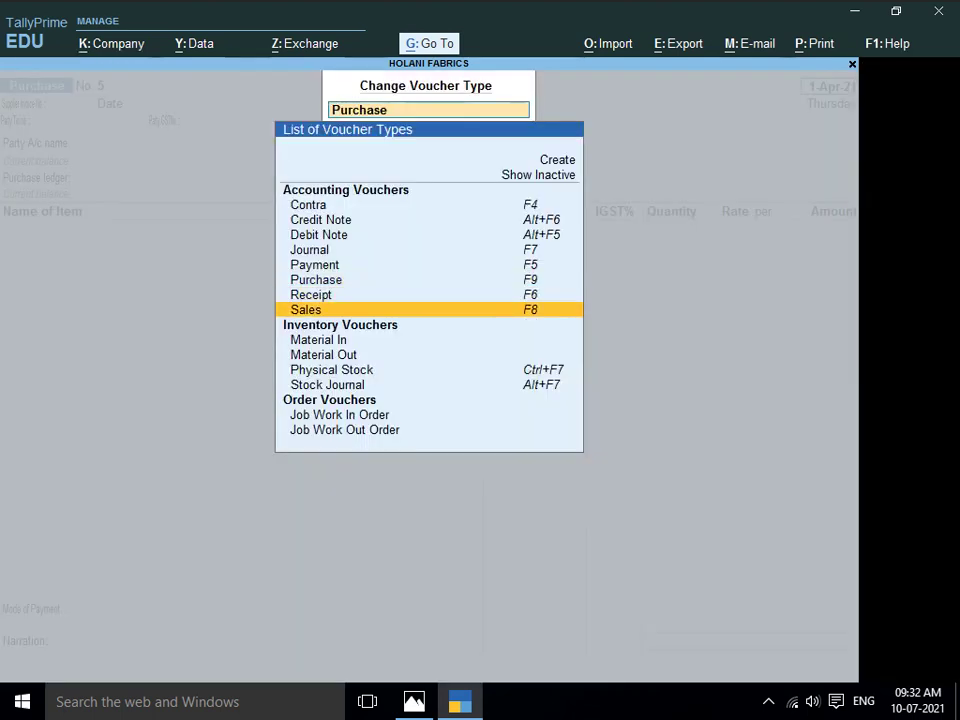
{"action": "key", "text": "Down"}
{"action": "key", "text": "Down"}
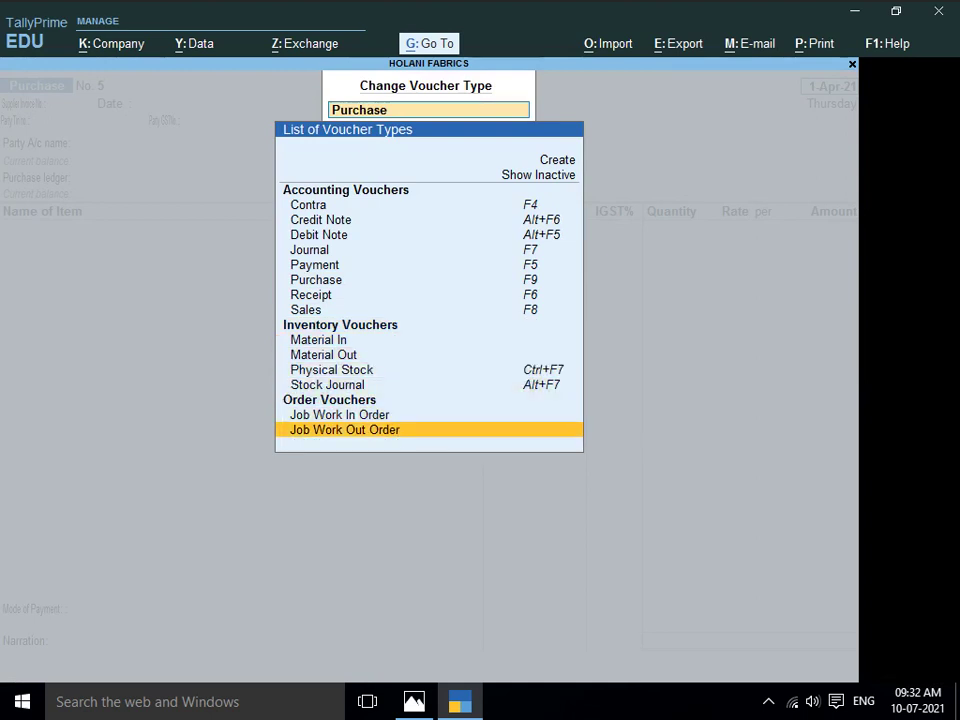
{"action": "key", "text": "Return"}
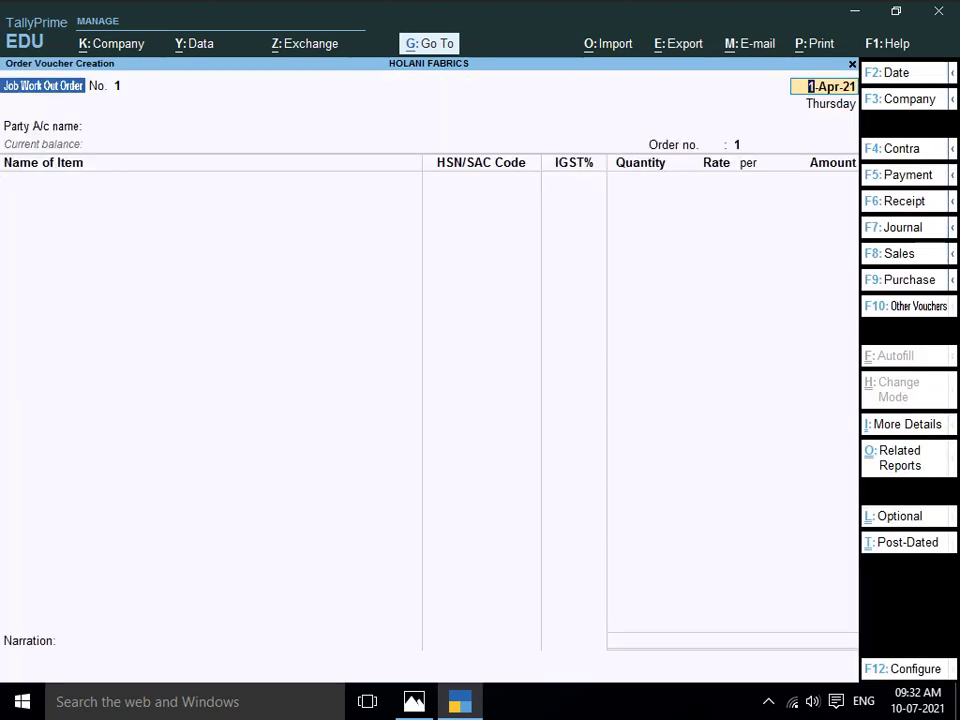
Keep the order date 1-Apr-21 and create a new party ledger named VINAYANK INDIA PVT LTD, consulting the Vinayak India invoice
{"action": "key", "text": "Return"}
{"action": "key", "text": "Down"}
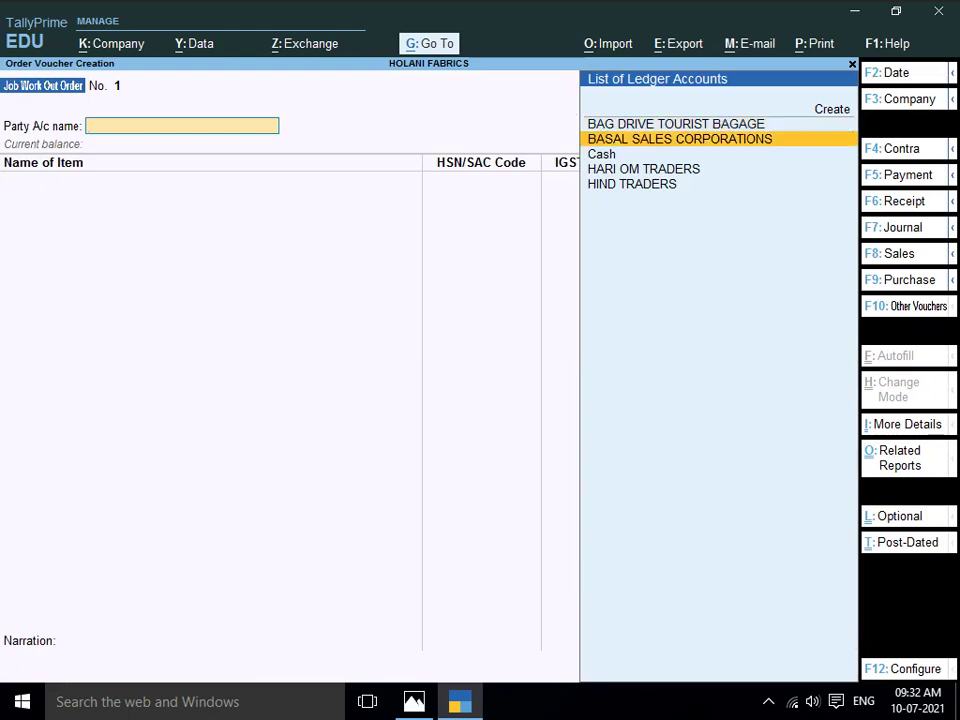
{"action": "key", "text": "alt+c"}
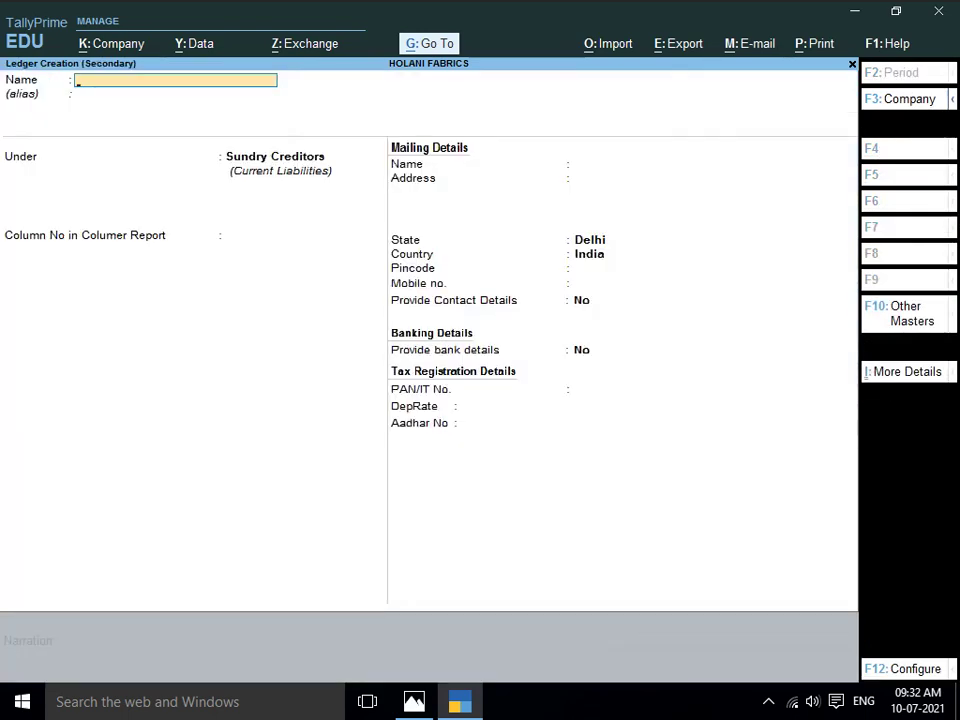
{"action": "type", "text": "VINAYANK"}
{"action": "key", "text": "alt+Tab"}
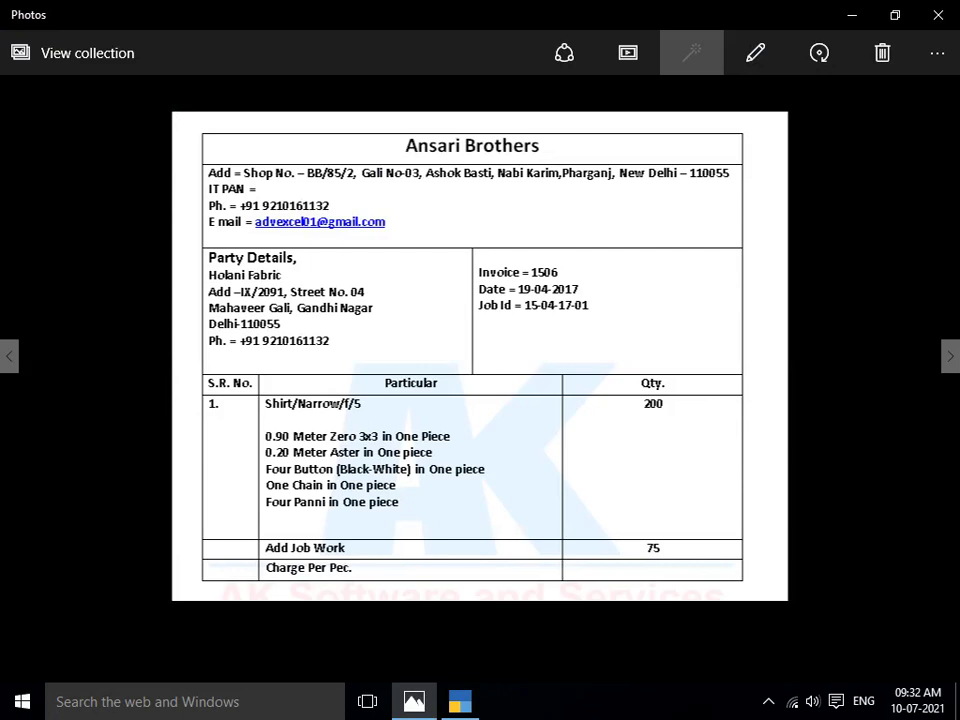
{"action": "key", "text": "Right"}
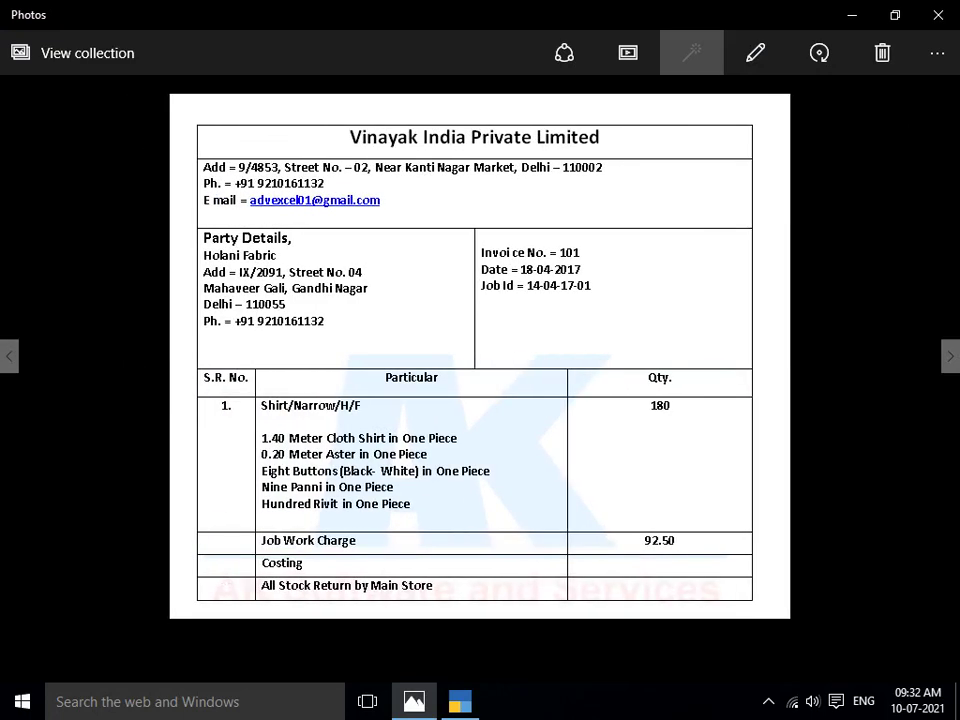
{"action": "key", "text": "alt+Tab"}
{"action": "type", "text": "INDIA"}
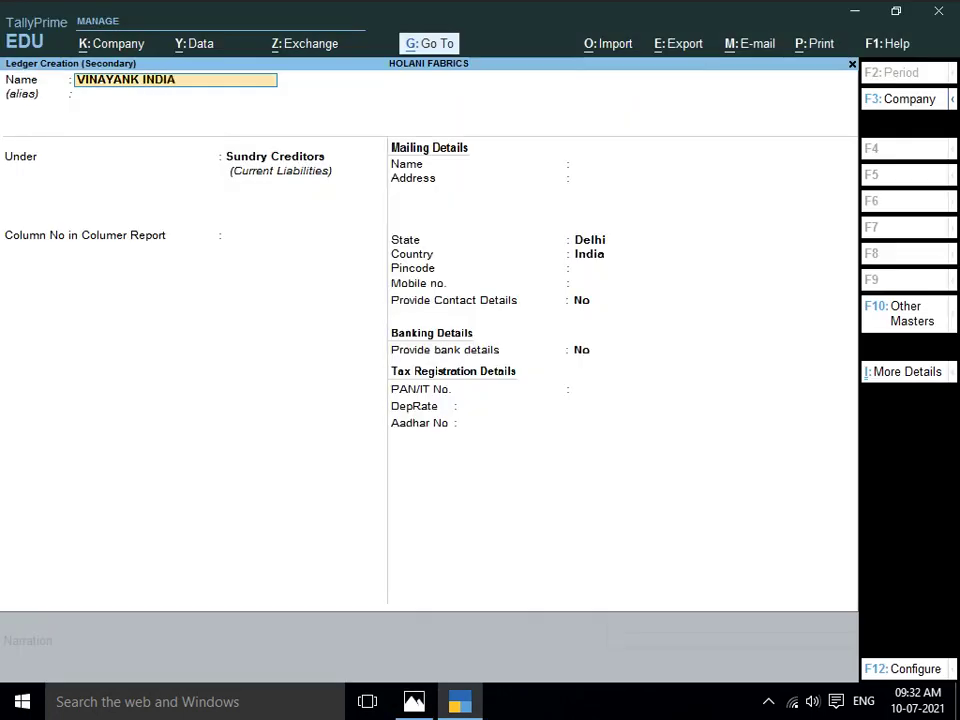
{"action": "type", "text": " PVT LTD"}
{"action": "key", "text": "Return"}
Keep the new ledger under Sundry Creditors without an alias, with state Delhi and no address, and save it
{"action": "key", "text": "Return"}
{"action": "key", "text": "Return"}
{"action": "key", "text": "Return"}
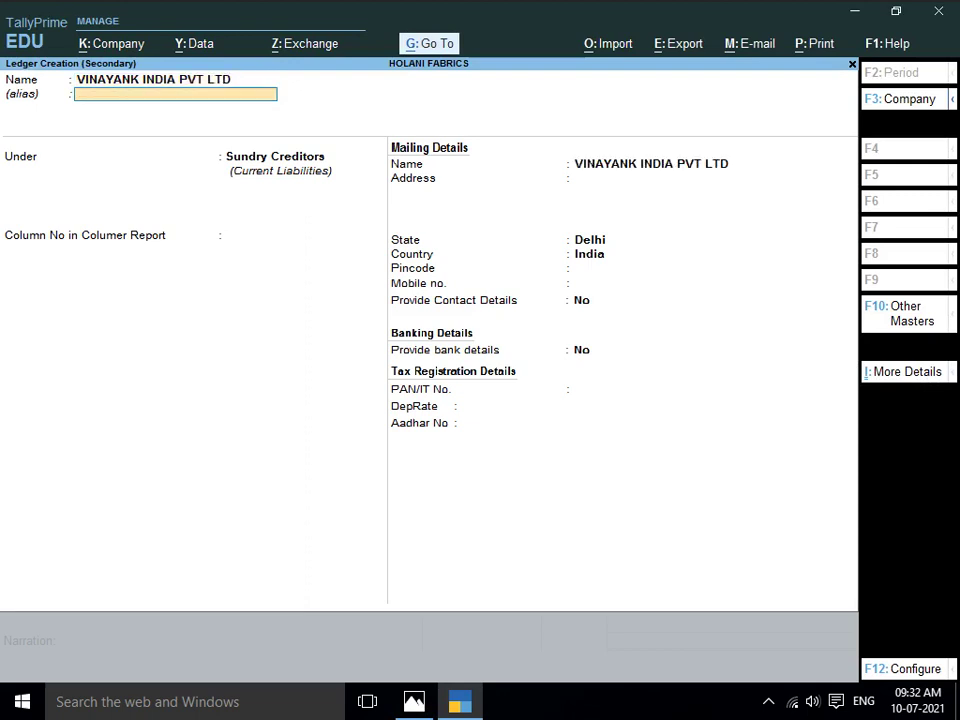
{"action": "key", "text": "Return"}
{"action": "key", "text": "Return"}
{"action": "key", "text": "Return"}
{"action": "key", "text": "Return"}
{"action": "key", "text": "Return"}
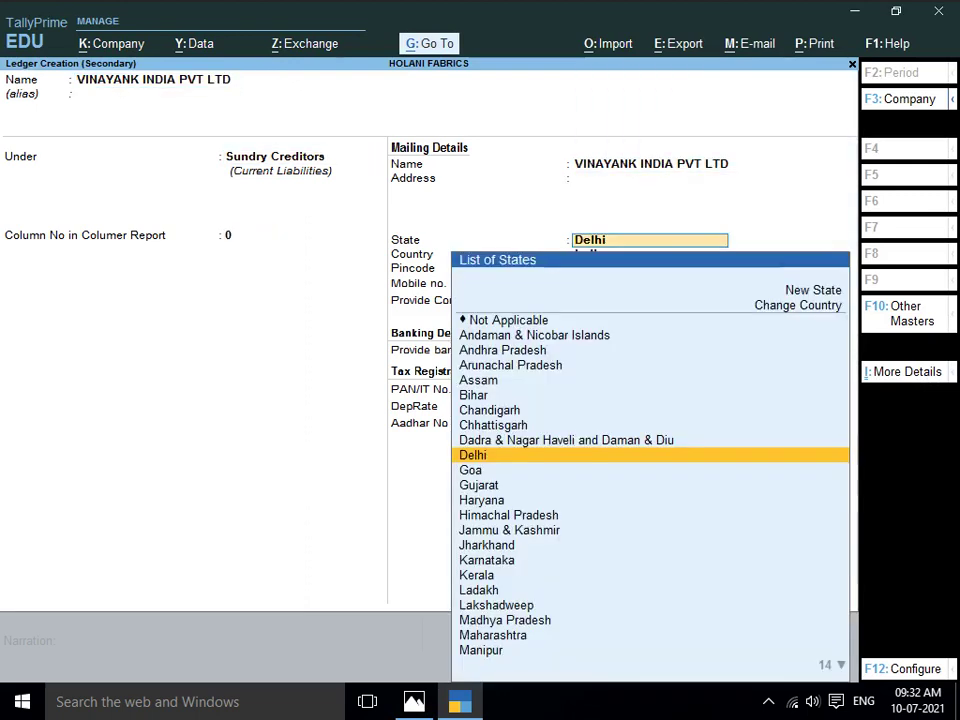
{"action": "key", "text": "ctrl+a"}
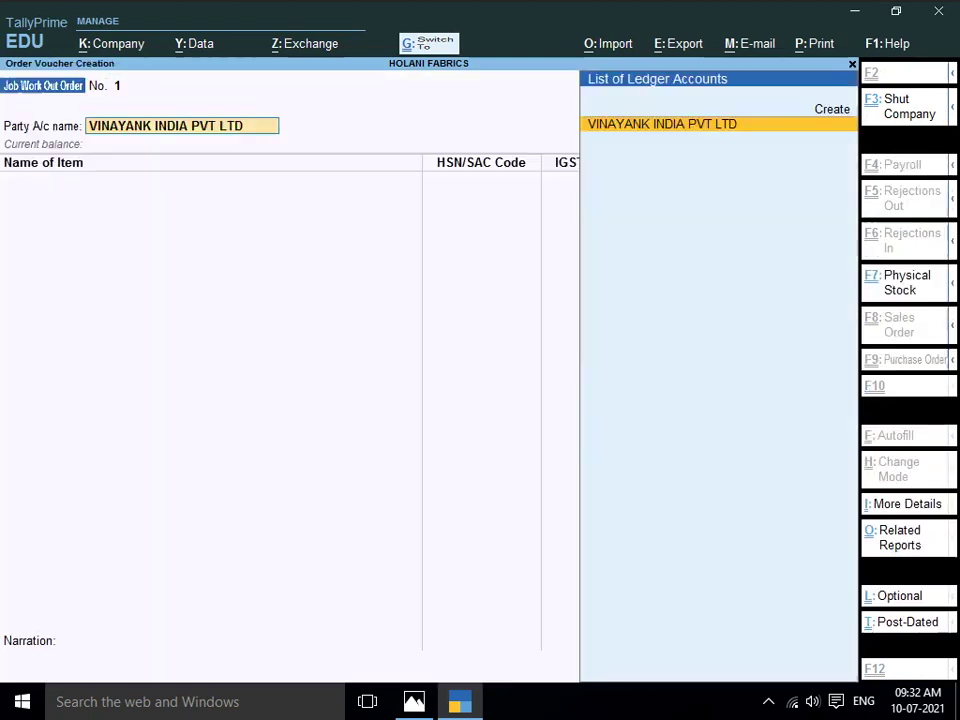
Use VINAYANK INDIA PVT LTD as the order's party, accept its party details and keep order number 1
{"action": "key", "text": "Return"}
{"action": "key", "text": "ctrl+a"}
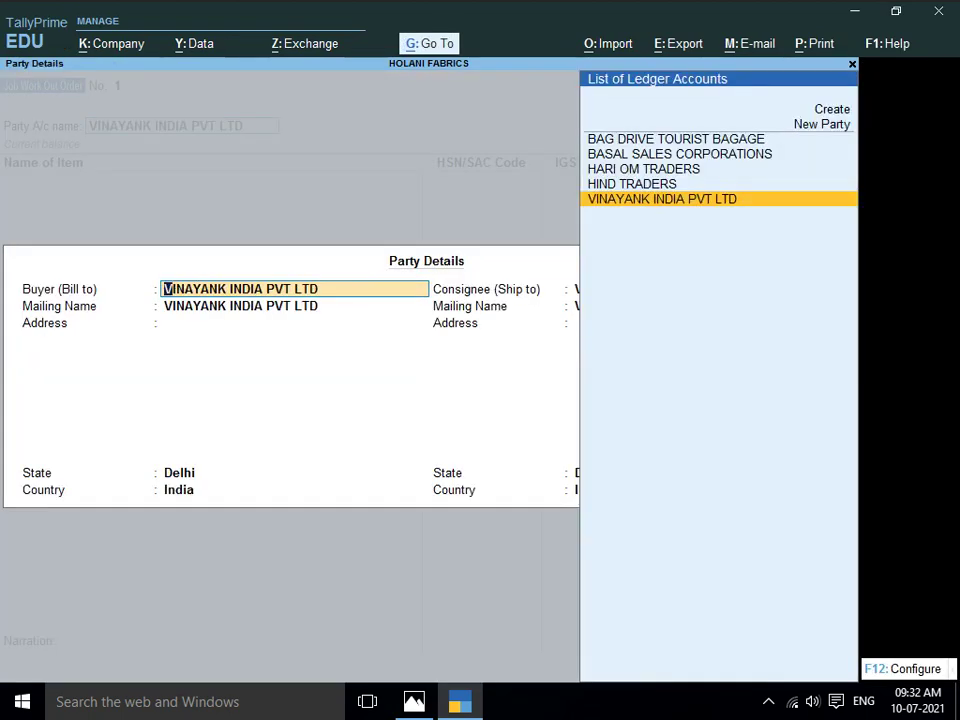
{"action": "key", "text": "Return"}
{"action": "key", "text": "ctrl+a"}
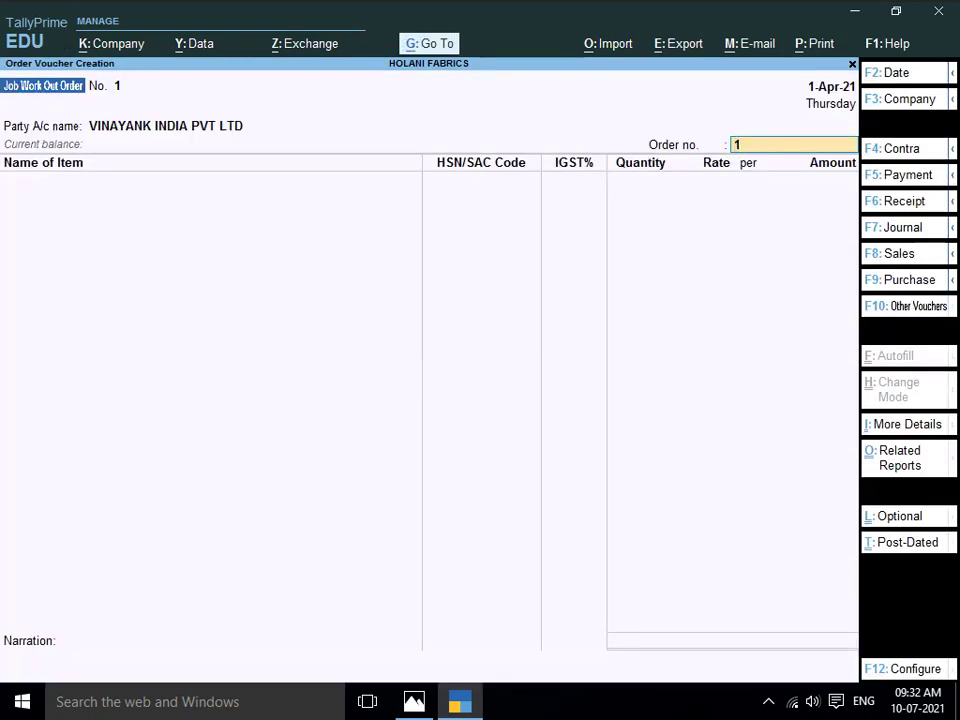
{"action": "key", "text": "Return"}
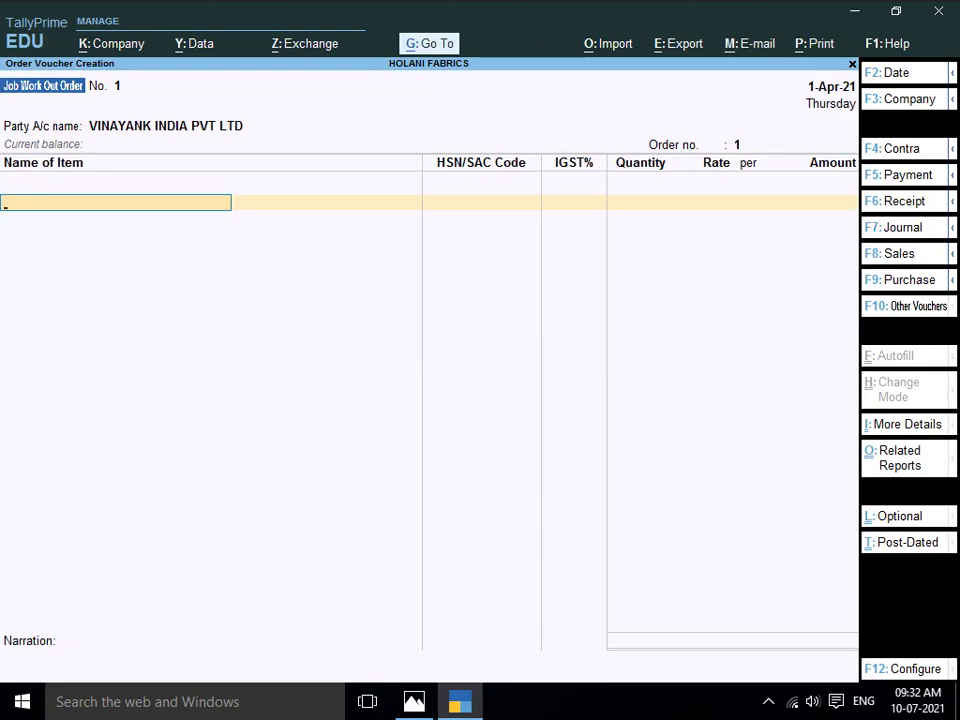
Select SHIRT NARROW H/F as the order's first item, following the Vinayak India invoice
{"action": "key", "text": "alt+Tab"}
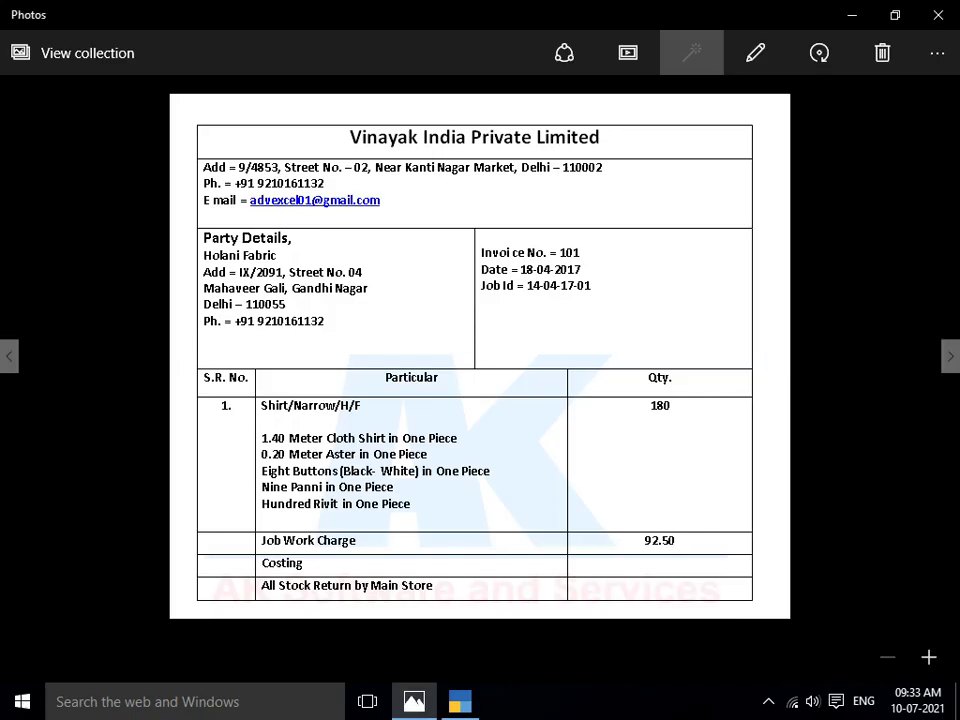
{"action": "key", "text": "alt+Tab"}
{"action": "type", "text": "SHIRT"}
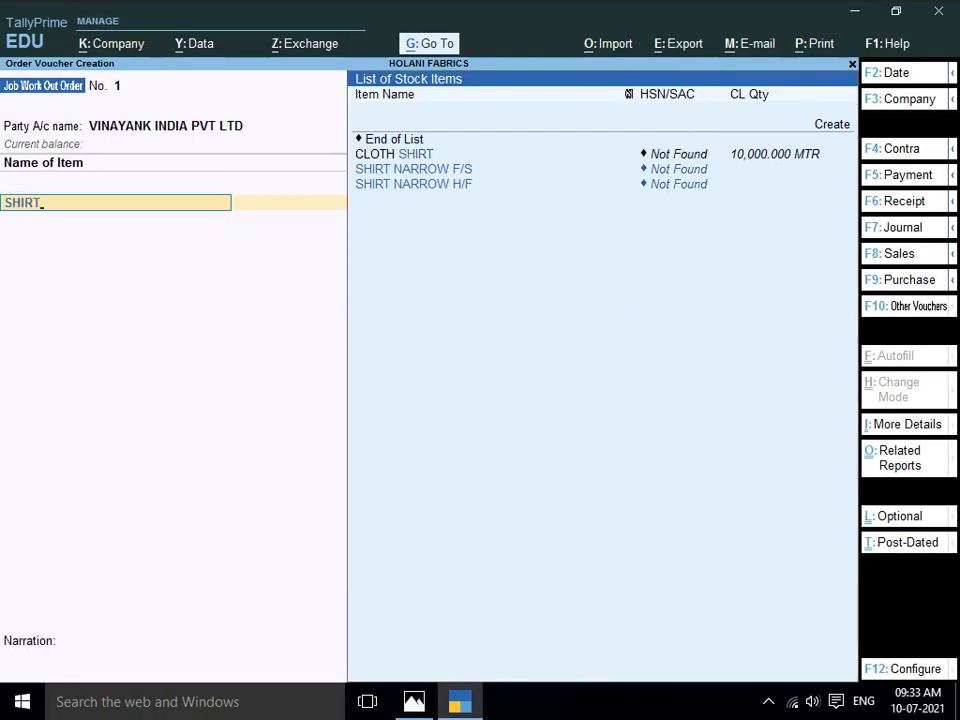
{"action": "key", "text": "Down"}
{"action": "key", "text": "Down"}
{"action": "key", "text": "Return"}
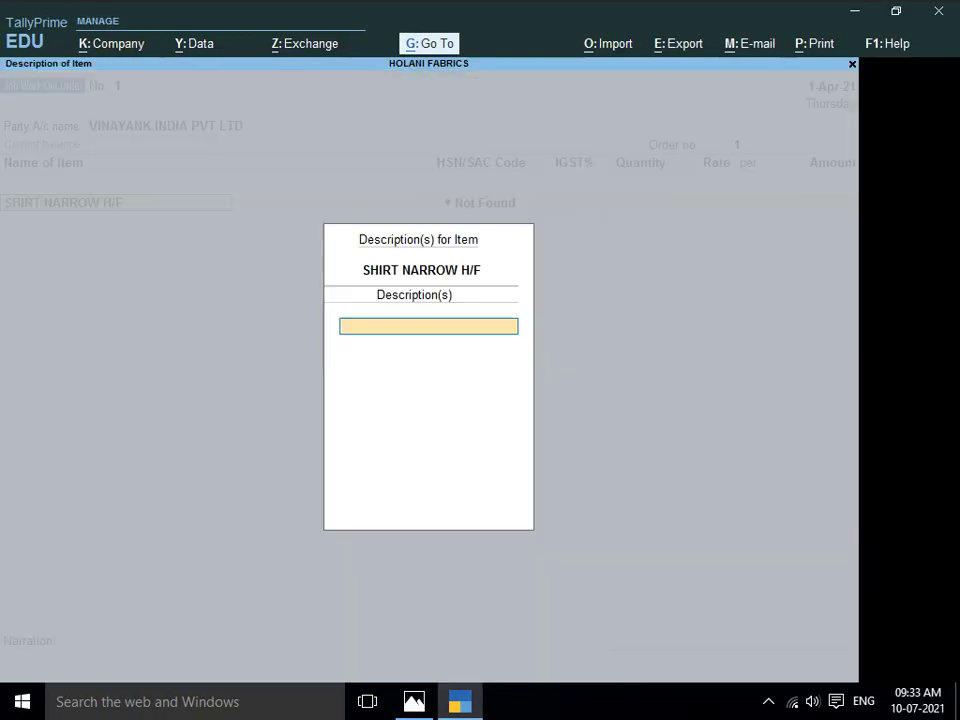
Leave the item description blank, keep Track Components at Yes and the item's due date at 1-Apr-21
{"action": "key", "text": "Return"}
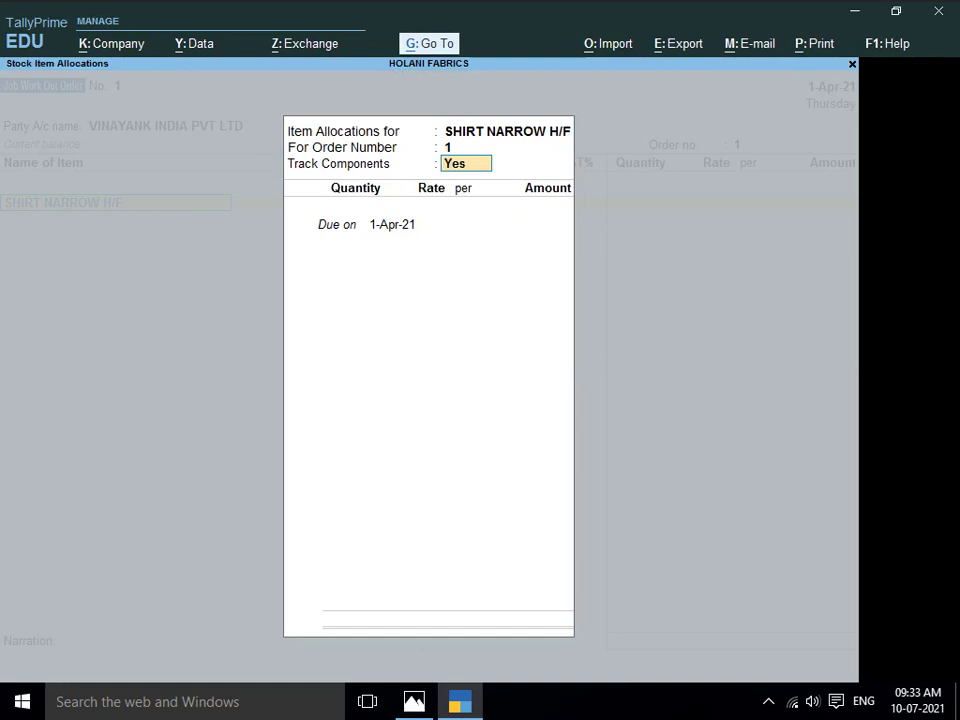
{"action": "key", "text": "Return"}
{"action": "key", "text": "Return"}
{"action": "key", "text": "BackSpace"}
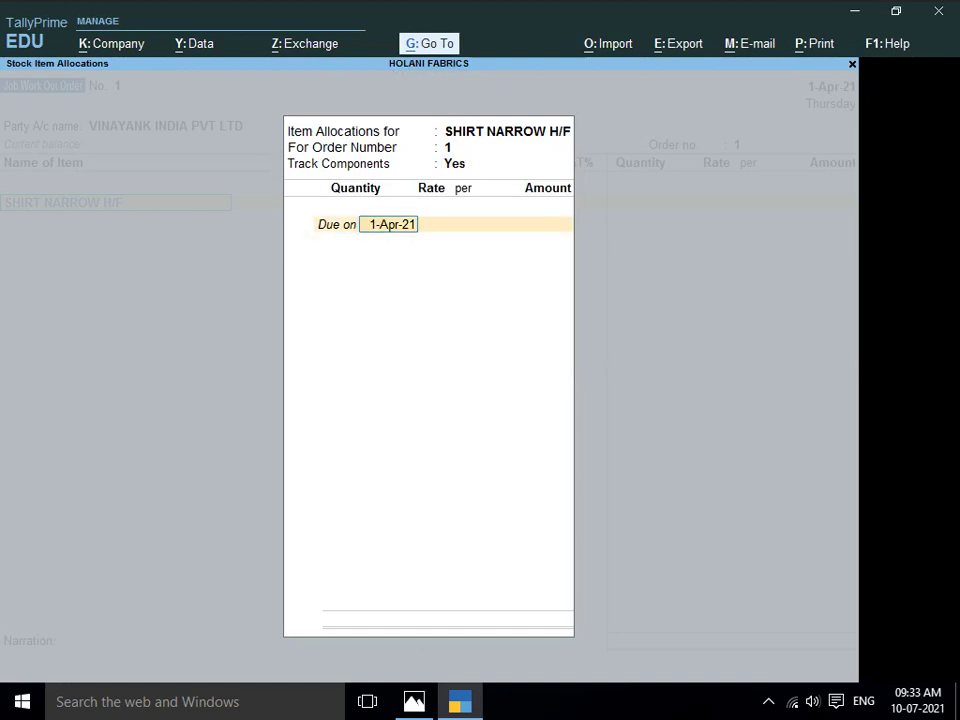
{"action": "key", "text": "Return"}
{"action": "key", "text": "Return"}
{"action": "key", "text": "BackSpace"}
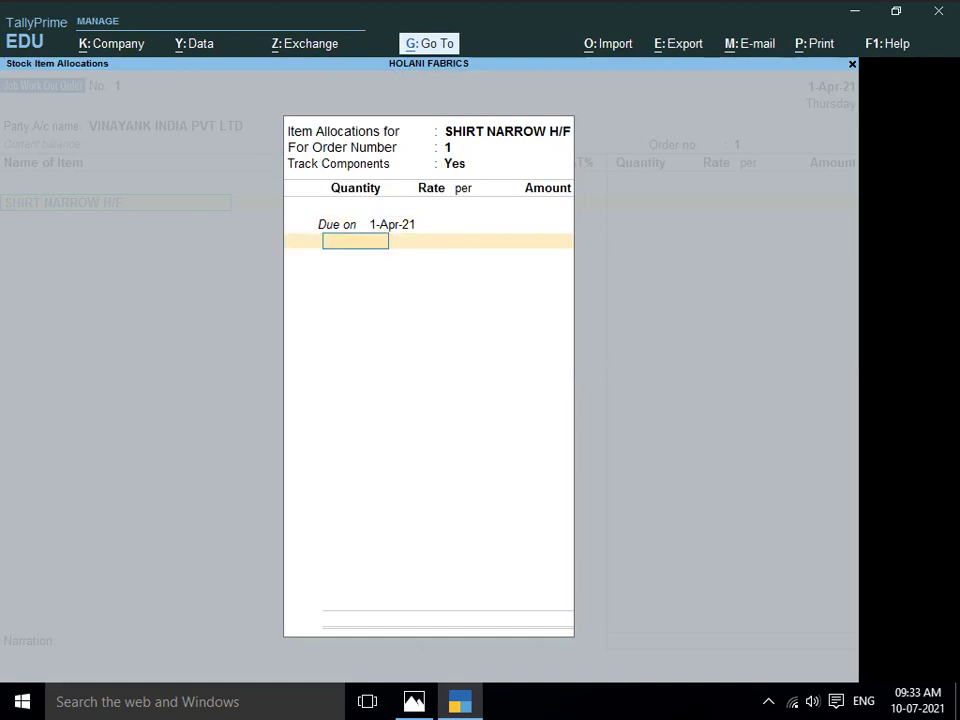
Check the quantity on the Vinayak India invoice and enter 180 PCS for SHIRT NARROW H/F
{"action": "key", "text": "alt+Tab"}
{"action": "key", "text": "alt+Tab"}
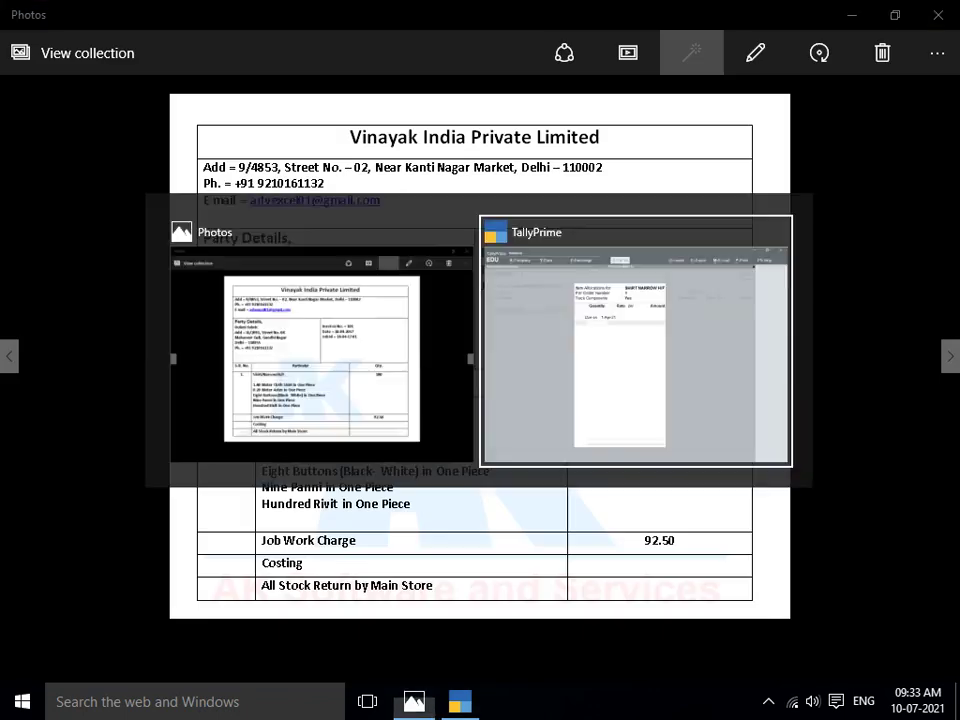
{"action": "type", "text": "180"}
{"action": "key", "text": "Return"}
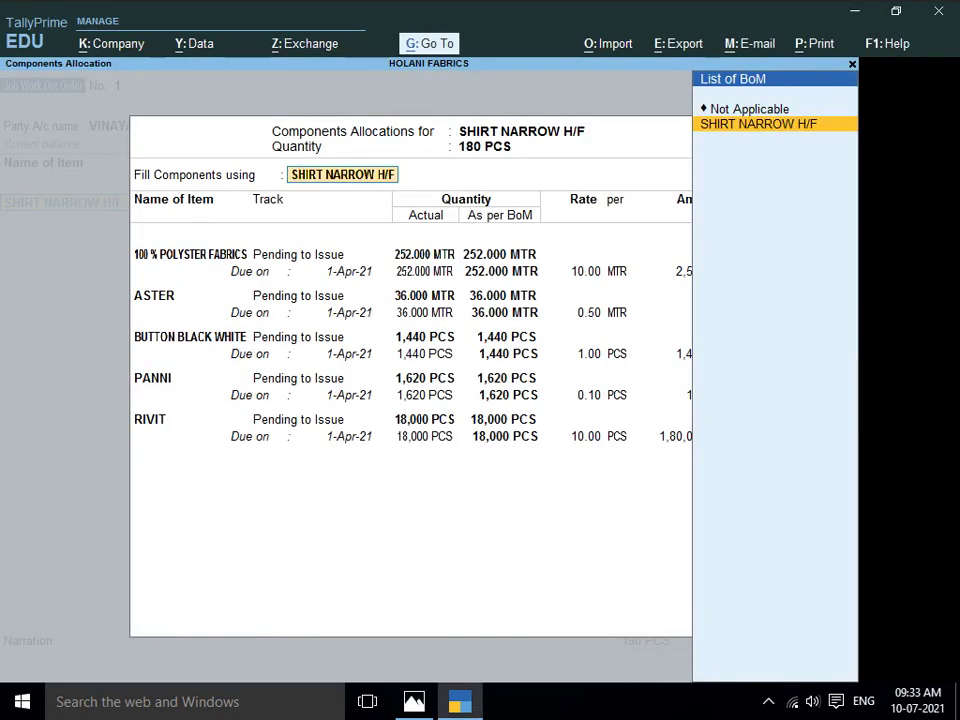
Fill the components from the SHIRT NARROW H/F BOM and keep 100 % POLYSTER FABRICS as Pending to Issue
{"action": "key", "text": "Return"}
{"action": "key", "text": "Return"}
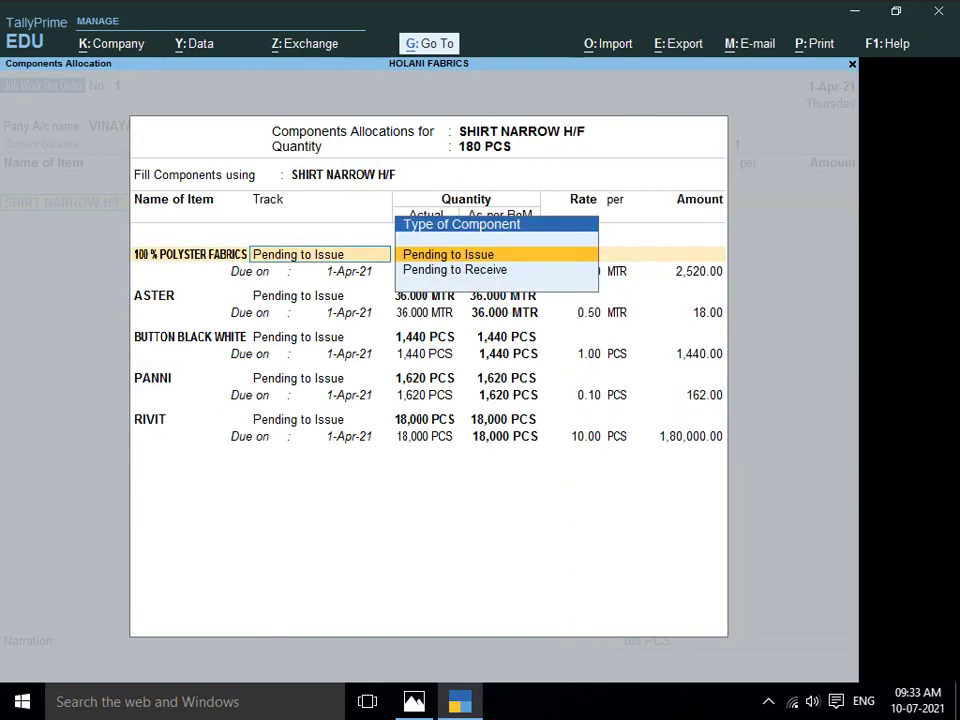
{"action": "key", "text": "Return"}
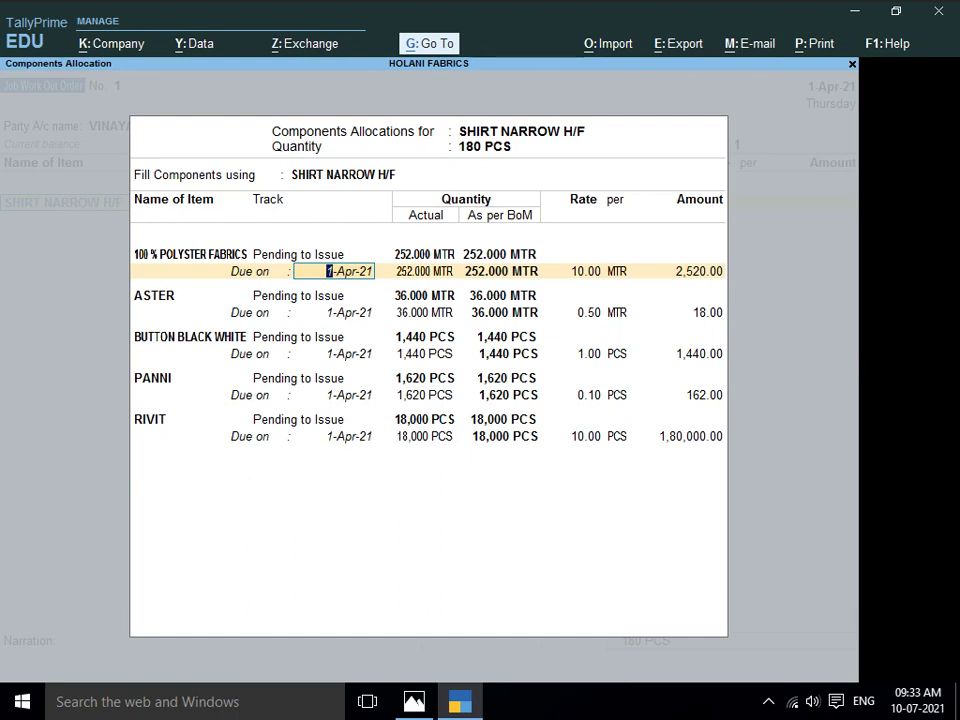
Open Excel and begin a sum in cell C9 with the polyester fabric and aster amounts, 2520 and 18
{"action": "key", "text": "super+r"}
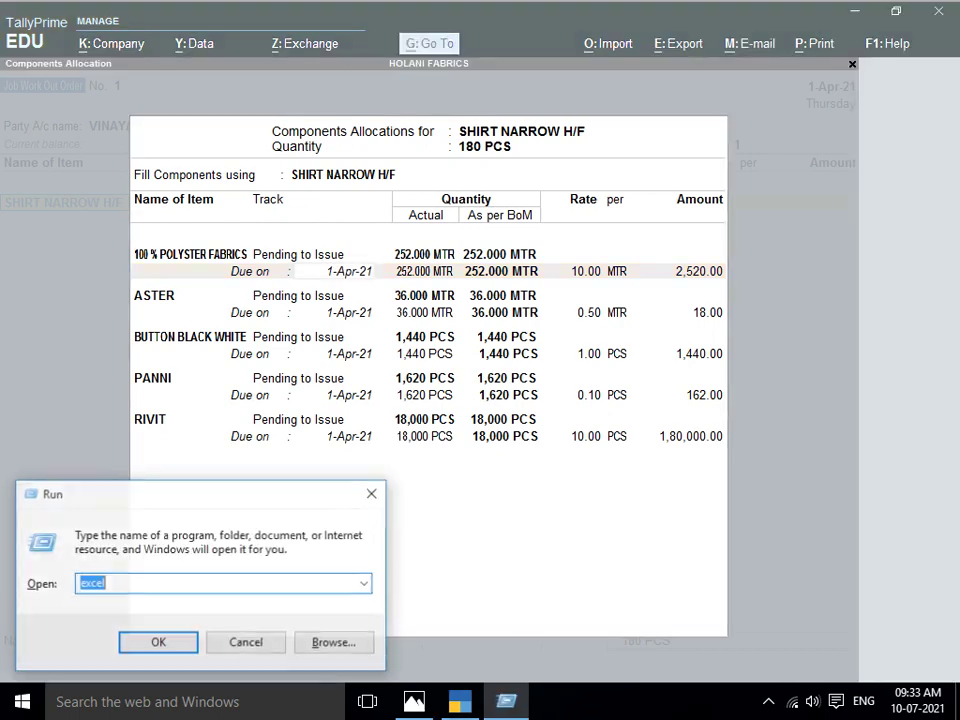
{"action": "key", "text": "Return"}
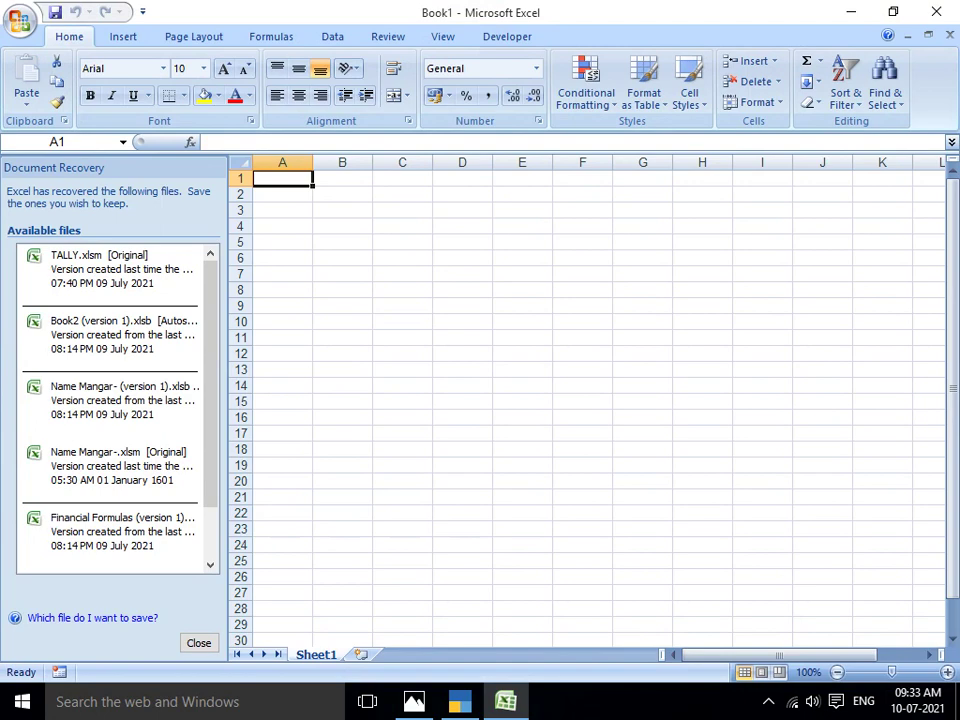
{"action": "left_click", "coordinate": [402, 306]}
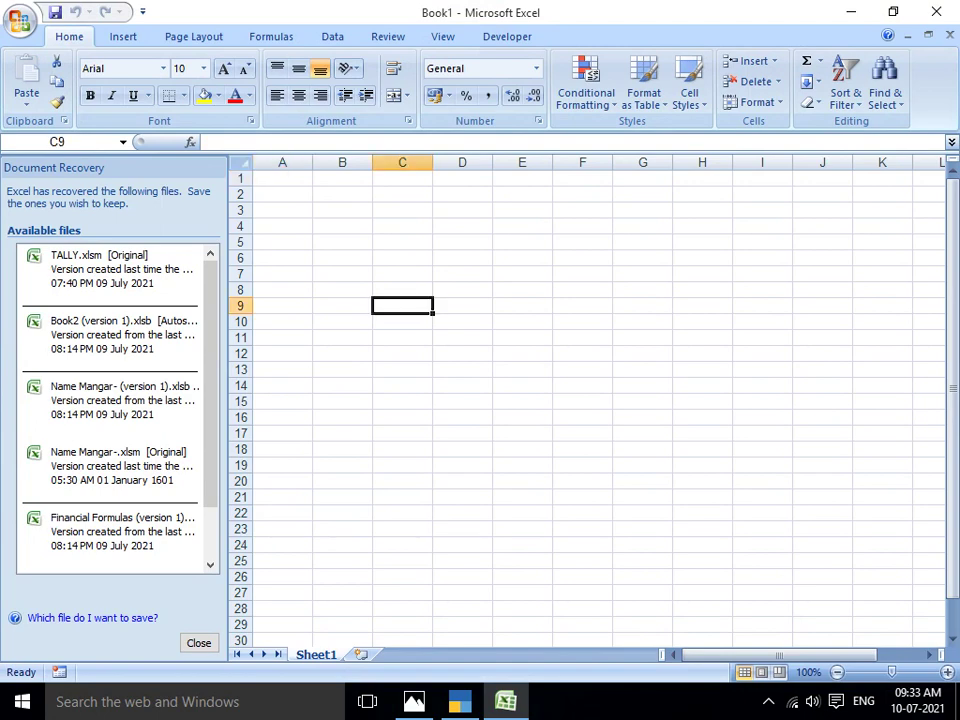
{"action": "type", "text": "="}
{"action": "key", "text": "alt+Tab"}
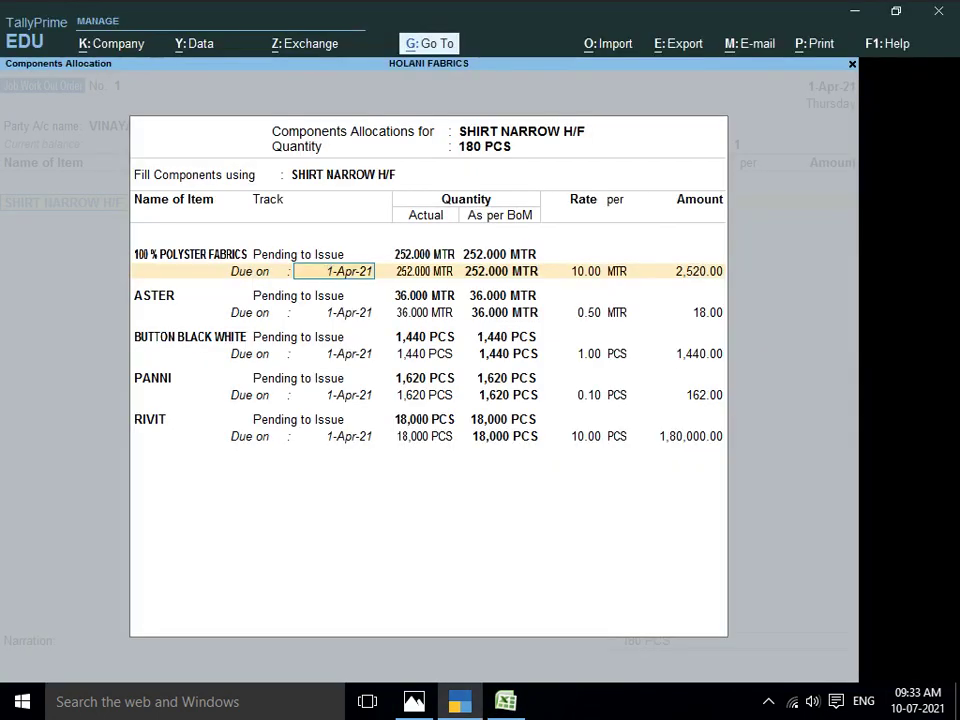
{"action": "key", "text": "alt+Tab"}
{"action": "type", "text": "2520"}
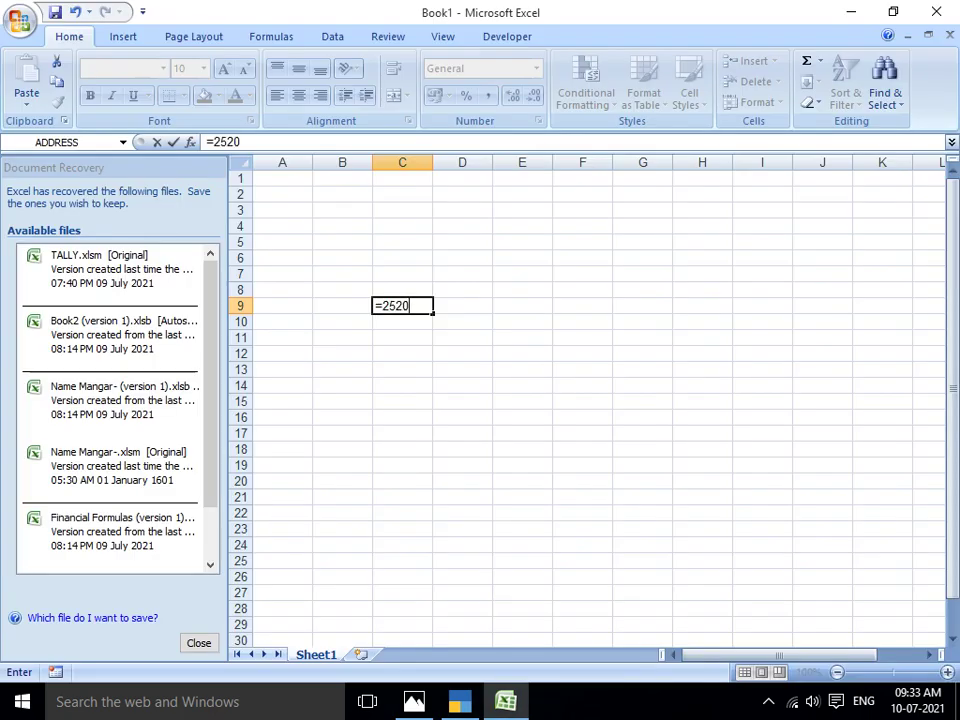
{"action": "key", "text": "alt+Tab"}
{"action": "key", "text": "alt+Tab"}
{"action": "type", "text": "+18+"}
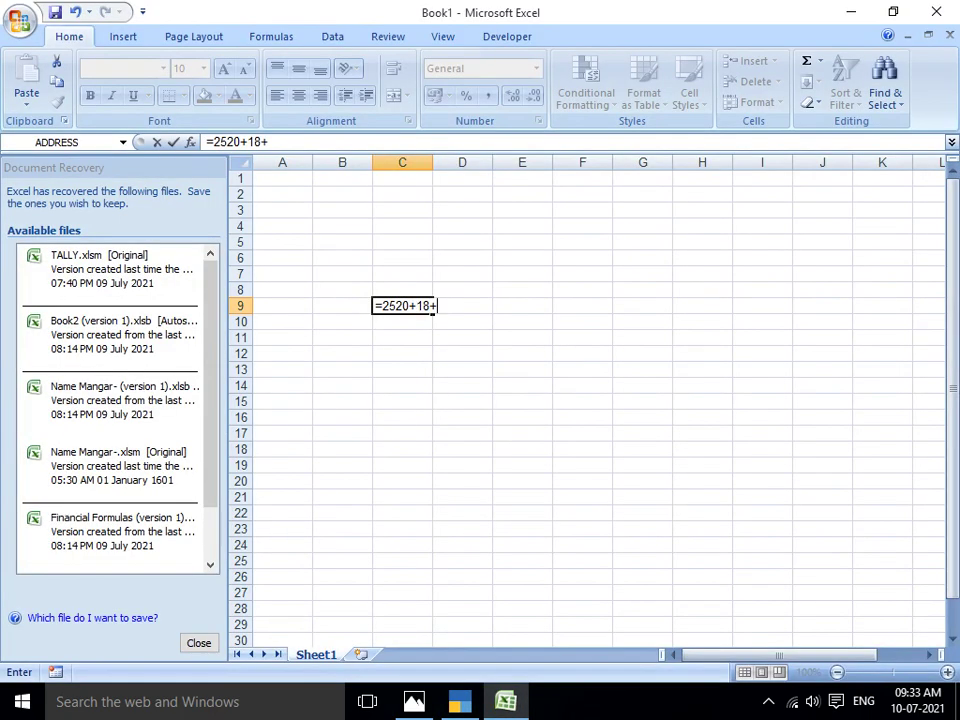
Complete the C9 sum with the button, panni and rivit amounts: 1440, 162 and 180000
{"action": "key", "text": "alt+Tab"}
{"action": "key", "text": "alt+Tab"}
{"action": "type", "text": "1440+"}
{"action": "key", "text": "alt+Tab"}
{"action": "key", "text": "alt+Tab"}
{"action": "type", "text": "162"}
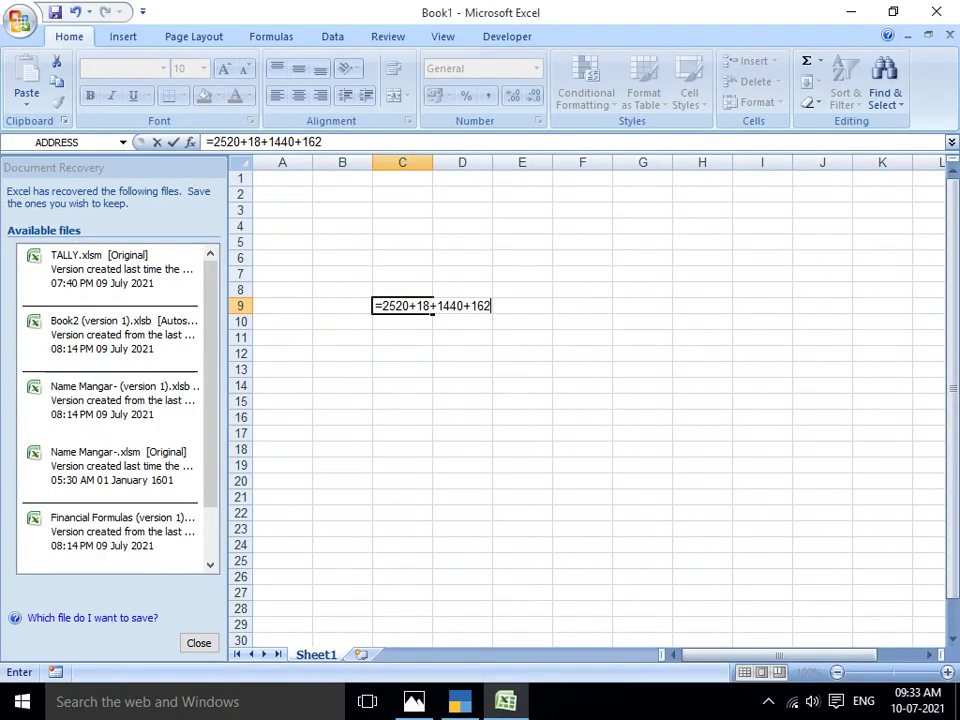
{"action": "key", "text": "alt+Tab"}
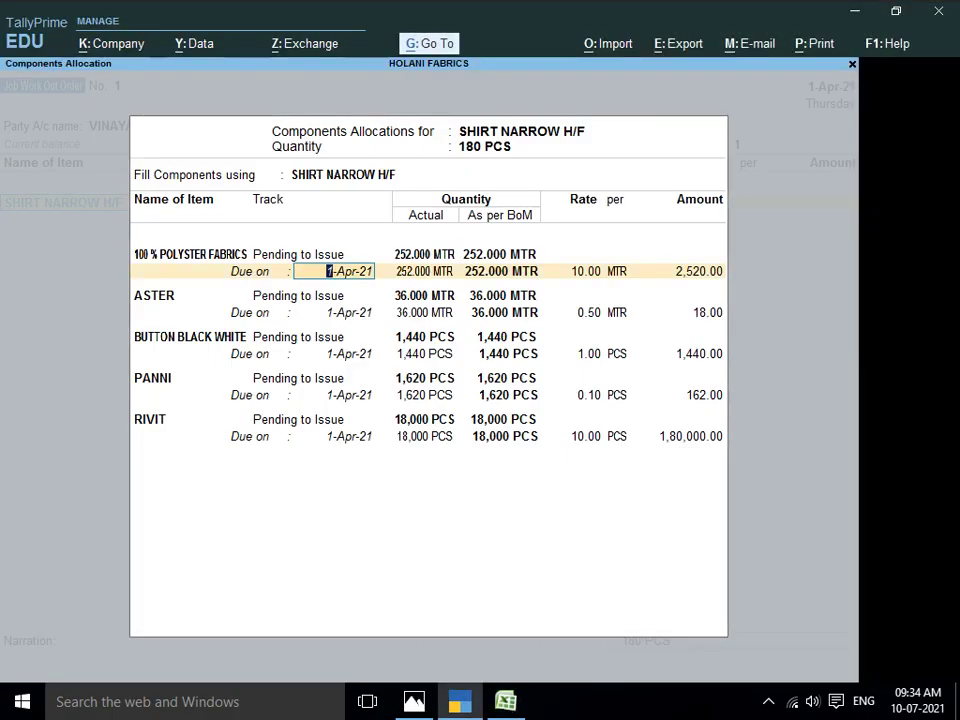
{"action": "key", "text": "alt+Tab"}
{"action": "type", "text": "+180000"}
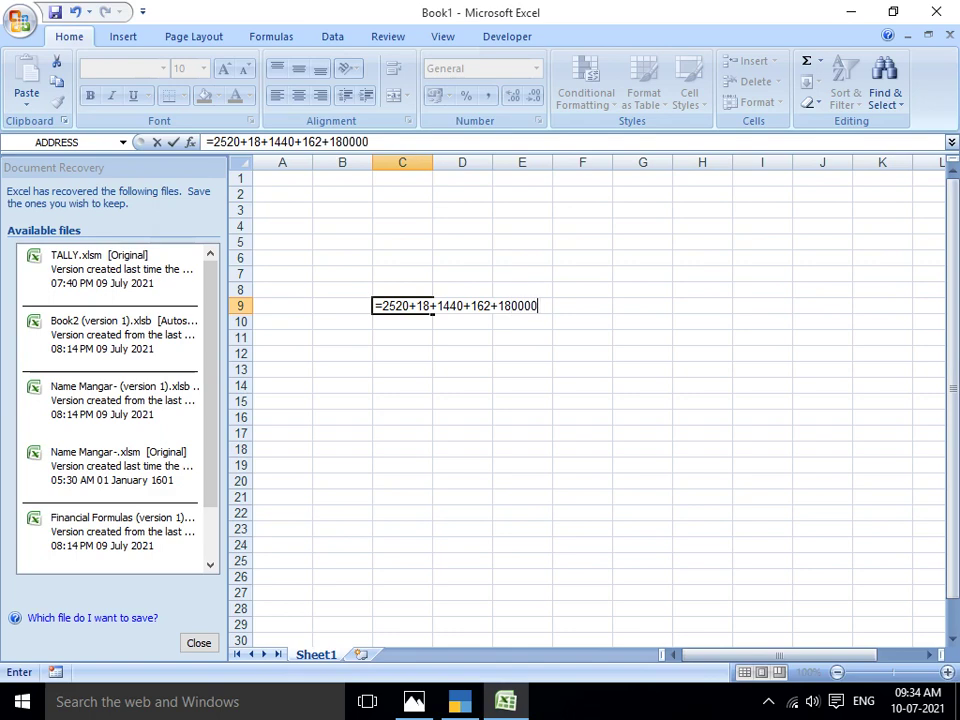
{"action": "key", "text": "Return"}
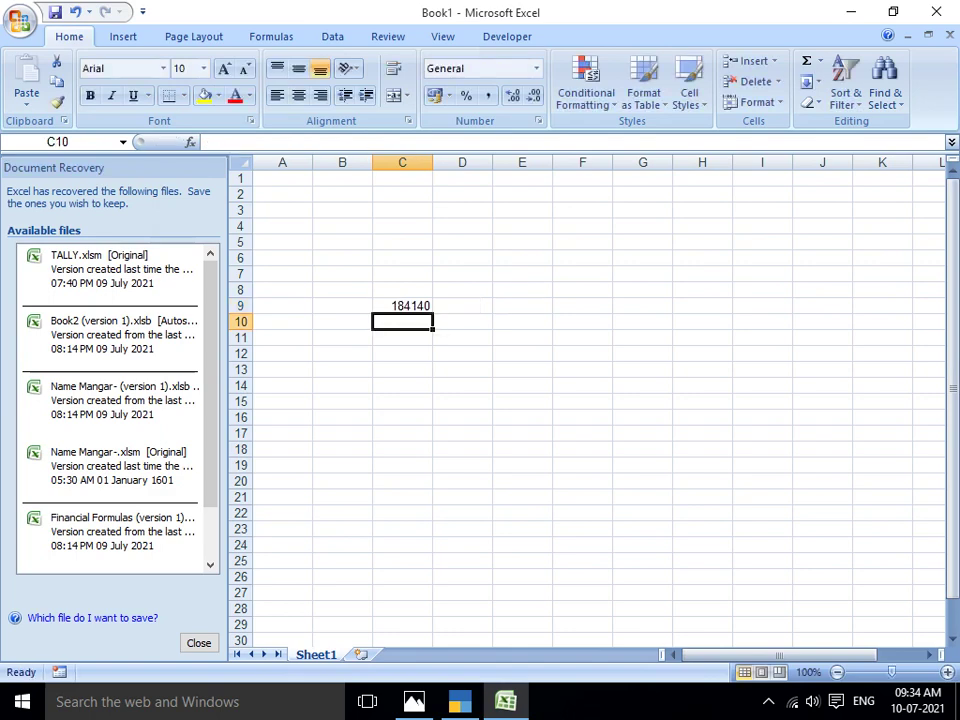
Return to TallyPrime, keep the fabric's due date and quantity, and accept the components allocation
{"action": "key", "text": "alt+Tab"}
{"action": "key", "text": "Return"}
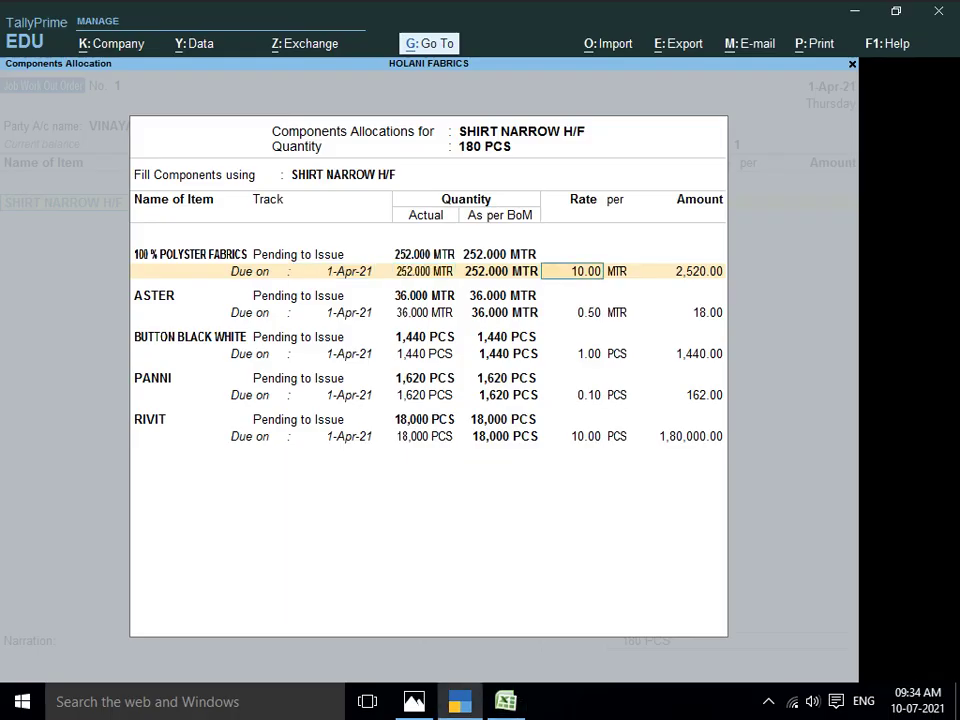
{"action": "key", "text": "Return"}
{"action": "key", "text": "ctrl+a"}
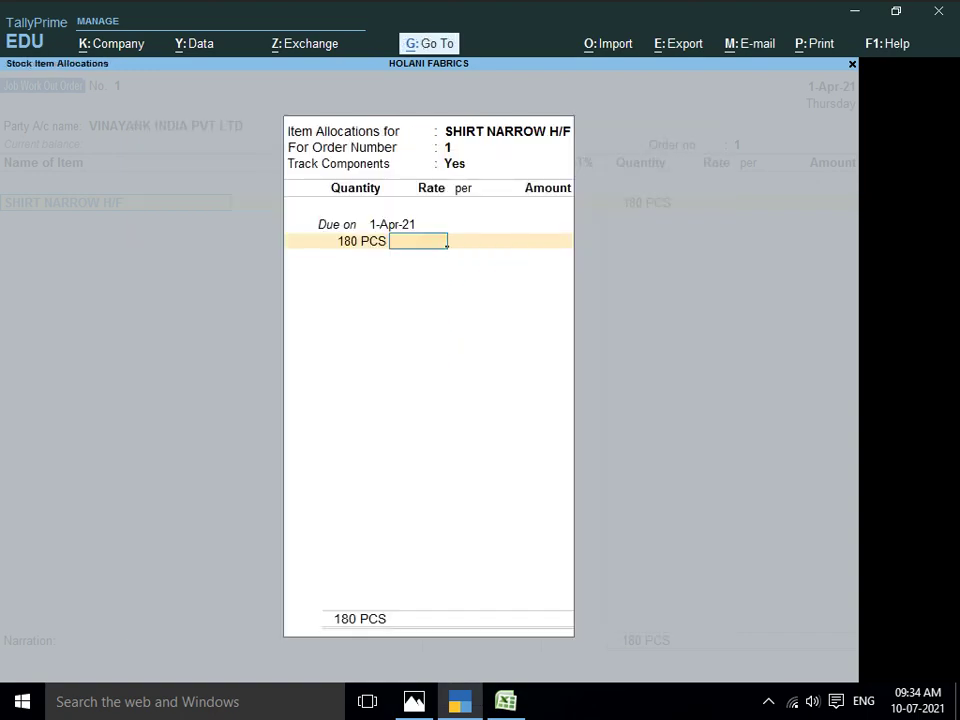
Leave the shirt's rate blank and enter the component total from Excel, 1,84,140, as the amount
{"action": "key", "text": "alt+Tab"}
{"action": "key", "text": "alt+Tab"}
{"action": "key", "text": "Return"}
{"action": "key", "text": "Return"}
{"action": "key", "text": "alt+Tab"}
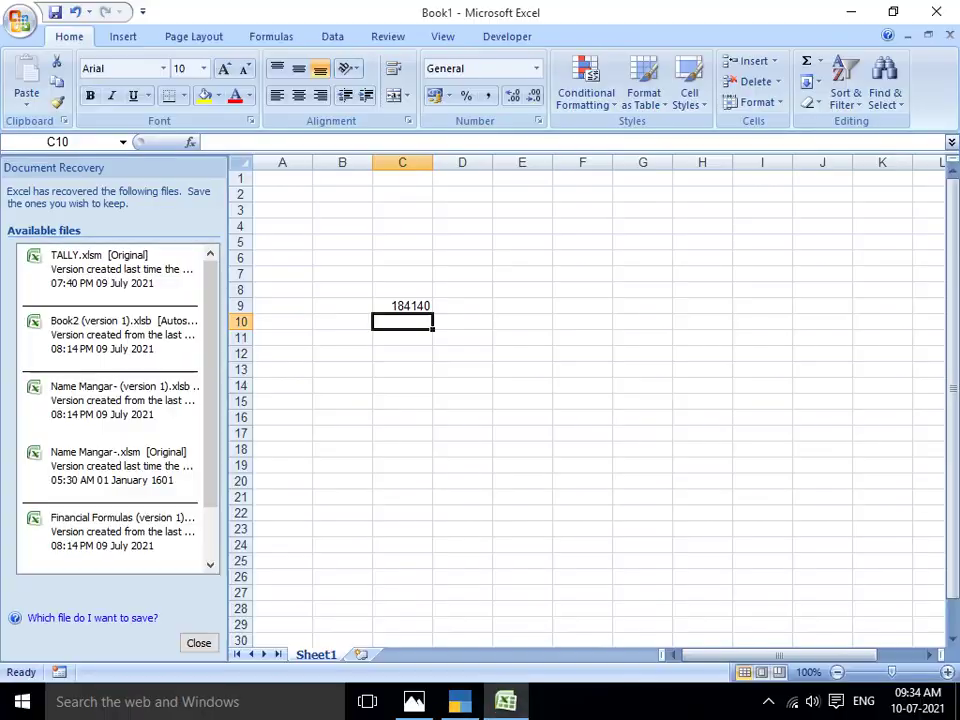
{"action": "key", "text": "alt+Tab"}
{"action": "type", "text": "1,84"}
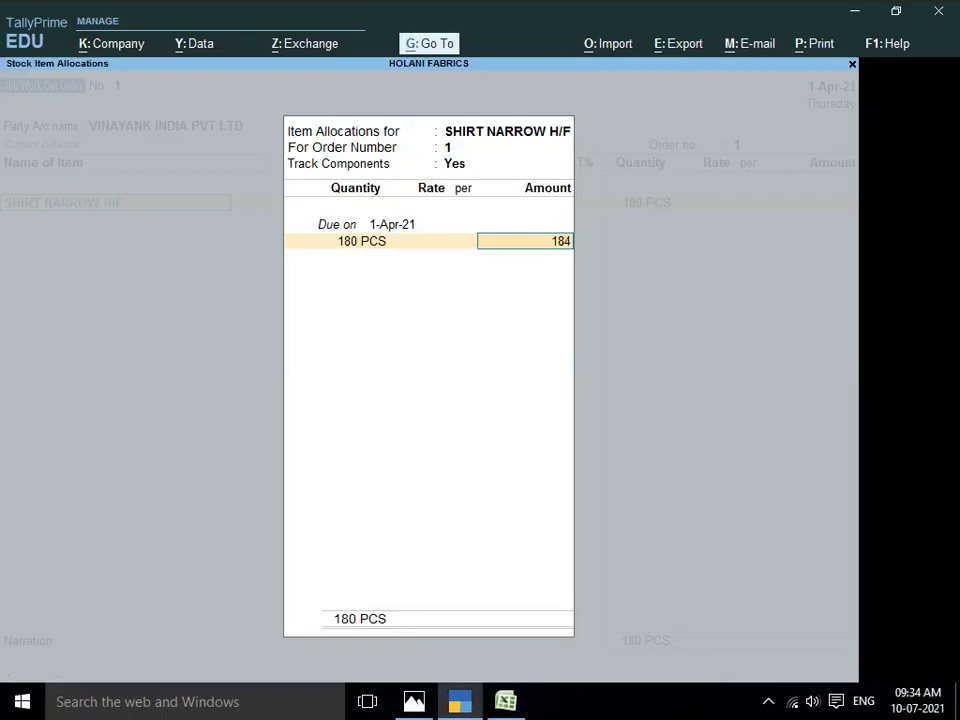
{"action": "type", "text": ",140"}
{"action": "key", "text": "Return"}
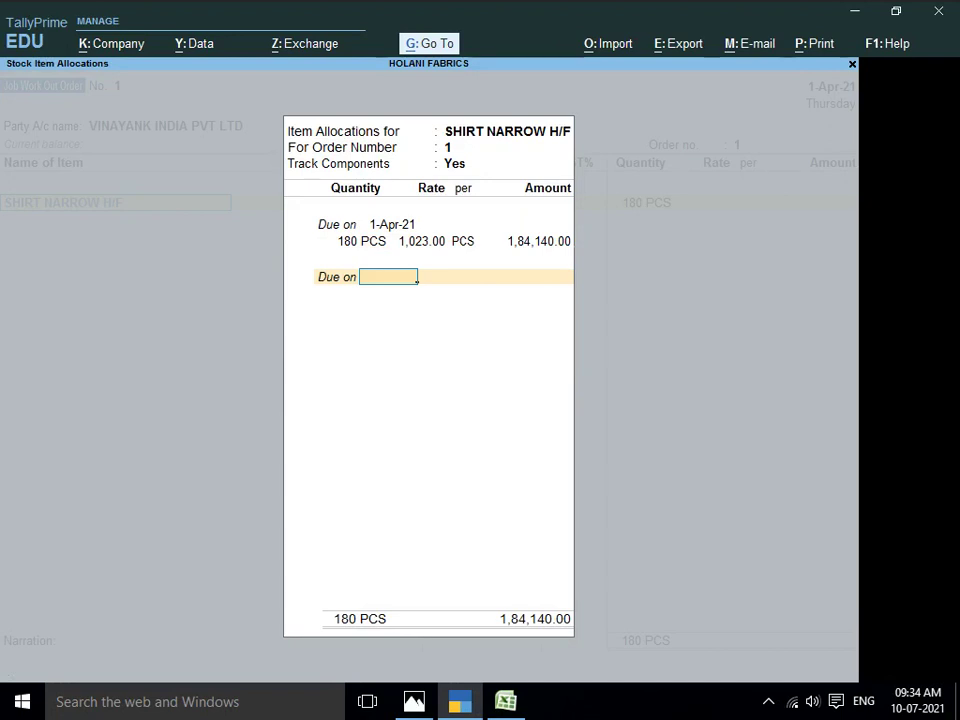
Finish the item allocation, end the item list without a narration, and save Job Work Out Order 1
{"action": "key", "text": "Return"}
{"action": "key", "text": "Return"}
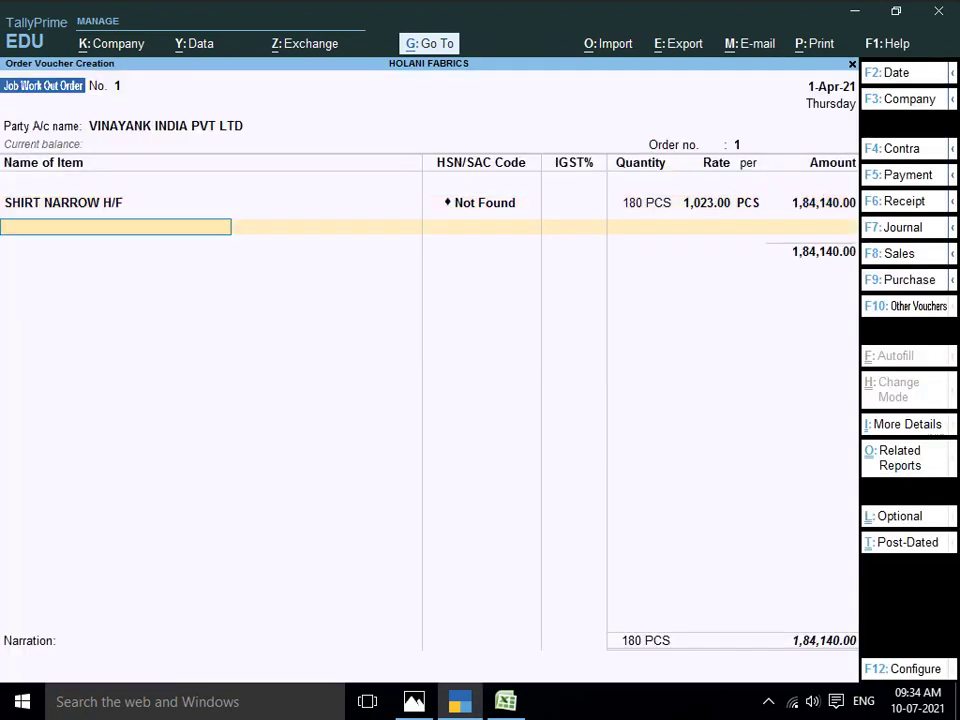
{"action": "key", "text": "Return"}
{"action": "key", "text": "Return"}
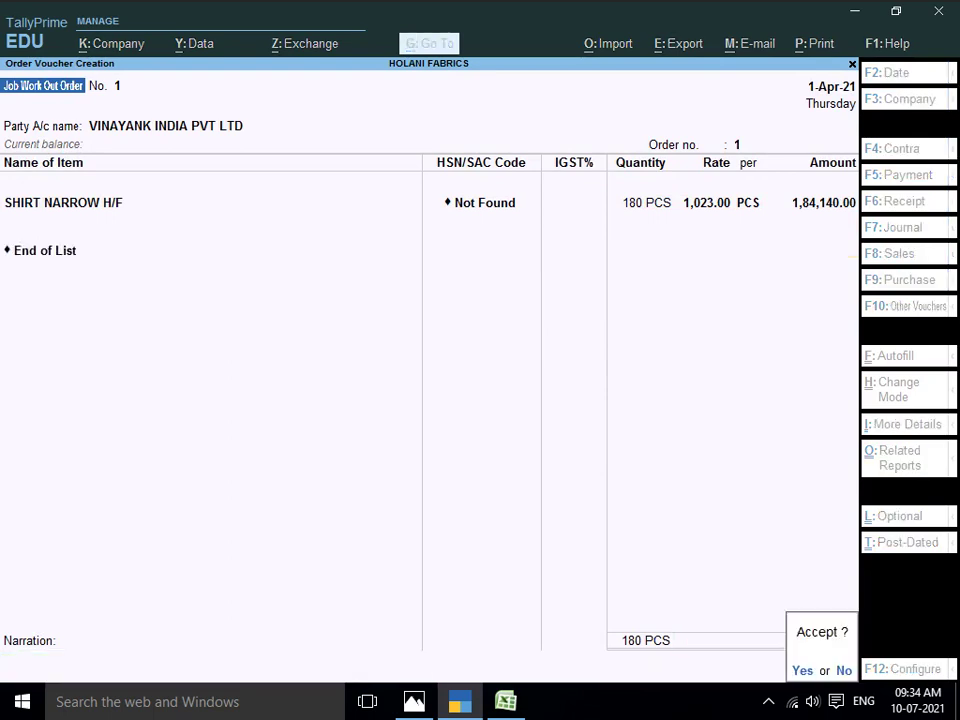
{"action": "key", "text": "Return"}
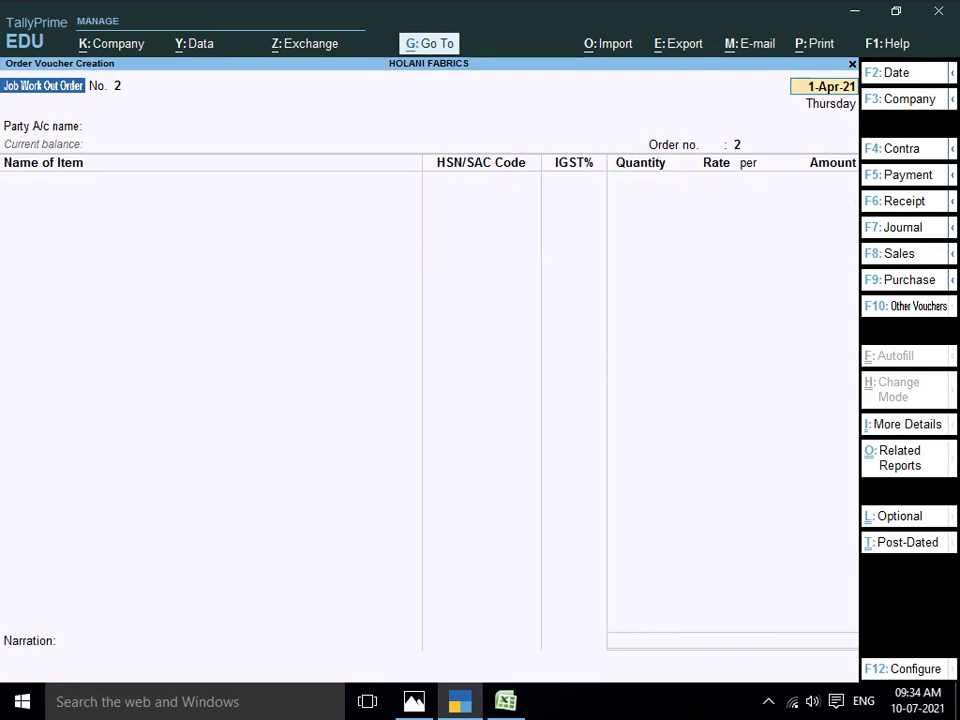
Change the voucher type to Material Out and keep the date 1-Apr-21
{"action": "key", "text": "F10"}
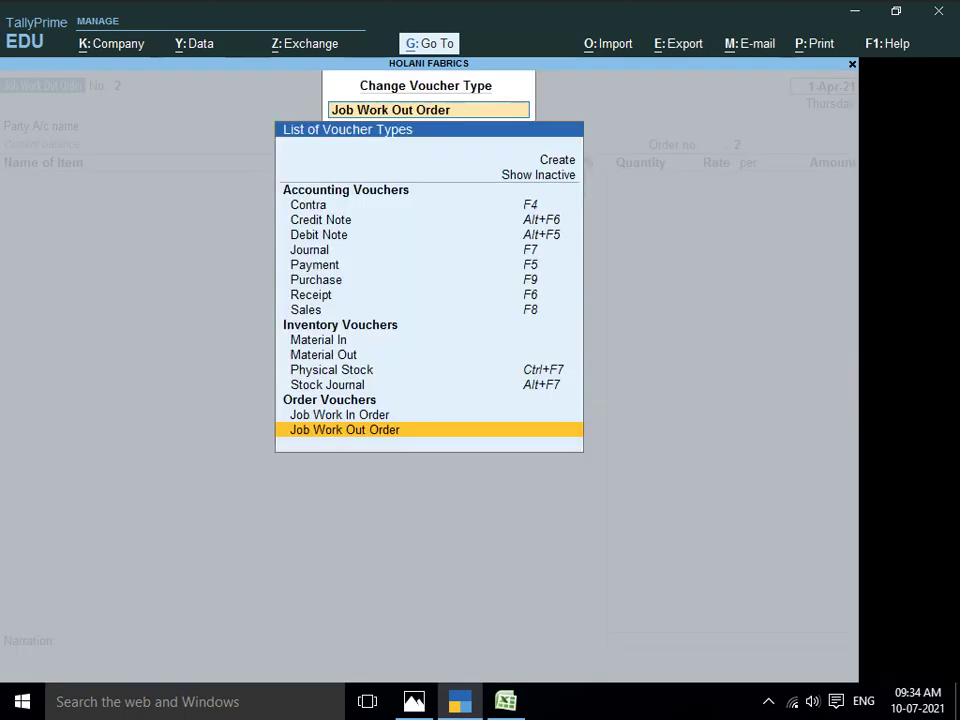
{"action": "key", "text": "Up"}
{"action": "key", "text": "Up"}
{"action": "key", "text": "Up"}
{"action": "key", "text": "Up"}
{"action": "key", "text": "Up"}
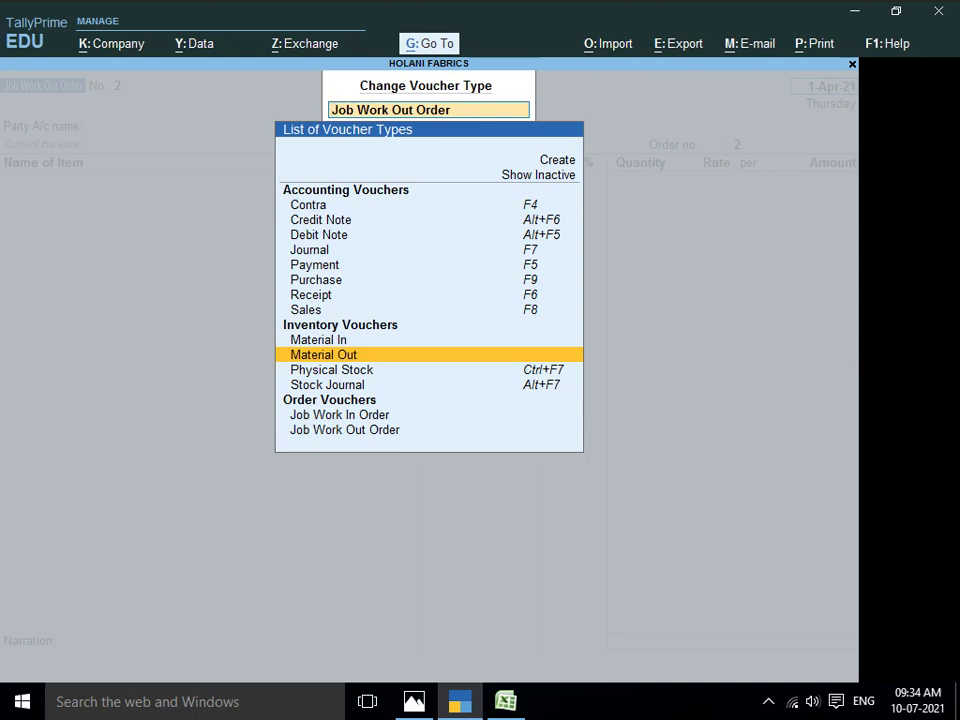
{"action": "key", "text": "Return"}
{"action": "key", "text": "Return"}
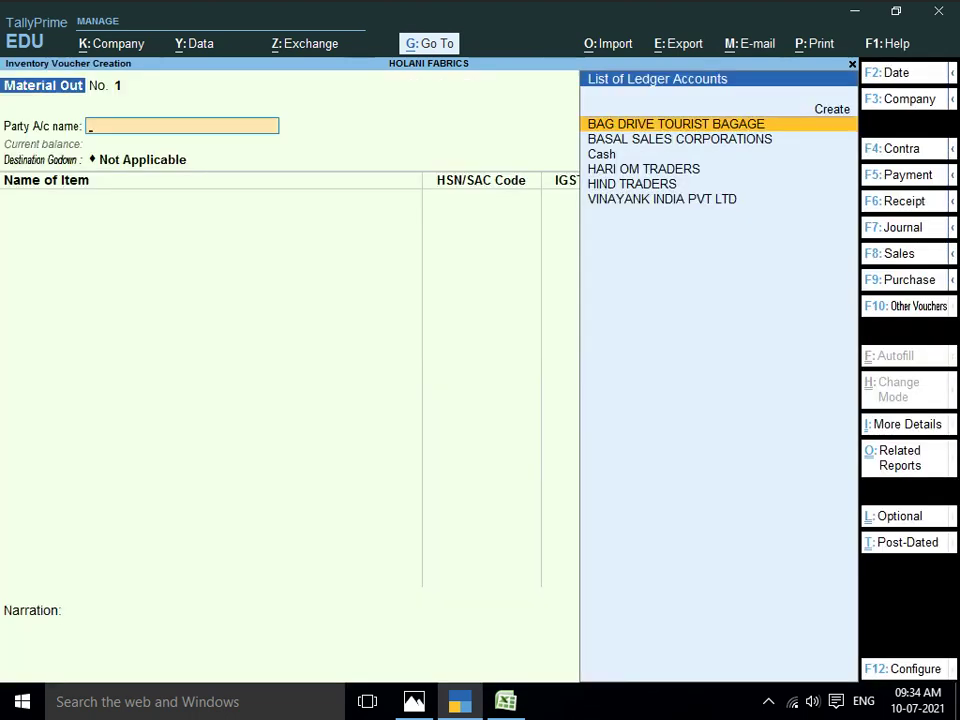
Choose VINAYANK INDIA PVT LTD as the party of the Material Out voucher
{"action": "key", "text": "Down"}
{"action": "key", "text": "Down"}
{"action": "key", "text": "Down"}
{"action": "key", "text": "Down"}
{"action": "key", "text": "Down"}
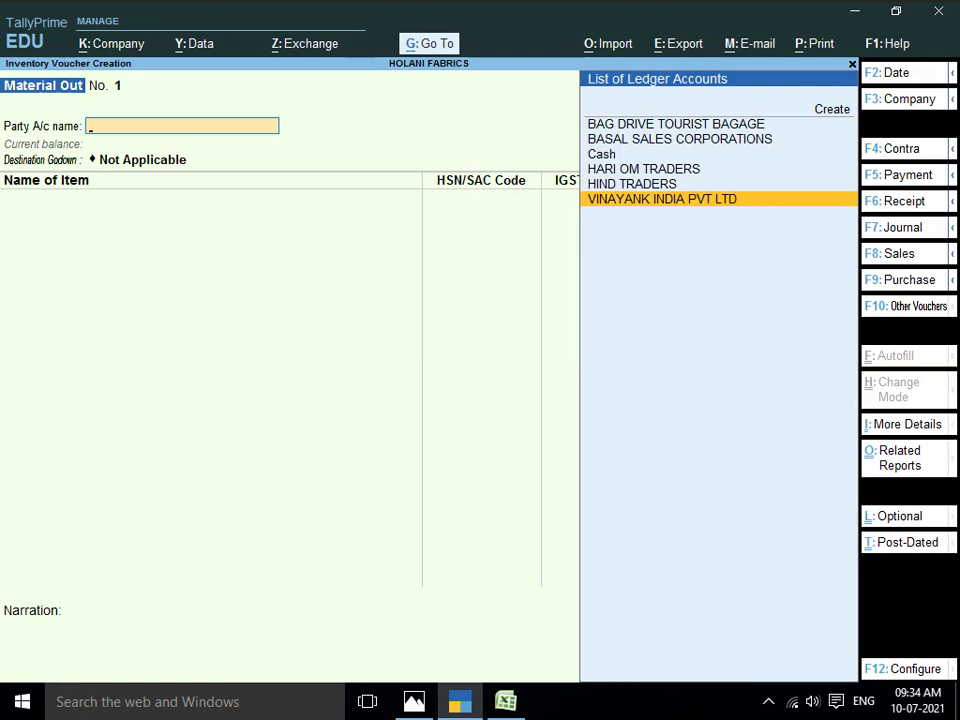
{"action": "key", "text": "Return"}
Link the voucher to order 1, the component issue order due 1-Apr-21, leaving the remaining order and dispatch details blank
{"action": "key", "text": "Down"}
{"action": "key", "text": "Up"}
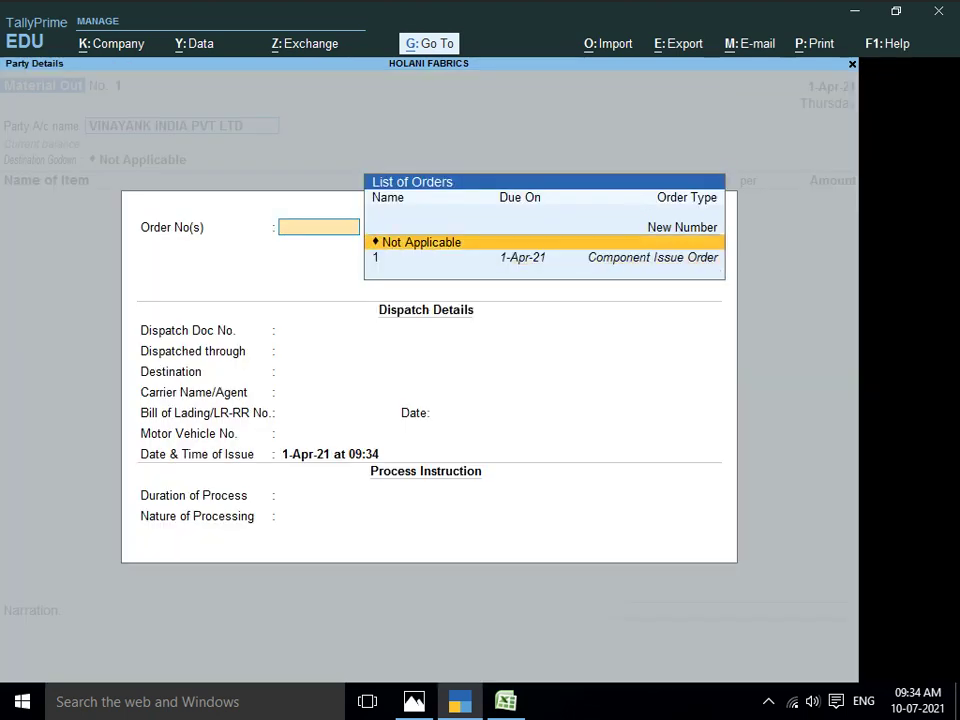
{"action": "key", "text": "Down"}
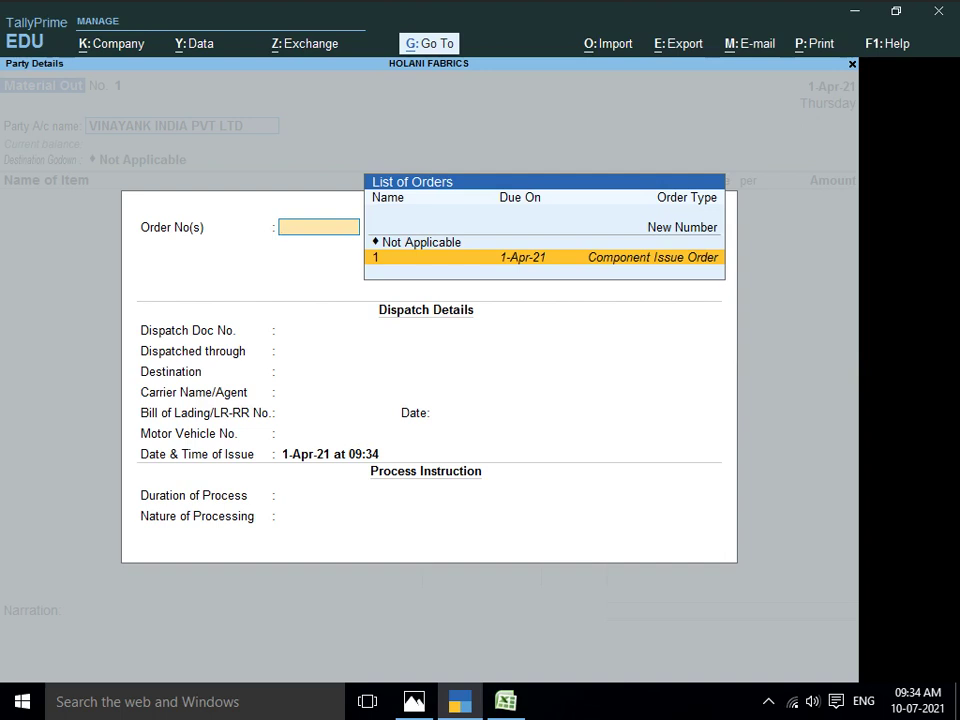
{"action": "key", "text": "Return"}
{"action": "key", "text": "Return"}
{"action": "key", "text": "Return"}
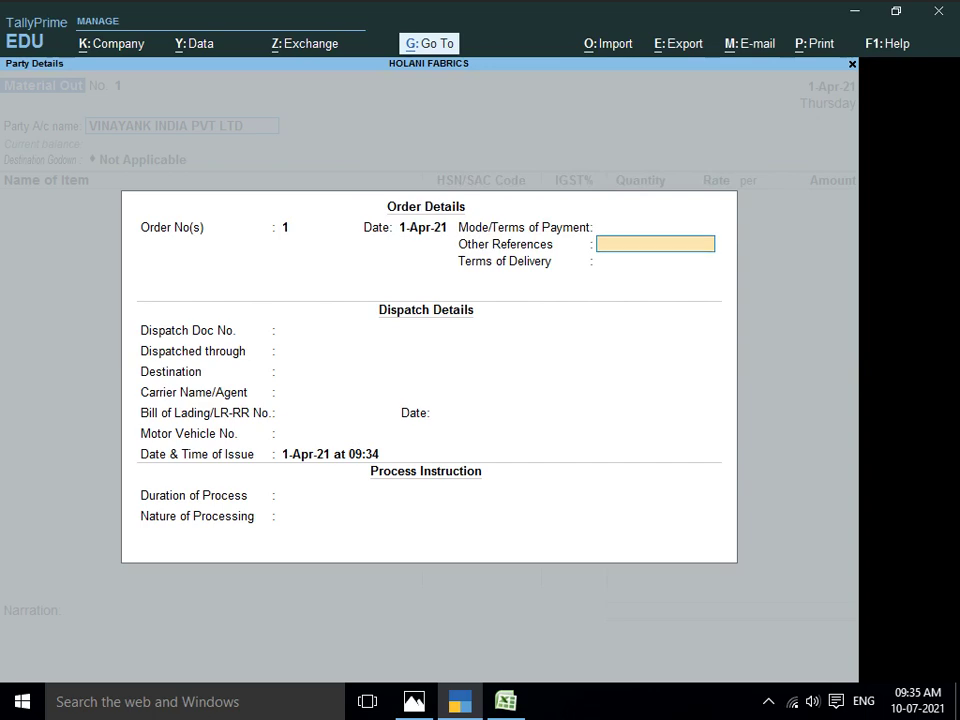
{"action": "key", "text": "Return"}
{"action": "key", "text": "Return"}
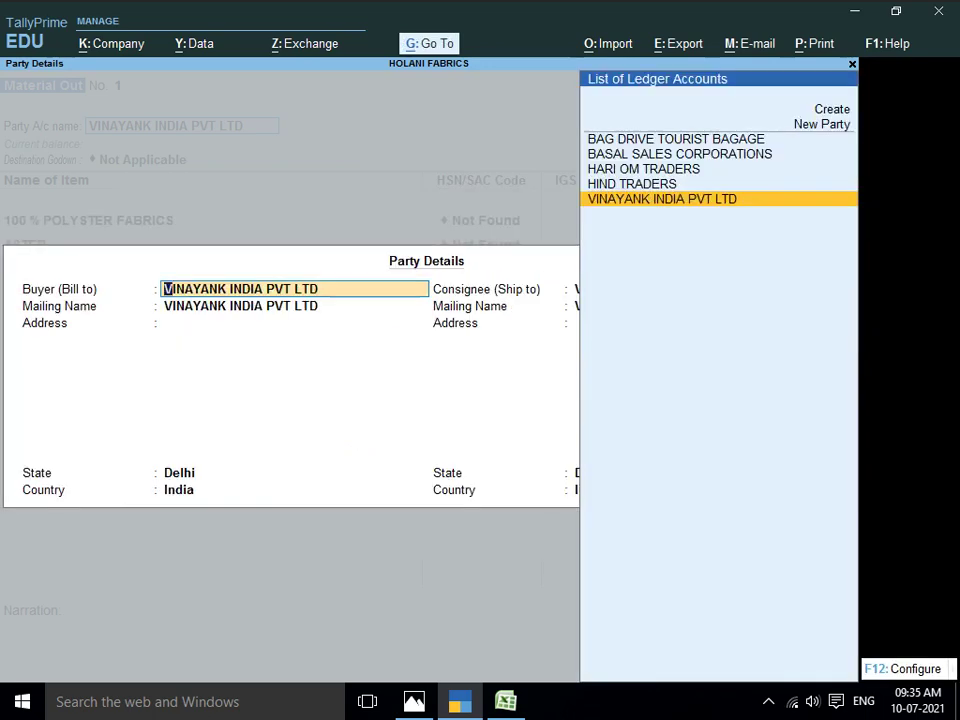
Accept VINAYANK INDIA PVT LTD as buyer and consignee, with Delhi as the state, in the party details
{"action": "key", "text": "Return"}
{"action": "key", "text": "Return"}
{"action": "key", "text": "Return"}
{"action": "key", "text": "Return"}
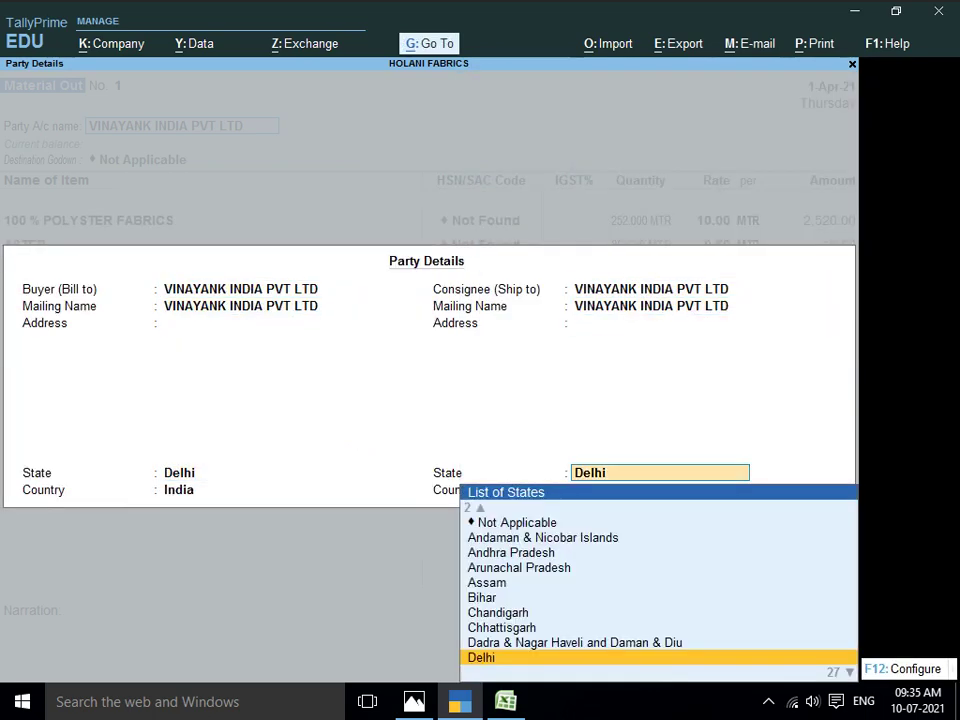
{"action": "key", "text": "ctrl+a"}
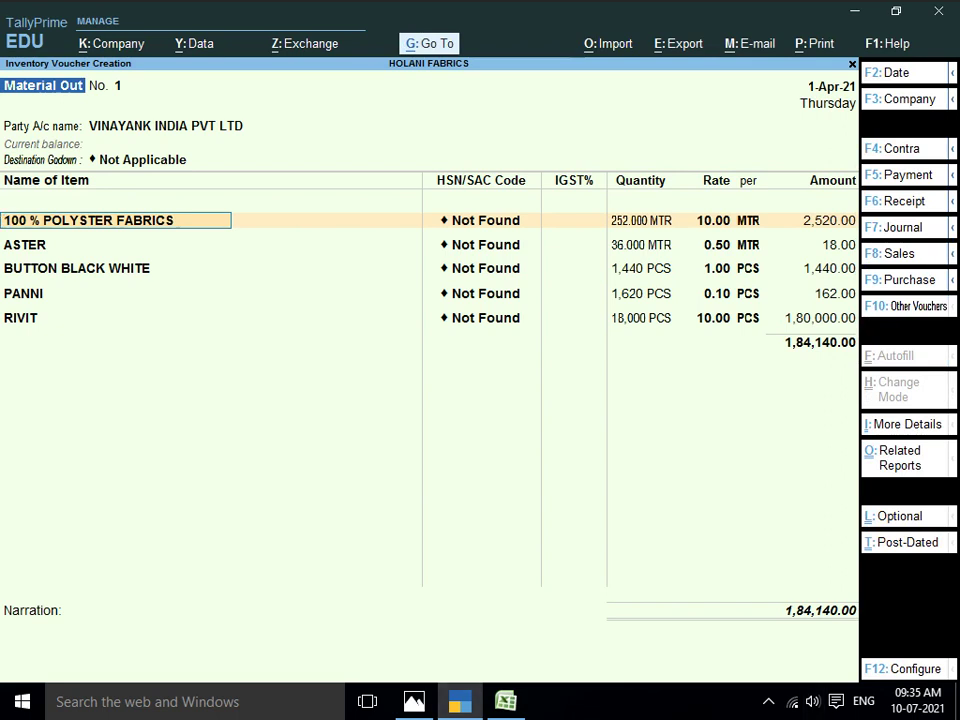
Accept the component lines filled from the order with their quantities and rates, and save the Material Out voucher
{"action": "key", "text": "Return"}
{"action": "key", "text": "Return"}
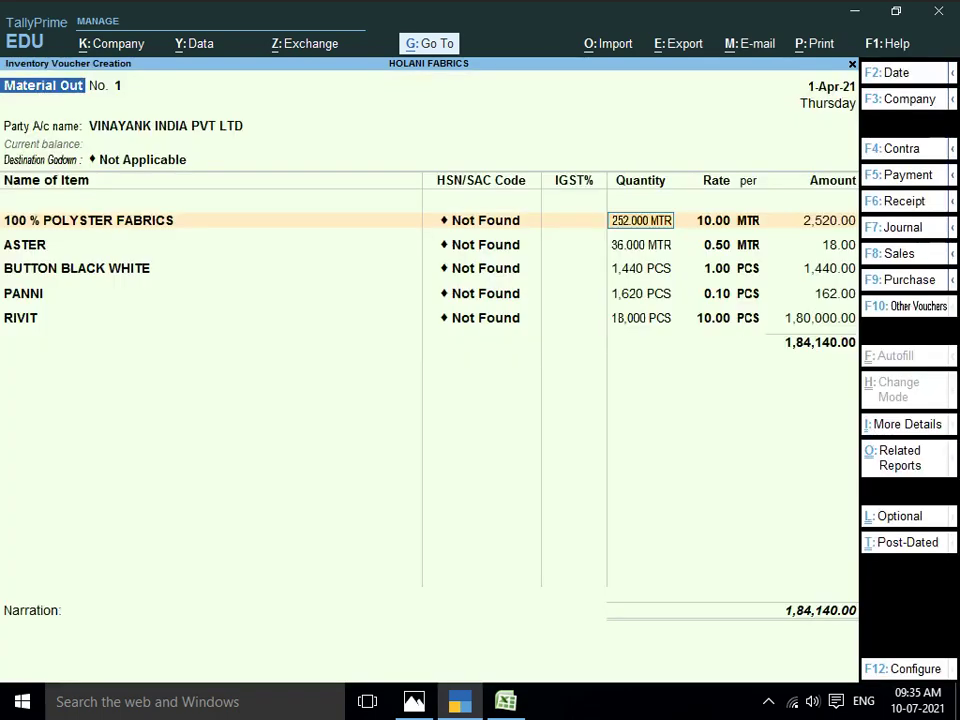
{"action": "key", "text": "Return"}
{"action": "key", "text": "Return"}
{"action": "key", "text": "Return"}
{"action": "key", "text": "Return"}
{"action": "key", "text": "Return"}
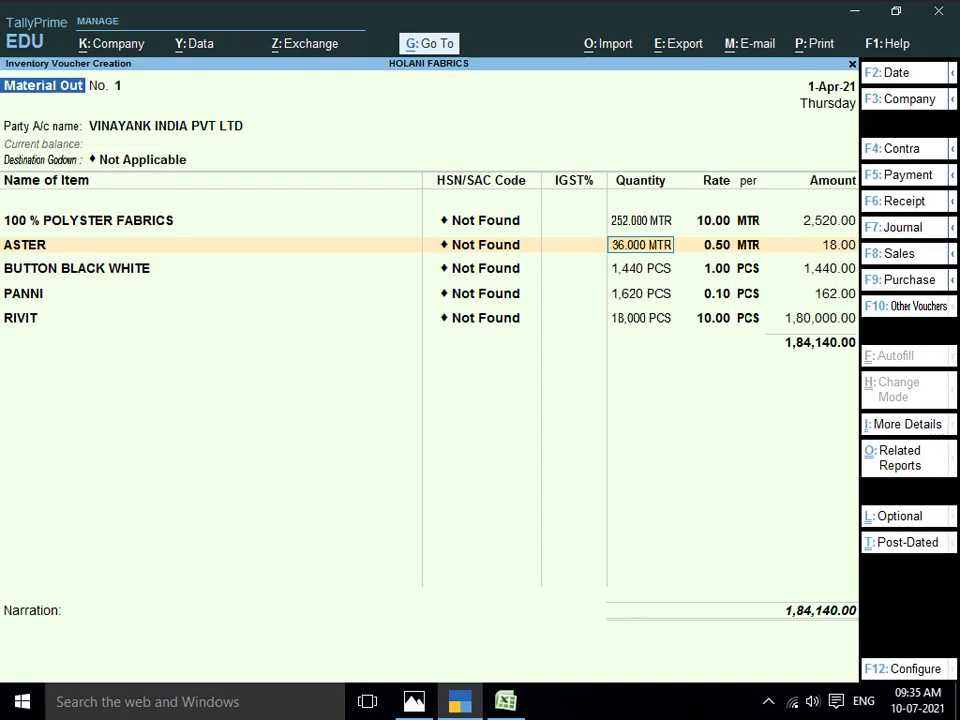
{"action": "key", "text": "Return"}
{"action": "key", "text": "Return"}
{"action": "key", "text": "Return"}
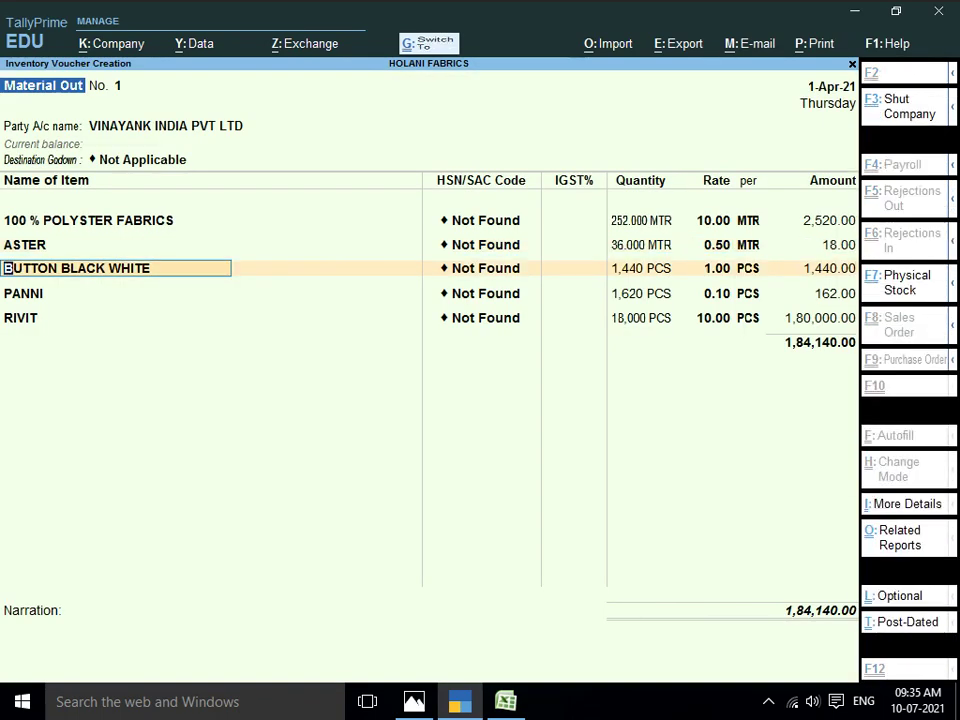
{"action": "key", "text": "ctrl+a"}
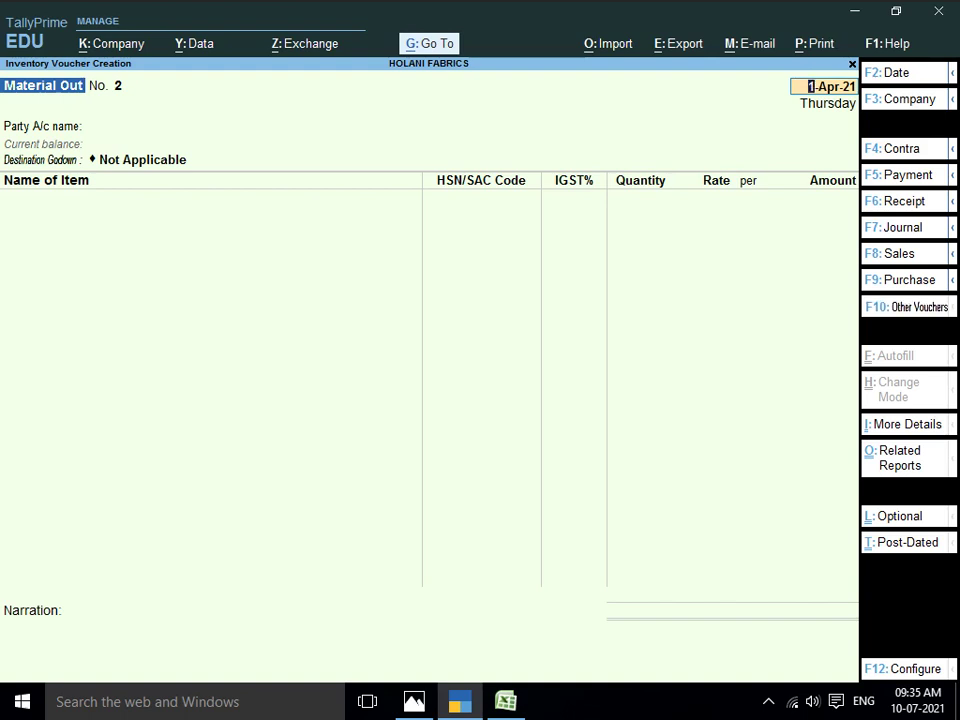
Change the voucher type to Material In and keep the date 1-Apr-21
{"action": "key", "text": "F10"}
{"action": "key", "text": "Up"}
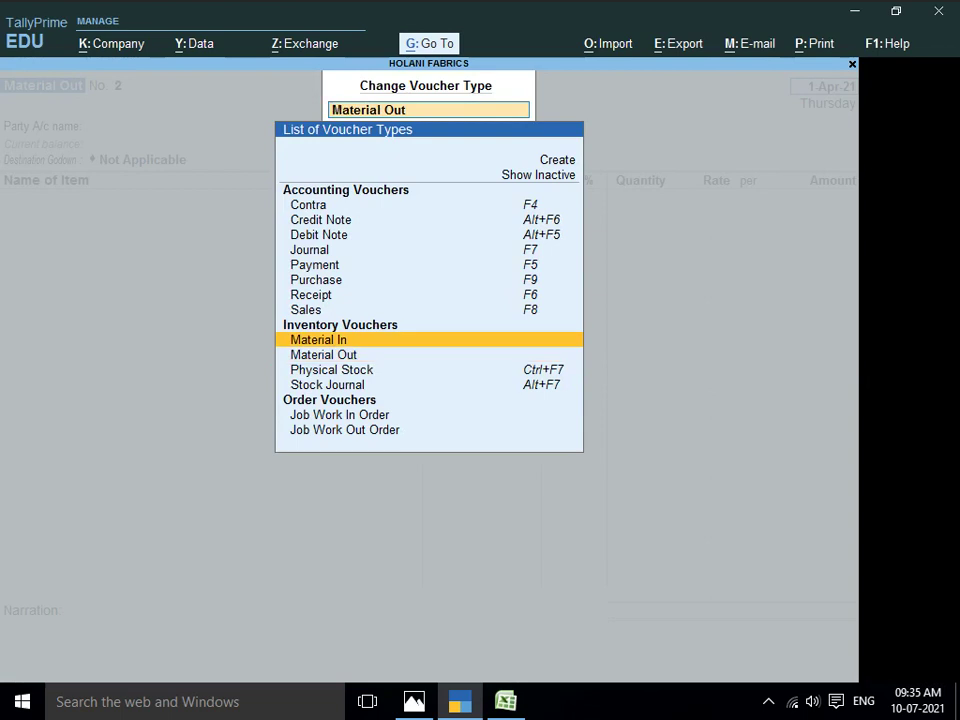
{"action": "key", "text": "Return"}
{"action": "key", "text": "Return"}
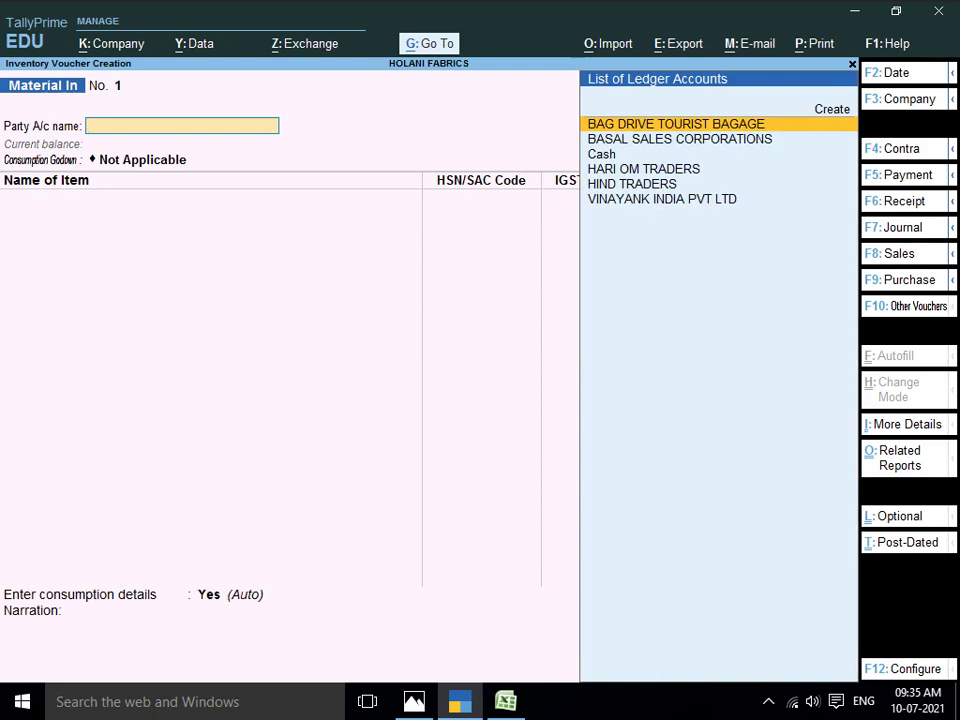
Choose VINAYANK INDIA PVT LTD as the party of the Material In voucher
{"action": "key", "text": "Down"}
{"action": "key", "text": "Down"}
{"action": "key", "text": "Down"}
{"action": "key", "text": "Down"}
{"action": "key", "text": "Down"}
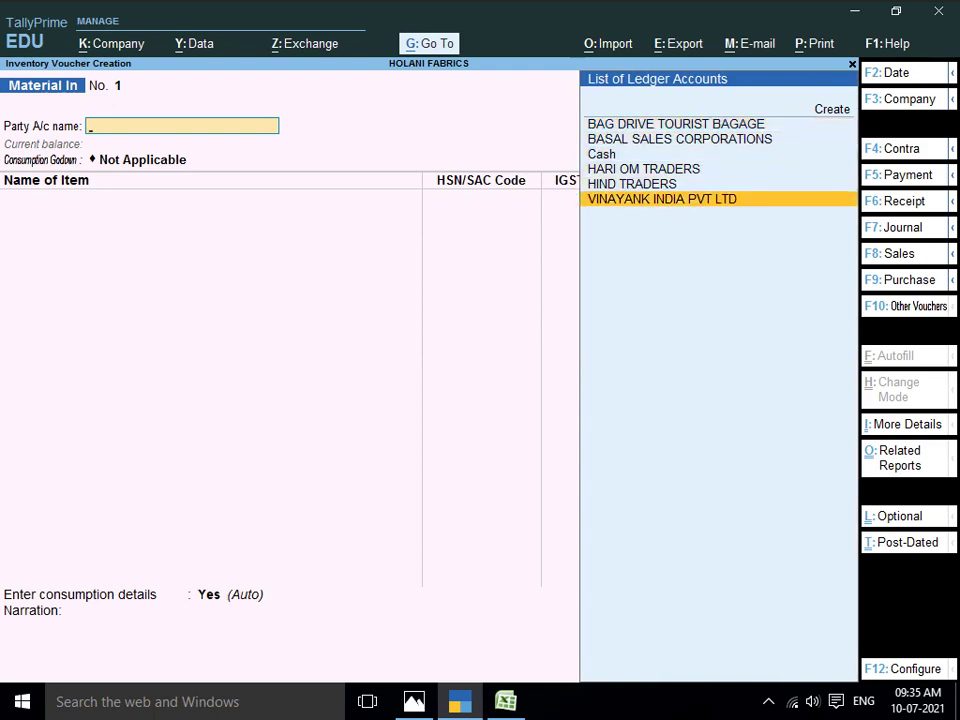
{"action": "key", "text": "Return"}
Link the voucher to order 1, the material receipt order due 1-Apr-21, leaving the remaining order and party document details blank
{"action": "key", "text": "Down"}
{"action": "key", "text": "Up"}
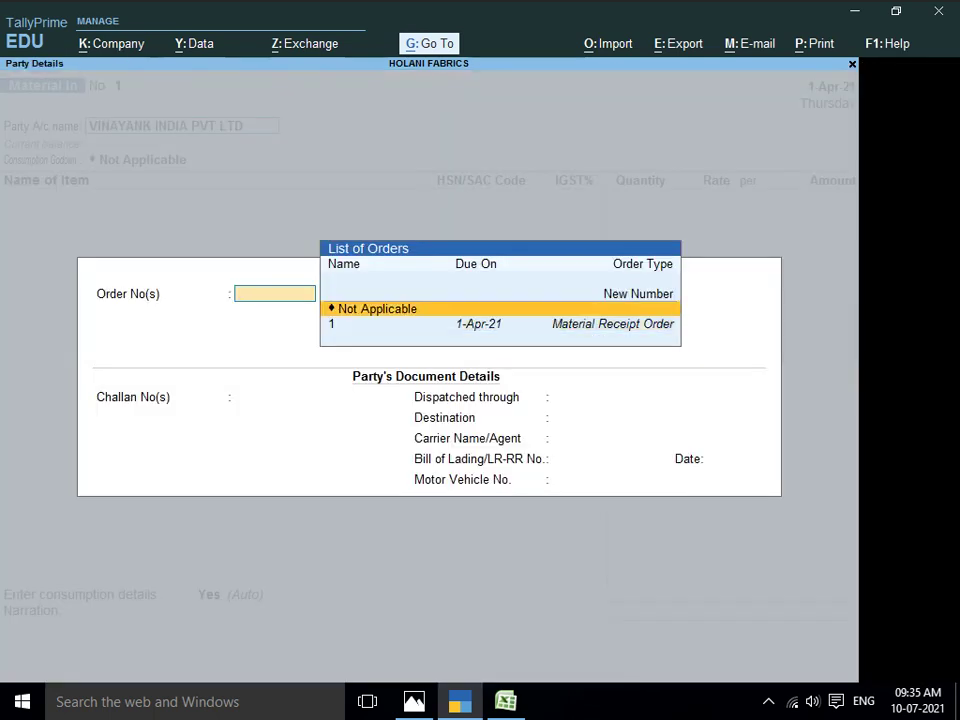
{"action": "key", "text": "Down"}
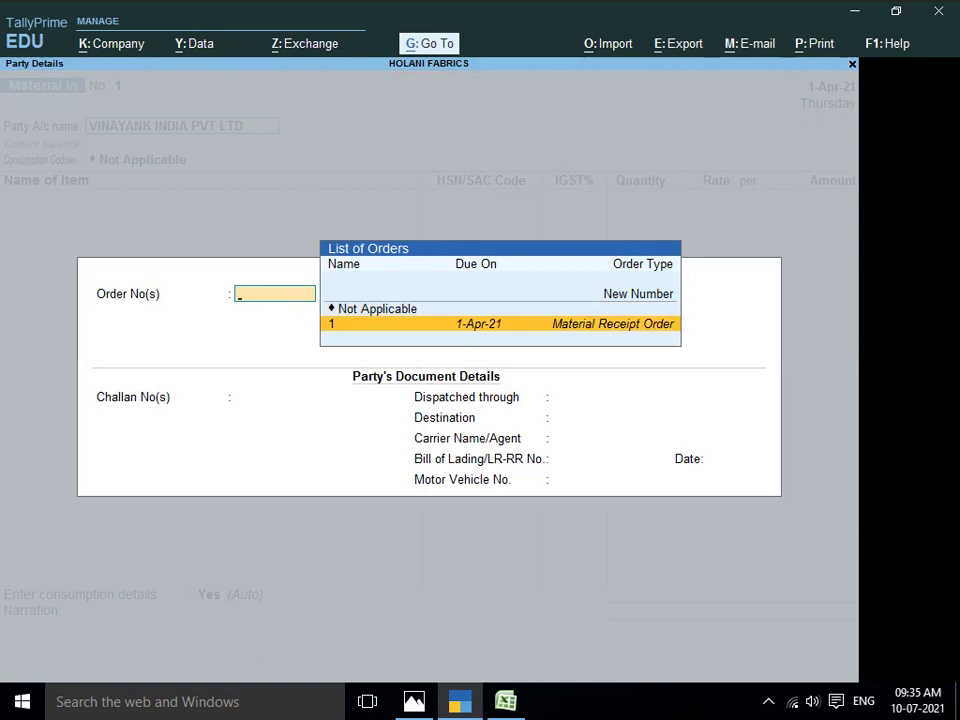
{"action": "key", "text": "Return"}
{"action": "key", "text": "Return"}
{"action": "key", "text": "Return"}
{"action": "key", "text": "Return"}
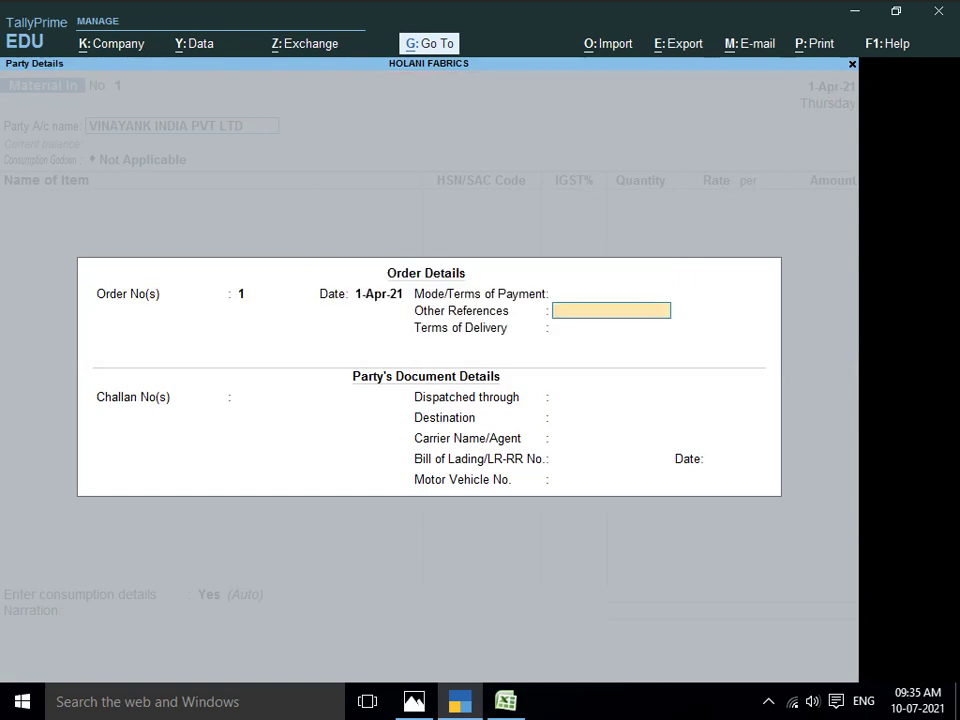
{"action": "key", "text": "Return"}
{"action": "key", "text": "Return"}
{"action": "key", "text": "Return"}
{"action": "key", "text": "Return"}
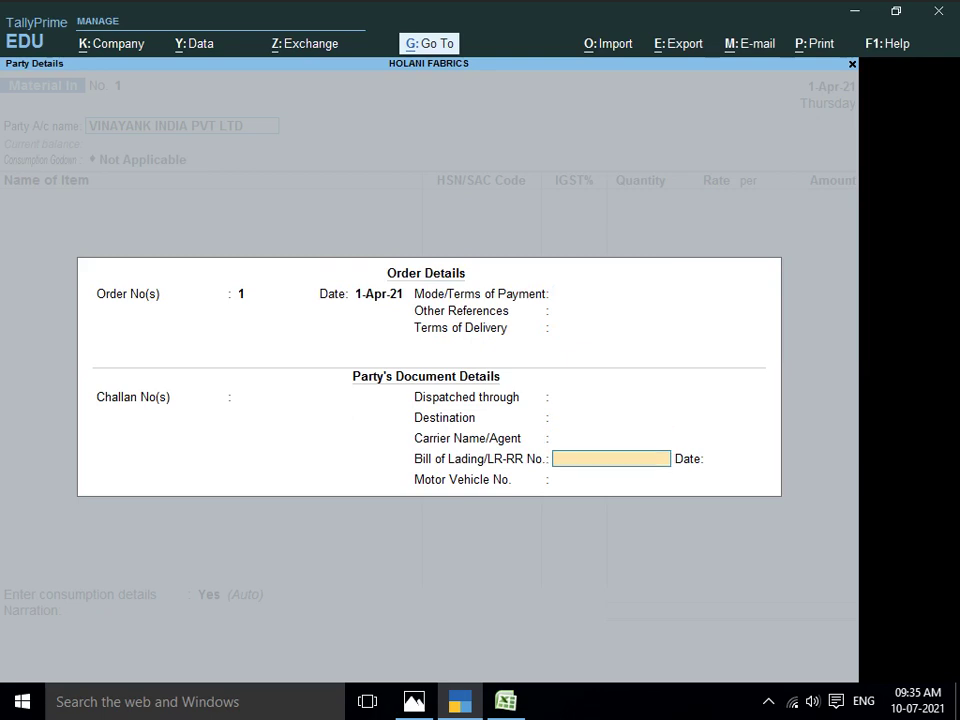
{"action": "key", "text": "Return"}
{"action": "key", "text": "Return"}
Accept VINAYANK INDIA PVT LTD as supplier and consignee, with Delhi as the state, in the party details
{"action": "key", "text": "Return"}
{"action": "key", "text": "Return"}
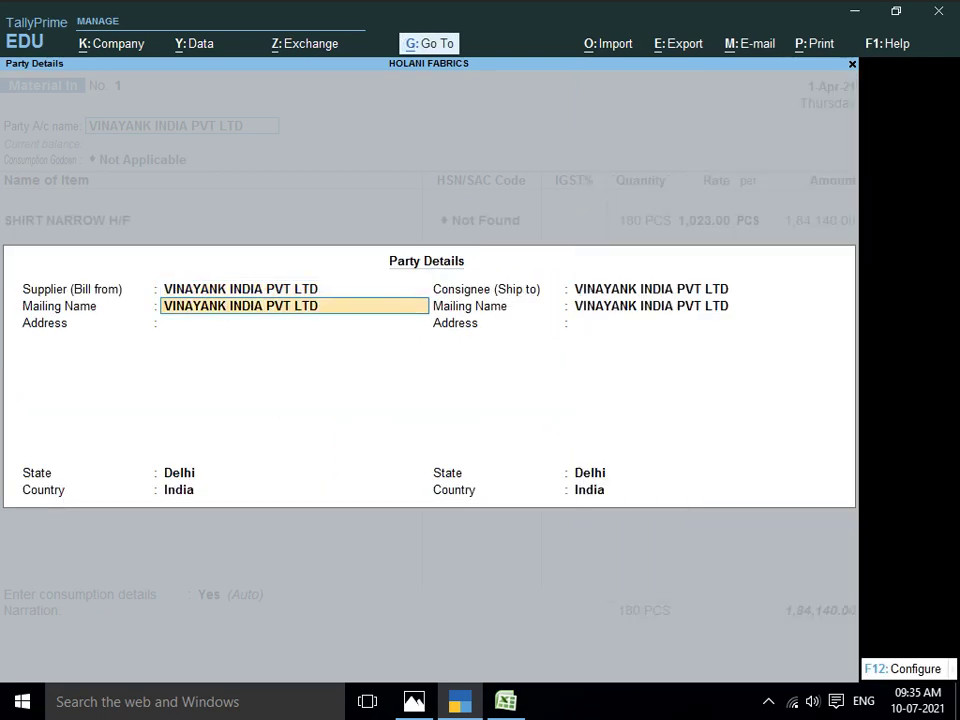
{"action": "key", "text": "ctrl+a"}
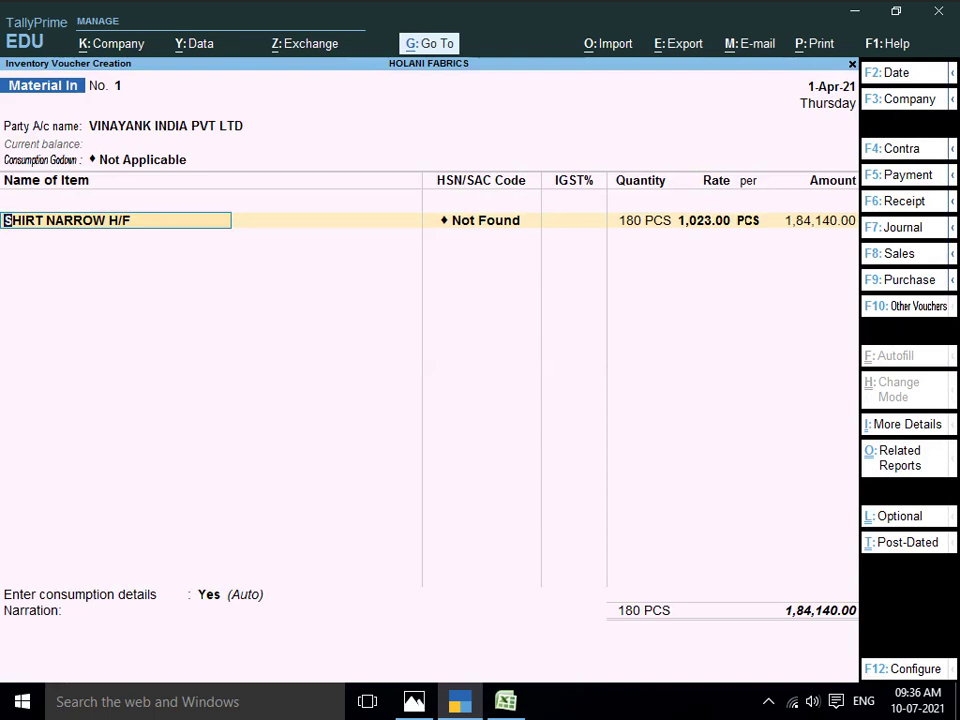
Accept 180 PCS of SHIRT NARROW H/F at 1,023.00 and save the Material In voucher without a narration
{"action": "key", "text": "Return"}
{"action": "key", "text": "Return"}
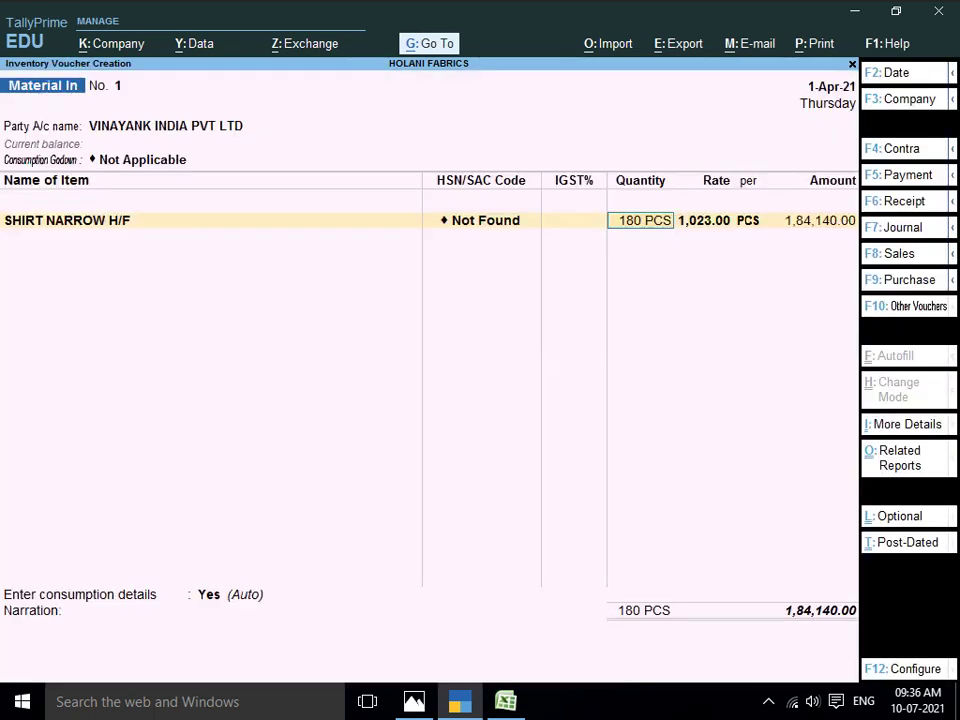
{"action": "key", "text": "Return"}
{"action": "key", "text": "Return"}
{"action": "key", "text": "Return"}
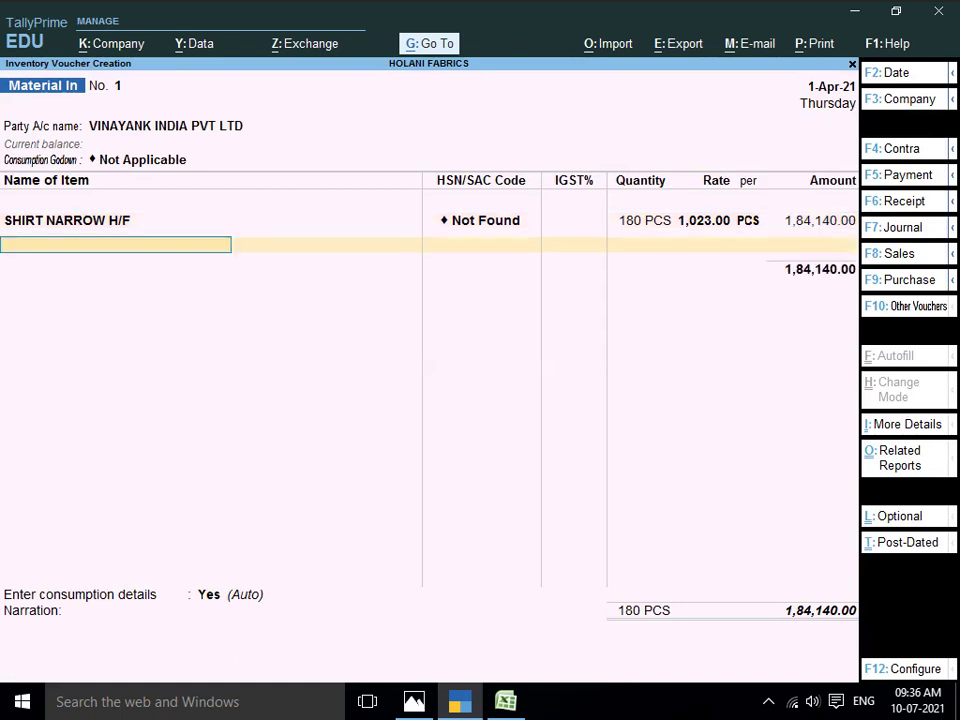
{"action": "key", "text": "Return"}
{"action": "key", "text": "Return"}
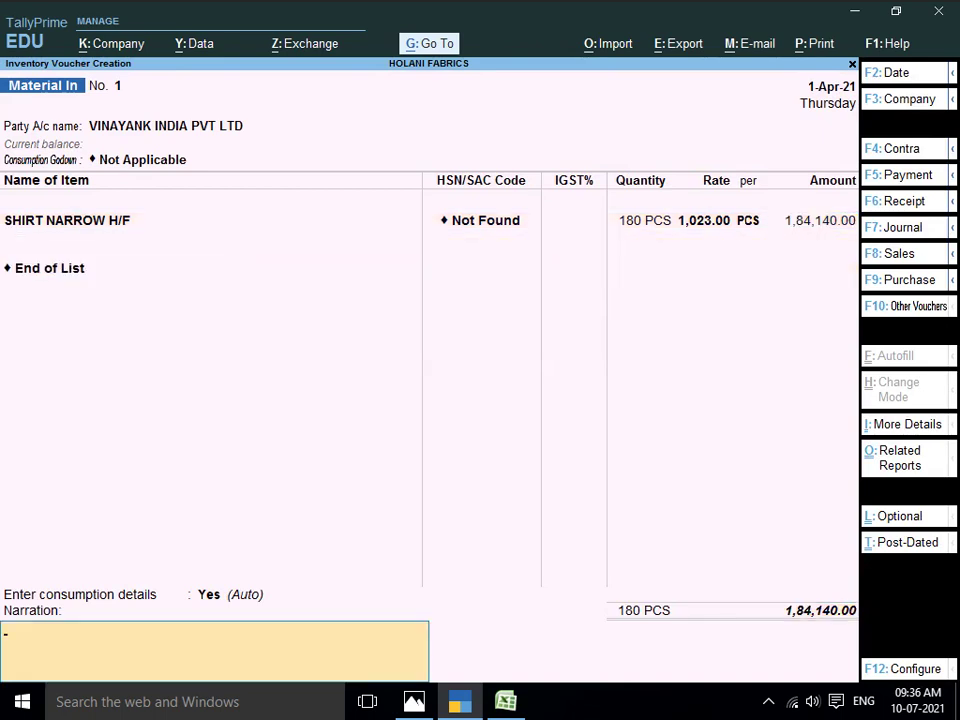
{"action": "key", "text": "Return"}
{"action": "key", "text": "Return"}
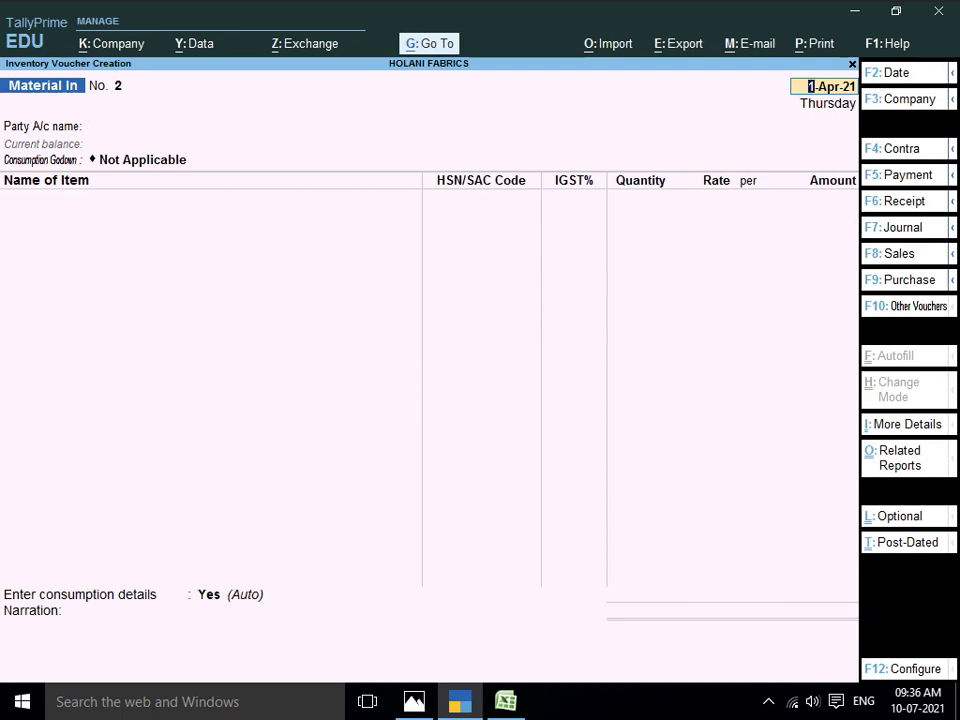
Switch to Photos to examine the Ansari Brothers job work invoice for its item, quantity and components, and return to TallyPrime
{"action": "key", "text": "Return"}
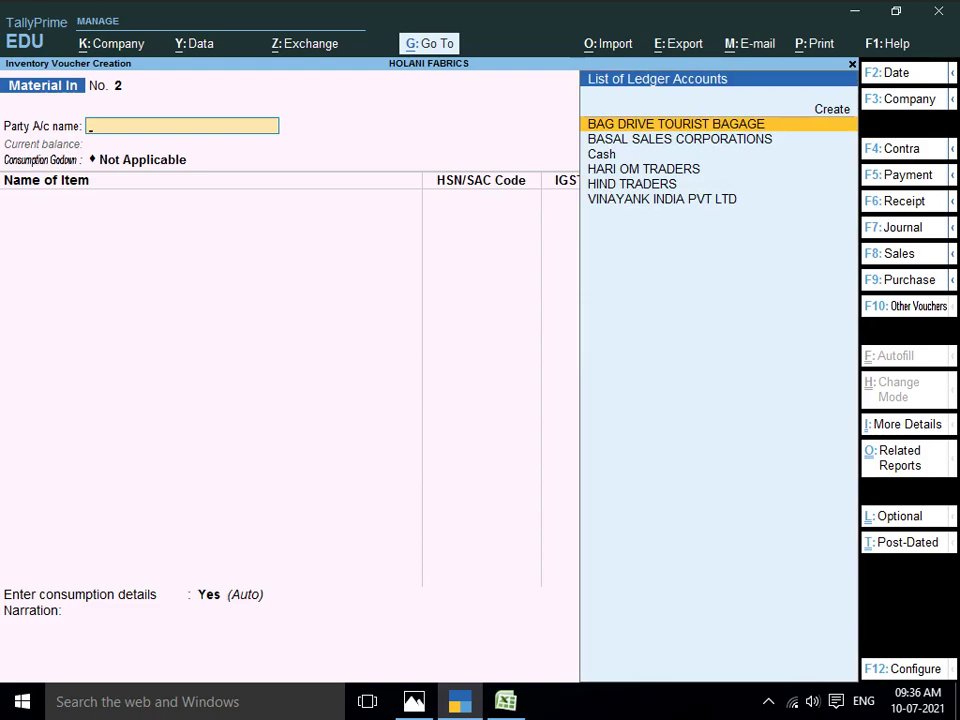
{"action": "key", "text": "alt+Tab"}
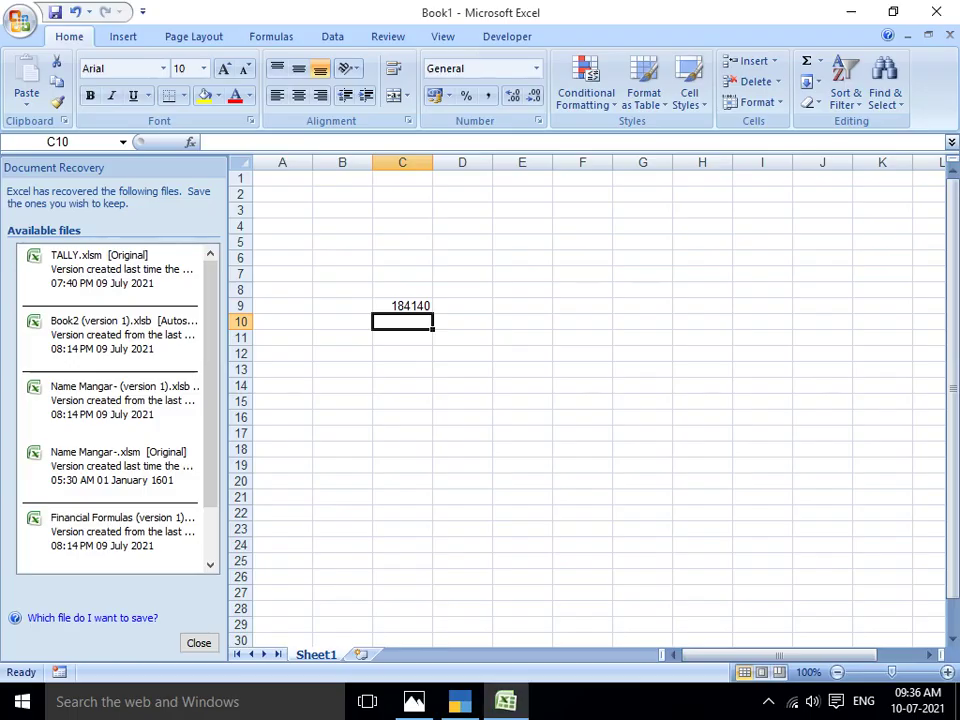
{"action": "key", "text": "alt+Tab"}
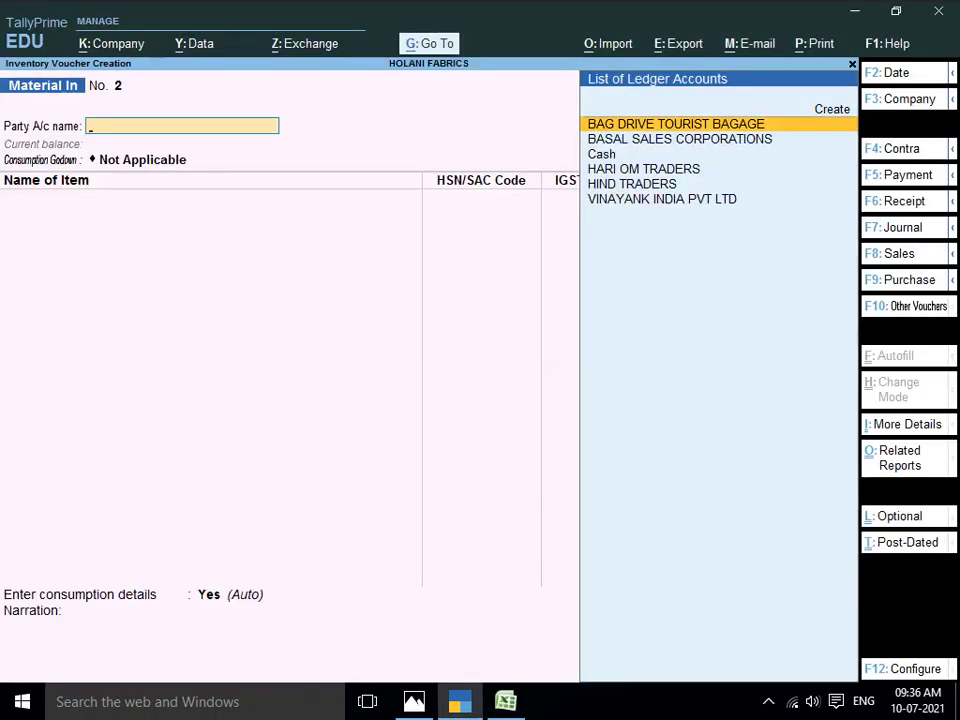
{"action": "key", "text": "alt+Tab"}
{"action": "key", "text": "alt+Tab"}
{"action": "key", "text": "Tab"}
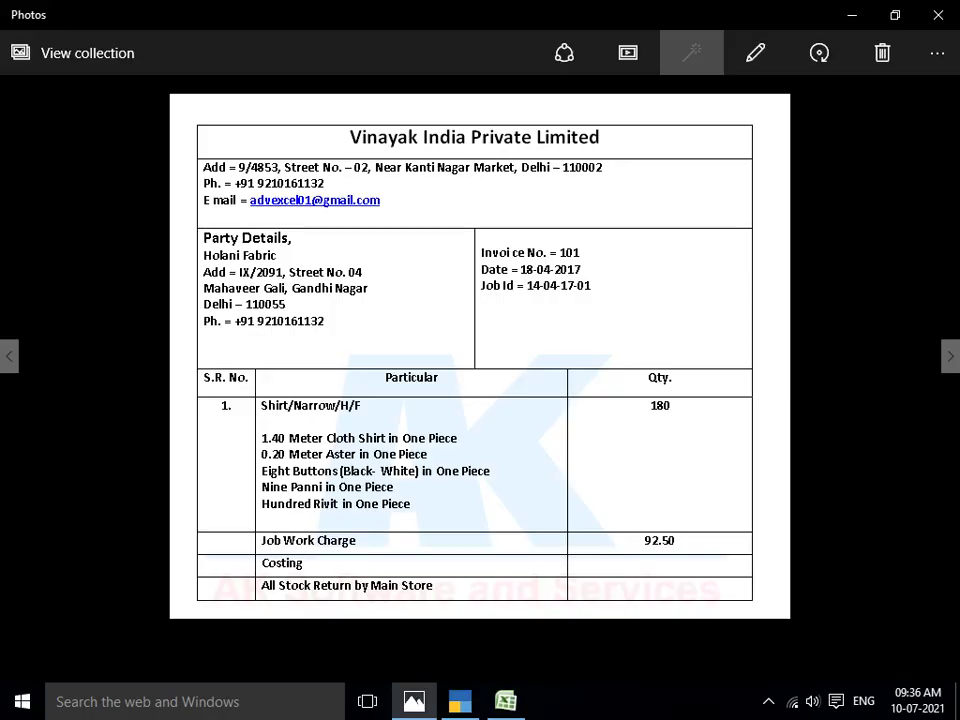
{"action": "key", "text": "Right"}
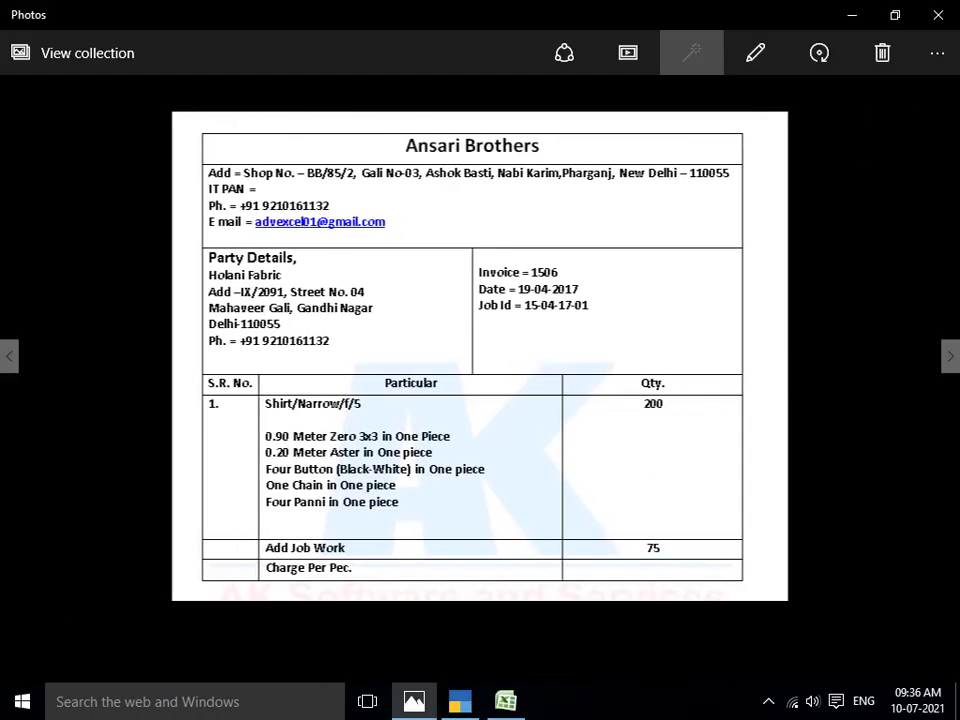
{"action": "key", "text": "alt+Tab"}
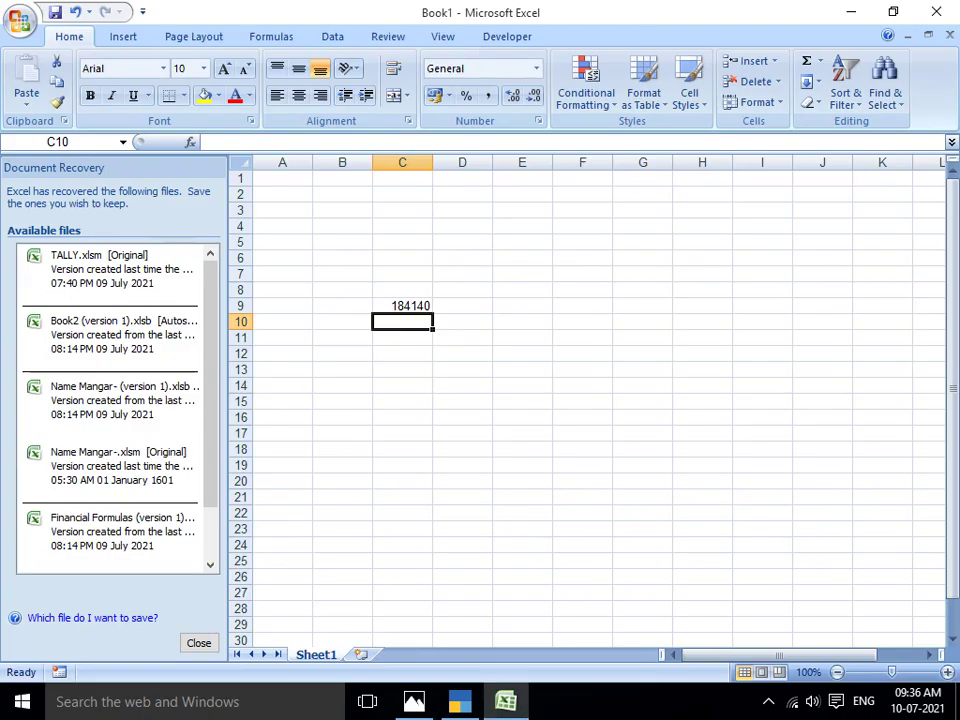
{"action": "key", "text": "alt+Tab"}
{"action": "key", "text": "alt+Tab"}
{"action": "key", "text": "Tab"}
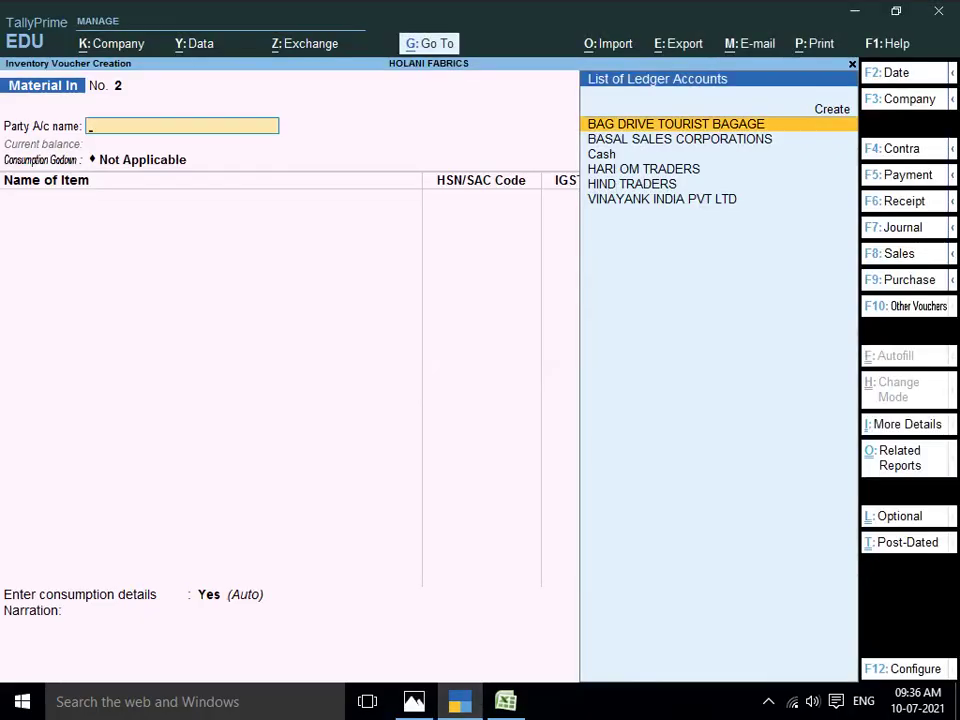
Change the voucher type to Job Work Out Order
{"action": "key", "text": "F10"}
{"action": "key", "text": "Down"}
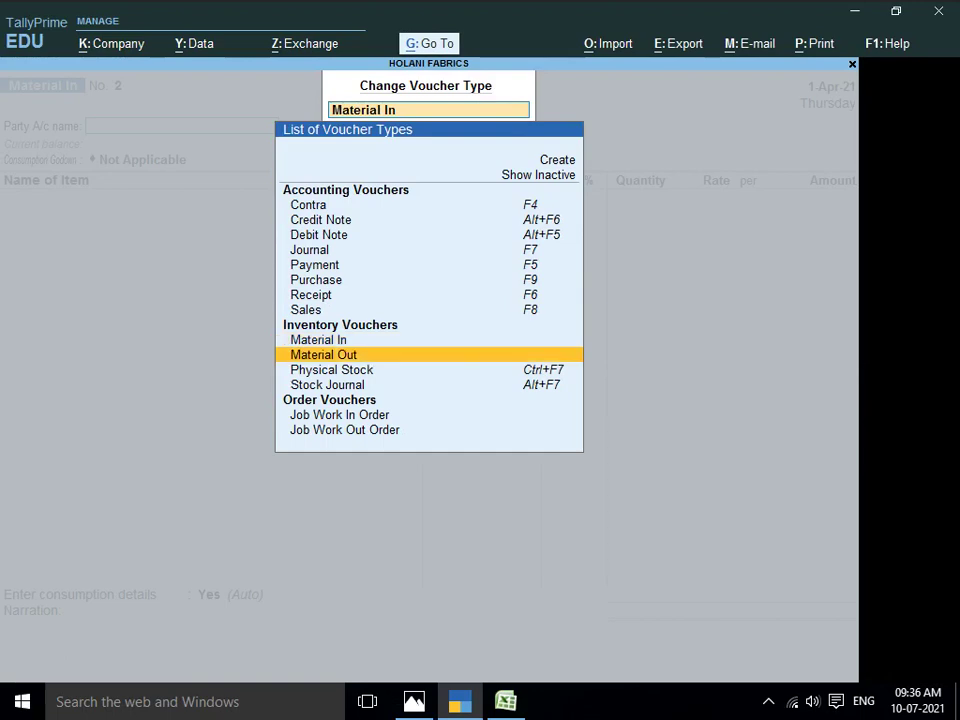
{"action": "key", "text": "Down"}
{"action": "key", "text": "Down"}
{"action": "key", "text": "Down"}
{"action": "key", "text": "Down"}
{"action": "key", "text": "Return"}
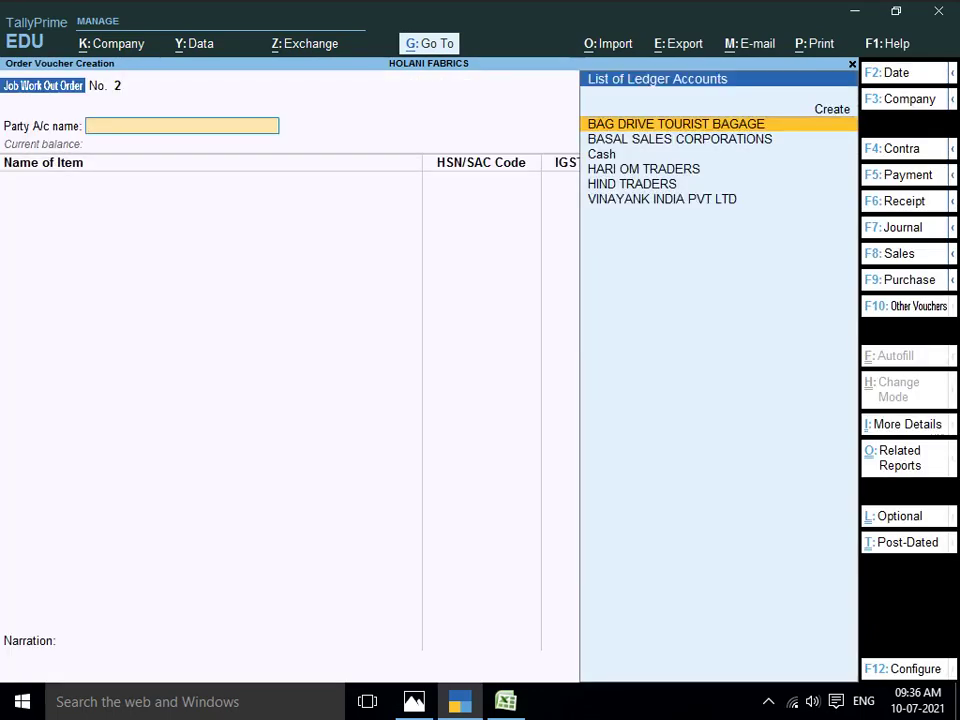
Create the party ledger ANSARI BROTHERS under Sundry Creditors with the state Delhi, and use it as the order's party
{"action": "key", "text": "alt+c"}
{"action": "type", "text": "ANS"}
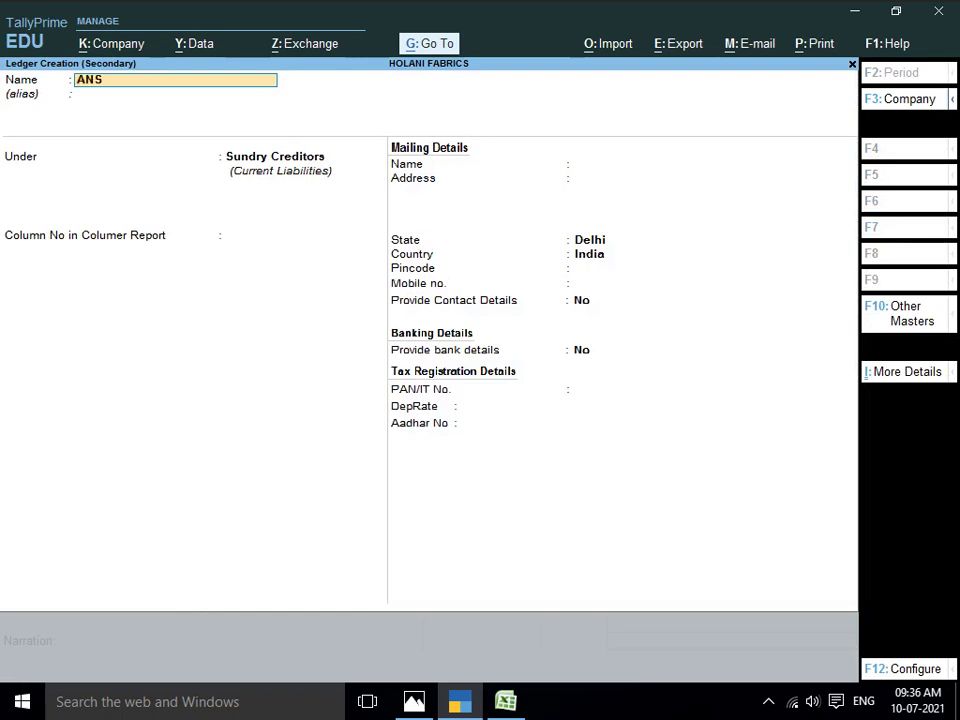
{"action": "type", "text": "ARI BROTHERS"}
{"action": "key", "text": "Return"}
{"action": "key", "text": "Return"}
{"action": "key", "text": "Return"}
{"action": "key", "text": "Return"}
{"action": "key", "text": "Return"}
{"action": "key", "text": "Return"}
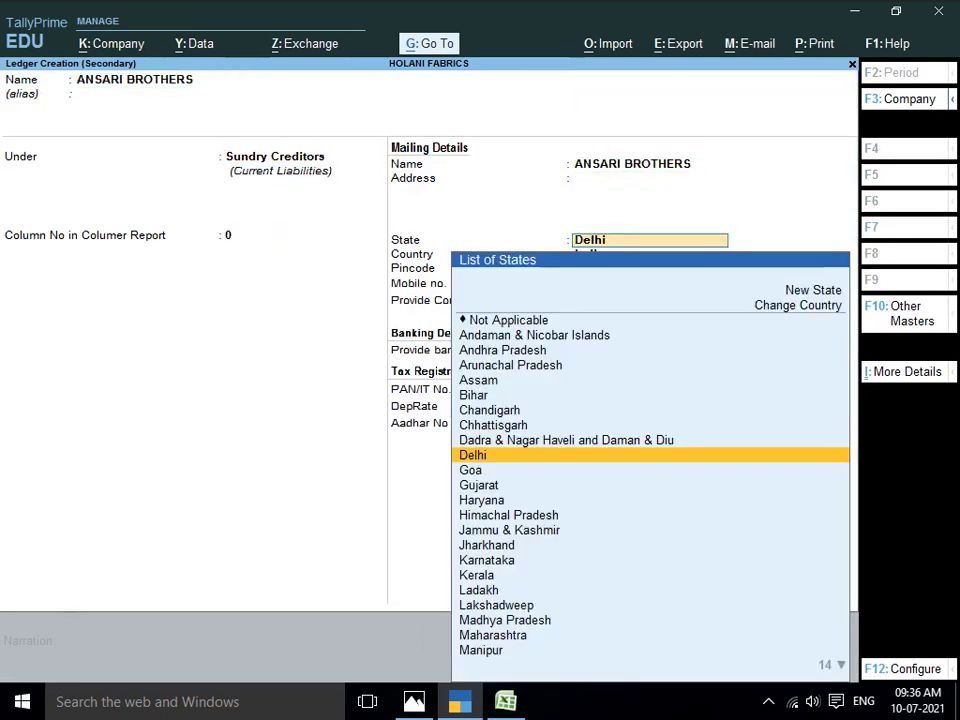
{"action": "key", "text": "Return"}
{"action": "key", "text": "Return"}
{"action": "key", "text": "Return"}
{"action": "key", "text": "ctrl+a"}
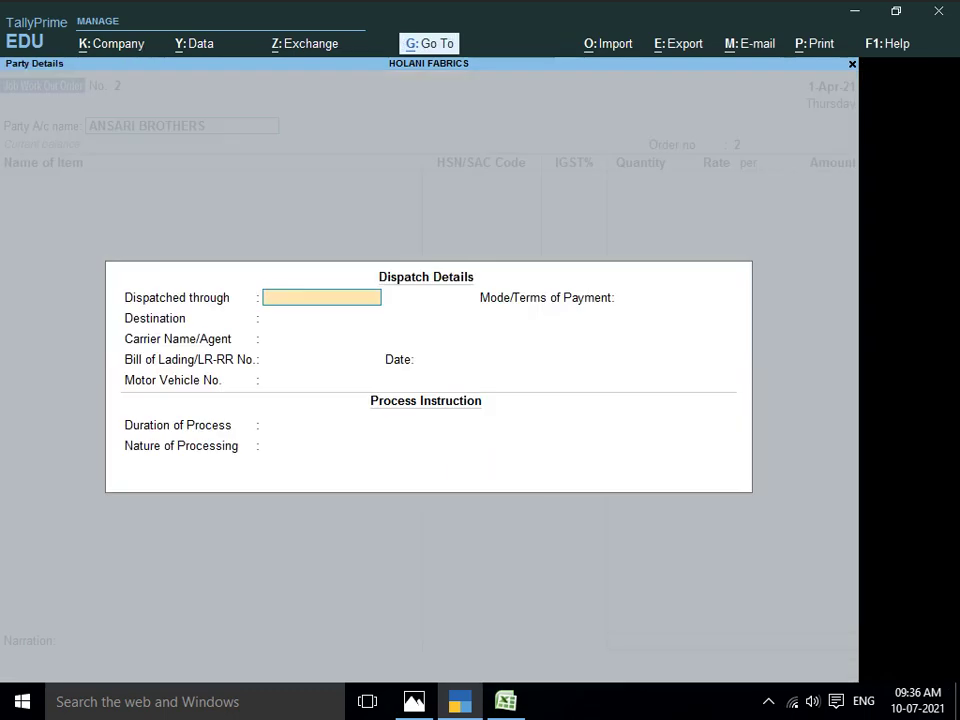
Leave the dispatch and process details blank and accept ANSARI BROTHERS as buyer and consignee in the party details
{"action": "key", "text": "ctrl+a"}
{"action": "key", "text": "Return"}
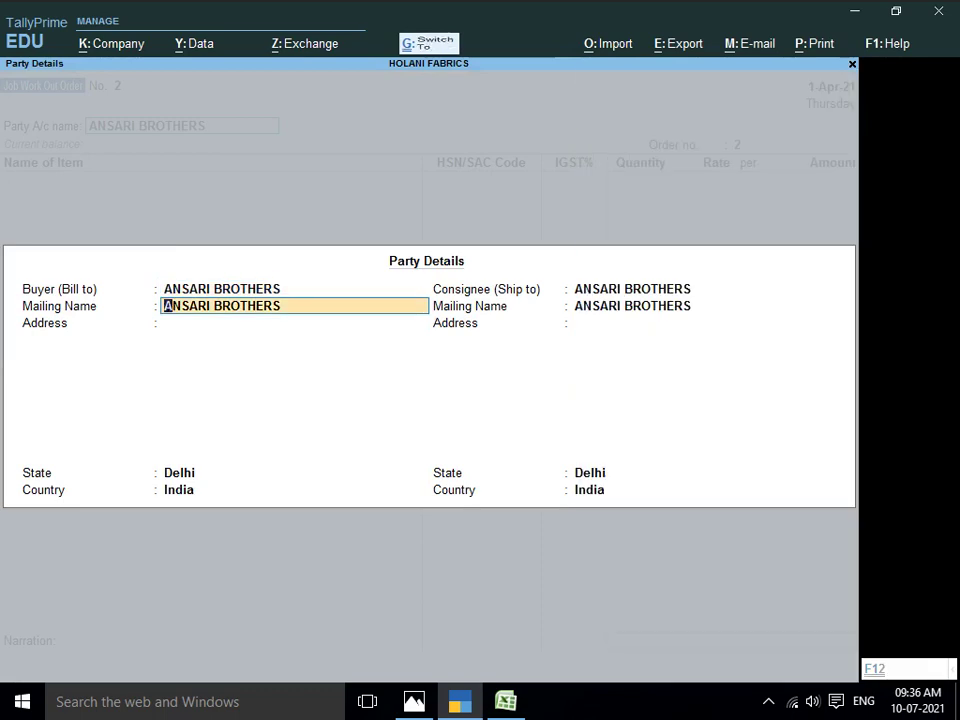
{"action": "key", "text": "ctrl+a"}
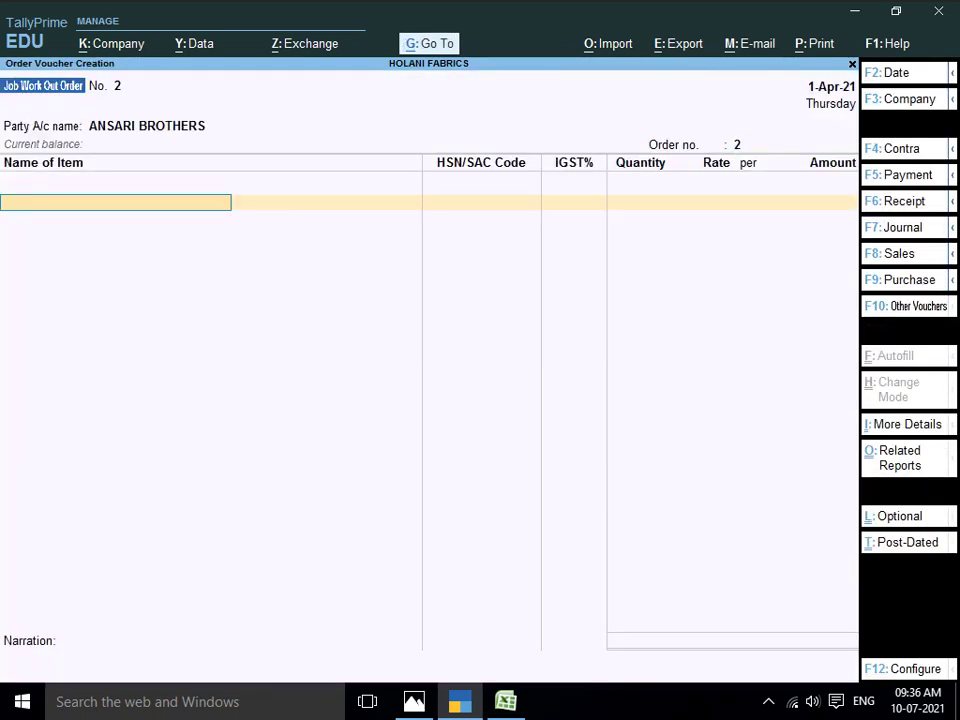
Add SHIRT NARROW F/S to the job work order with order number 2, component tracking on and due date 1-Apr-21
{"action": "type", "text": "SHIR"}
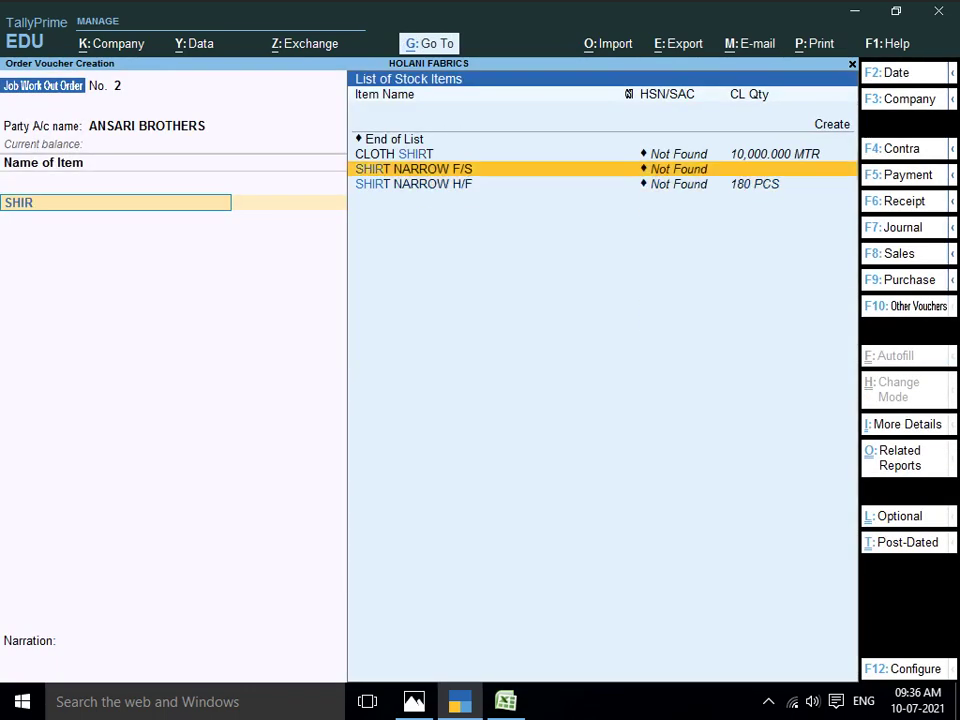
{"action": "key", "text": "Return"}
{"action": "key", "text": "Return"}
{"action": "key", "text": "Return"}
{"action": "key", "text": "Return"}
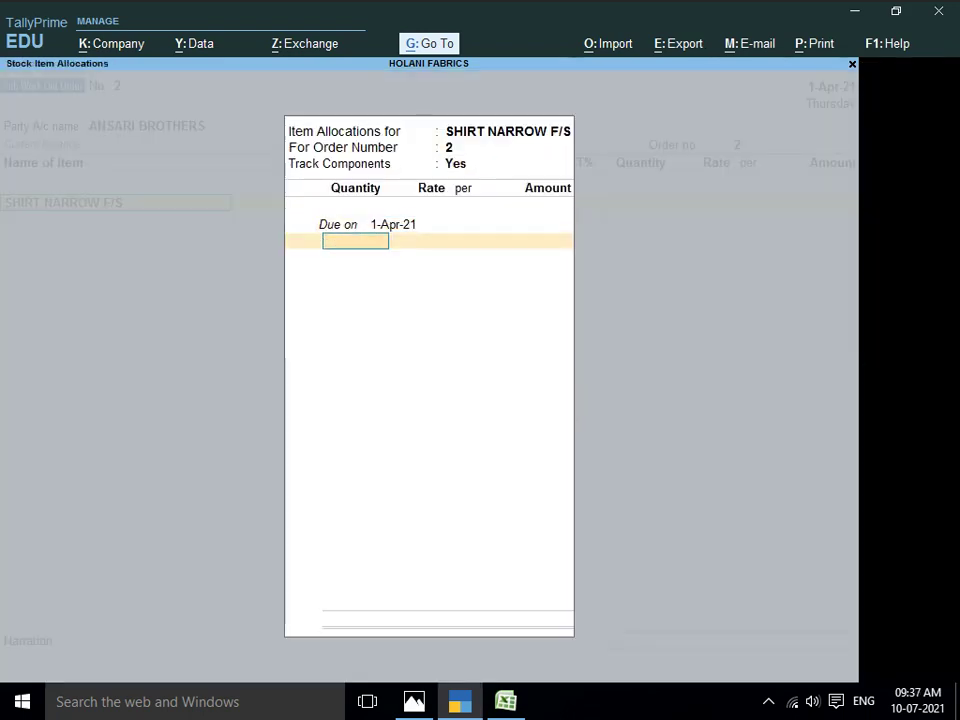
Set the ordered quantity to 200 PCS and fill the components using the SHIRT NARROW F/S BOM
{"action": "key", "text": "alt+Tab"}
{"action": "key", "text": "alt+Tab"}
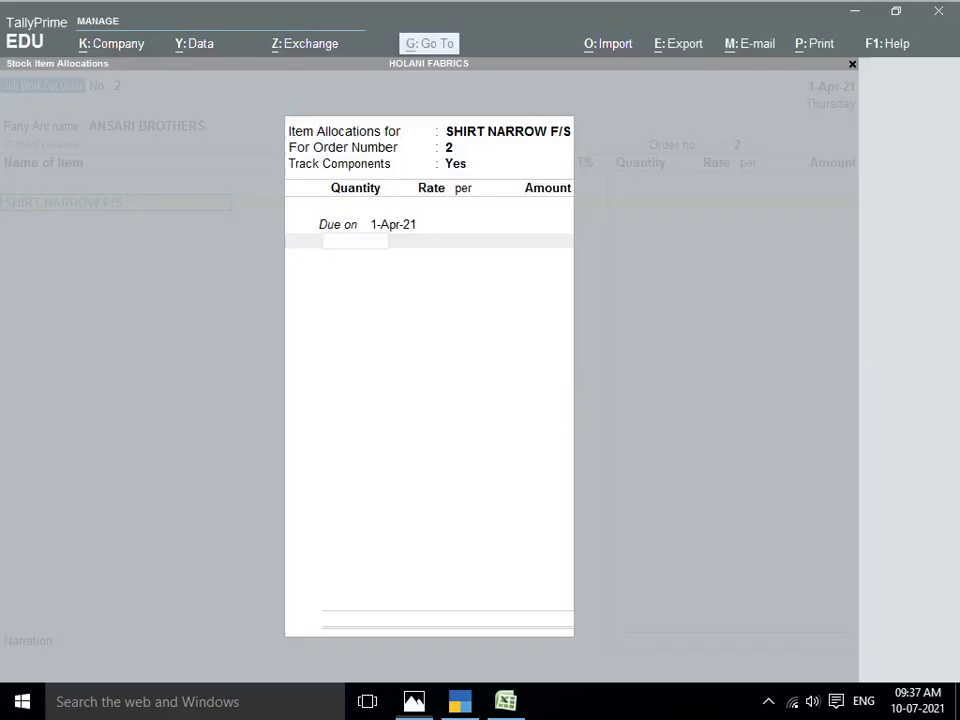
{"action": "type", "text": "200"}
{"action": "key", "text": "Return"}
{"action": "key", "text": "Return"}
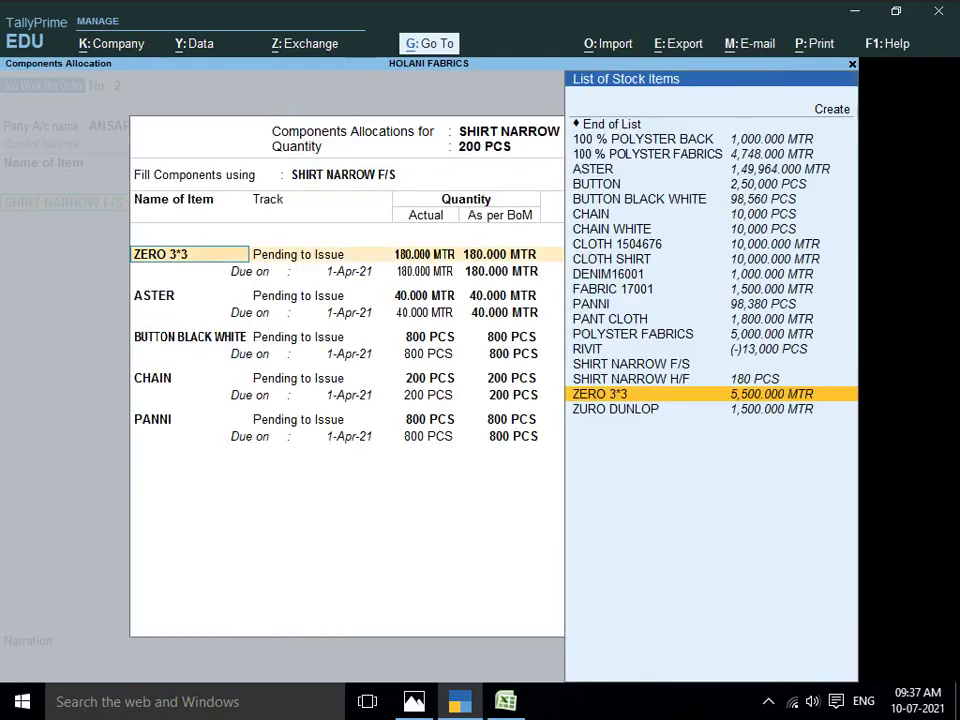
Keep the BOM quantity, rate and due date for the ZERO 3*3 component in the components allocation
{"action": "key", "text": "Return"}
{"action": "key", "text": "Return"}
{"action": "key", "text": "Return"}
{"action": "key", "text": "Return"}
{"action": "key", "text": "Return"}
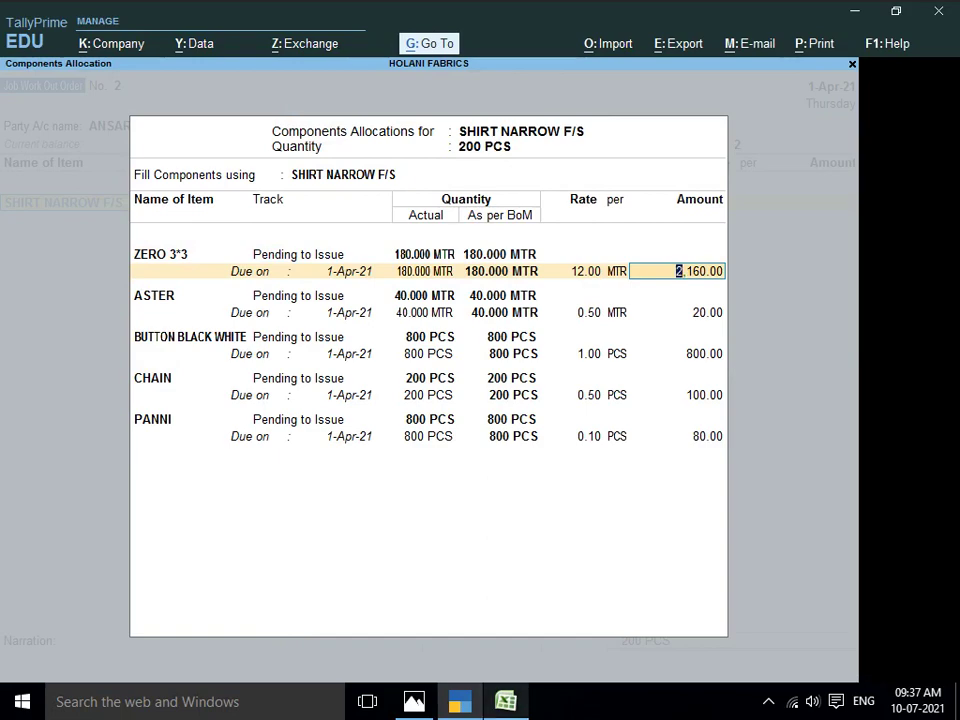
Switch to Excel and add up the component amounts in cell C15 with =2160+20+800+100+80
{"action": "left_click", "coordinate": [506, 701]}
{"action": "left_click", "coordinate": [402, 401]}
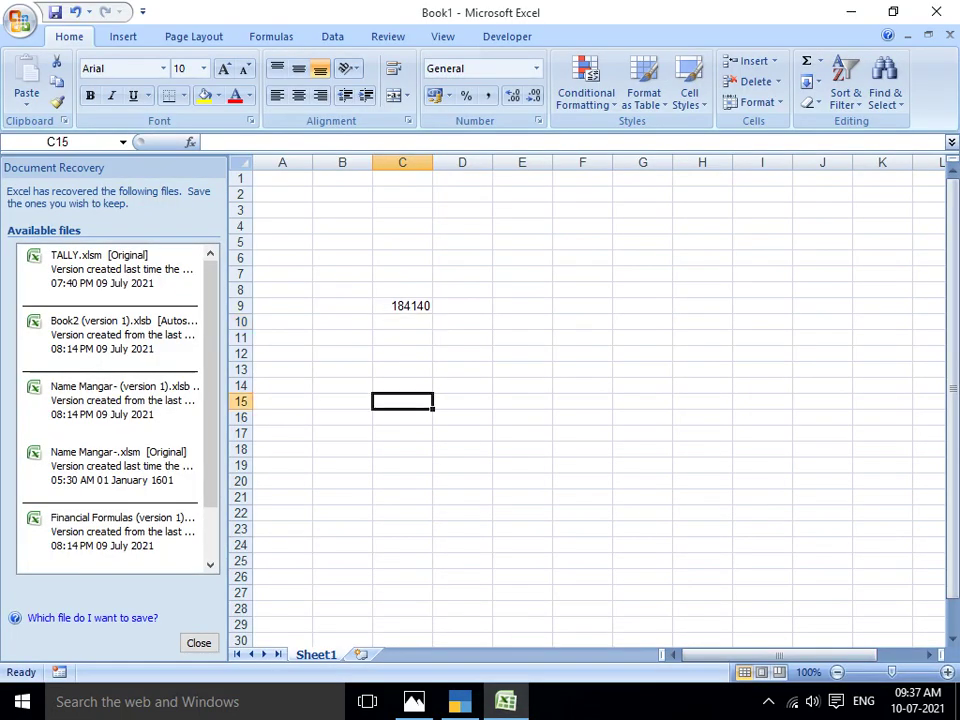
{"action": "type", "text": "=2160+"}
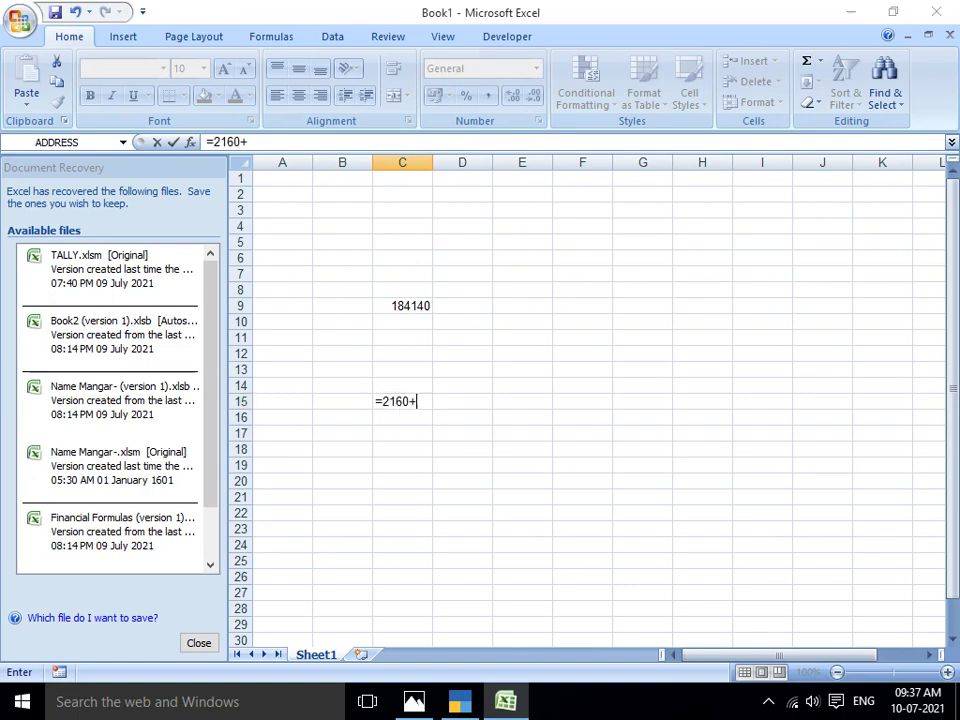
{"action": "key", "text": "alt+Tab"}
{"action": "key", "text": "alt+Tab"}
{"action": "type", "text": "20+"}
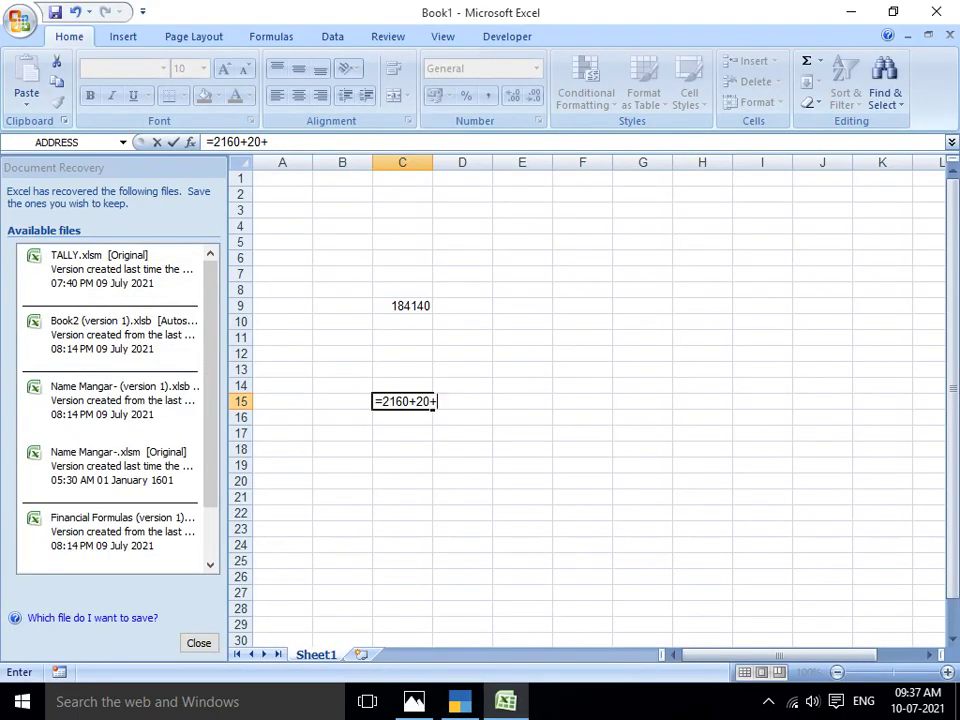
{"action": "type", "text": "800+"}
{"action": "key", "text": "alt+Tab"}
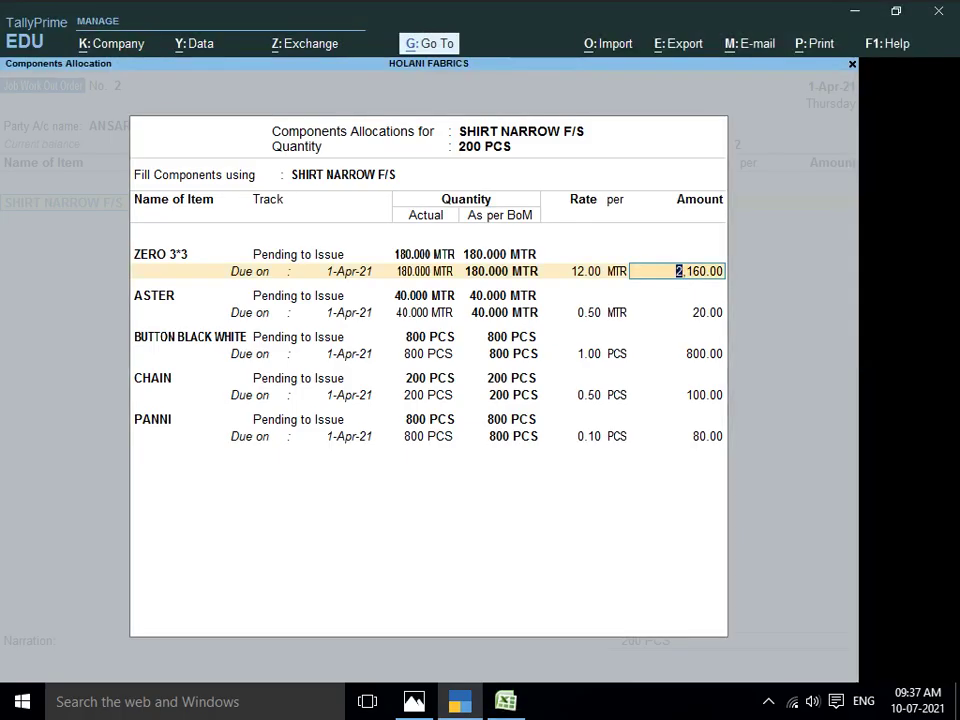
{"action": "key", "text": "alt+Tab"}
{"action": "type", "text": "100+80"}
{"action": "key", "text": "Return"}
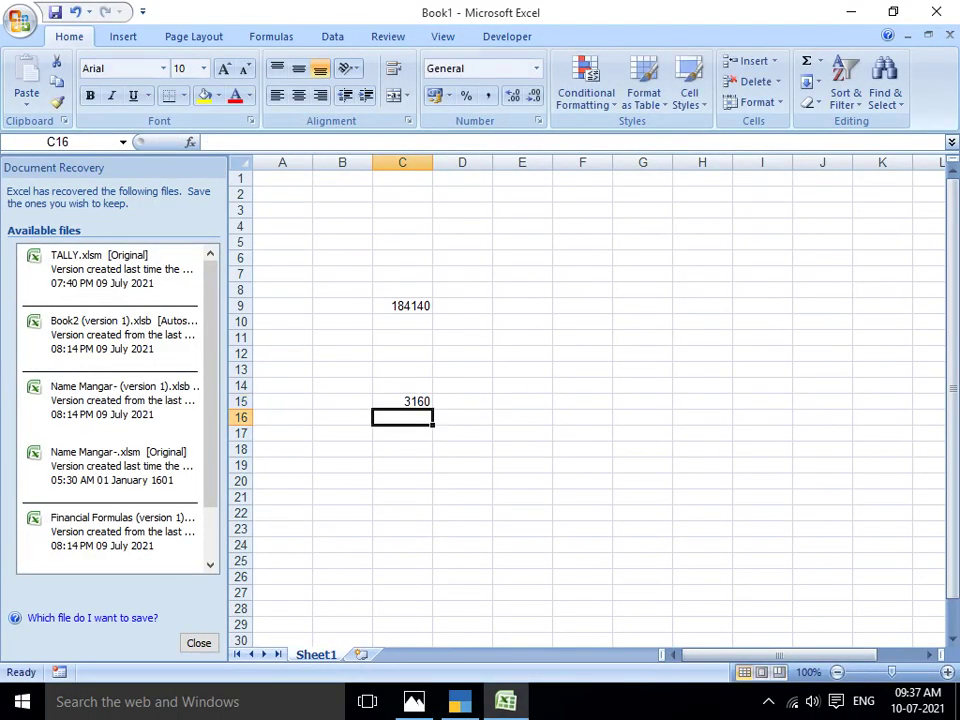
Switch back to TallyPrime and accept the components allocation for SHIRT NARROW F/S
{"action": "key", "text": "alt+Tab"}
{"action": "key", "text": "Return"}
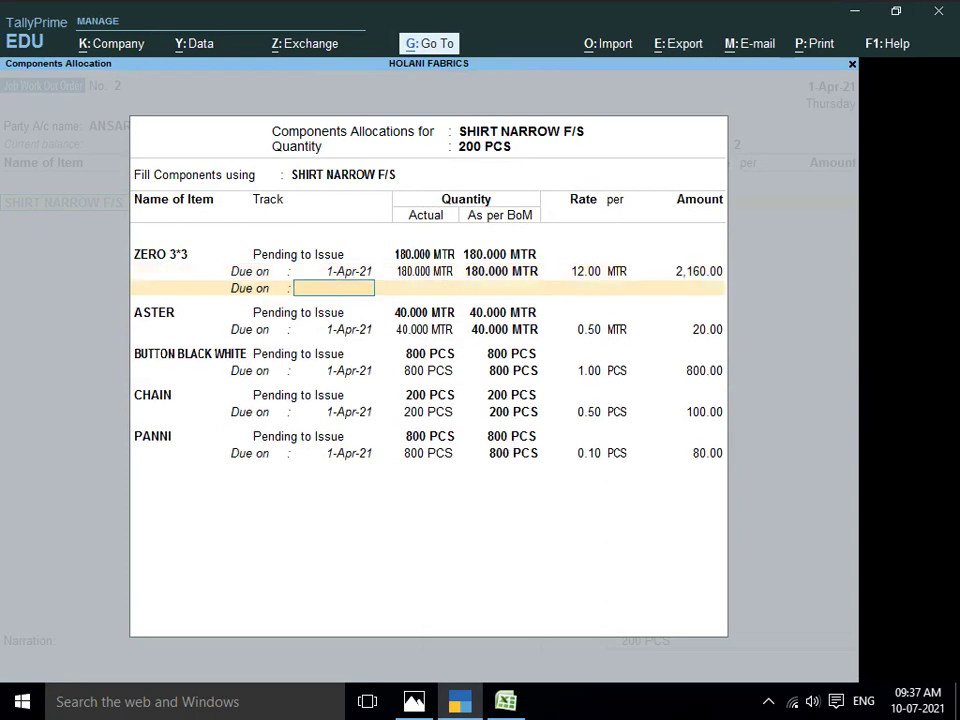
{"action": "key", "text": "ctrl+a"}
{"action": "key", "text": "Return"}
{"action": "key", "text": "Return"}
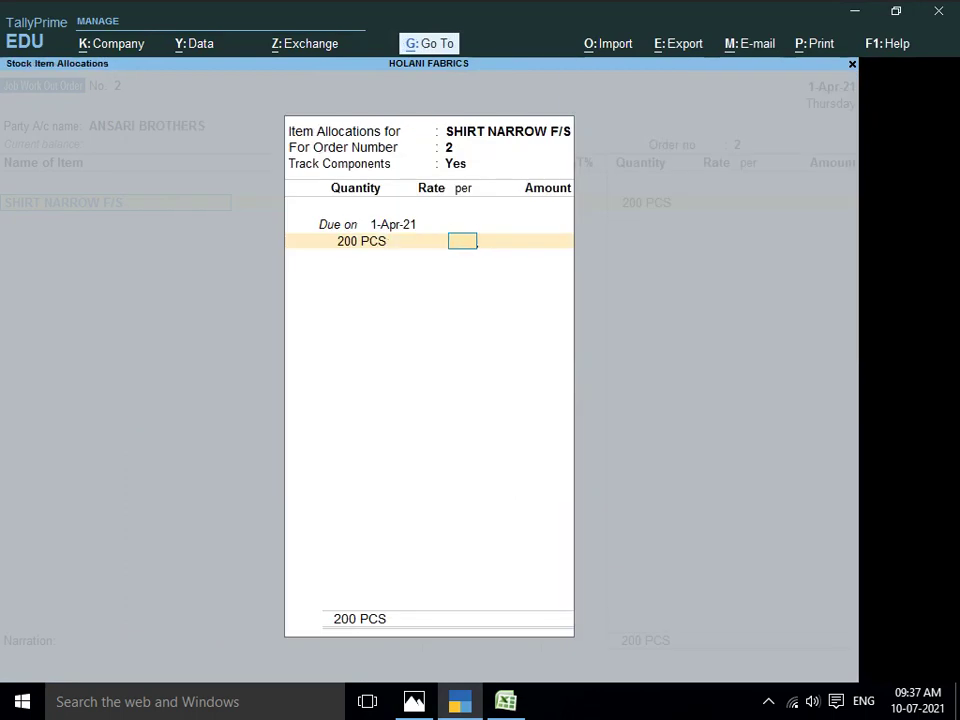
Set the SHIRT NARROW F/S amount to 3160 and save the Job Work Out Order without a narration
{"action": "type", "text": "3160"}
{"action": "key", "text": "Return"}
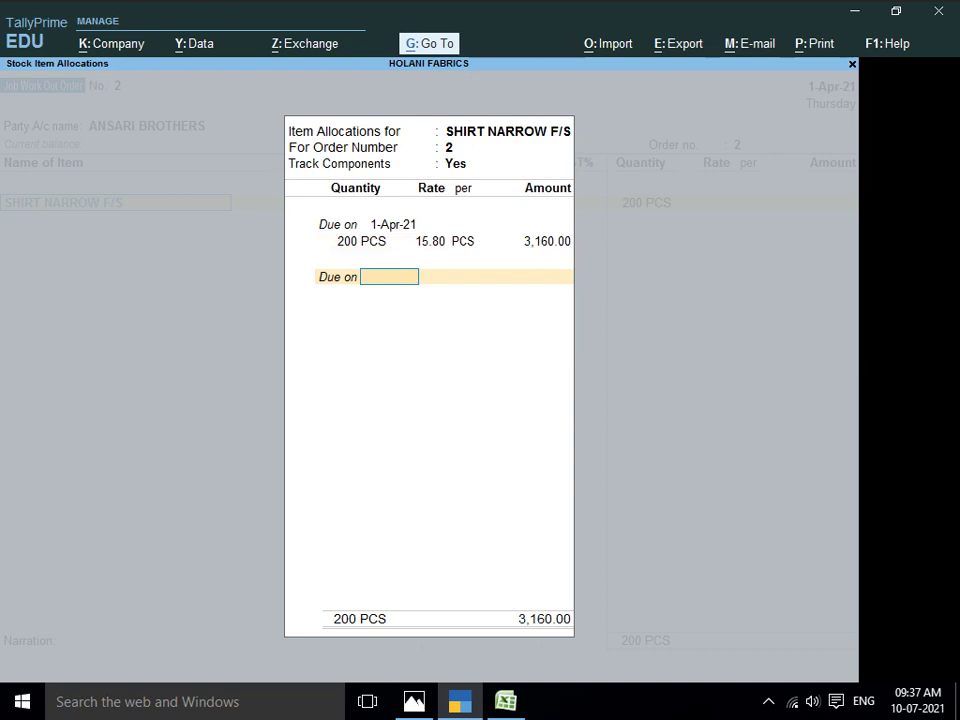
{"action": "key", "text": "Return"}
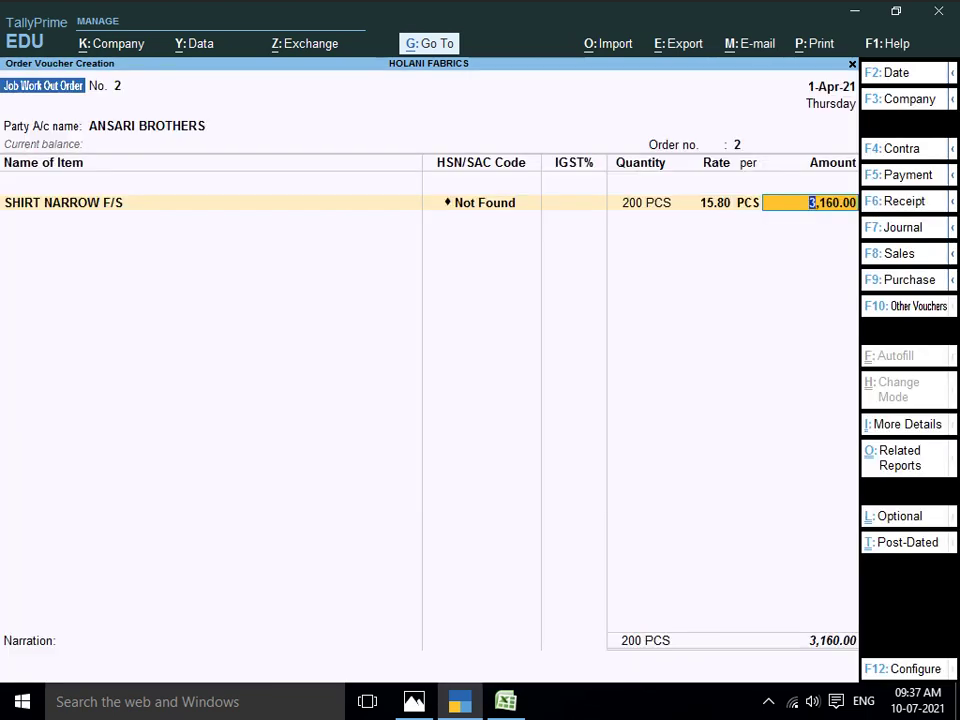
{"action": "key", "text": "Return"}
{"action": "key", "text": "Return"}
{"action": "key", "text": "Return"}
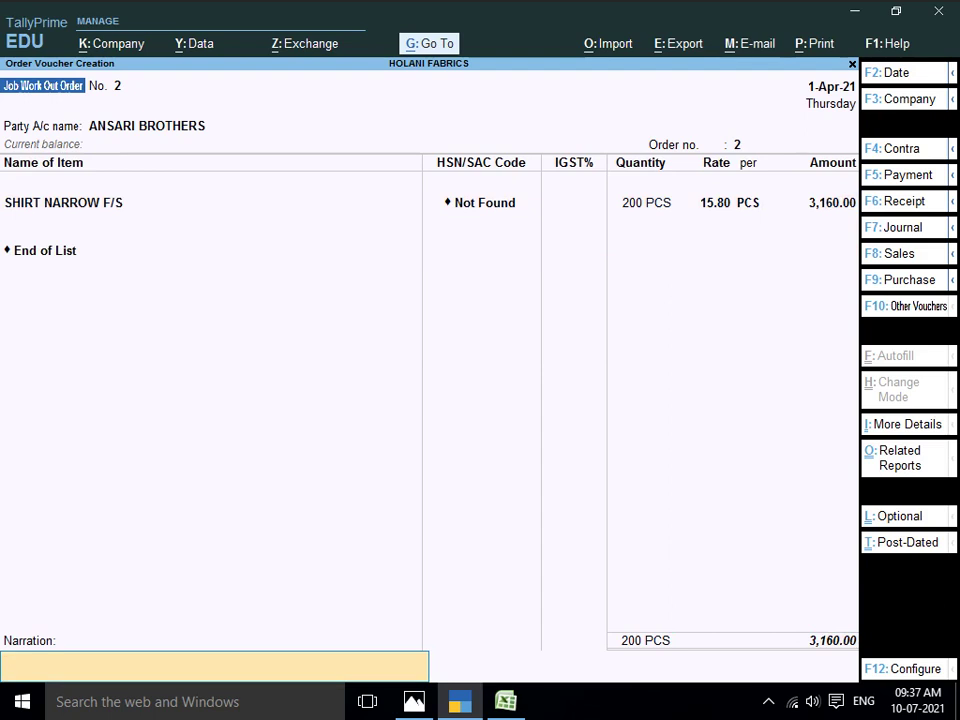
{"action": "key", "text": "Return"}
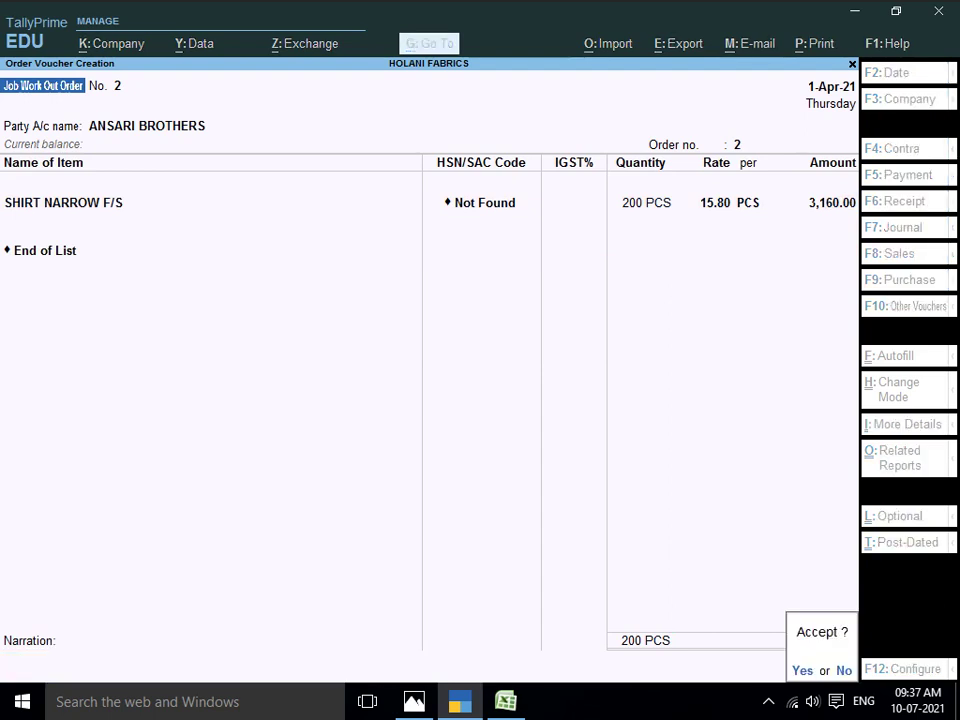
{"action": "key", "text": "Return"}
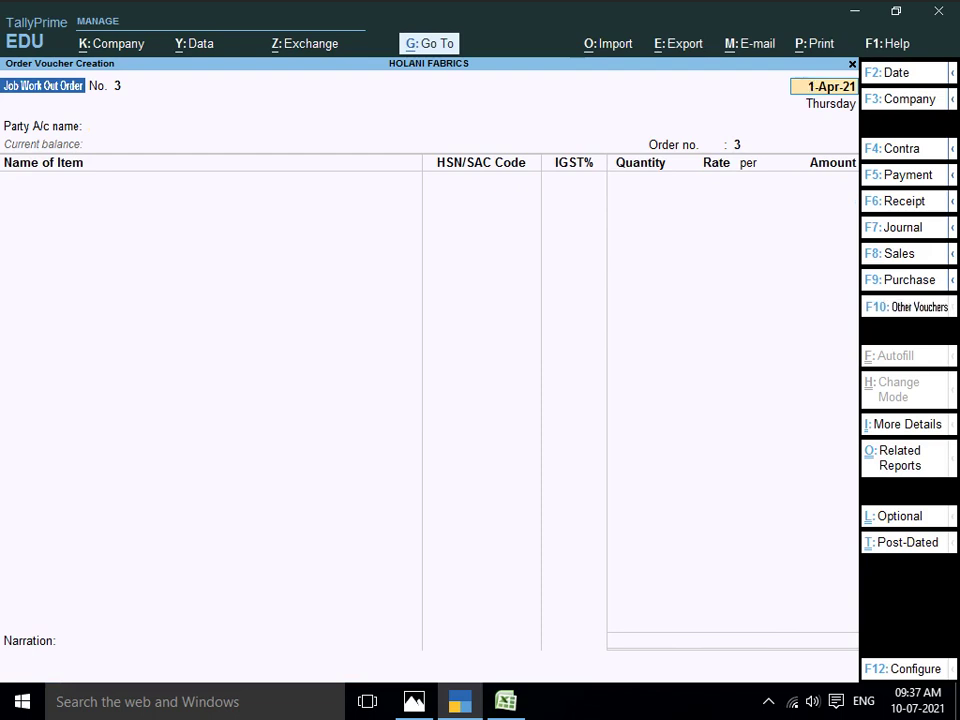
Change the voucher type from Job Work Out Order to Material Out
{"action": "key", "text": "F10"}
{"action": "key", "text": "Up"}
{"action": "key", "text": "Up"}
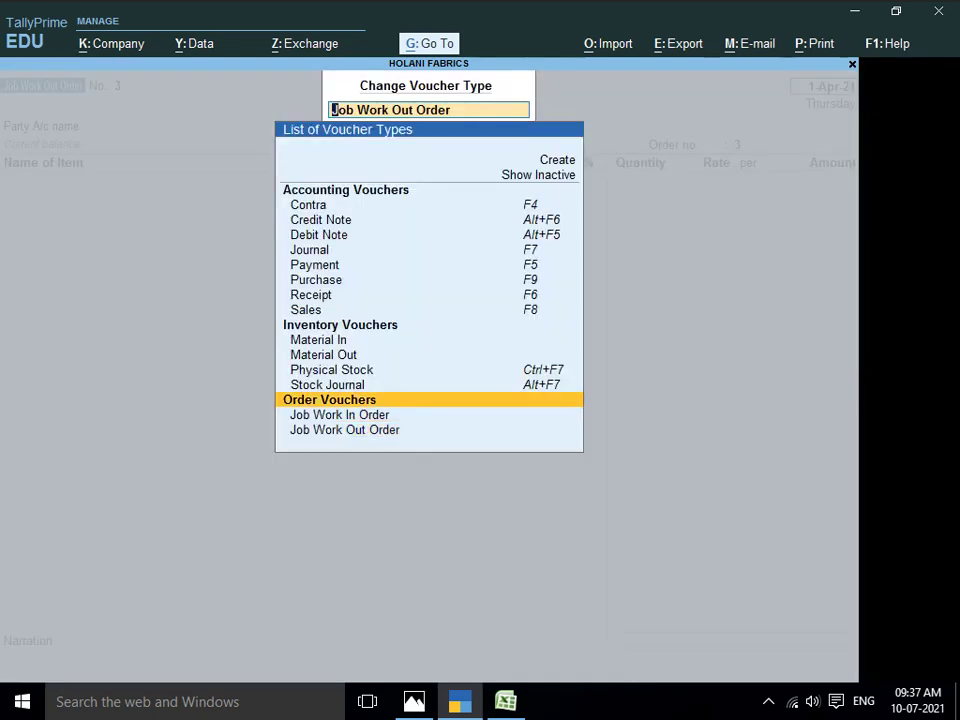
{"action": "key", "text": "Up"}
{"action": "key", "text": "Up"}
{"action": "key", "text": "Up"}
{"action": "key", "text": "Up"}
{"action": "key", "text": "Down"}
{"action": "key", "text": "Return"}
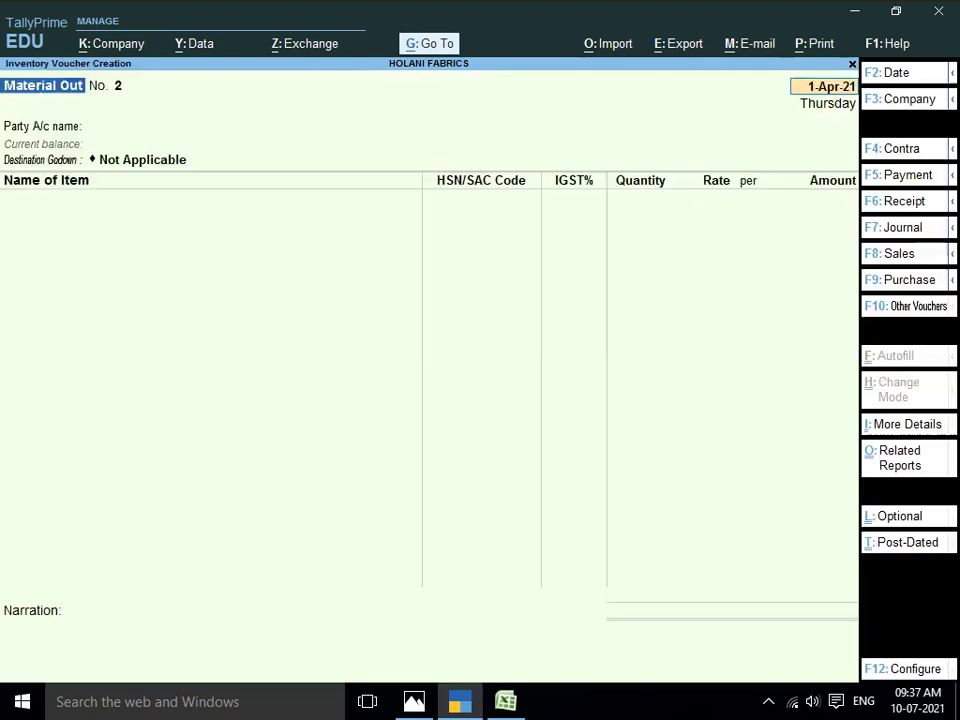
Choose ANSARI BROTHERS as the party account of the Material Out voucher
{"action": "key", "text": "Down"}
{"action": "key", "text": "Down"}
{"action": "key", "text": "Down"}
{"action": "key", "text": "Down"}
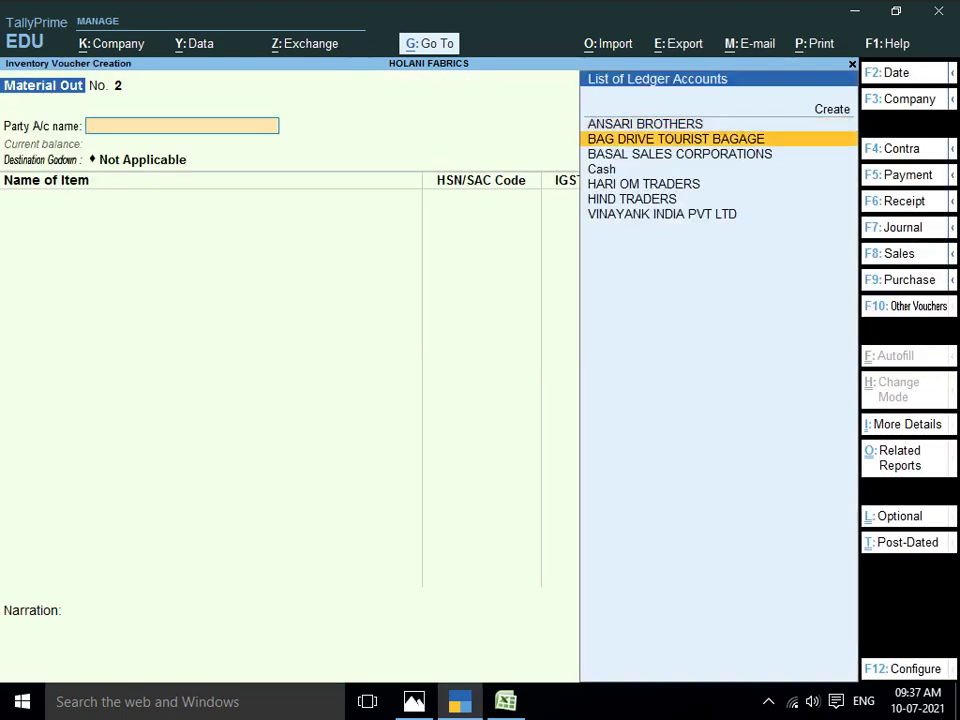
{"action": "key", "text": "Down"}
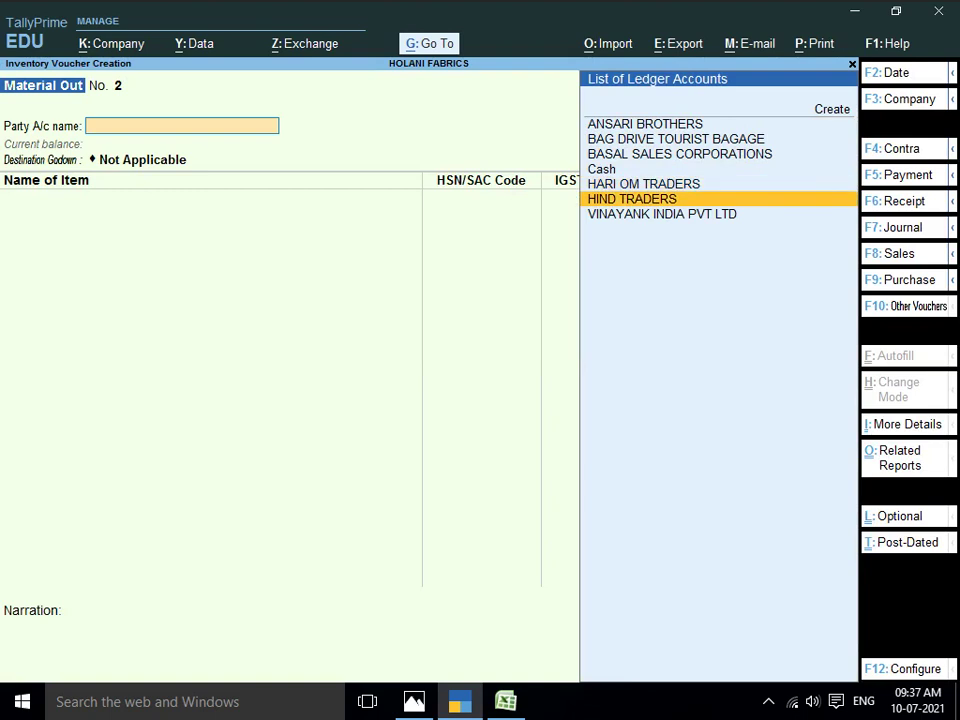
{"action": "key", "text": "Up"}
{"action": "key", "text": "Up"}
{"action": "key", "text": "Up"}
{"action": "key", "text": "Up"}
{"action": "key", "text": "Up"}
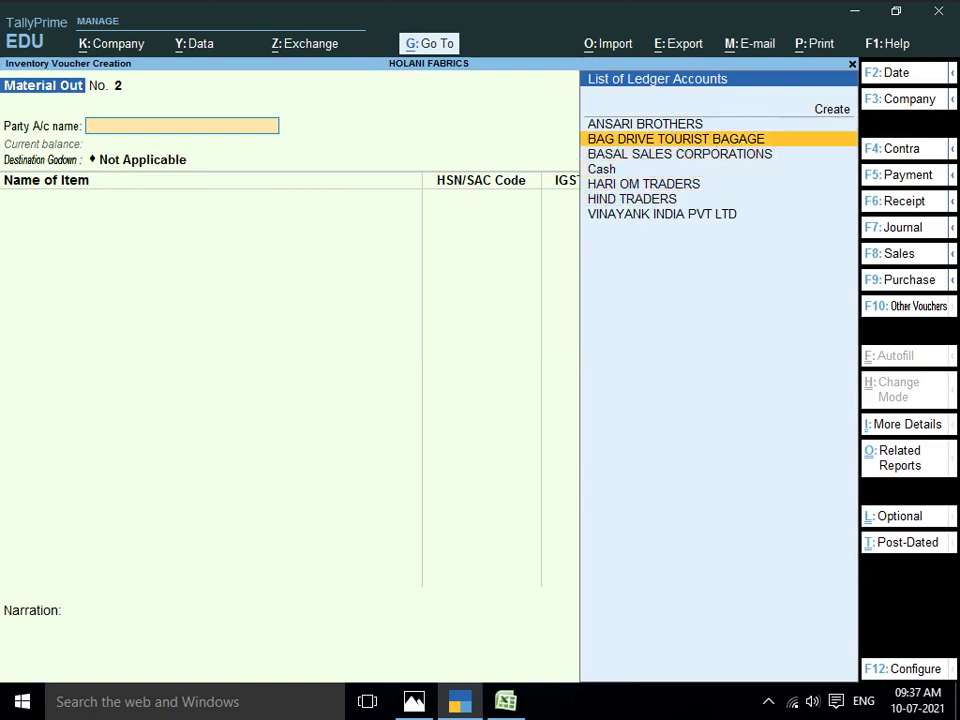
{"action": "key", "text": "Return"}
Link the Material Out voucher to order 2, leave the dispatch details blank and accept ANSARI BROTHERS in the party details
{"action": "key", "text": "Down"}
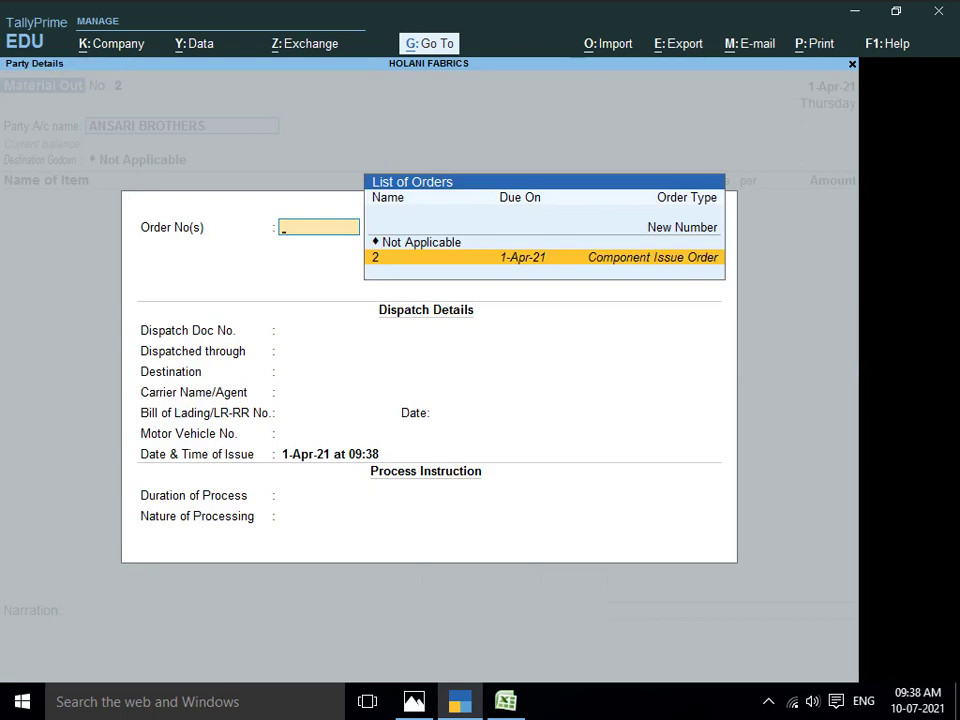
{"action": "key", "text": "Return"}
{"action": "key", "text": "Return"}
{"action": "key", "text": "Return"}
{"action": "key", "text": "Return"}
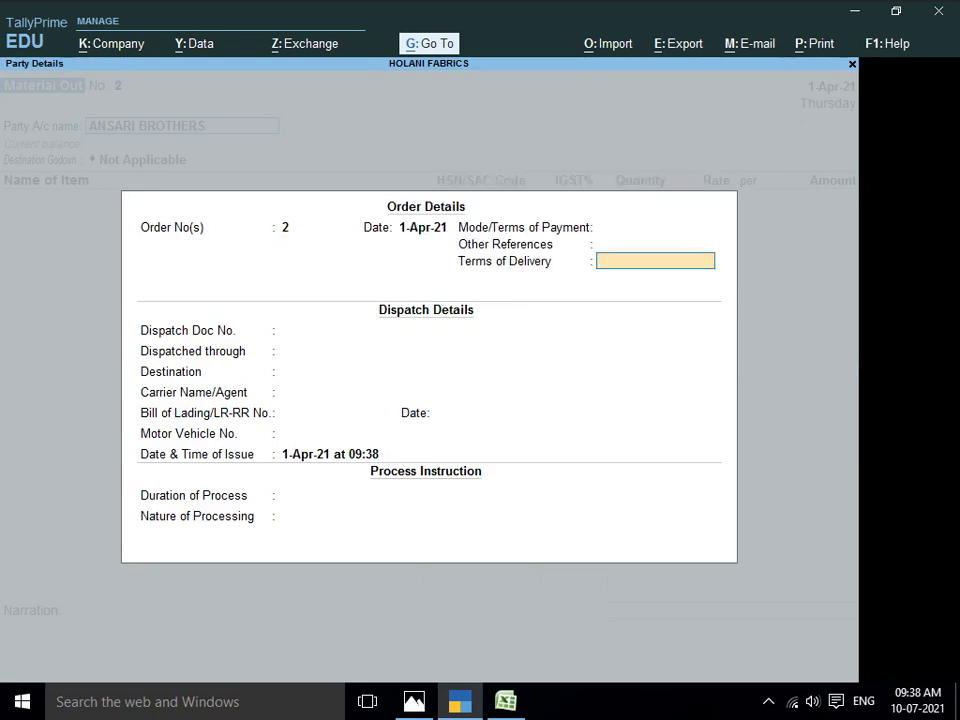
{"action": "key", "text": "Return"}
{"action": "key", "text": "Escape"}
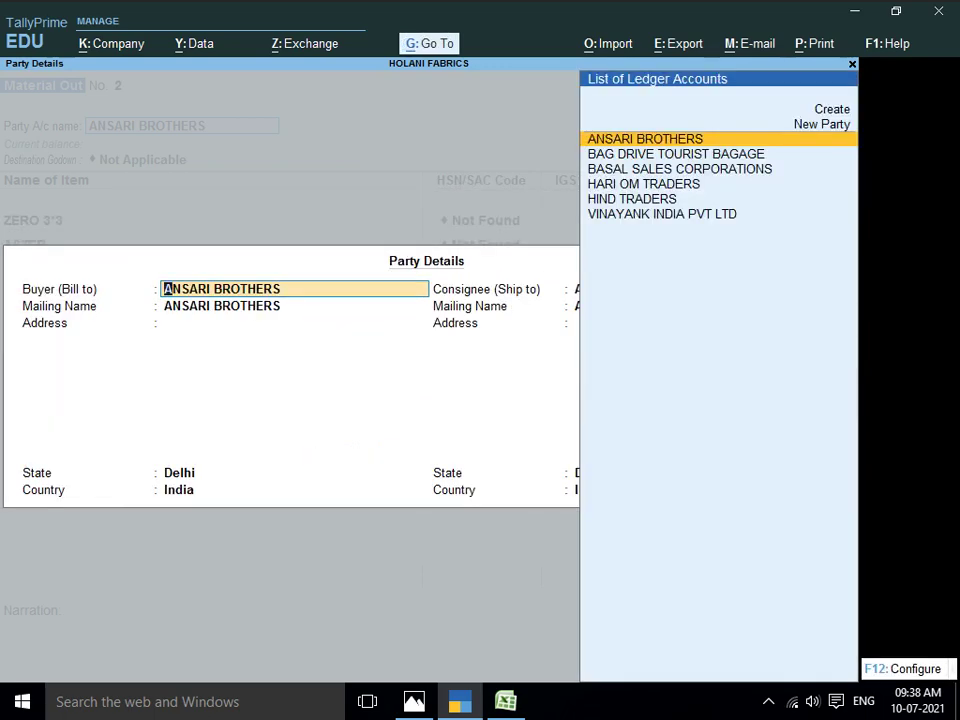
{"action": "key", "text": "Return"}
{"action": "key", "text": "ctrl+a"}
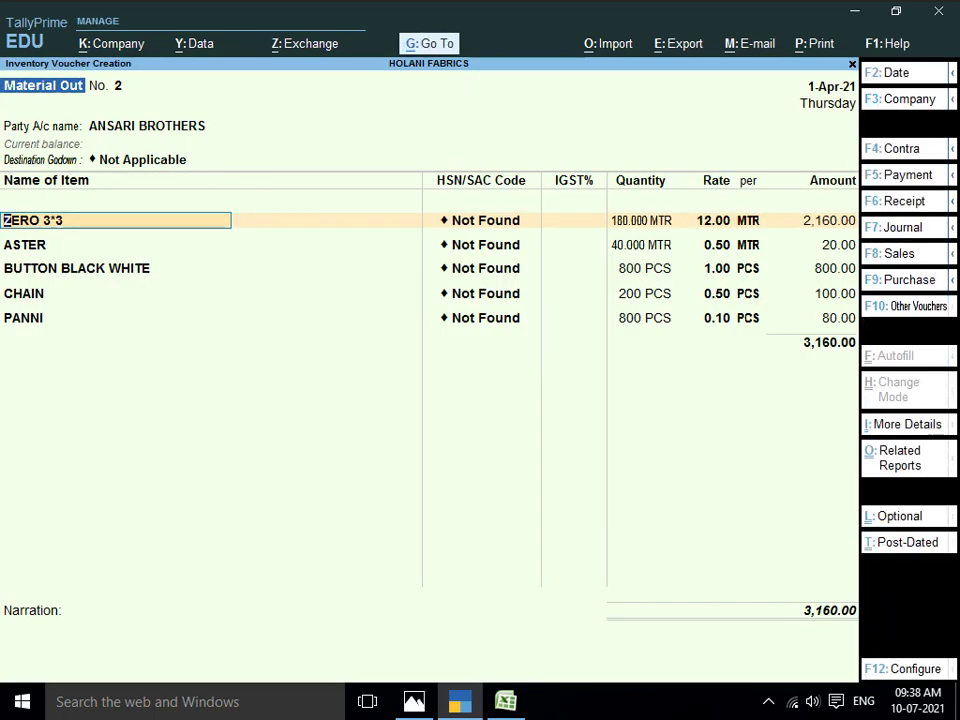
Keep the component lines filled from order 2 and save the Material Out voucher
{"action": "key", "text": "Return"}
{"action": "key", "text": "Return"}
{"action": "key", "text": "Return"}
{"action": "key", "text": "Return"}
{"action": "key", "text": "Return"}
{"action": "key", "text": "Return"}
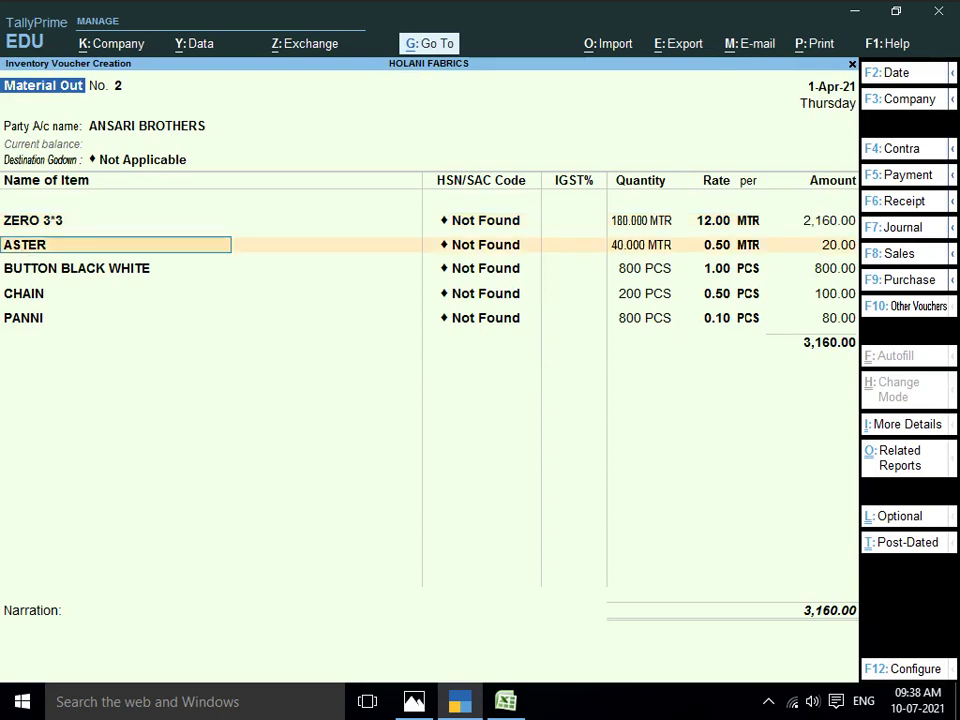
{"action": "key", "text": "Return"}
{"action": "key", "text": "Return"}
{"action": "key", "text": "Return"}
{"action": "key", "text": "Return"}
{"action": "key", "text": "Return"}
{"action": "key", "text": "Return"}
{"action": "key", "text": "Return"}
{"action": "key", "text": "Return"}
{"action": "key", "text": "Return"}
{"action": "key", "text": "Return"}
{"action": "key", "text": "Return"}
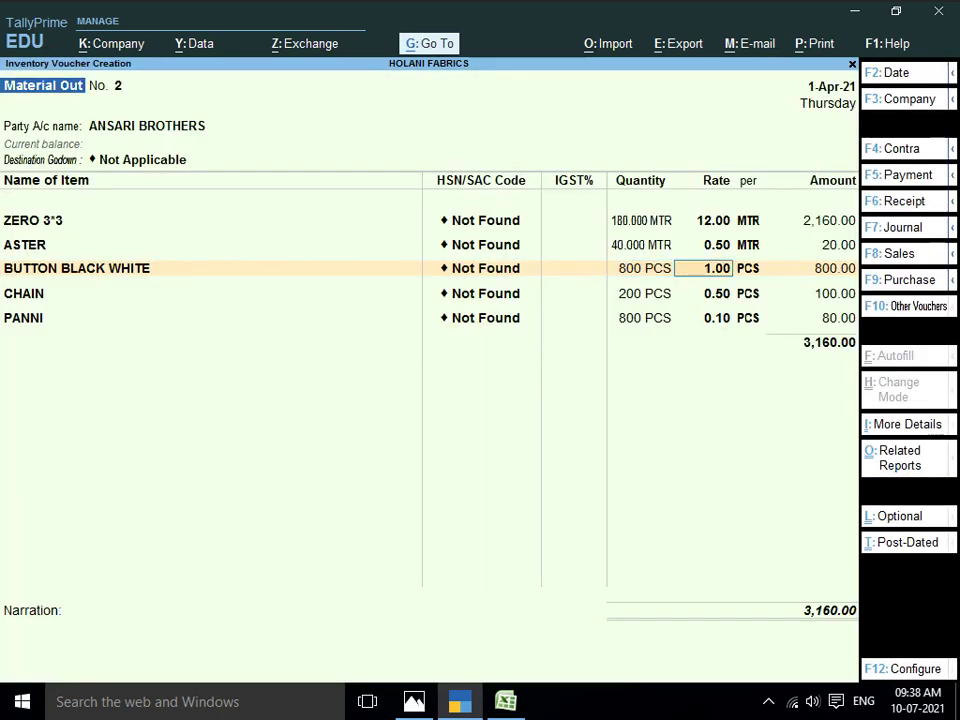
{"action": "key", "text": "ctrl"}
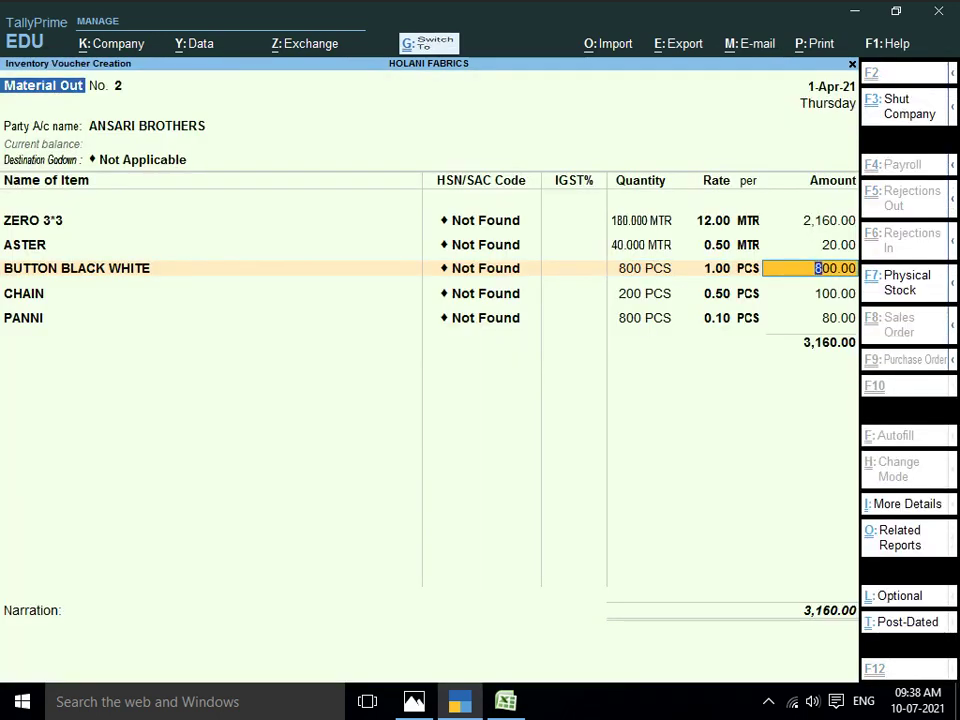
{"action": "key", "text": "ctrl+a"}
{"action": "key", "text": "Return"}
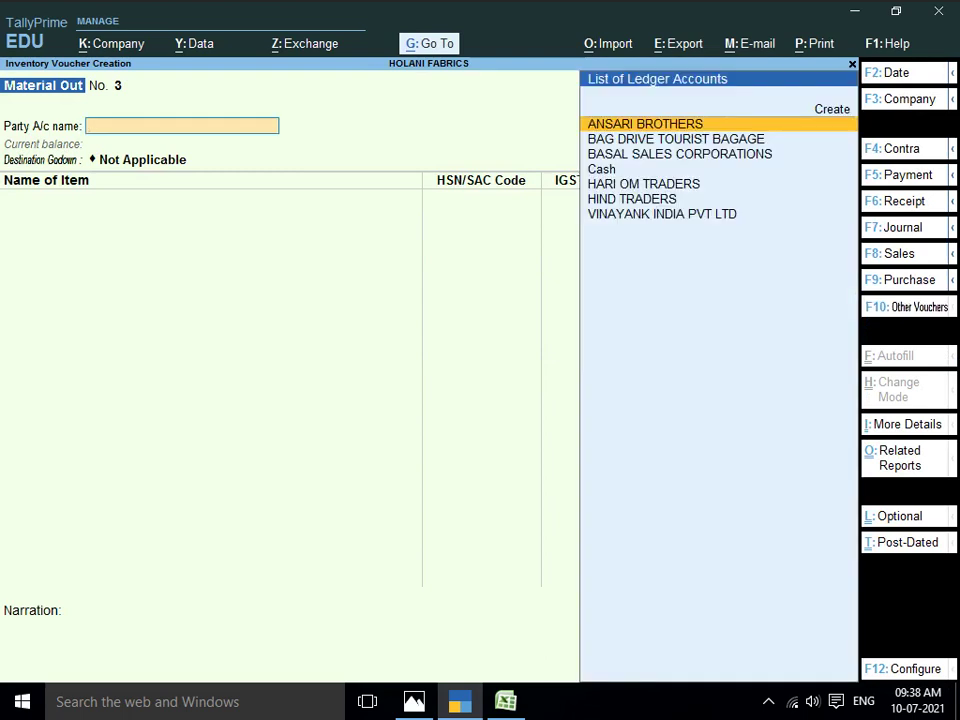
Start a Material In voucher with ANSARI BROTHERS as the party account
{"action": "key", "text": "F10"}
{"action": "key", "text": "Up"}
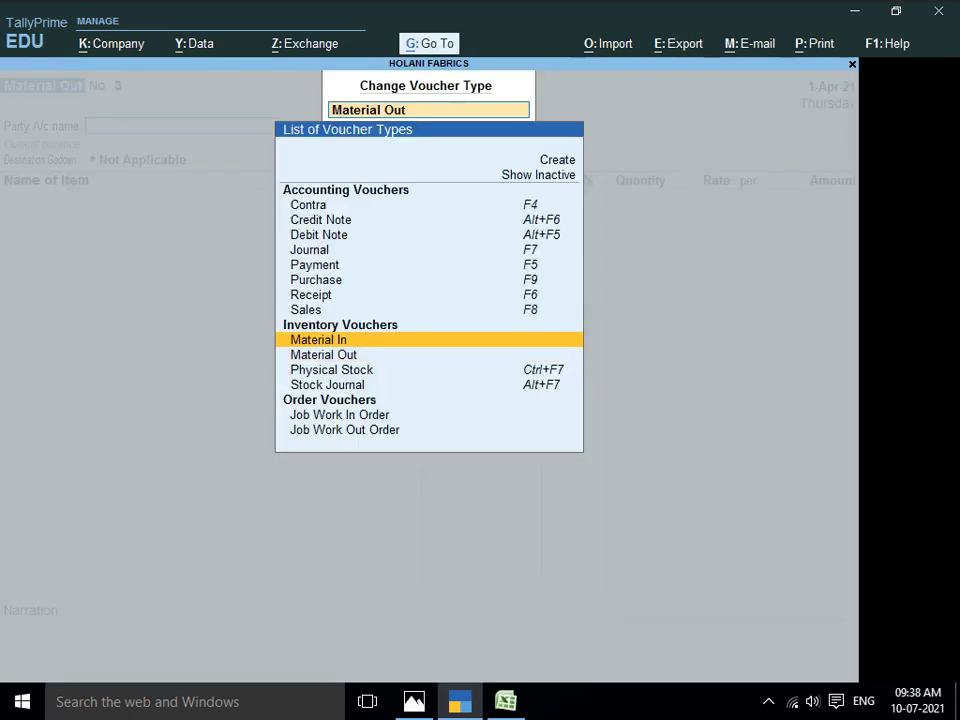
{"action": "key", "text": "Return"}
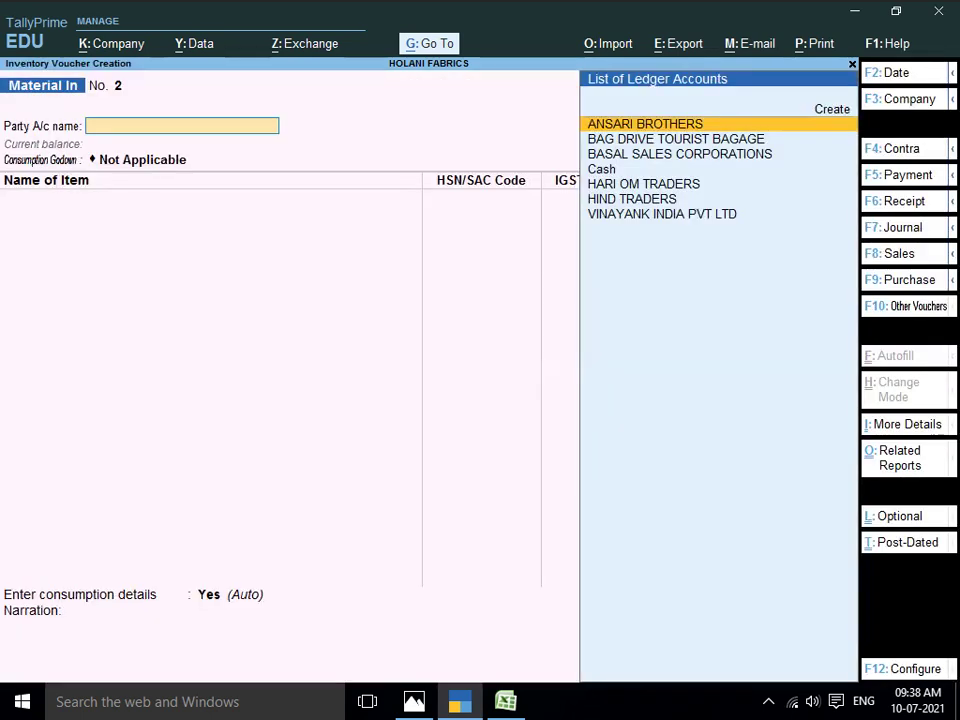
{"action": "key", "text": "Down"}
{"action": "key", "text": "Down"}
{"action": "key", "text": "Down"}
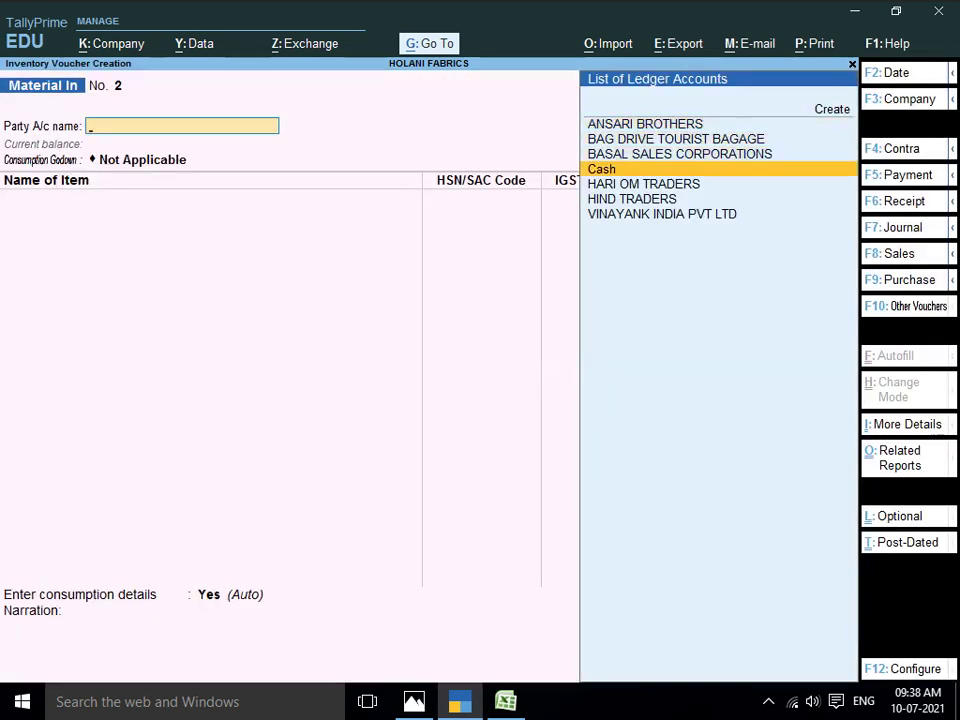
{"action": "key", "text": "Up"}
{"action": "key", "text": "Up"}
{"action": "key", "text": "Up"}
{"action": "key", "text": "Return"}
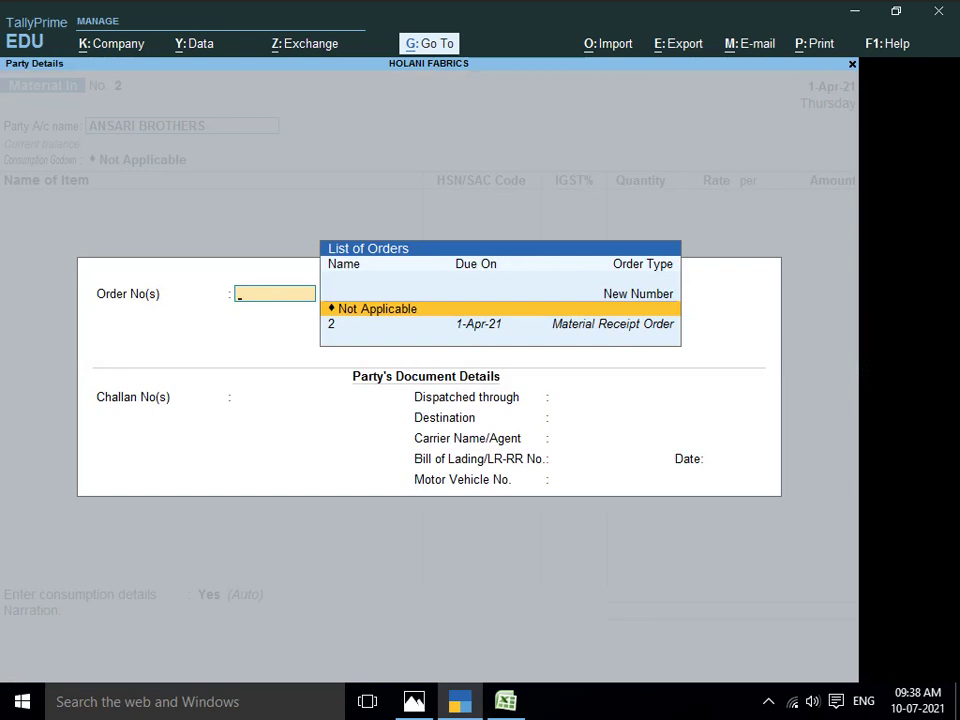
Link the Material In voucher to order 2, leave the document details blank and accept ANSARI BROTHERS as supplier and consignee
{"action": "key", "text": "Down"}
{"action": "key", "text": "Up"}
{"action": "key", "text": "Down"}
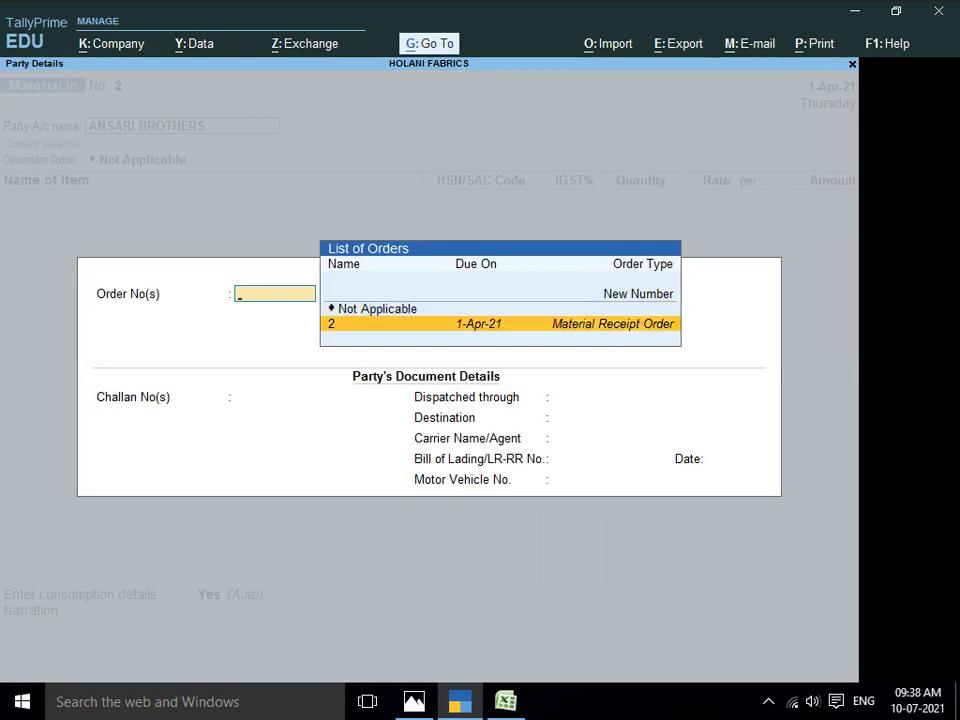
{"action": "key", "text": "Return"}
{"action": "key", "text": "Return"}
{"action": "key", "text": "Return"}
{"action": "key", "text": "Return"}
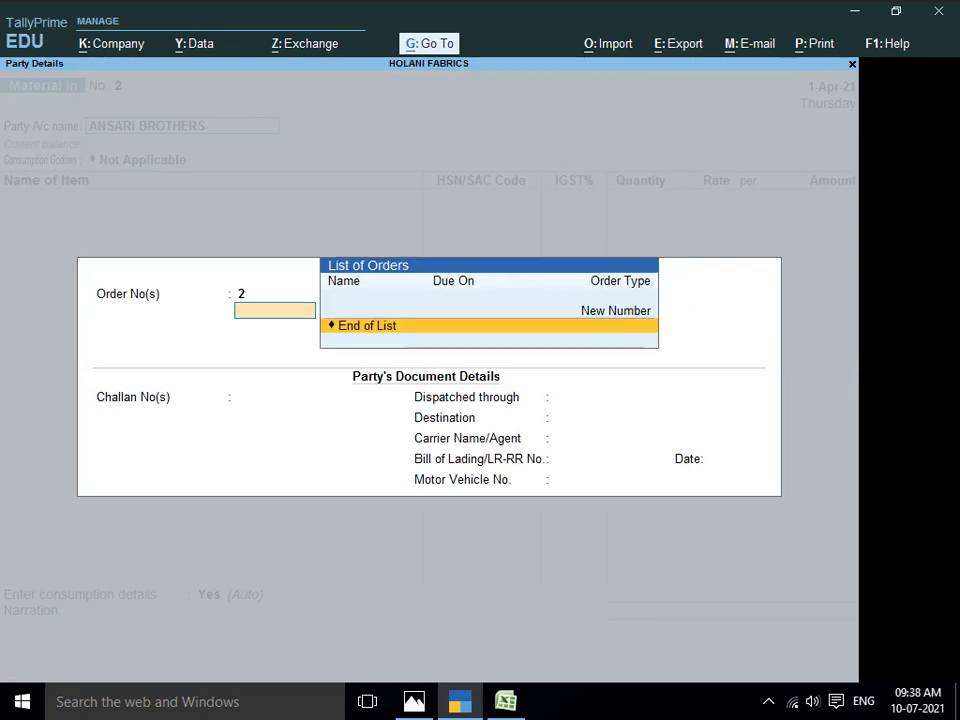
{"action": "key", "text": "Return"}
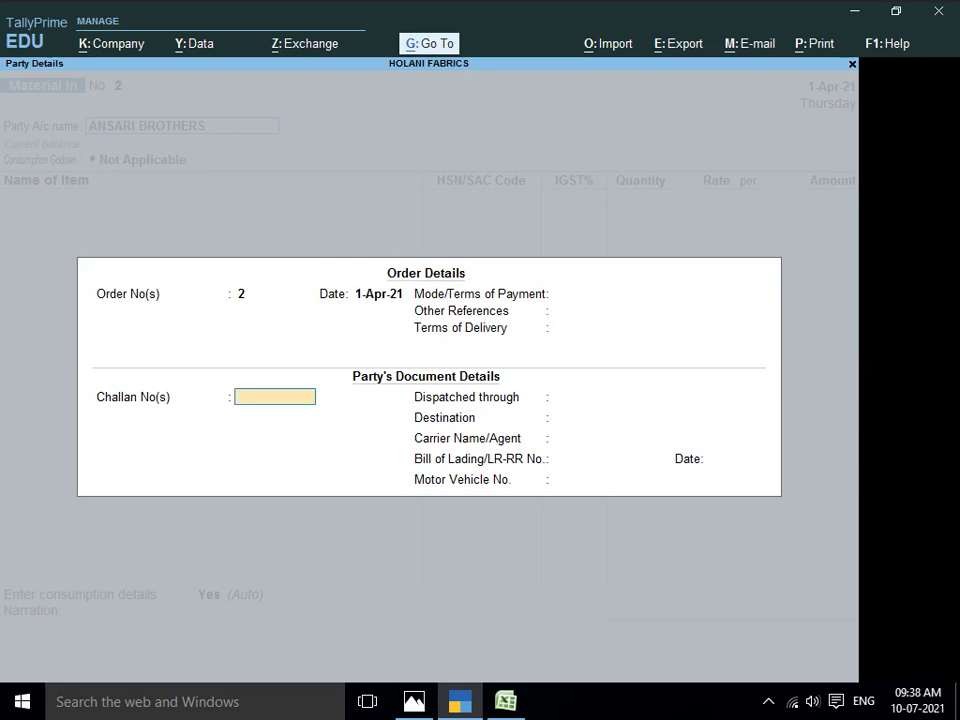
{"action": "key", "text": "ctrl+a"}
{"action": "key", "text": "Return"}
{"action": "key", "text": "Return"}
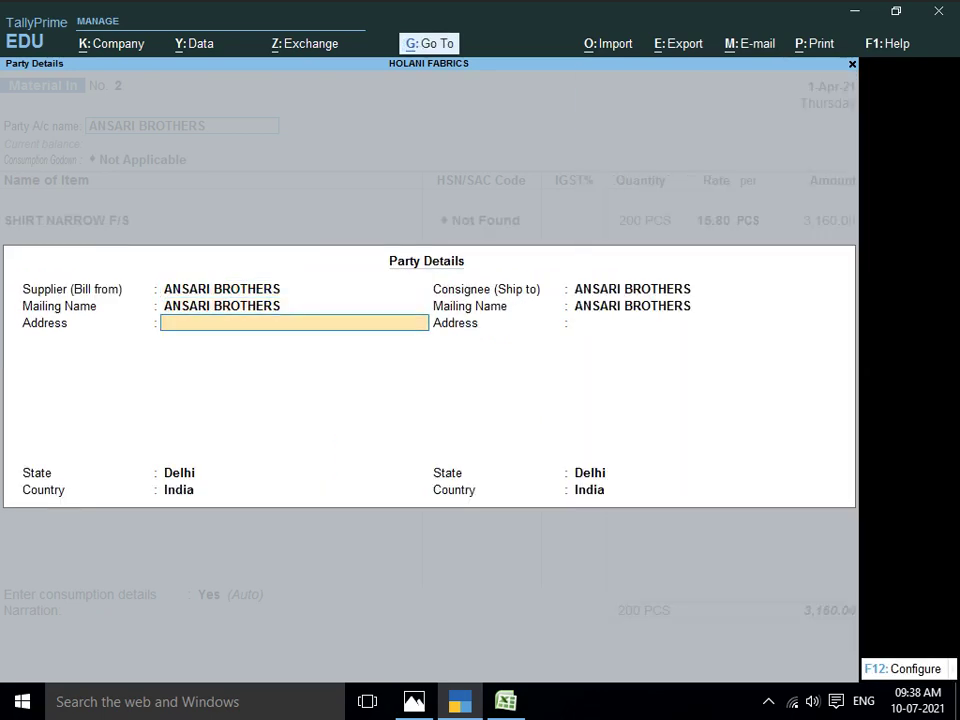
{"action": "key", "text": "ctrl+a"}
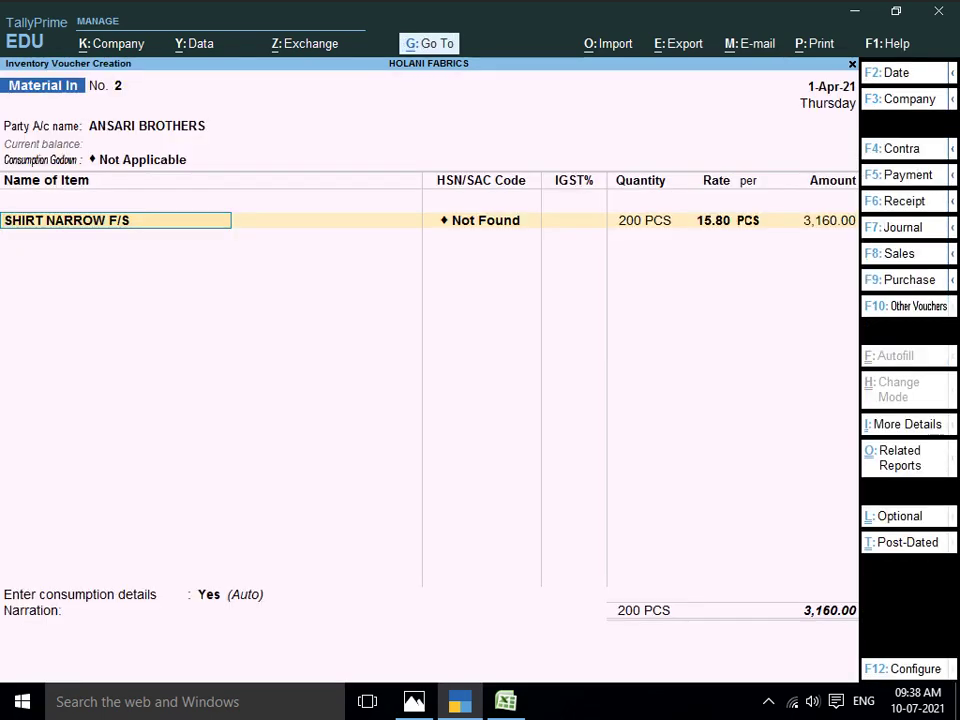
Keep the SHIRT NARROW F/S line of 200 PCS at 15.80 without a description and save the Material In voucher
{"action": "key", "text": "Return"}
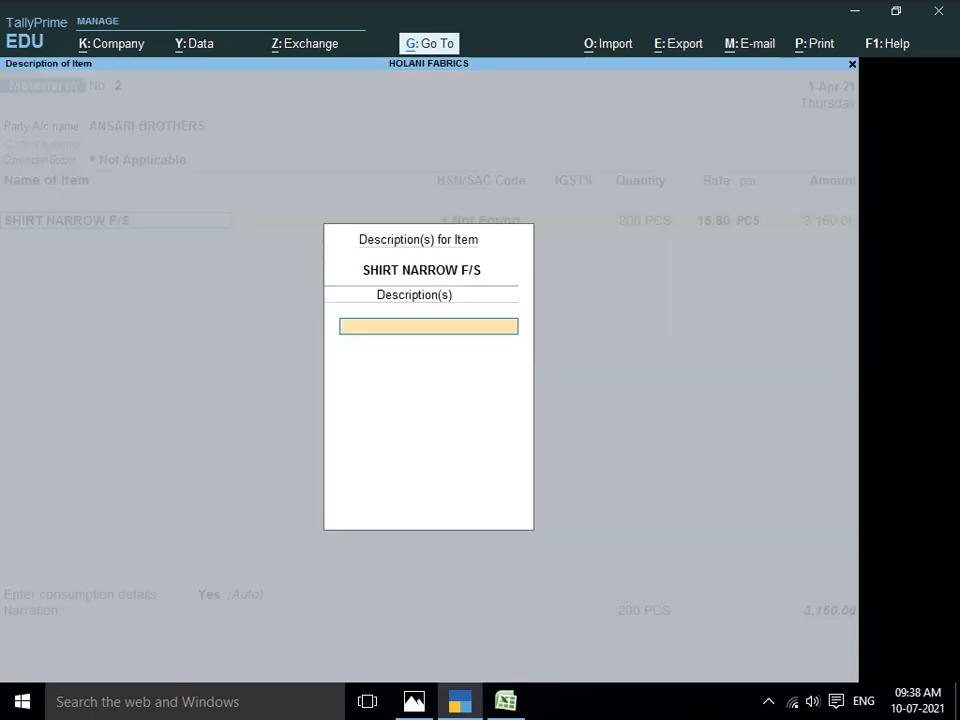
{"action": "key", "text": "Return"}
{"action": "key", "text": "Return"}
{"action": "key", "text": "Return"}
{"action": "key", "text": "Return"}
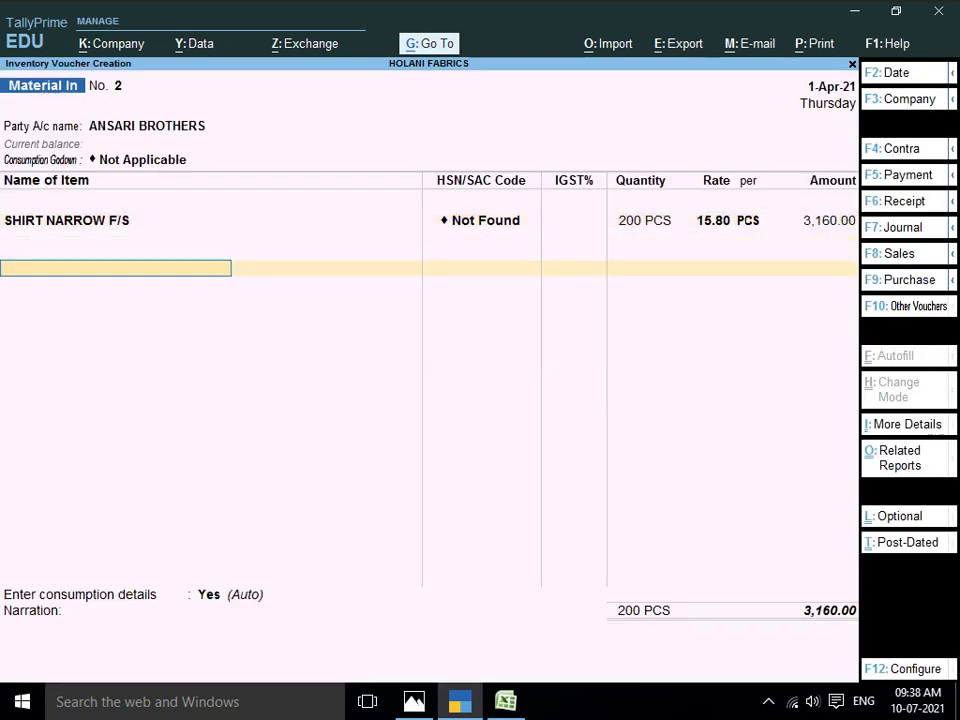
{"action": "key", "text": "Return"}
{"action": "key", "text": "Return"}
{"action": "key", "text": "Return"}
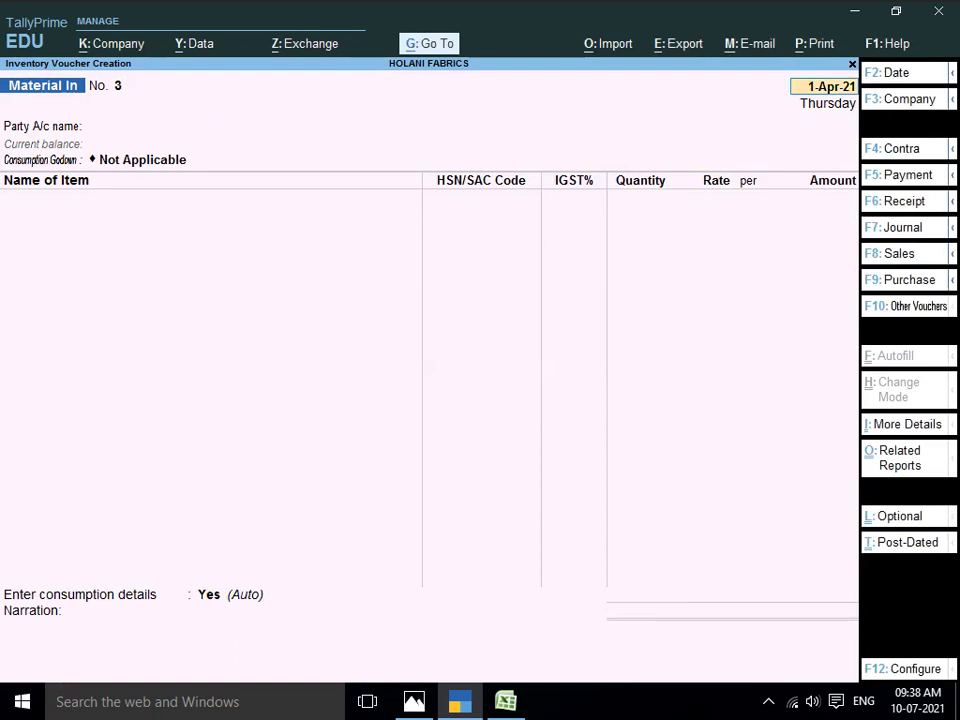
Leave voucher entry and examine the closing quantities, rates and values of the FINISH GOODS items in the Stock Summary
{"action": "key", "text": "Escape"}
{"action": "key", "text": "Return"}
{"action": "key", "text": "Down"}
{"action": "key", "text": "Down"}
{"action": "key", "text": "Down"}
{"action": "key", "text": "Down"}
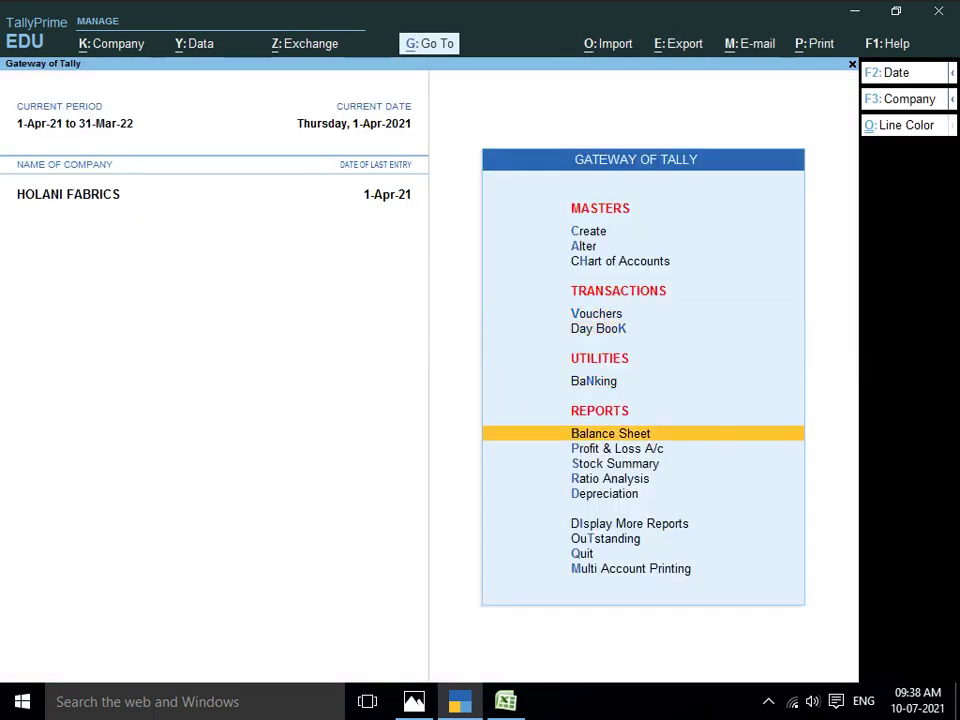
{"action": "key", "text": "Return"}
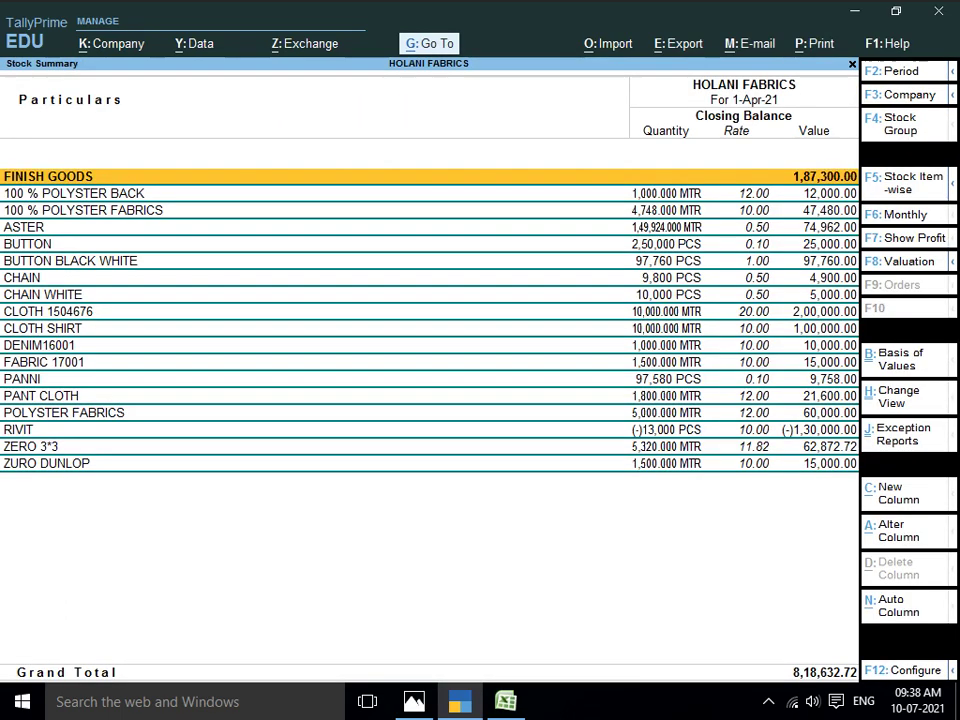
{"action": "key", "text": "Return"}
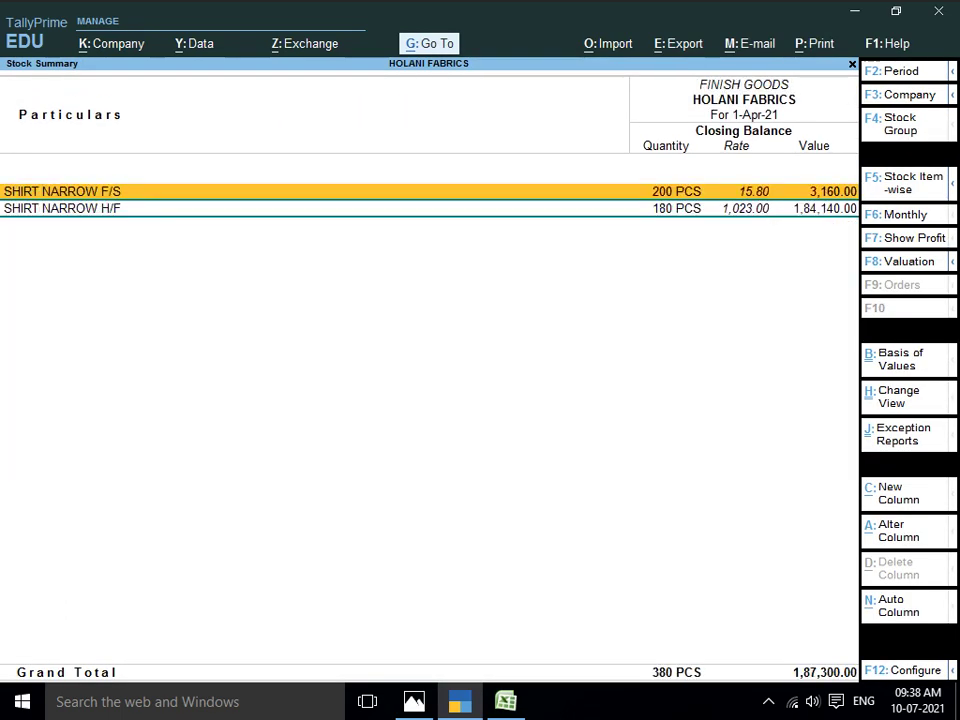
{"action": "key", "text": "Down"}
{"action": "key", "text": "Up"}
{"action": "key", "text": "Down"}
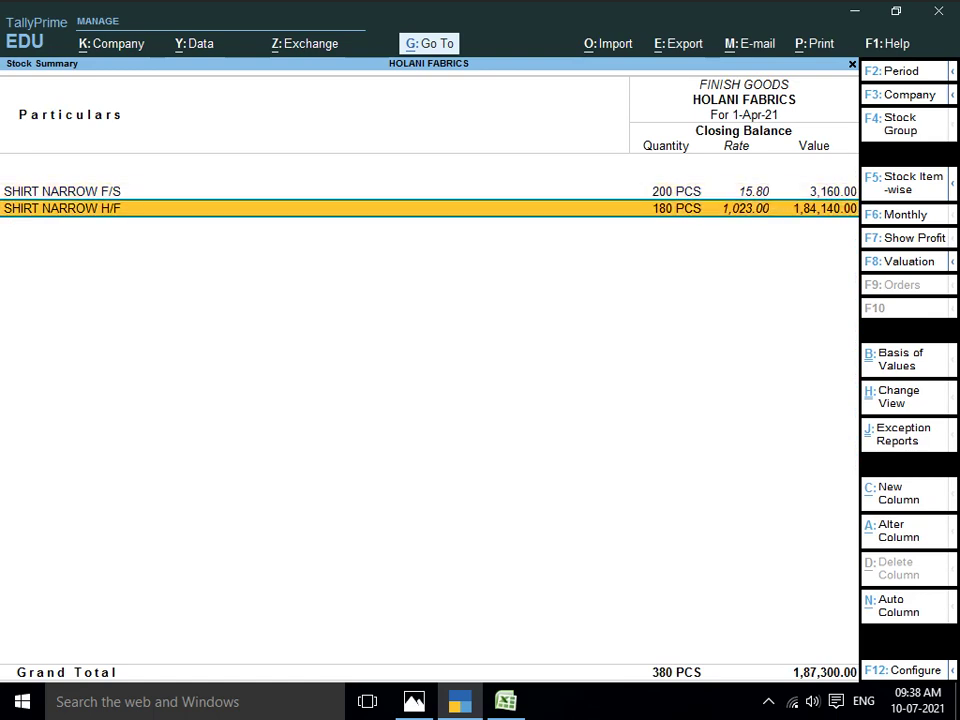
{"action": "key", "text": "Up"}
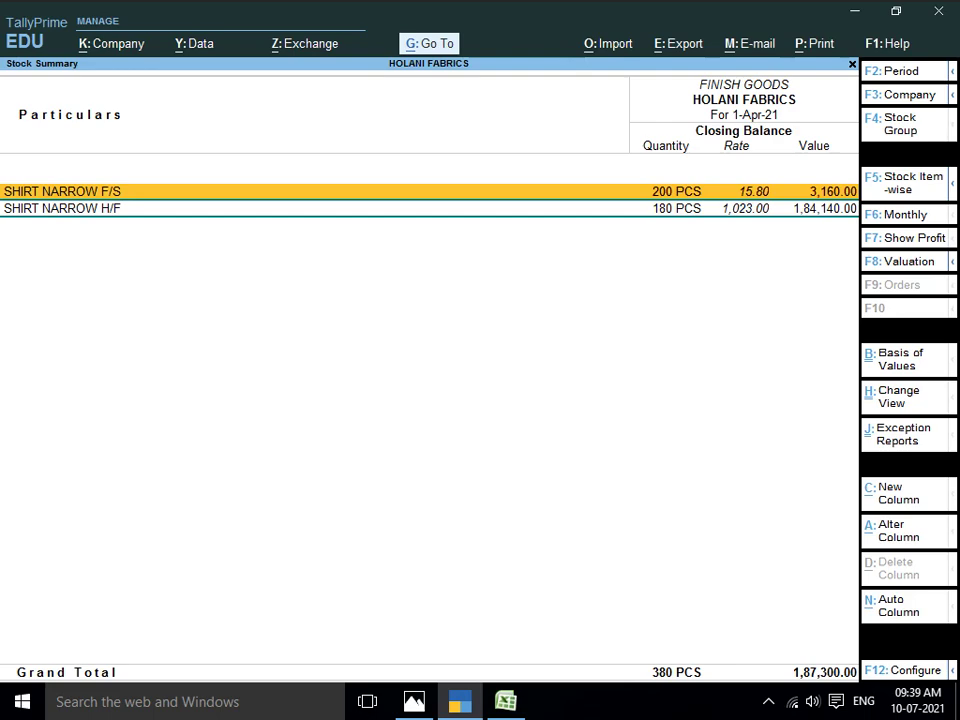
{"action": "key", "text": "Escape"}
{"action": "key", "text": "Escape"}
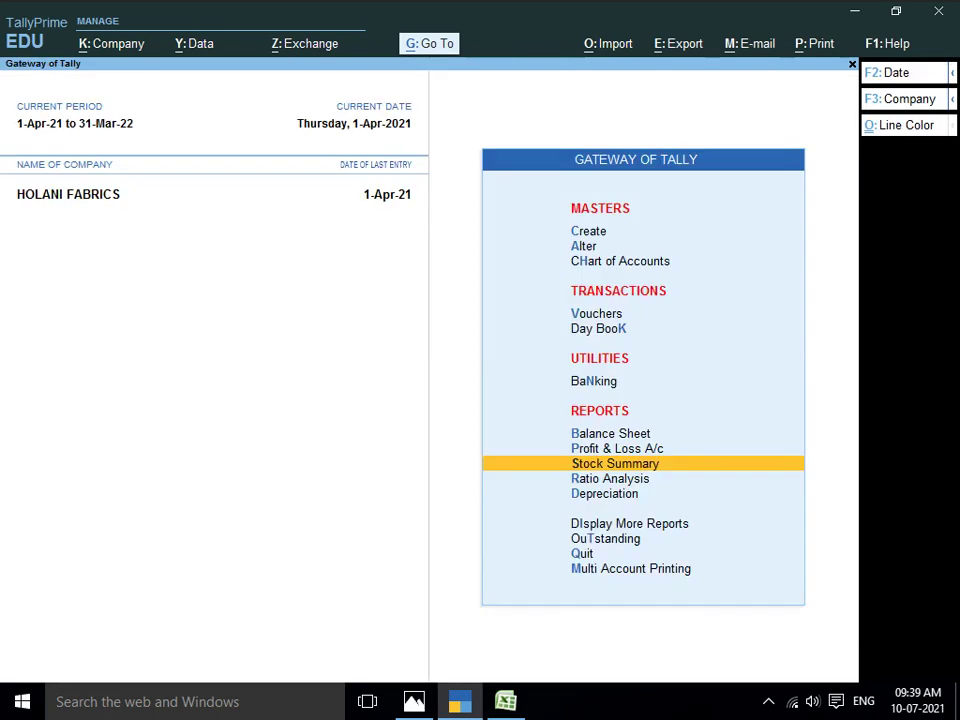
Switch to Photos and check the job work charges on the Ansari Brothers and Vinayak India invoices, then return to TallyPrime
{"action": "key", "text": "alt+Tab"}
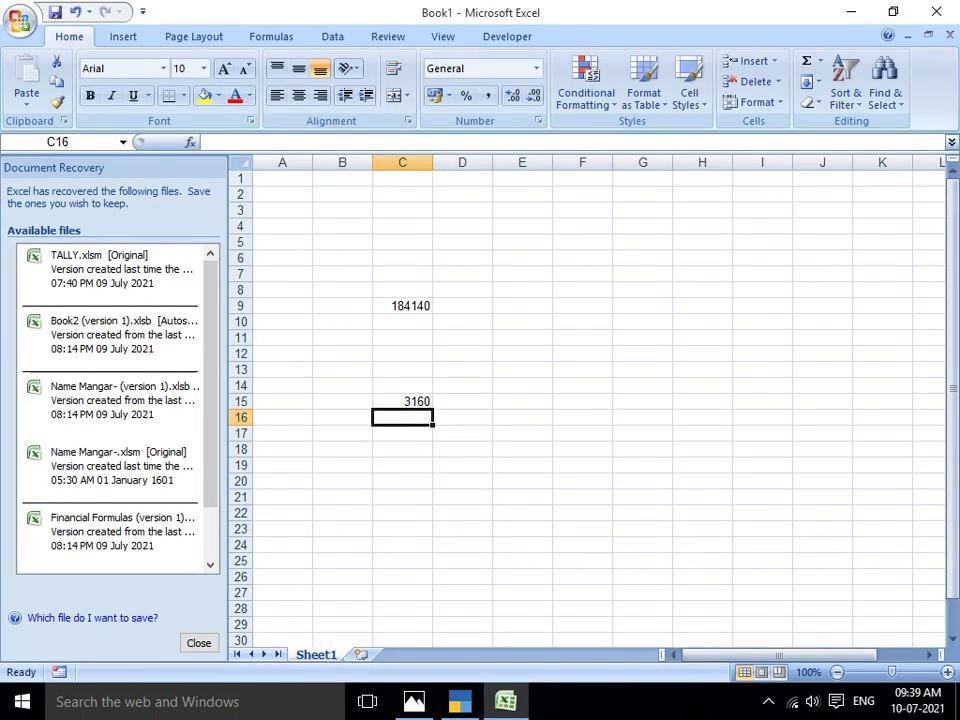
{"action": "left_click", "coordinate": [414, 702]}
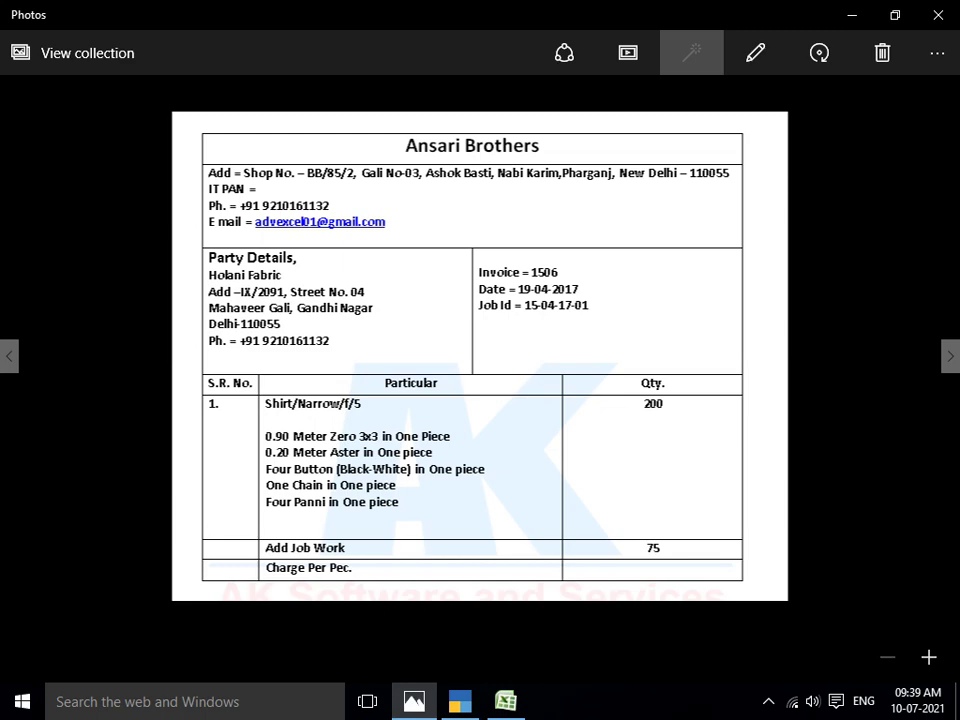
{"action": "key", "text": "Right"}
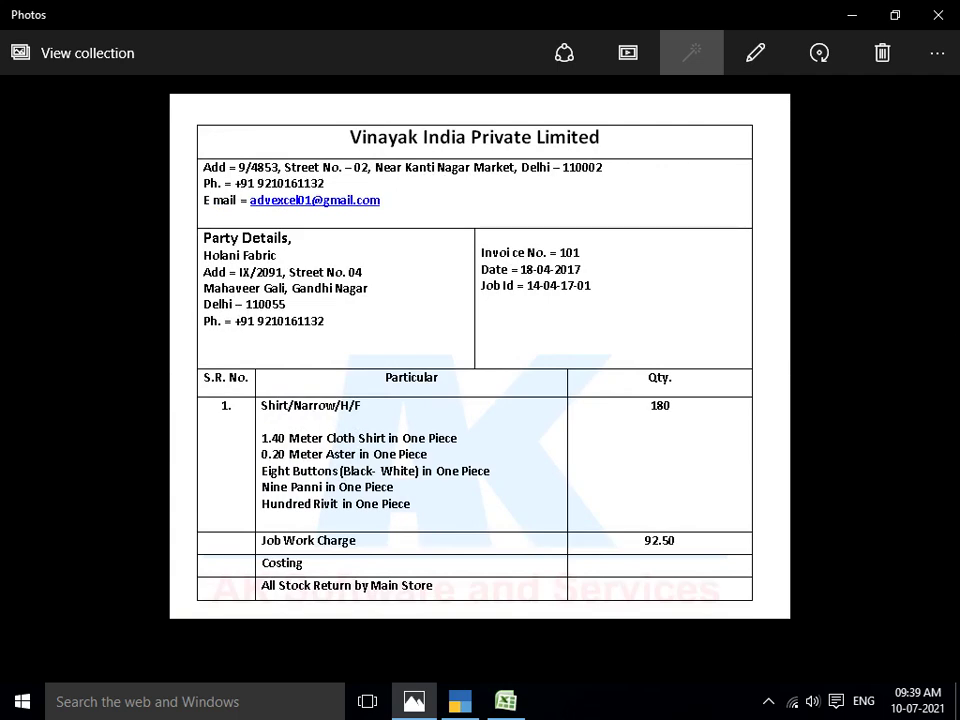
{"action": "key", "text": "alt+Tab"}
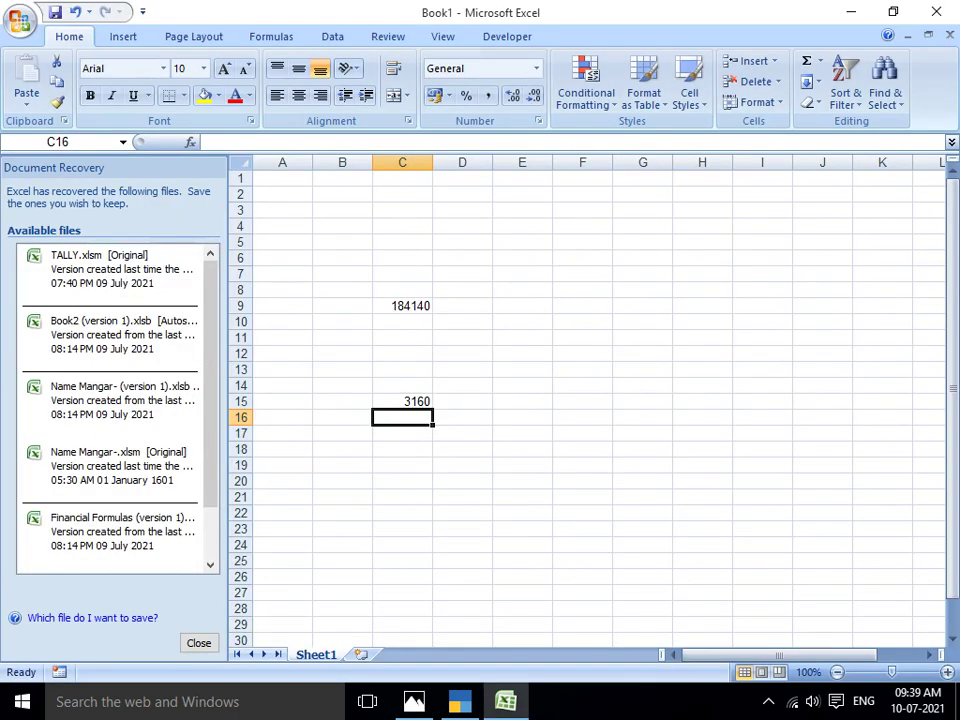
{"action": "key", "text": "alt+Tab"}
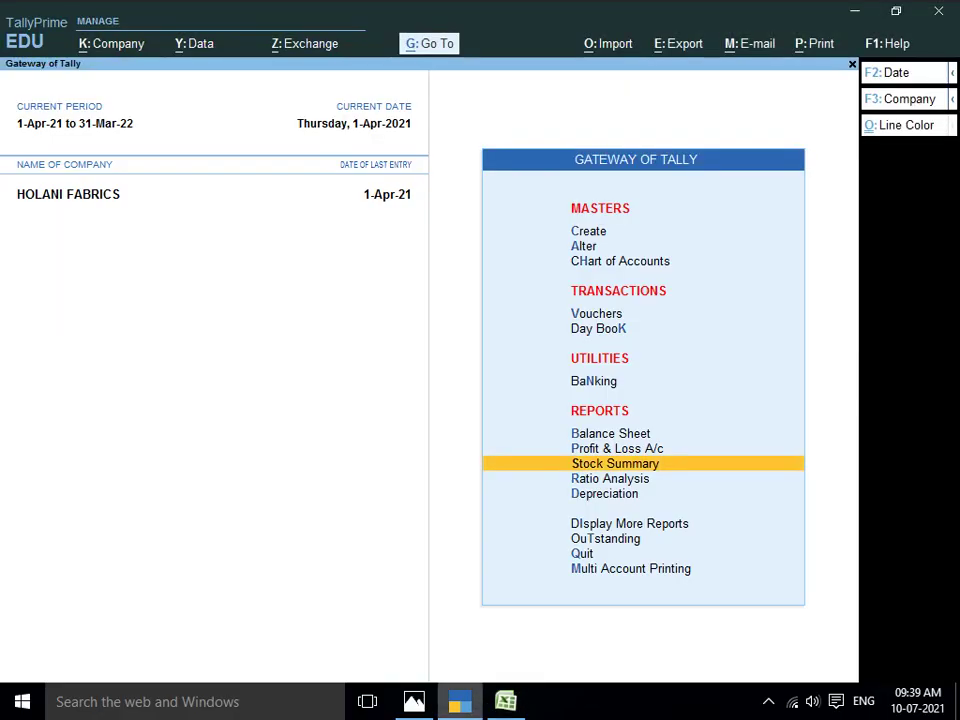
Start a Journal voucher dated 1-Apr-21 and go to its debit ledger entry
{"action": "key", "text": "Up"}
{"action": "key", "text": "Up"}
{"action": "key", "text": "Up"}
{"action": "key", "text": "Up"}
{"action": "key", "text": "Down"}
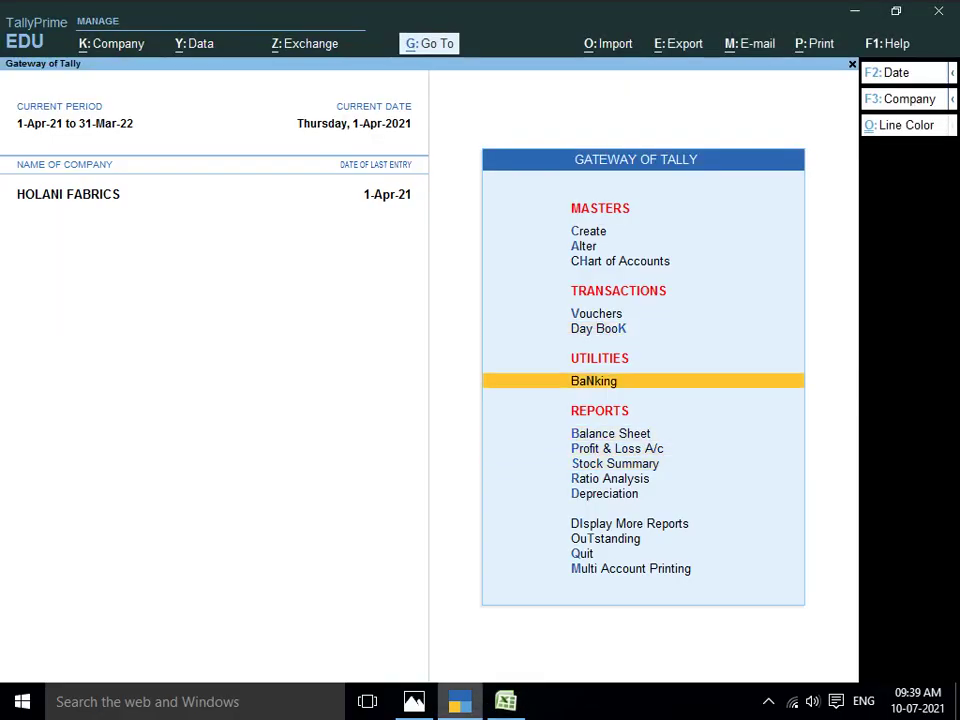
{"action": "key", "text": "Up"}
{"action": "key", "text": "Up"}
{"action": "key", "text": "Return"}
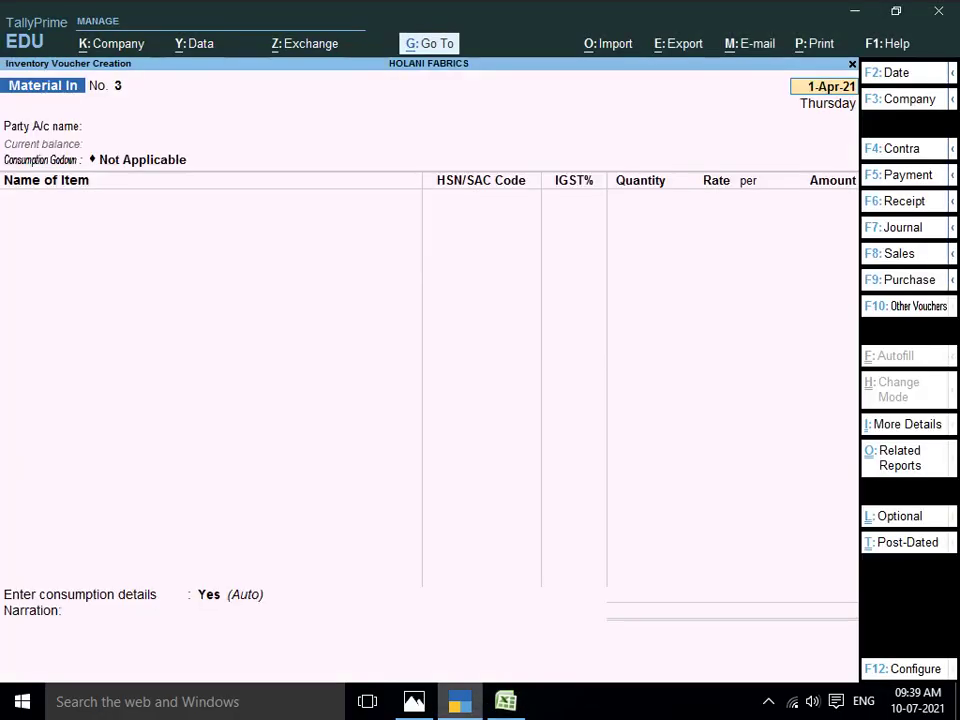
{"action": "key", "text": "F6"}
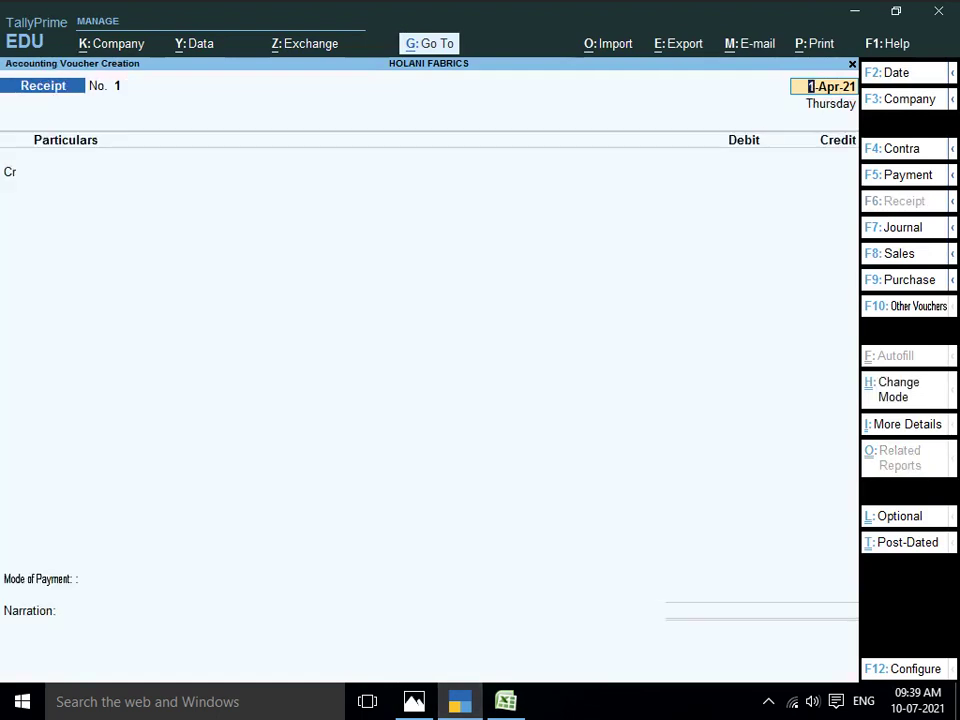
{"action": "key", "text": "Return"}
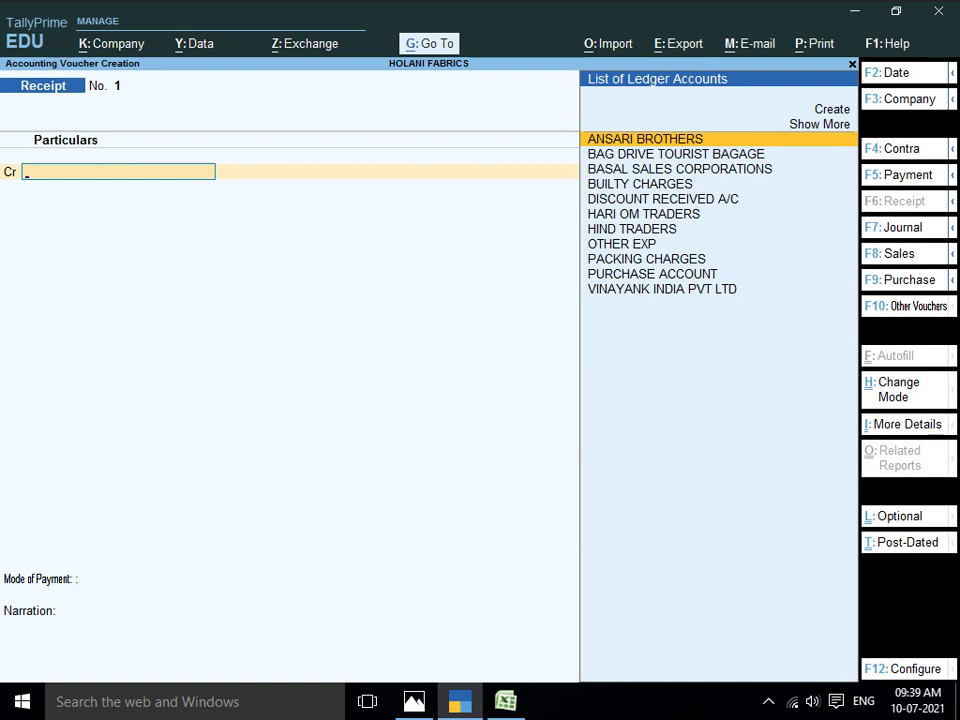
{"action": "key", "text": "F7"}
{"action": "key", "text": "Return"}
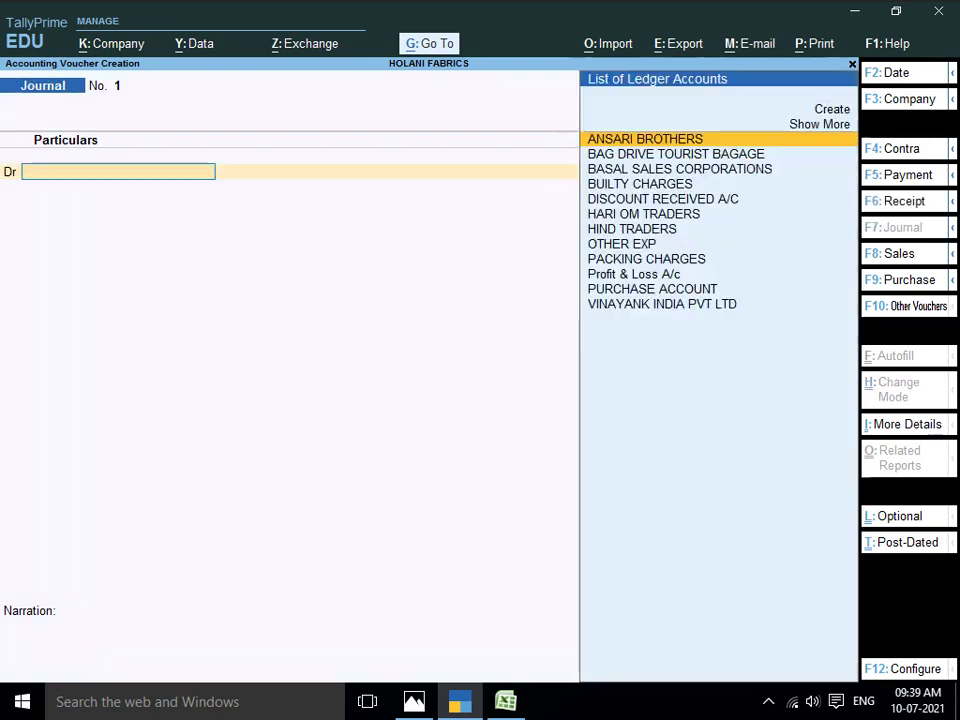
Create a ledger named JOB WORK A/C under Direct Expenses, leave its other details blank and use it as the debit account
{"action": "key", "text": "alt+c"}
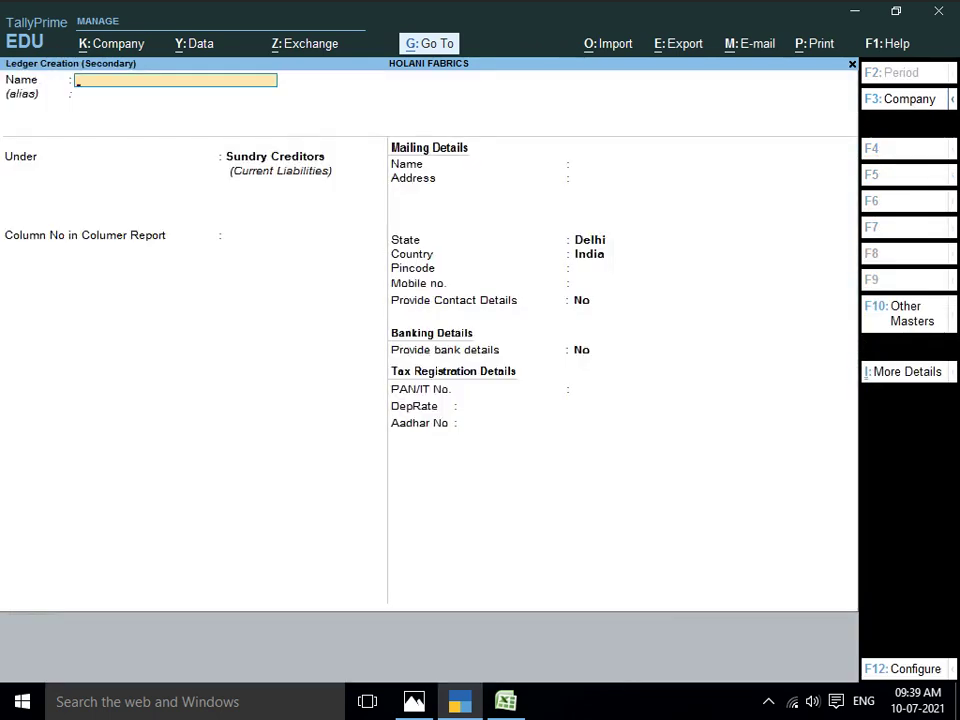
{"action": "type", "text": "JOB WORK A/C"}
{"action": "key", "text": "Return"}
{"action": "key", "text": "Return"}
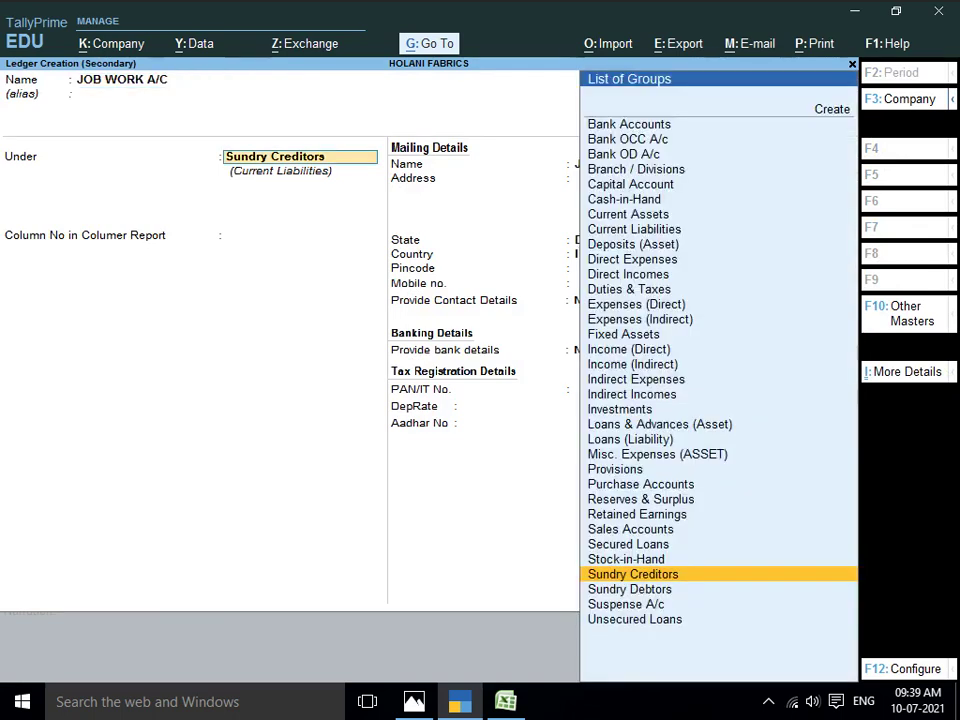
{"action": "type", "text": "EX"}
{"action": "key", "text": "Down"}
{"action": "key", "text": "Down"}
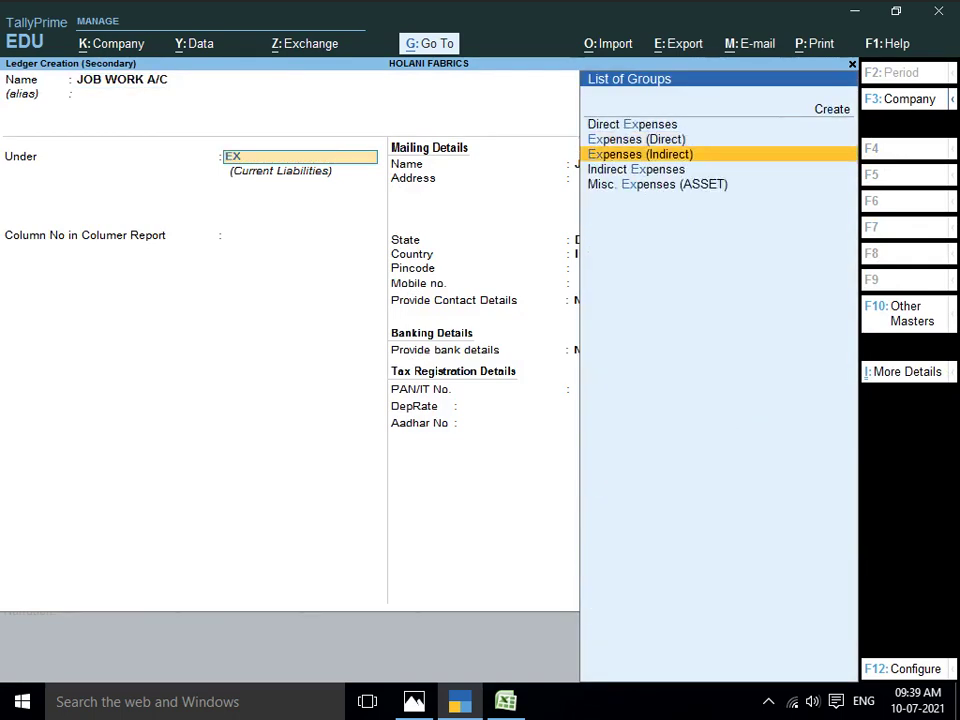
{"action": "key", "text": "Up"}
{"action": "key", "text": "Up"}
{"action": "key", "text": "Return"}
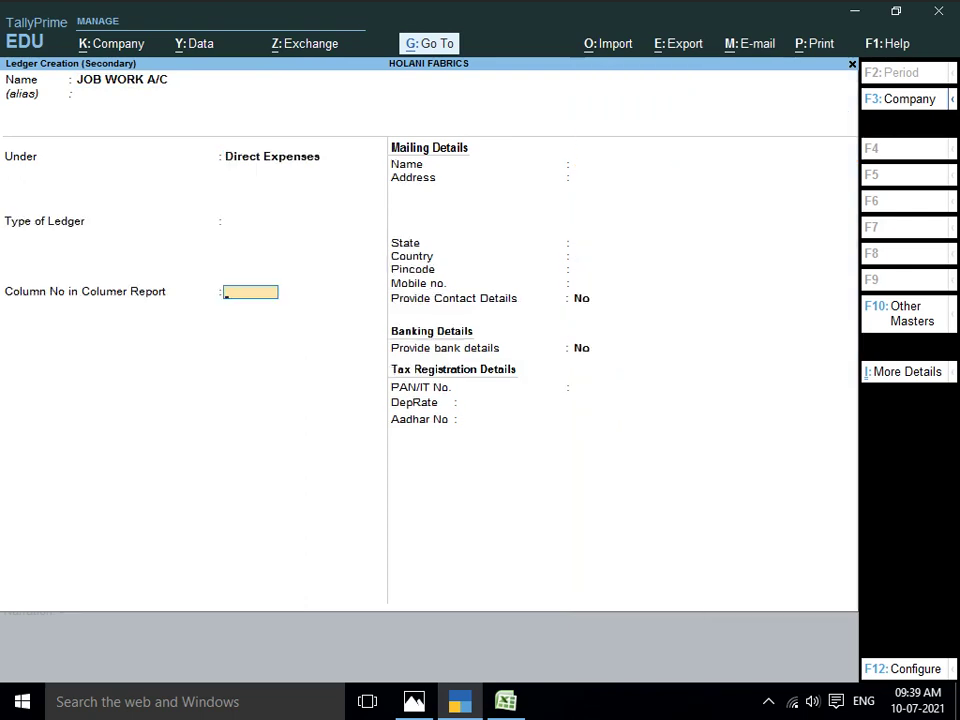
{"action": "key", "text": "Return"}
{"action": "key", "text": "Return"}
{"action": "key", "text": "Return"}
{"action": "key", "text": "Return"}
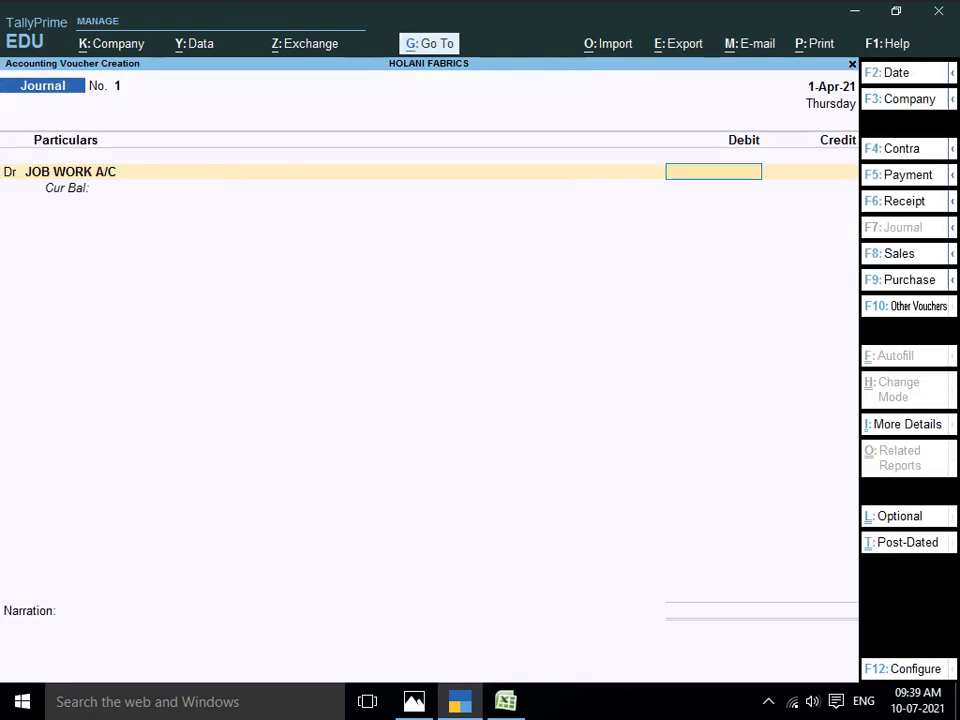
Look up the shirt quantity and job work charge on the Vinayak India invoice in Photos and return to TallyPrime
{"action": "key", "text": "alt+Tab"}
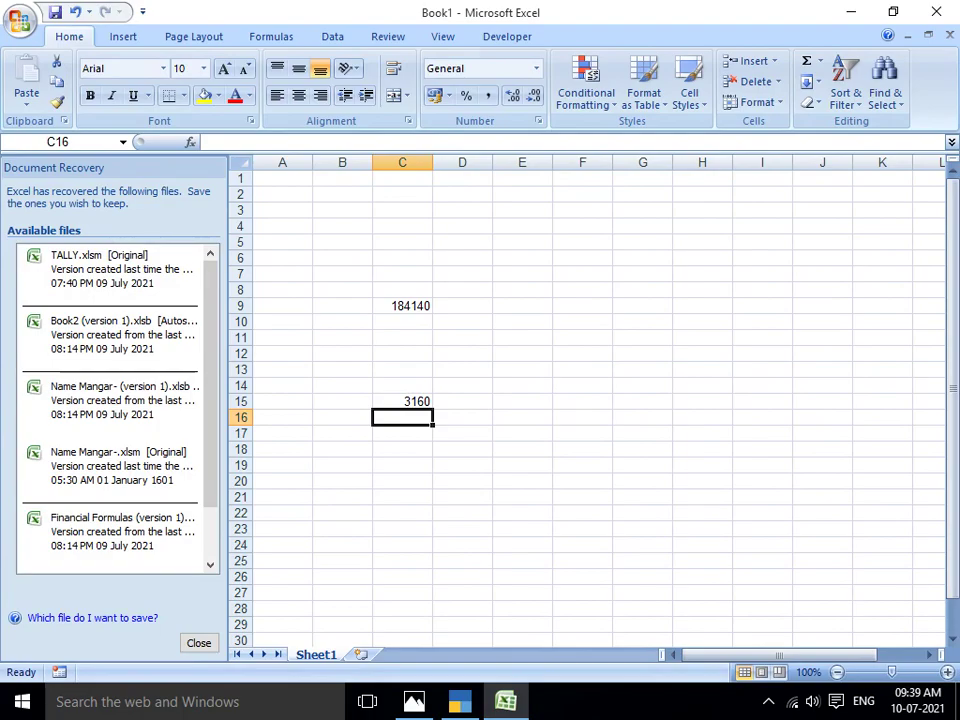
{"action": "key", "text": "alt+Tab"}
{"action": "key", "text": "alt+Tab"}
{"action": "key", "text": "Tab"}
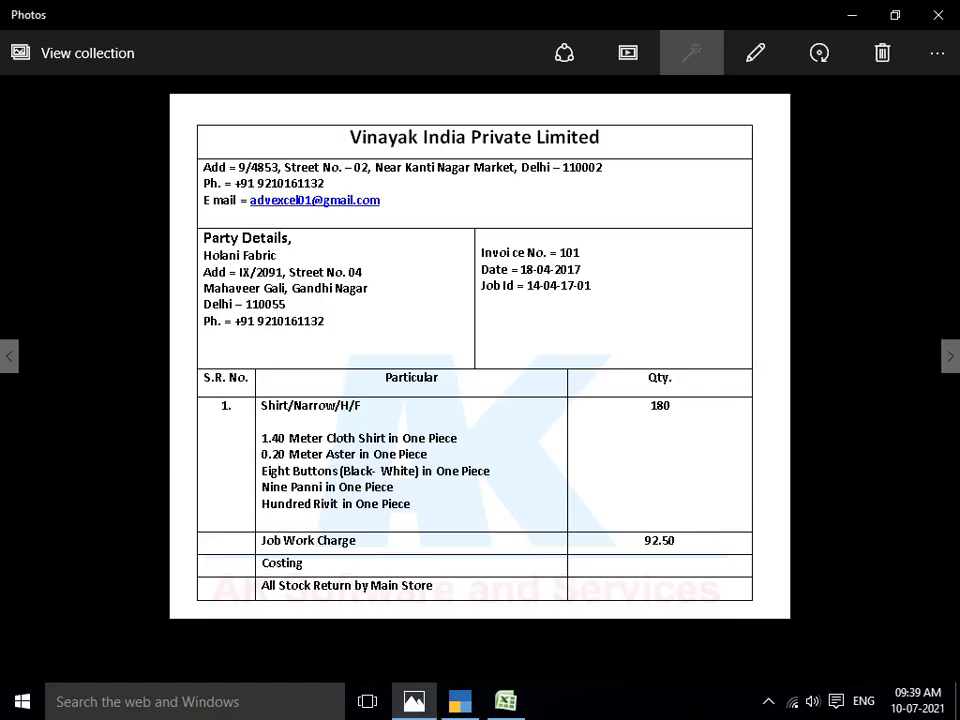
{"action": "key", "text": "alt+Tab"}
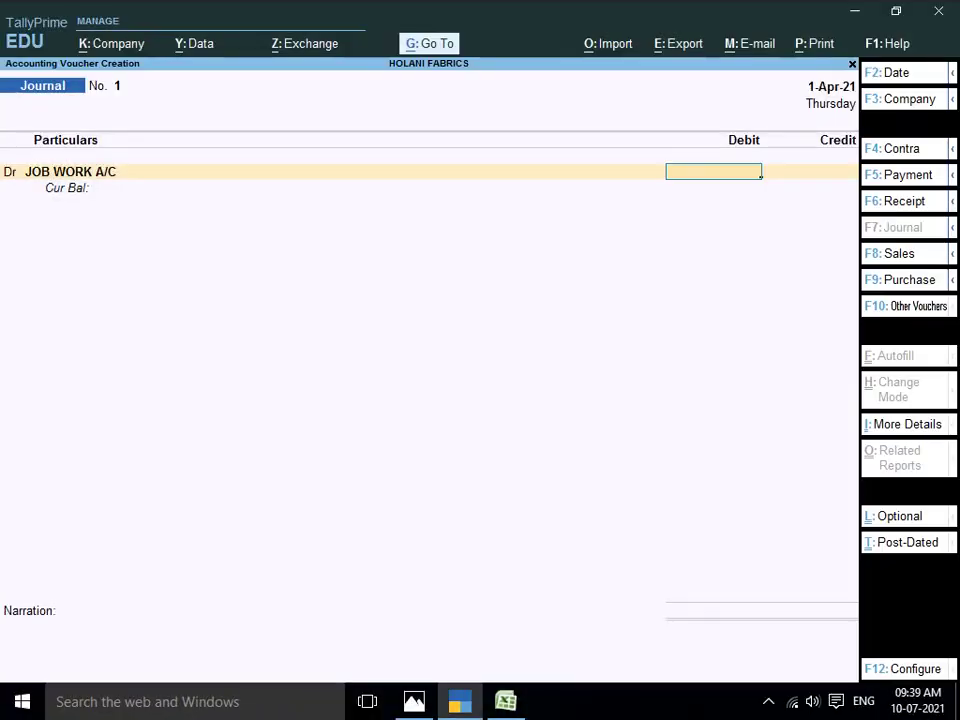
Calculate 180*92.50 in the built-in calculator and enter 16,650 as the debit amount of JOB WORK A/C
{"action": "key", "text": "ctrl+n"}
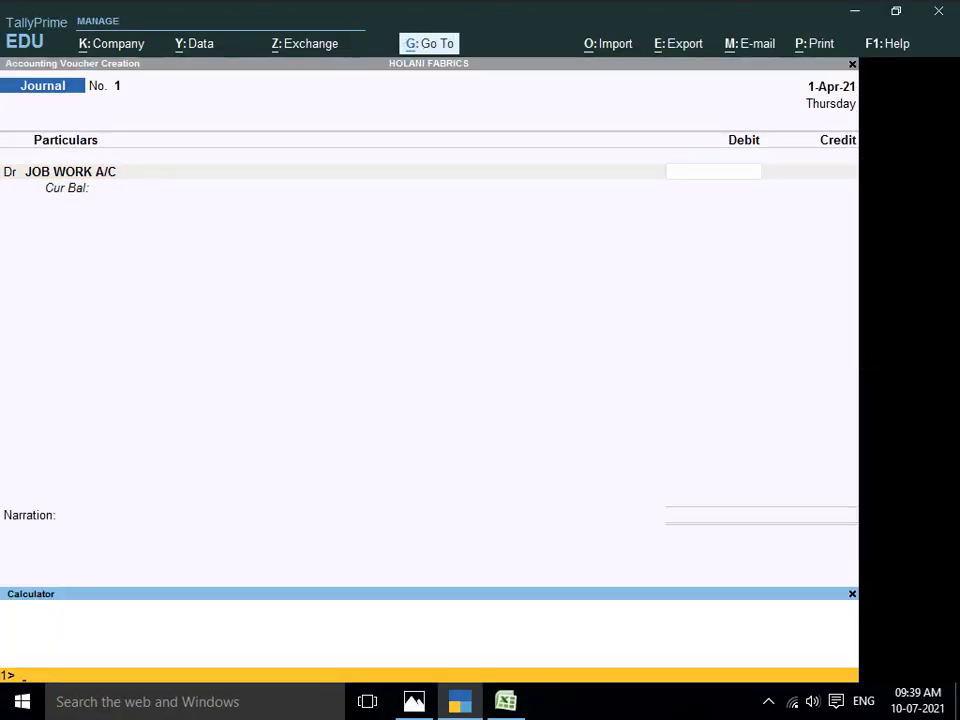
{"action": "type", "text": "180*92.50"}
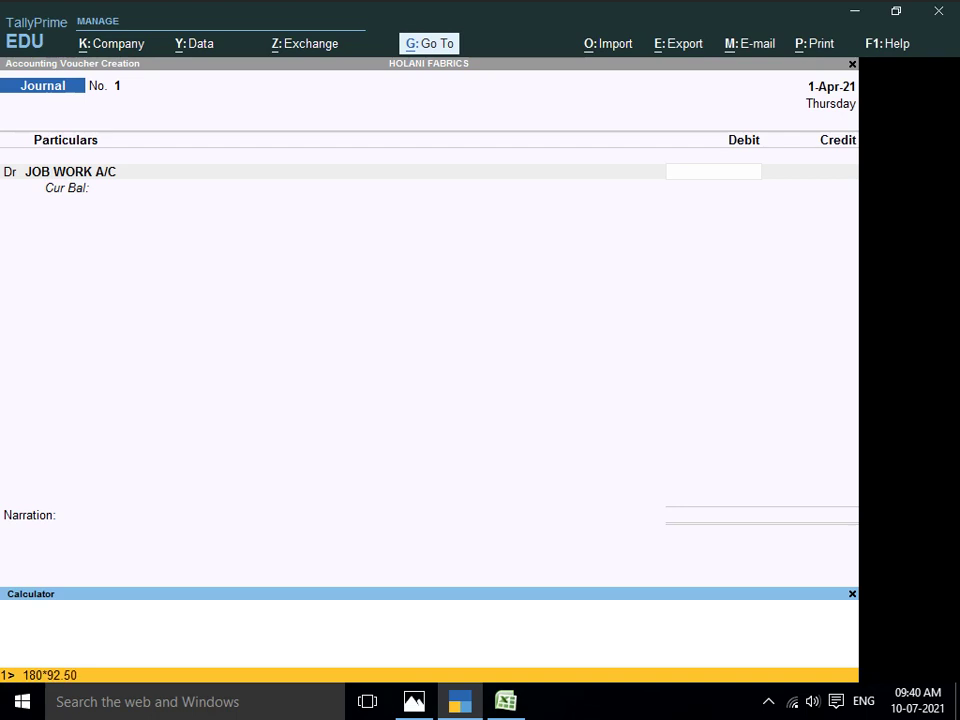
{"action": "key", "text": "Return"}
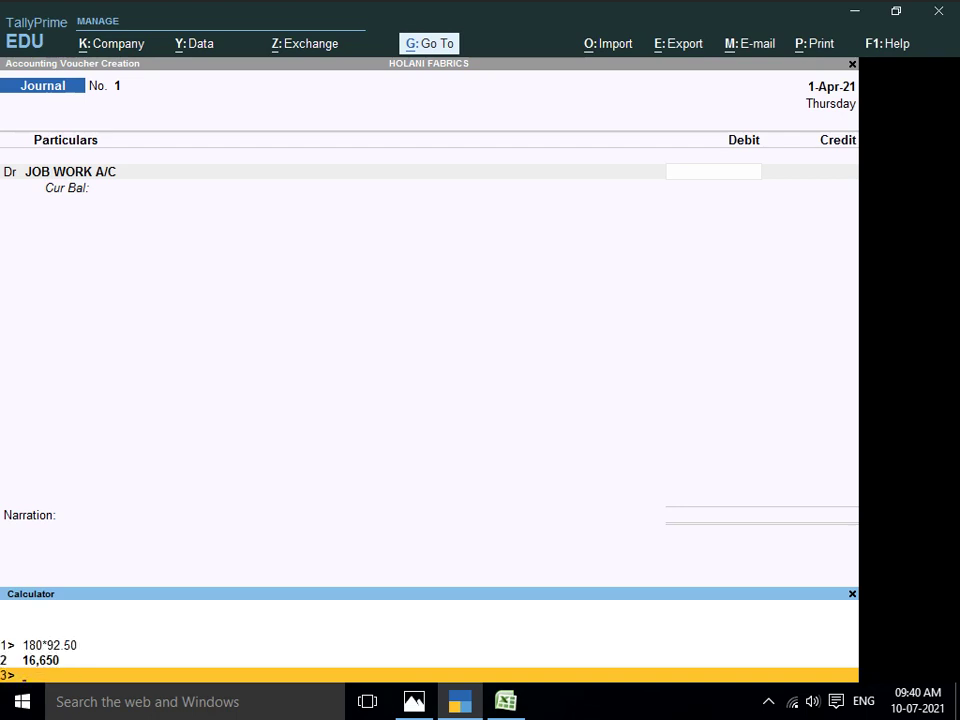
{"action": "key", "text": "ctrl+m"}
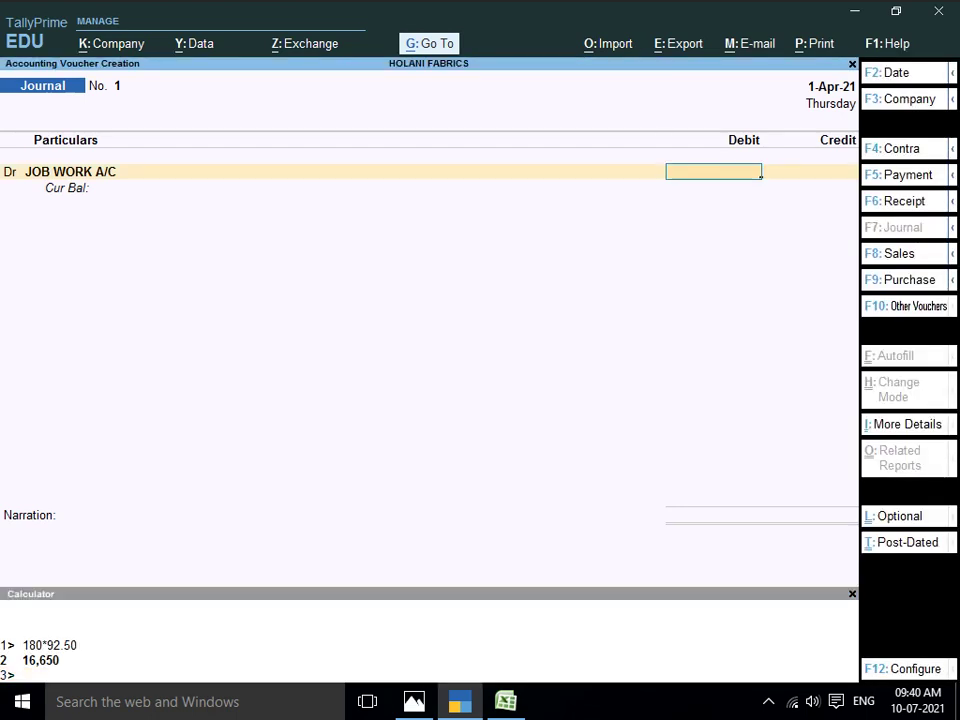
{"action": "type", "text": "16,"}
{"action": "type", "text": "6"}
{"action": "type", "text": "50"}
{"action": "key", "text": "Return"}
{"action": "key", "text": "alt+c"}
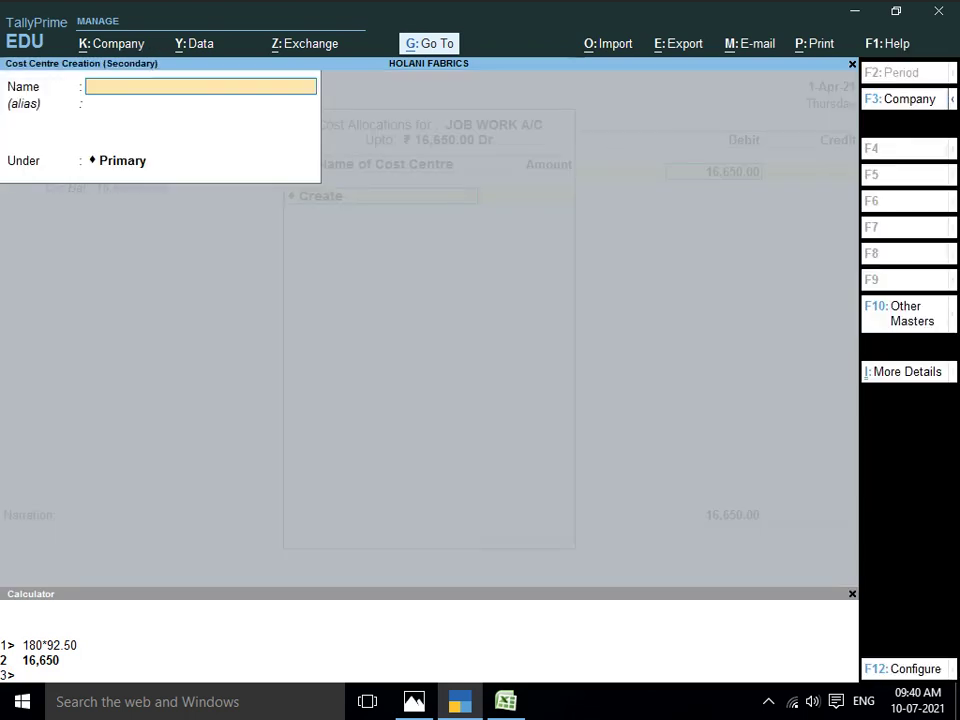
{"action": "key", "text": "Escape"}
{"action": "key", "text": "Return"}
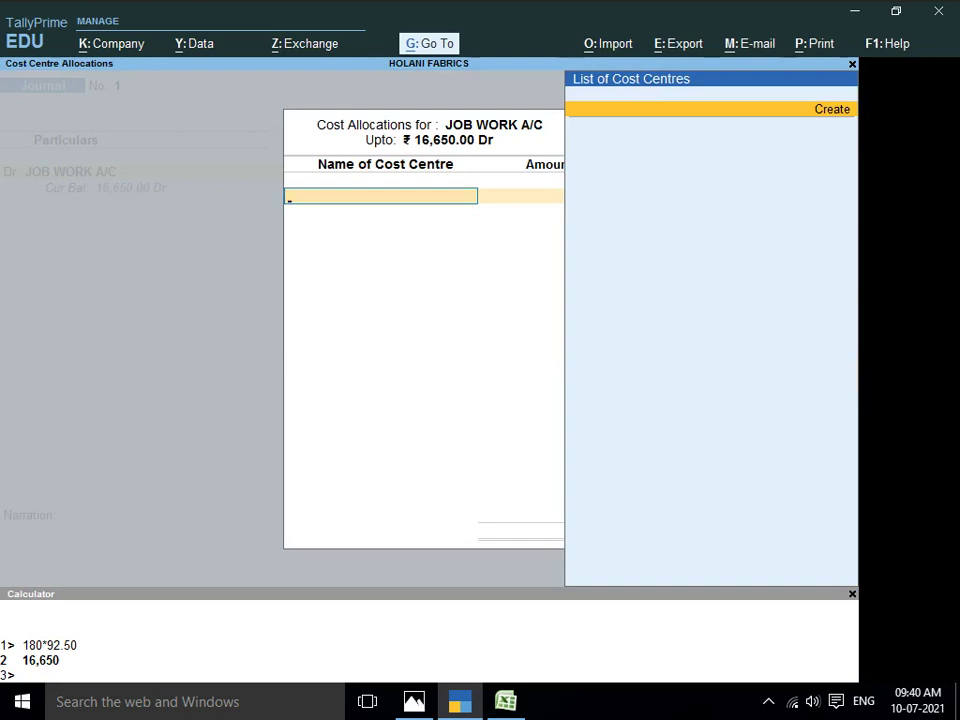
{"action": "key", "text": "Return"}
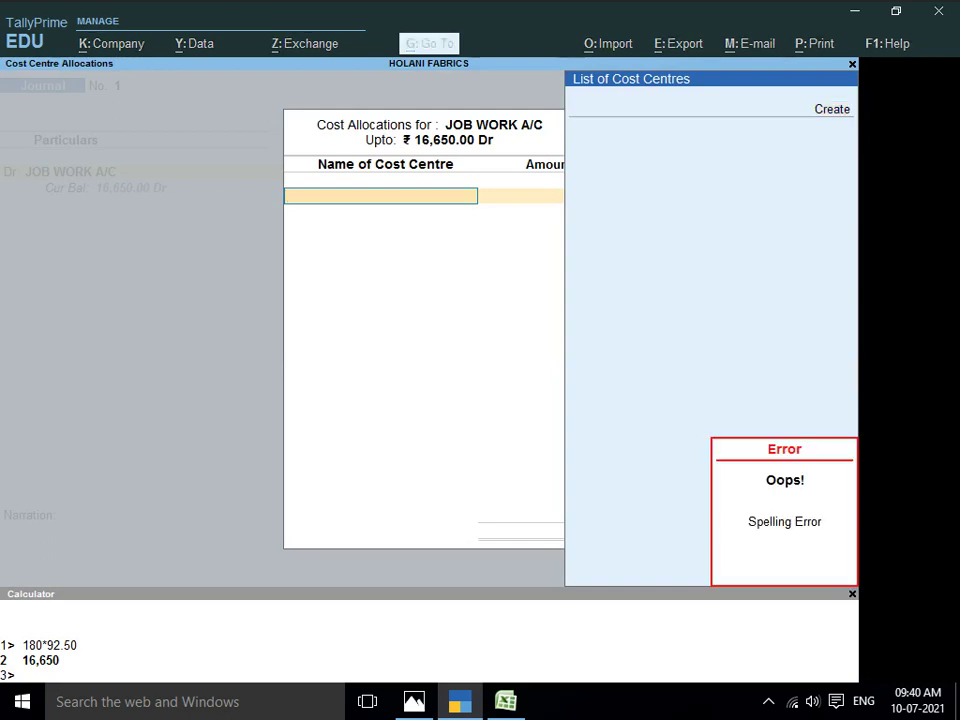
{"action": "key", "text": "Escape"}
Create a cost centre named JOB WORK CHARGES under Primary and allocate the full 16,650 debit of JOB WORK A/C to it
{"action": "key", "text": "alt+c"}
{"action": "type", "text": "JOB WO"}
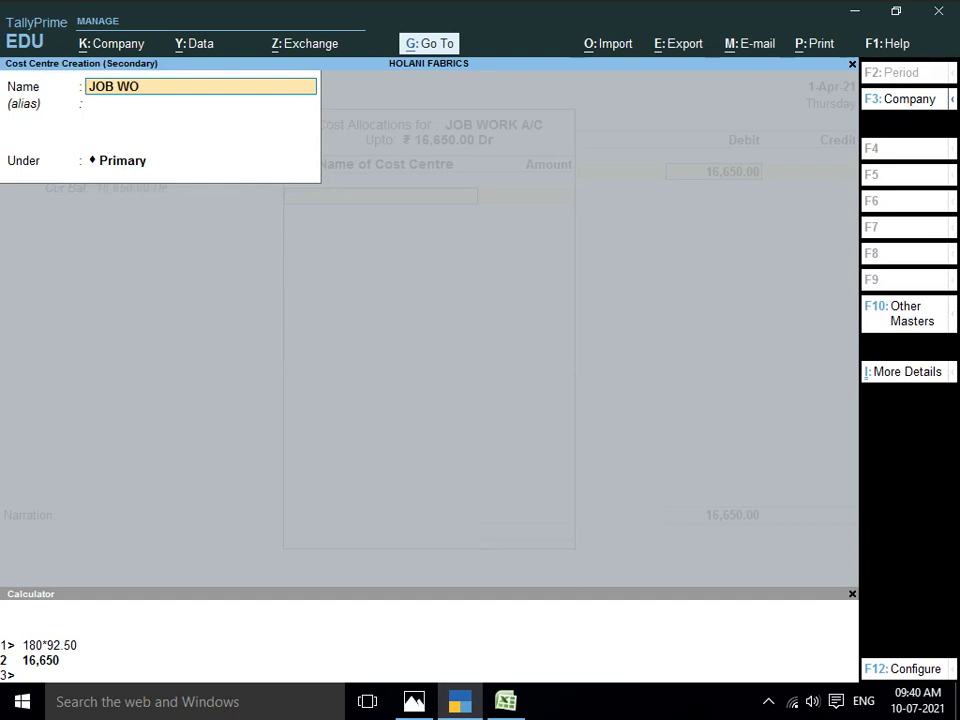
{"action": "type", "text": "RK CHARGES"}
{"action": "key", "text": "Return"}
{"action": "key", "text": "Return"}
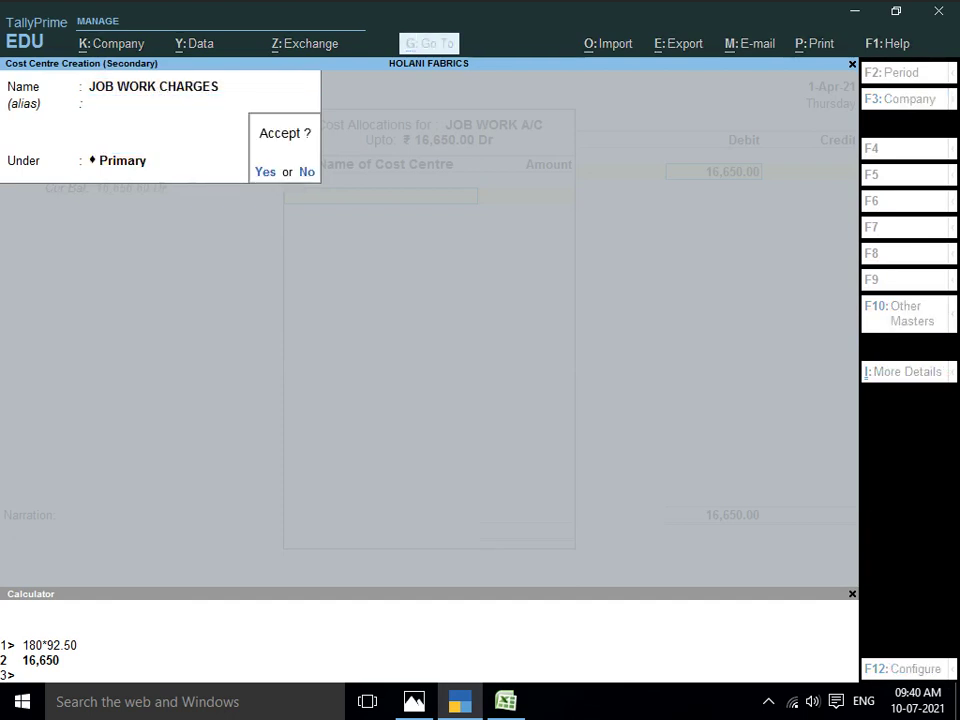
{"action": "key", "text": "Return"}
{"action": "key", "text": "Return"}
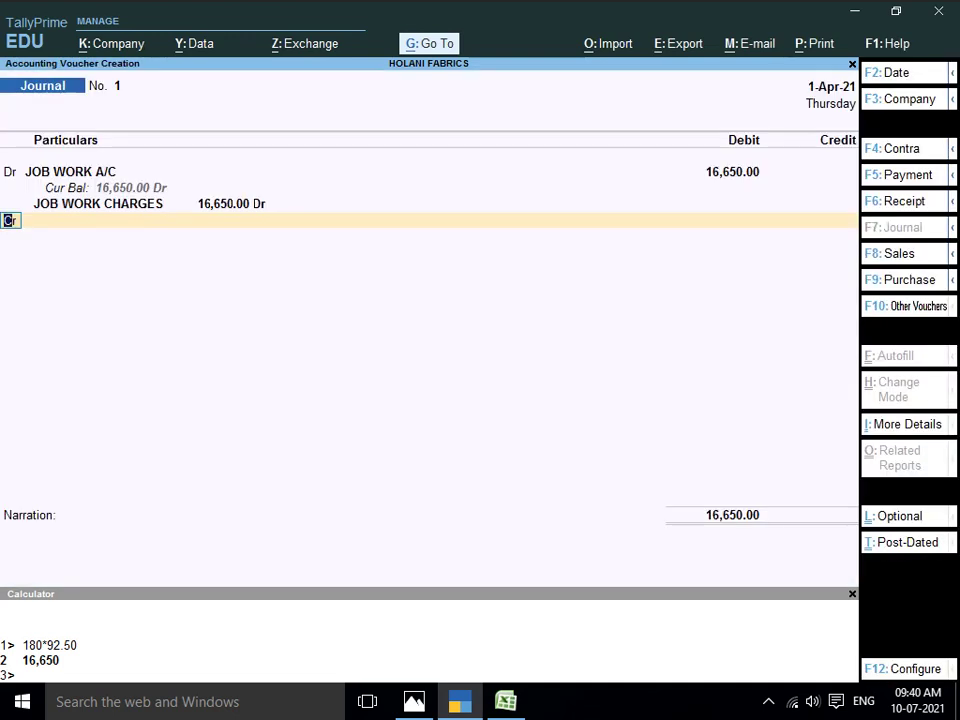
Credit VINAYANK INDIA PVT LTD with 16,650 in the journal voucher
{"action": "key", "text": "Return"}
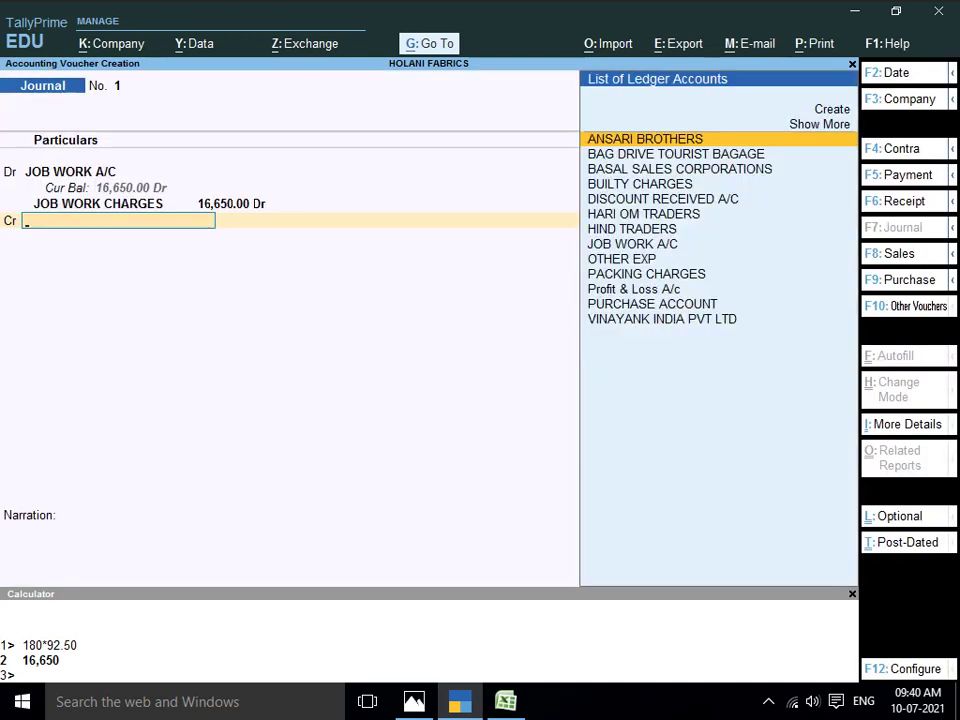
{"action": "type", "text": "VINA"}
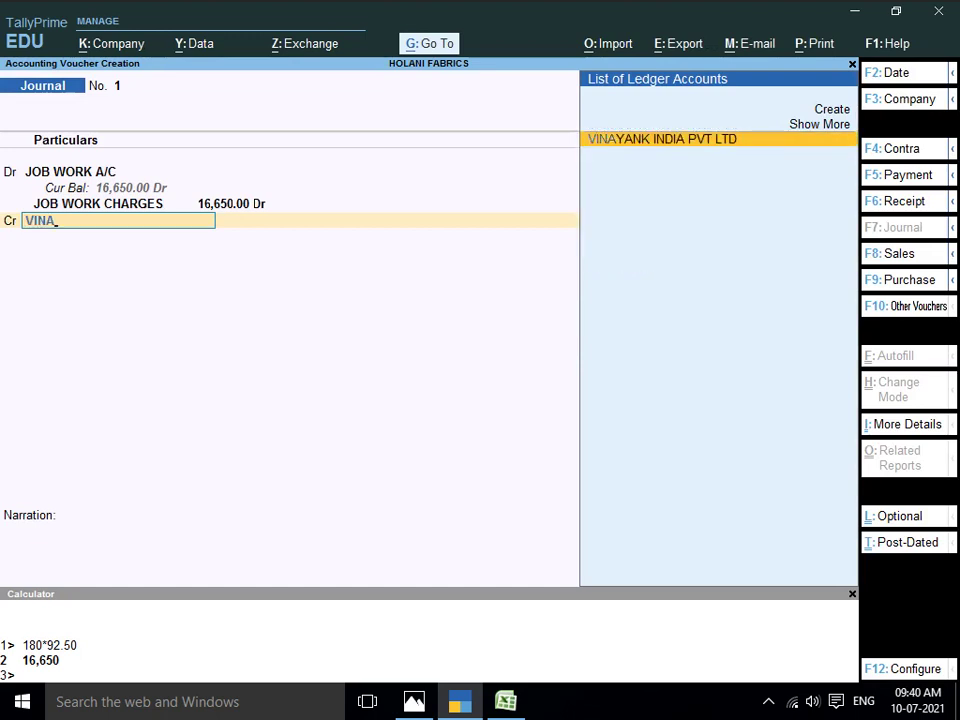
{"action": "key", "text": "Return"}
{"action": "key", "text": "Return"}
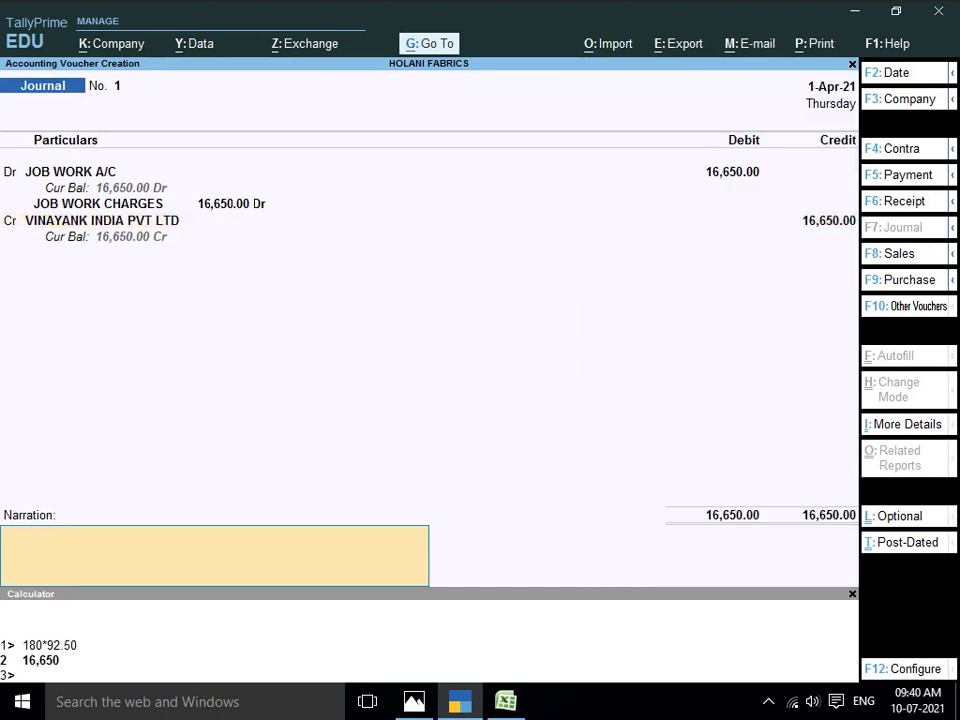
Enter the narration "BEING JOB WORK CHARGES SHIRT NARROW H/S" and save the journal voucher
{"action": "type", "text": "BEING JOB JO"}
{"action": "key", "text": "BackSpace"}
{"action": "key", "text": "BackSpace"}
{"action": "type", "text": "WORK"}
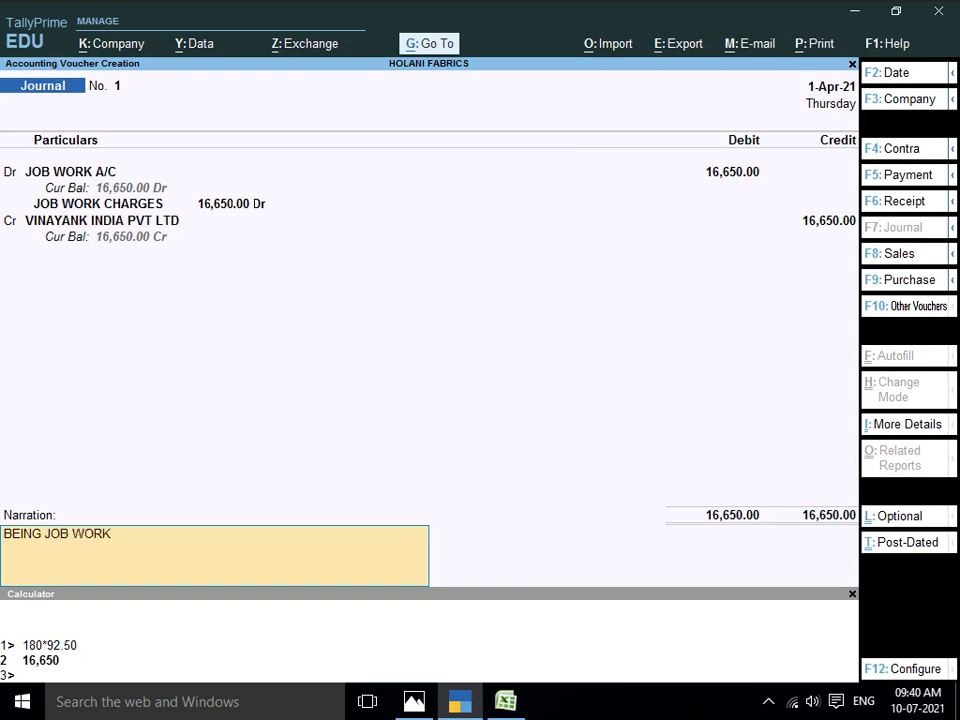
{"action": "type", "text": " CHARGES SHIRT NARROW"}
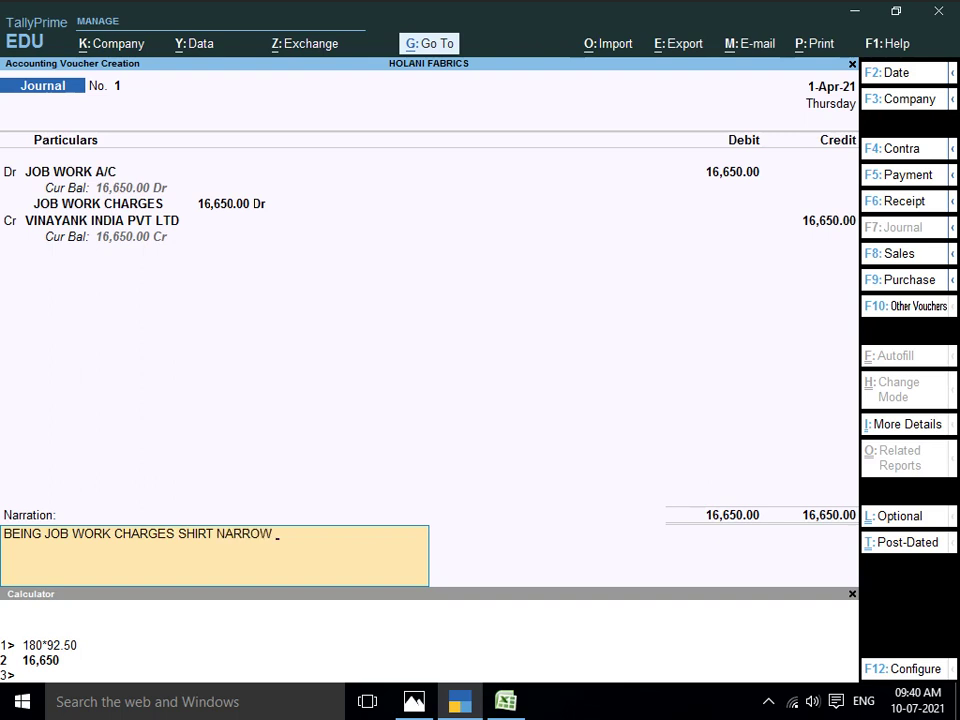
{"action": "type", "text": " H/S"}
{"action": "key", "text": "Return"}
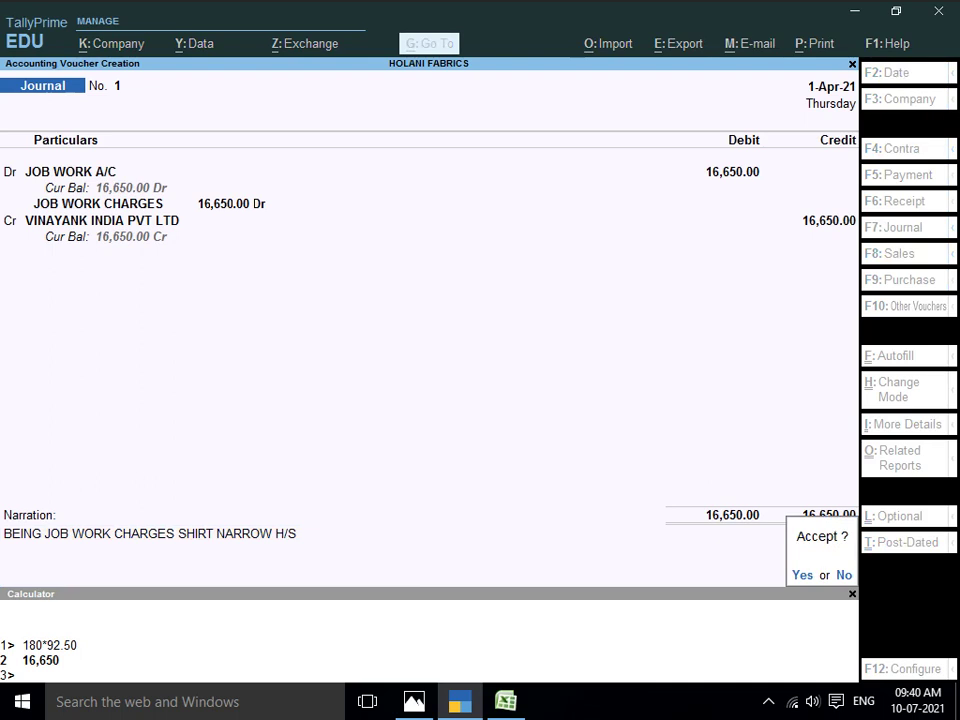
{"action": "key", "text": "Return"}
Choose JOB WORK A/C as the second journal's debit account and look up the quantity and job work charge on the Ansari Brothers invoice in Photos
{"action": "type", "text": "J"}
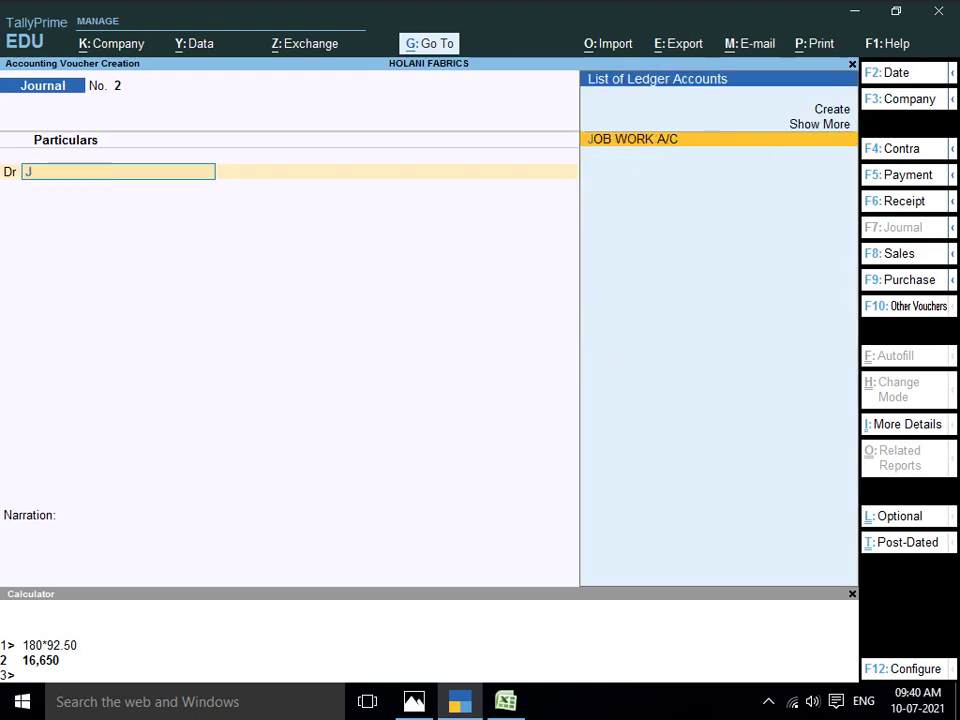
{"action": "key", "text": "Return"}
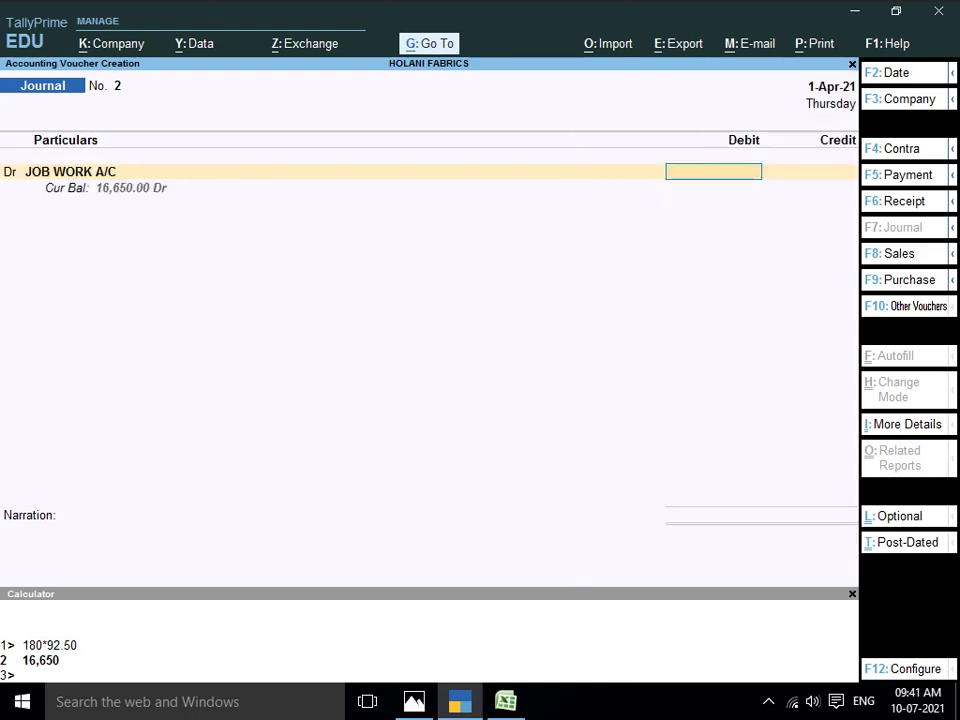
{"action": "key", "text": "alt+Tab"}
{"action": "key", "text": "Right"}
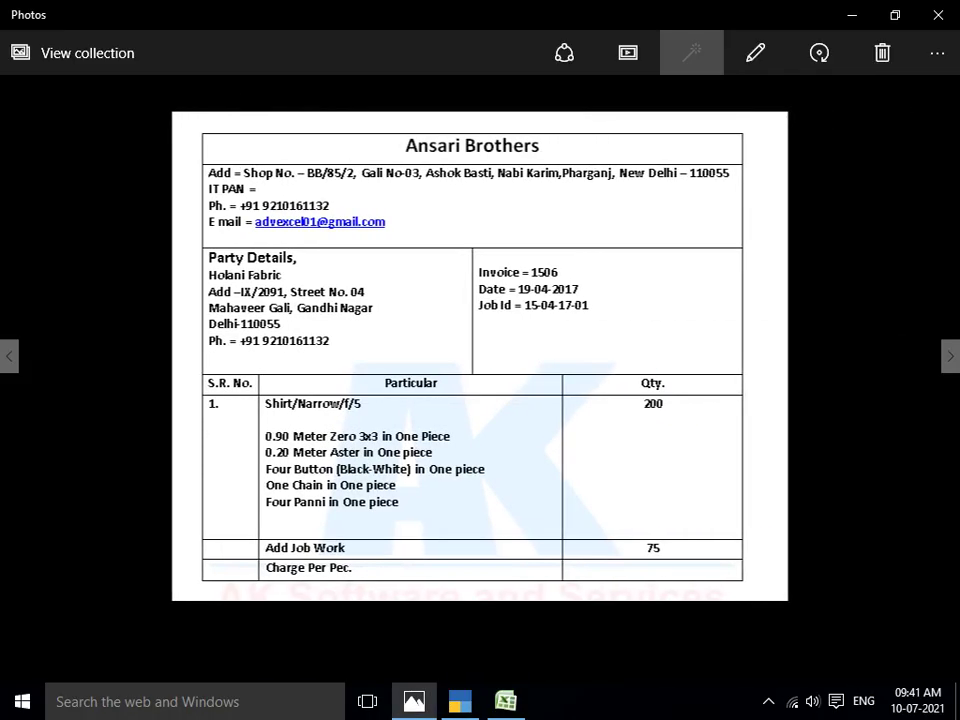
{"action": "key", "text": "alt+Tab"}
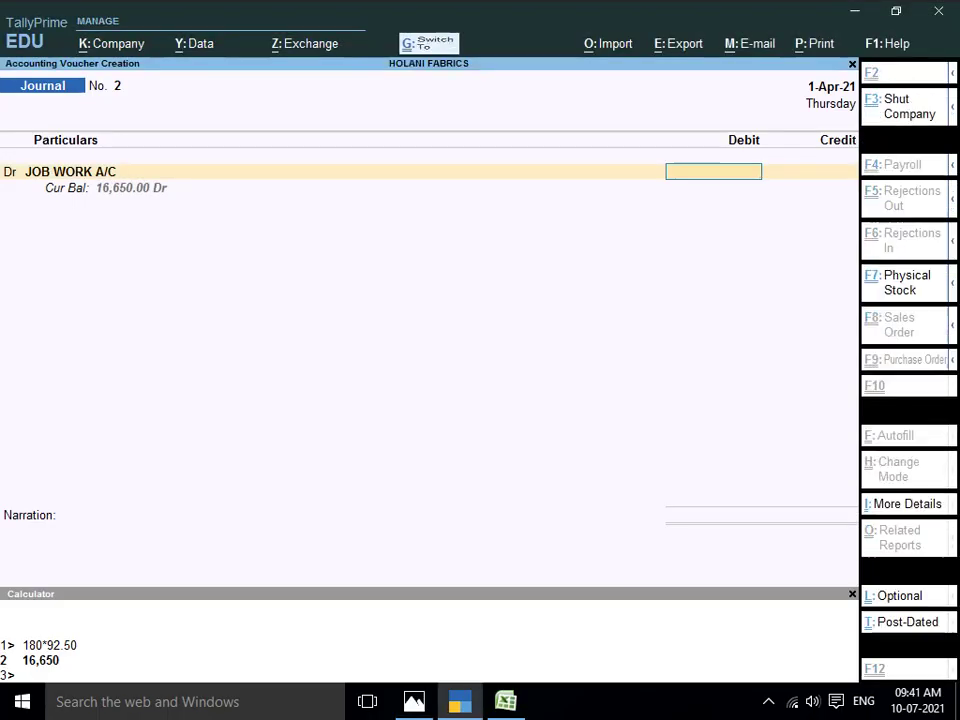
Calculate 200*75 in the built-in calculator, debit JOB WORK A/C with 15,000 and allocate it to the JOB WORK CHARGES cost centre
{"action": "key", "text": "ctrl+n"}
{"action": "type", "text": "200*75"}
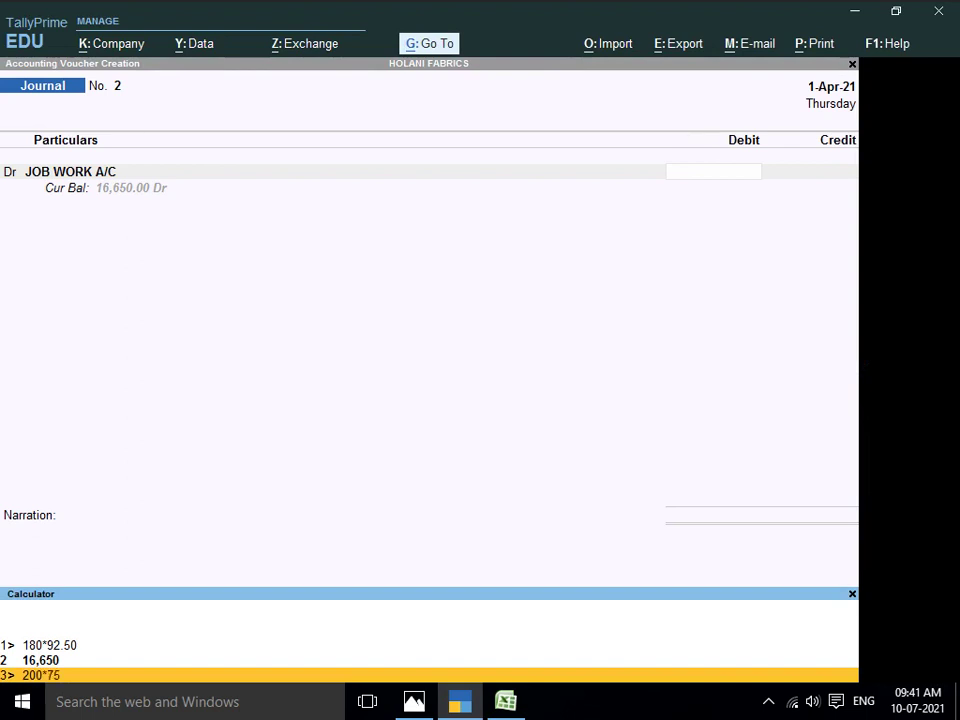
{"action": "key", "text": "Return"}
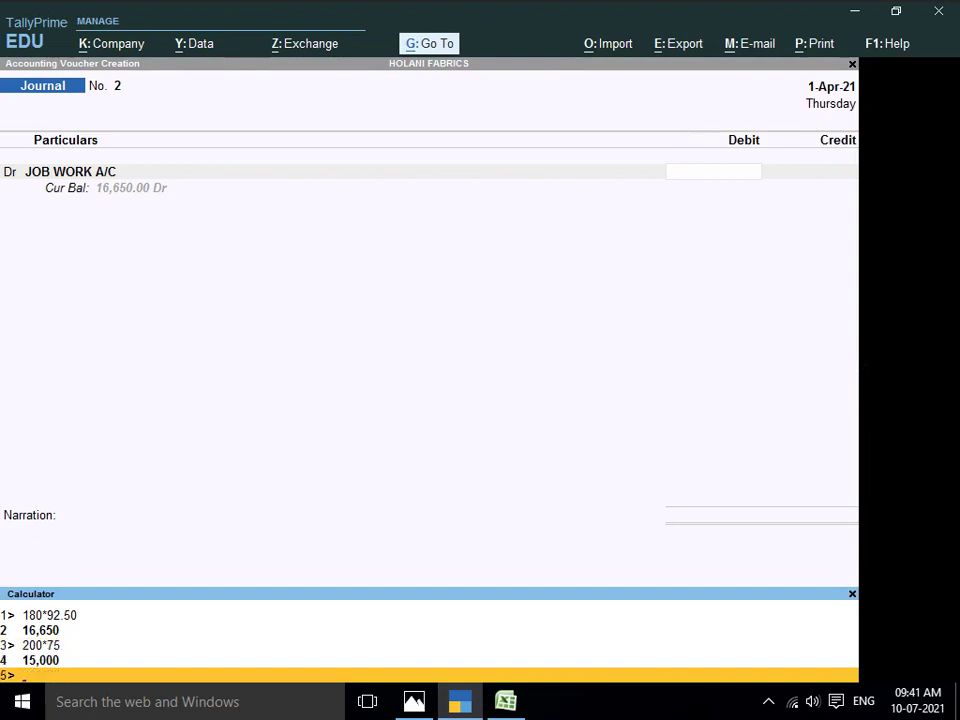
{"action": "key", "text": "ctrl+m"}
{"action": "type", "text": "15000"}
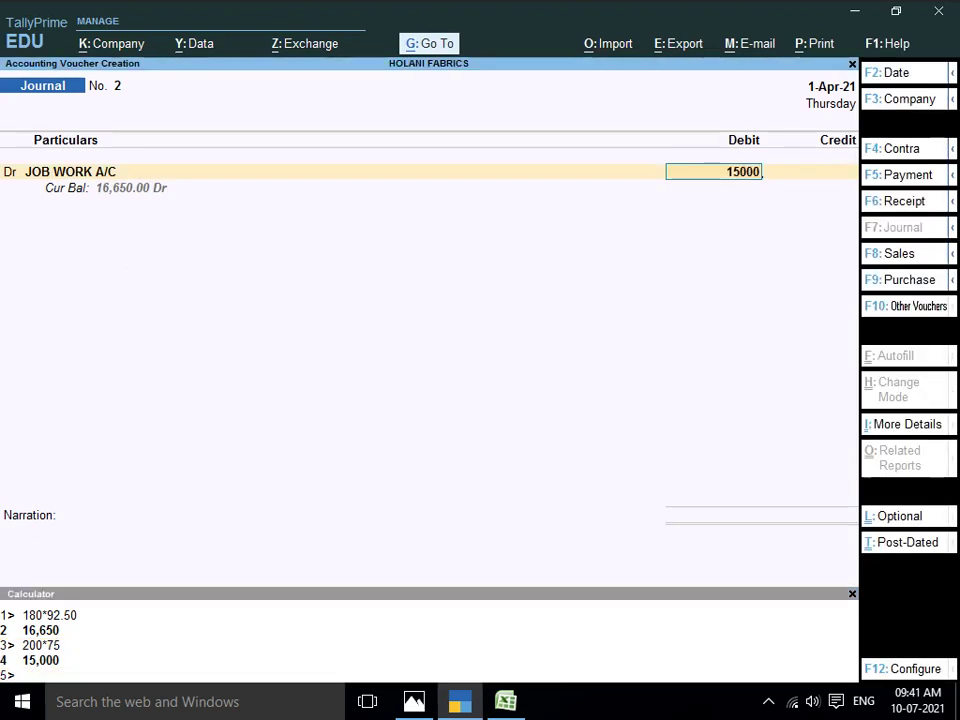
{"action": "key", "text": "Return"}
{"action": "key", "text": "Return"}
Replace the suggested credit ledger with ANSARI BROTHERS and credit it with 15,000
{"action": "key", "text": "Return"}
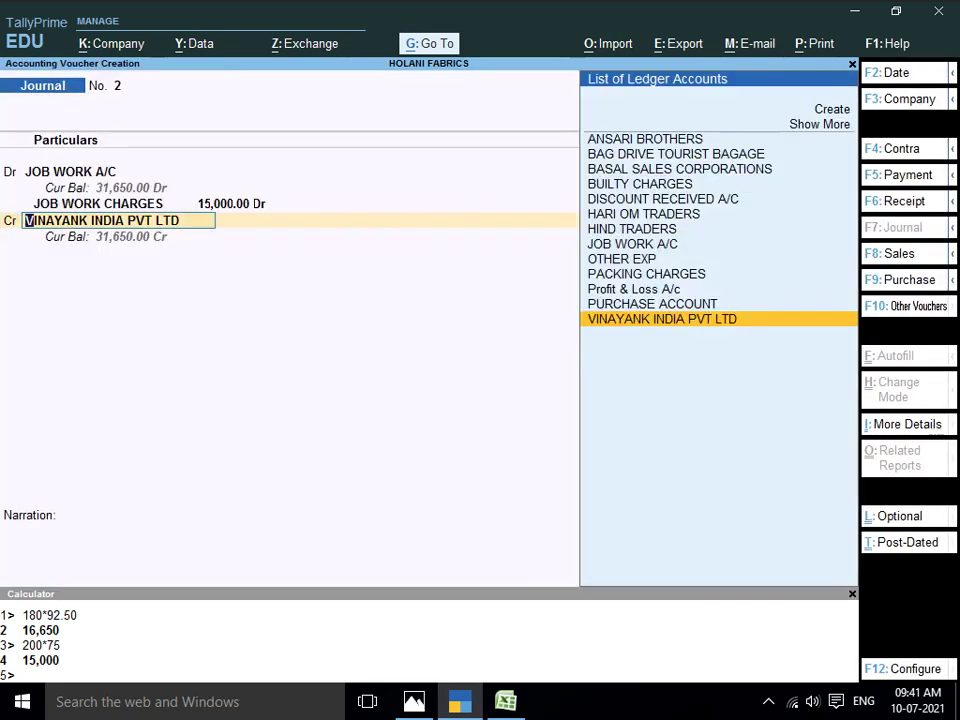
{"action": "type", "text": "ANSAR"}
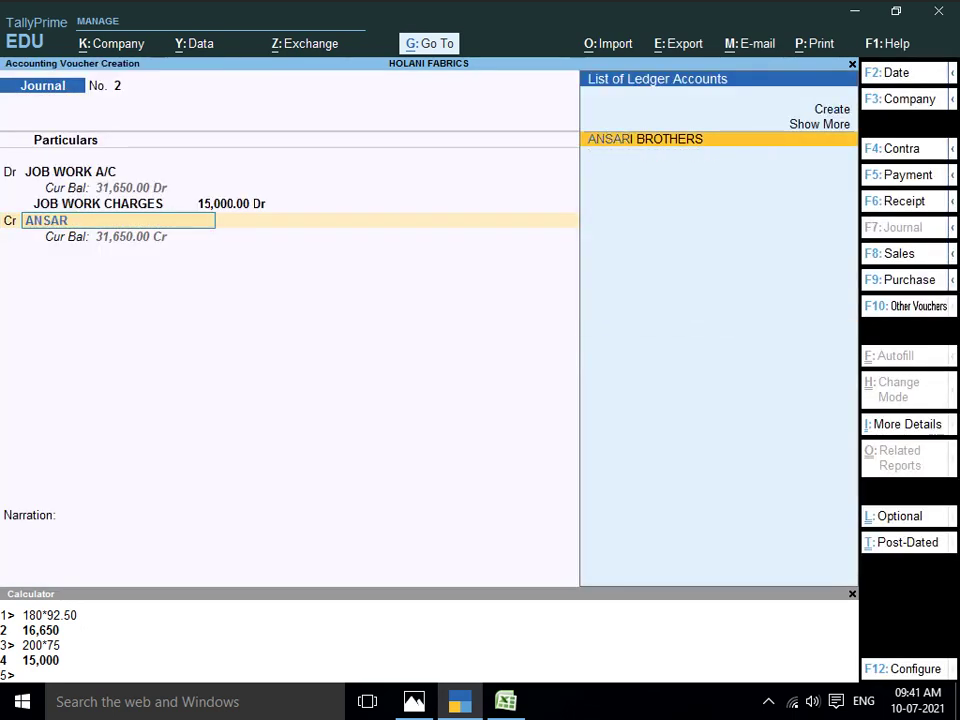
{"action": "key", "text": "Return"}
{"action": "key", "text": "Return"}
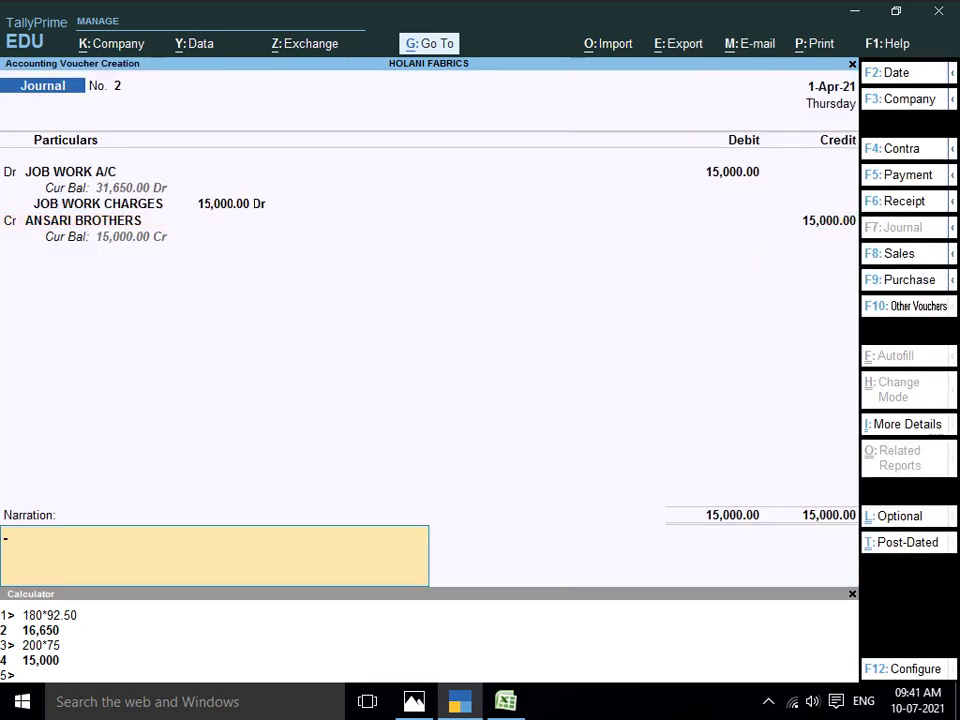
Enter the narration "BEING JOB WORK CHARGES SHIRT NARROW FS" and save the second journal voucher
{"action": "type", "text": "BEING JOB WORK C"}
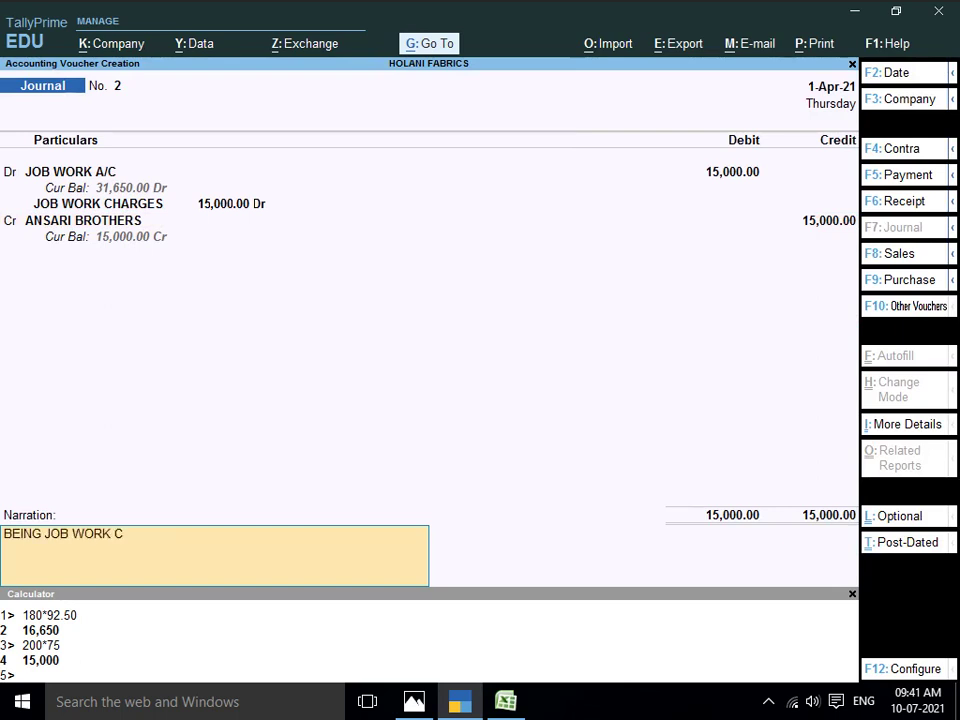
{"action": "type", "text": "HARGES SHIRT NARROW FS"}
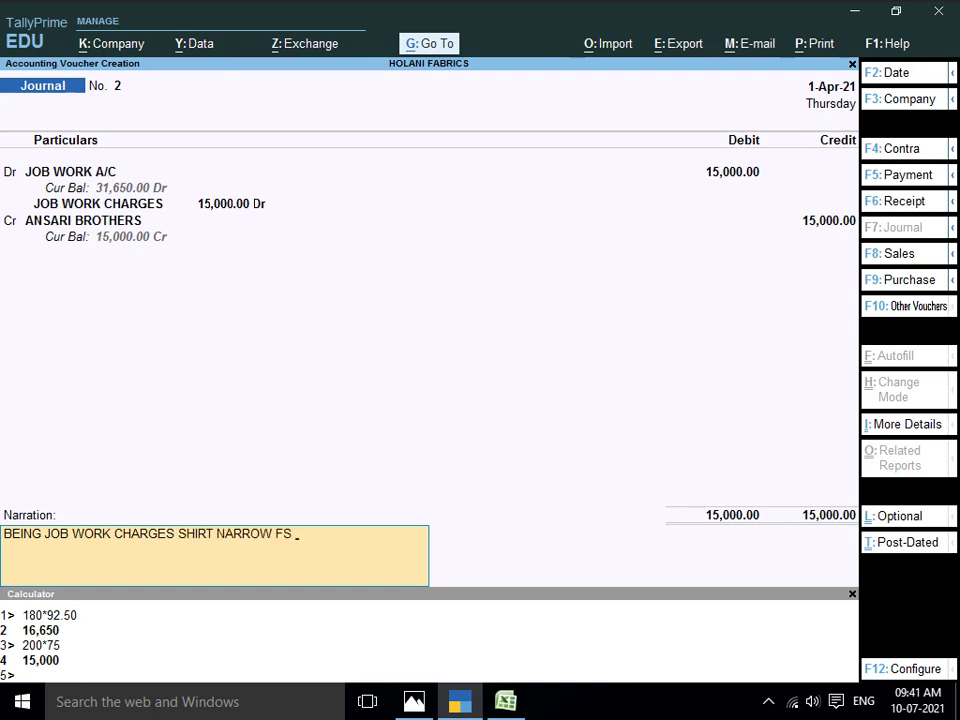
{"action": "key", "text": "Return"}
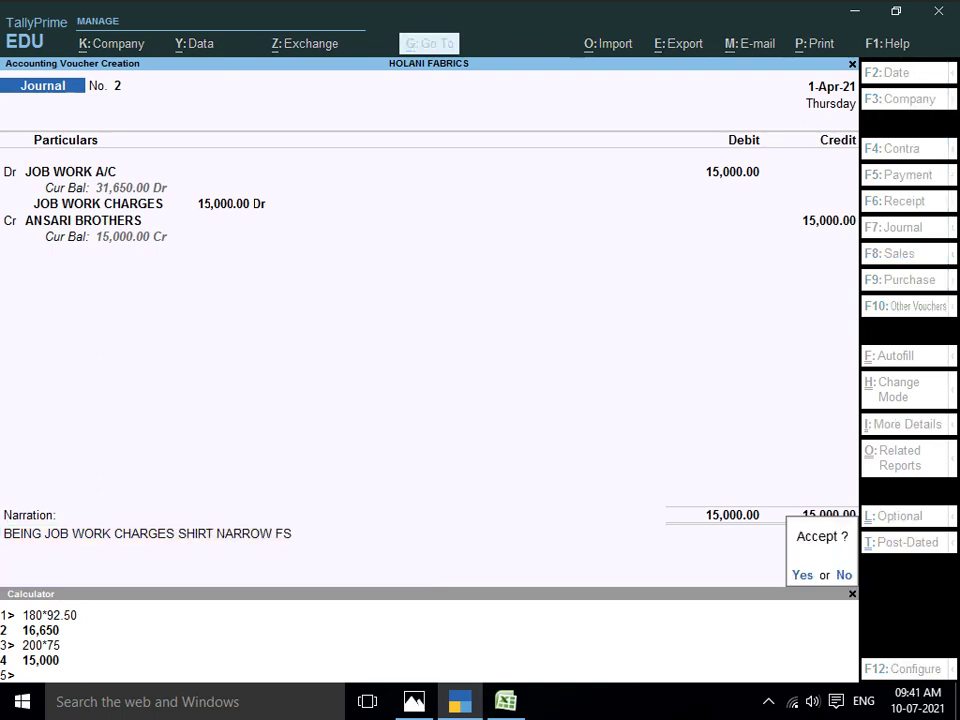
{"action": "key", "text": "Return"}
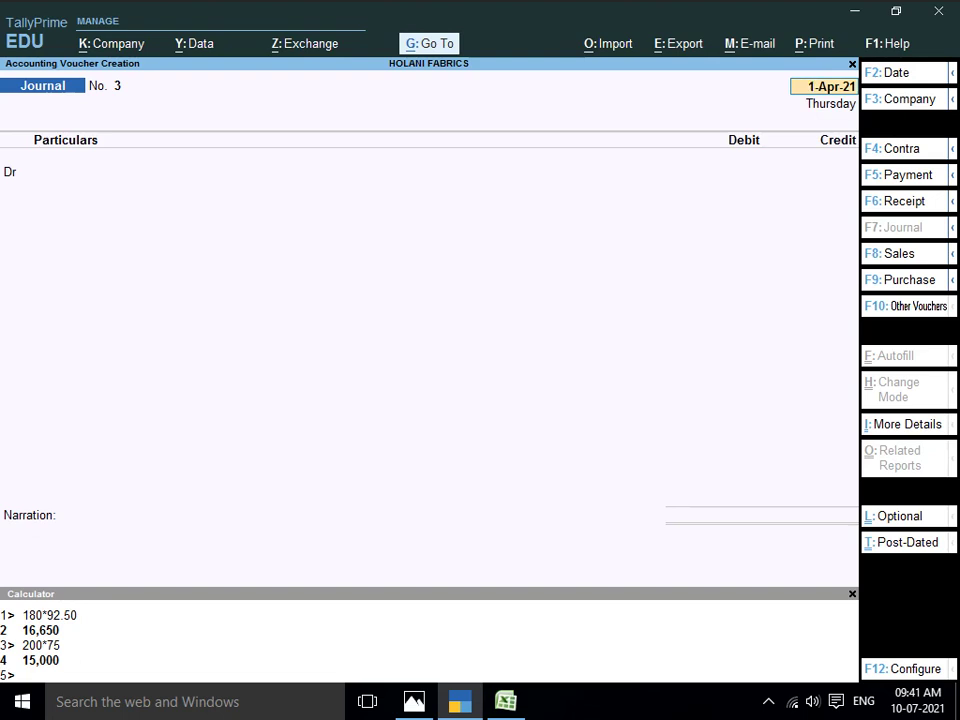
{"action": "left_click", "coordinate": [768, 701]}
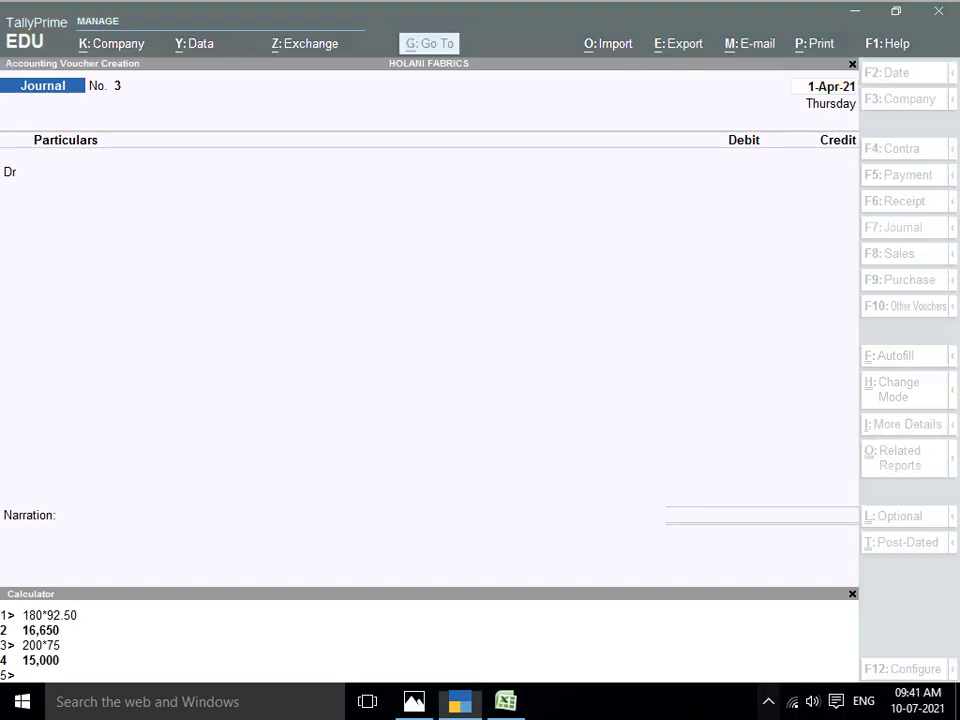